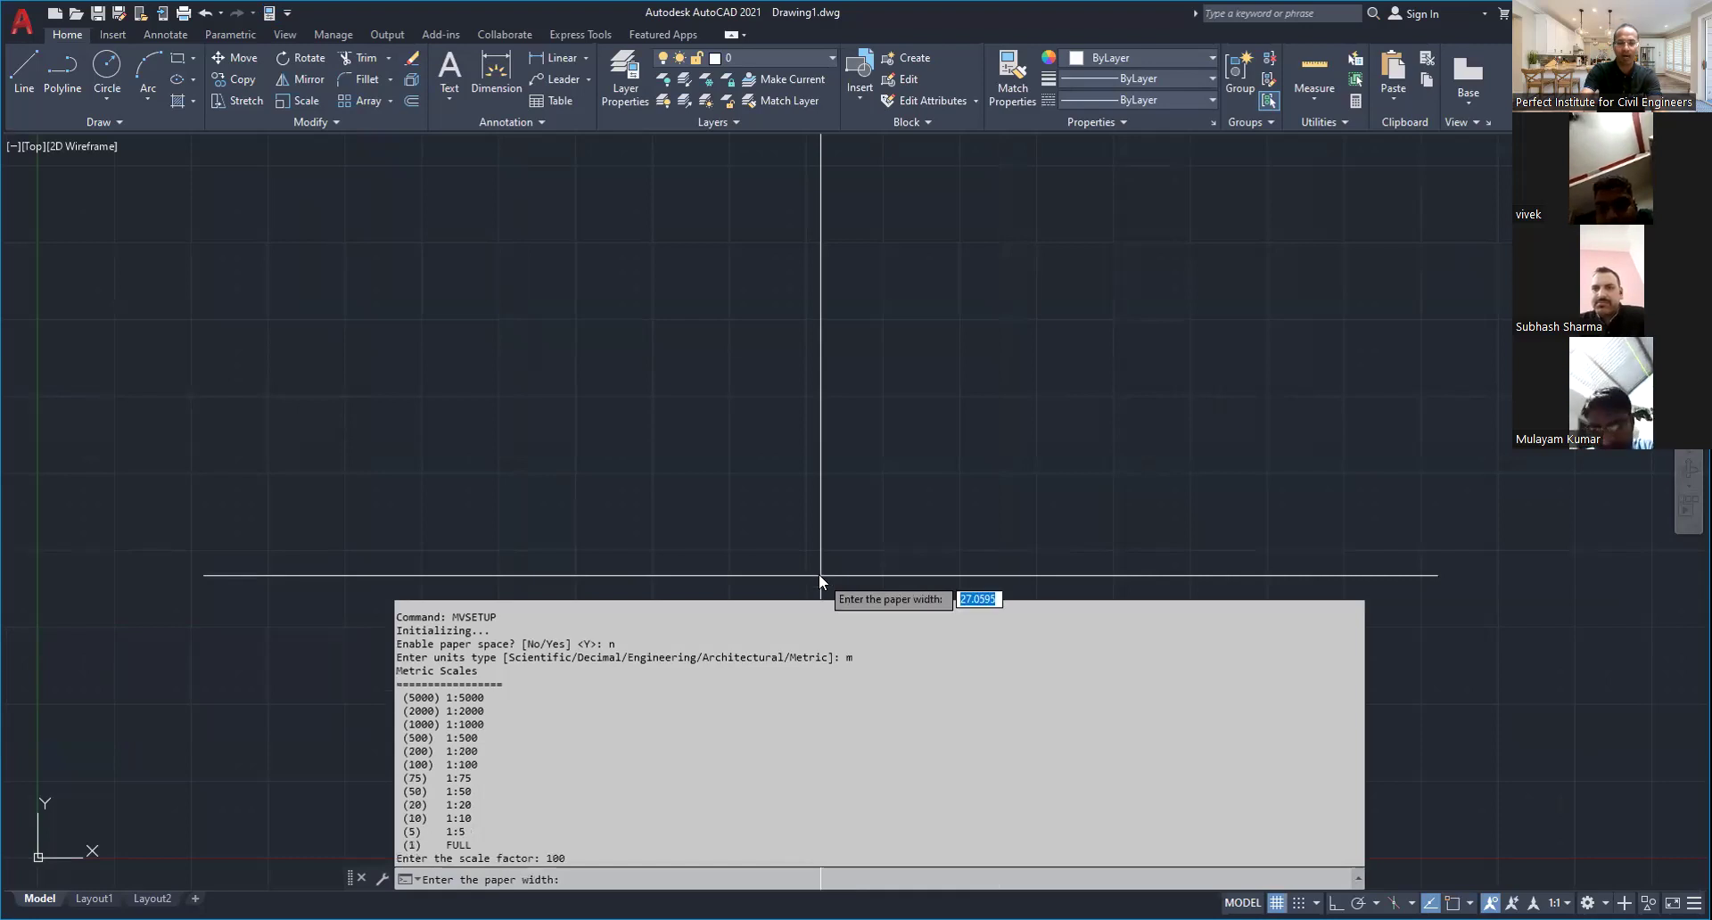
Finish the MVSETUP sheet setup with a paper width of 297 and a paper height of 210
{"action": "type", "text": "297"}
{"action": "key", "text": "Return"}
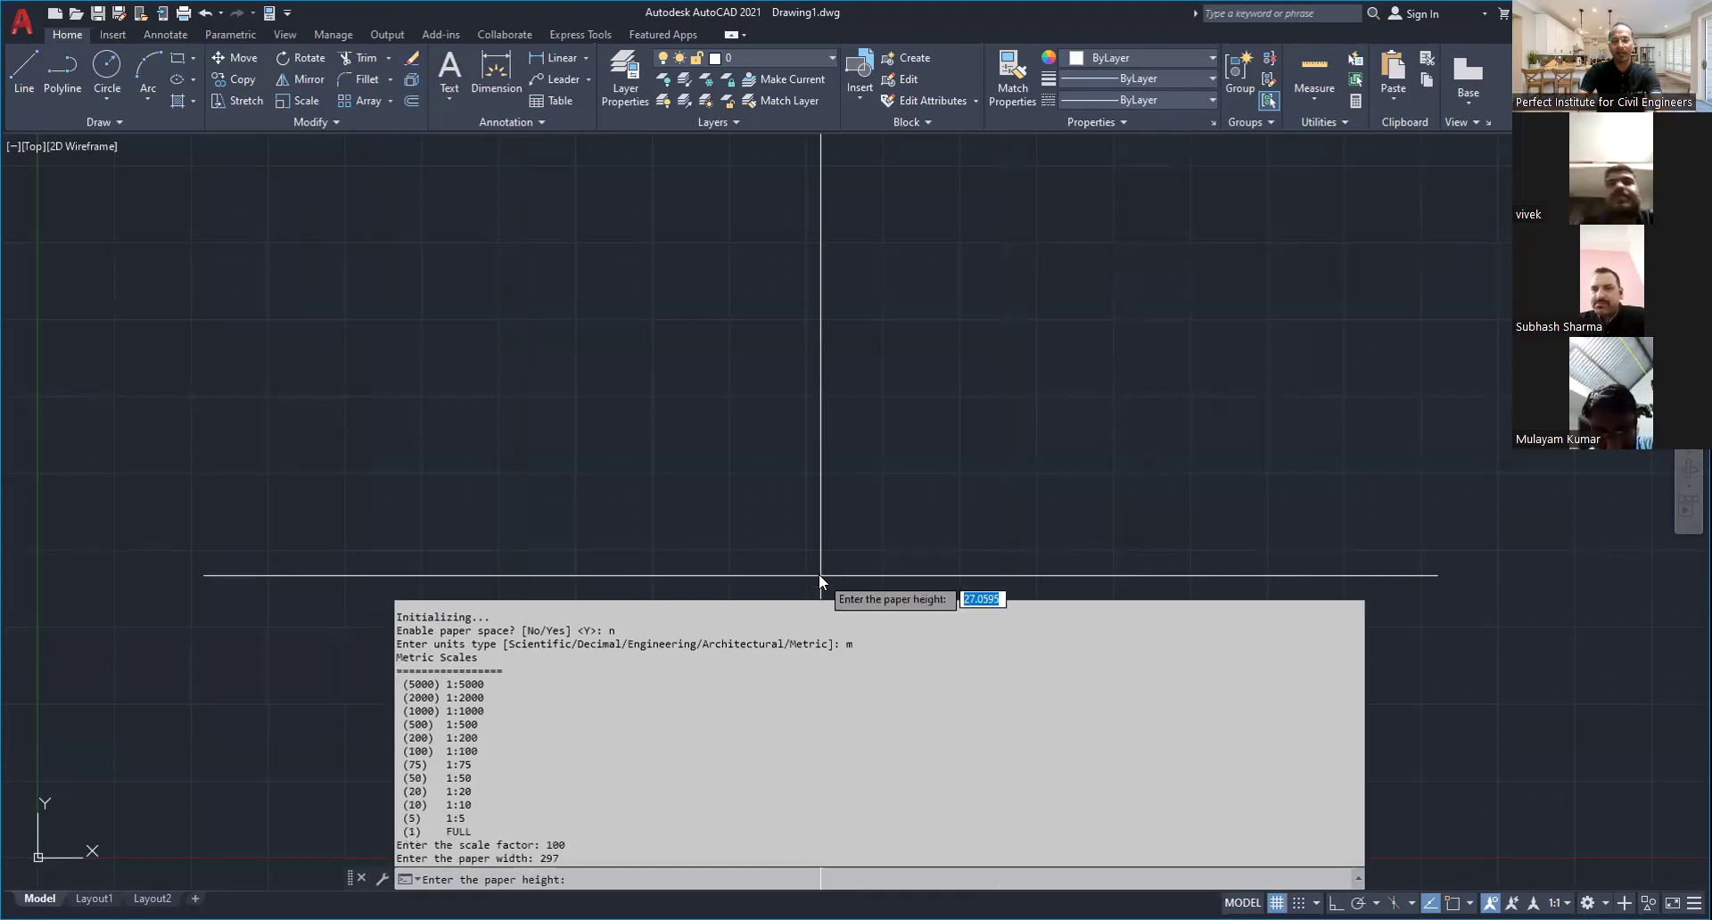
{"action": "type", "text": "210"}
{"action": "key", "text": "Return"}
{"action": "key", "text": "Escape"}
{"action": "key", "text": "Escape"}
{"action": "key", "text": "Escape"}
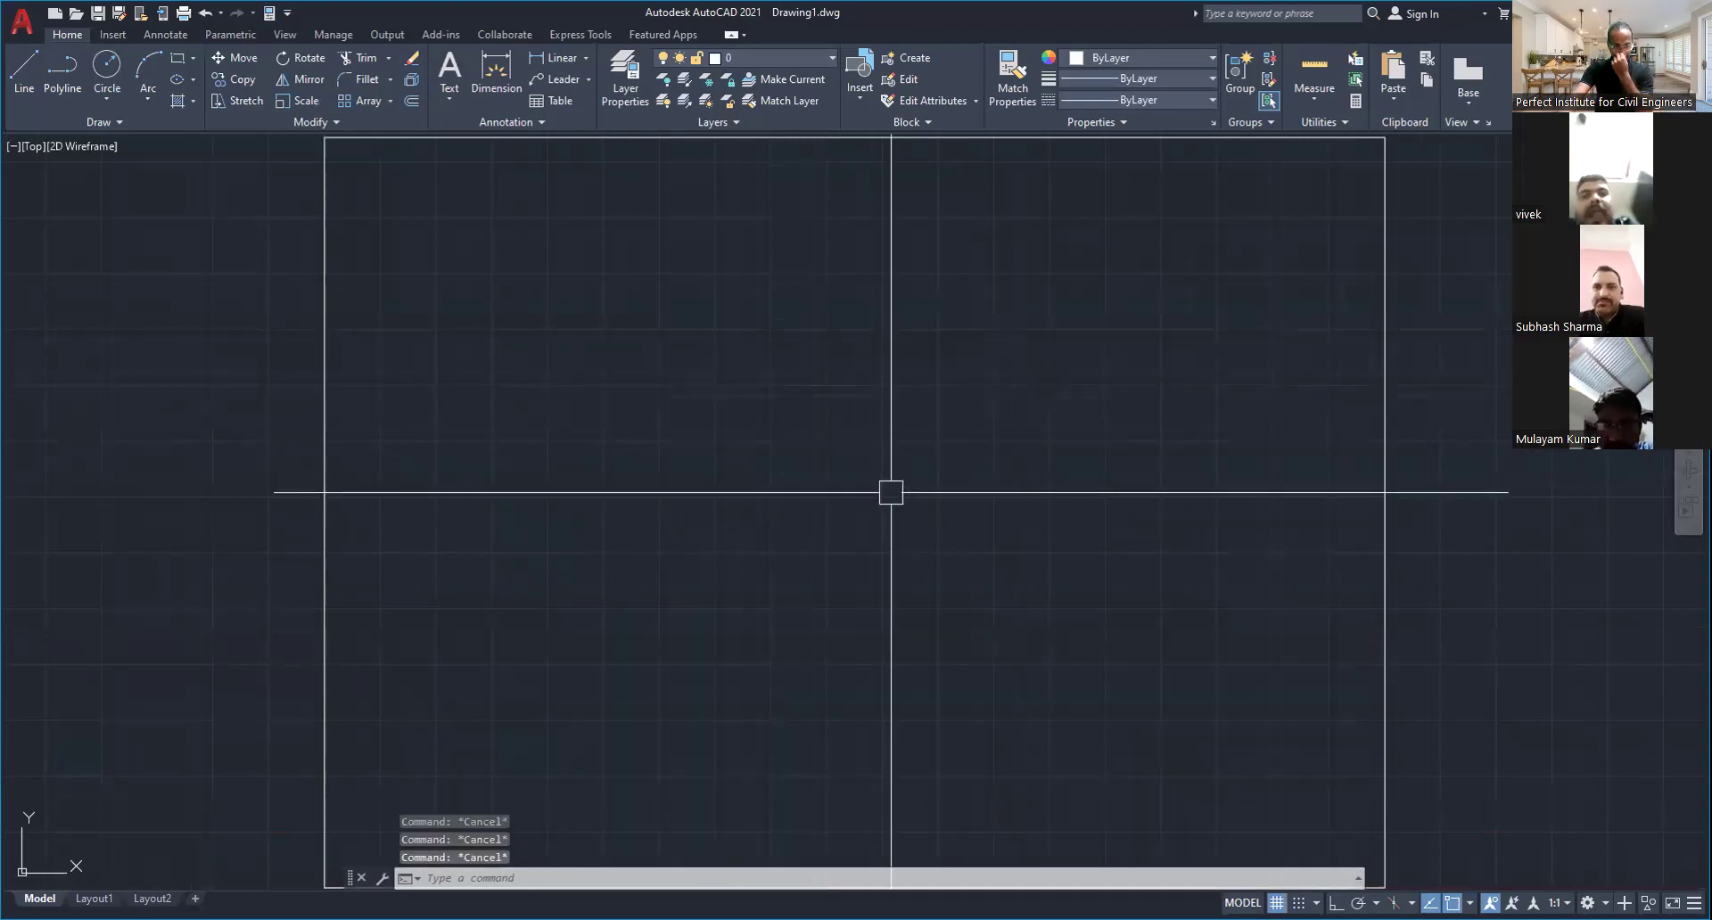
{"action": "scroll", "coordinate": [891, 492], "scroll_direction": "down", "scroll_amount": 2}
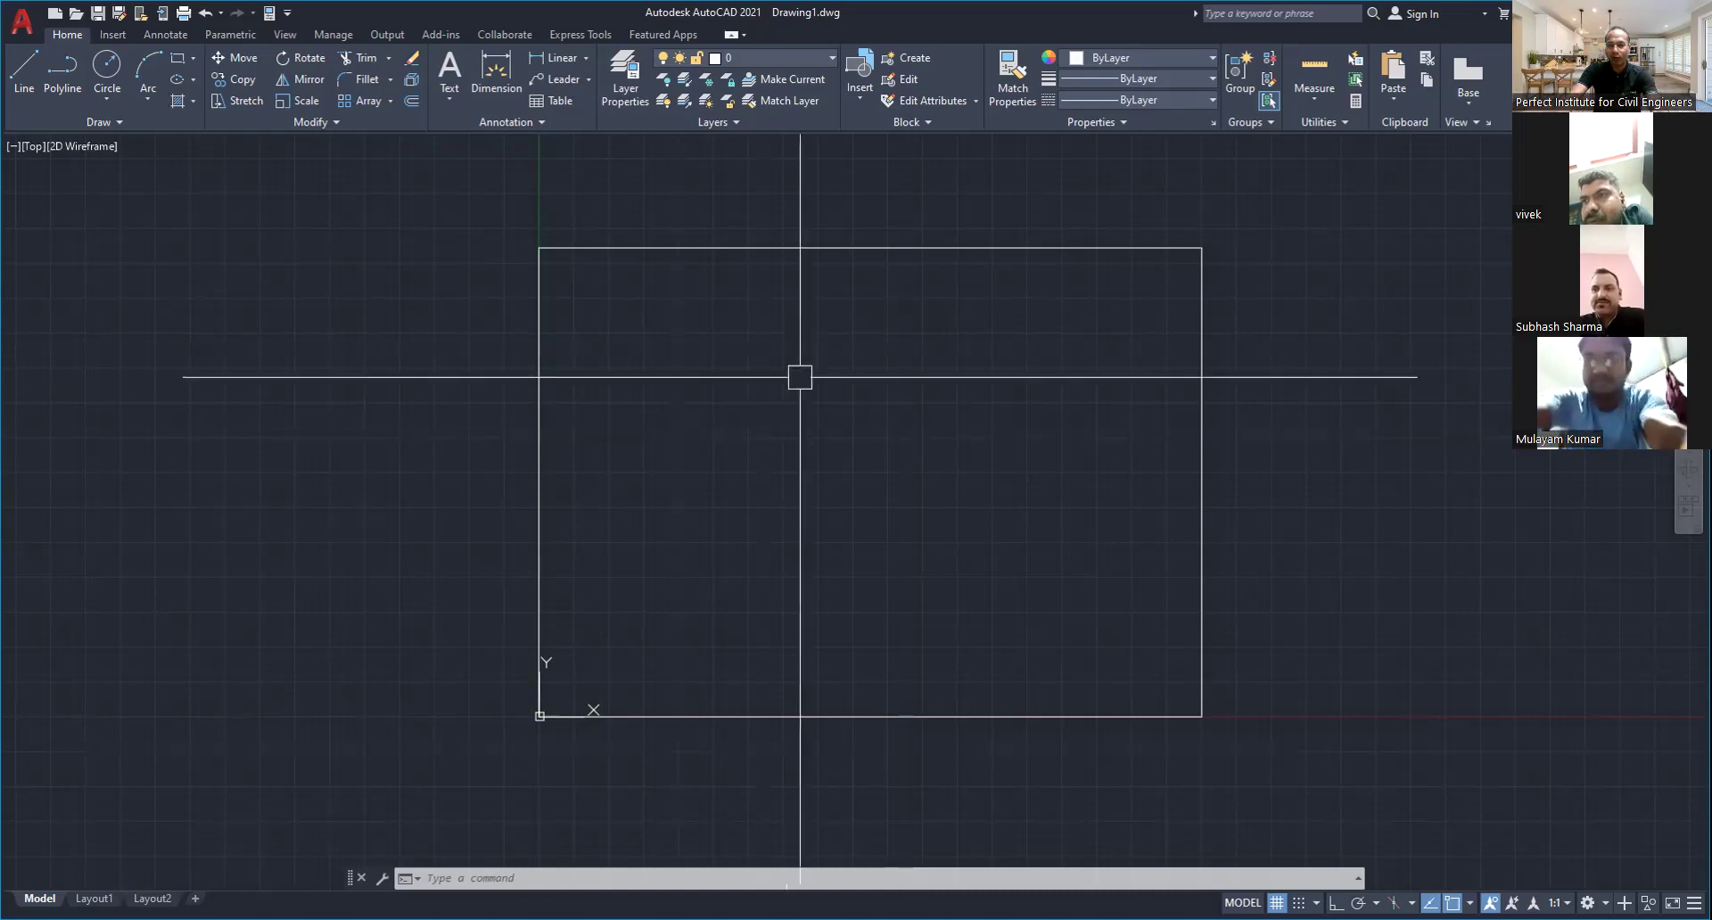
{"action": "key", "text": "Escape"}
{"action": "key", "text": "Escape"}
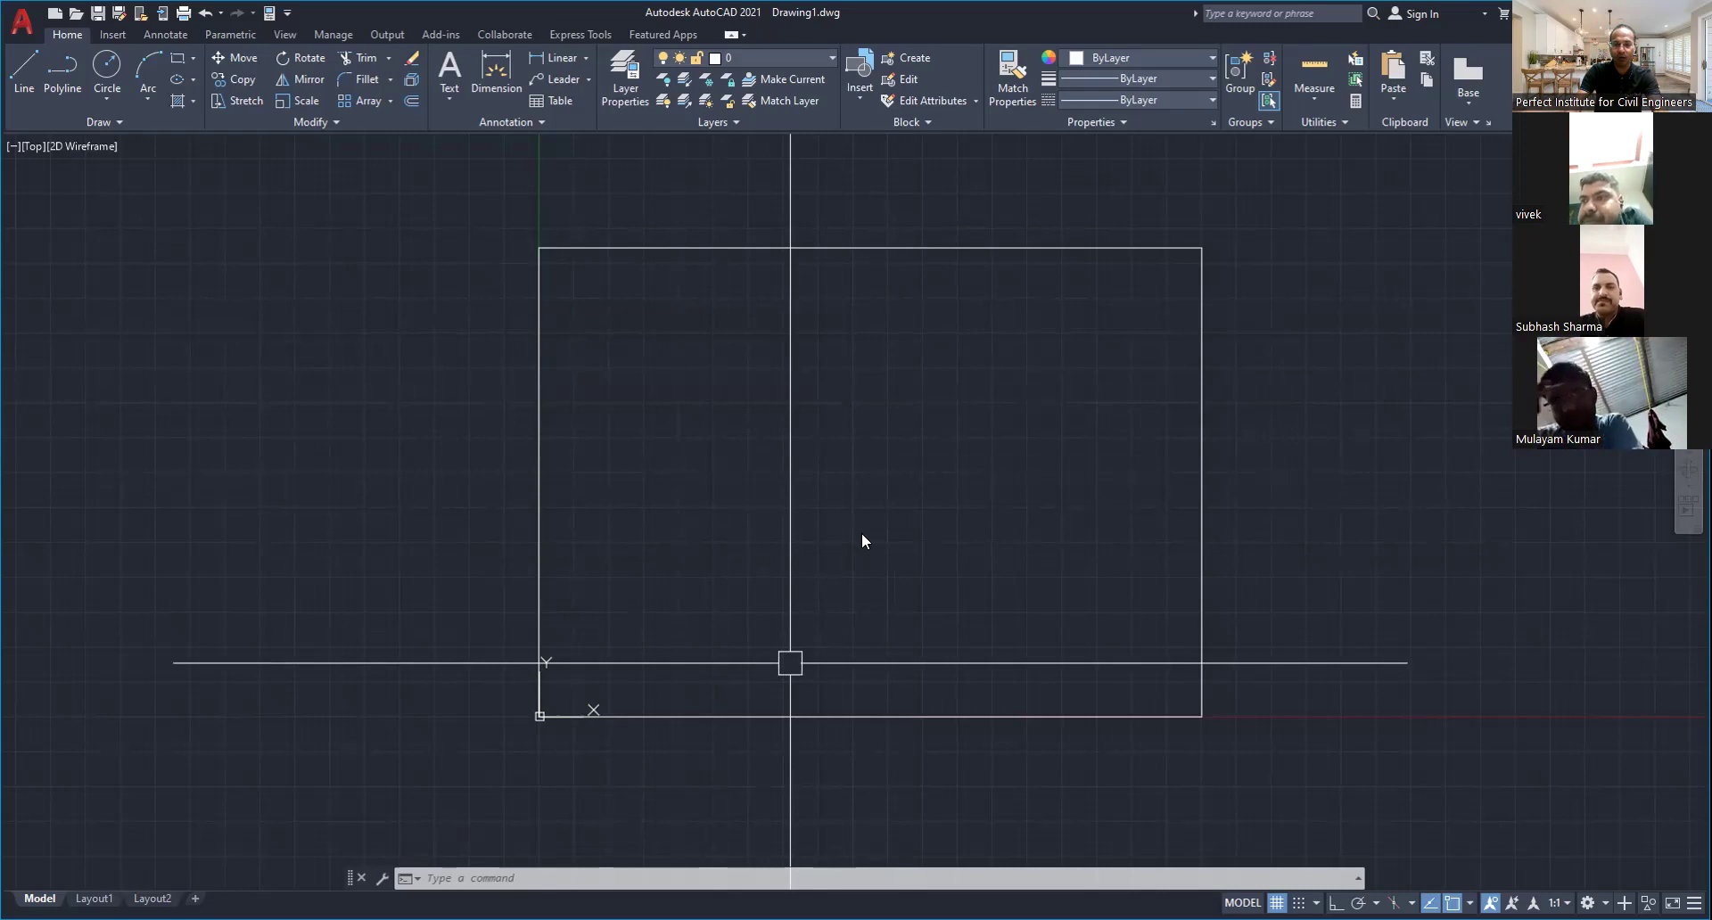
Draw a horizontal line 10000 long inside the sheet border
{"action": "type", "text": "l"}
{"action": "key", "text": "Return"}
{"action": "left_click", "coordinate": [589, 533]}
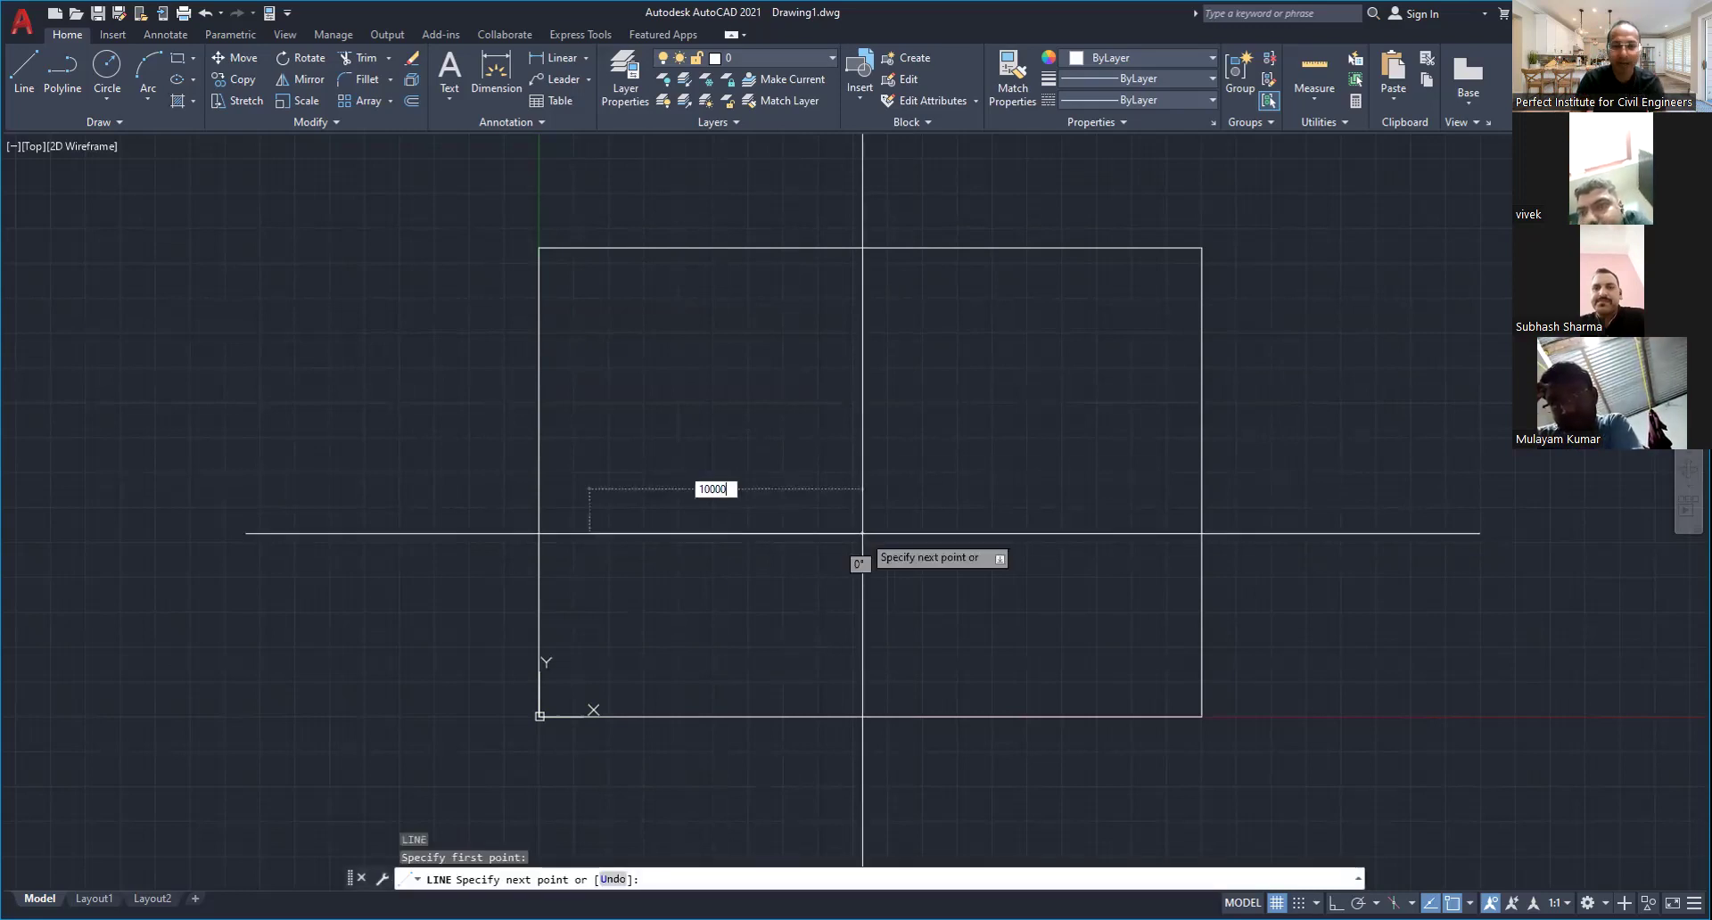
{"action": "key", "text": "Return"}
{"action": "key", "text": "Escape"}
{"action": "key", "text": "Escape"}
Check the length of the horizontal line in its properties and deselect it
{"action": "scroll", "coordinate": [767, 589], "scroll_direction": "up", "scroll_amount": 4}
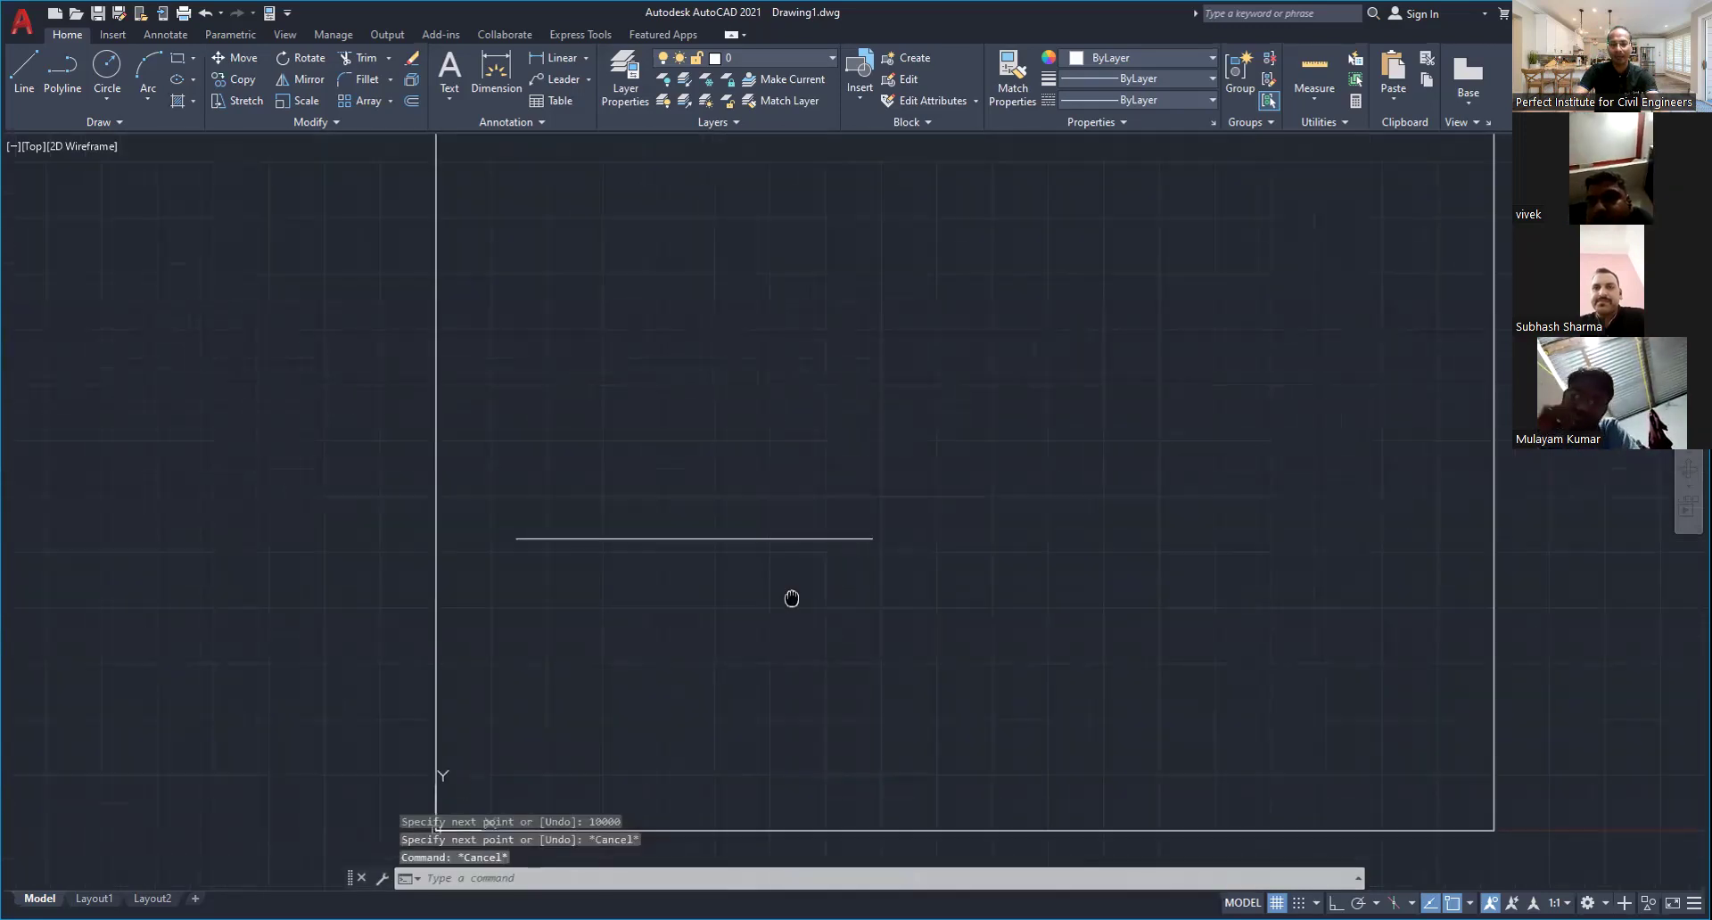
{"action": "type", "text": "Pr"}
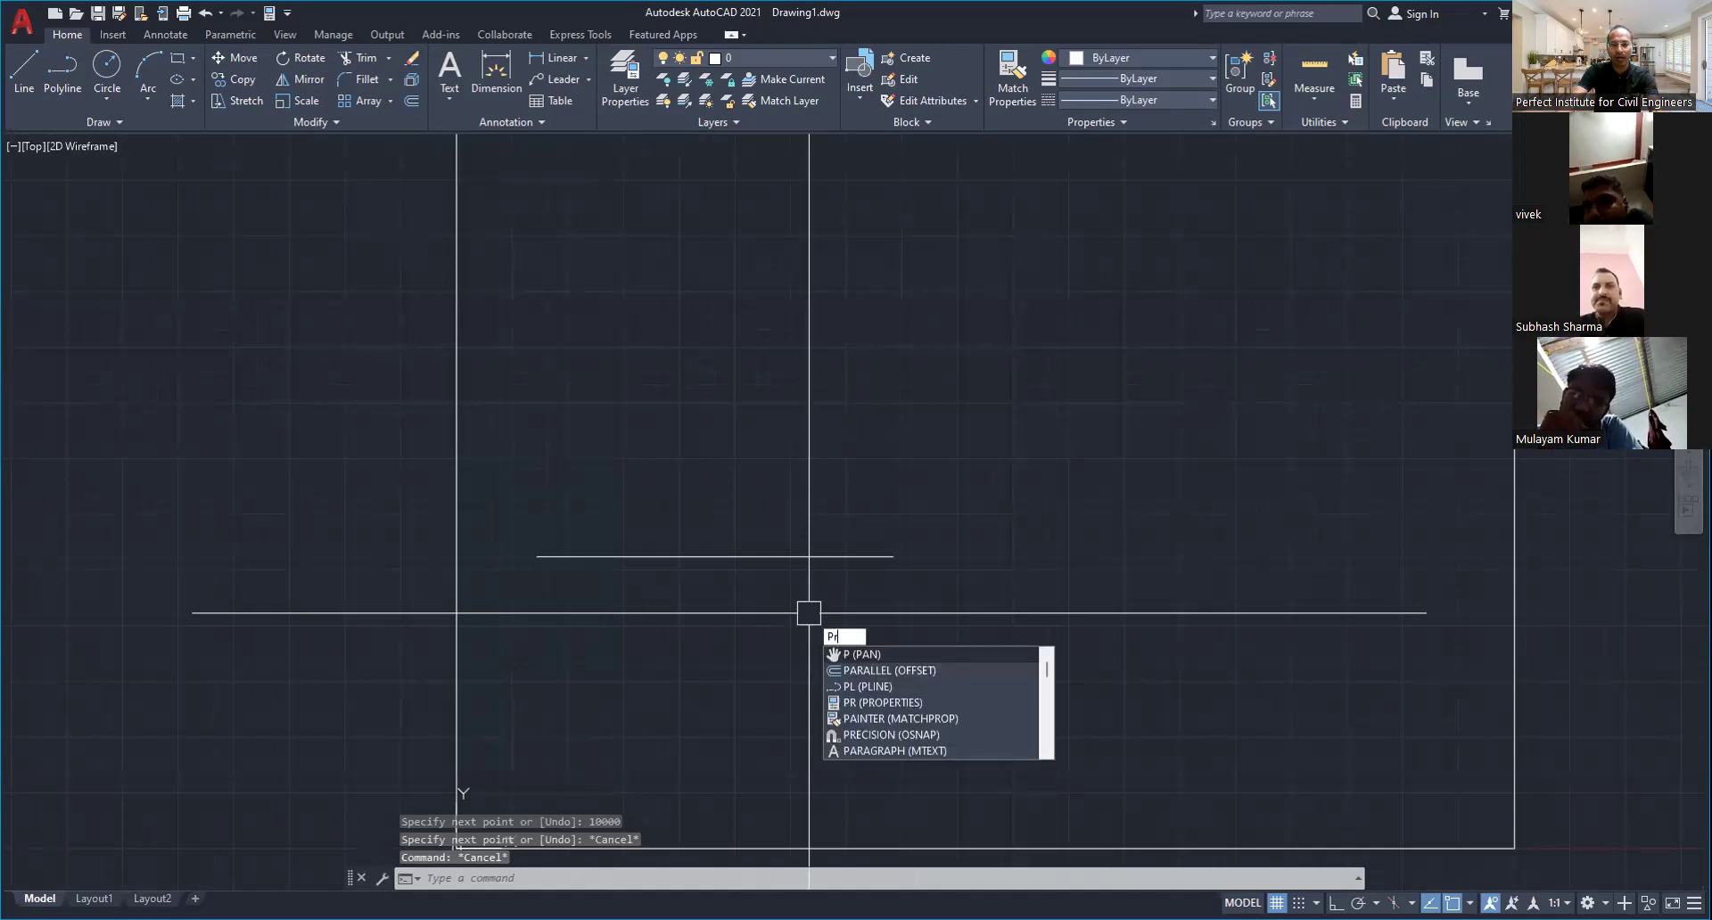
{"action": "key", "text": "Return"}
{"action": "left_click", "coordinate": [816, 556]}
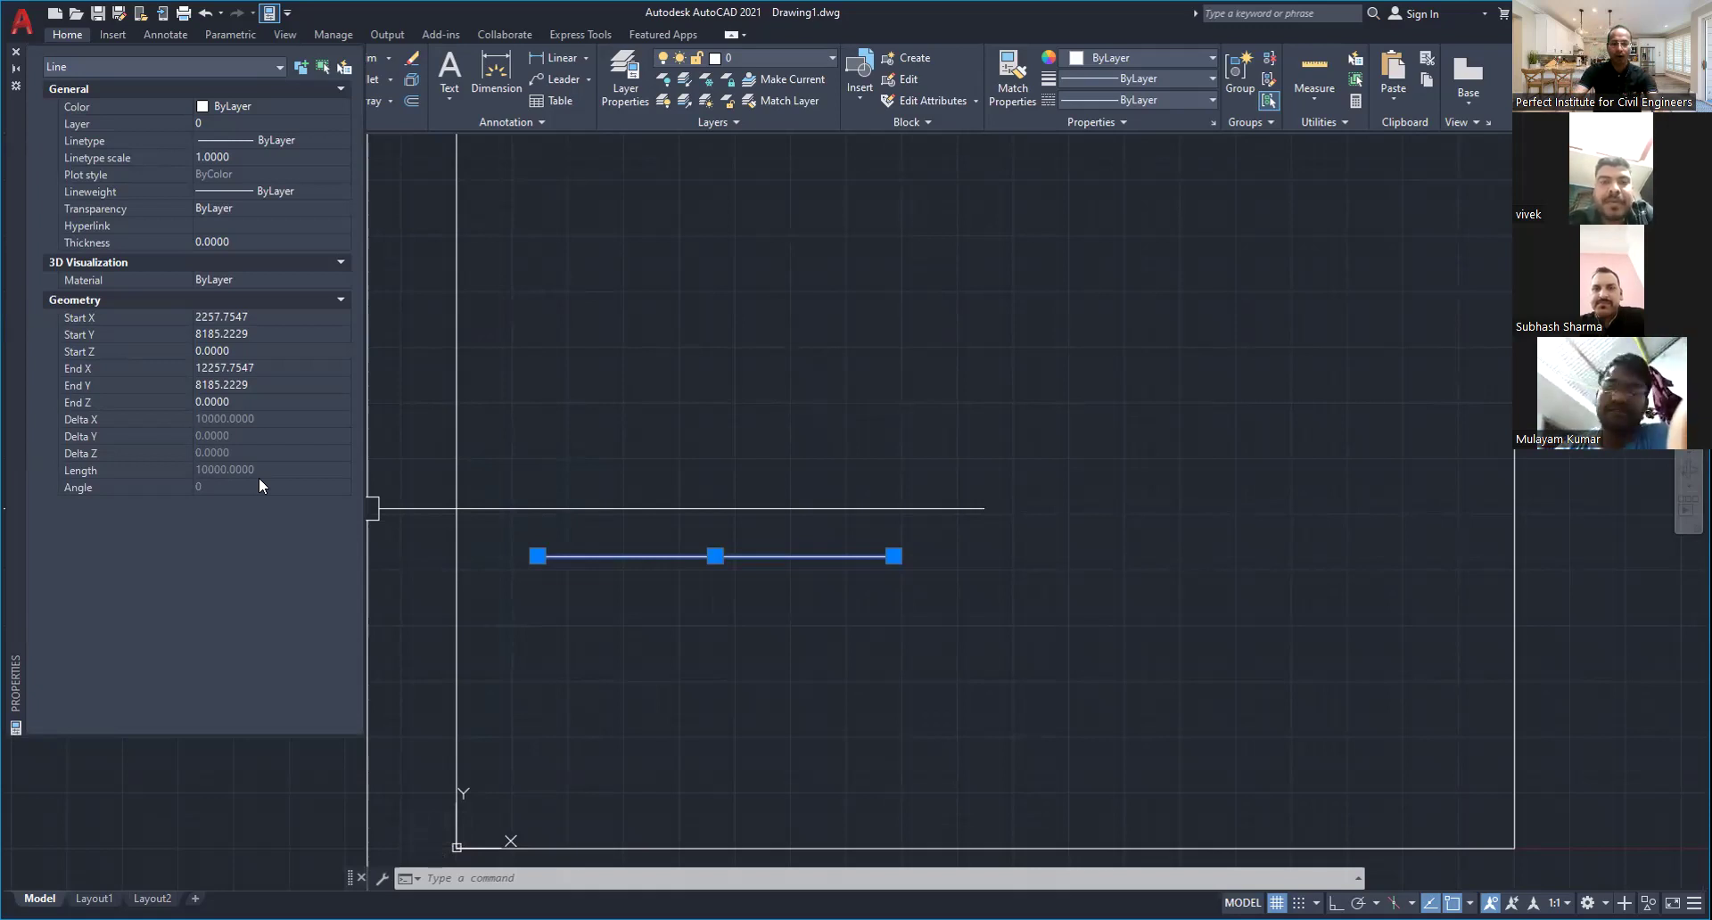
{"action": "key", "text": "Escape"}
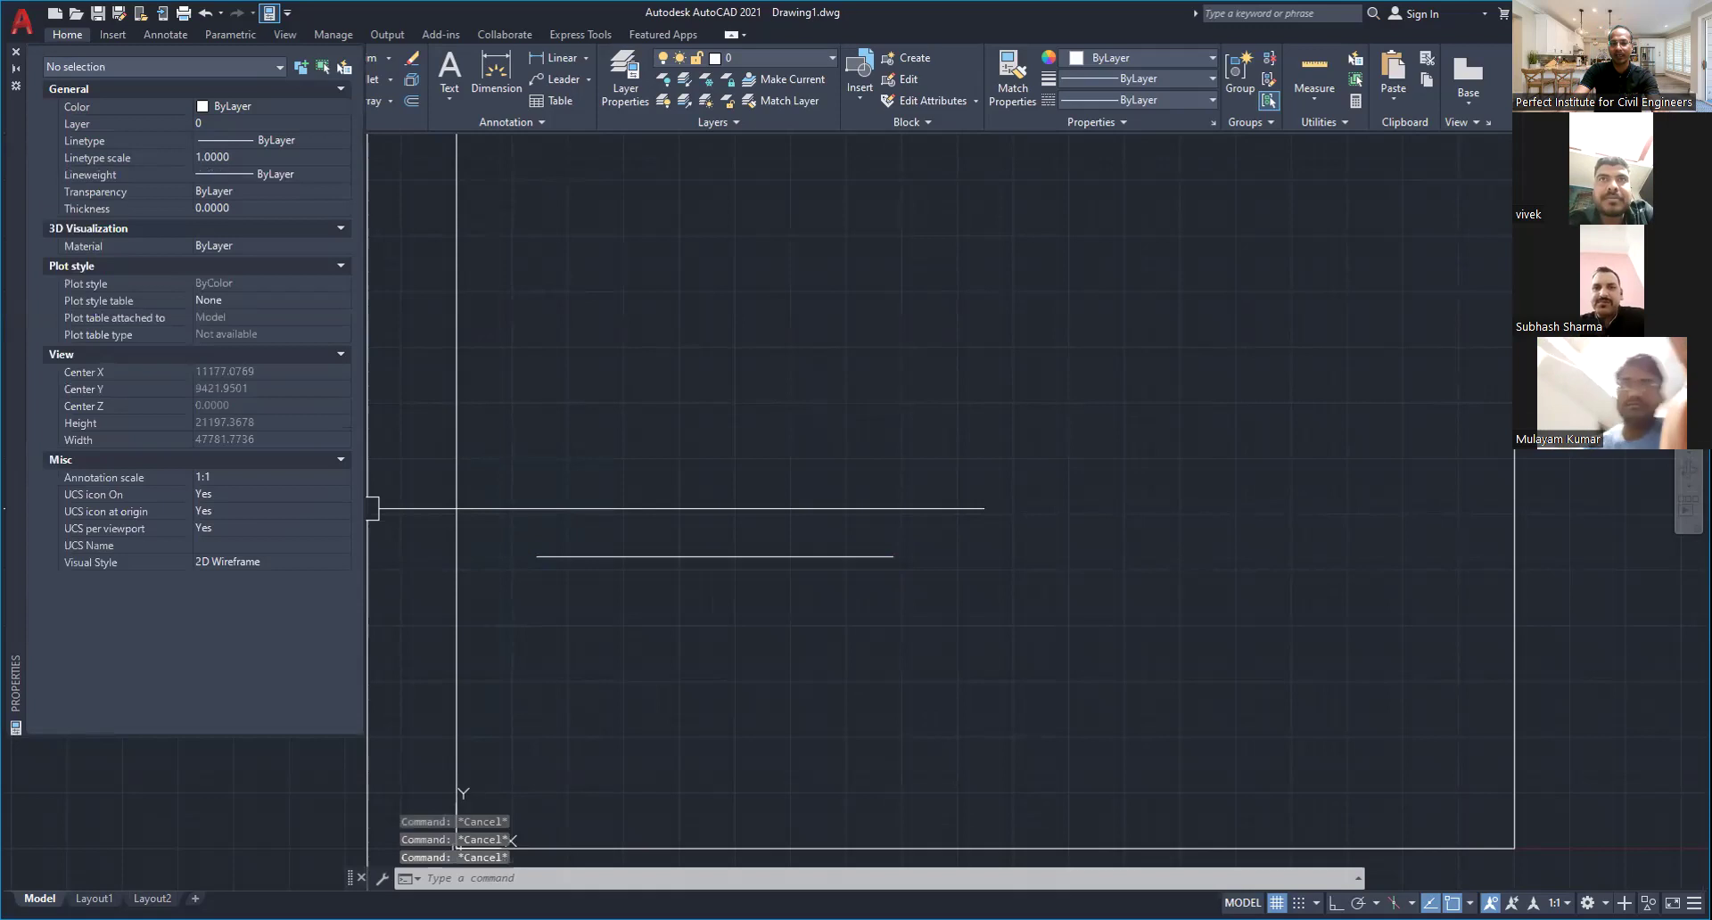
Erase the horizontal line from the sheet
{"action": "type", "text": "e"}
{"action": "key", "text": "space"}
{"action": "left_click", "coordinate": [678, 557]}
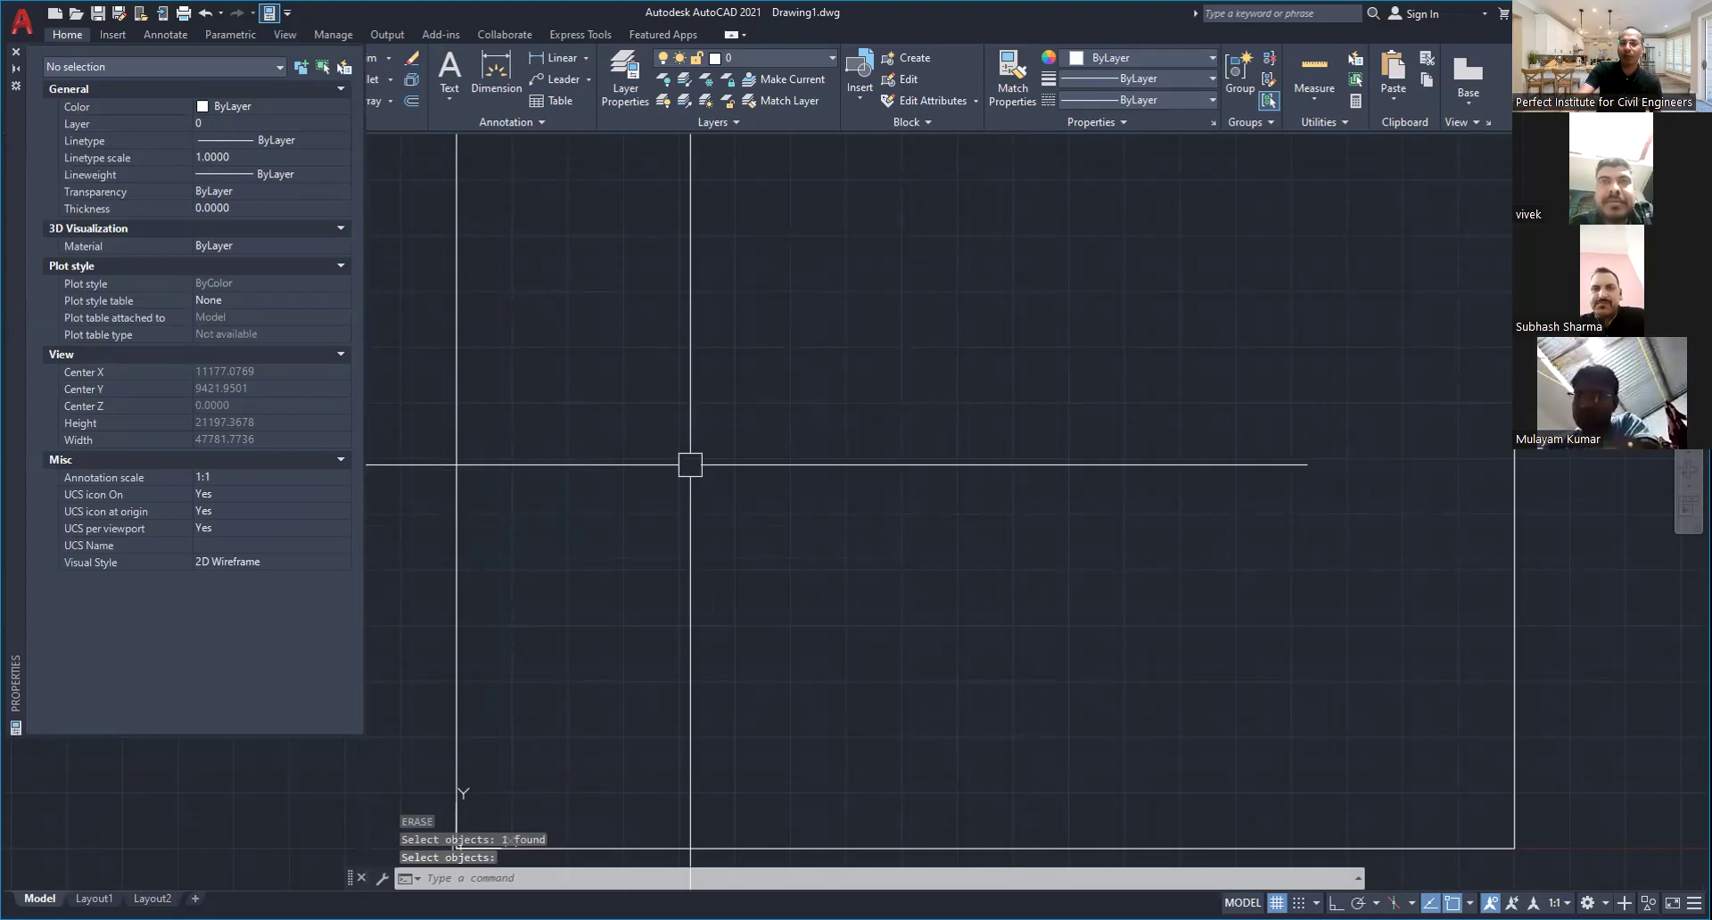
{"action": "key", "text": "Return"}
With Ortho on, draw a vertical line inside the sheet and a separate horizontal line below it, leaving a gap between them
{"action": "type", "text": "l"}
{"action": "key", "text": "Return"}
{"action": "left_click", "coordinate": [664, 335]}
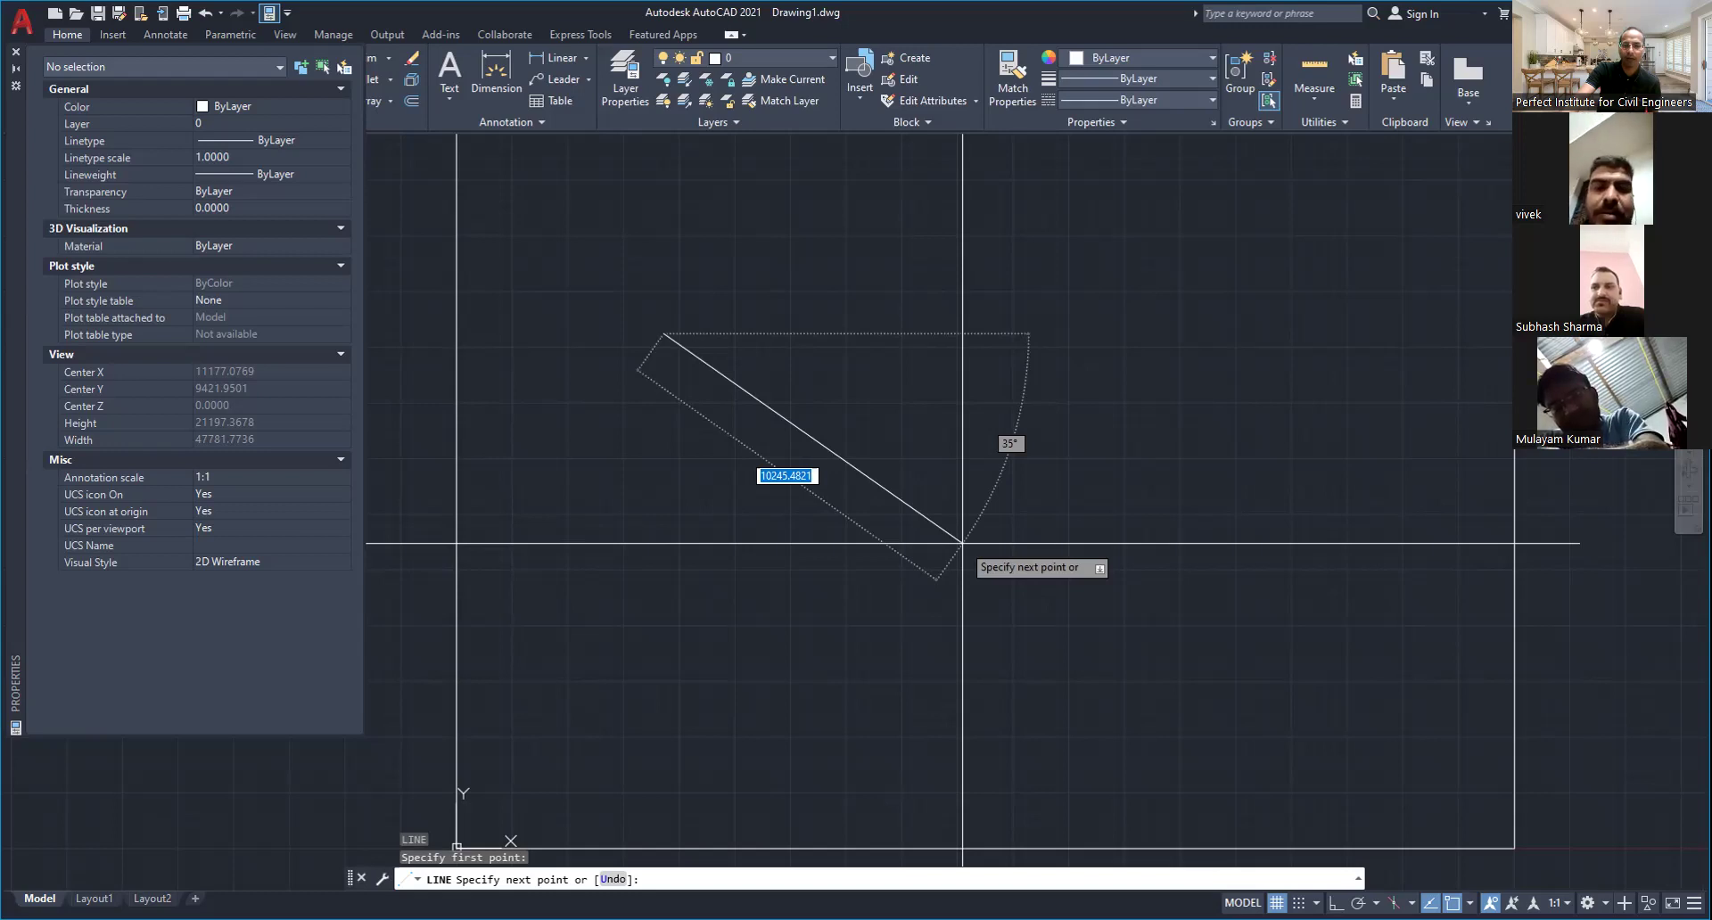
{"action": "key", "text": "F8"}
{"action": "left_click", "coordinate": [1005, 589]}
{"action": "key", "text": "Escape"}
{"action": "key", "text": "Escape"}
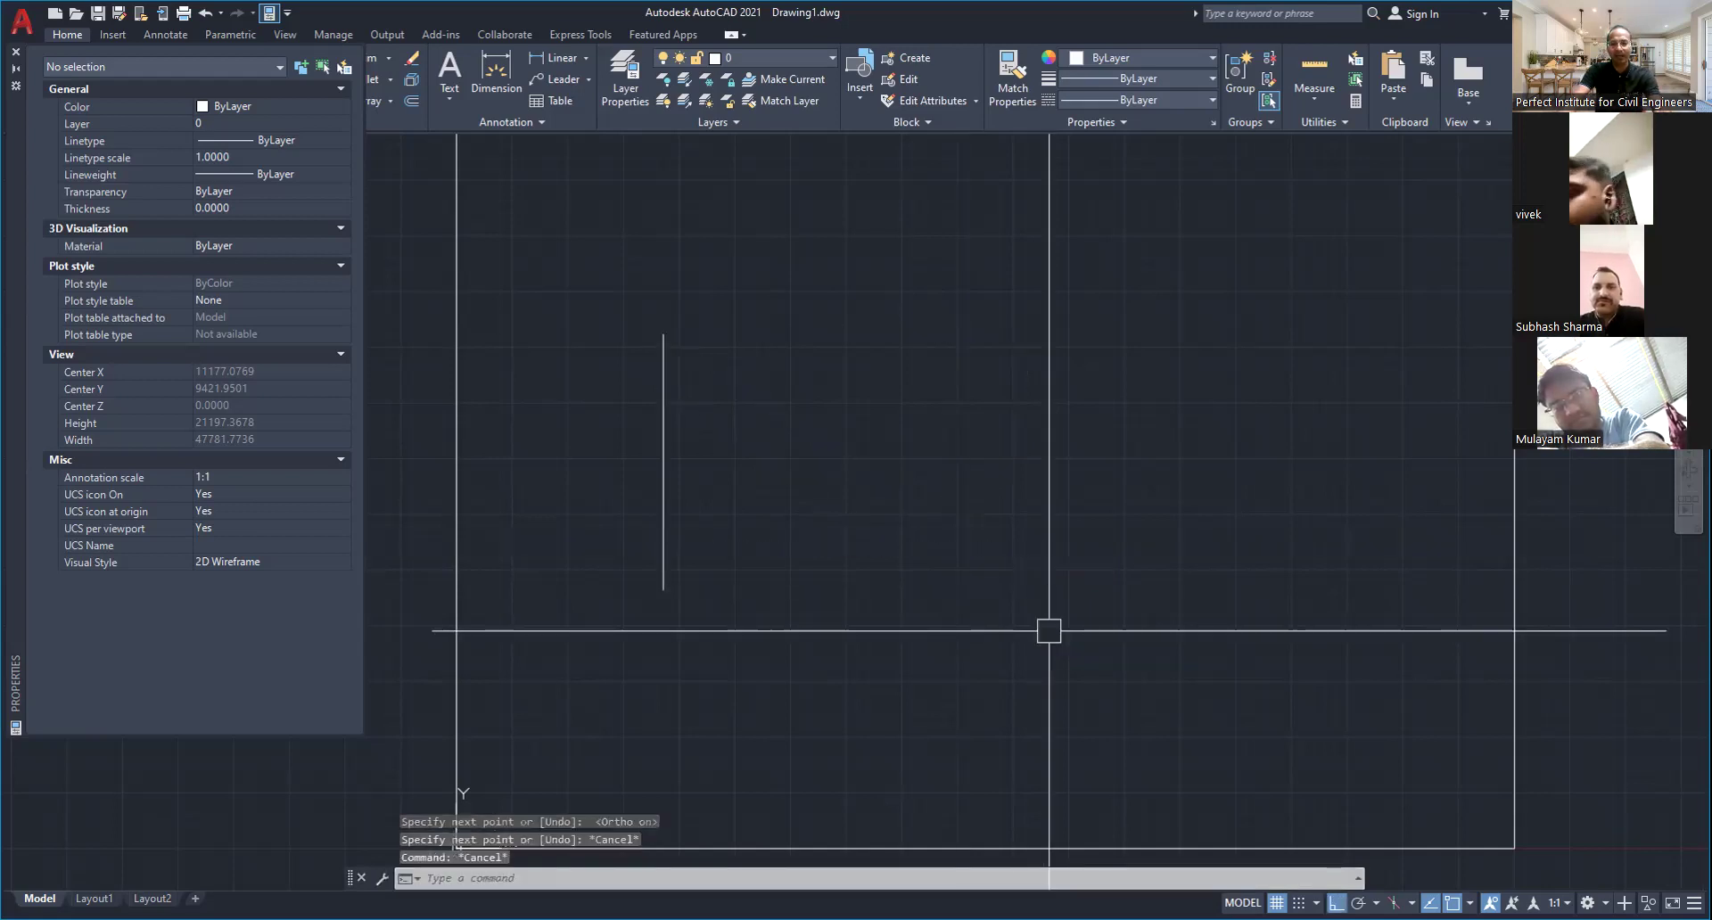
{"action": "key", "text": "Escape"}
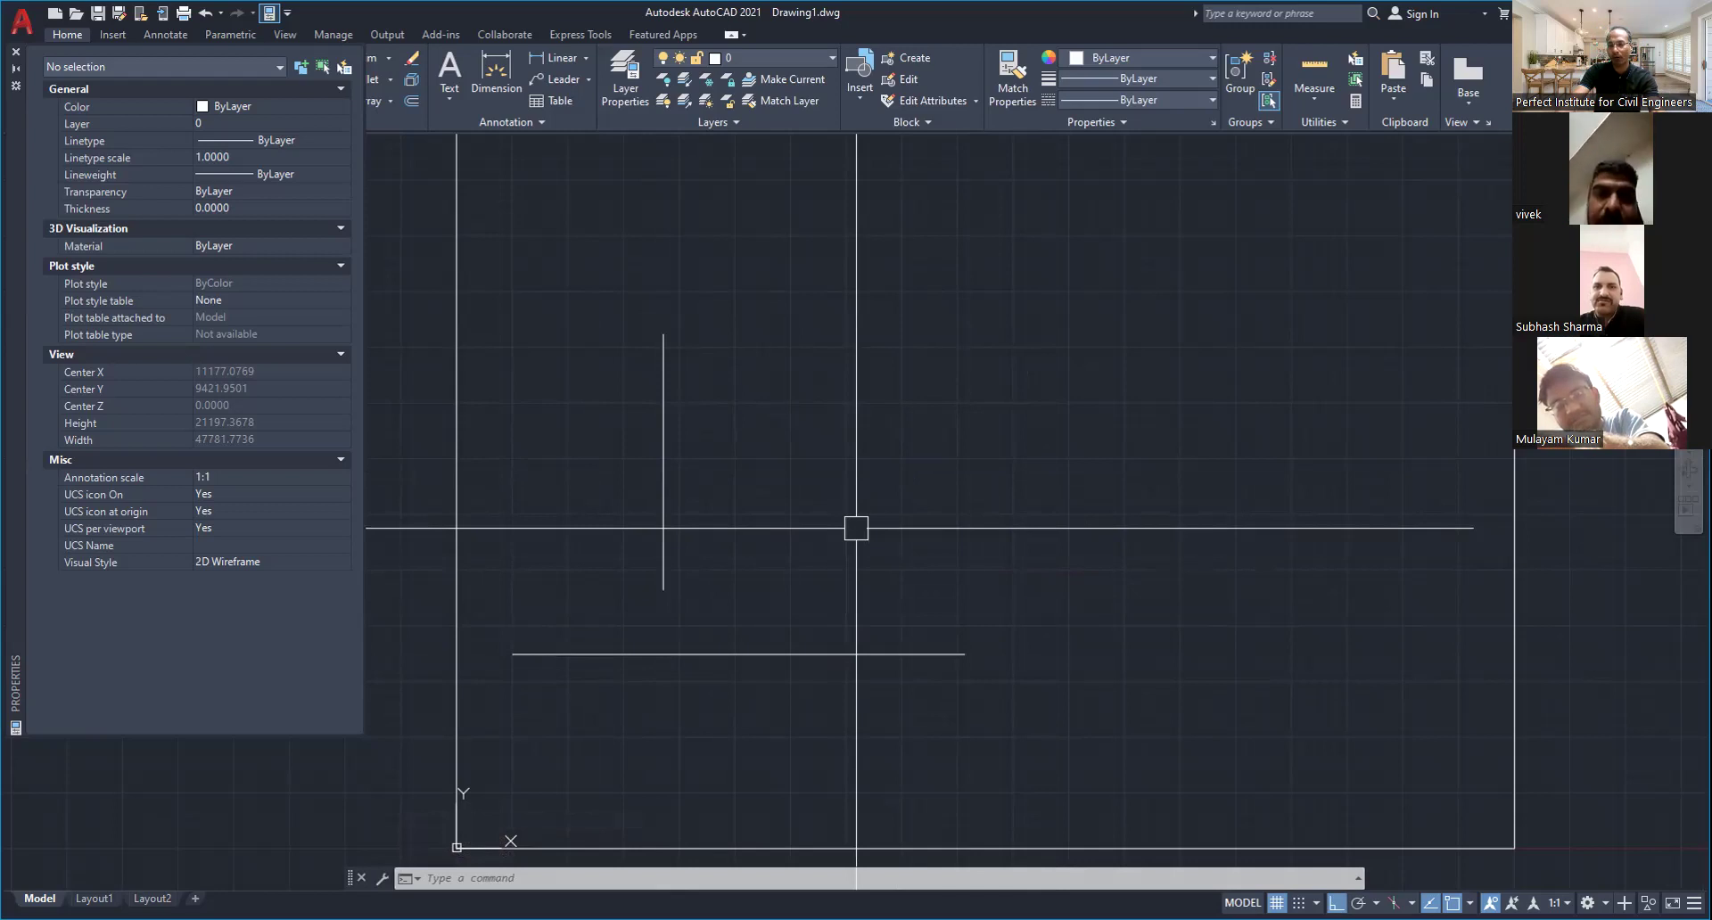
Extend the horizontal line to the sheet's right border and the vertical line down to it, and undo both extensions
{"action": "type", "text": "ex"}
{"action": "key", "text": "Return"}
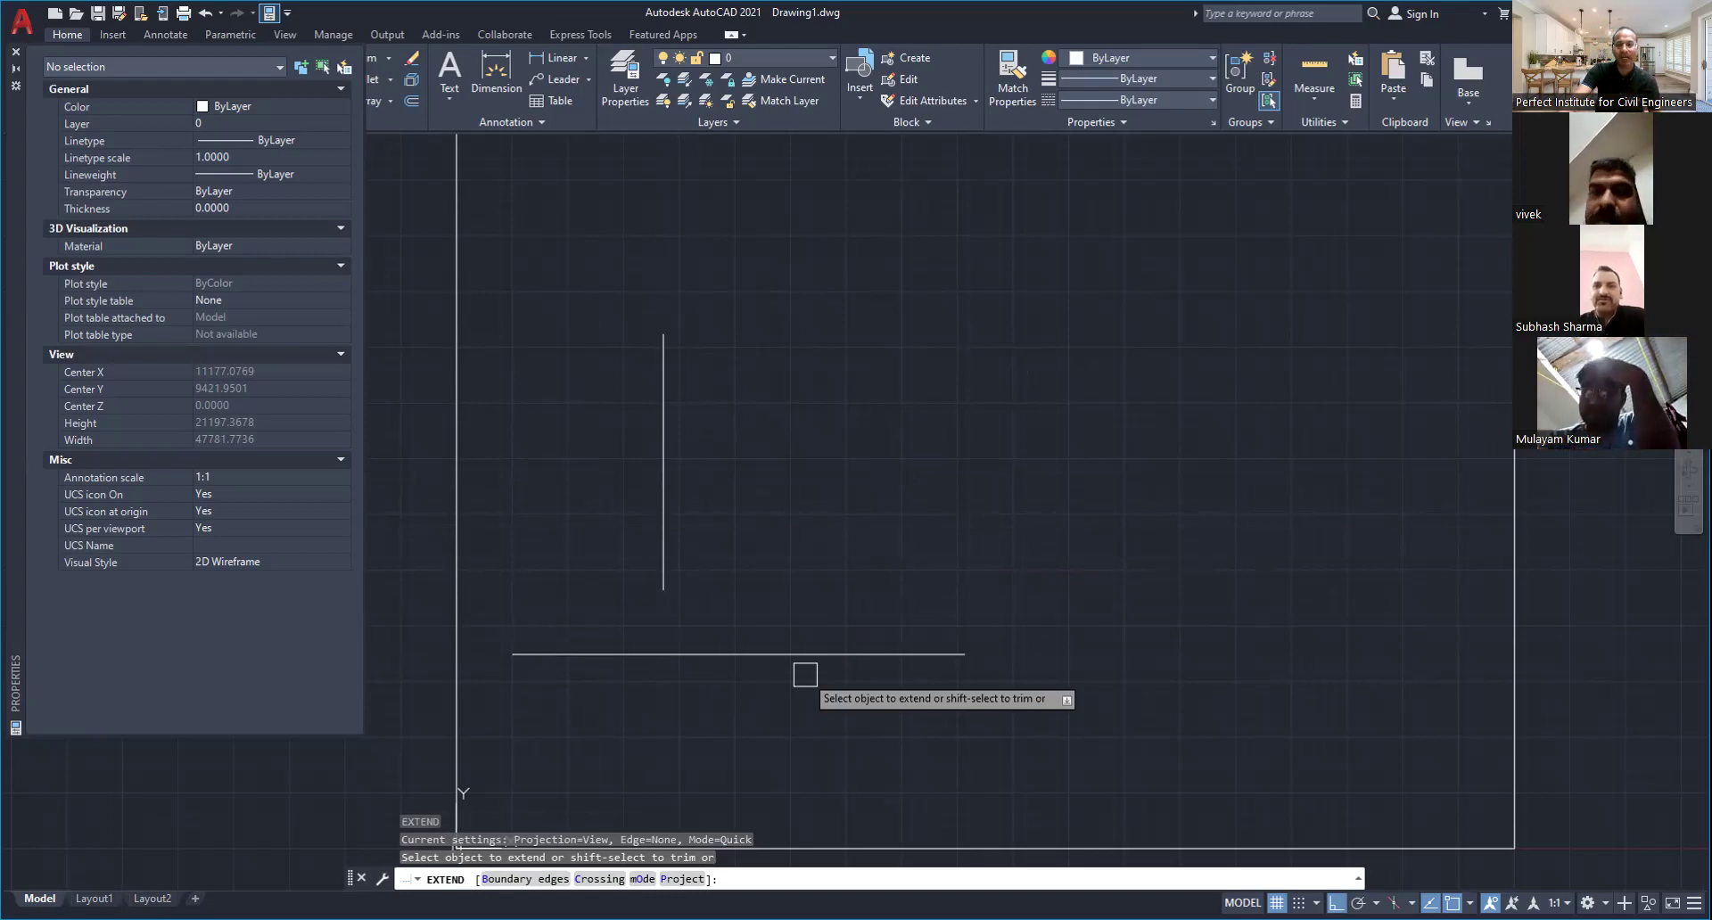
{"action": "left_click", "coordinate": [870, 655]}
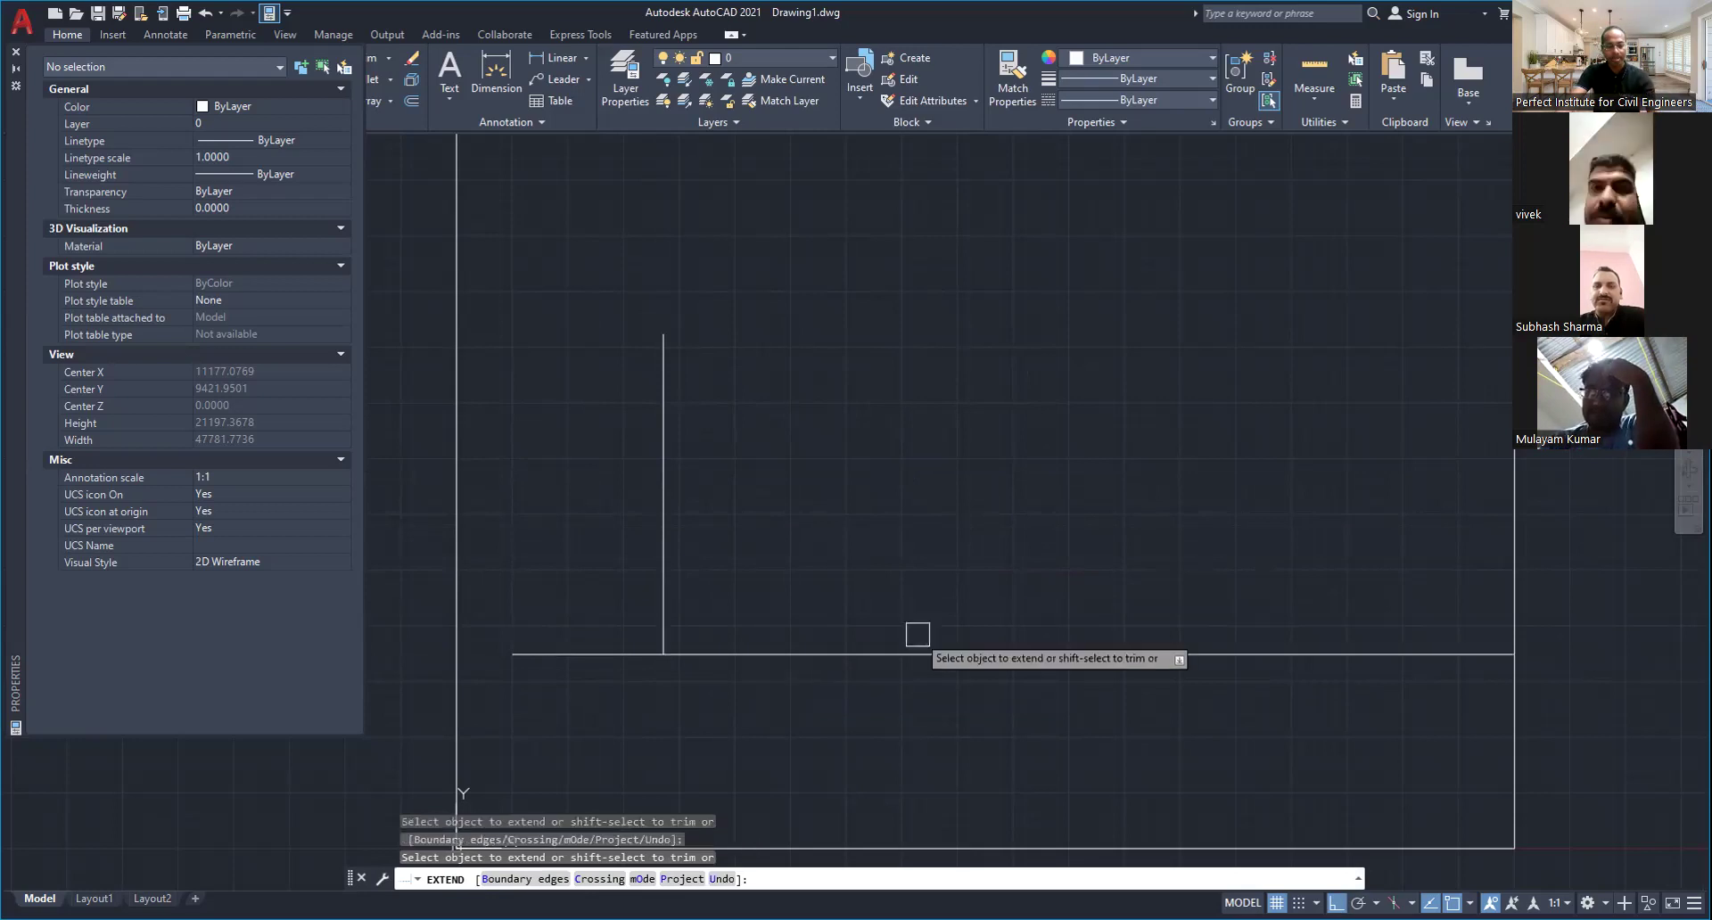
{"action": "key", "text": "ctrl+z"}
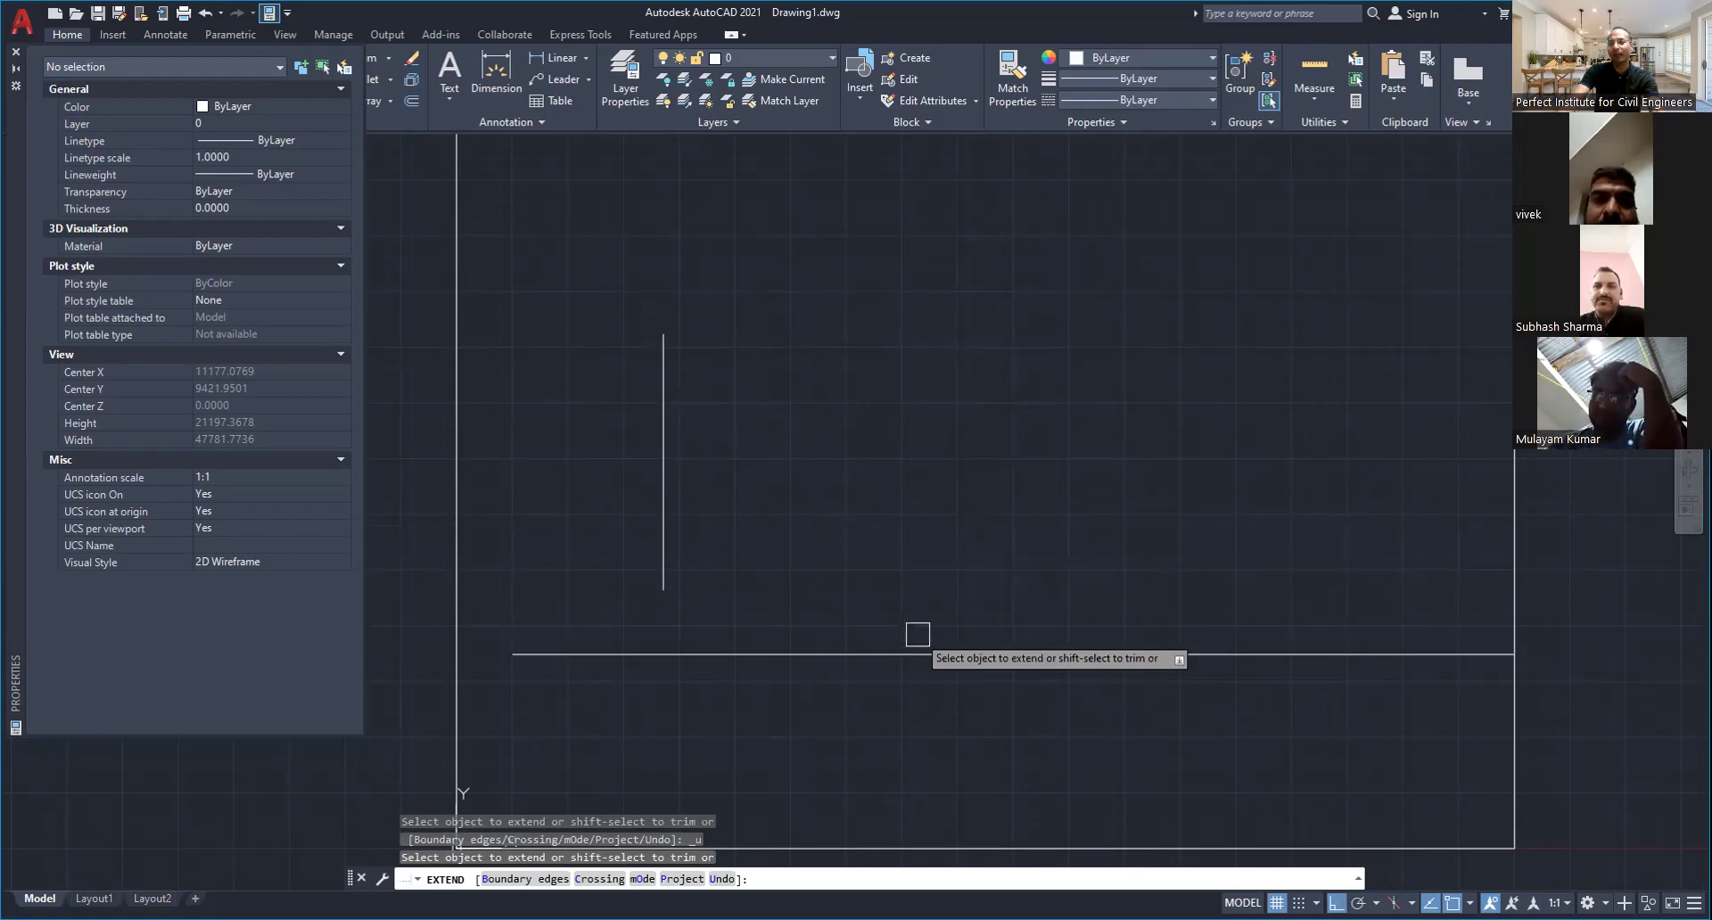
{"action": "key", "text": "Escape"}
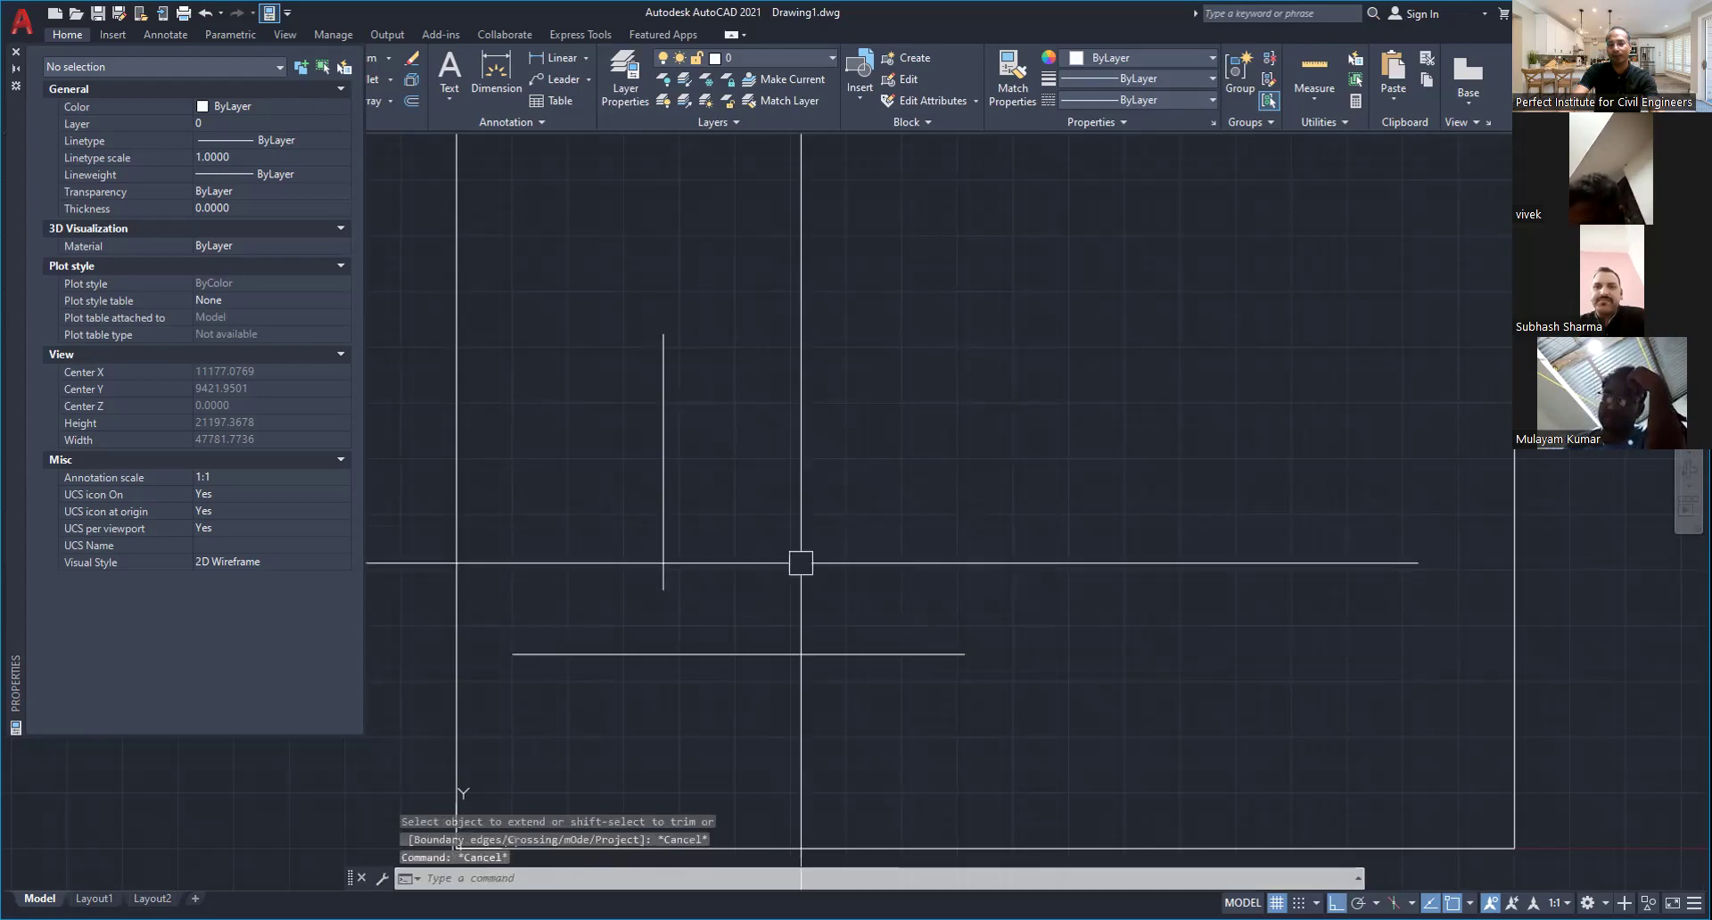
{"action": "key", "text": "Escape"}
{"action": "key", "text": "Escape"}
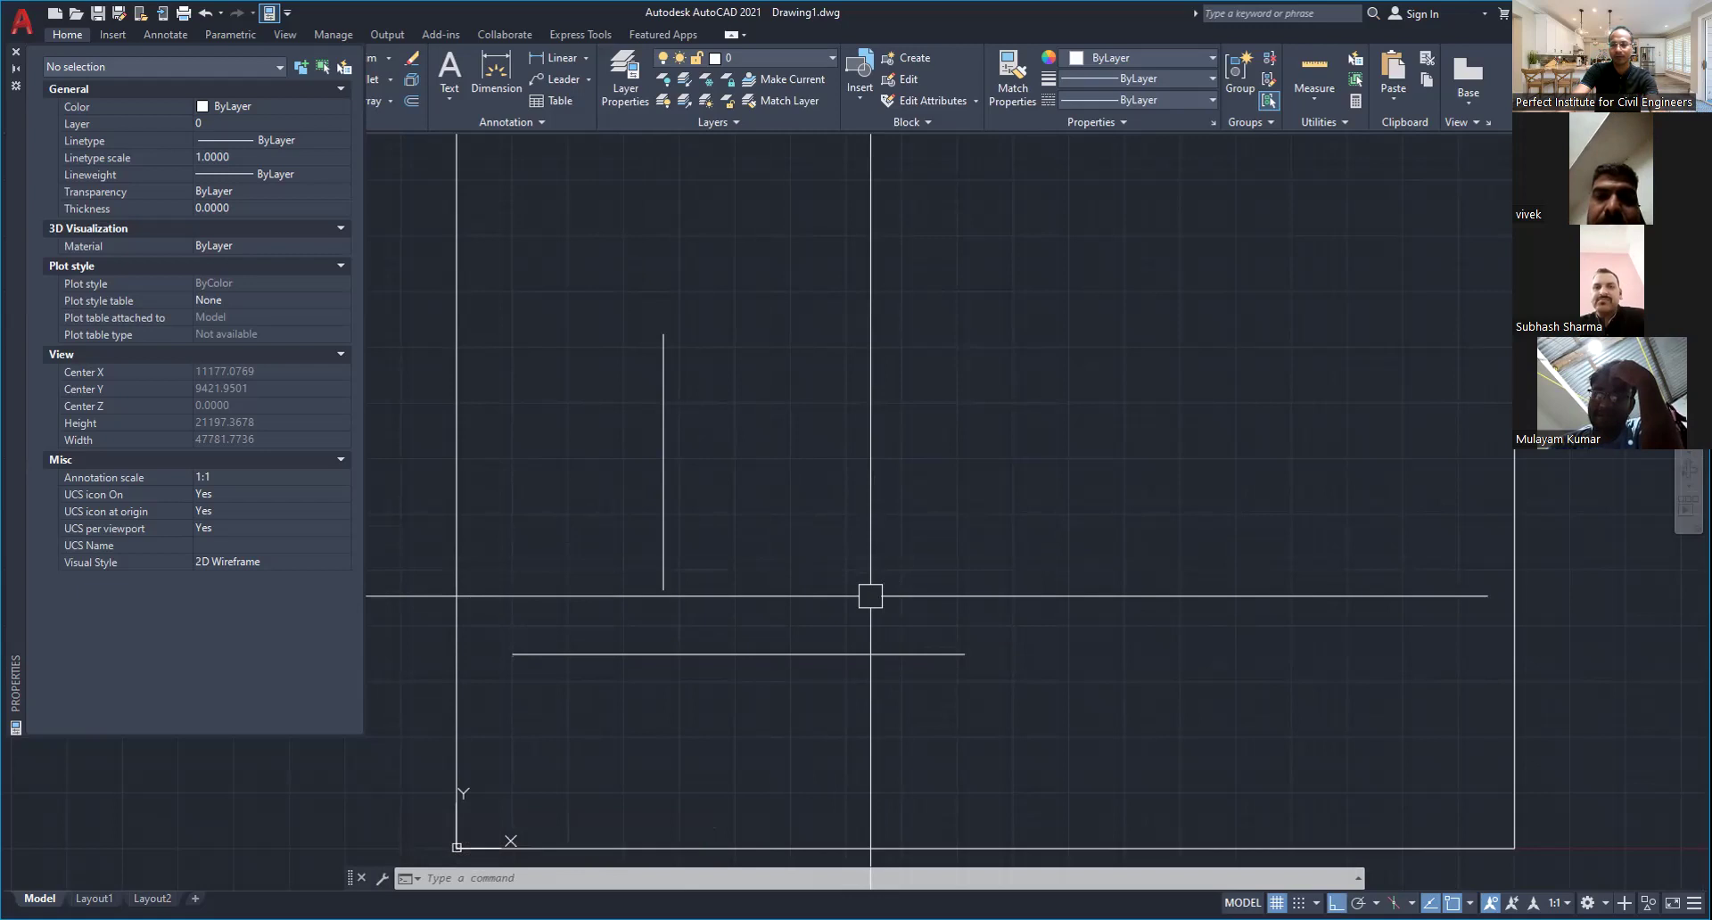
{"action": "key", "text": "Escape"}
{"action": "key", "text": "Escape"}
{"action": "key", "text": "Escape"}
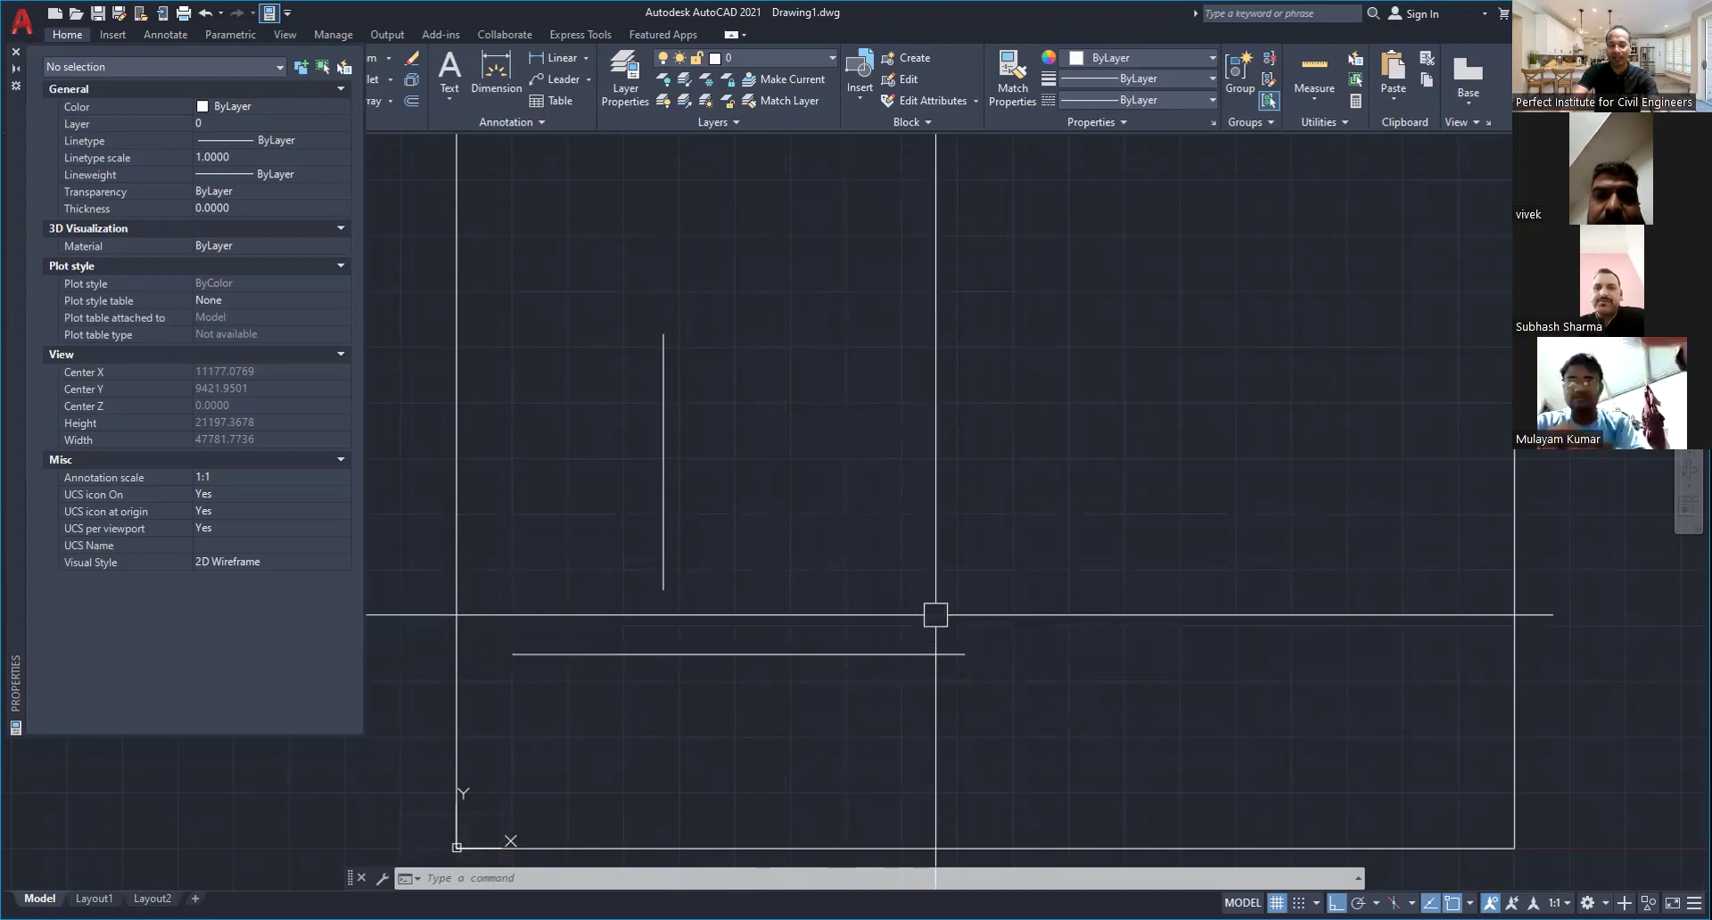
{"action": "key", "text": "Escape"}
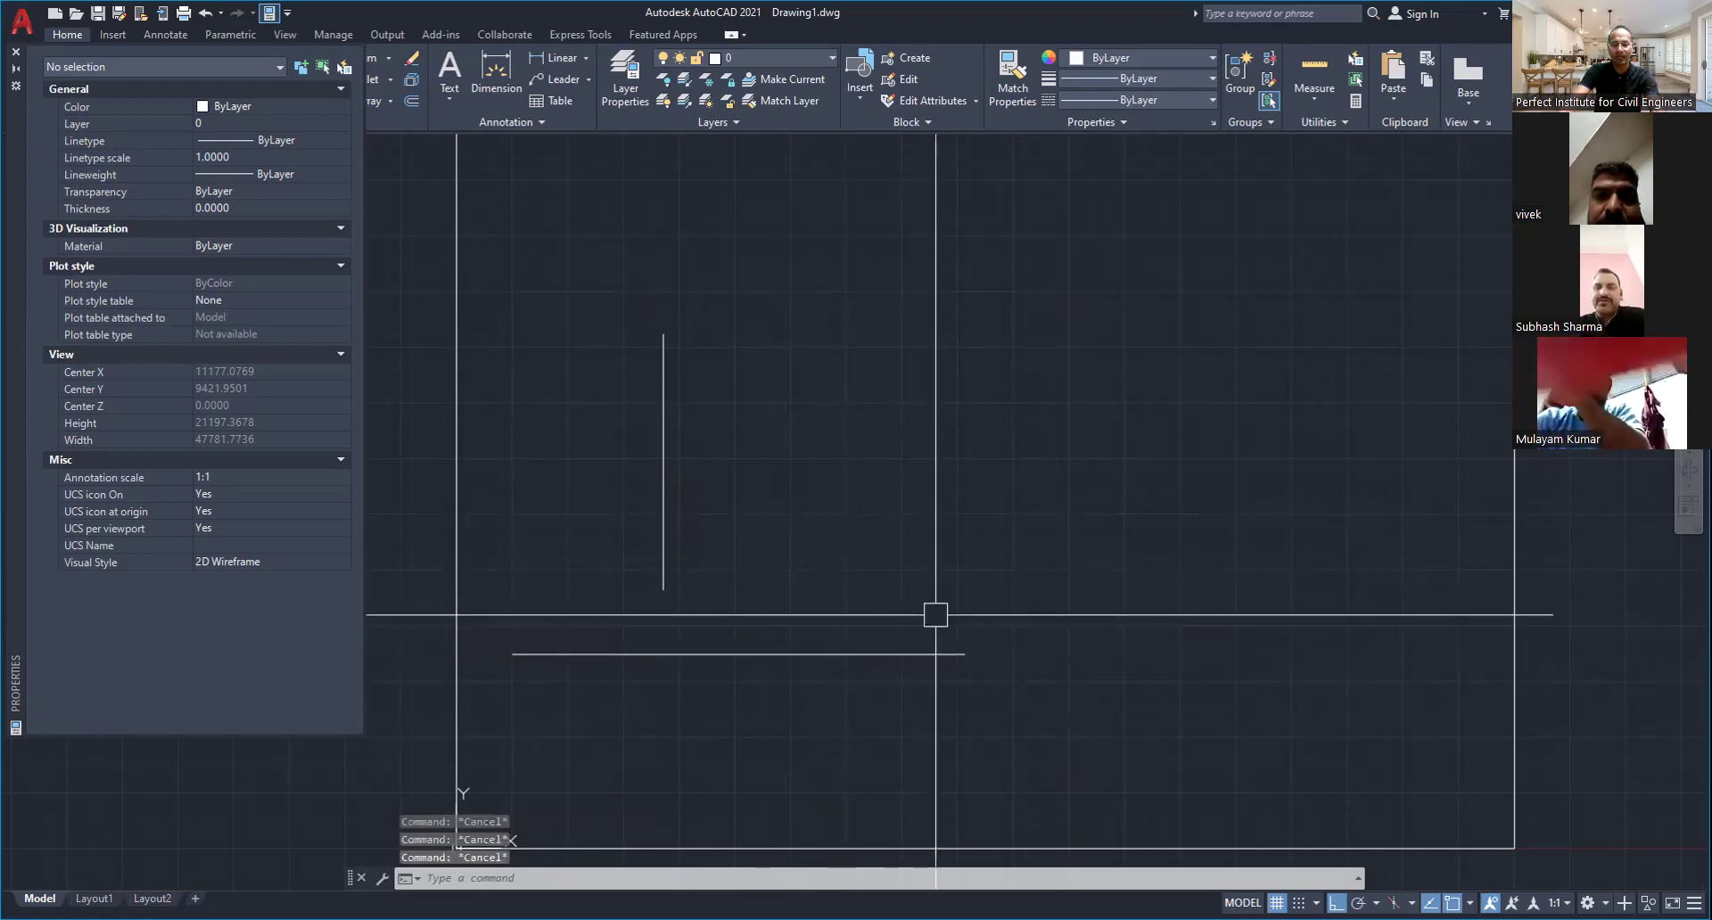
Fillet the vertical and horizontal lines with radius 0, undo it, and fillet them again to keep the horizontal line's left part
{"action": "type", "text": "f"}
{"action": "key", "text": "Return"}
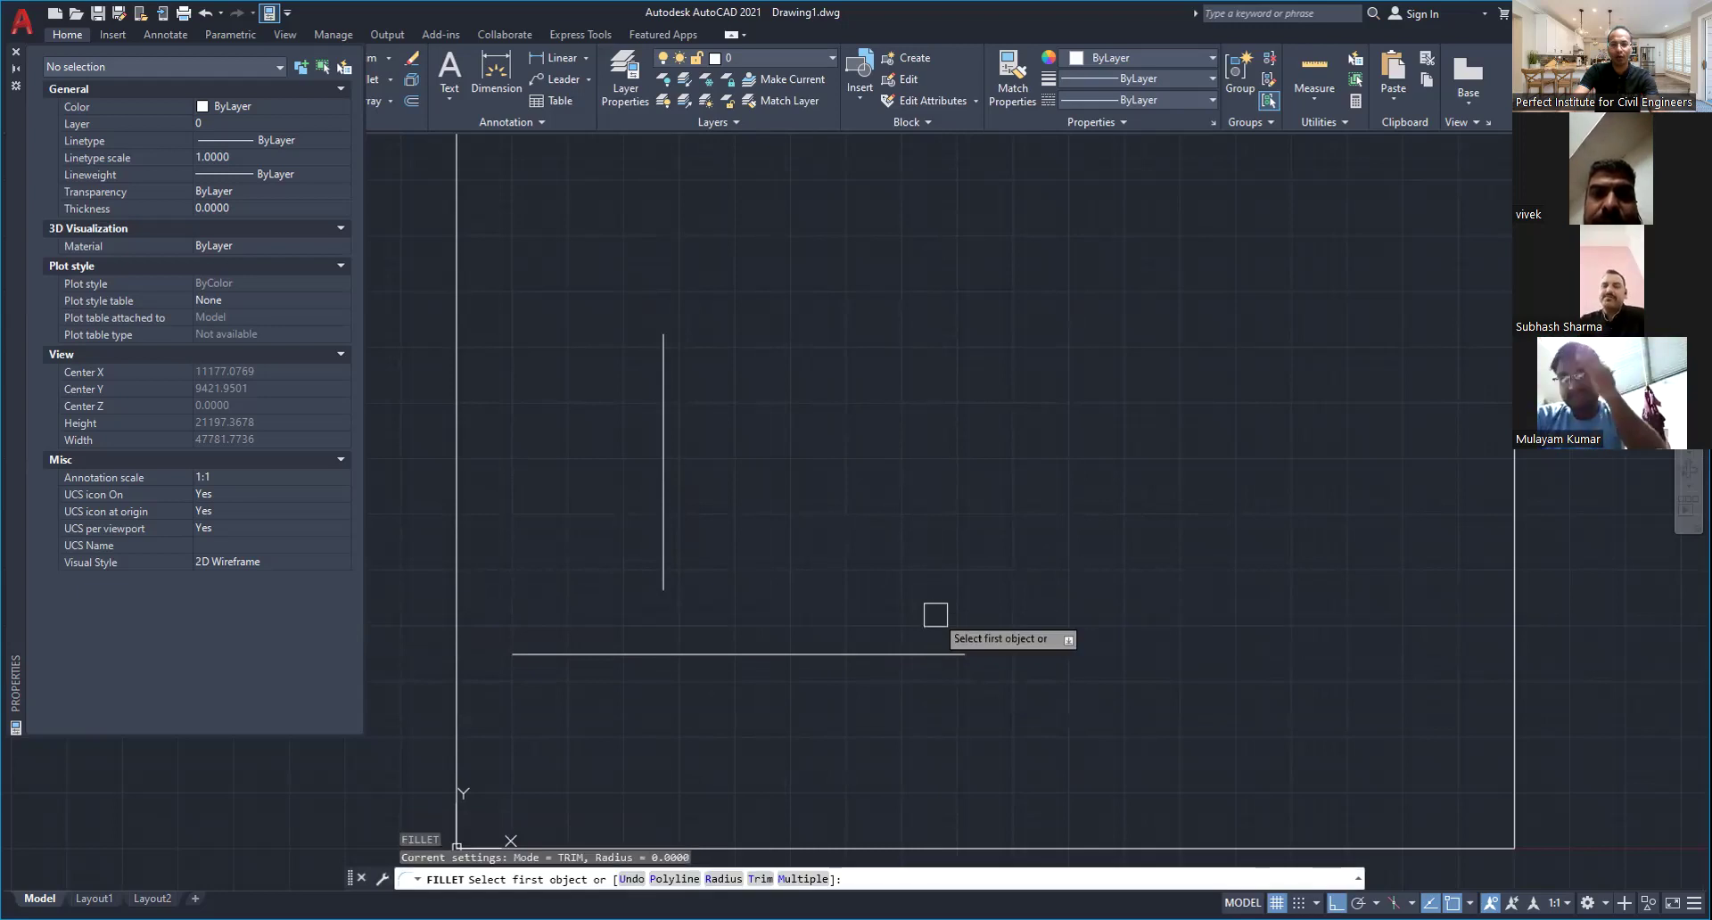
{"action": "left_click", "coordinate": [903, 655]}
{"action": "key", "text": "ctrl+z"}
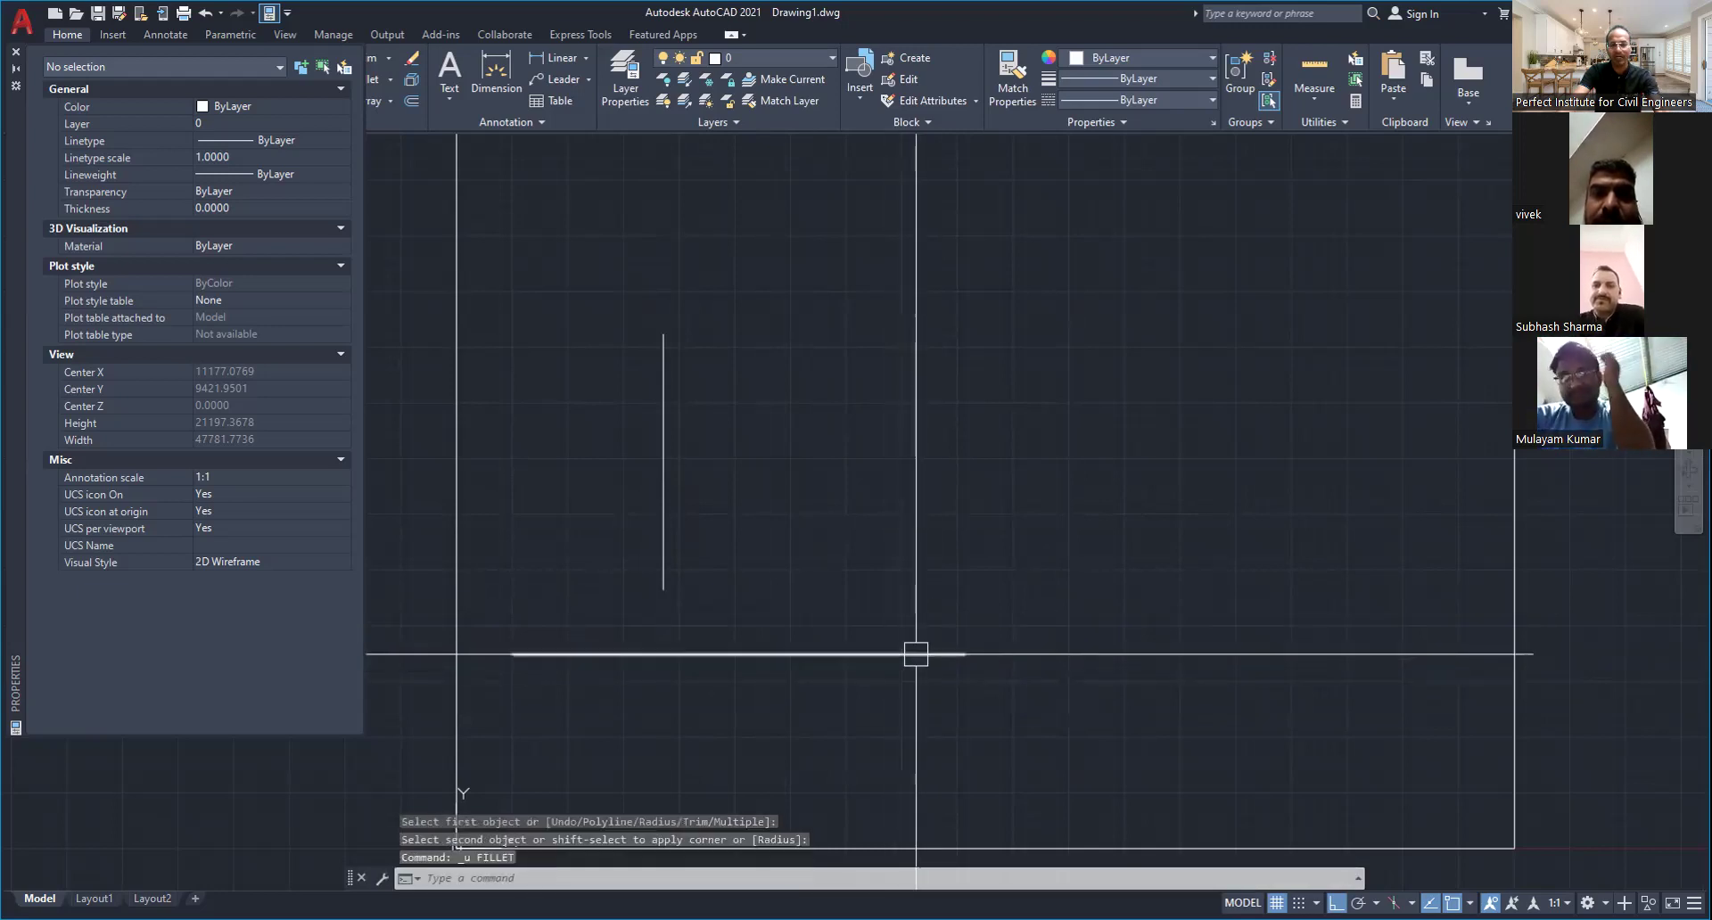
{"action": "key", "text": "Escape"}
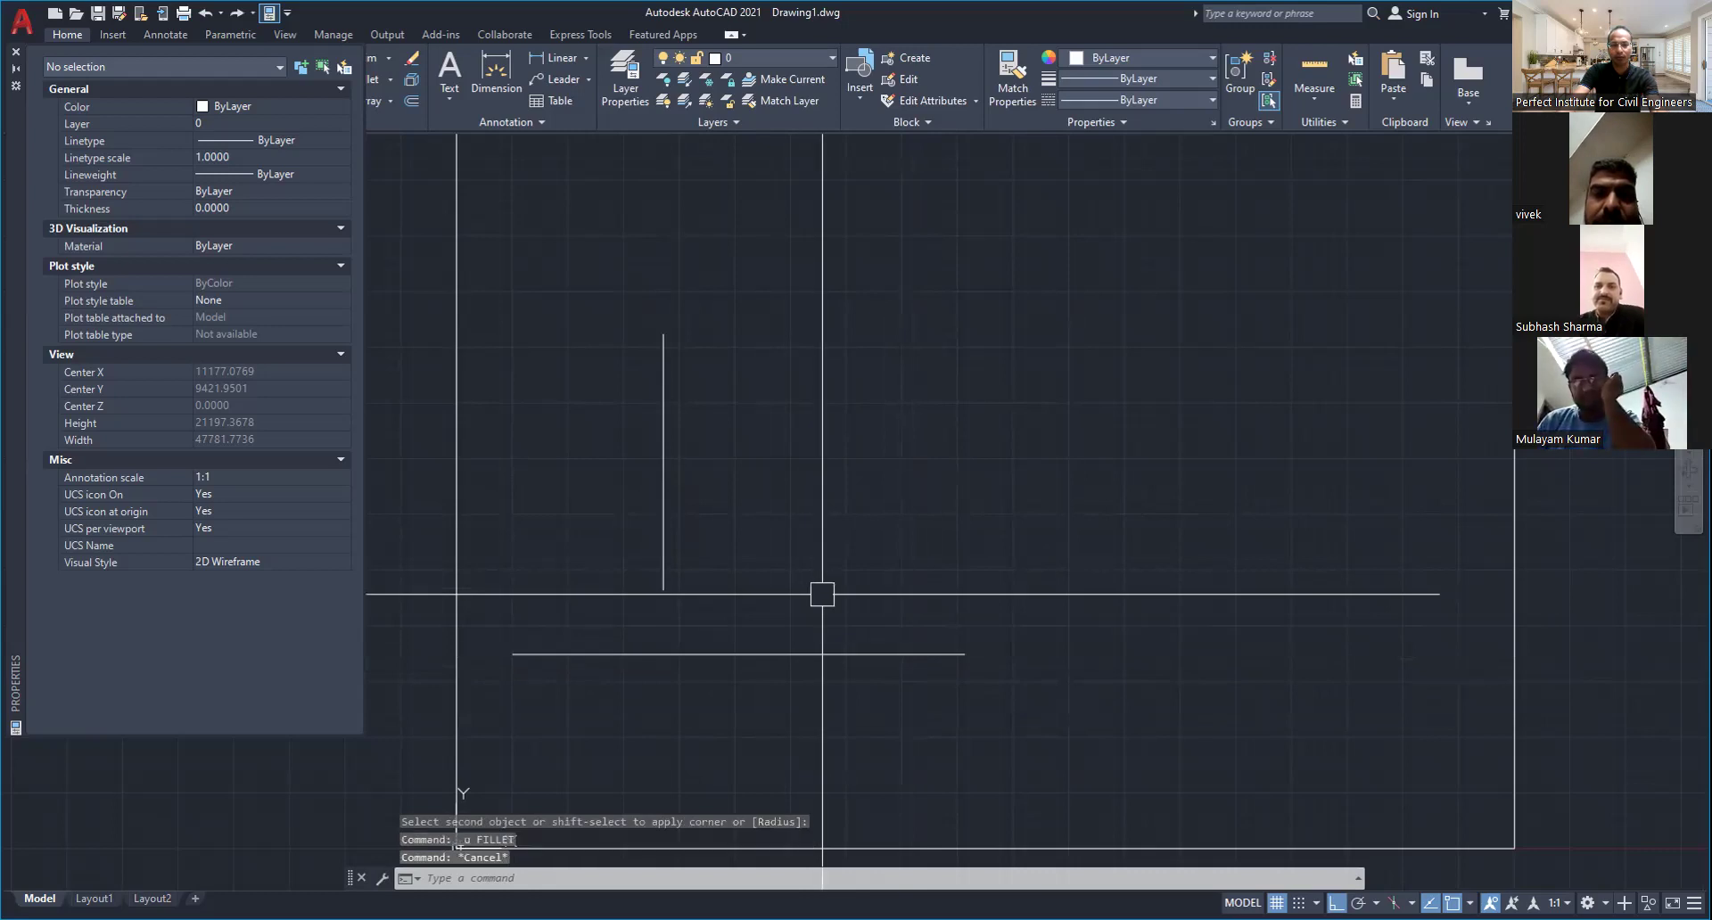
{"action": "key", "text": "Escape"}
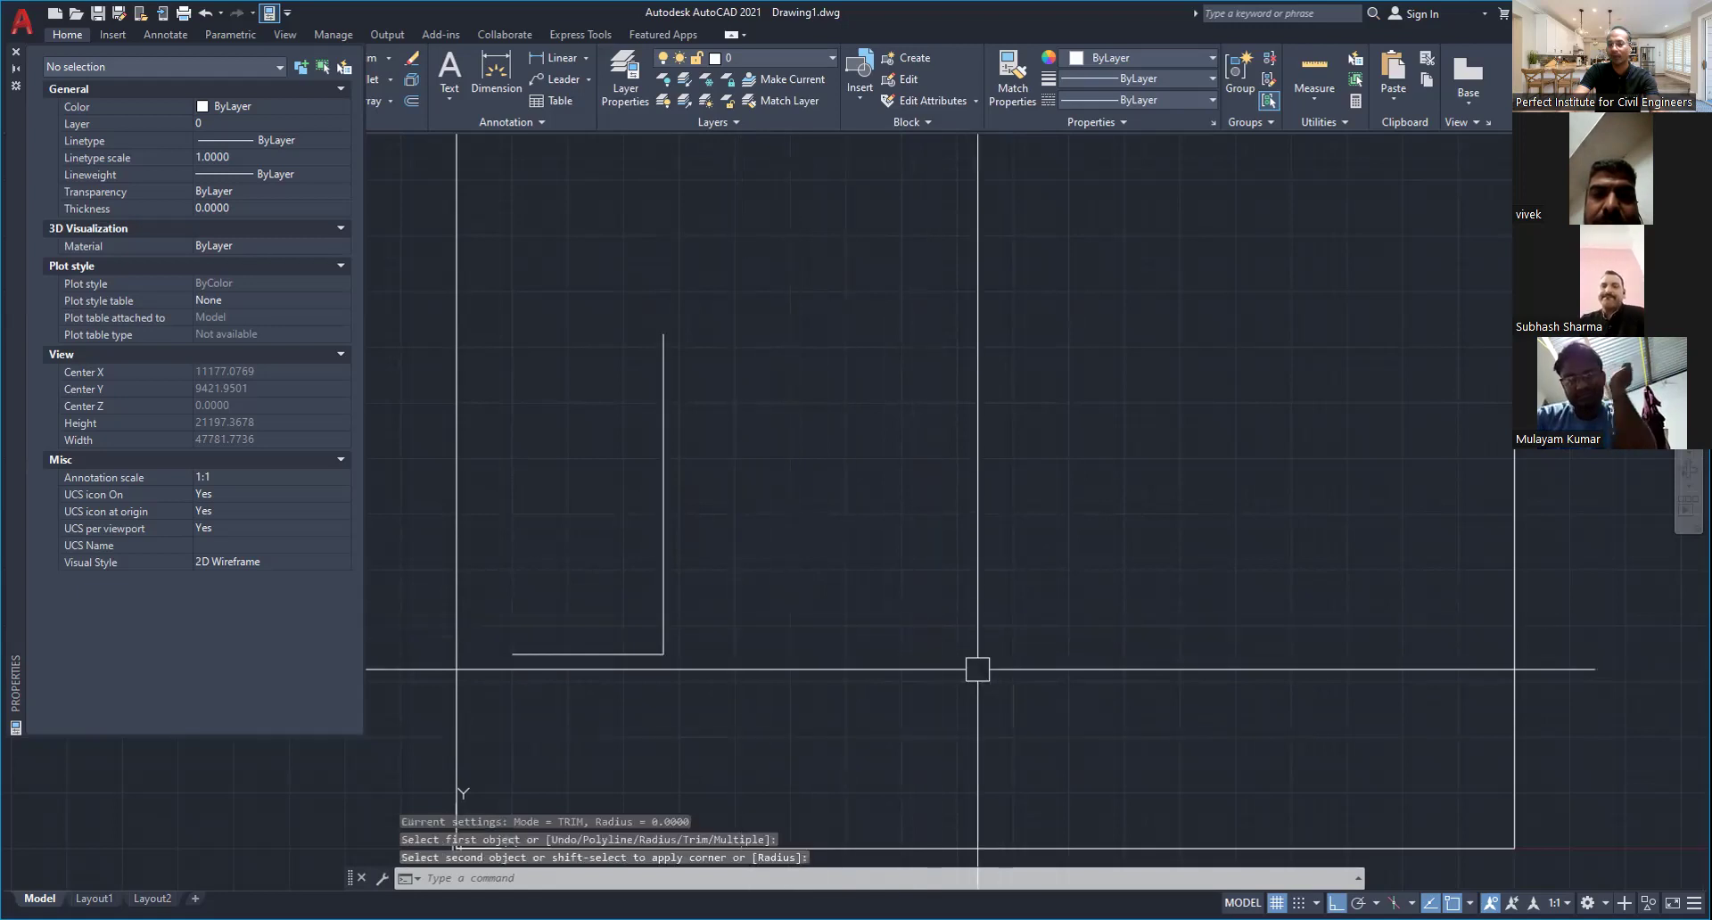
{"action": "key", "text": "Escape"}
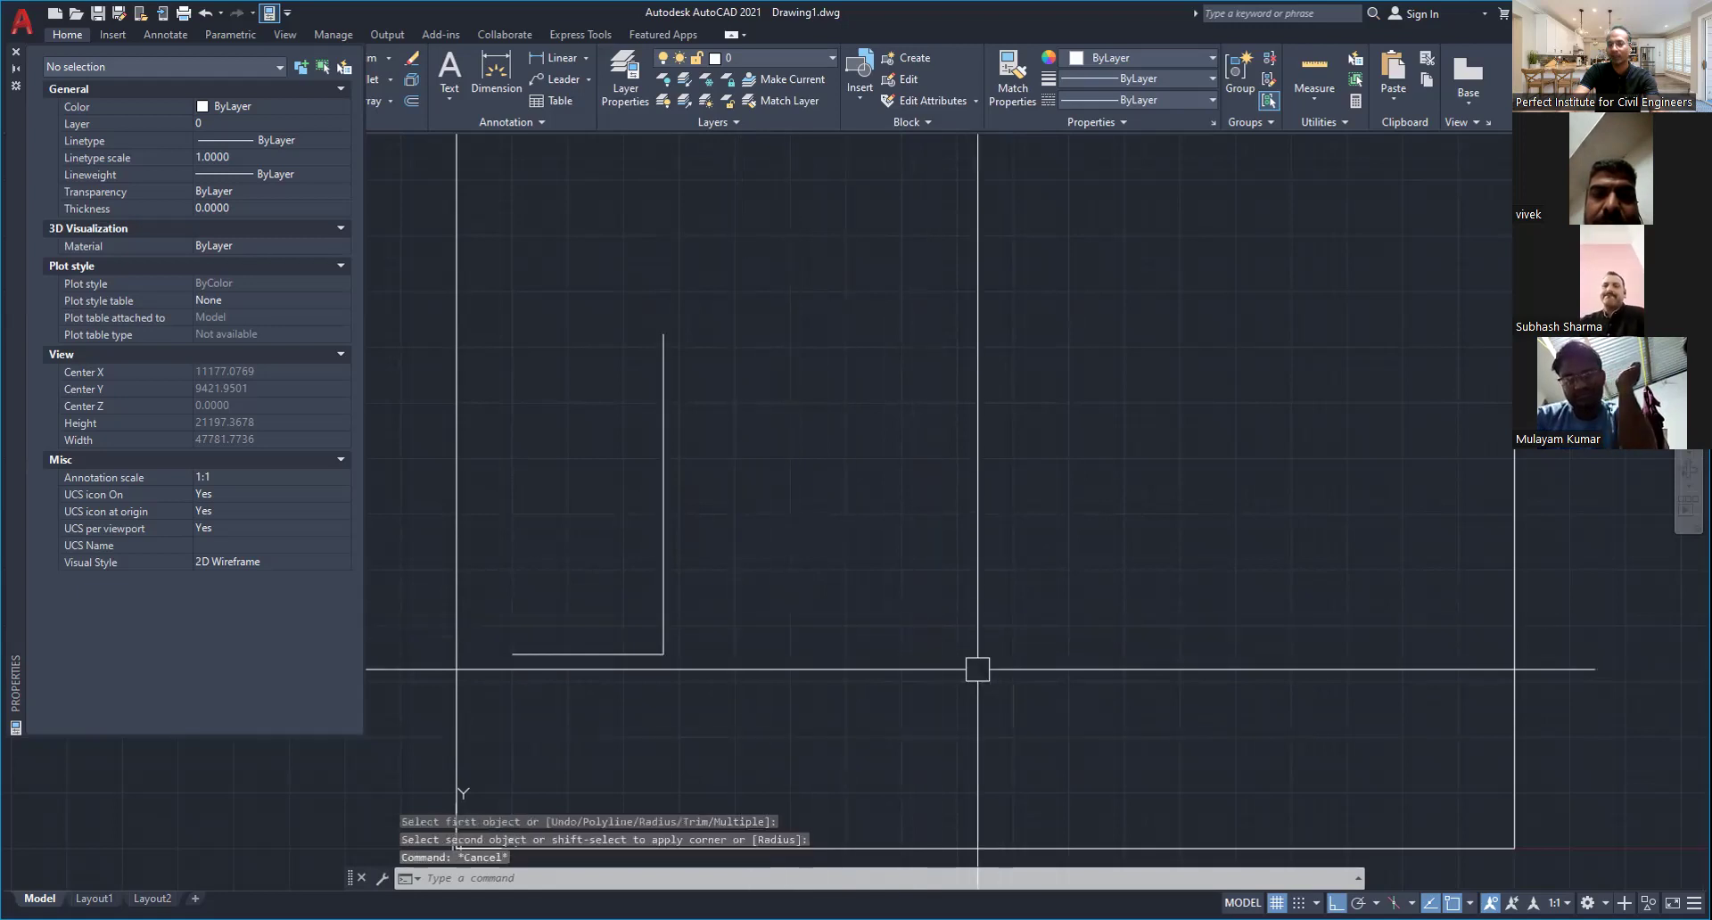
{"action": "key", "text": "Escape"}
{"action": "key", "text": "Escape"}
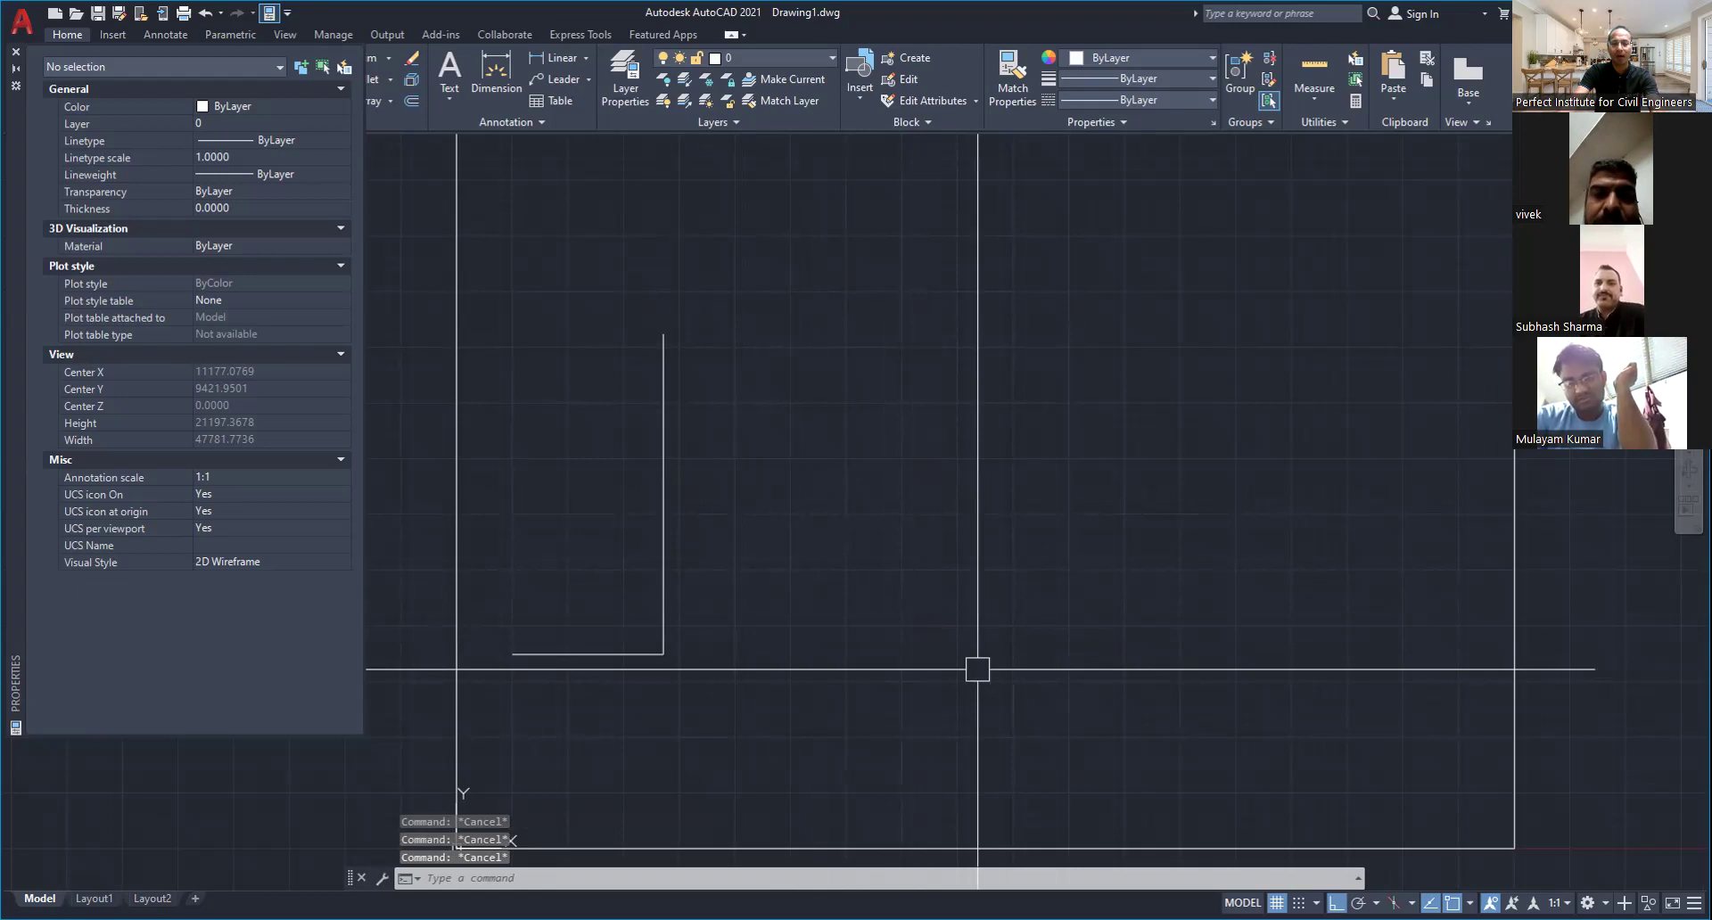
Erase the two joined lines, leaving only the sheet border
{"action": "left_click_drag", "start_coordinate": [978, 669], "coordinate": [856, 596]}
{"action": "key", "text": "Escape"}
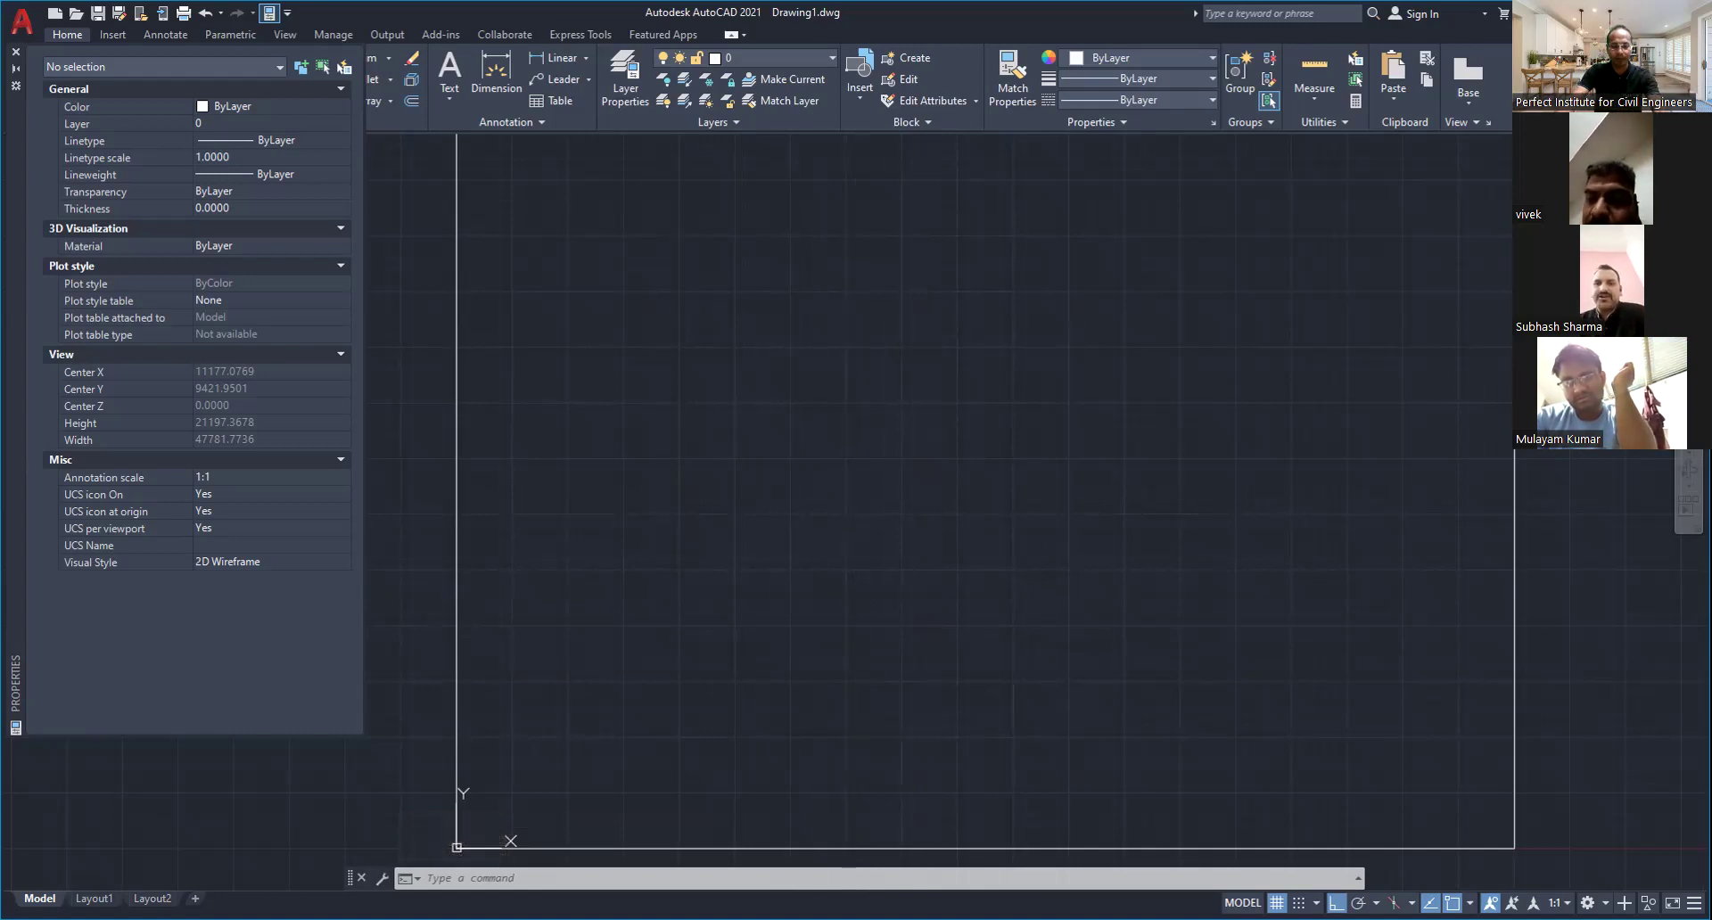
{"action": "key", "text": "Escape"}
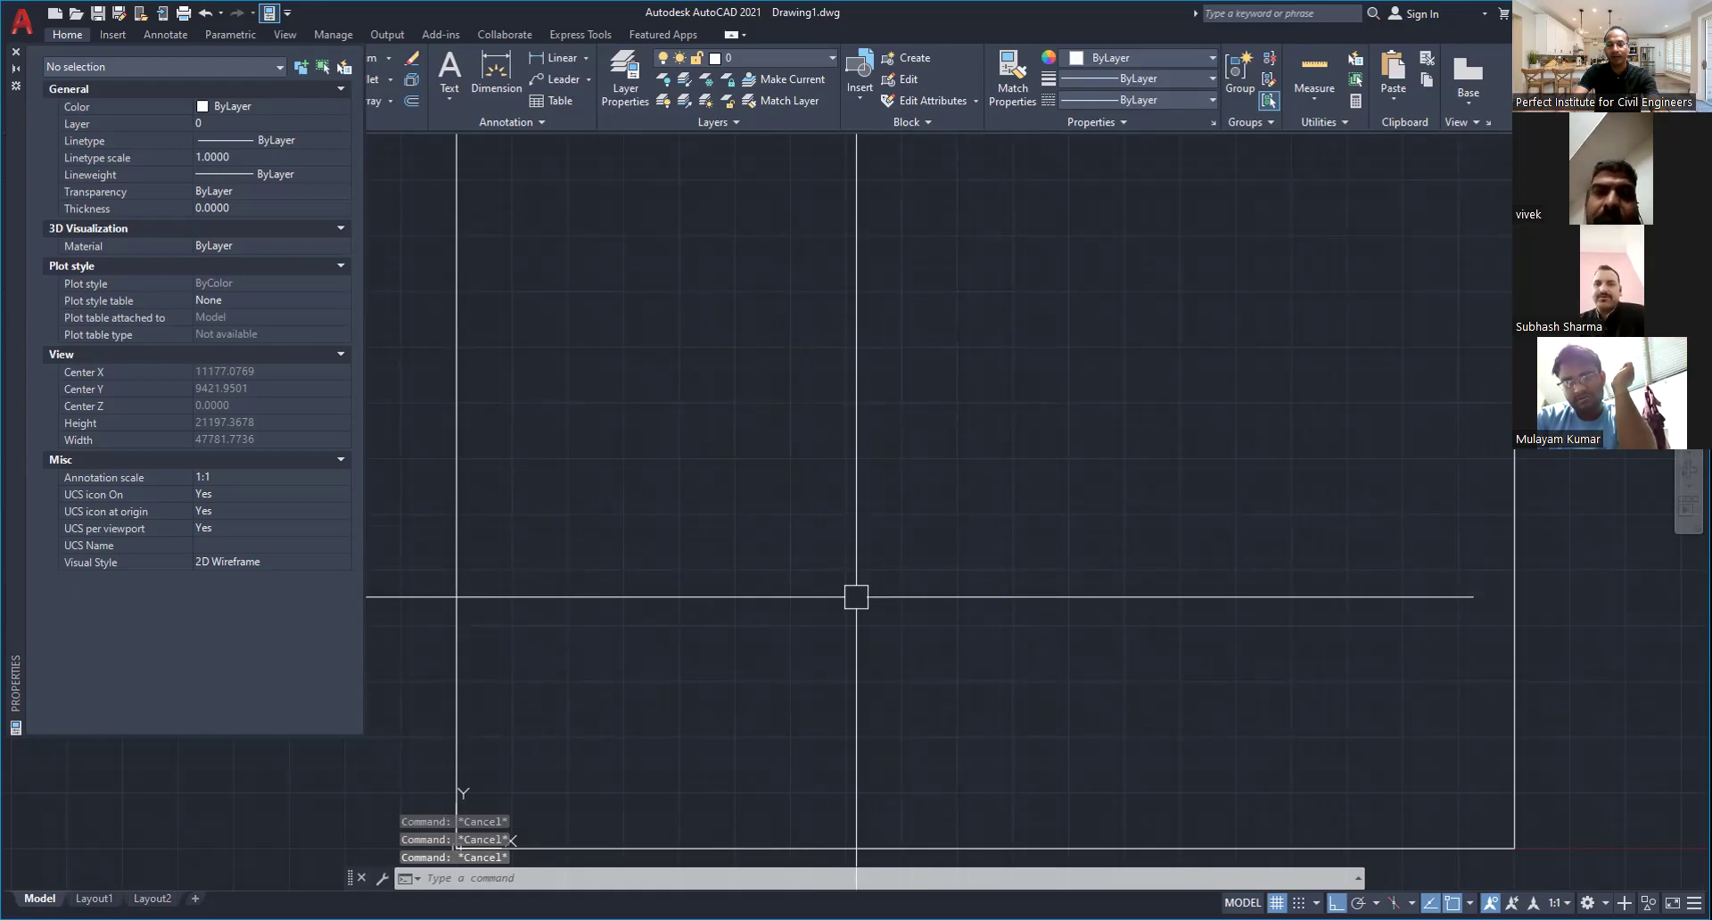
Draw a rectangle 5000 wide and about 1950 high inside the sheet, and undo it
{"action": "type", "text": "REC"}
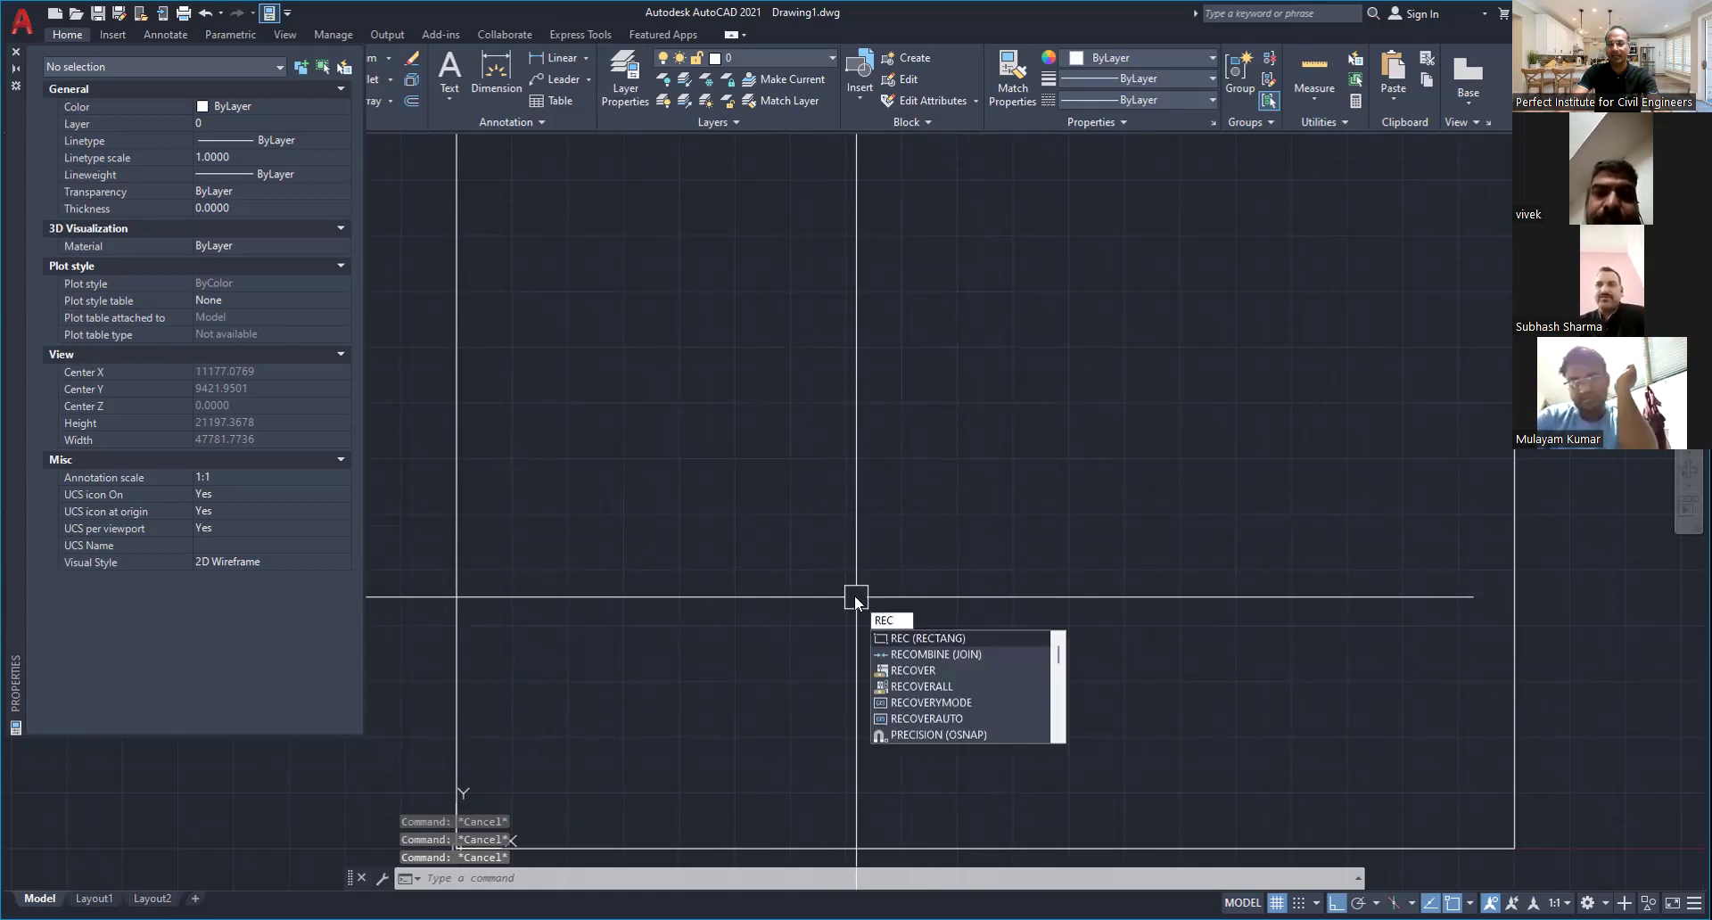
{"action": "key", "text": "Return"}
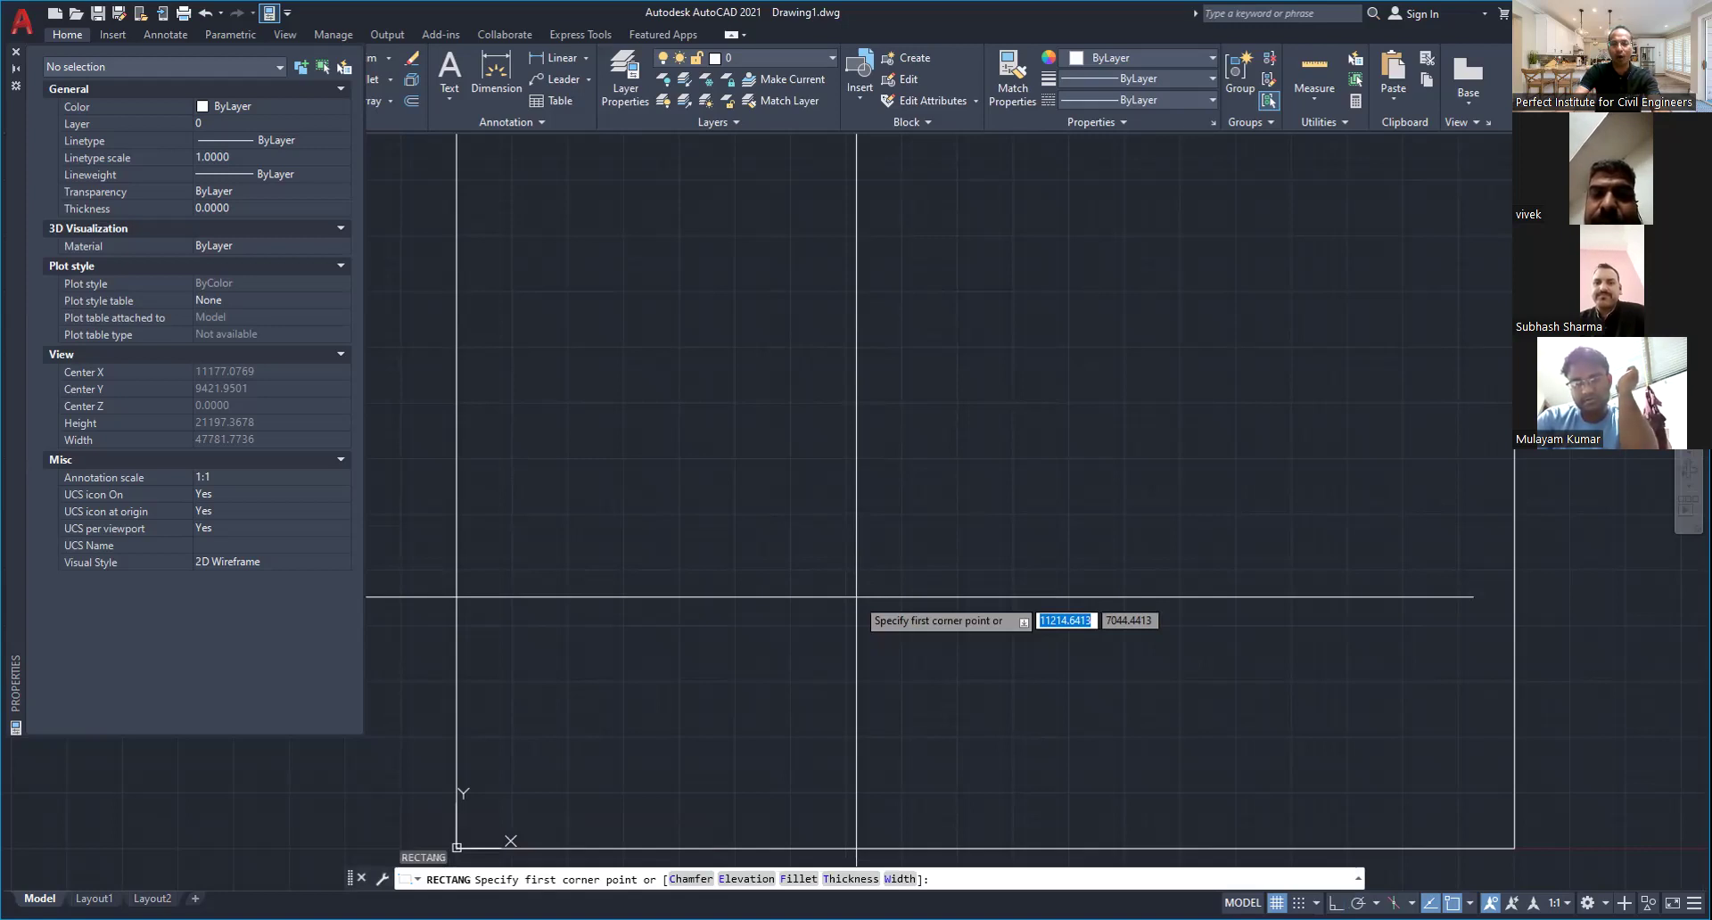
{"action": "left_click", "coordinate": [689, 397]}
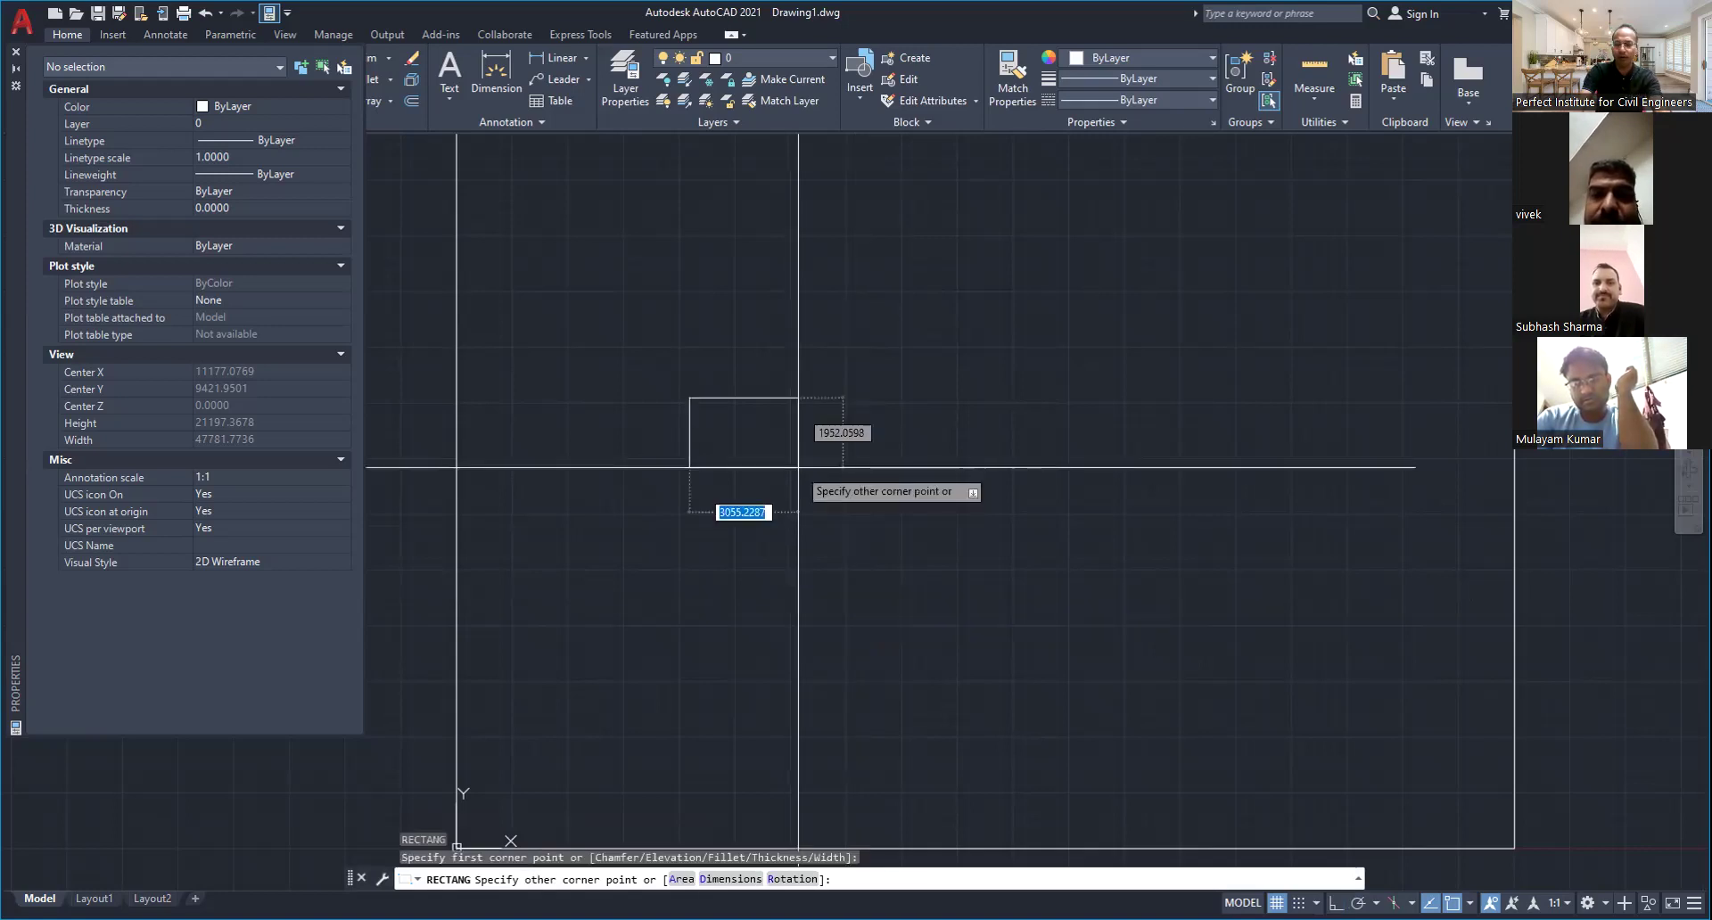
{"action": "type", "text": "5000"}
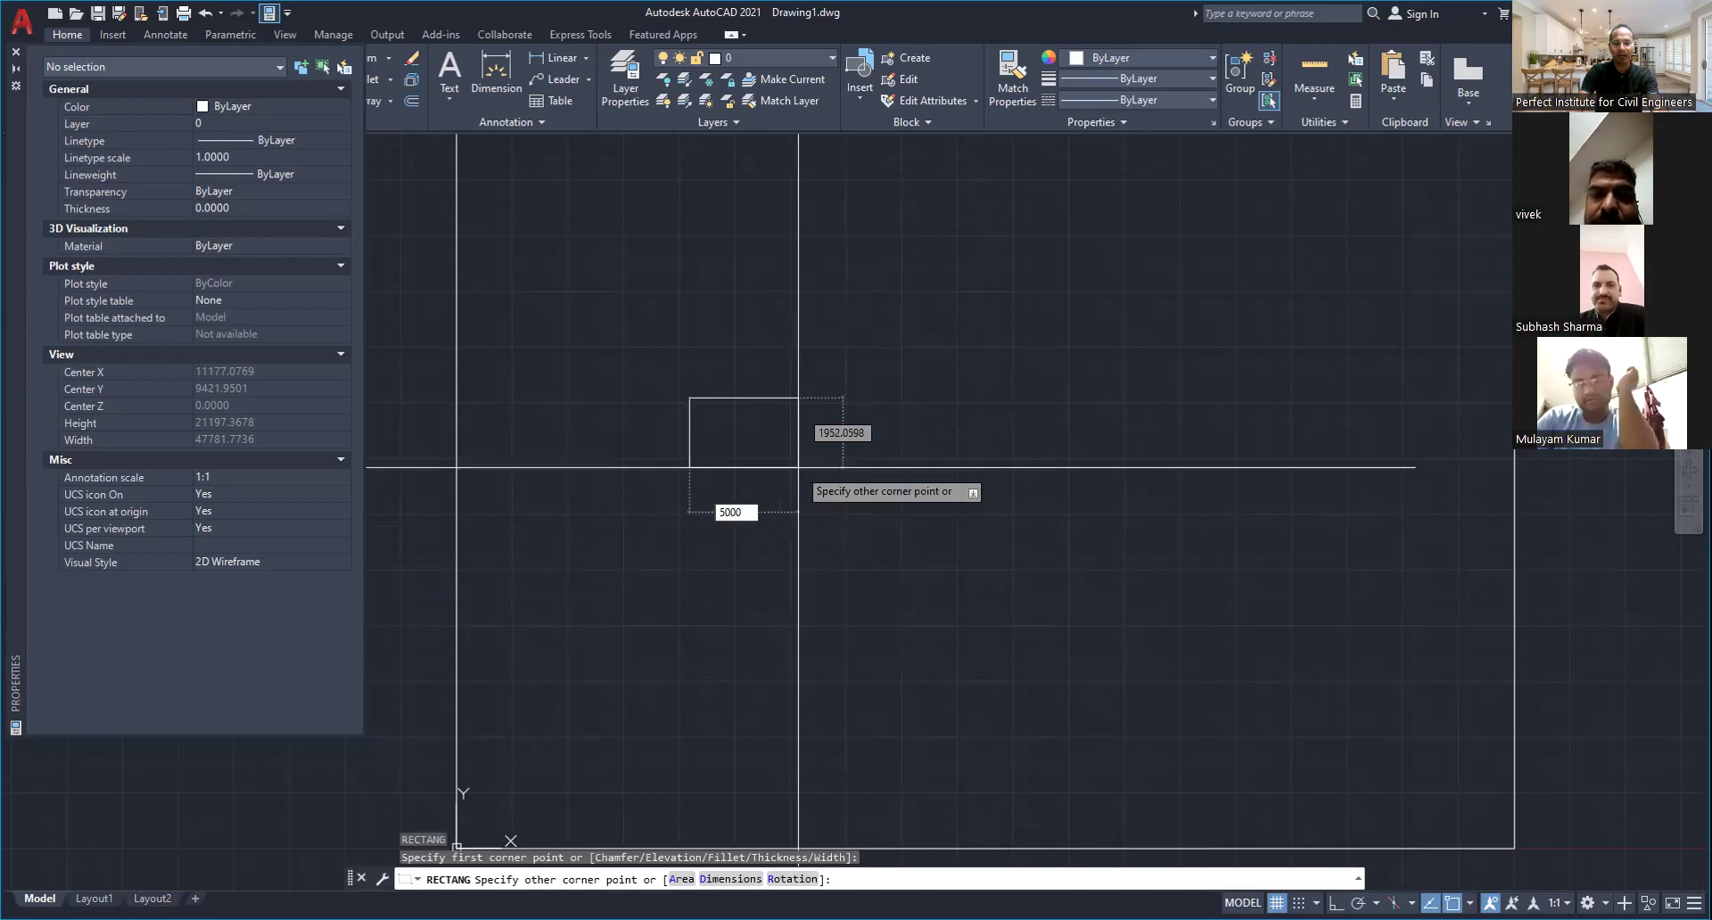
{"action": "key", "text": "Return"}
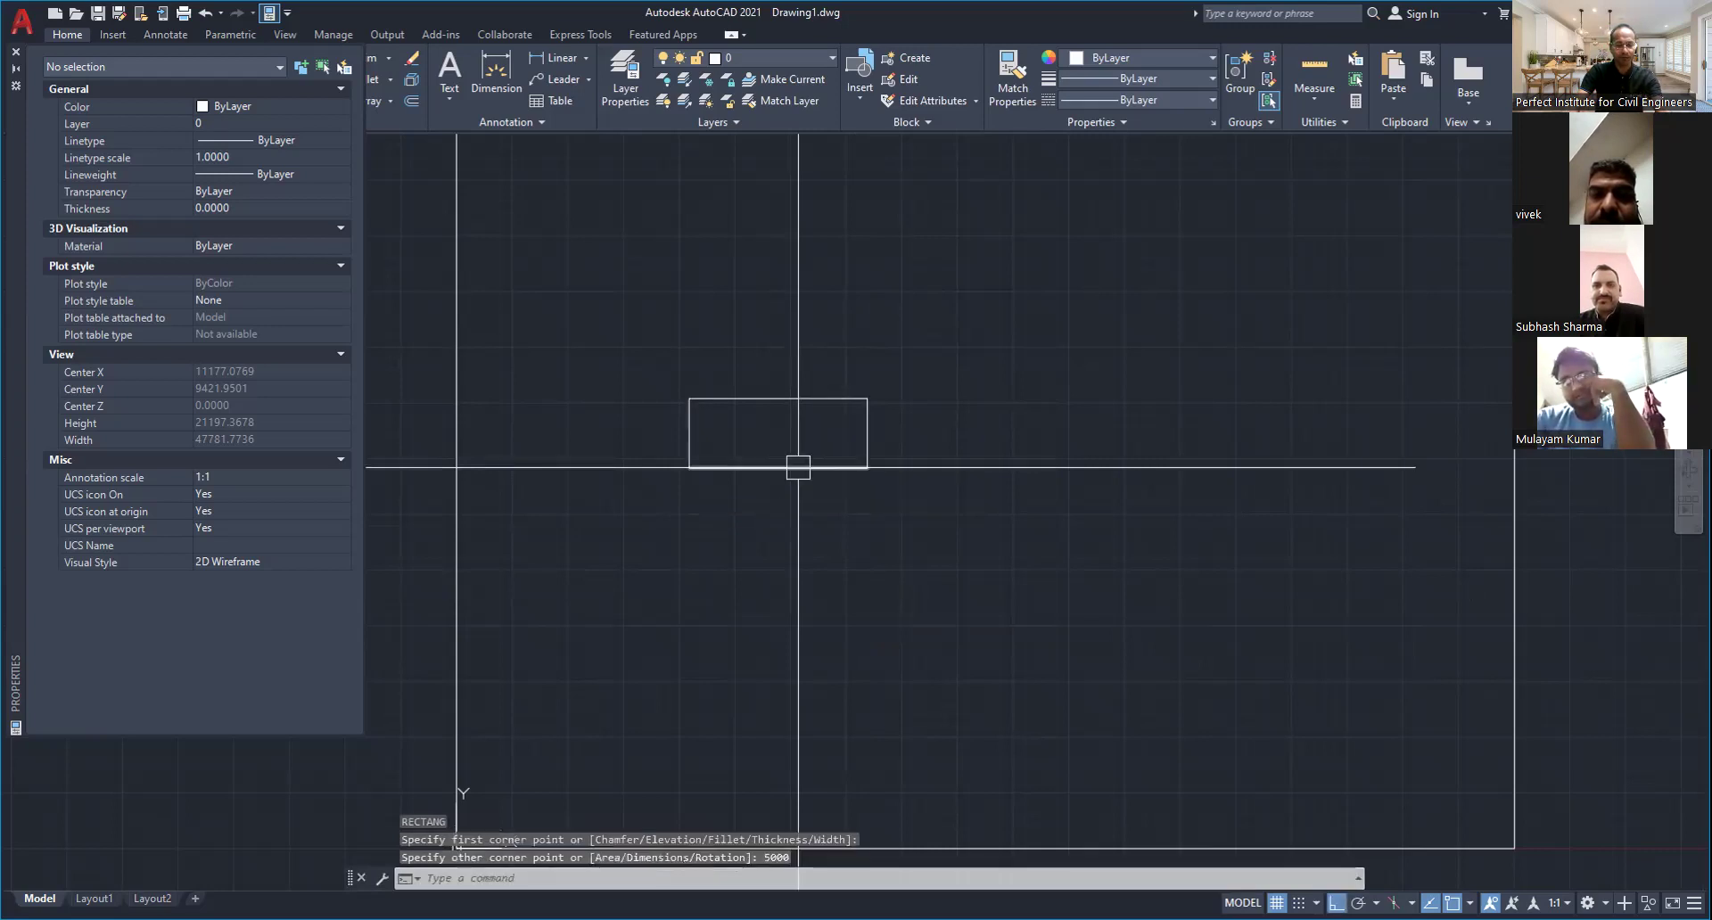
{"action": "key", "text": "ctrl+z"}
{"action": "key", "text": "Escape"}
{"action": "key", "text": "Escape"}
{"action": "key", "text": "Escape"}
Draw a rectangle 50000 wide and 5000 high starting inside the sheet, and undo it
{"action": "type", "text": "rec"}
{"action": "key", "text": "Return"}
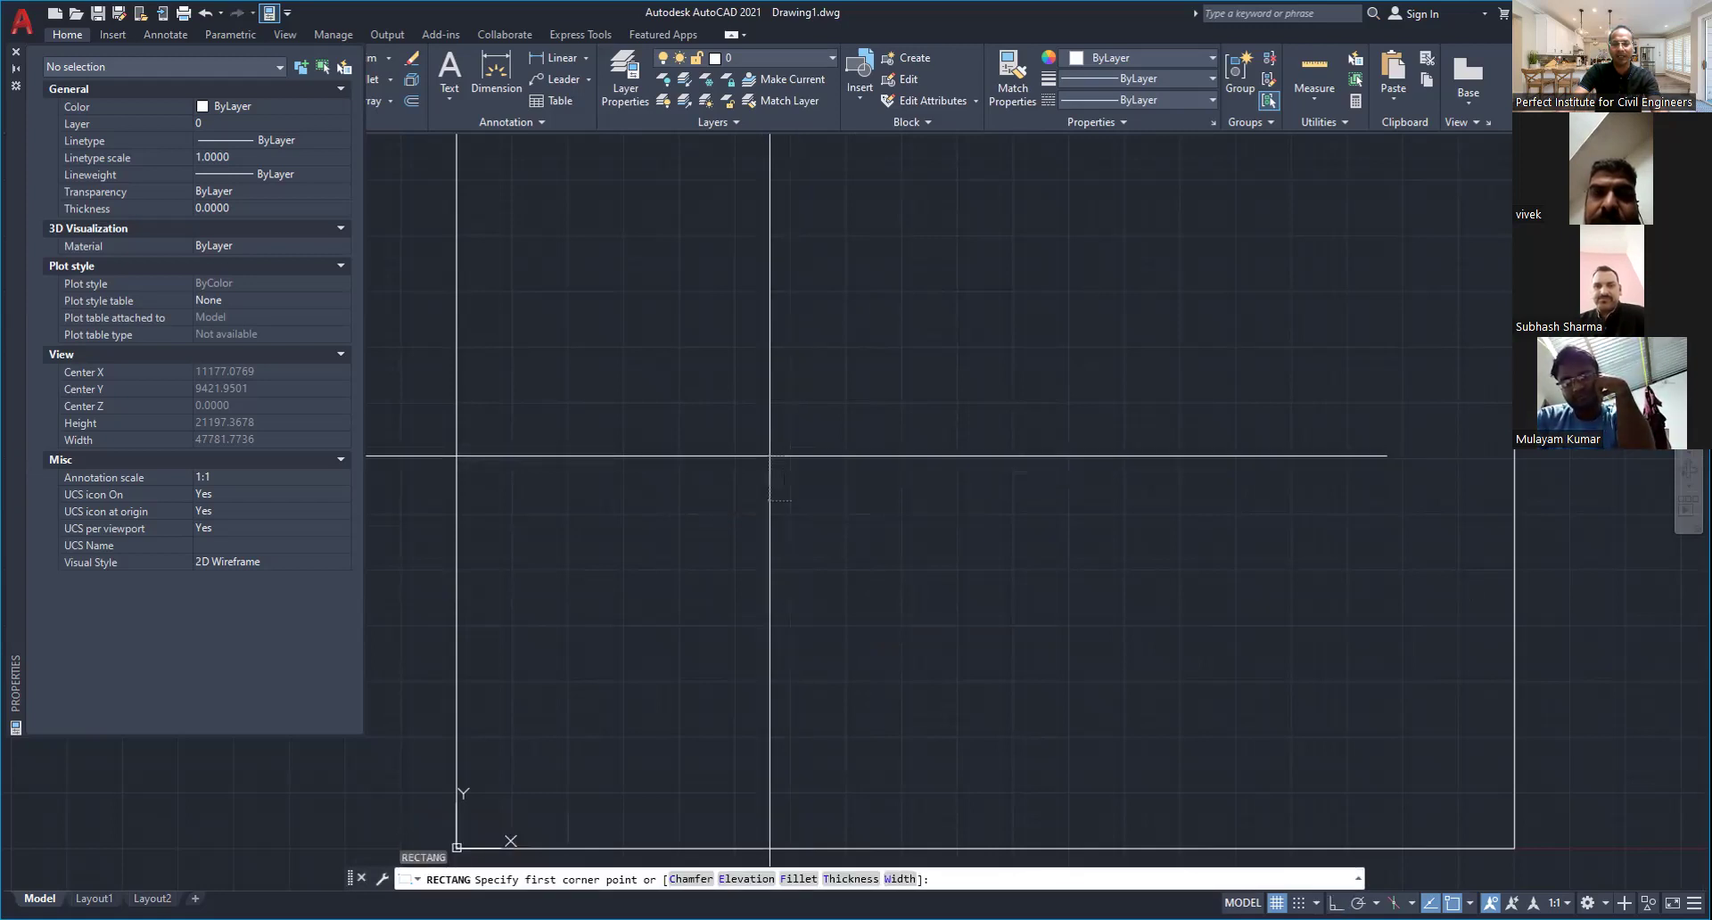
{"action": "left_click", "coordinate": [770, 456]}
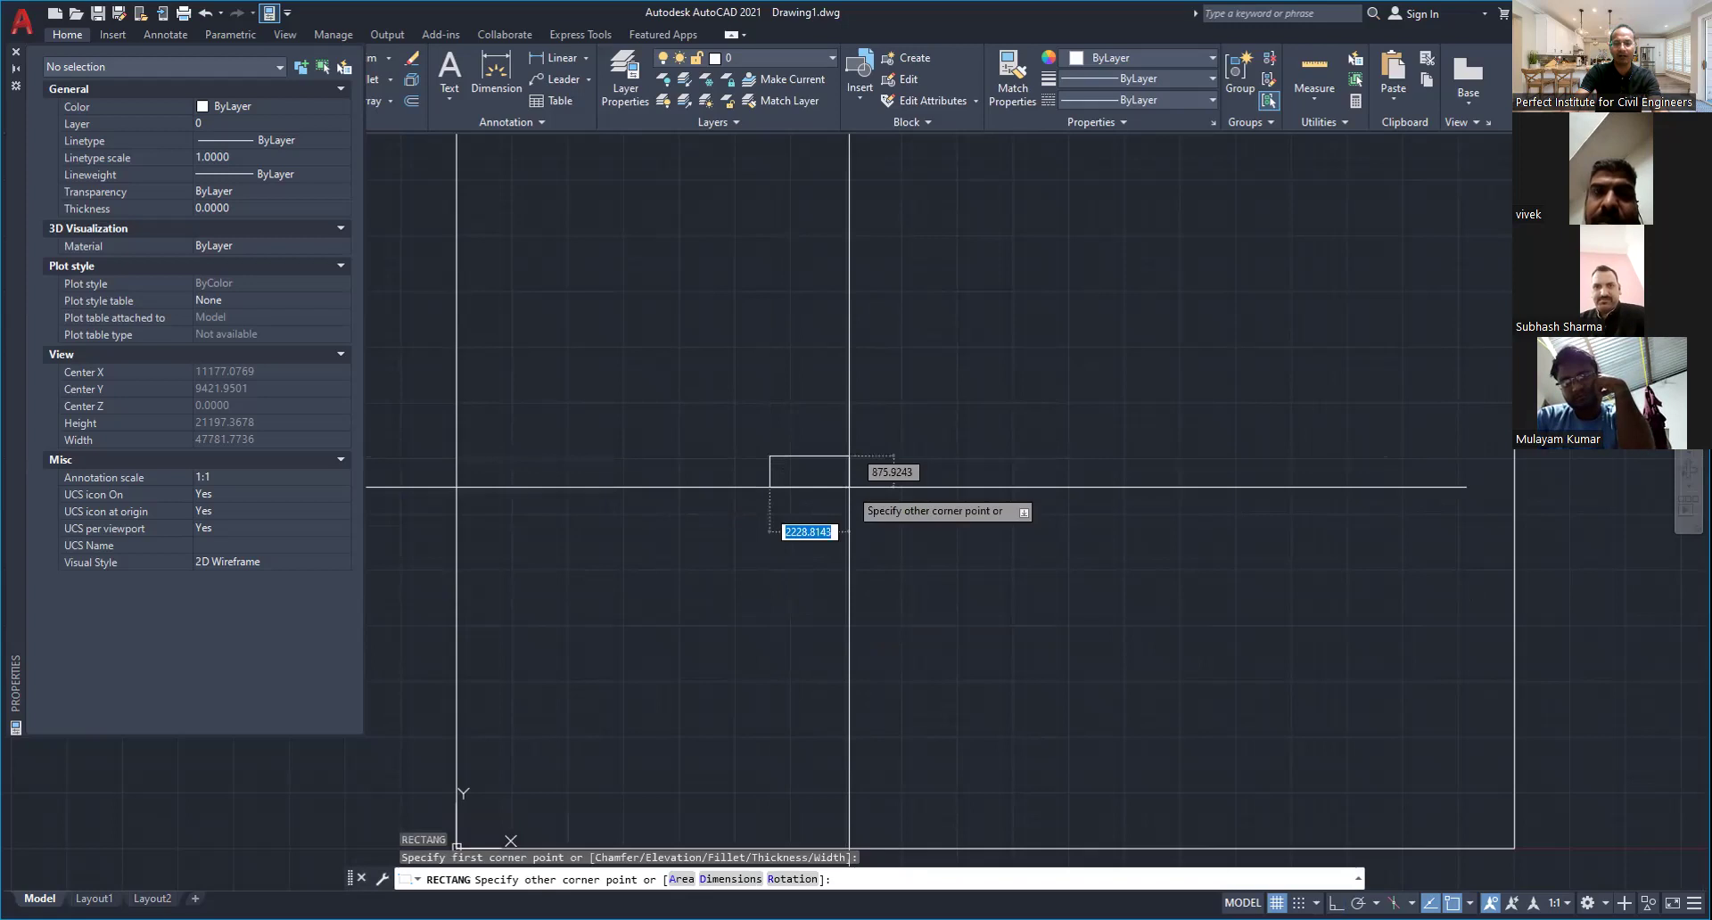
{"action": "type", "text": "50000"}
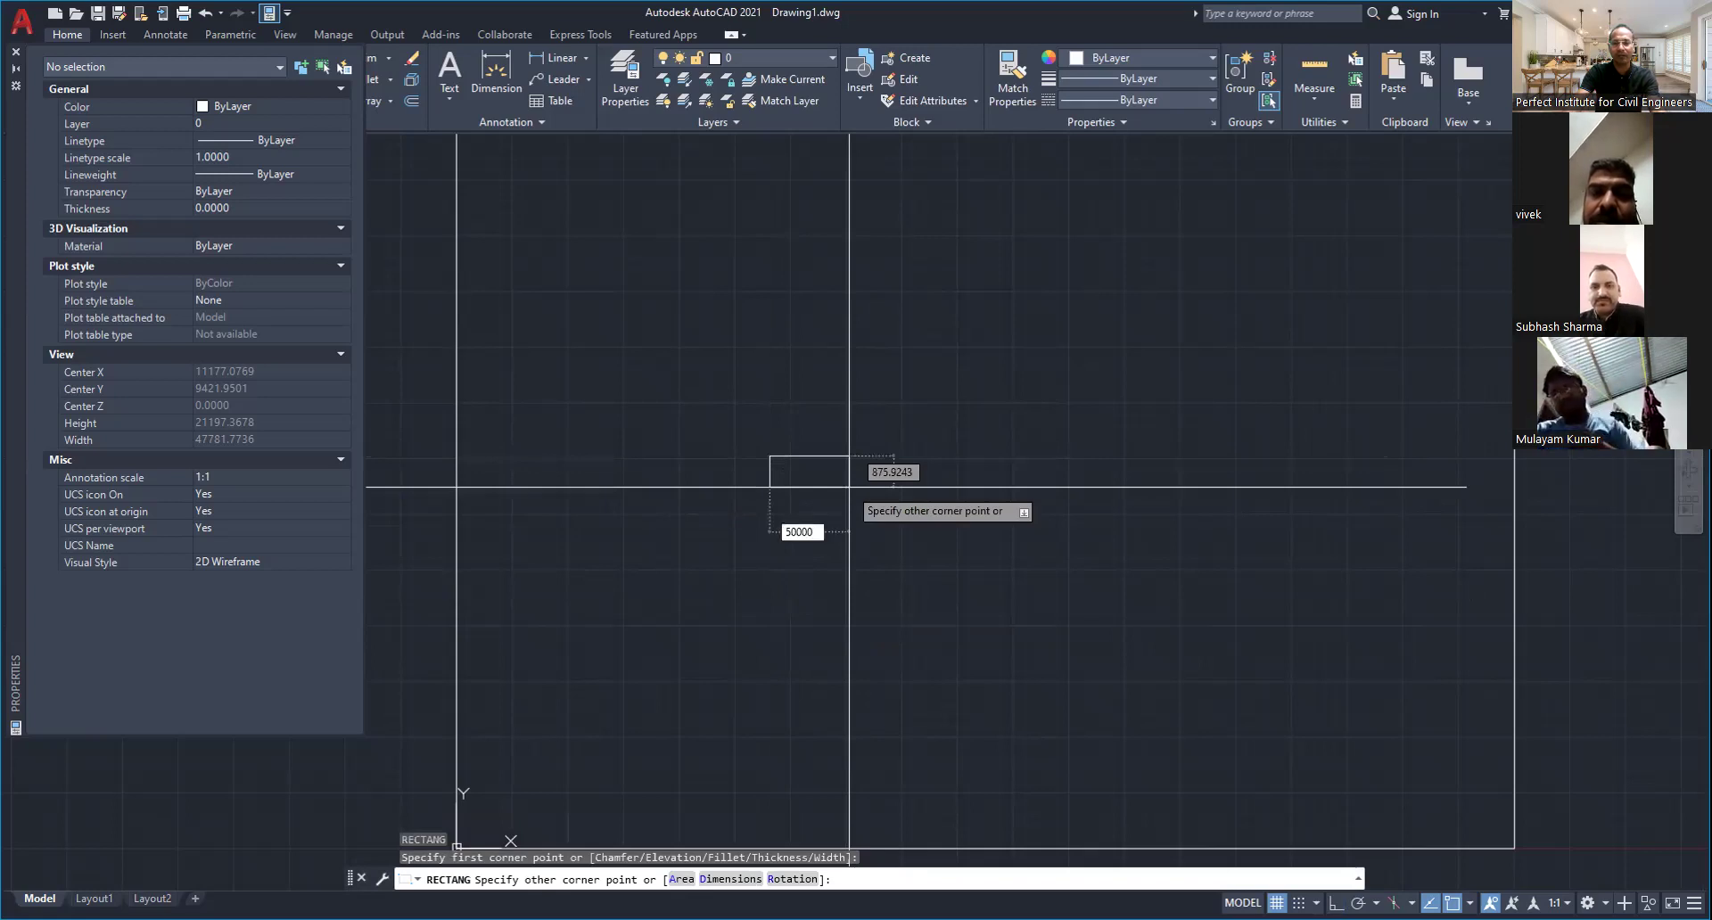
{"action": "key", "text": "Tab"}
{"action": "type", "text": "5000"}
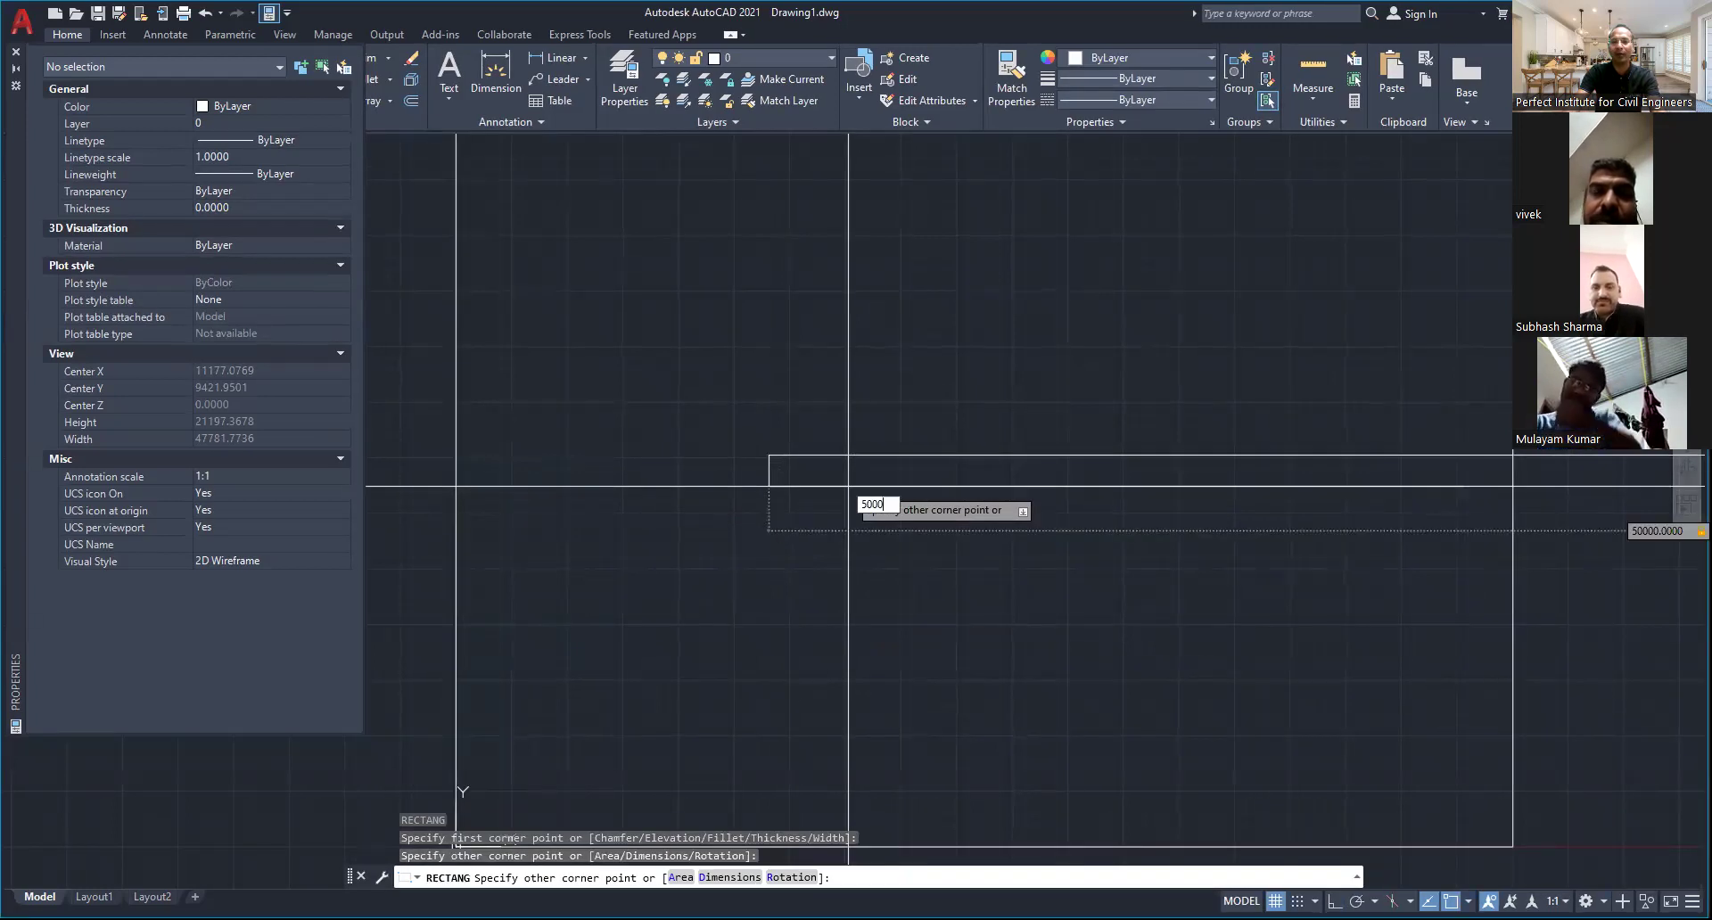
{"action": "key", "text": "Return"}
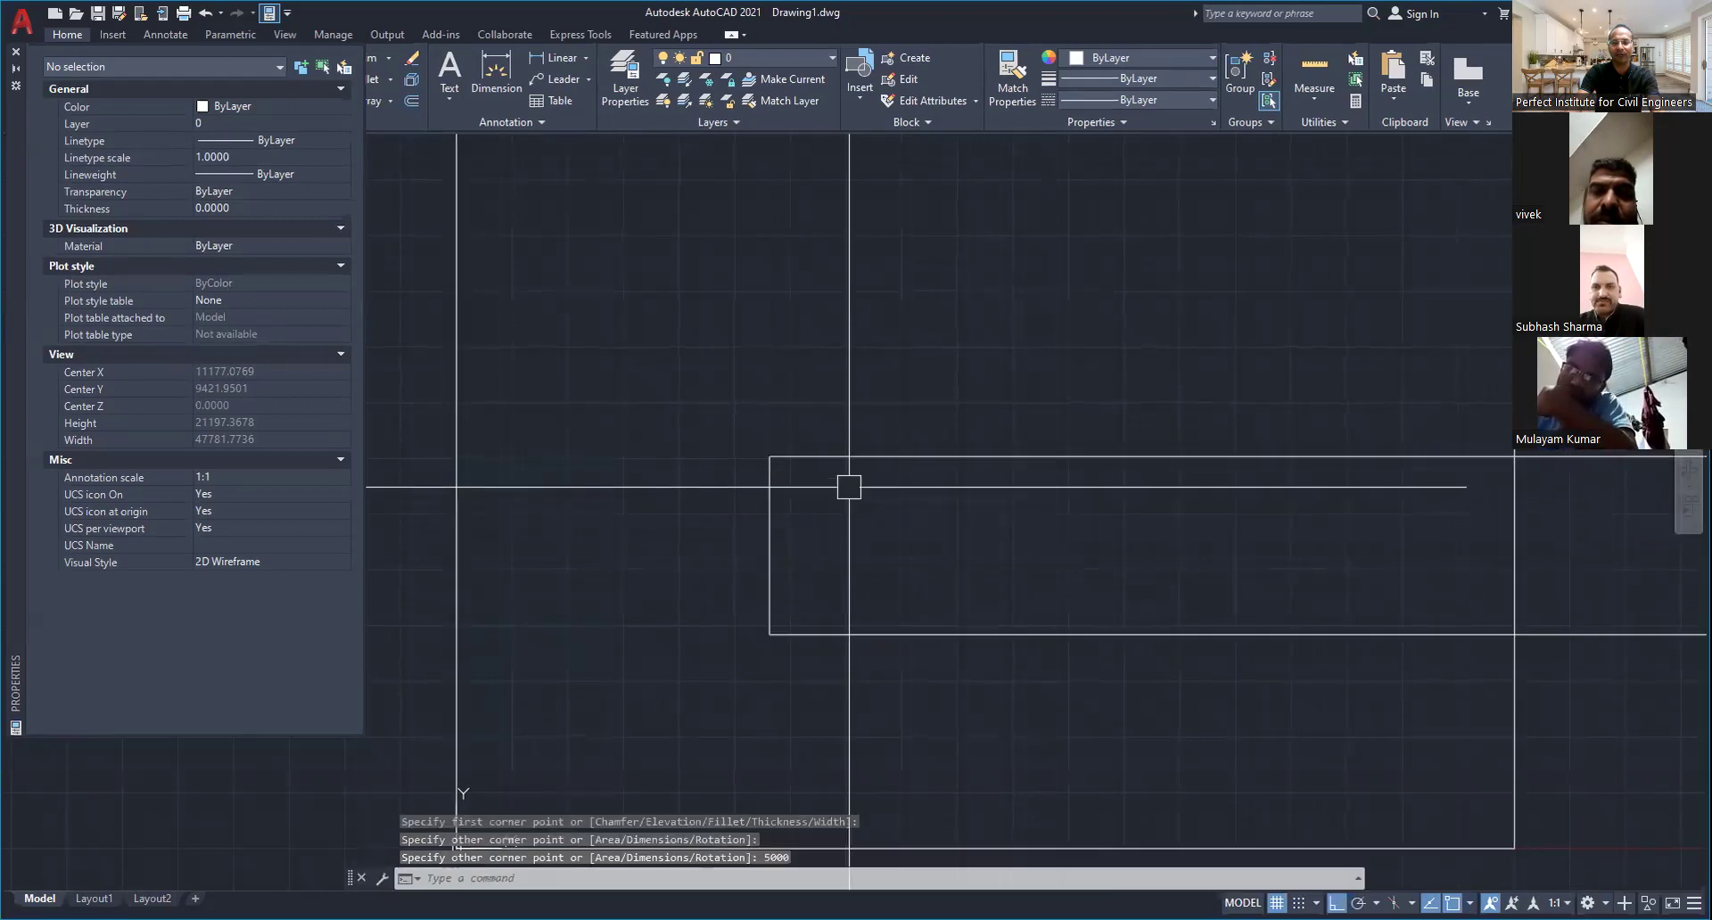
{"action": "key", "text": "ctrl+z"}
{"action": "key", "text": "Escape"}
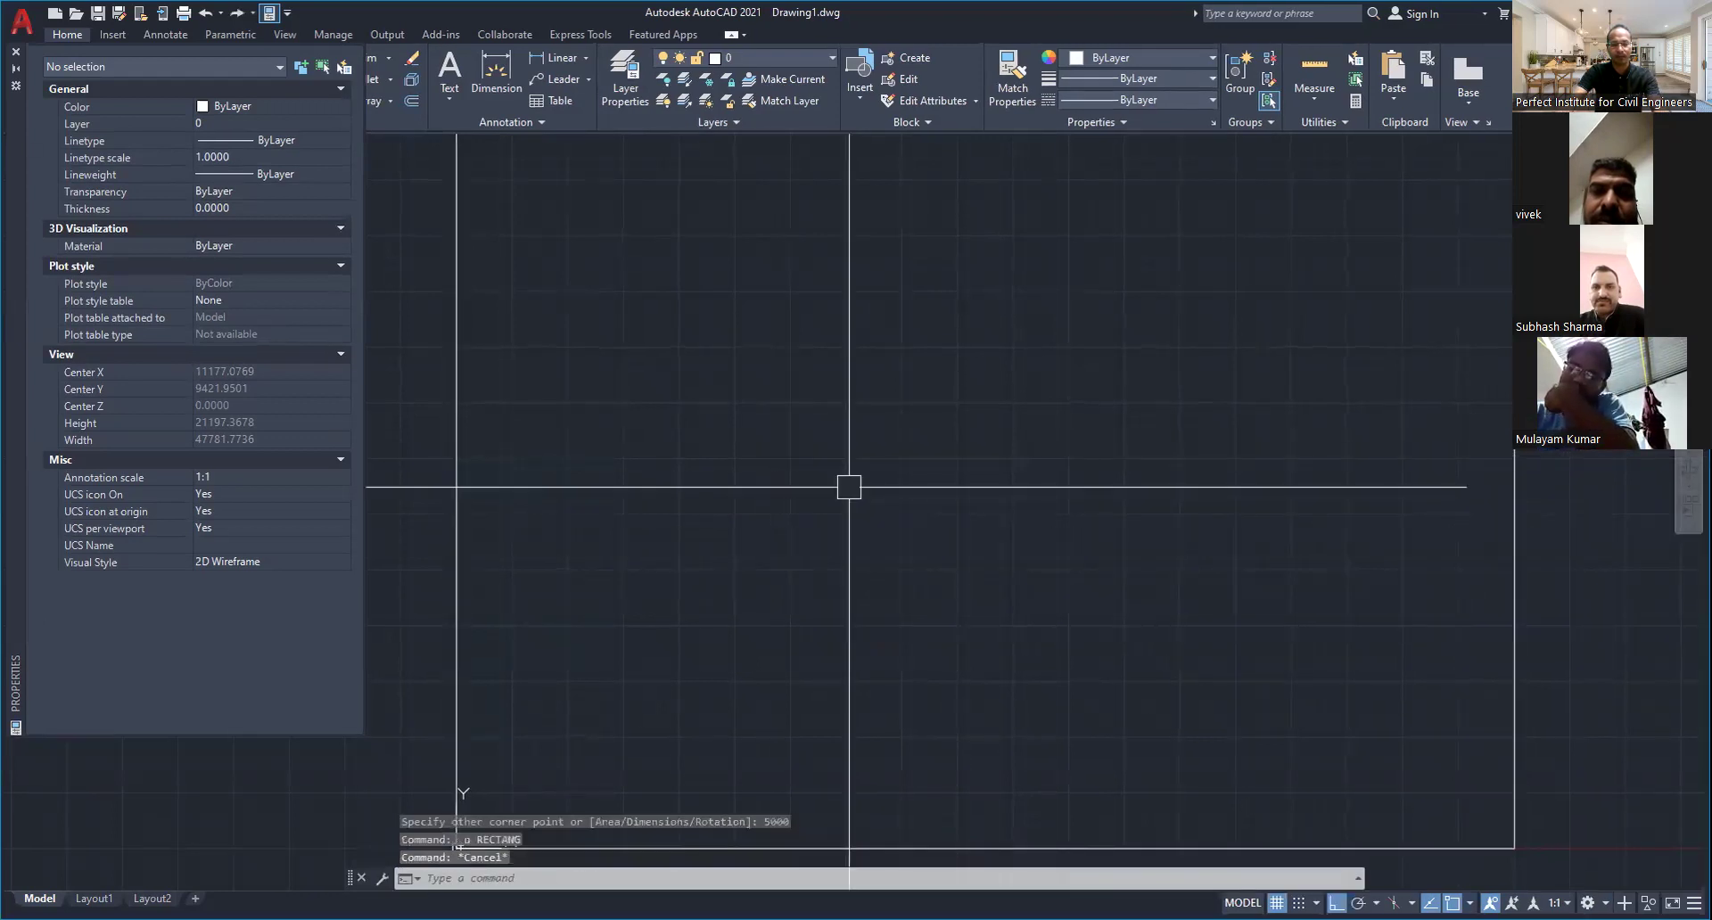
Draw a 5000 by 5000 square in the left half of the sheet
{"action": "type", "text": "rec"}
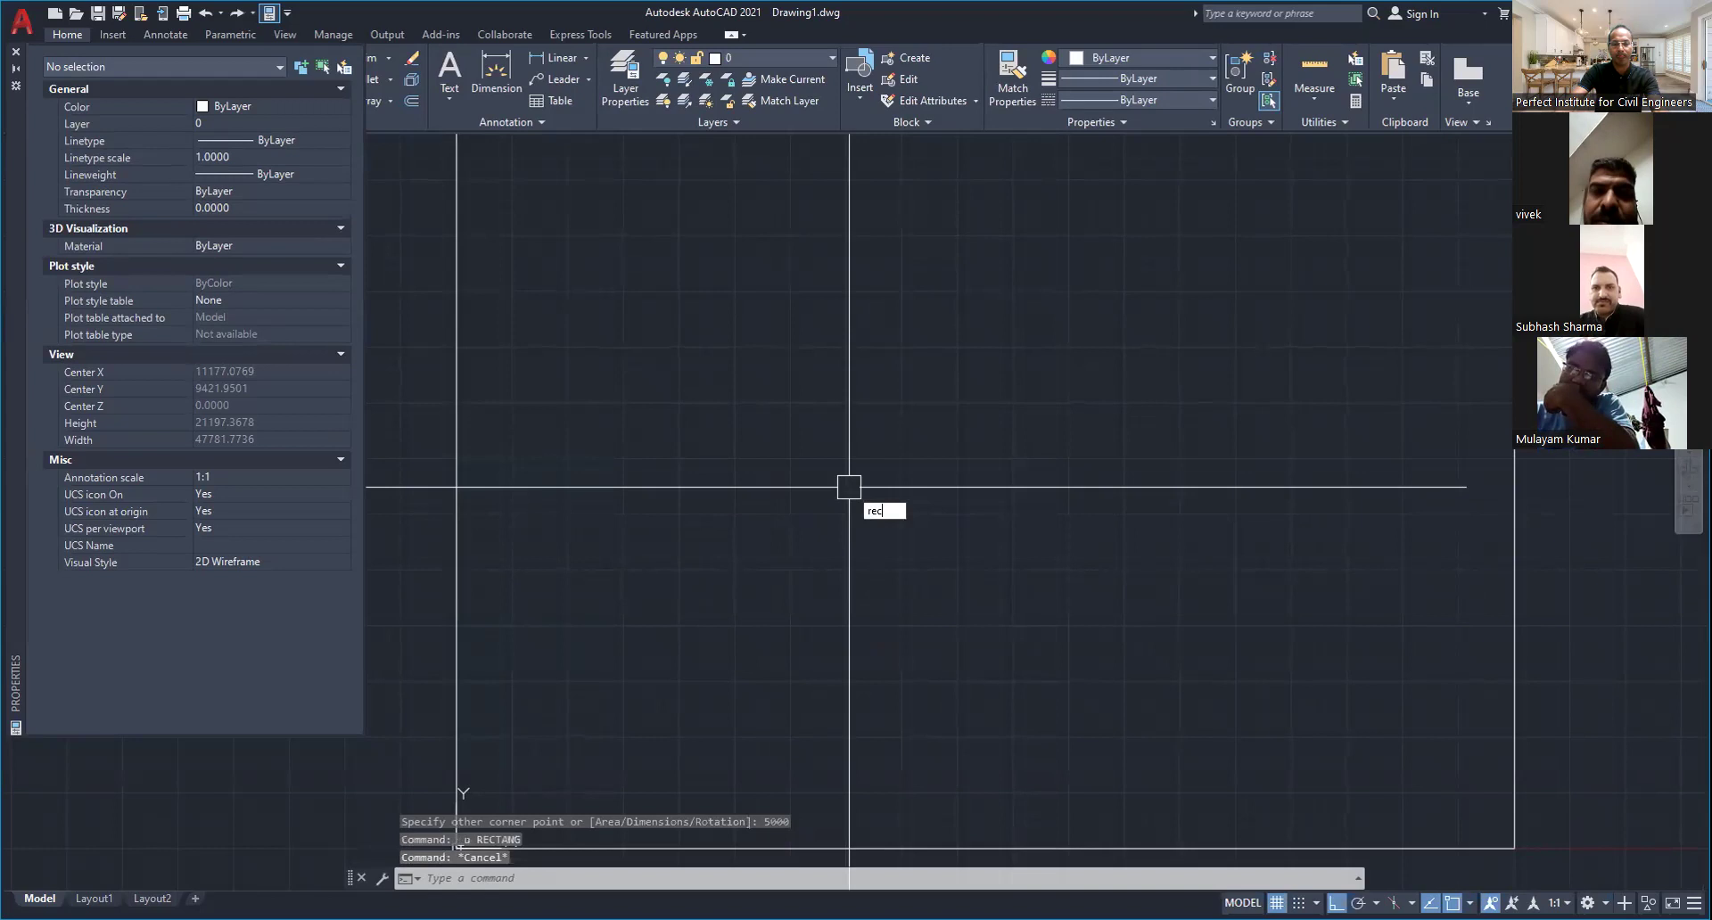
{"action": "key", "text": "Return"}
{"action": "left_click", "coordinate": [599, 419]}
{"action": "type", "text": "5000"}
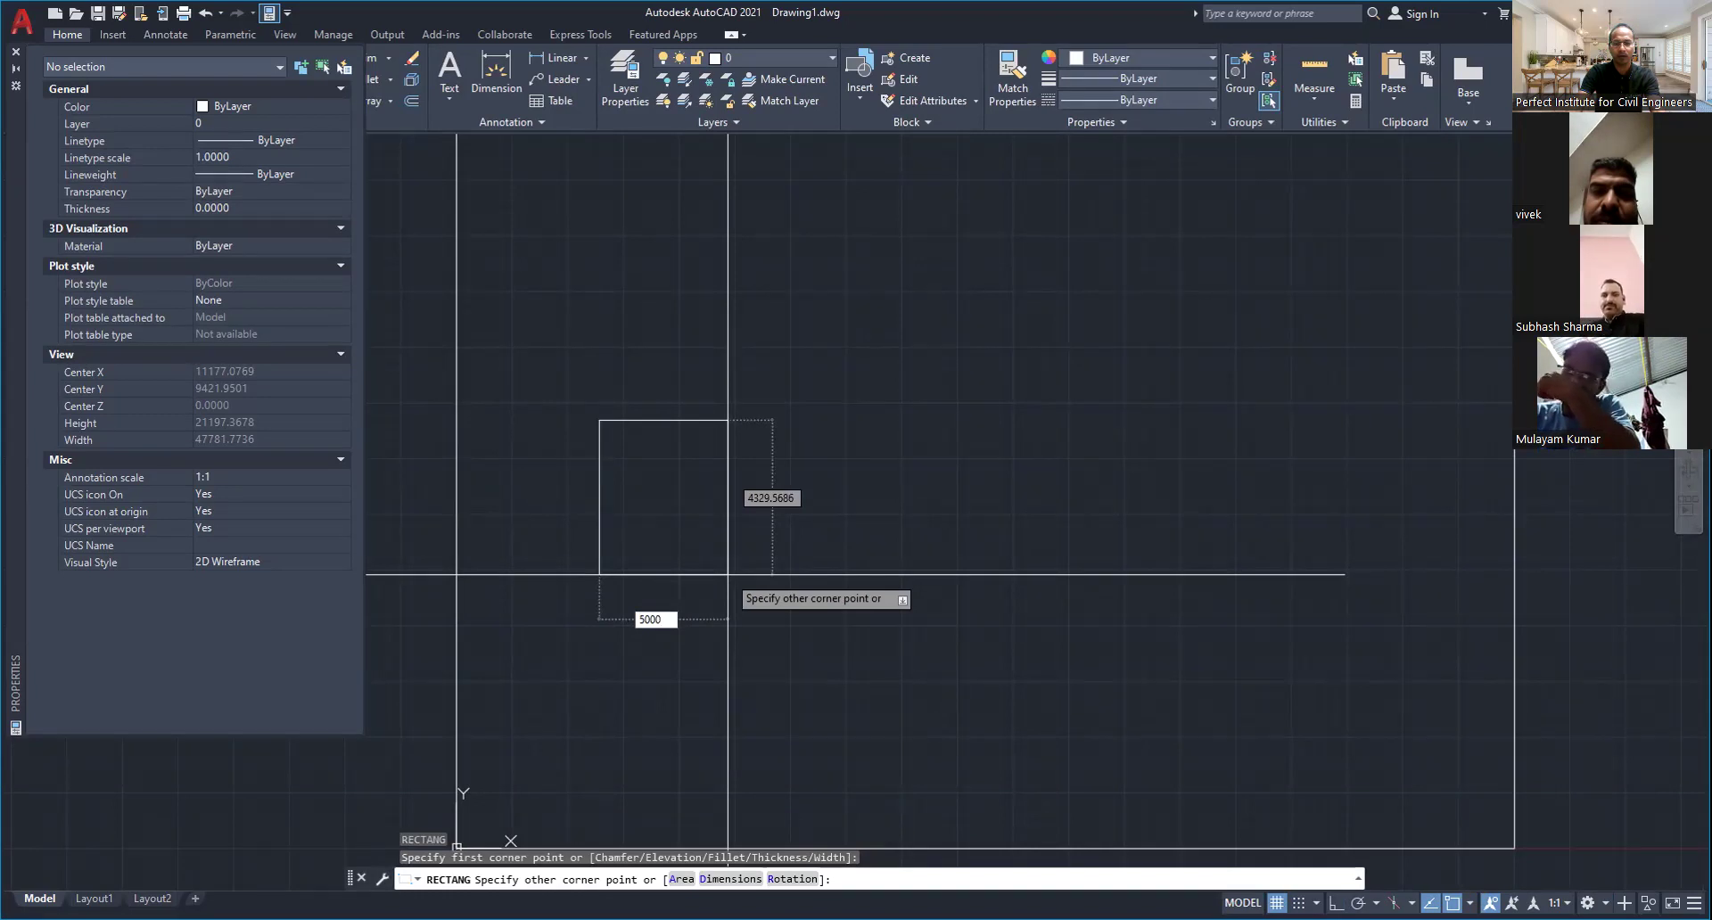
{"action": "key", "text": "Tab"}
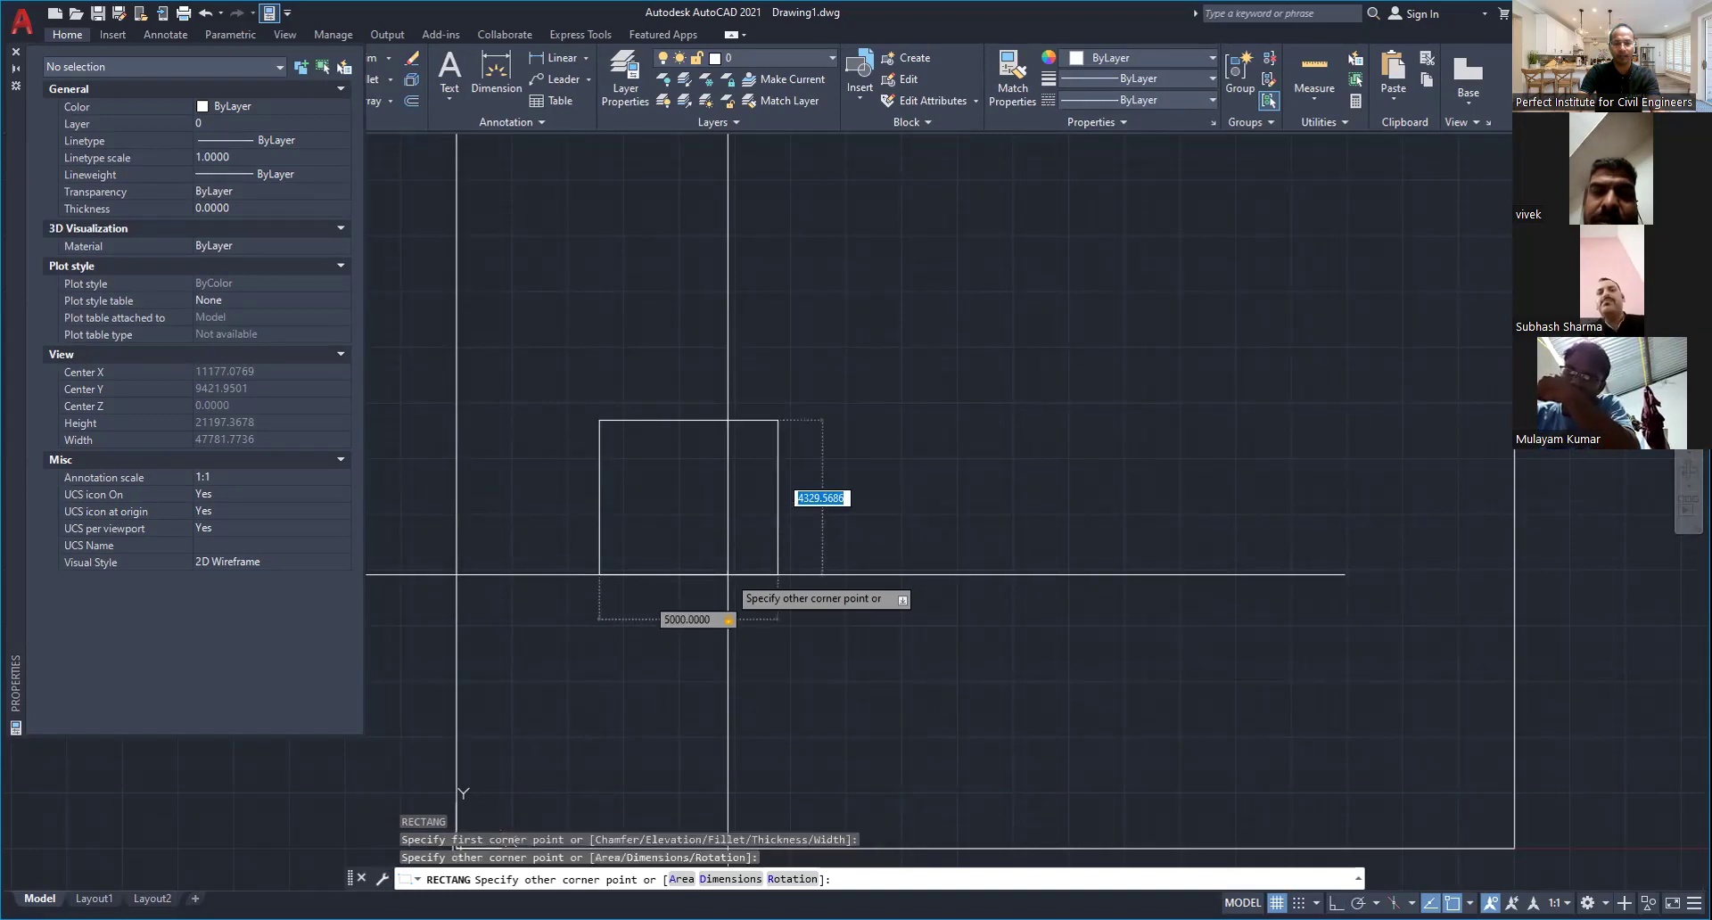
{"action": "type", "text": "5000"}
{"action": "key", "text": "Return"}
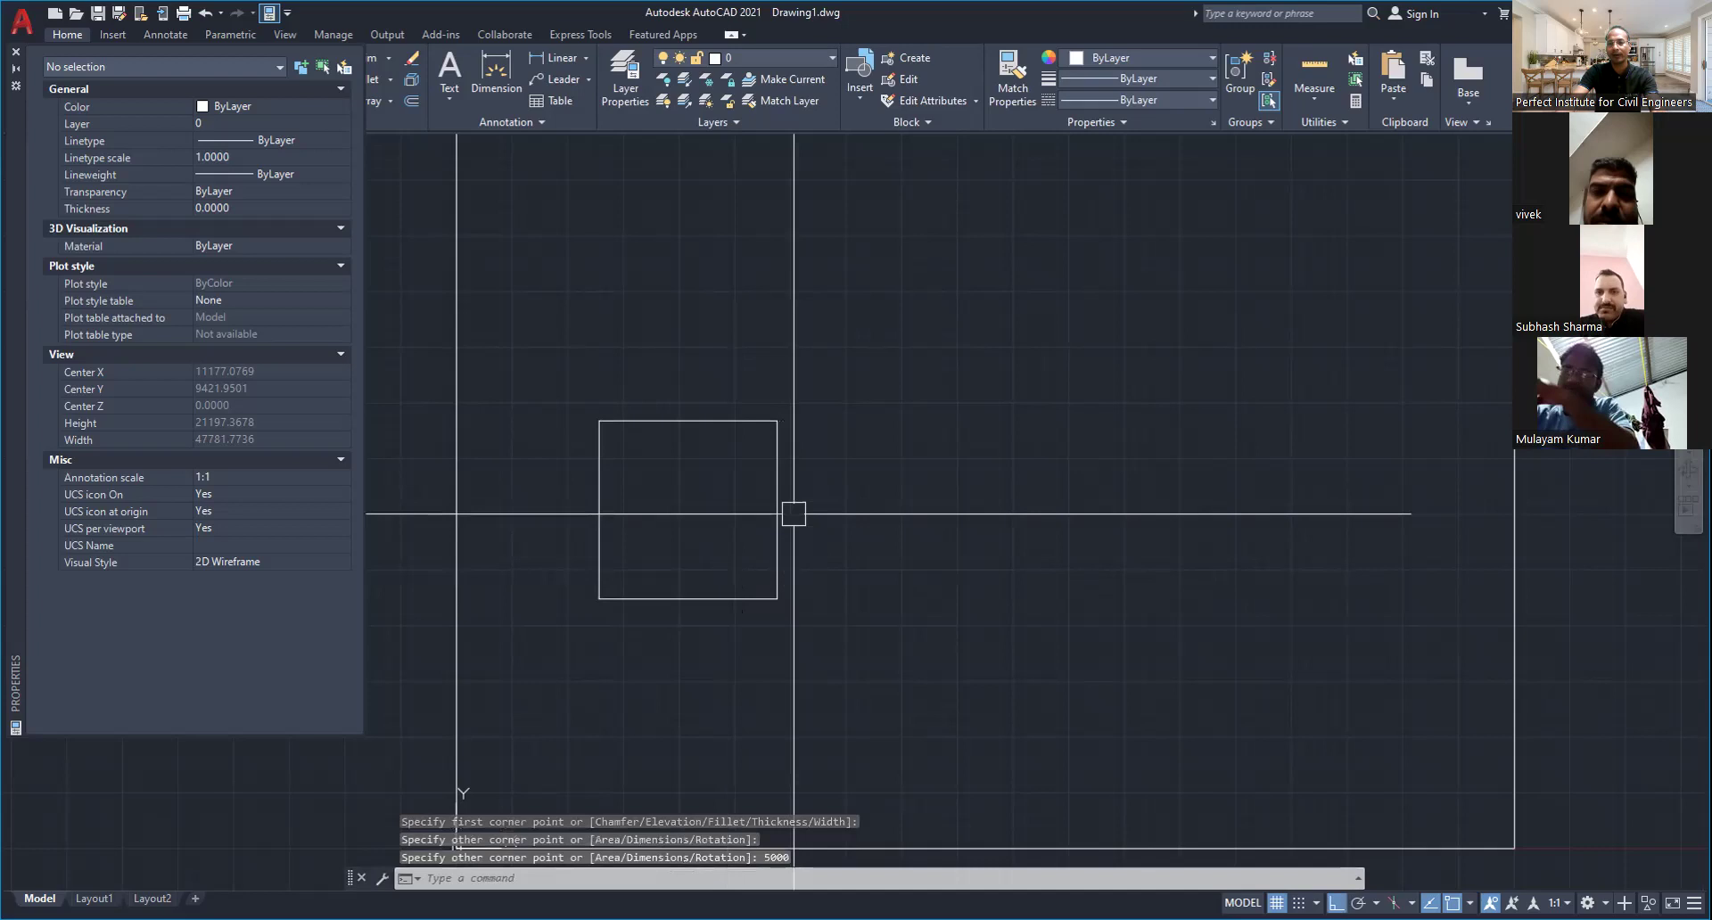
{"action": "key", "text": "Escape"}
{"action": "key", "text": "Escape"}
{"action": "key", "text": "Escape"}
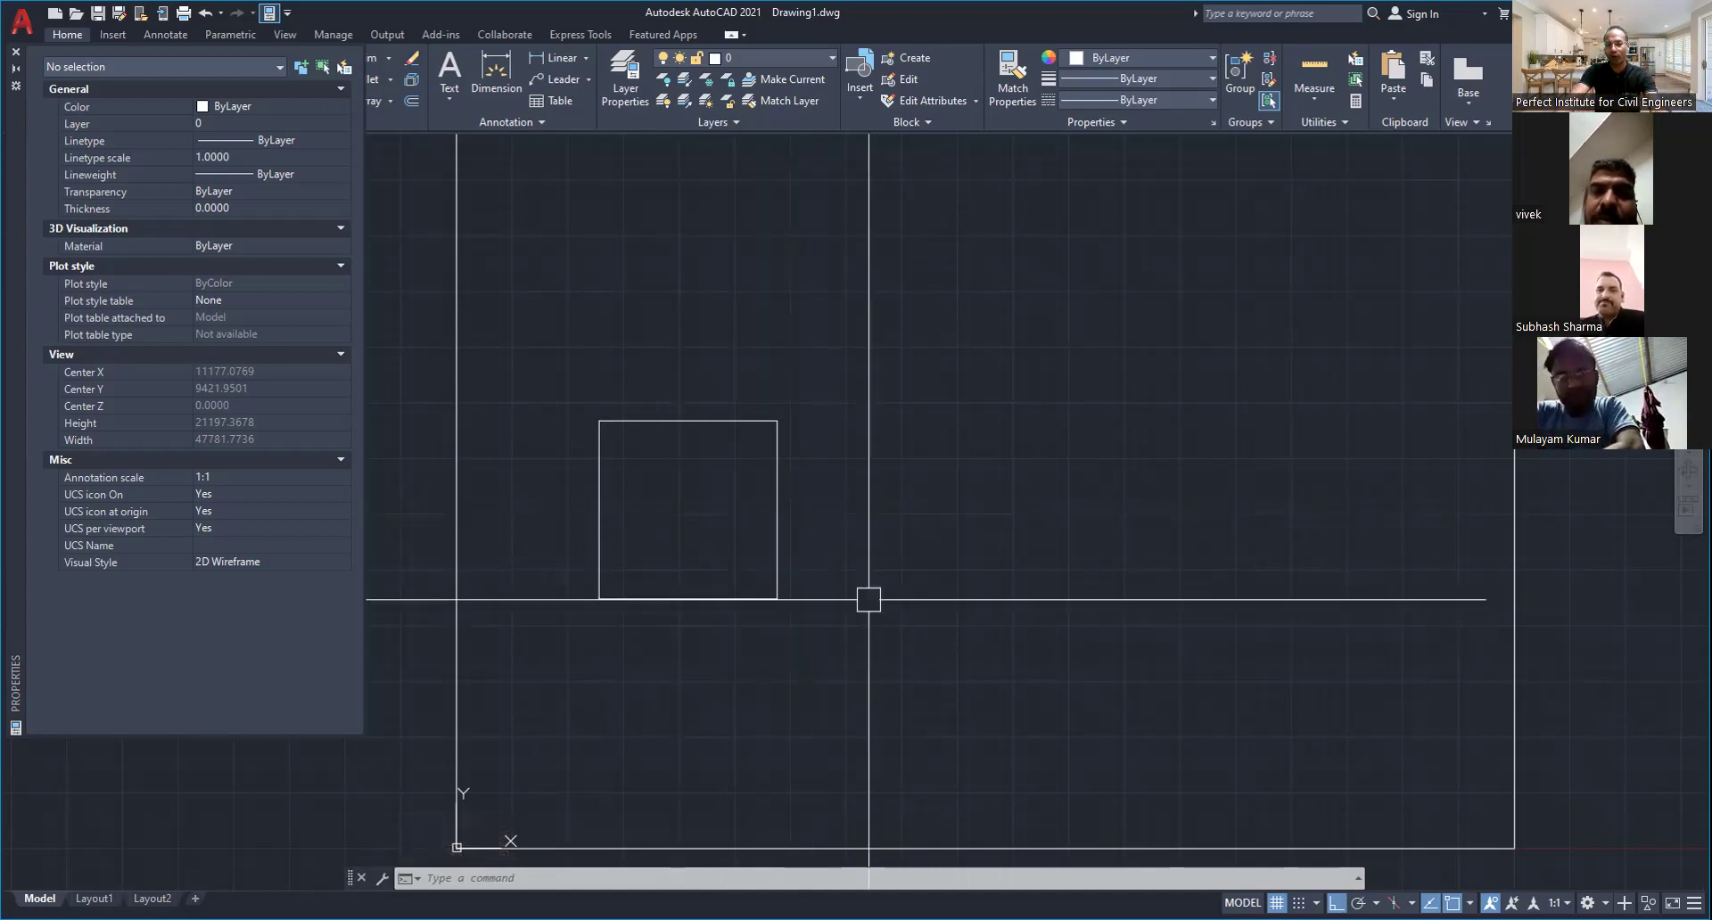
{"action": "key", "text": "Escape"}
{"action": "key", "text": "Escape"}
{"action": "key", "text": "Escape"}
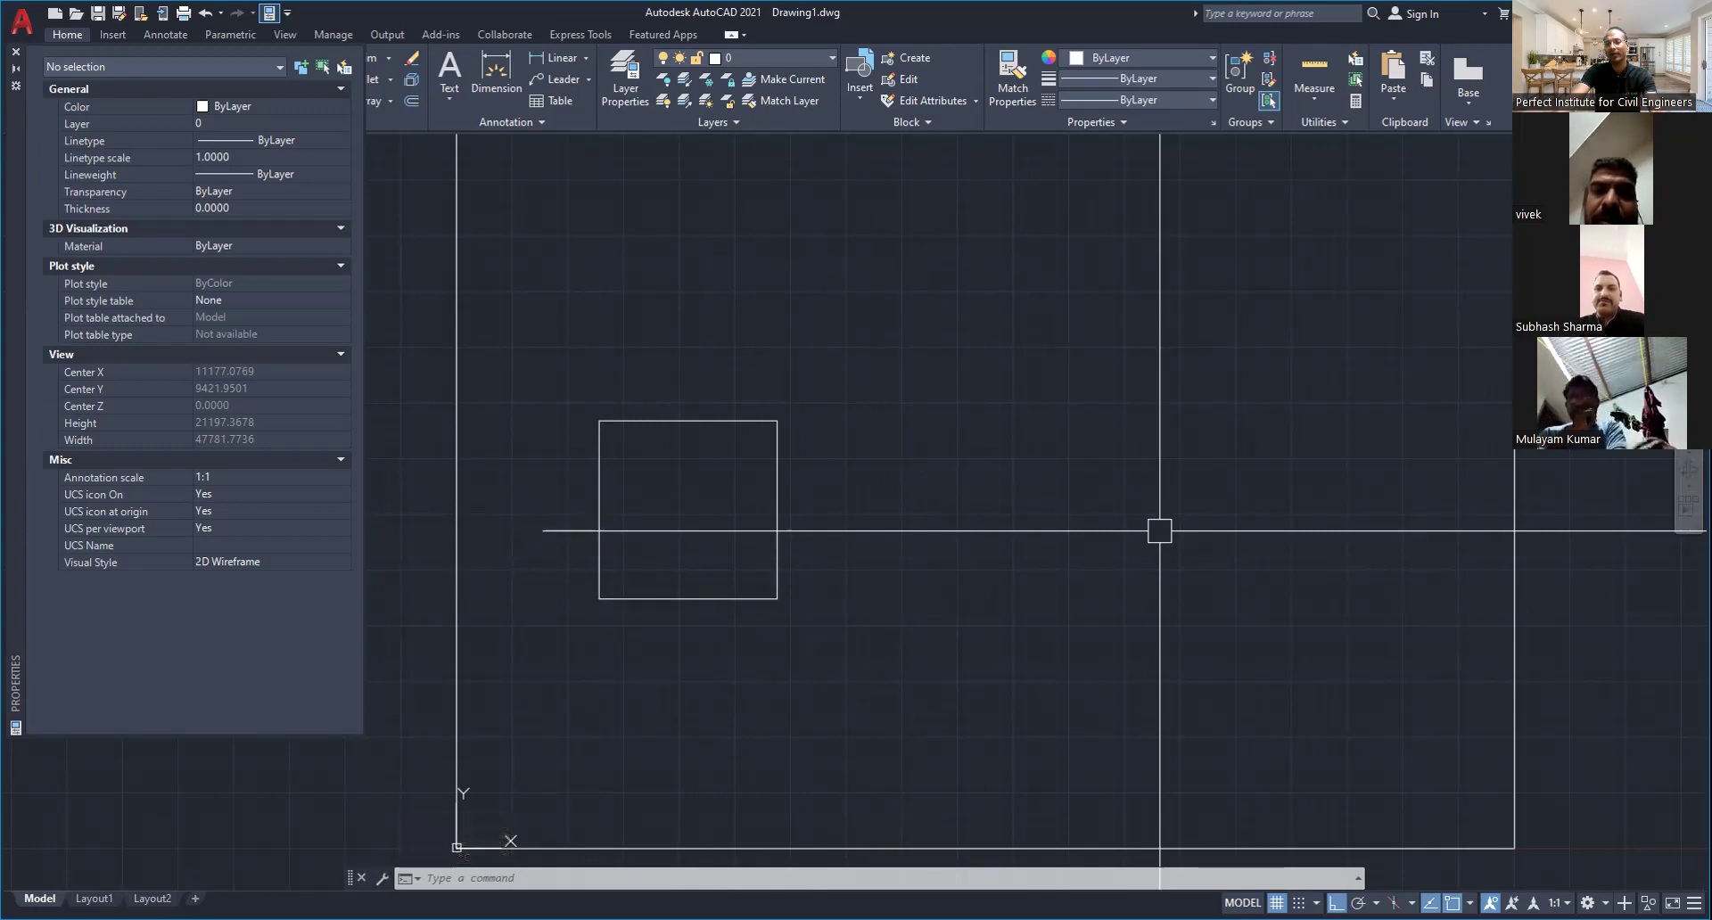
{"action": "key", "text": "Escape"}
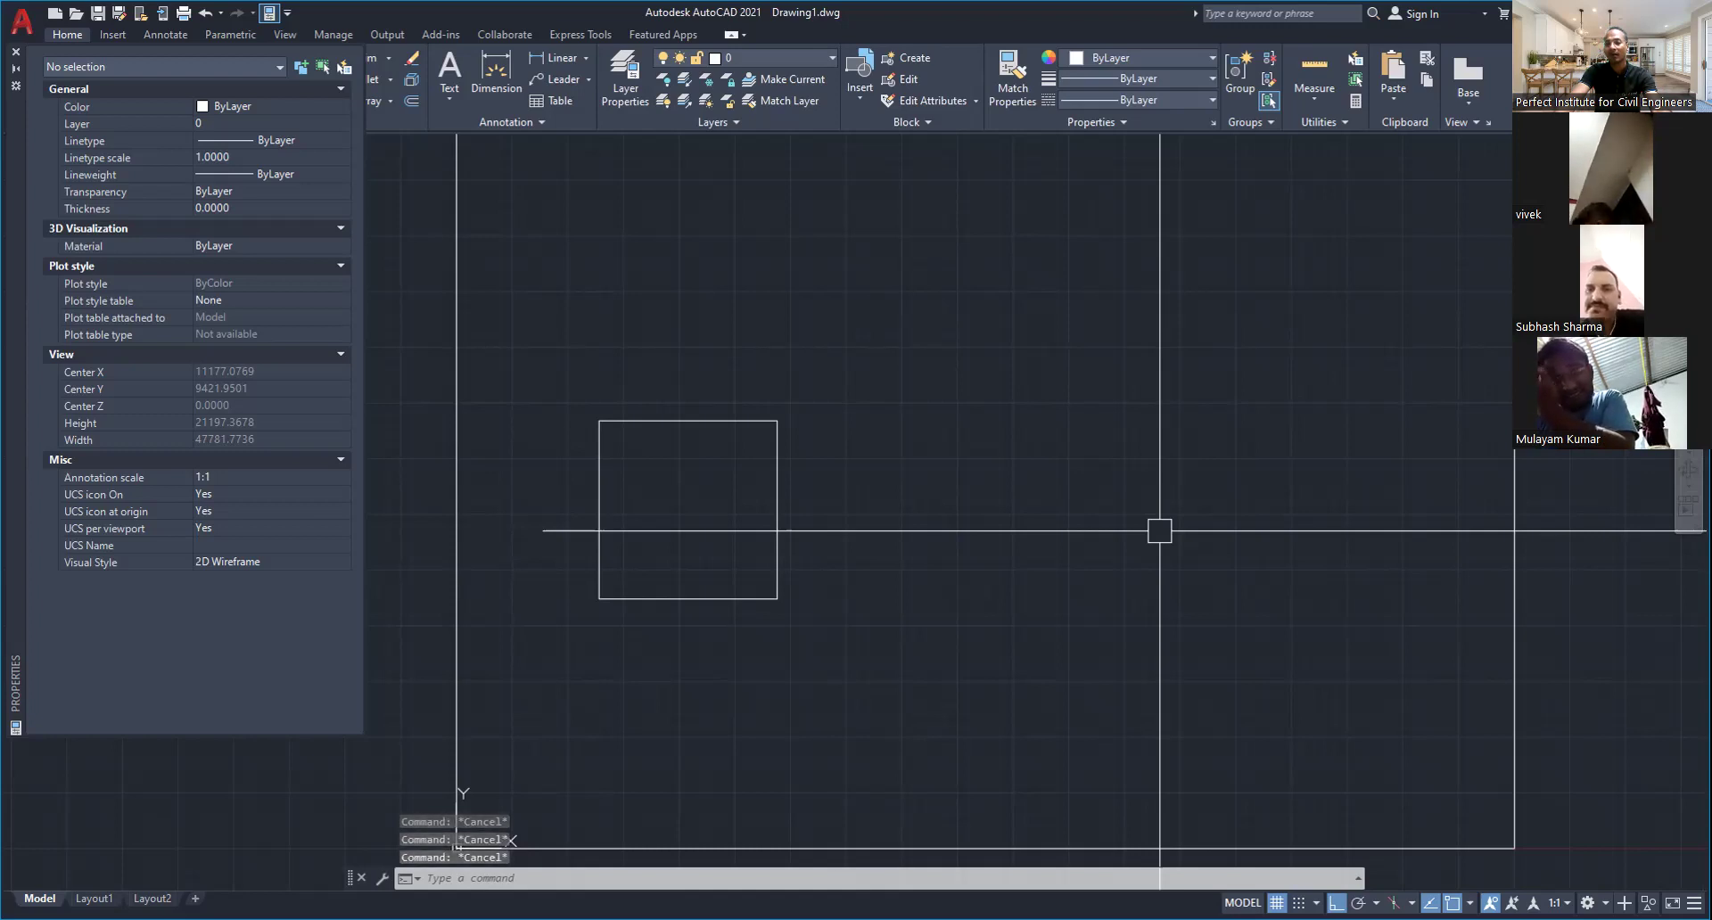
Move the 5000 square horizontally into the right half of the sheet
{"action": "type", "text": "M"}
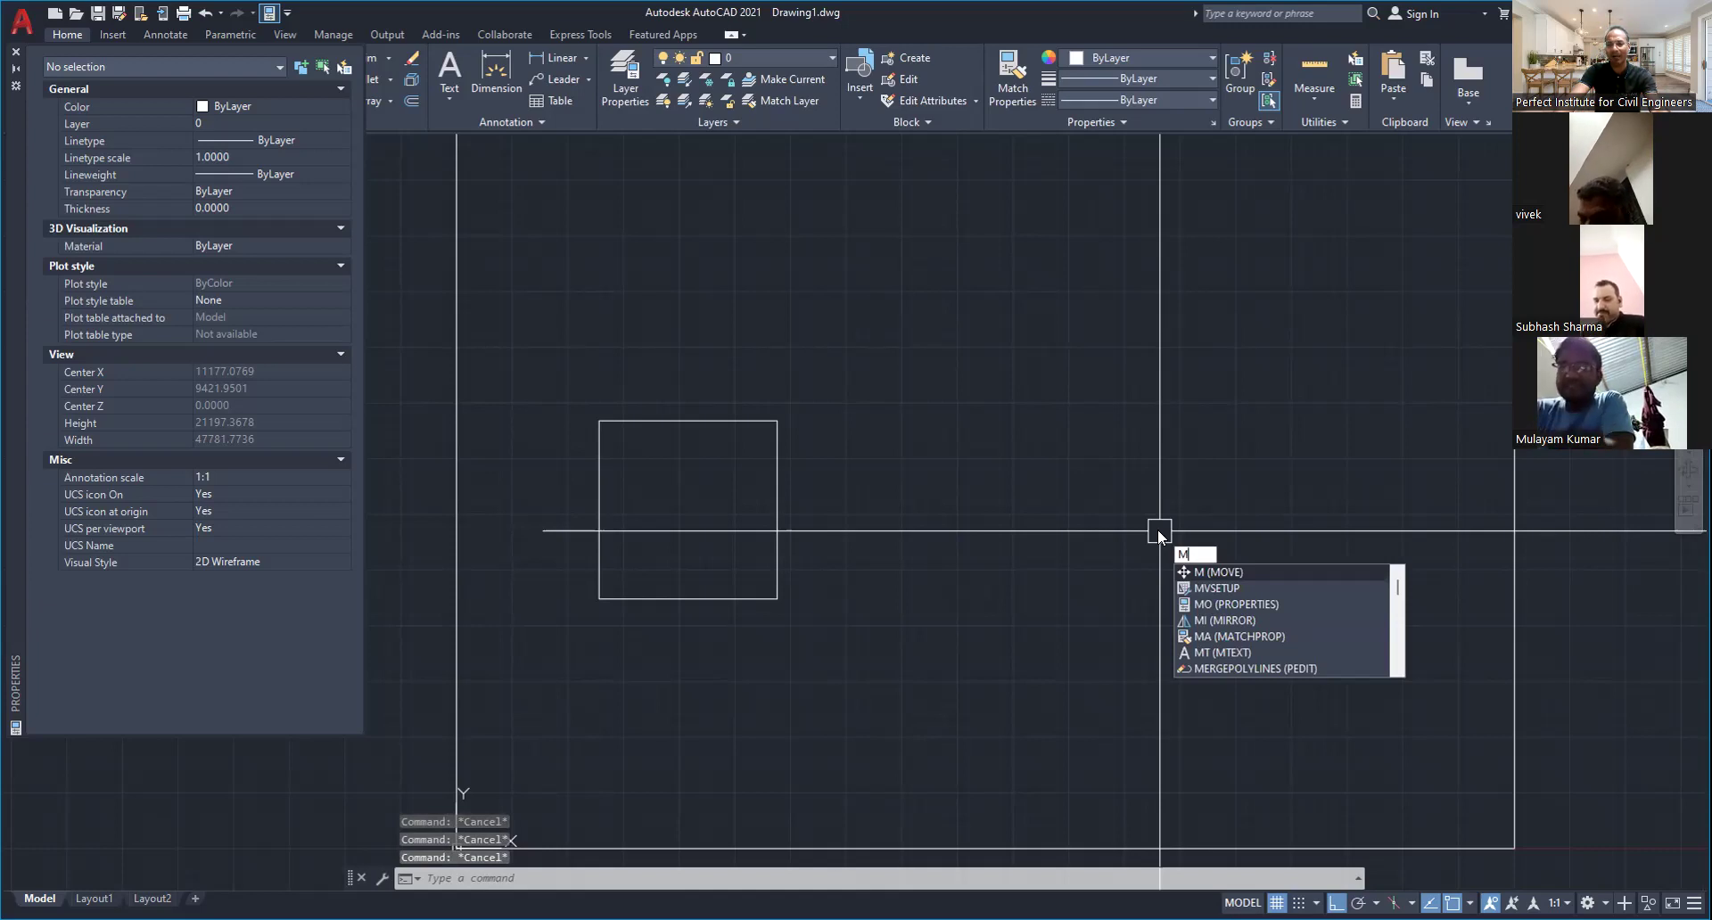
{"action": "key", "text": "Return"}
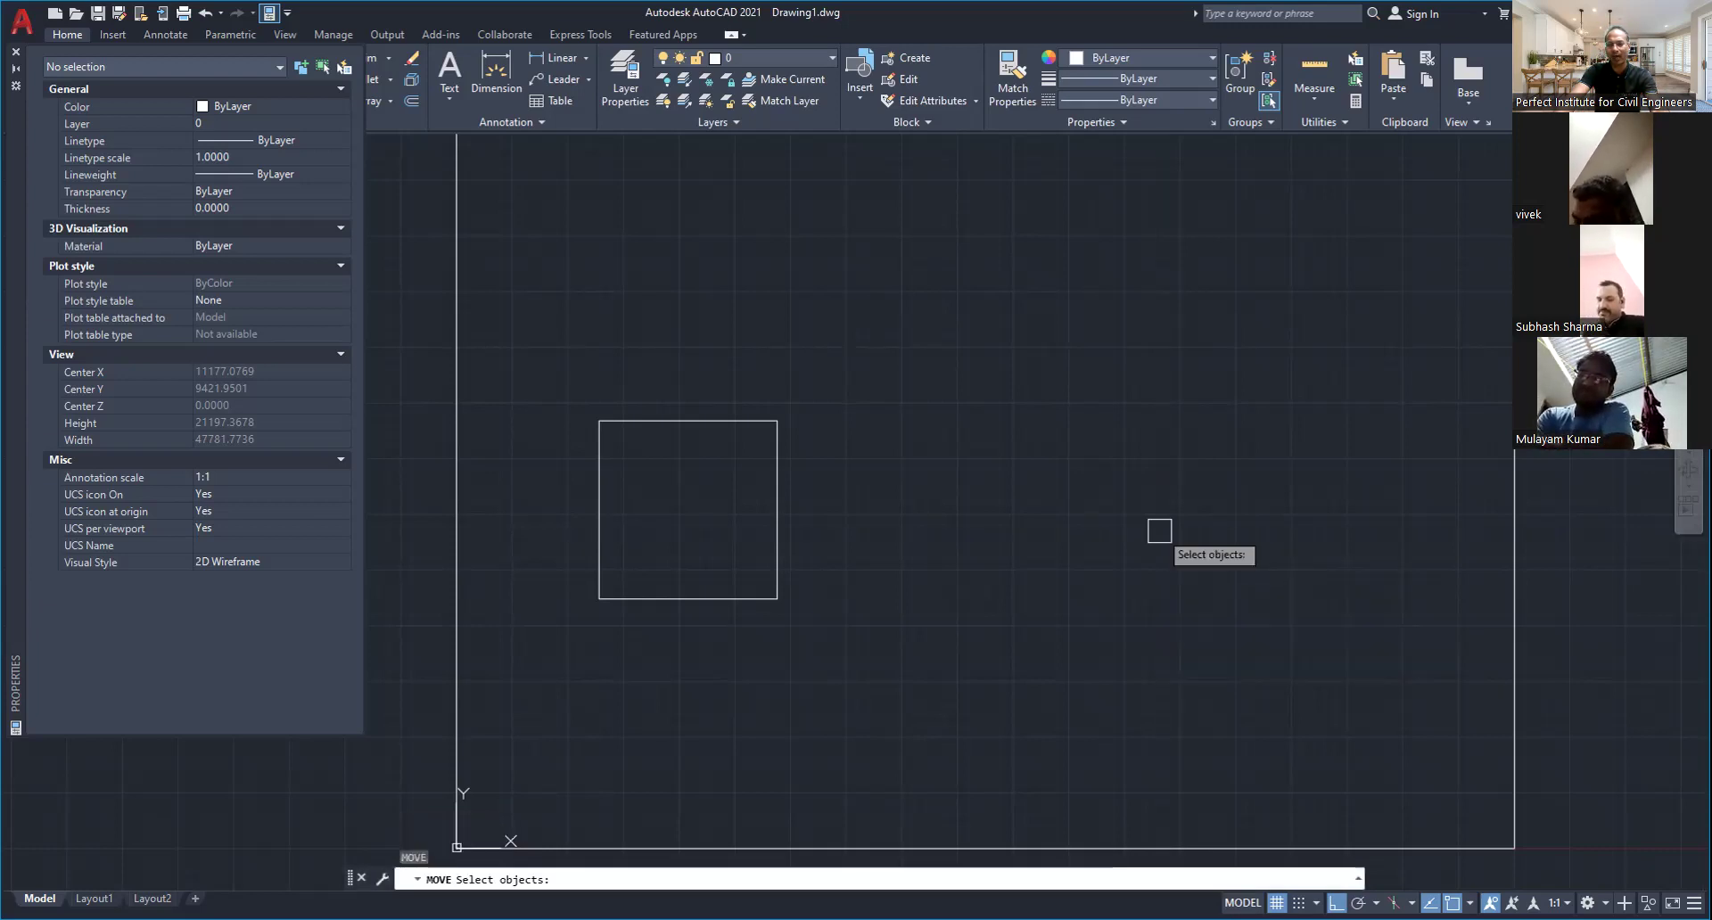
{"action": "left_click", "coordinate": [777, 531]}
{"action": "key", "text": "Return"}
{"action": "left_click", "coordinate": [672, 559]}
{"action": "left_click", "coordinate": [1174, 558]}
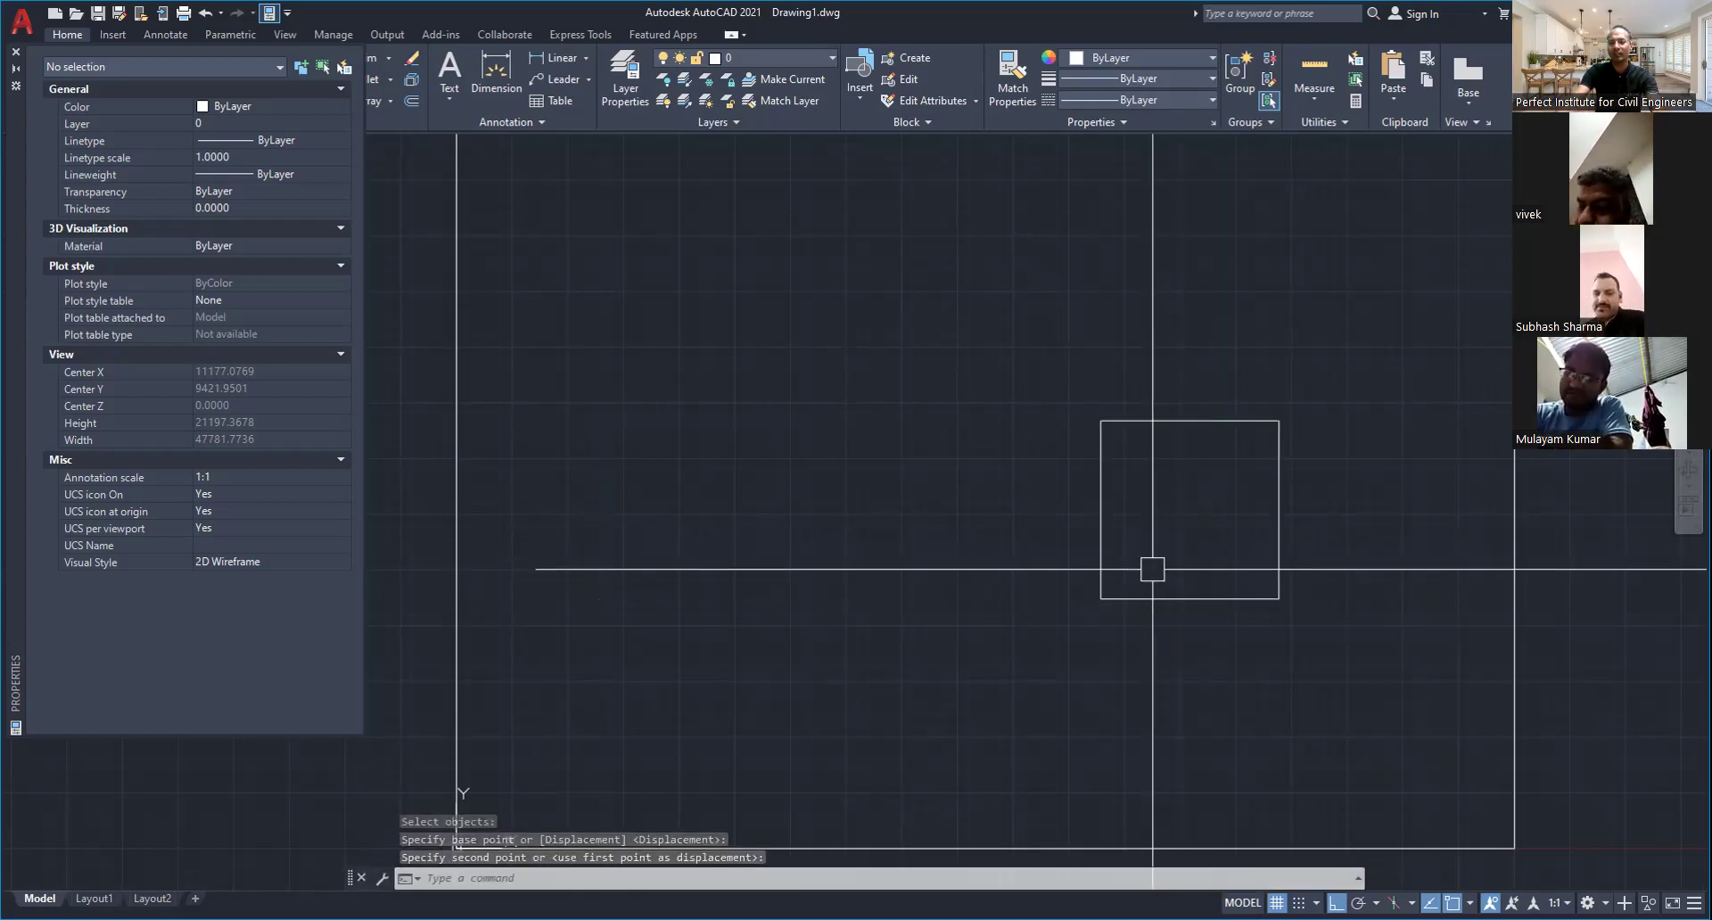
{"action": "key", "text": "Escape"}
{"action": "key", "text": "Escape"}
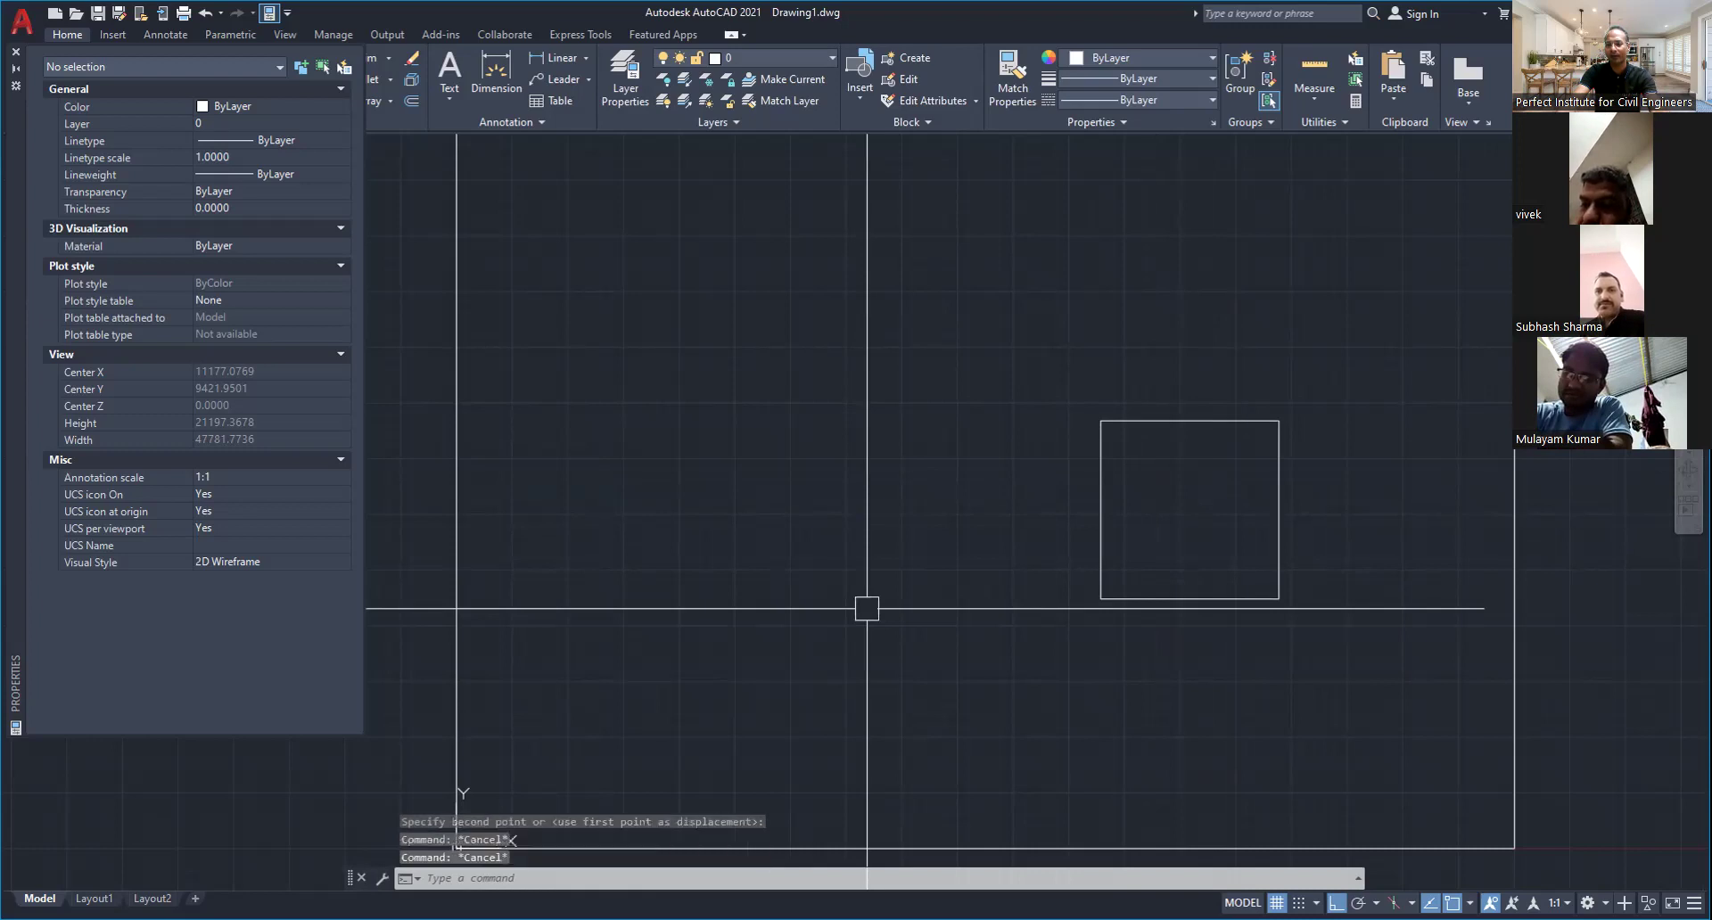
{"action": "key", "text": "Escape"}
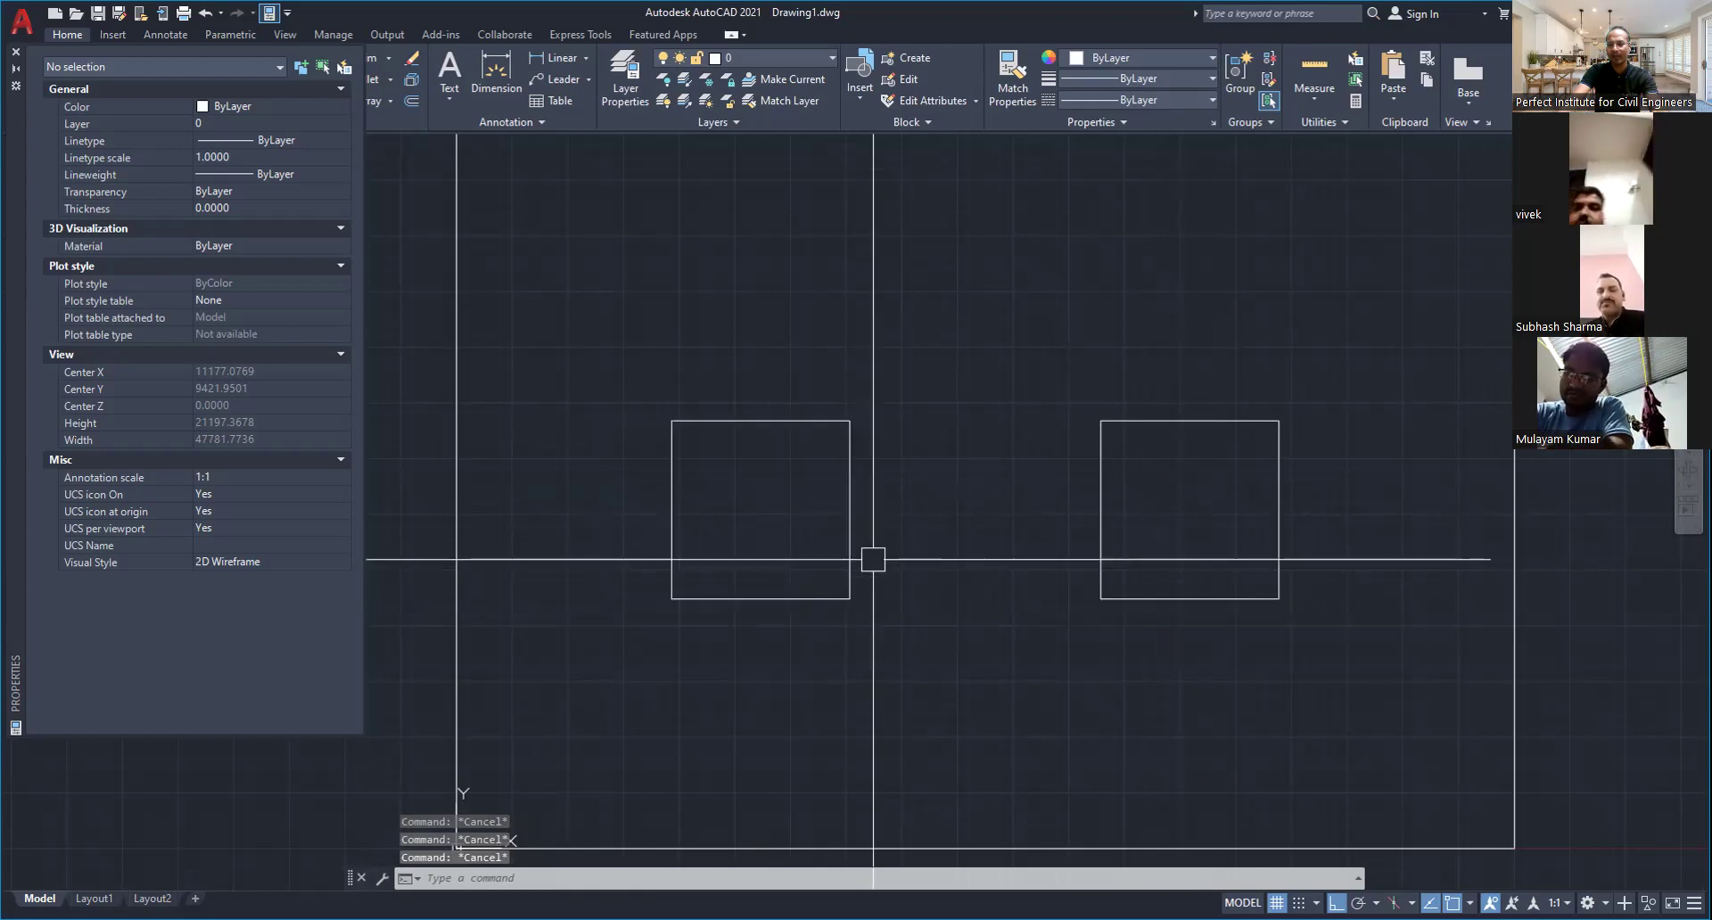
{"action": "scroll", "coordinate": [800, 587], "scroll_direction": "up", "scroll_amount": 2}
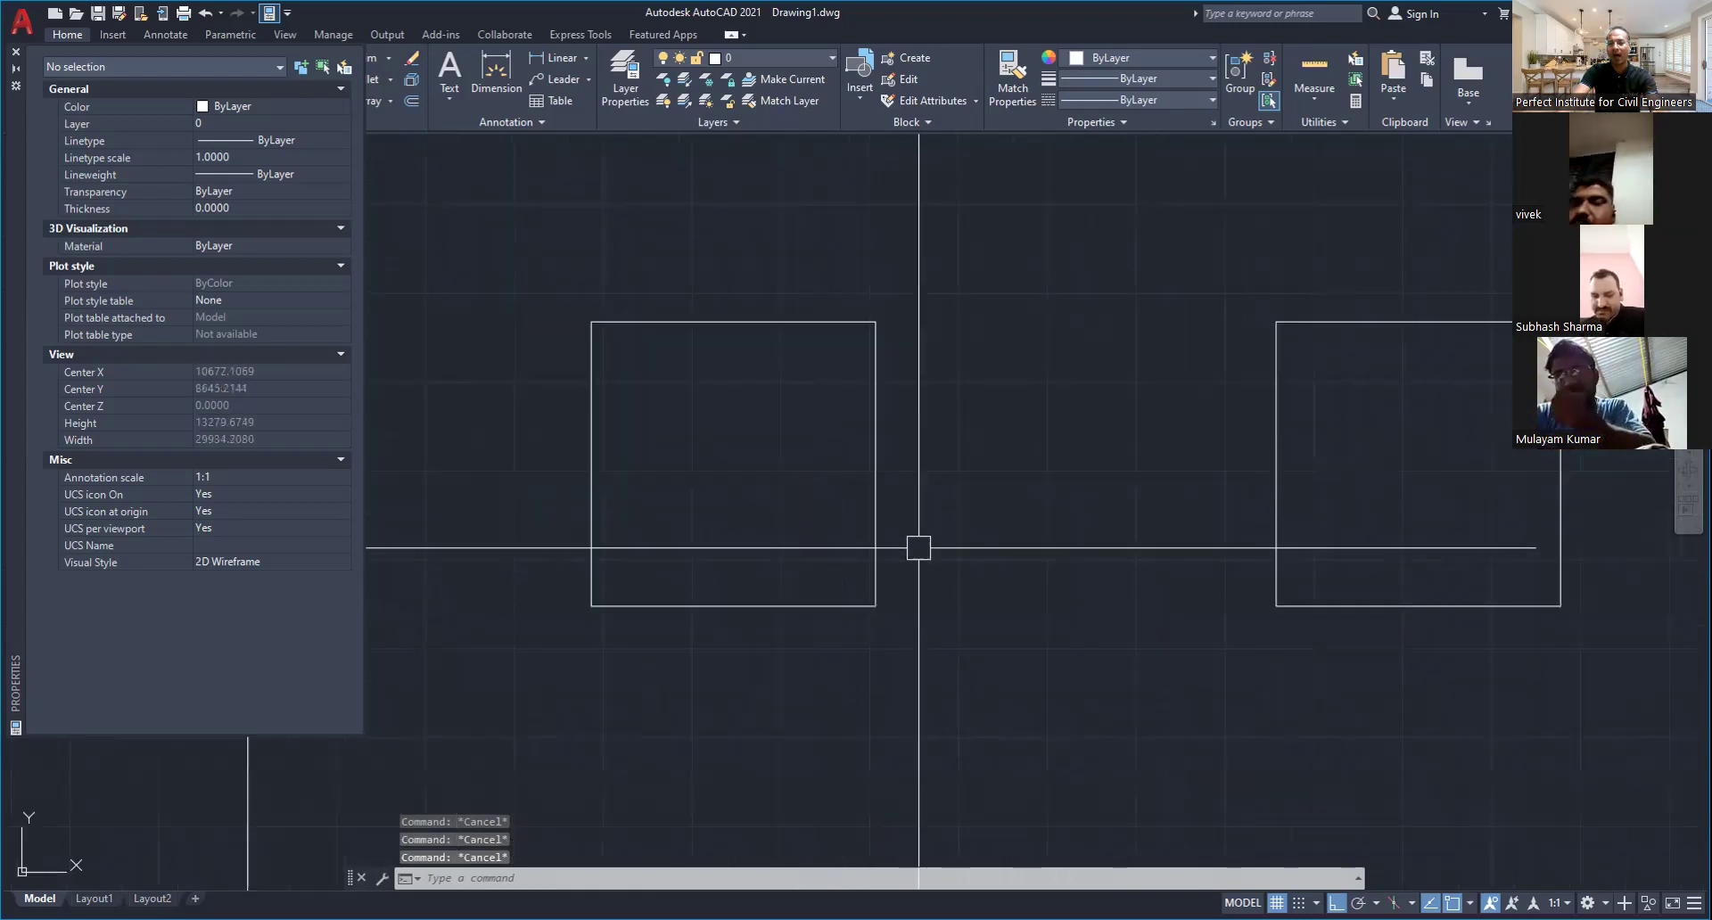
{"action": "scroll", "coordinate": [984, 552], "scroll_direction": "down", "scroll_amount": 2}
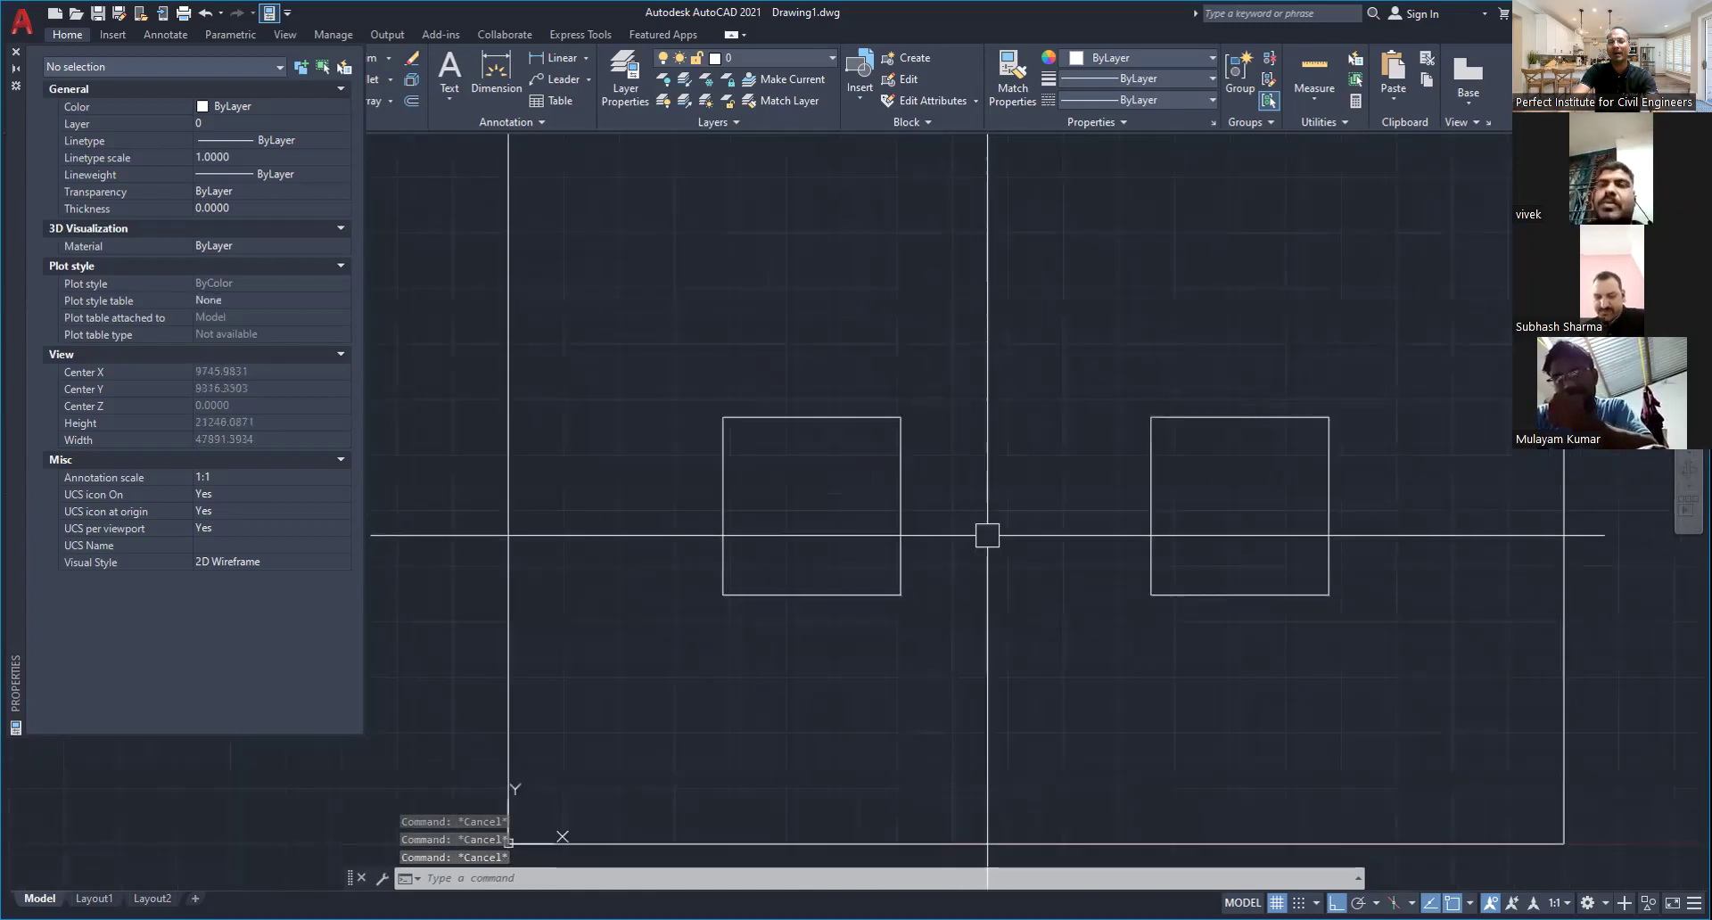
{"action": "middle_click_drag", "start_coordinate": [990, 508], "coordinate": [845, 577]}
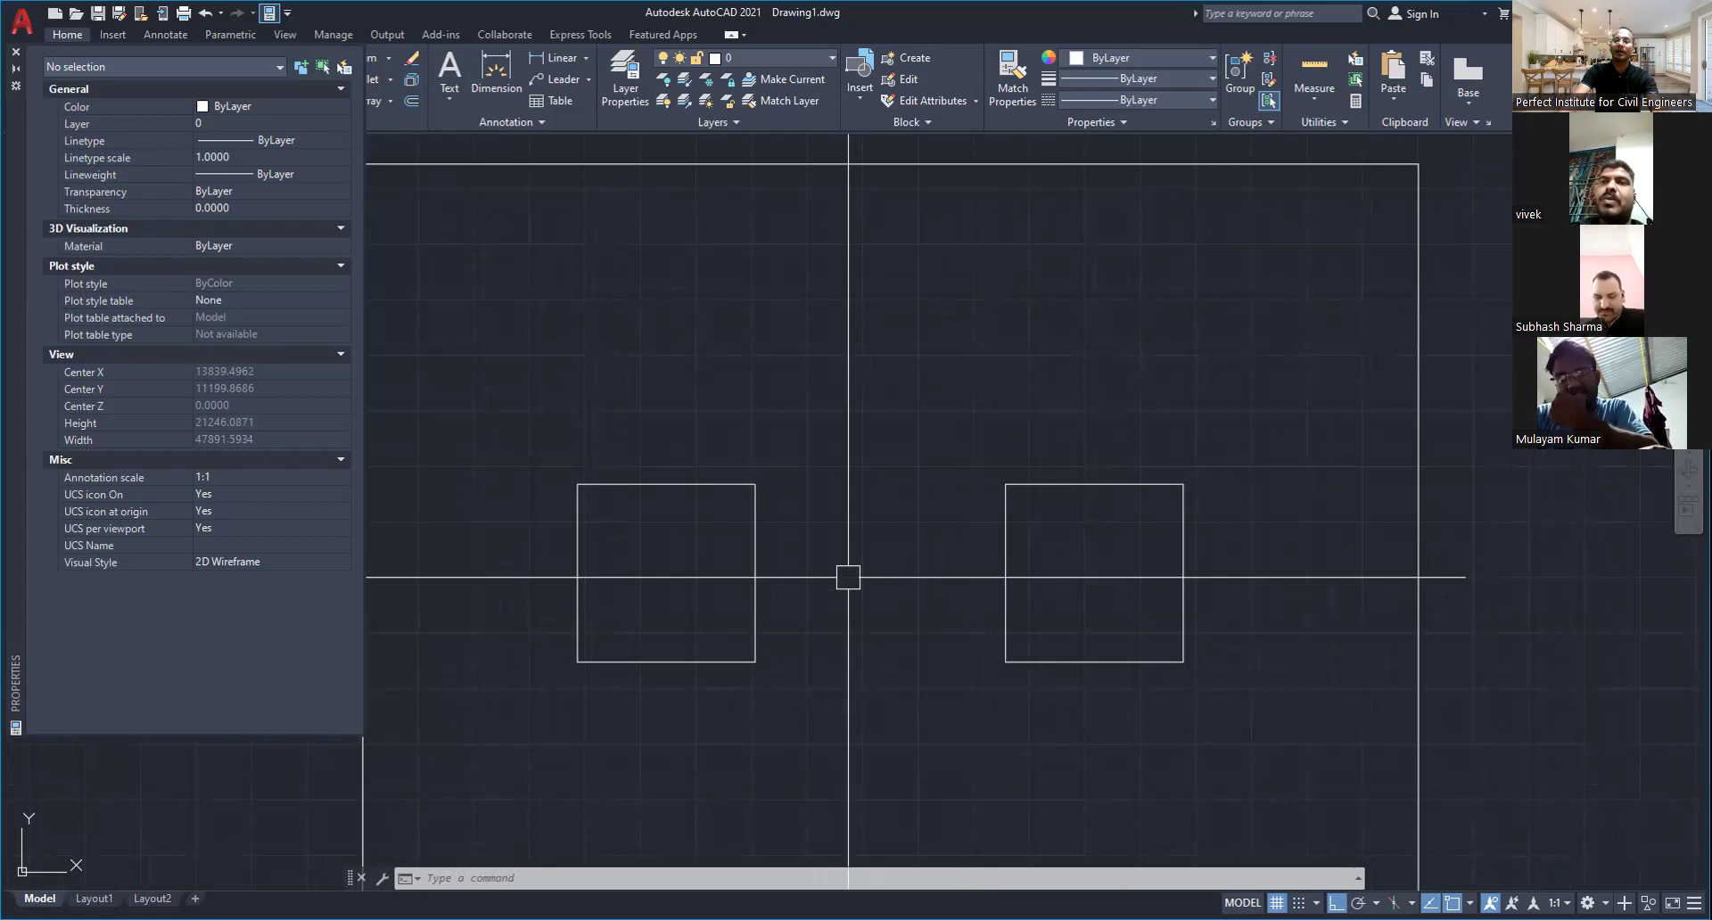
{"action": "key", "text": "Escape"}
{"action": "key", "text": "Escape"}
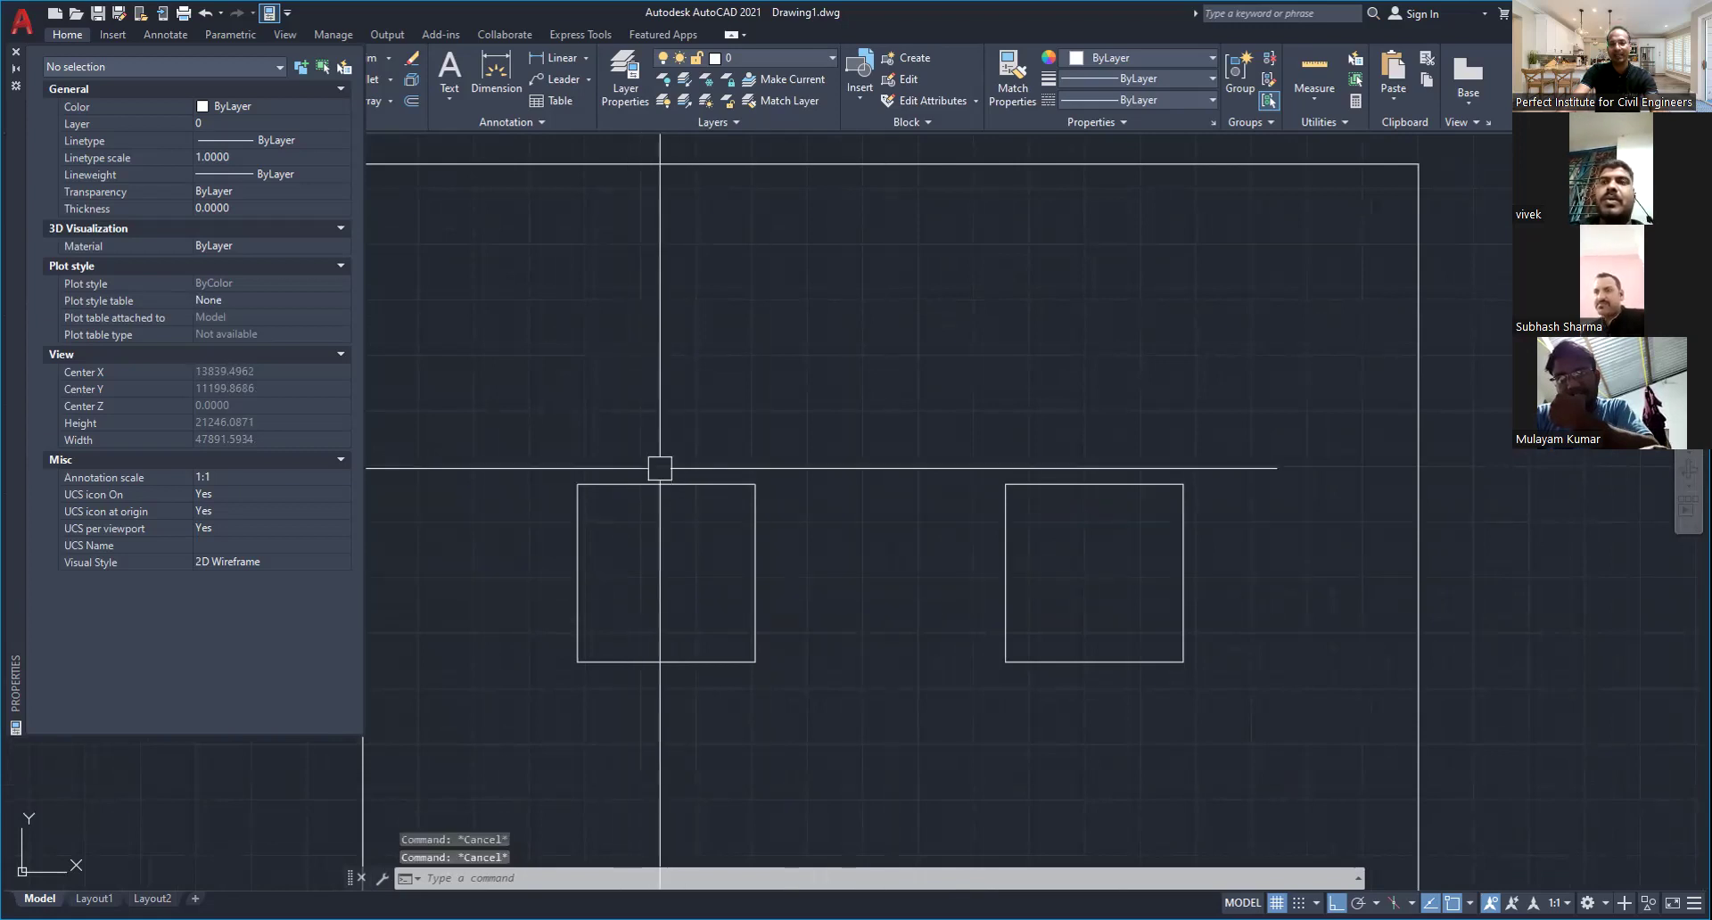
{"action": "left_click", "coordinate": [673, 493]}
{"action": "key", "text": "Escape"}
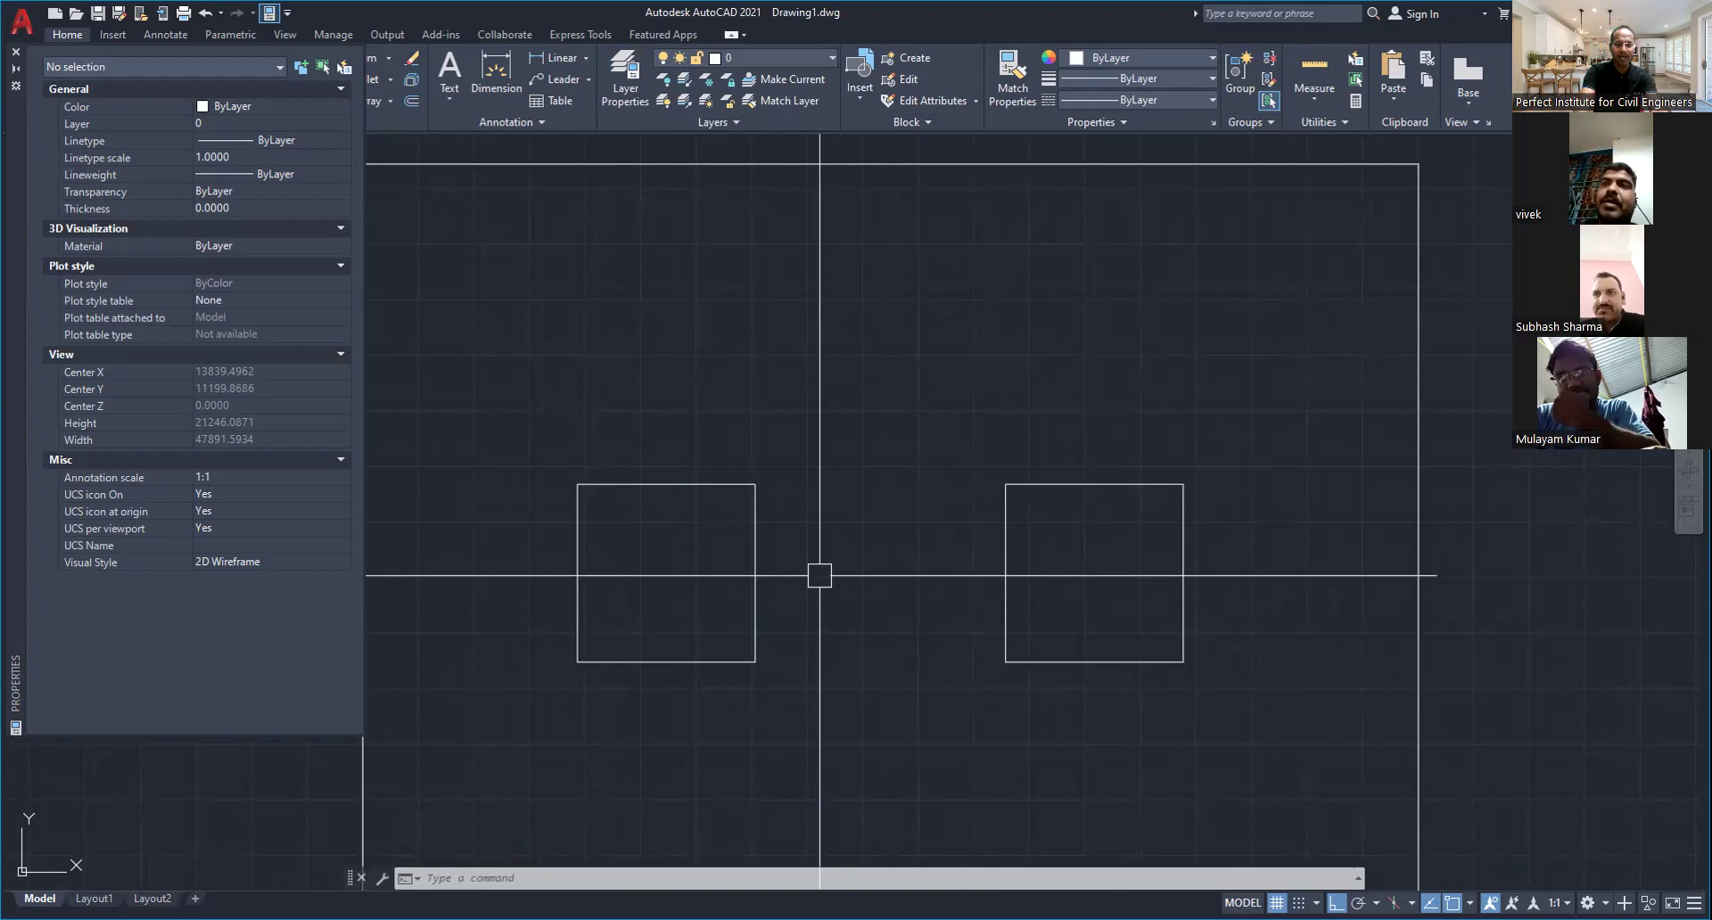
Review the object snap modes in the Drafting Settings and accept them
{"action": "type", "text": "OSn"}
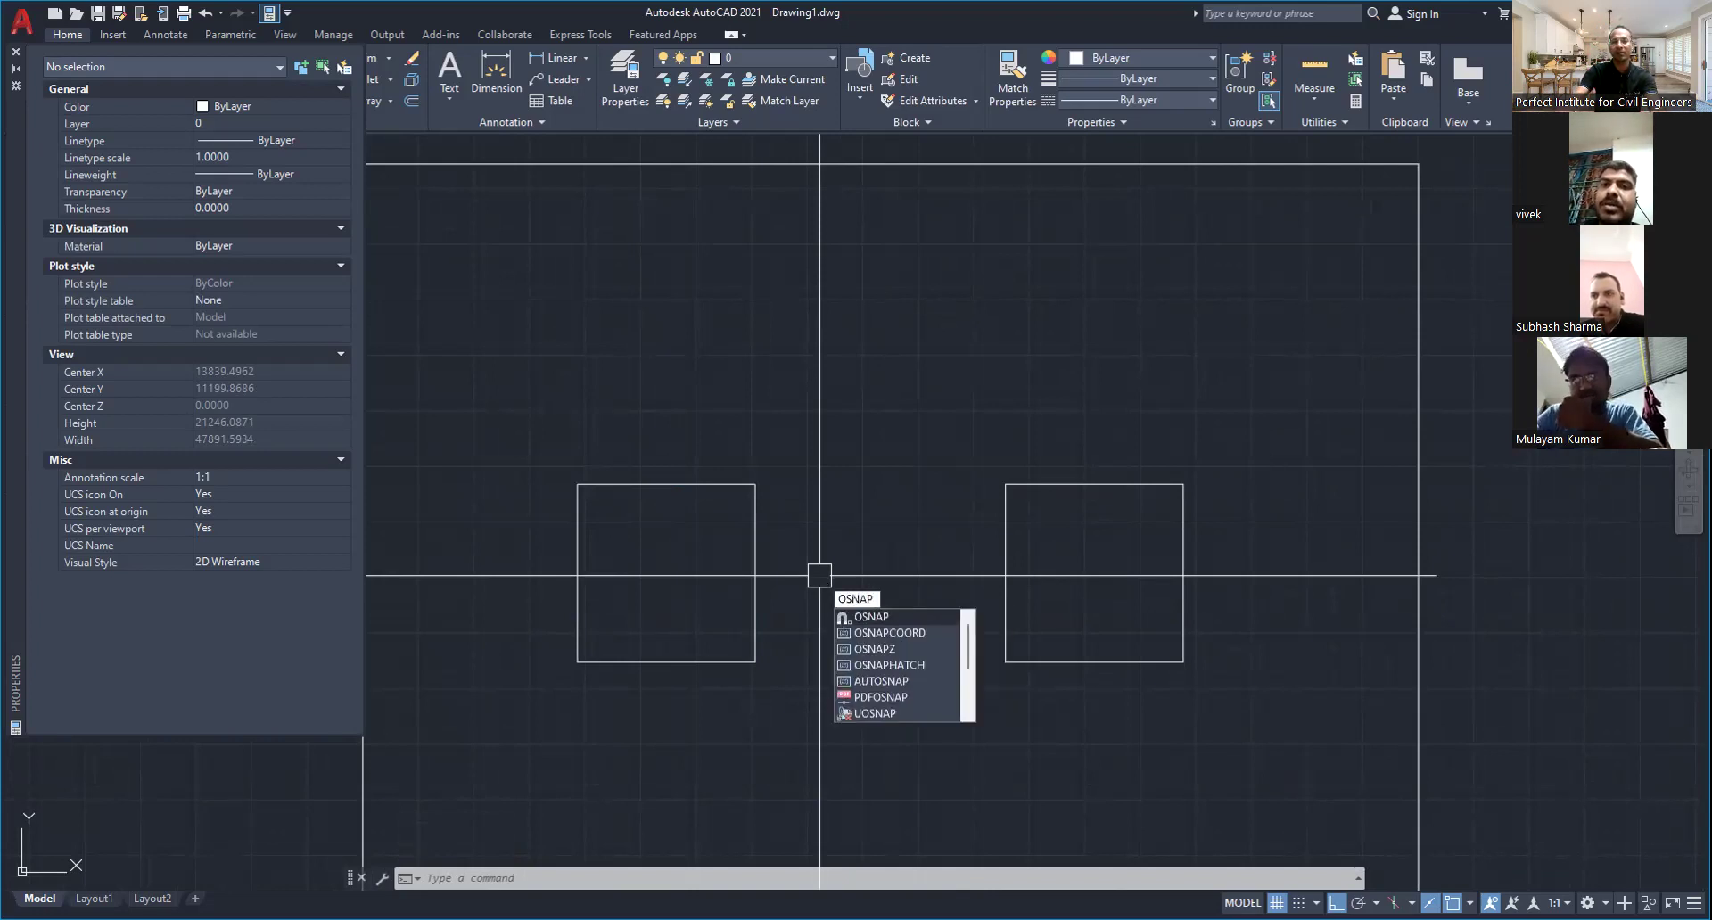
{"action": "key", "text": "Return"}
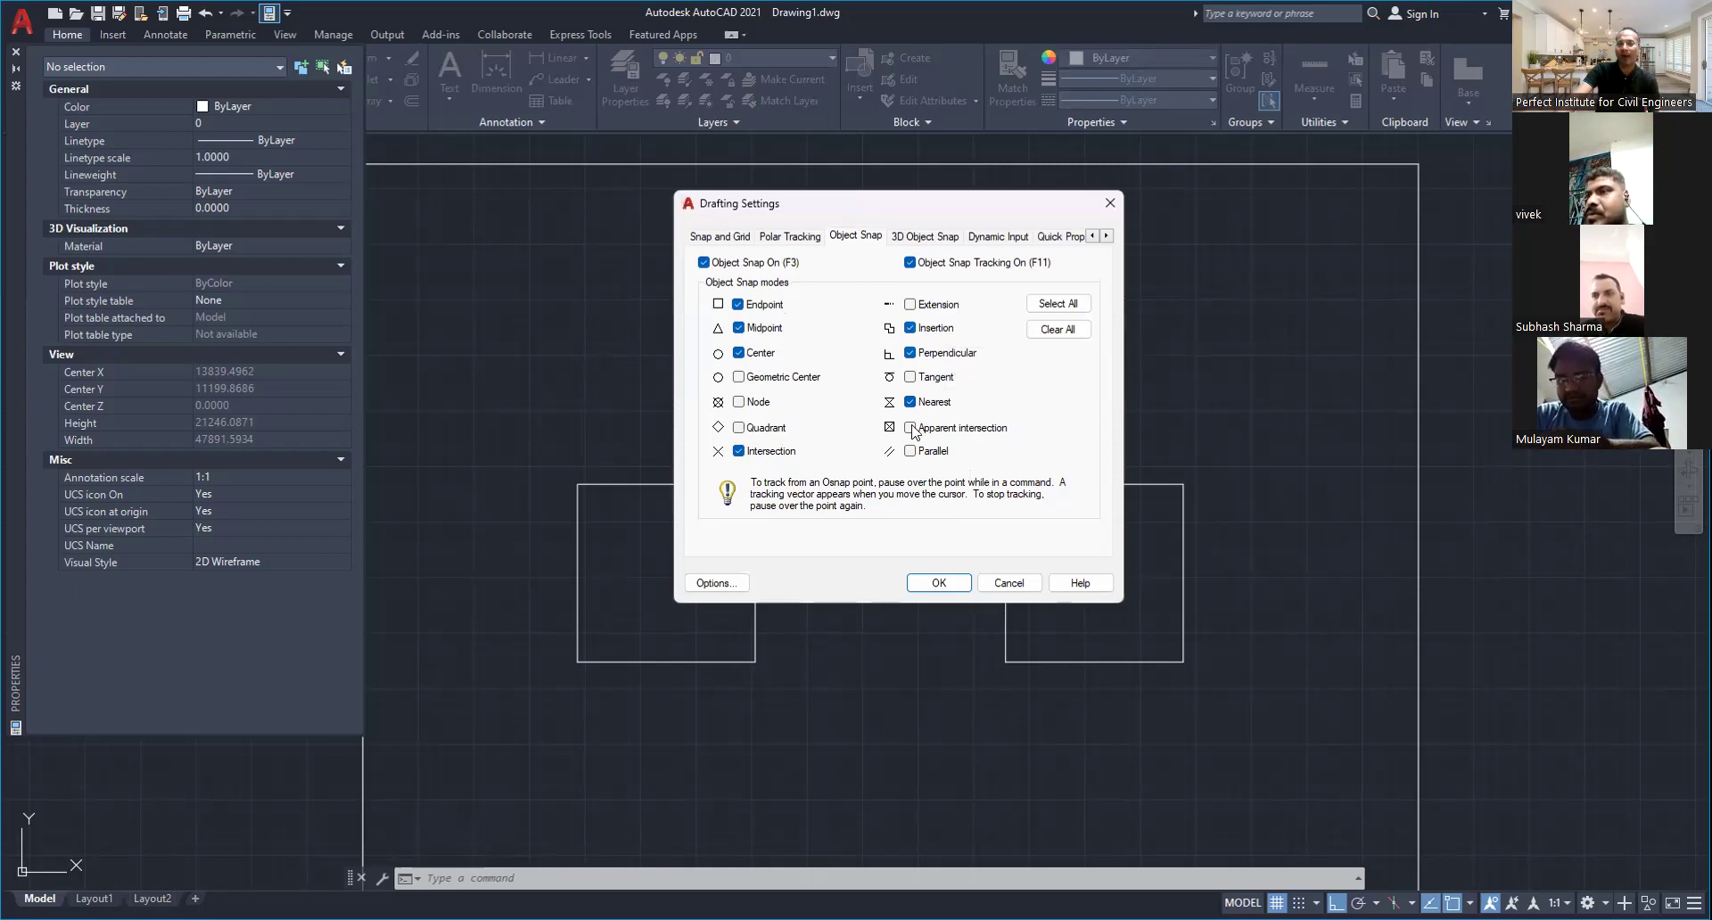
{"action": "left_click", "coordinate": [939, 583]}
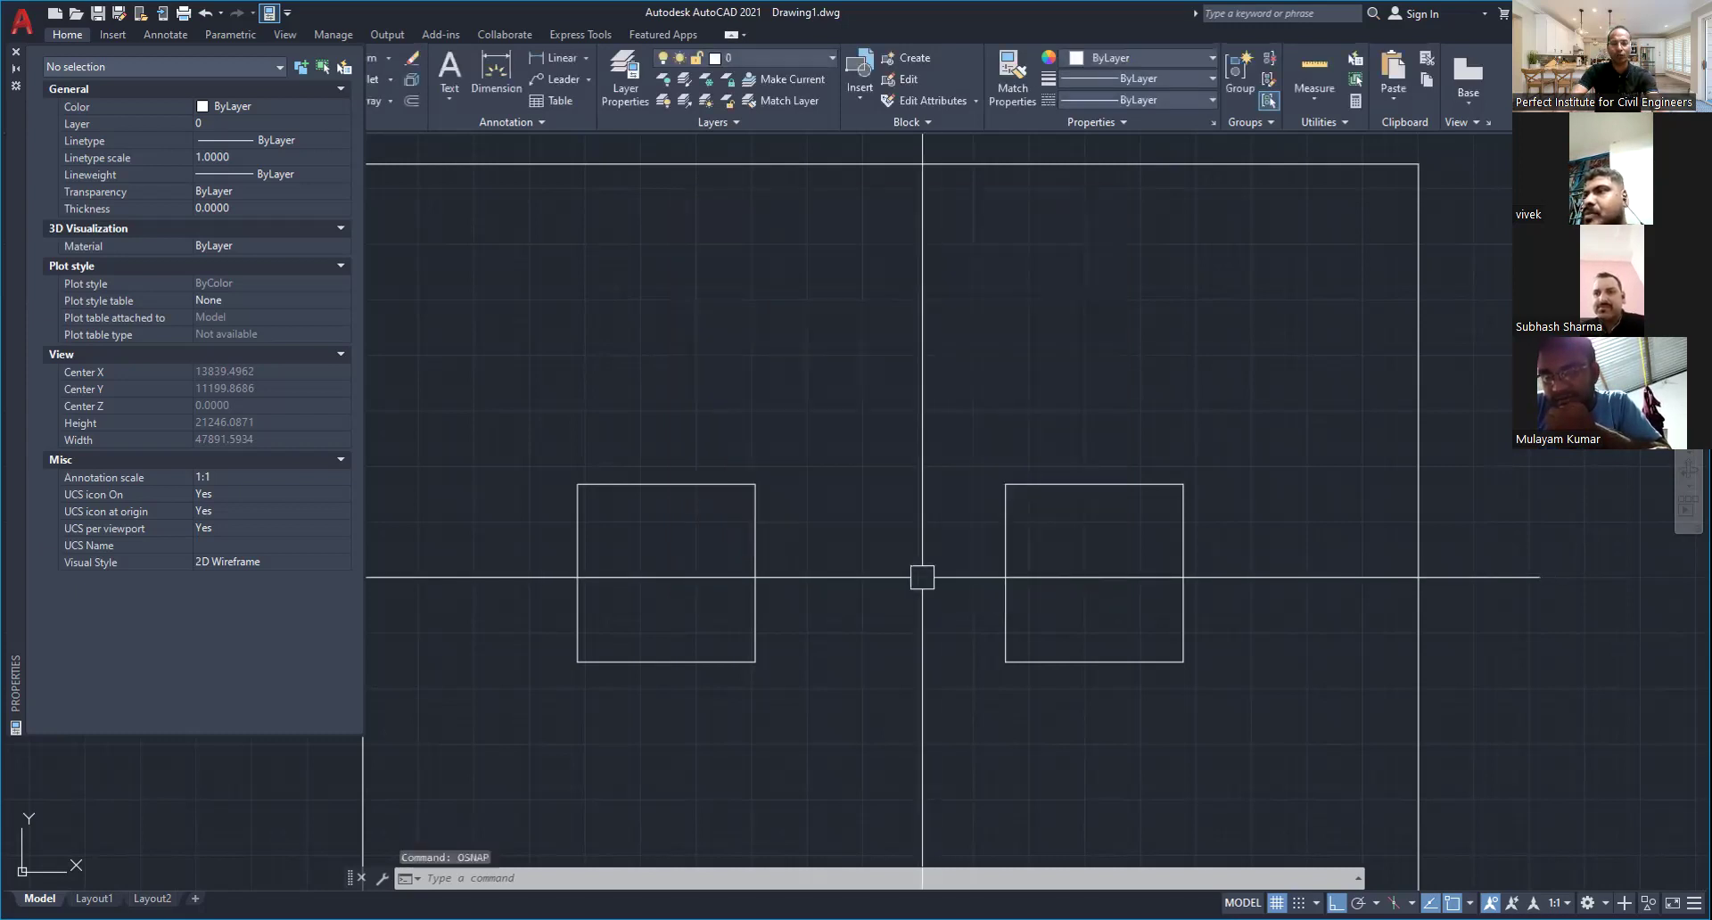
{"action": "key", "text": "Escape"}
{"action": "key", "text": "Escape"}
{"action": "key", "text": "Escape"}
{"action": "mouse_move", "coordinate": [856, 443]}
{"action": "middle_mouse_down"}
{"action": "mouse_move", "coordinate": [936, 462]}
{"action": "mouse_move", "coordinate": [864, 410]}
{"action": "middle_mouse_up"}
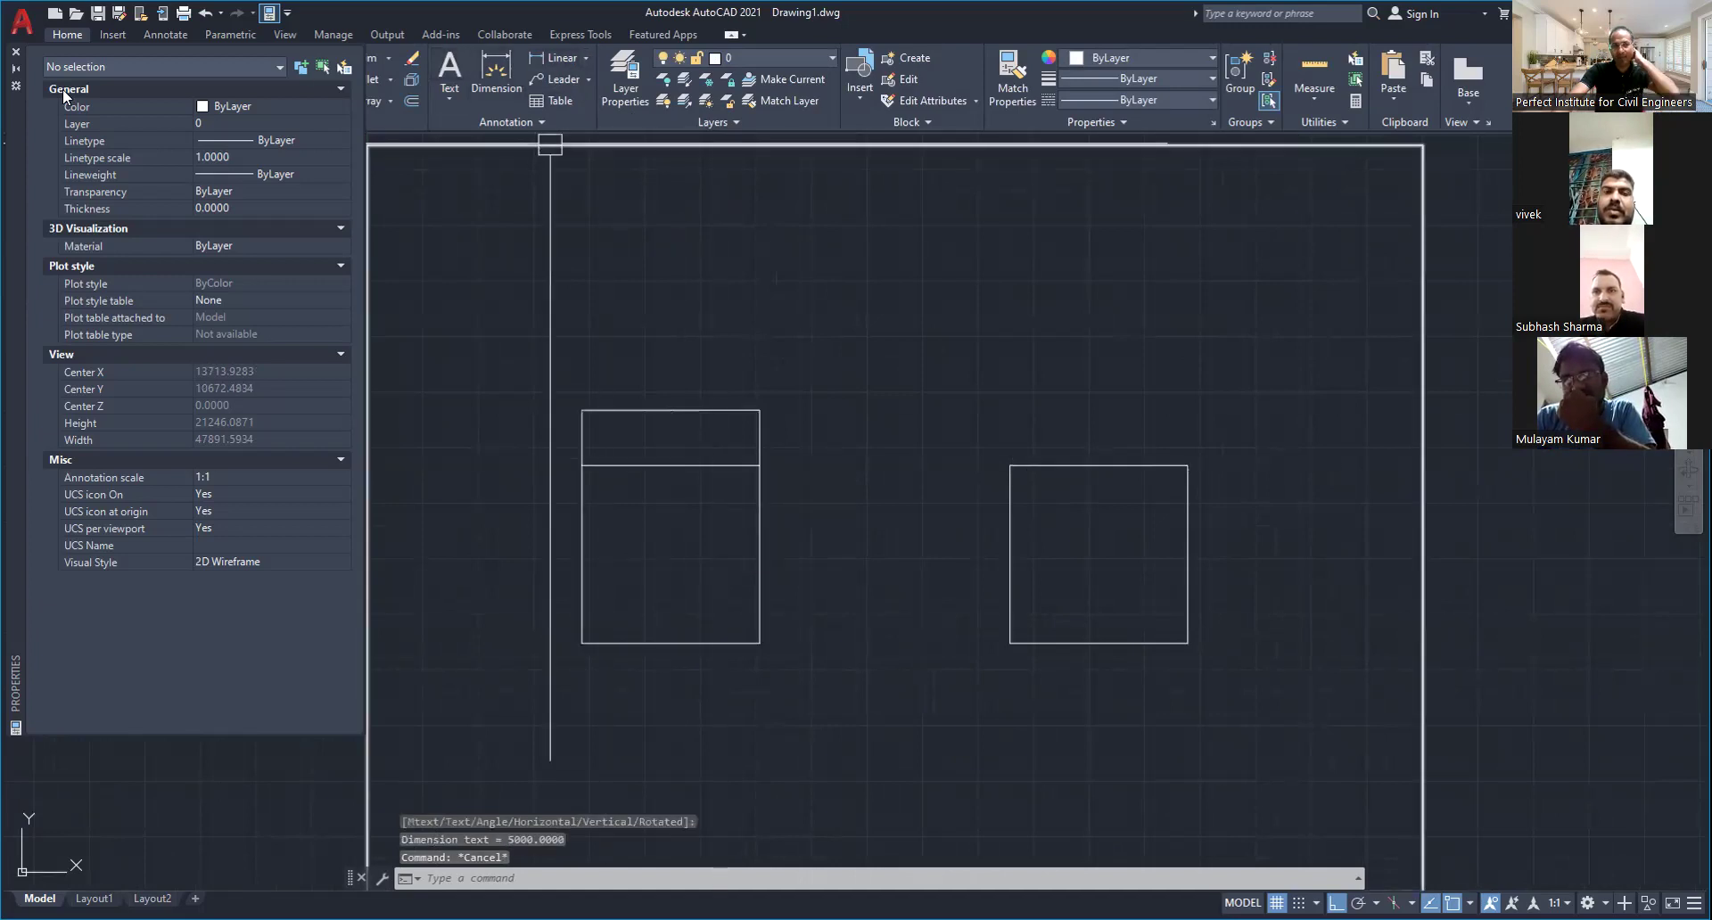
Close the Properties palette, and start a linear dimension and cancel it
{"action": "left_click", "coordinate": [15, 50]}
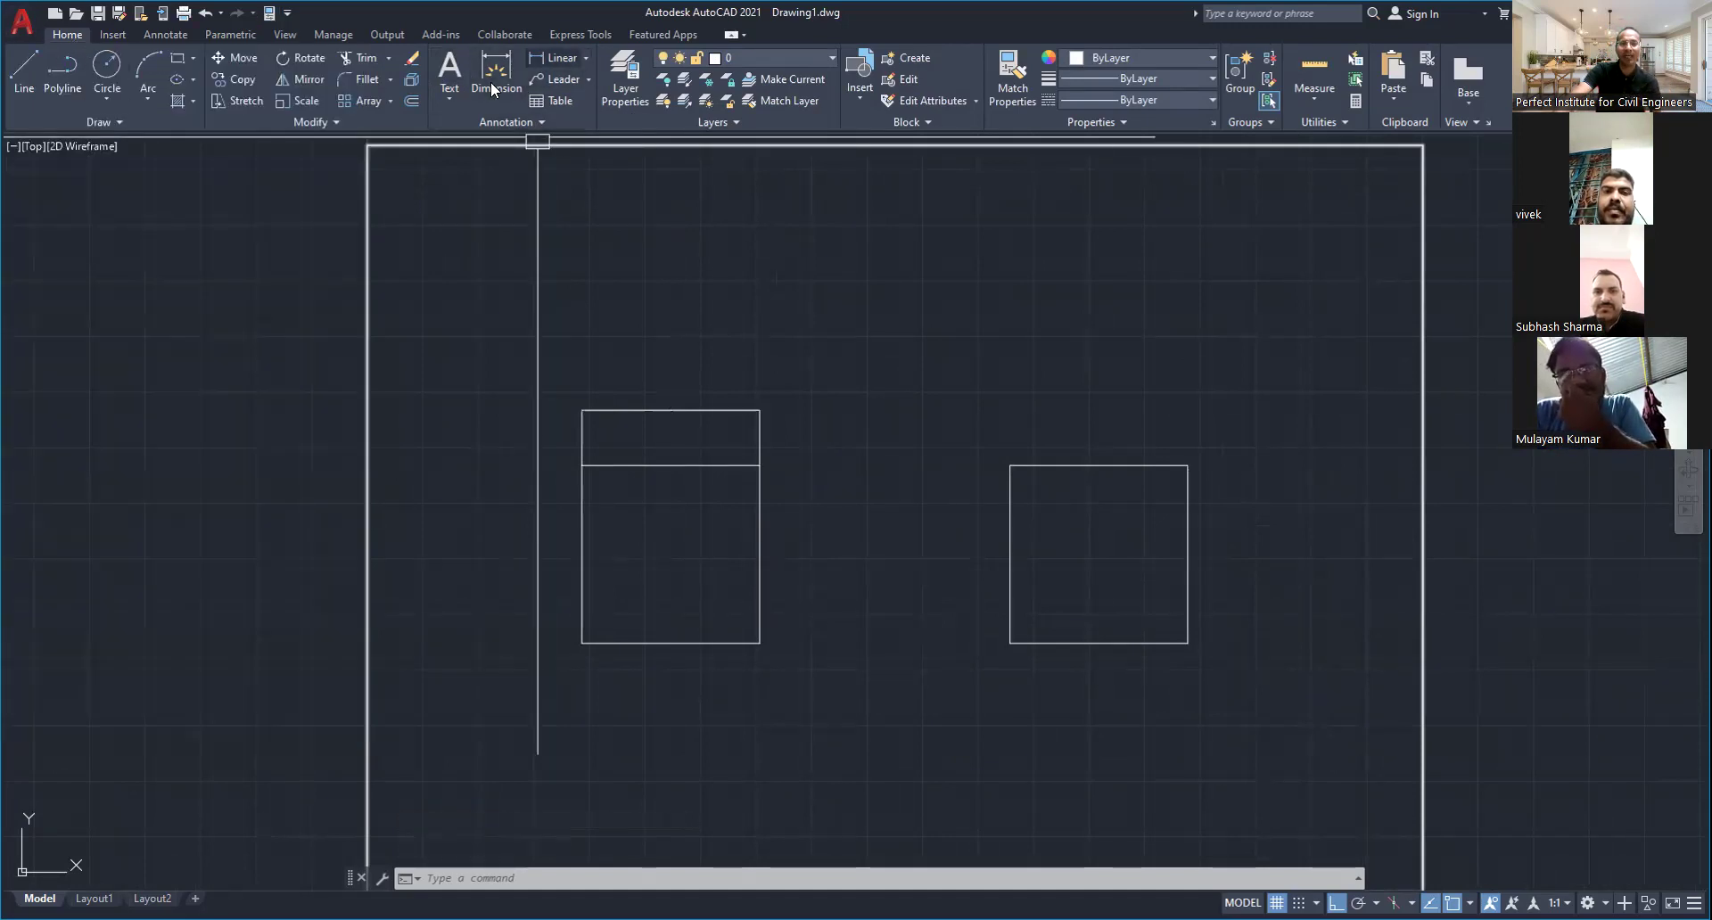
{"action": "left_click", "coordinate": [586, 58]}
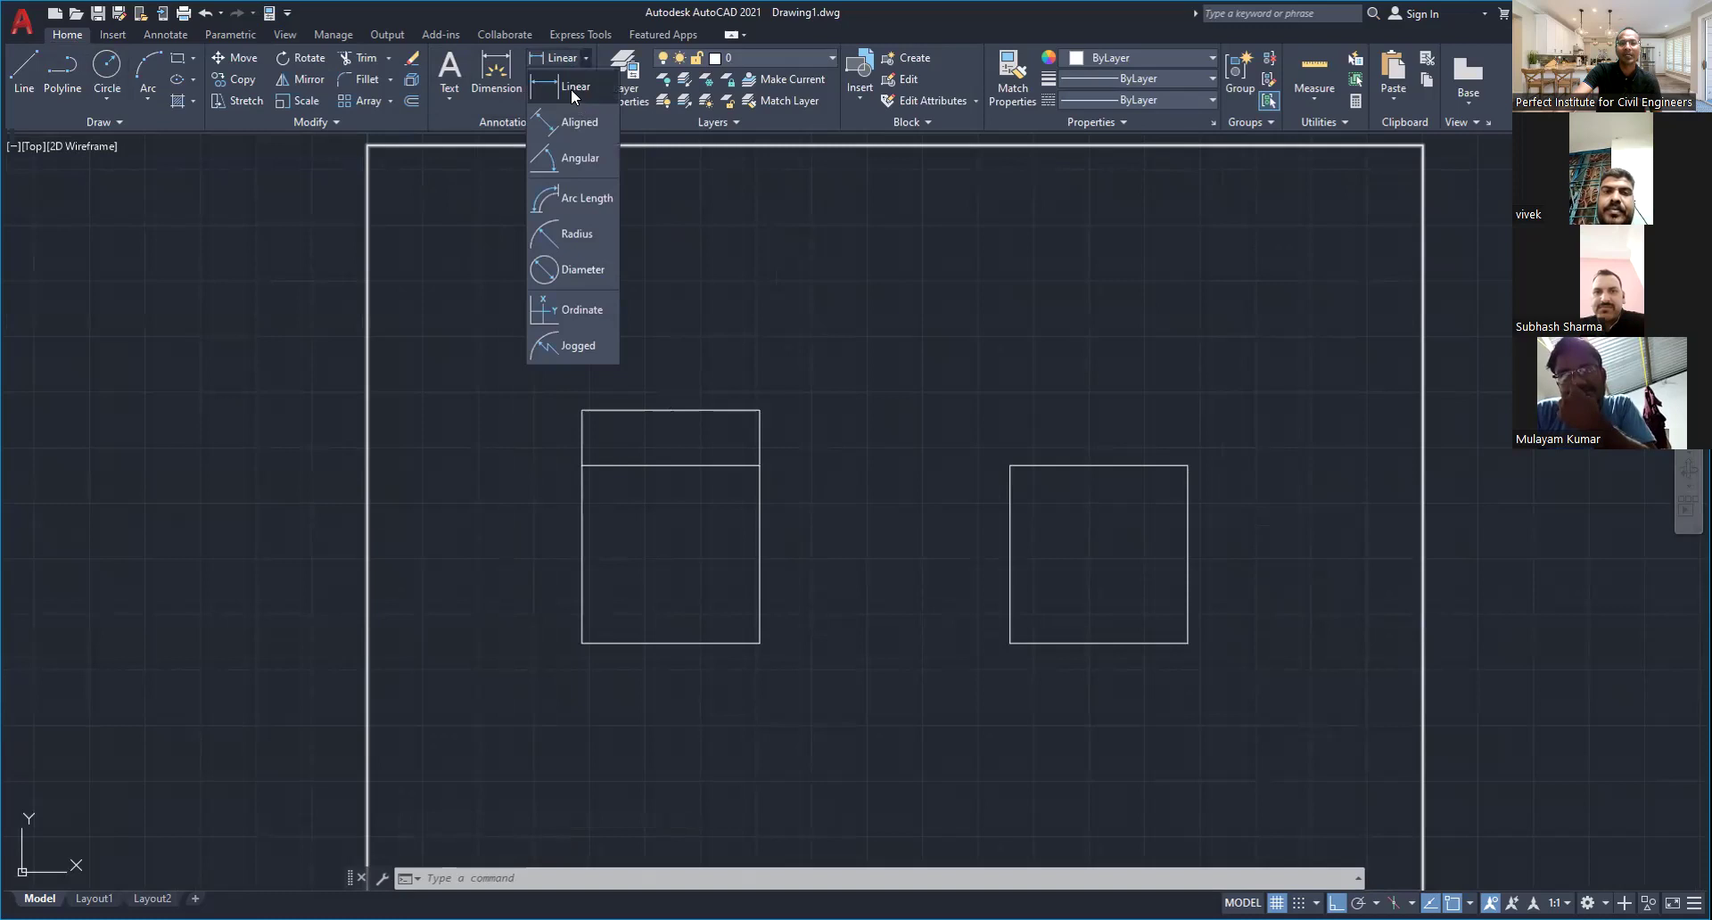
{"action": "left_click", "coordinate": [571, 88]}
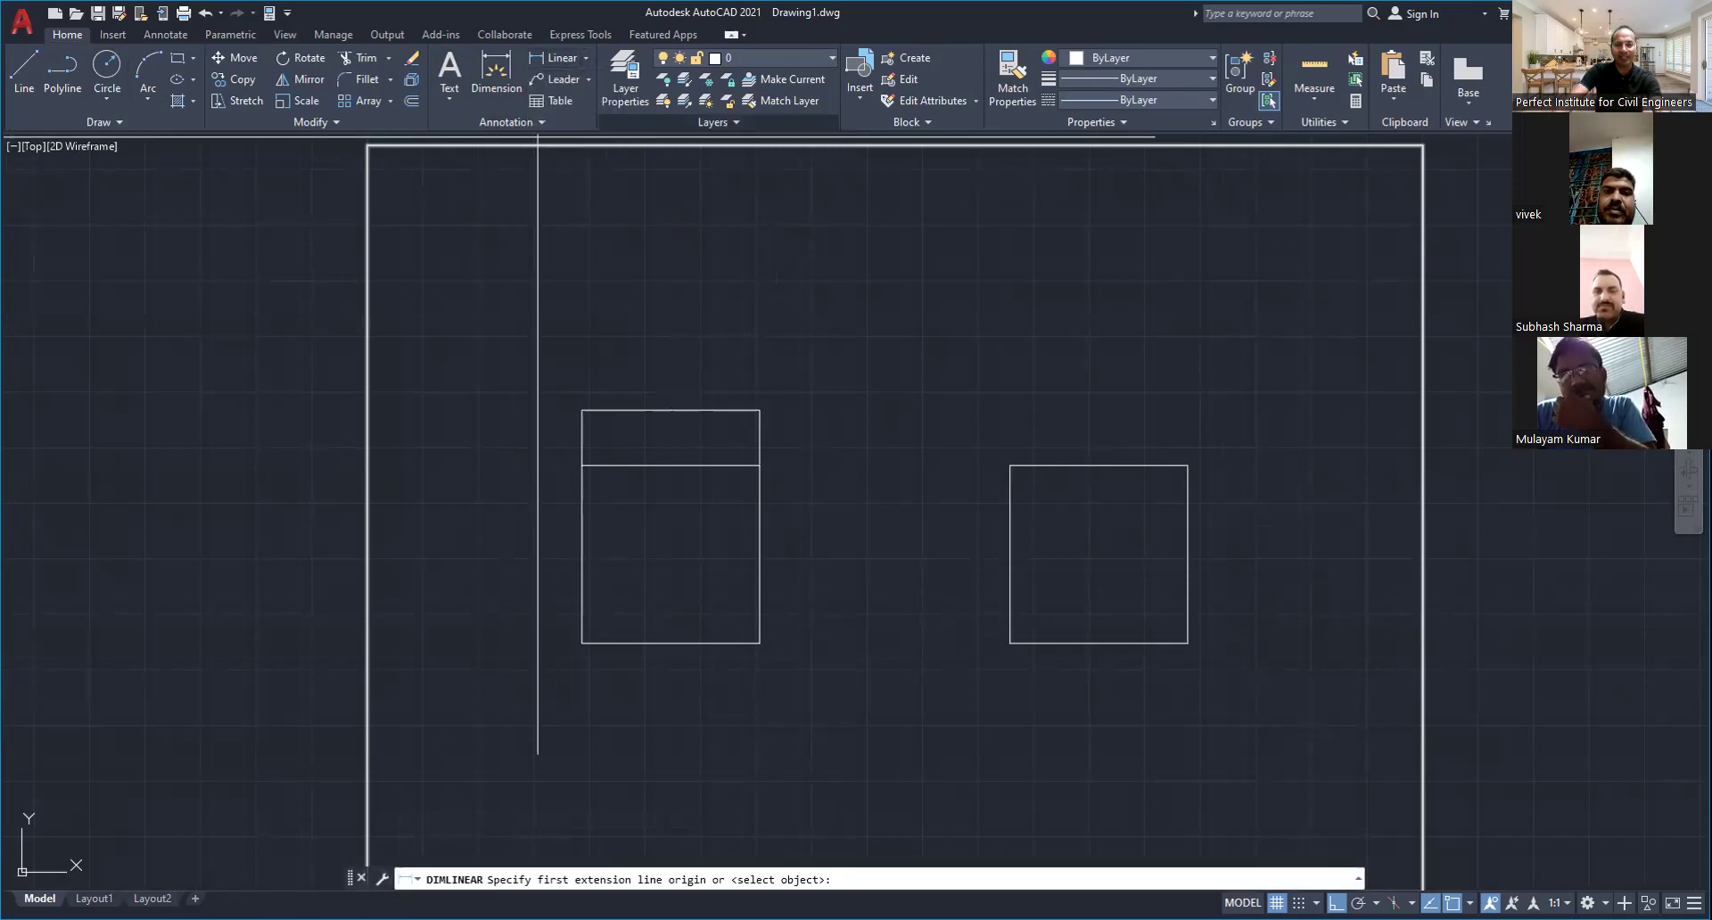
{"action": "key", "text": "Escape"}
{"action": "key", "text": "Escape"}
Select the linear dimension above the left square and examine how its text reads against the drawing's size
{"action": "left_click", "coordinate": [871, 146]}
{"action": "scroll", "coordinate": [940, 466], "scroll_direction": "up", "scroll_amount": 8}
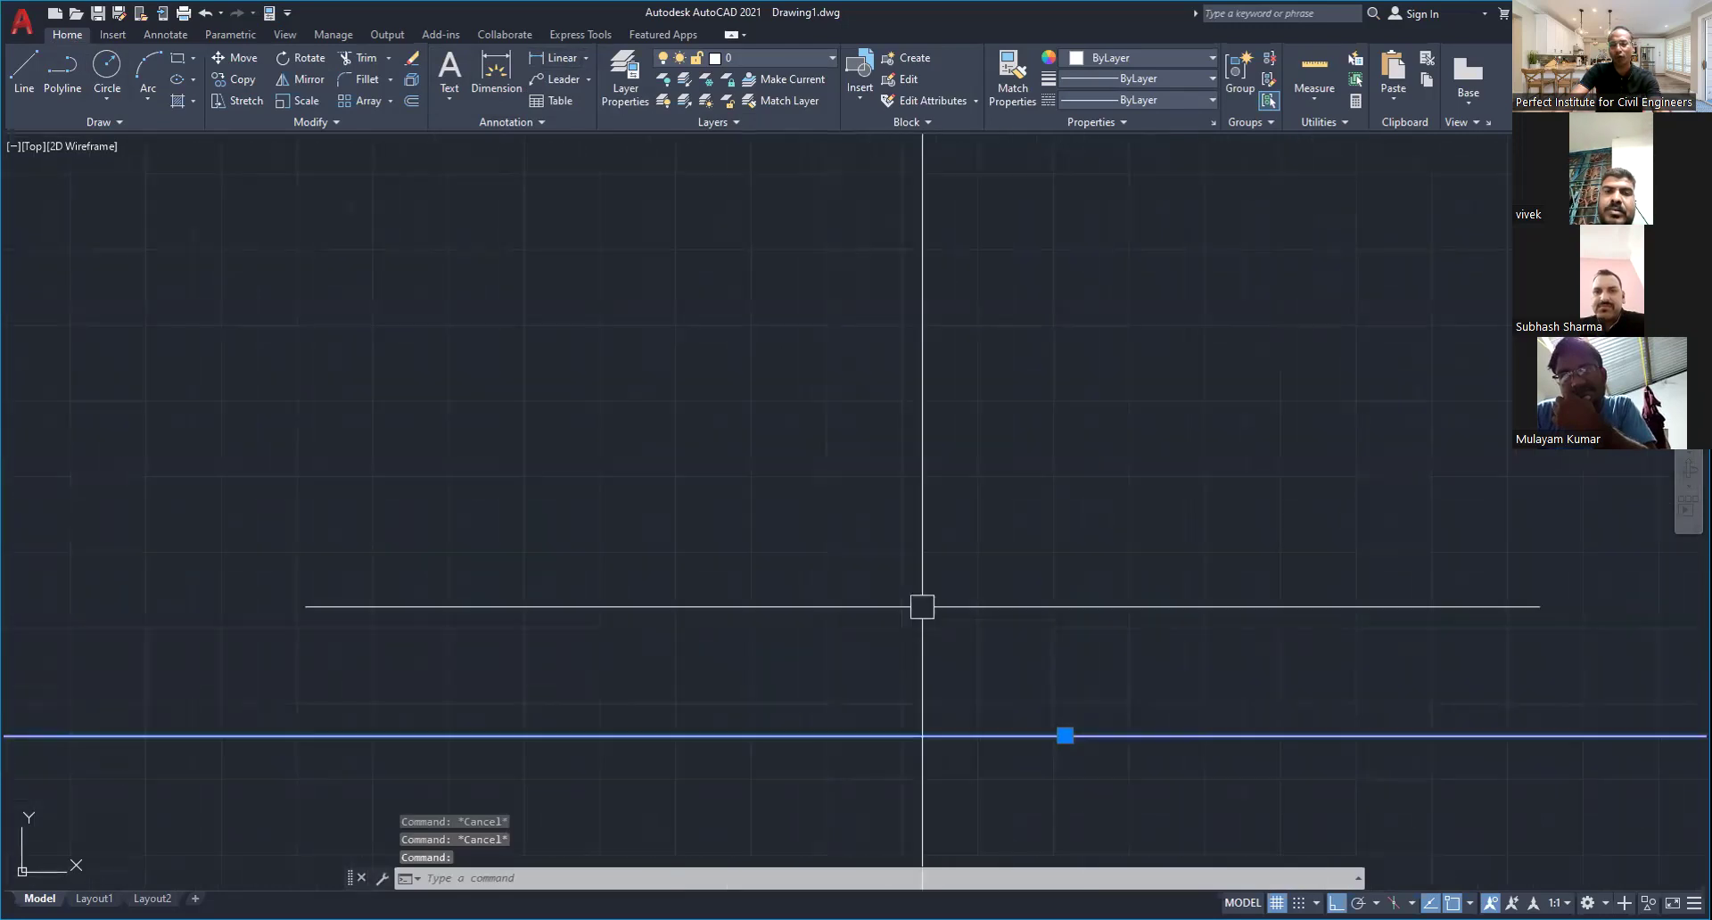
{"action": "scroll", "coordinate": [918, 623], "scroll_direction": "down", "scroll_amount": 4}
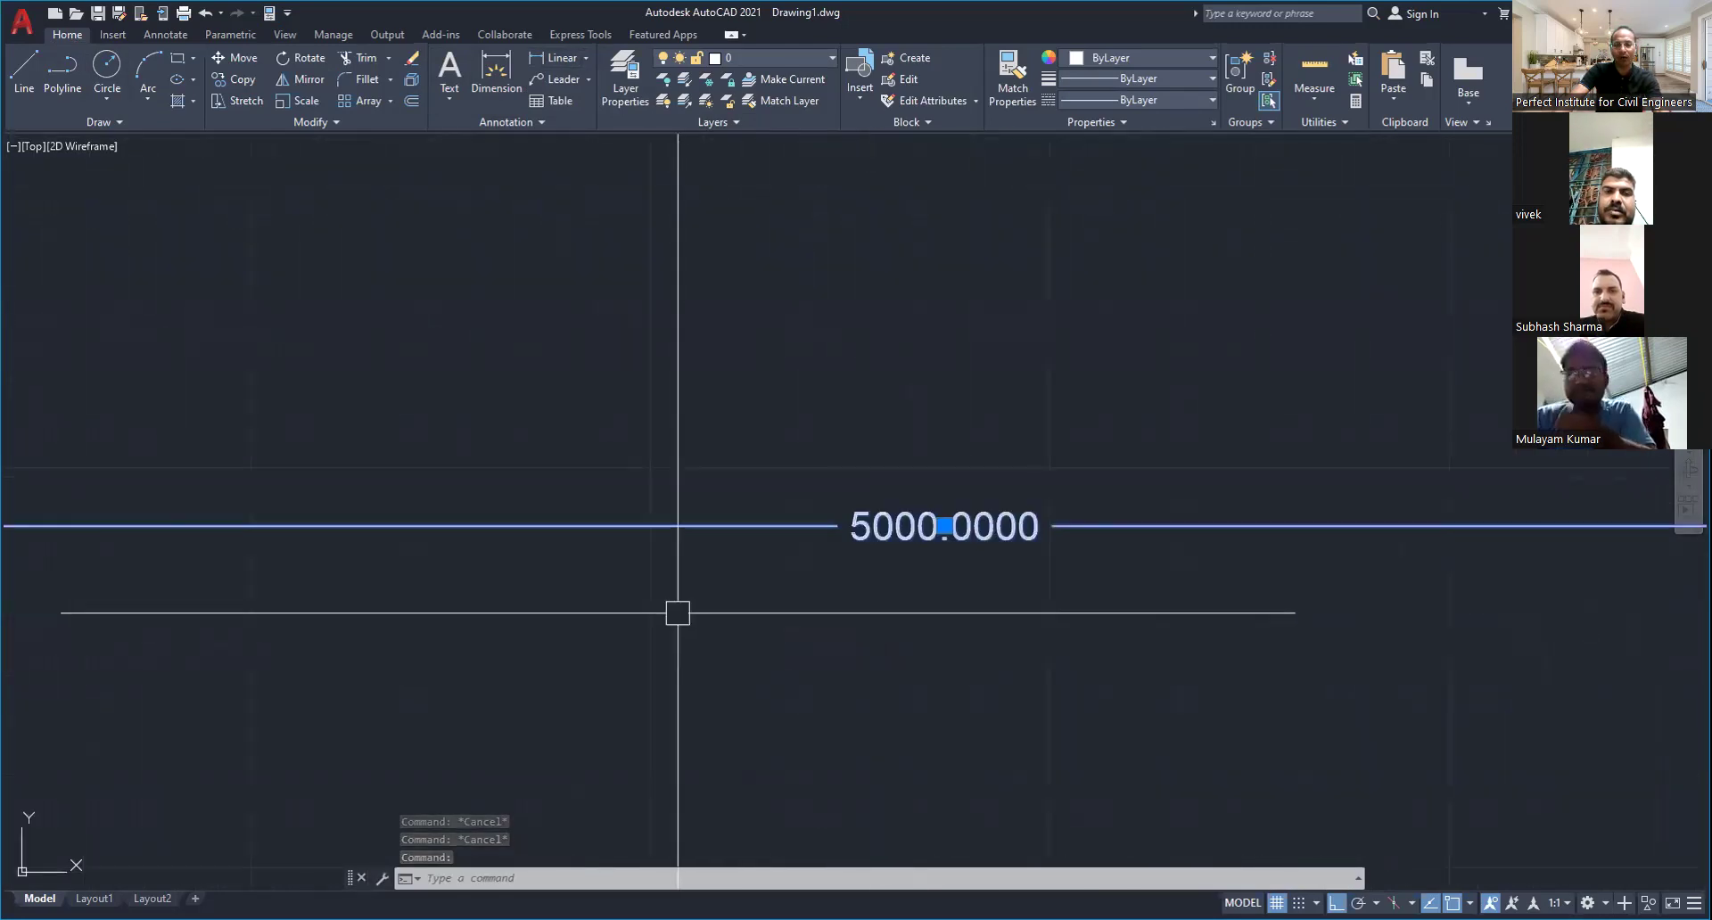
{"action": "key", "text": "Escape"}
{"action": "scroll", "coordinate": [872, 564], "scroll_direction": "down", "scroll_amount": 5}
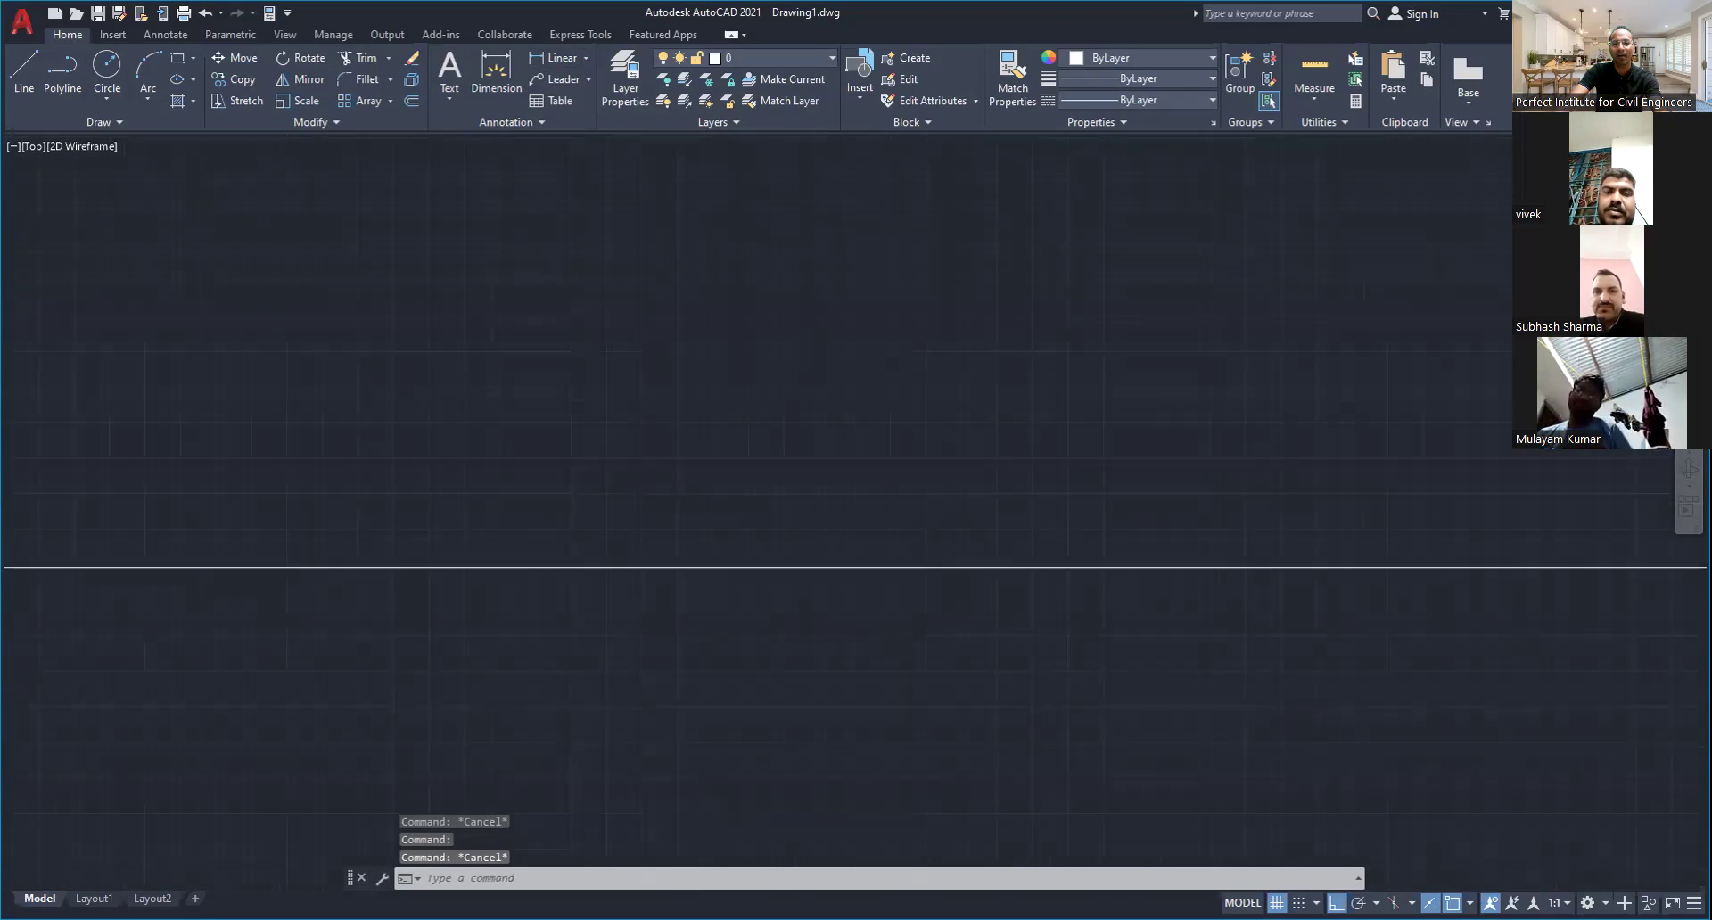
{"action": "middle_click_drag", "start_coordinate": [905, 560], "coordinate": [868, 524]}
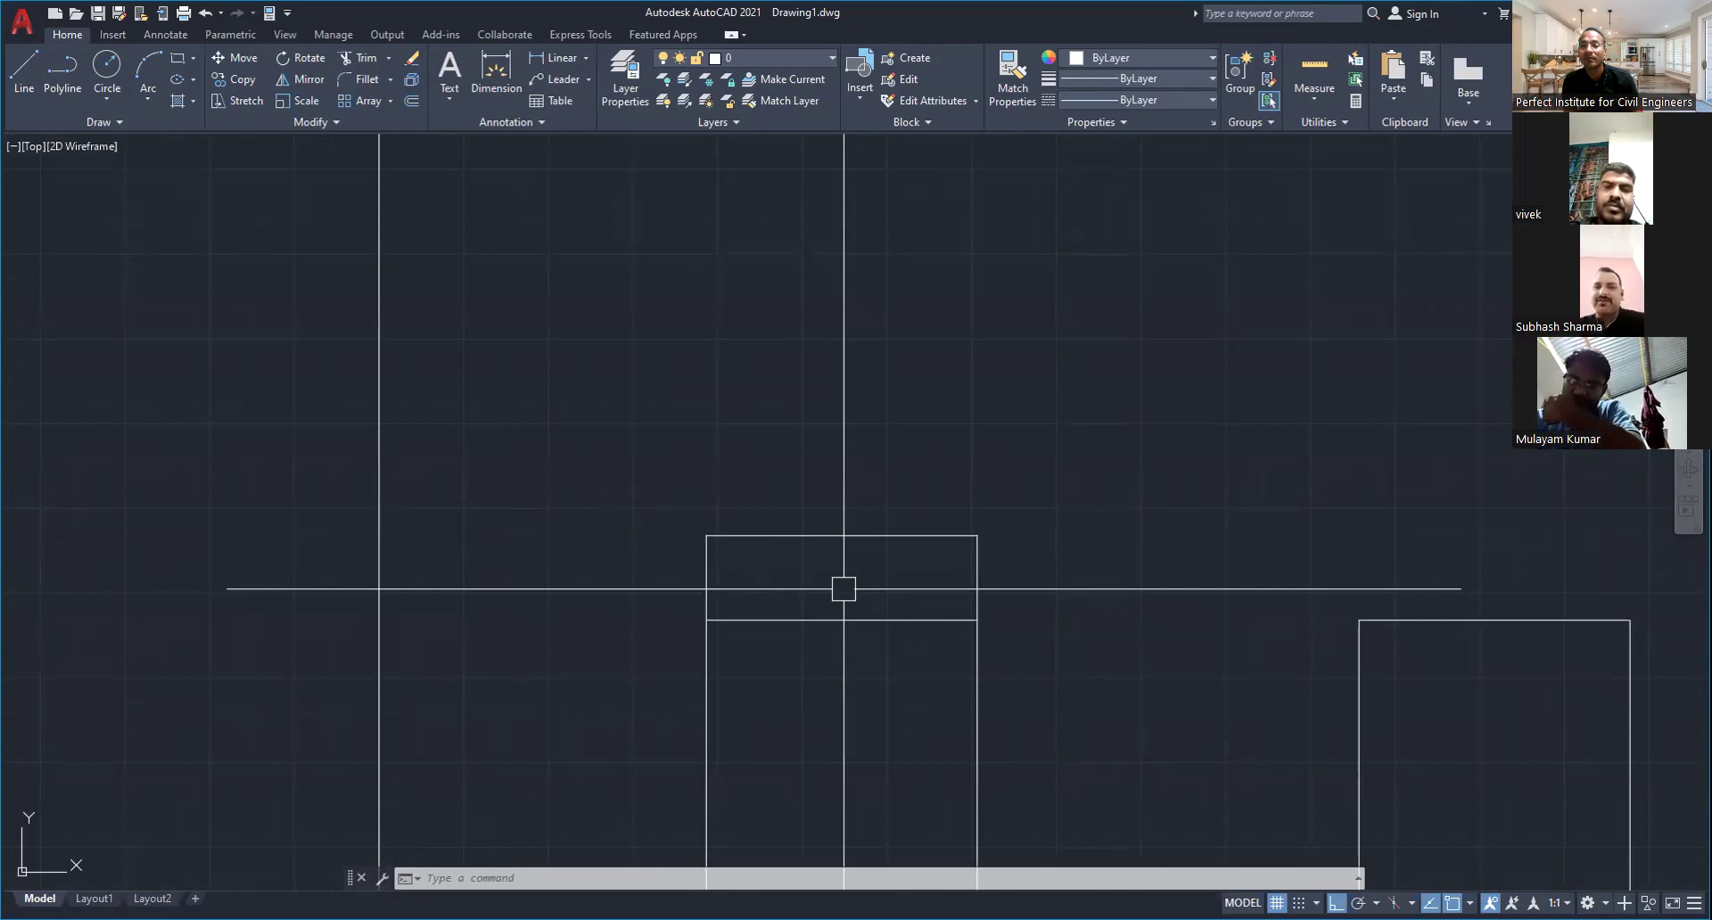
Modify the Standard dimension style's text height to 1, accept it and check the dimension above the left square
{"action": "type", "text": "d"}
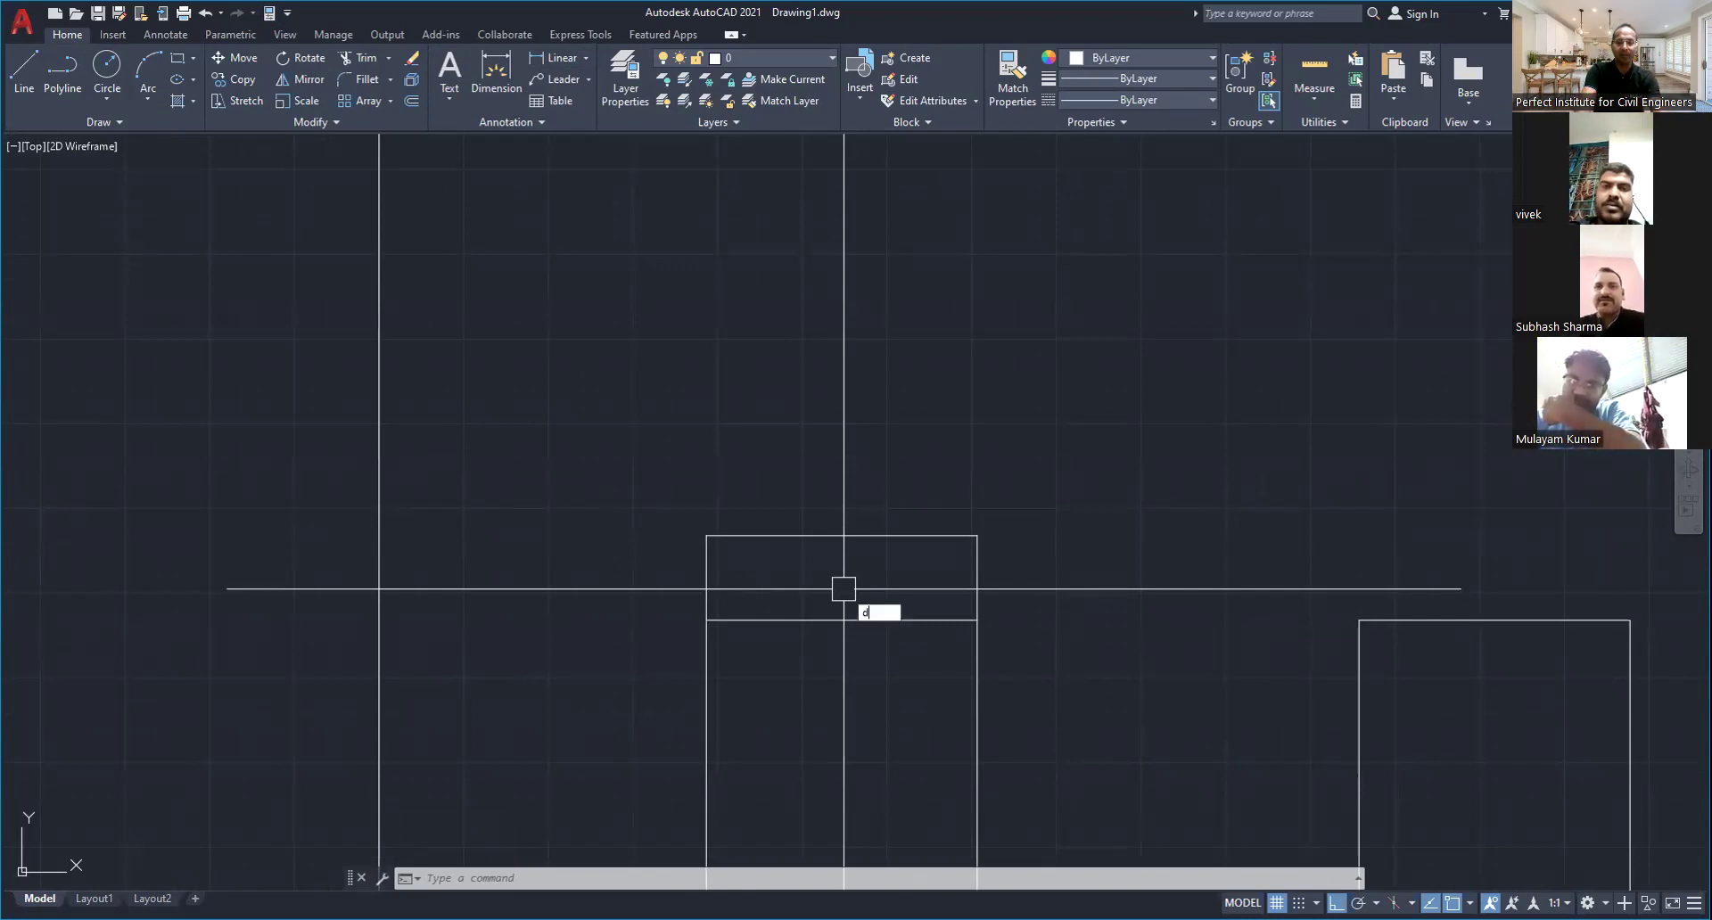
{"action": "type", "text": "ims"}
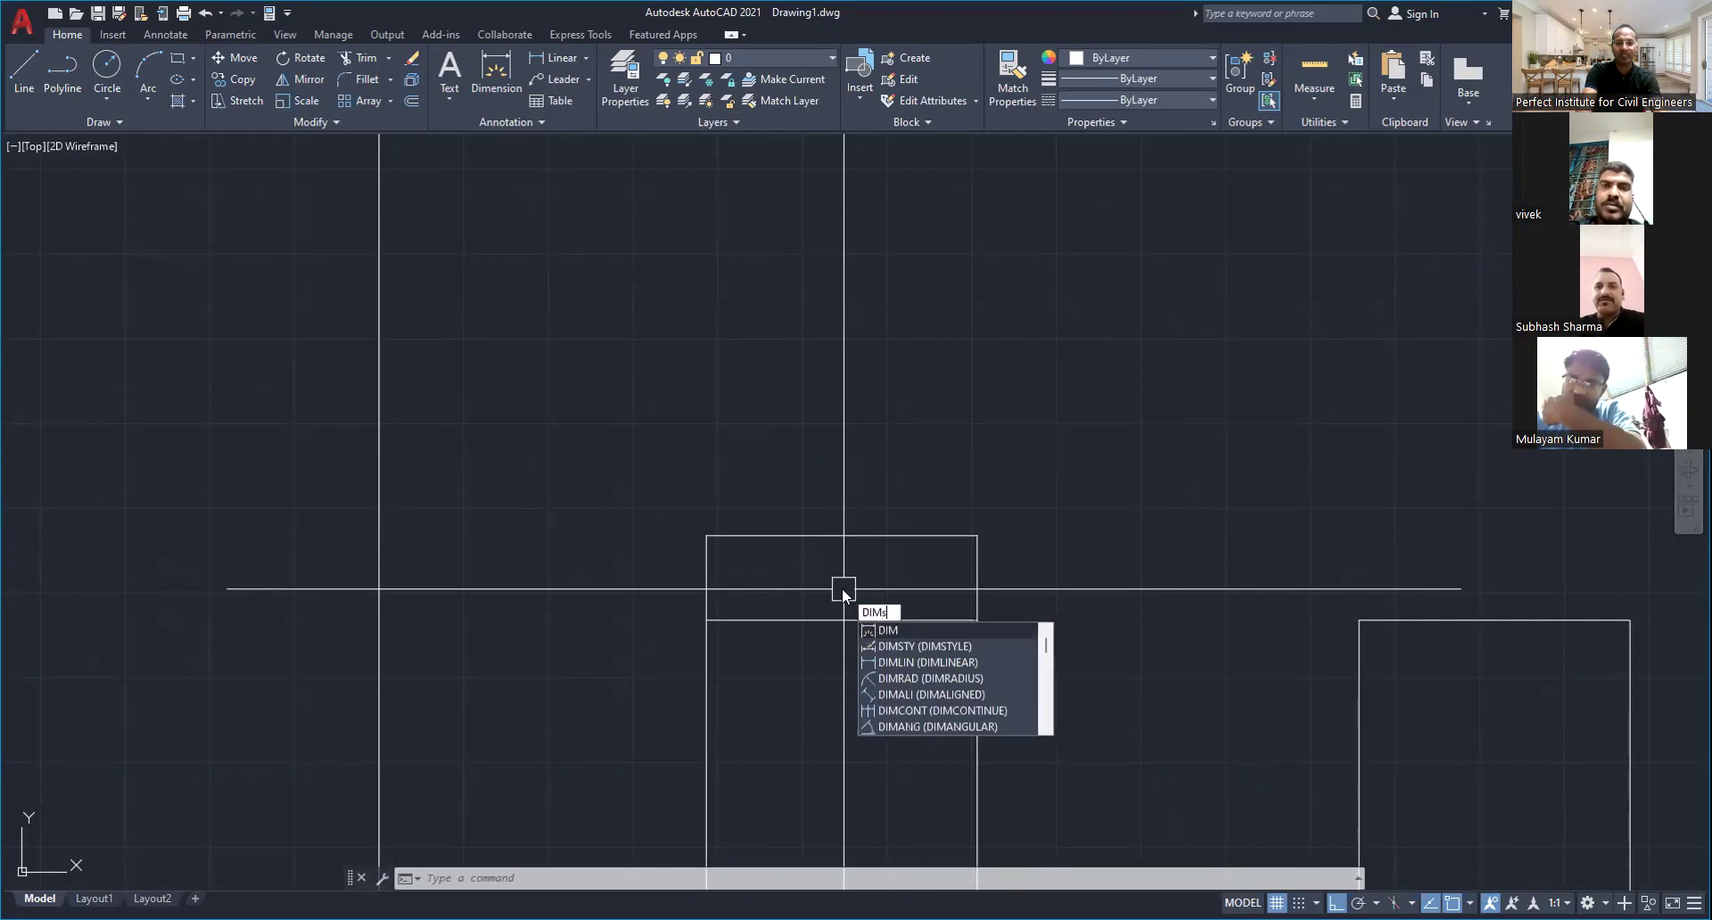
{"action": "type", "text": "tryle"}
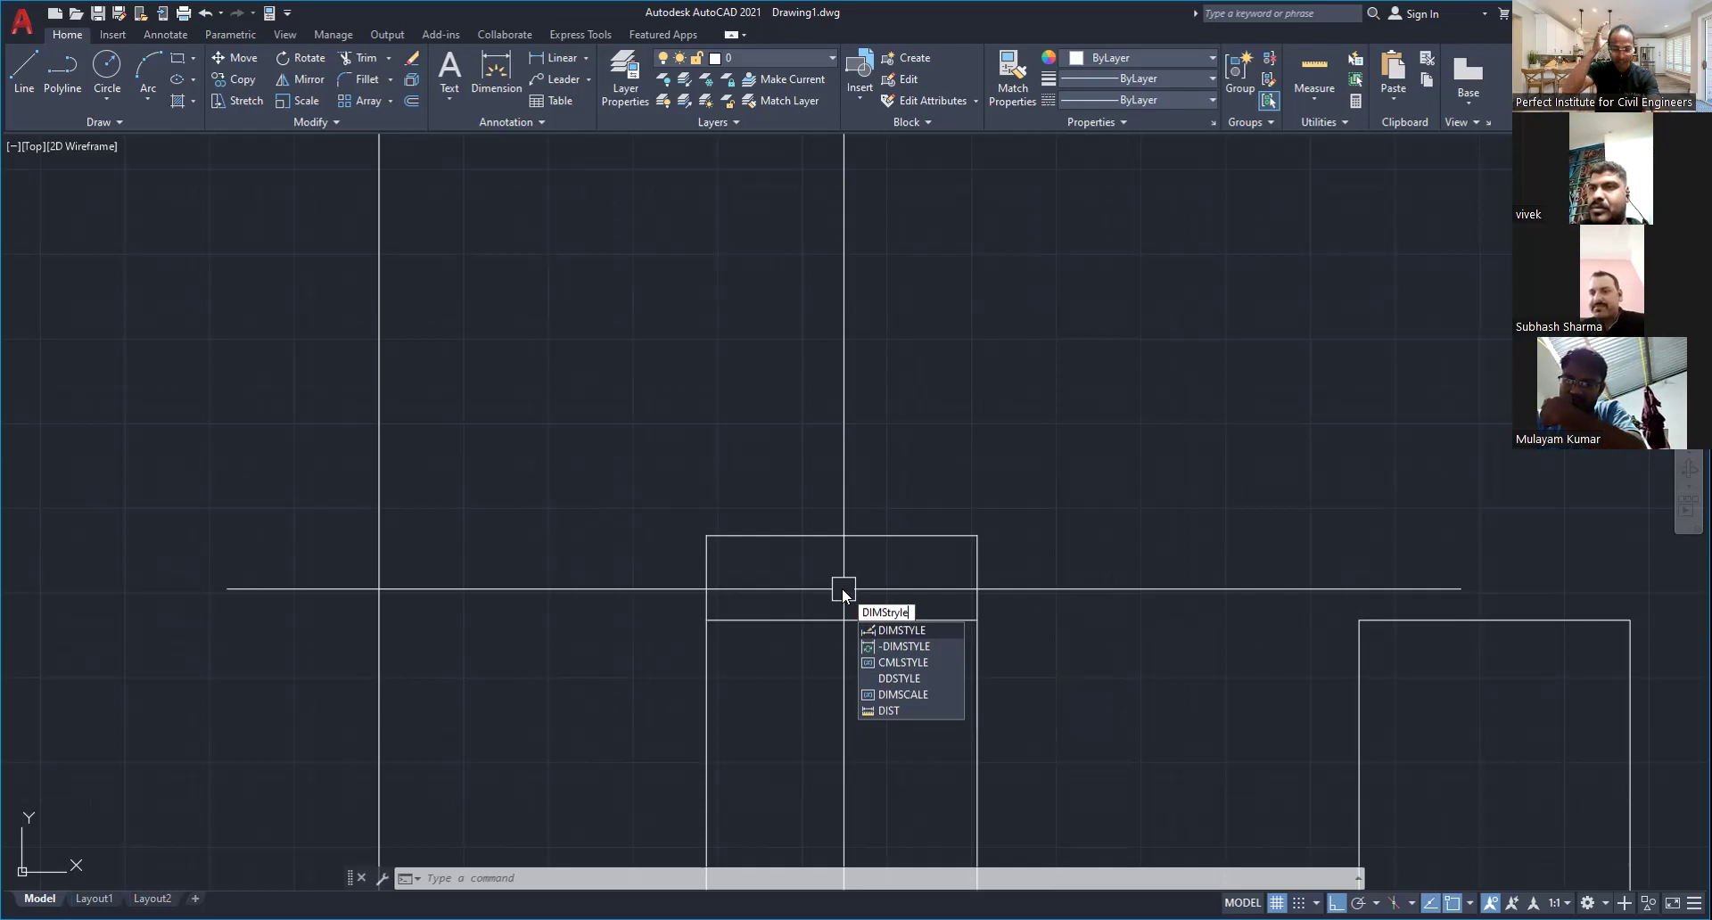
{"action": "key", "text": "Return"}
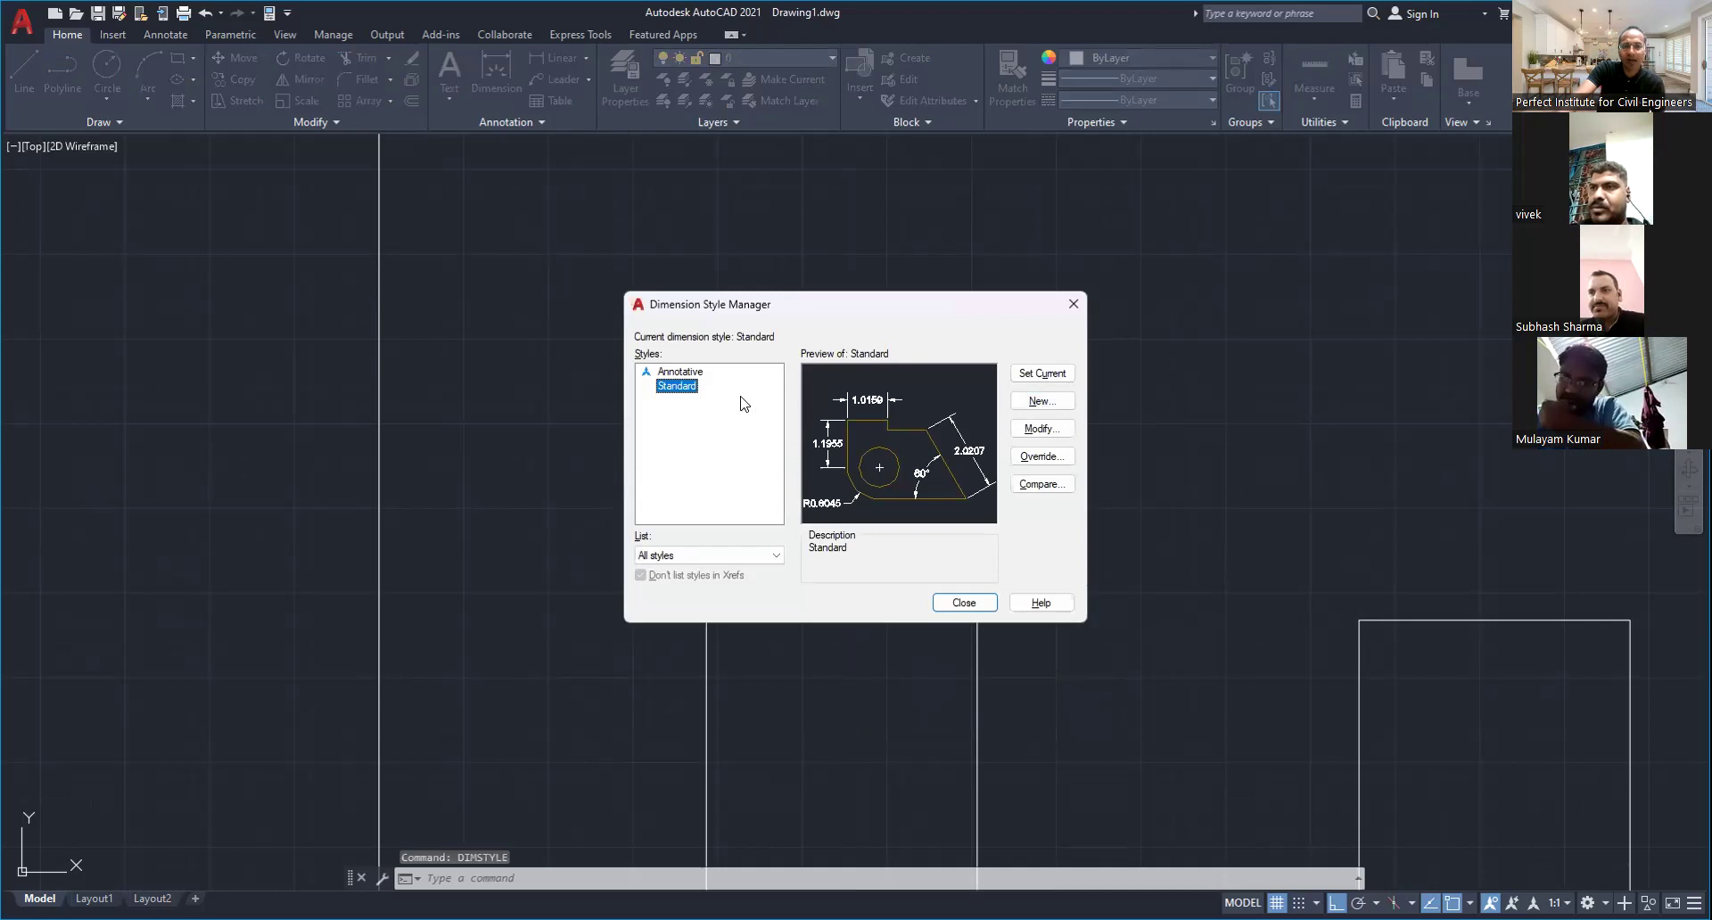
{"action": "left_click", "coordinate": [1066, 436]}
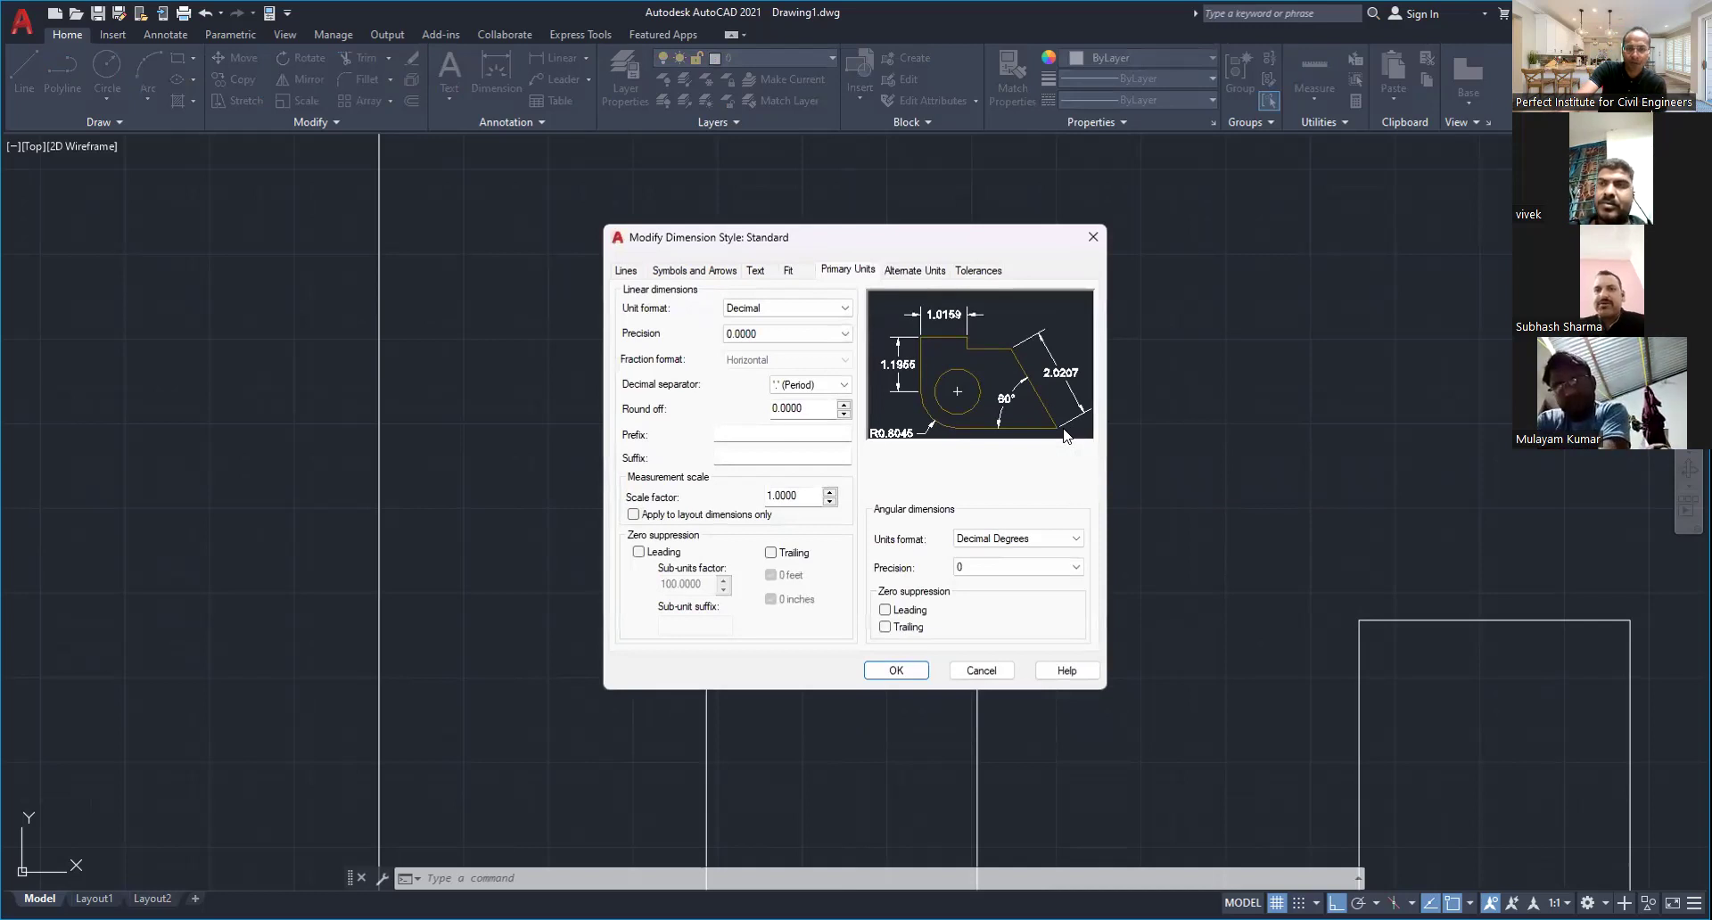
{"action": "left_click", "coordinate": [755, 271]}
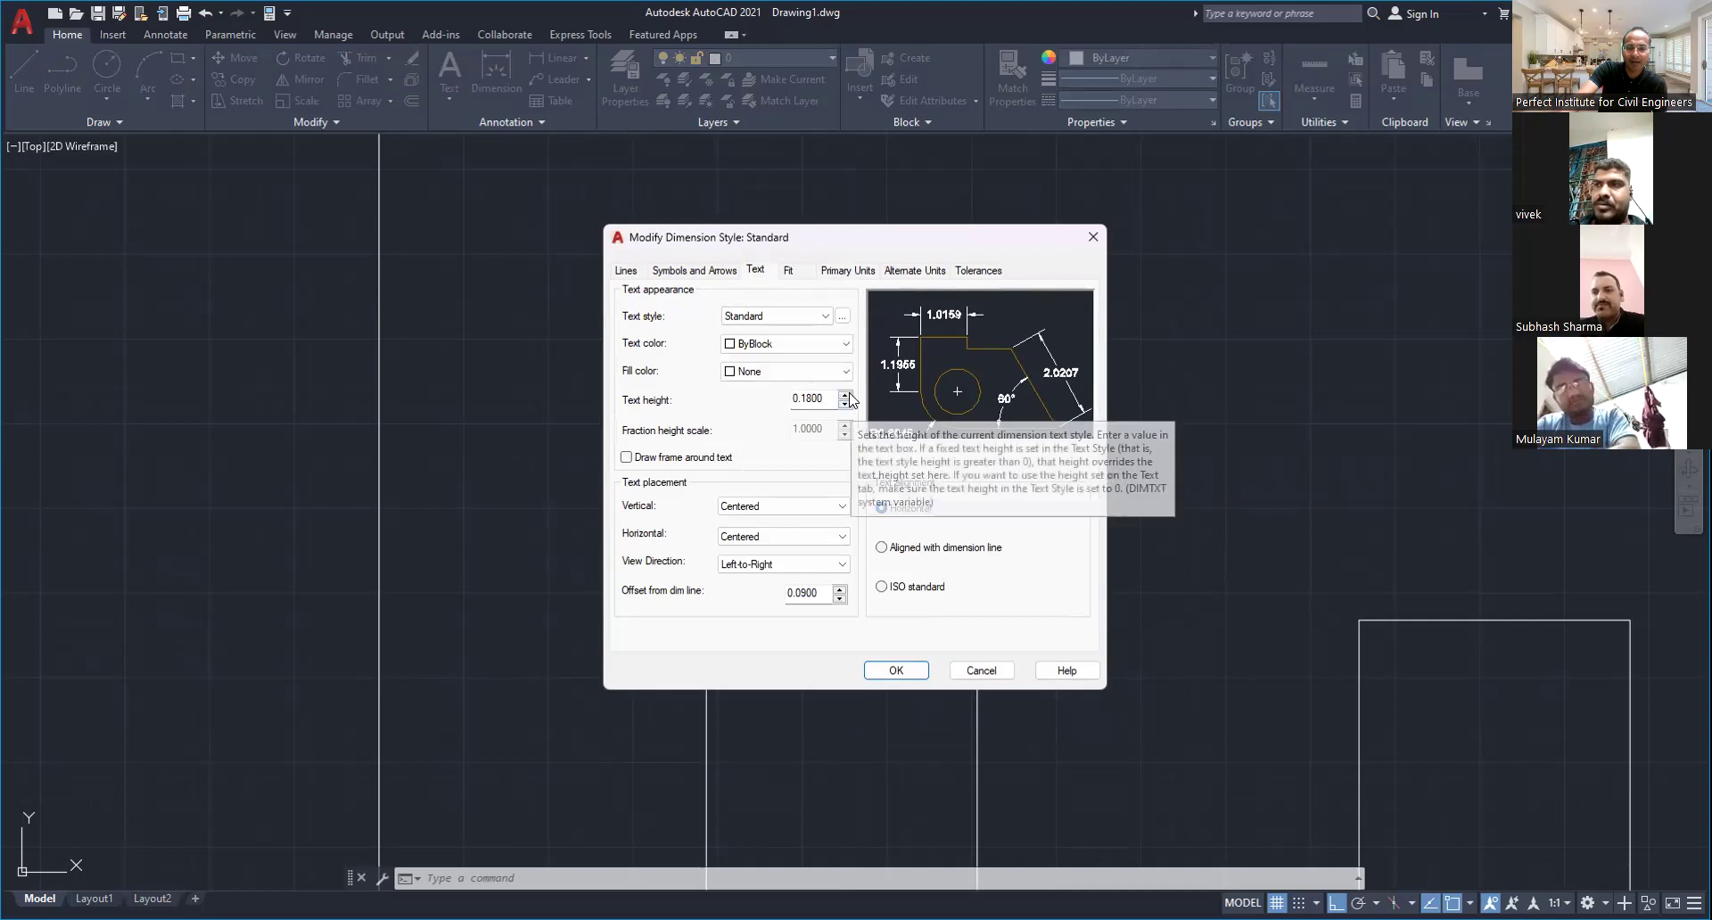
{"action": "left_click_drag", "start_coordinate": [833, 402], "coordinate": [754, 402]}
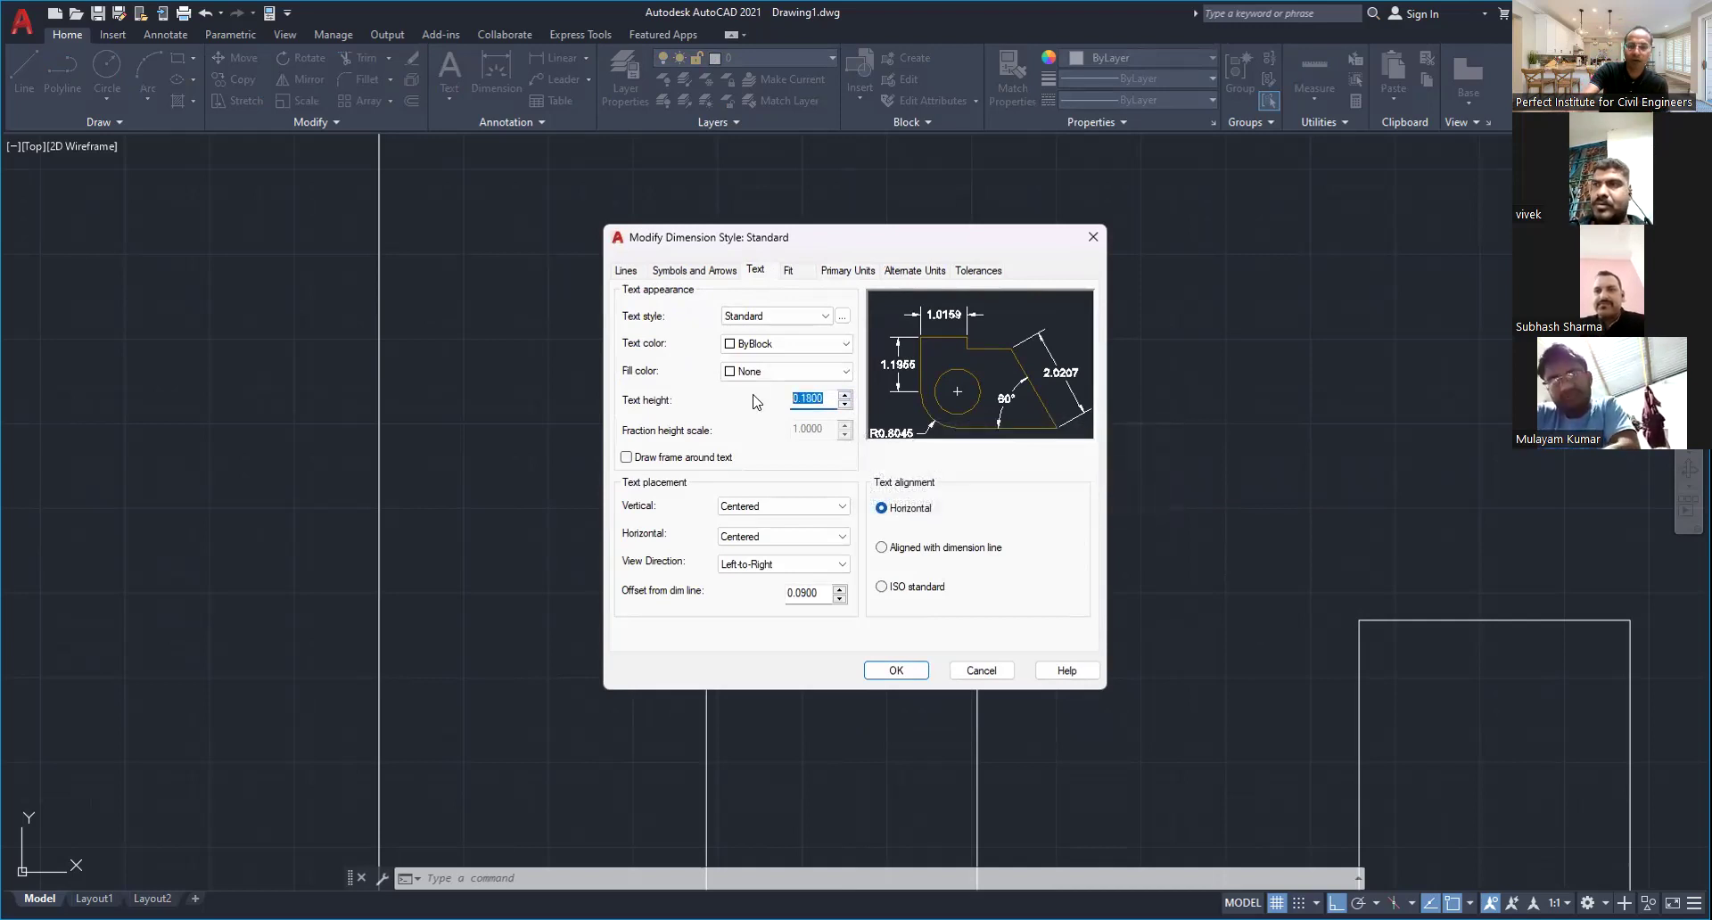
{"action": "type", "text": "1"}
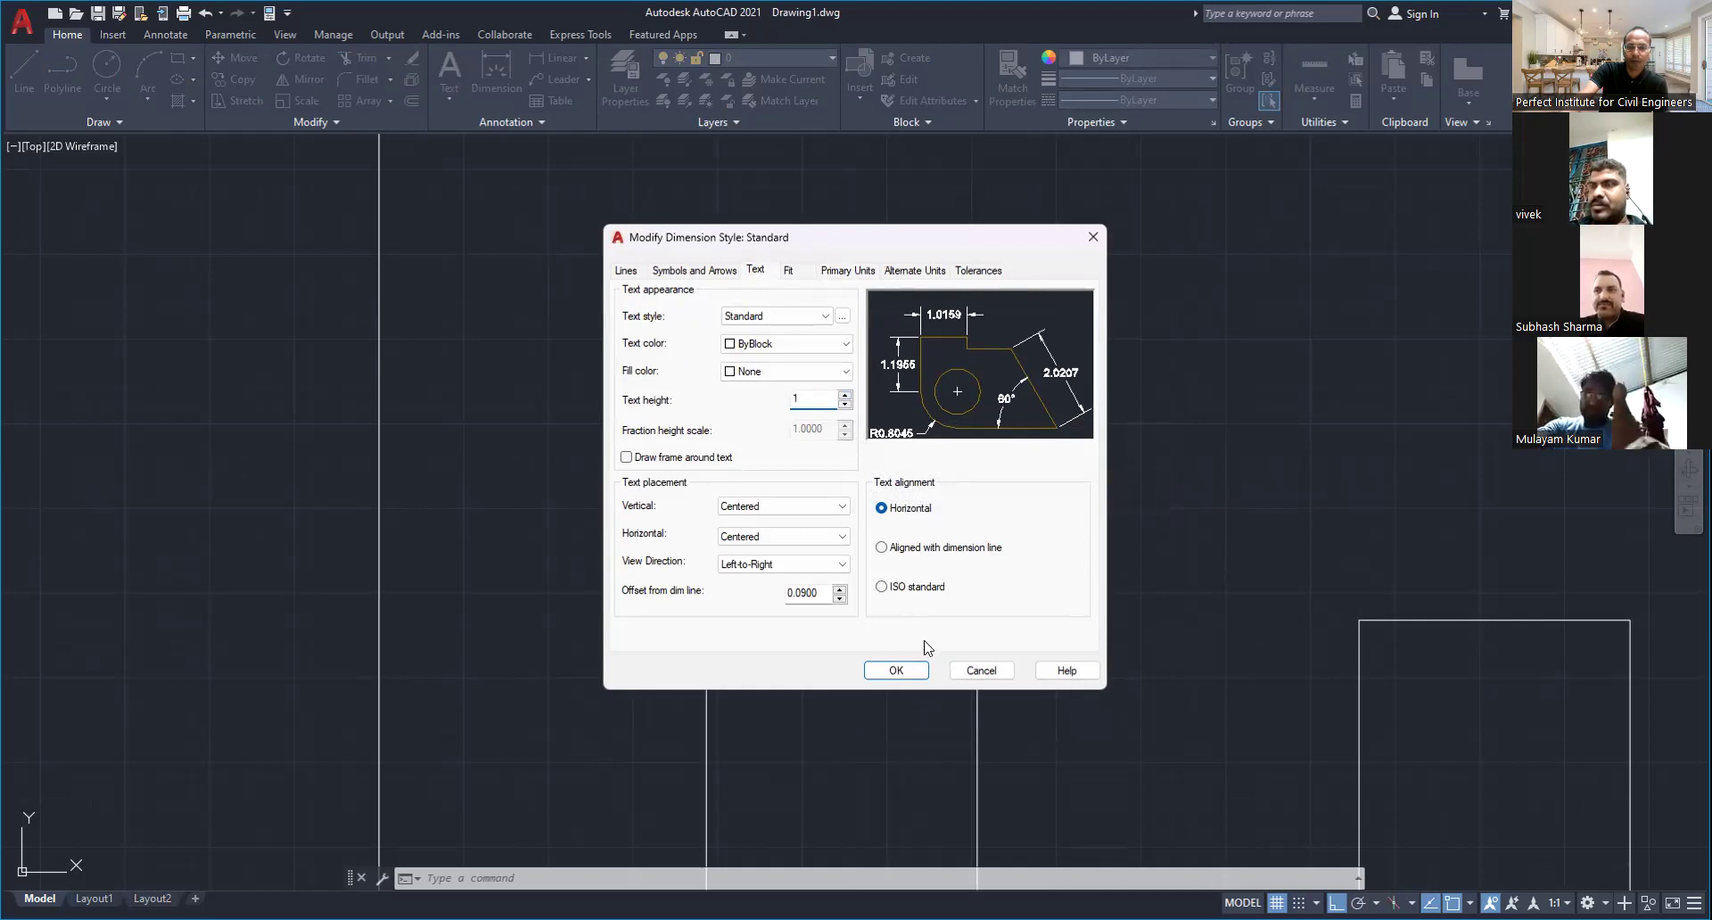
{"action": "left_click", "coordinate": [911, 676]}
{"action": "left_click", "coordinate": [911, 679]}
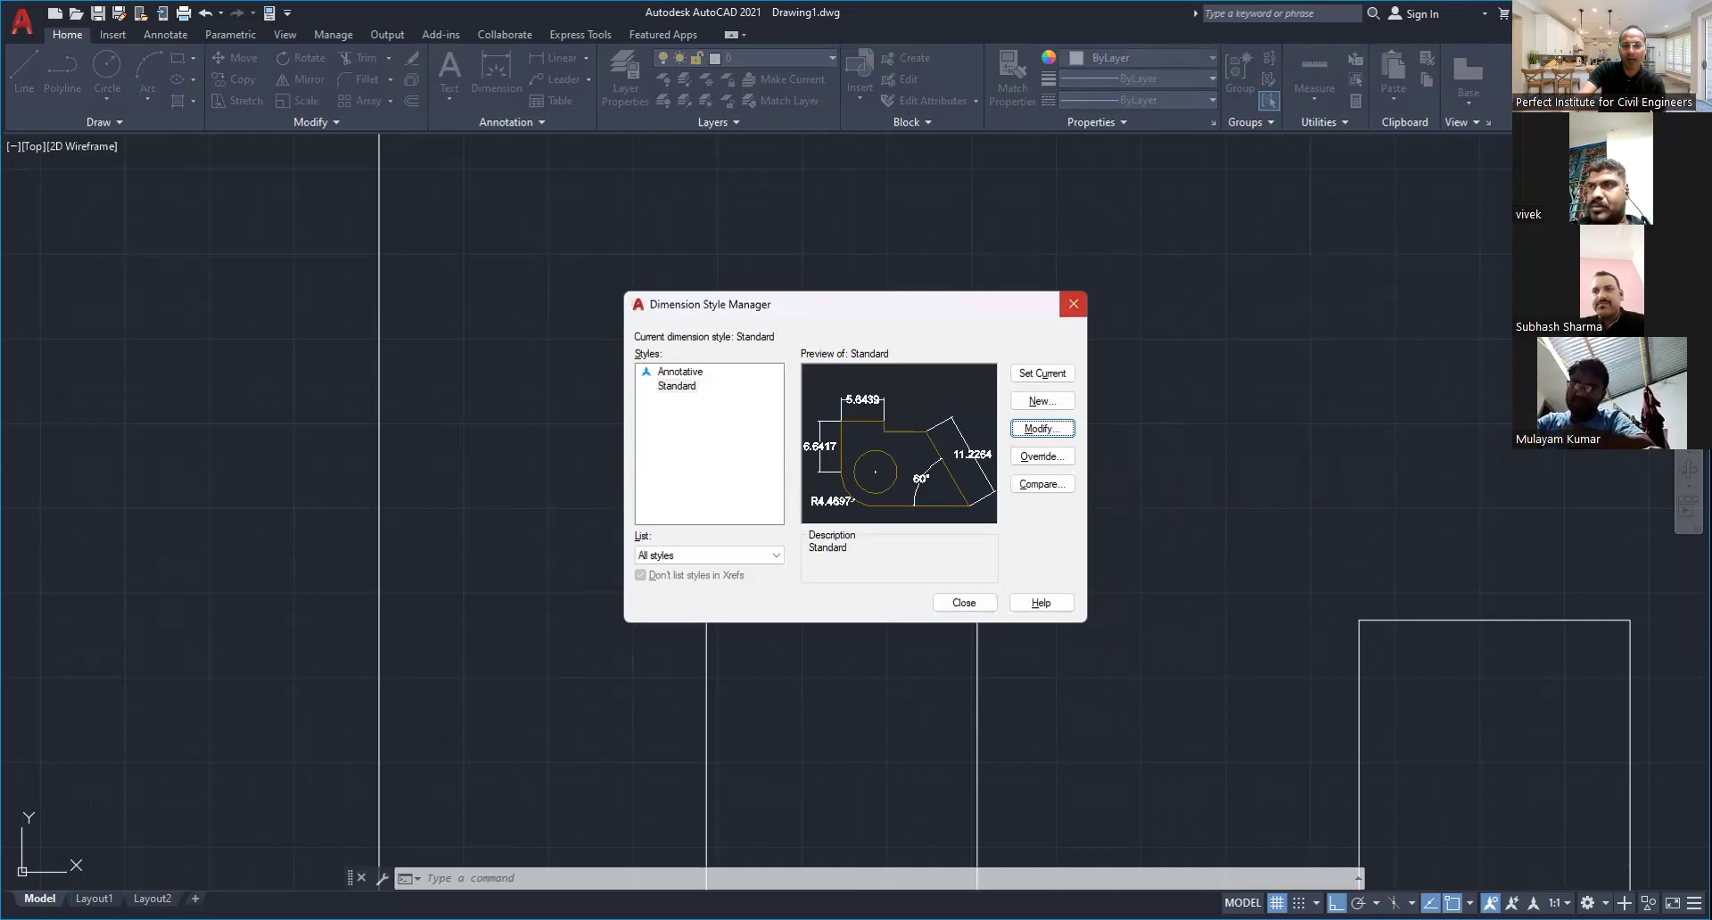
{"action": "left_click", "coordinate": [1073, 304]}
{"action": "scroll", "coordinate": [837, 450], "scroll_direction": "up", "scroll_amount": 3}
{"action": "key", "text": "Escape"}
{"action": "key", "text": "Escape"}
{"action": "key", "text": "Escape"}
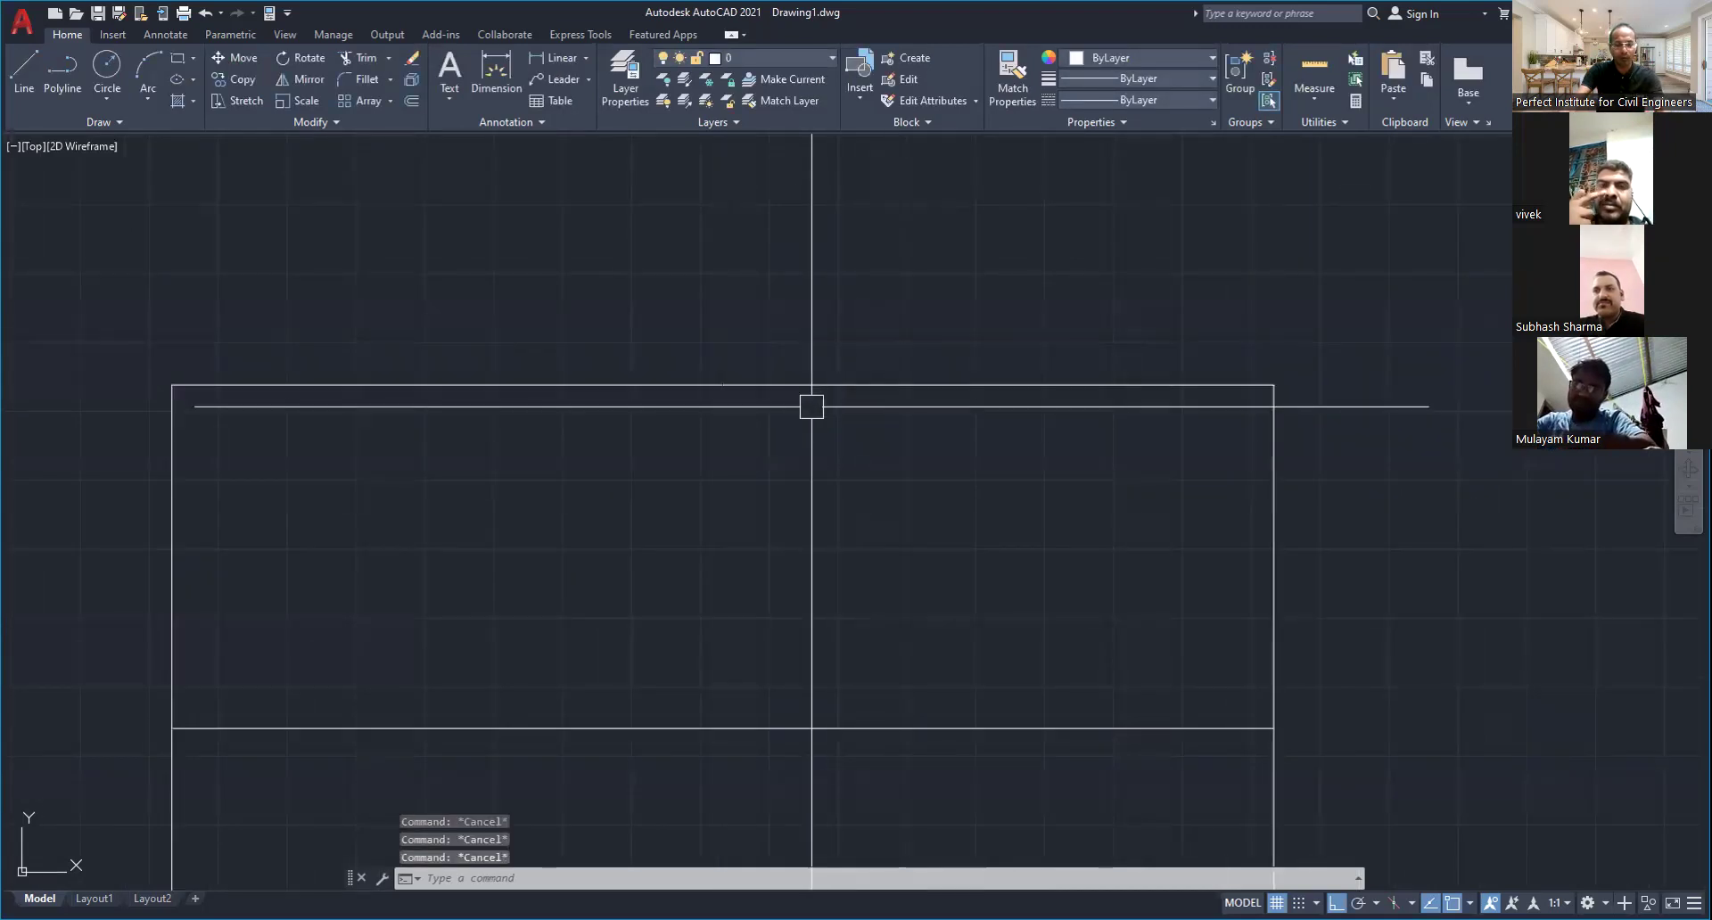
Set the Standard dimension style's text height to 1000 and check the dimension text above the left square
{"action": "type", "text": "DIMS"}
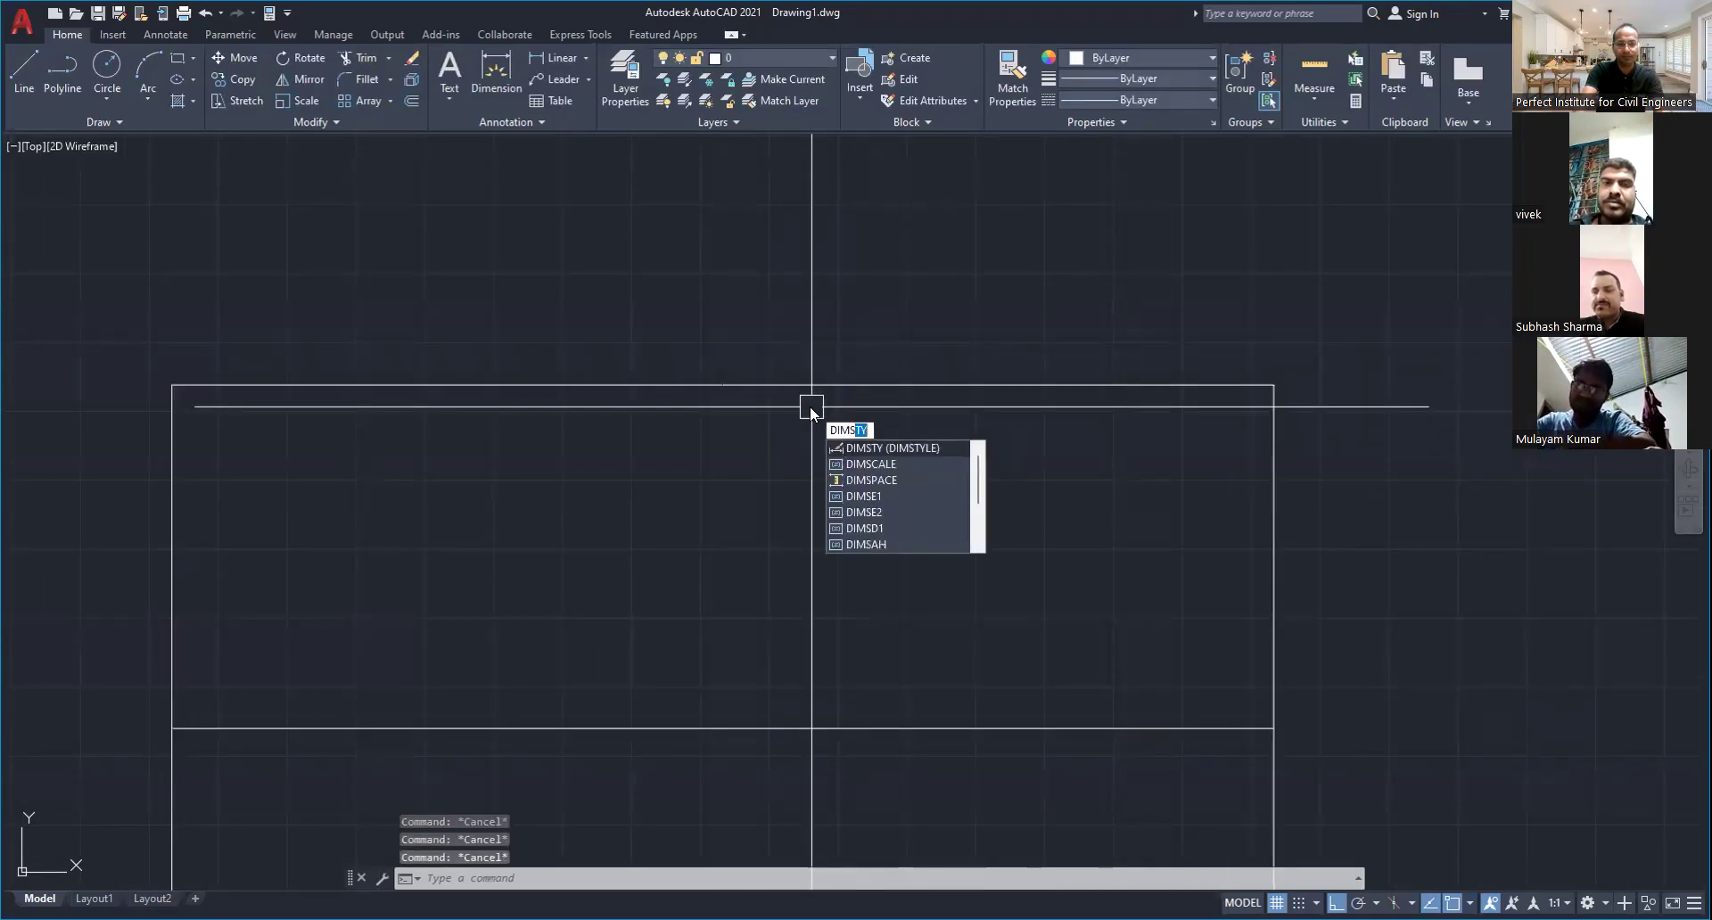
{"action": "key", "text": "Return"}
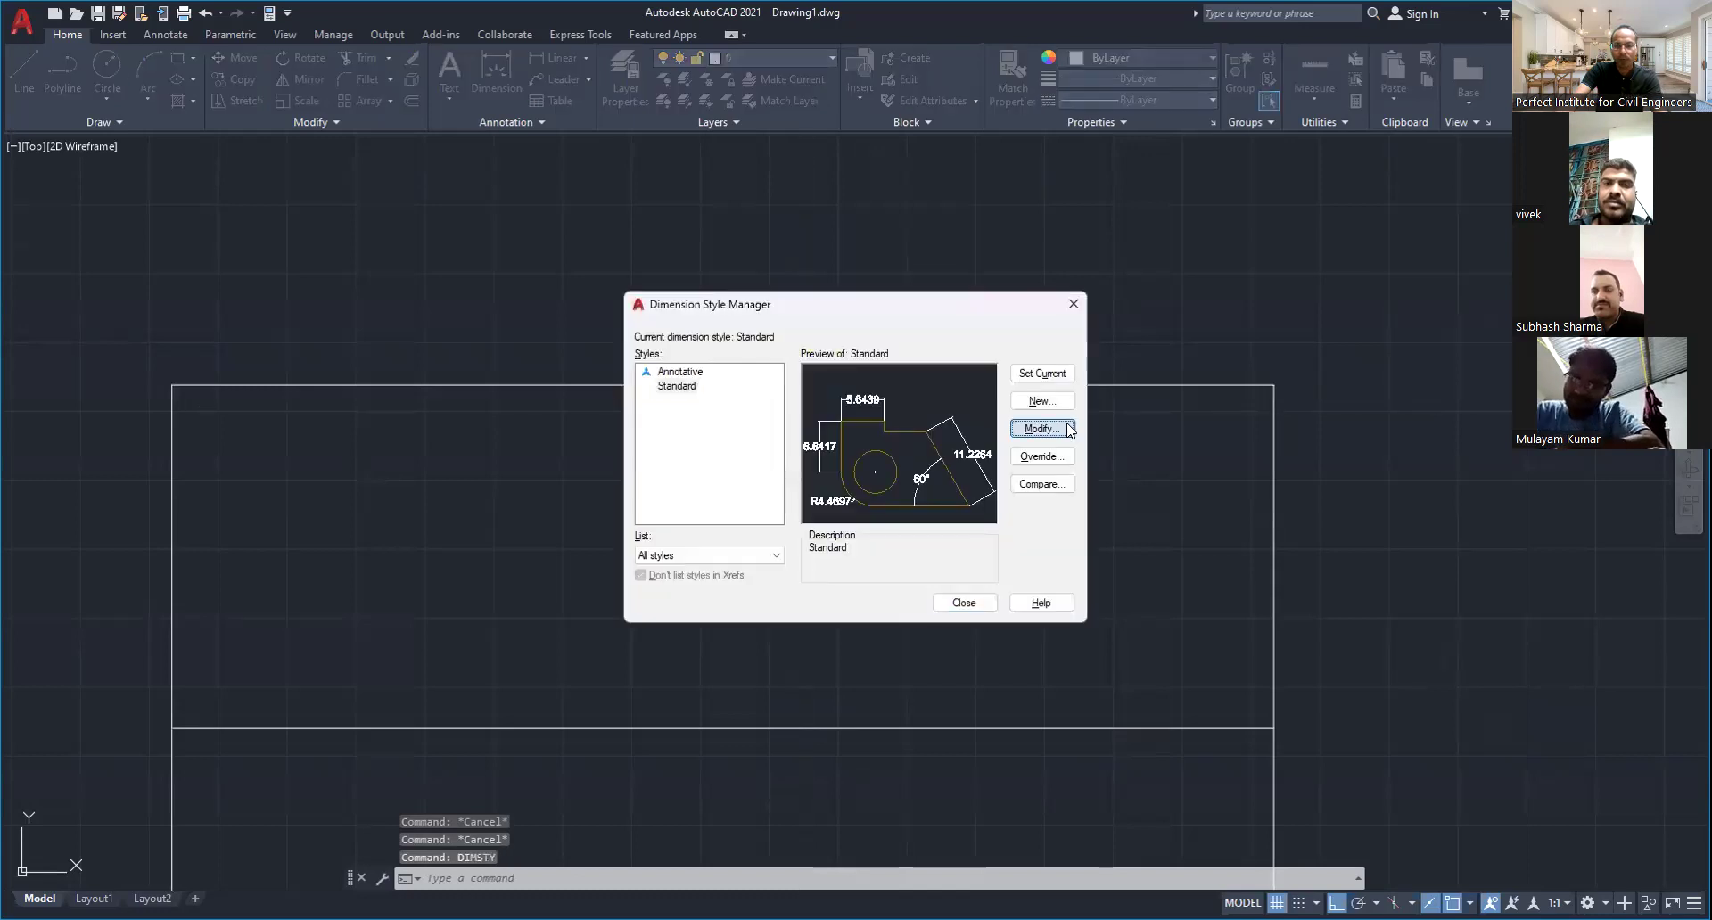
{"action": "left_click", "coordinate": [1067, 433]}
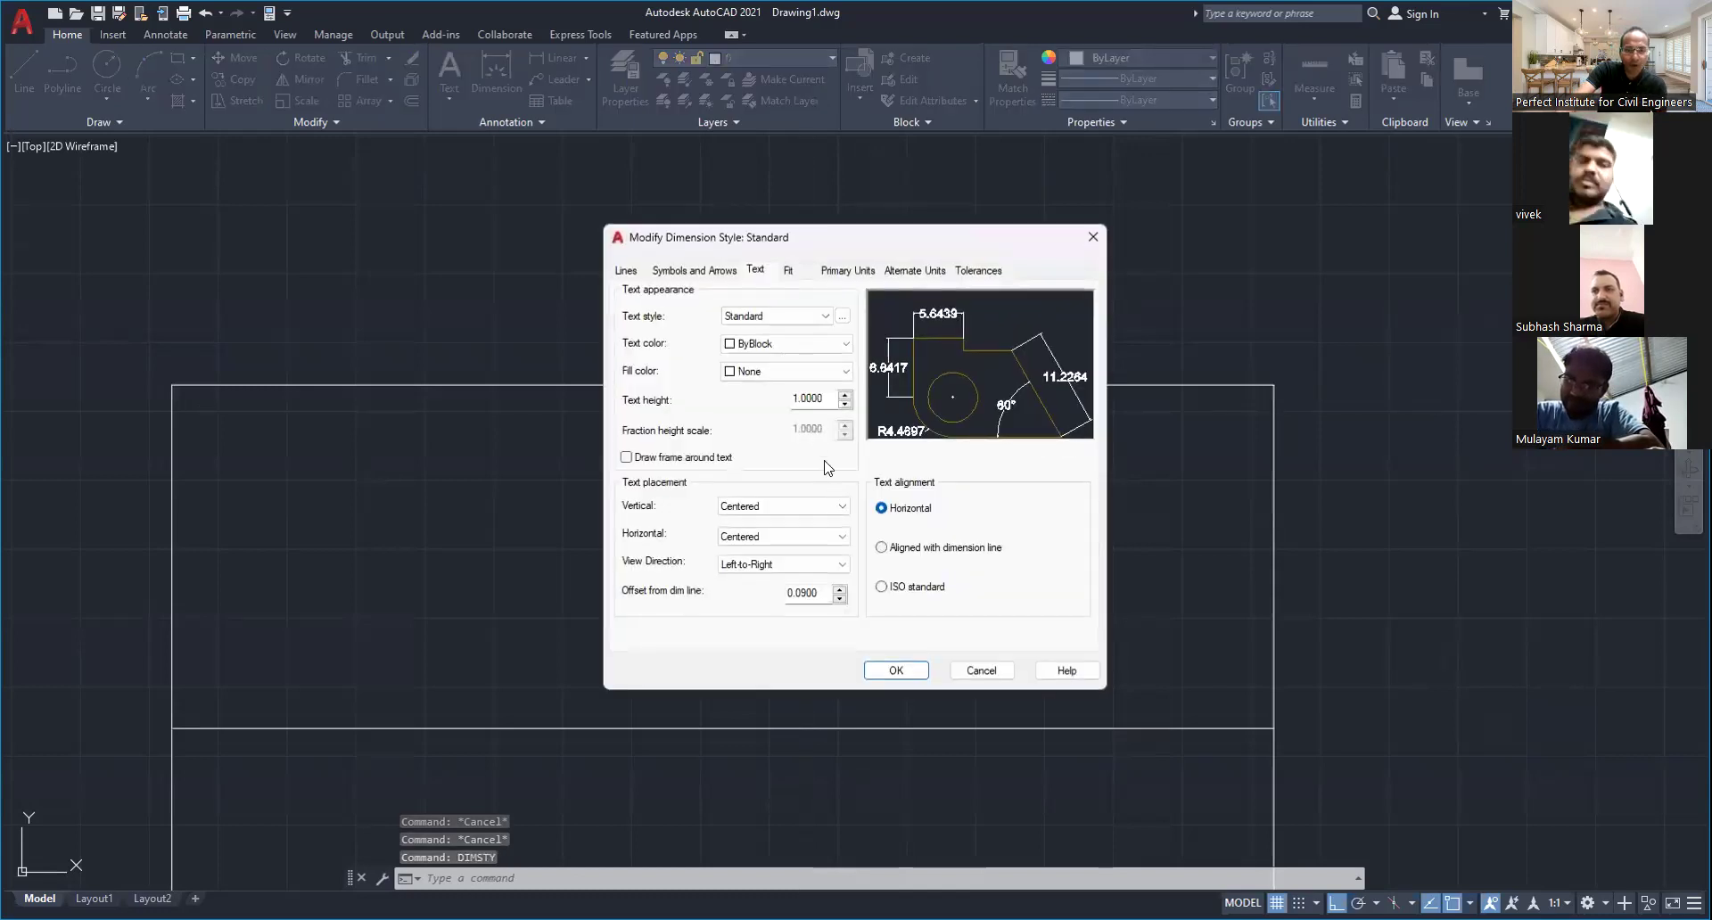
{"action": "double_click", "coordinate": [810, 396]}
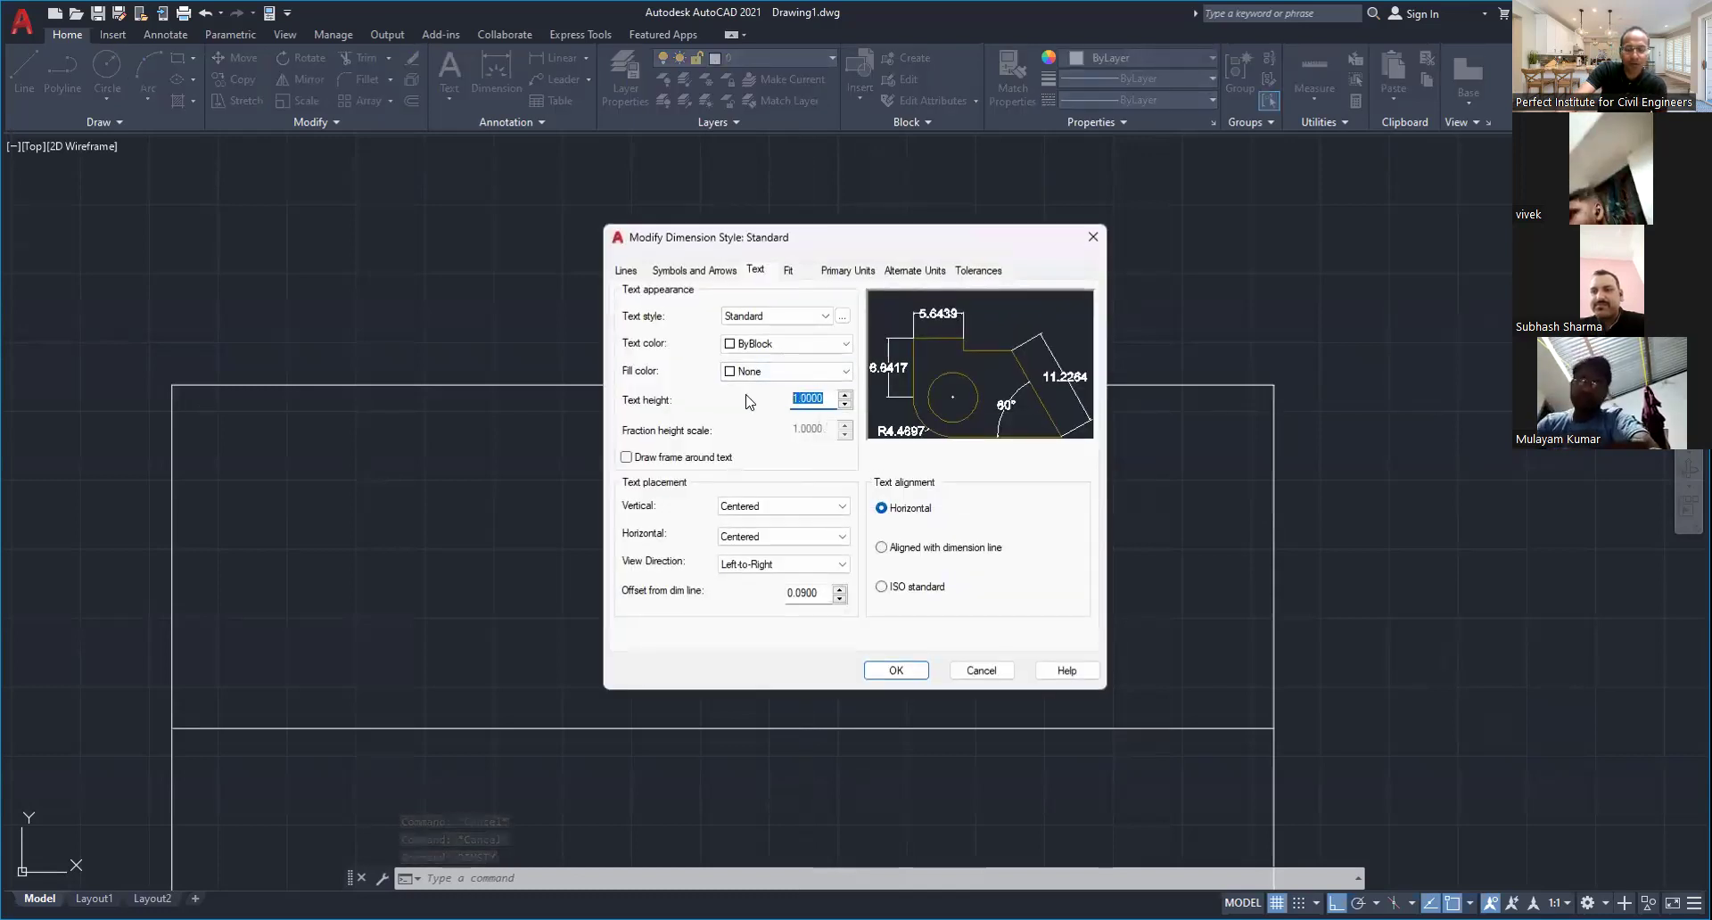
{"action": "type", "text": "10"}
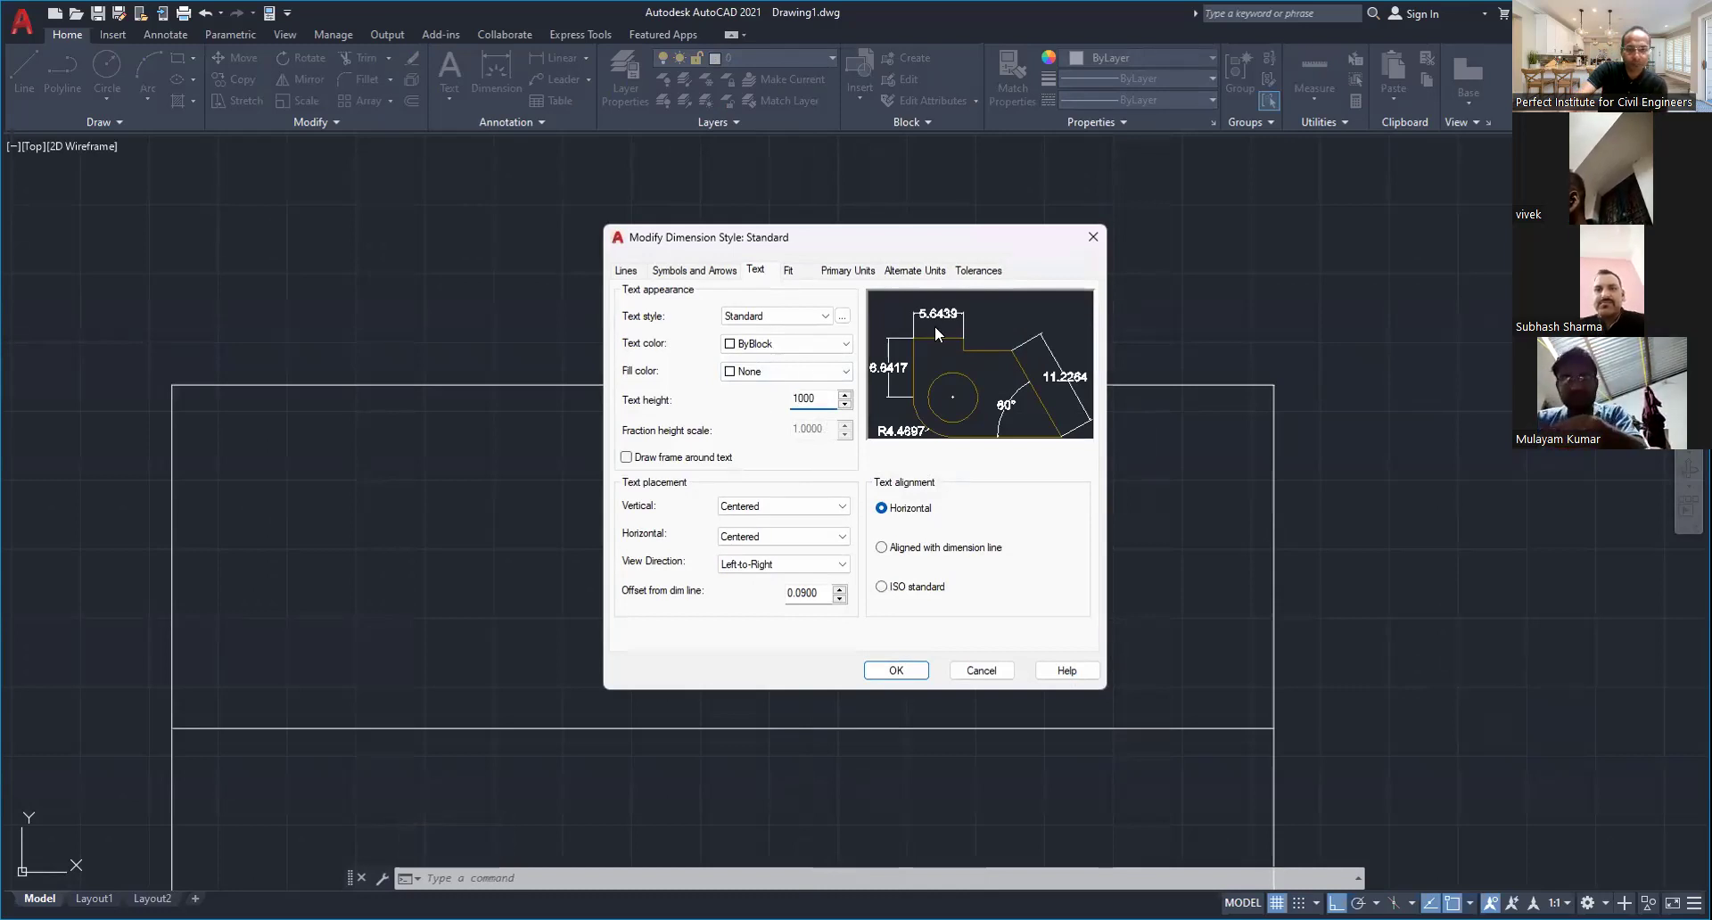
{"action": "left_click", "coordinate": [897, 670]}
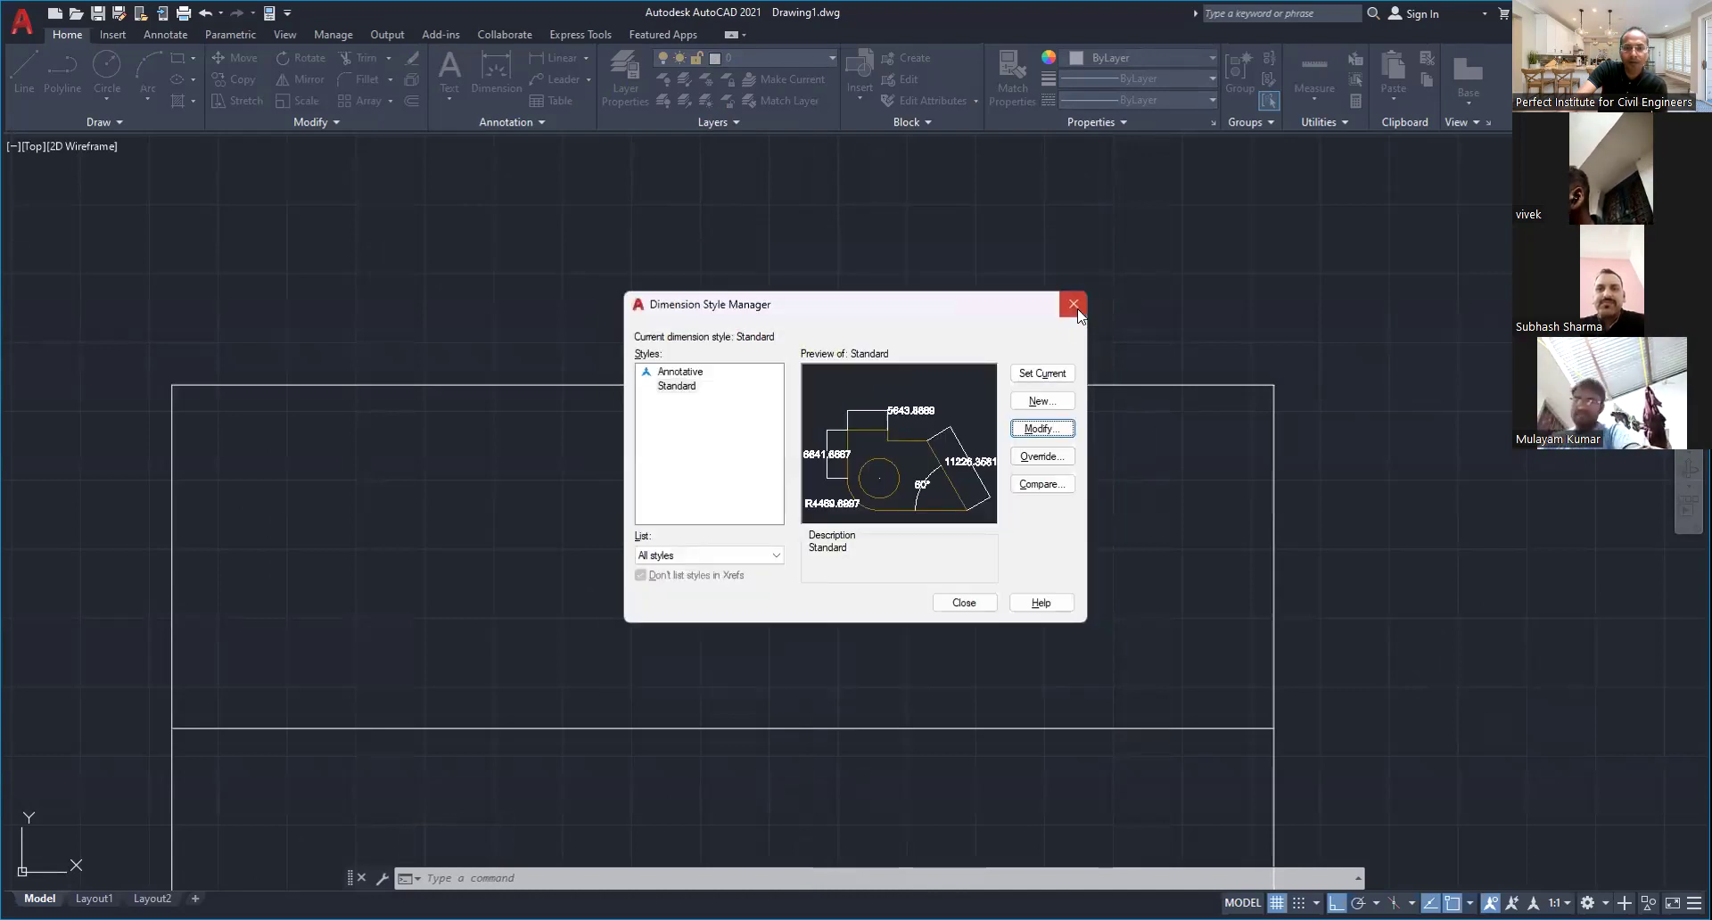
{"action": "left_click", "coordinate": [967, 604]}
{"action": "scroll", "coordinate": [881, 459], "scroll_direction": "down", "scroll_amount": 2}
{"action": "scroll", "coordinate": [975, 485], "scroll_direction": "down", "scroll_amount": 3}
{"action": "mouse_move", "coordinate": [975, 485]}
{"action": "middle_mouse_down"}
{"action": "mouse_move", "coordinate": [913, 523]}
{"action": "mouse_move", "coordinate": [841, 512]}
{"action": "middle_mouse_up"}
{"action": "scroll", "coordinate": [1040, 446], "scroll_direction": "up", "scroll_amount": 2}
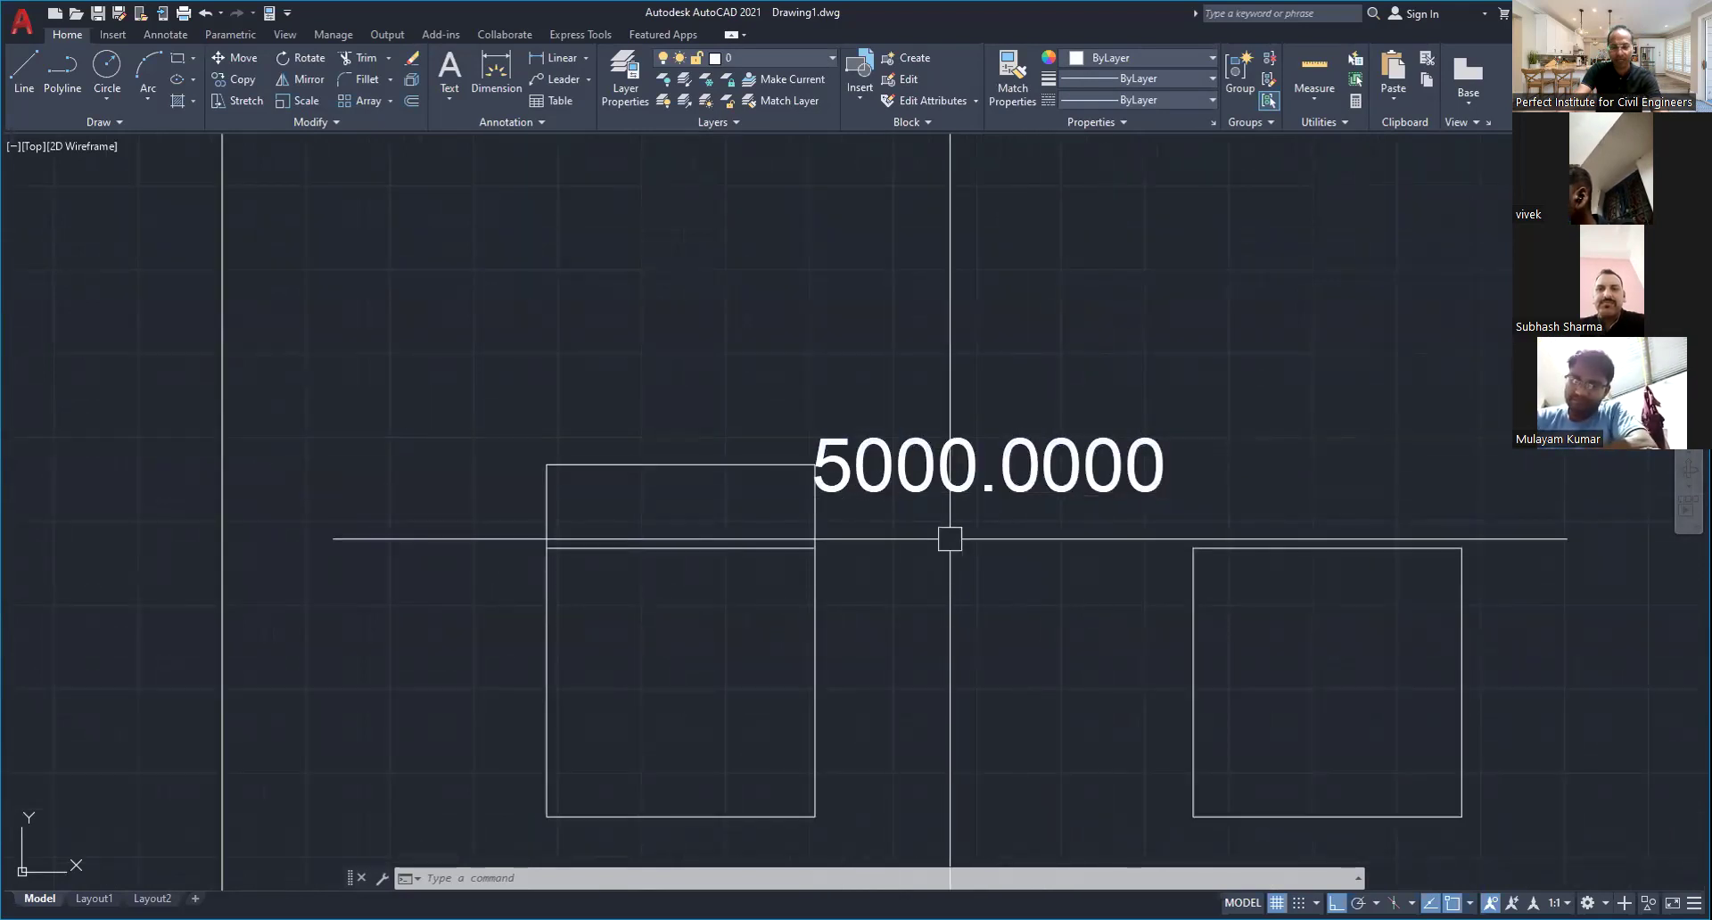
Reduce the Standard dimension style's text height to 100 and close the Dimension Style Manager
{"action": "type", "text": "DIM"}
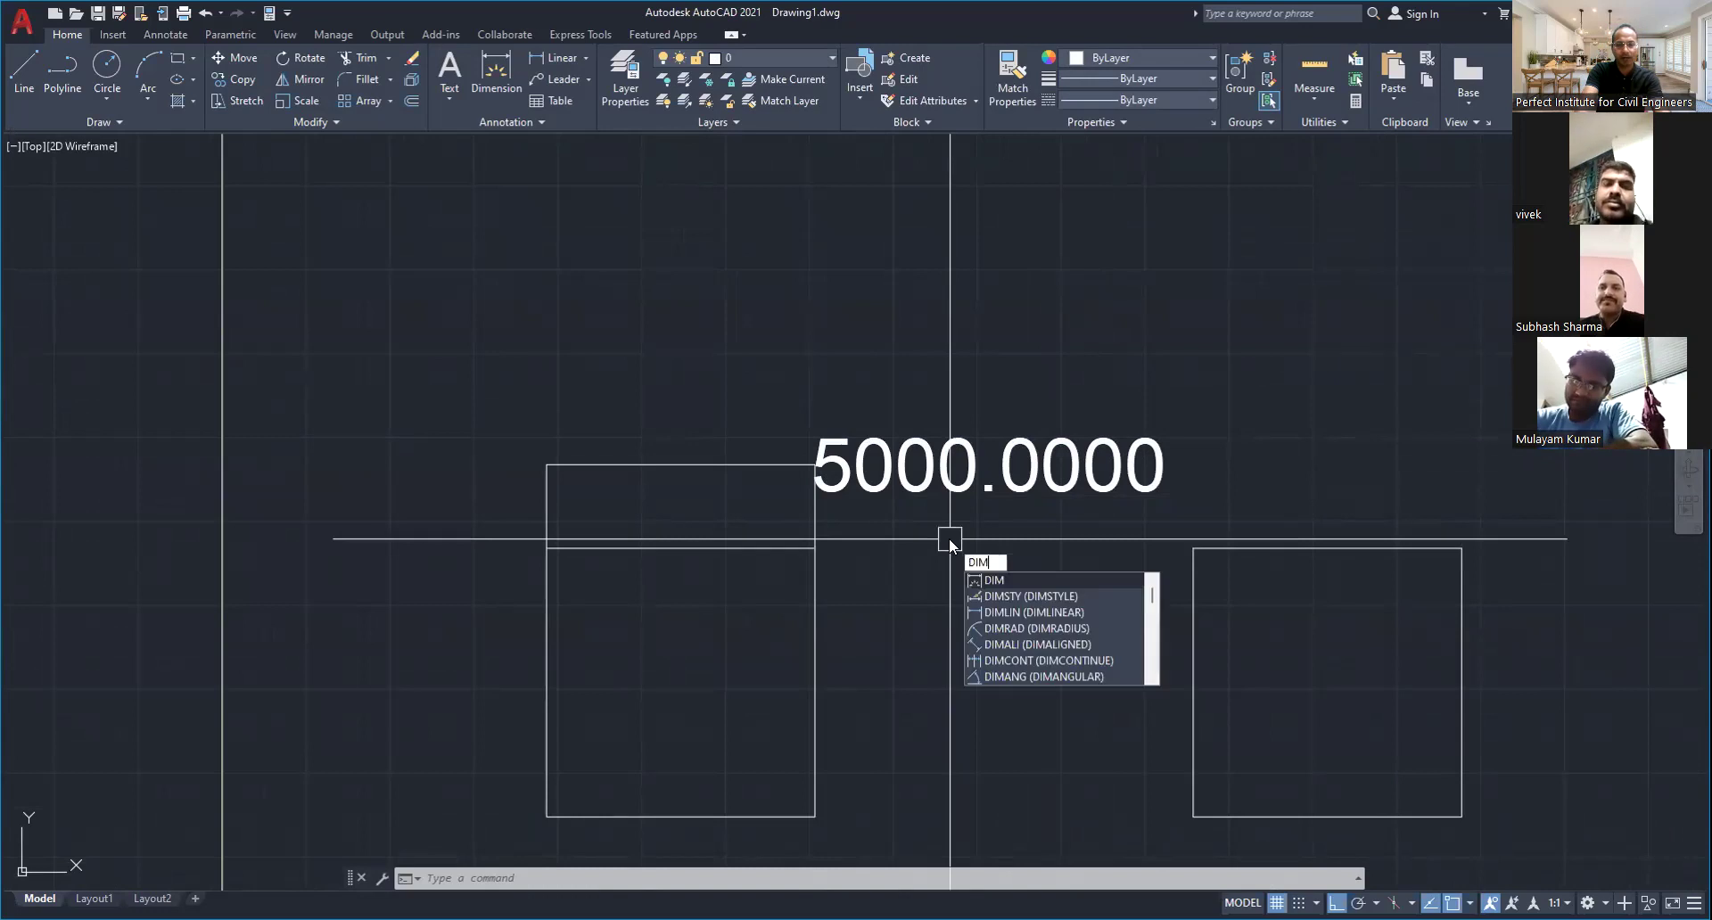
{"action": "type", "text": "STY"}
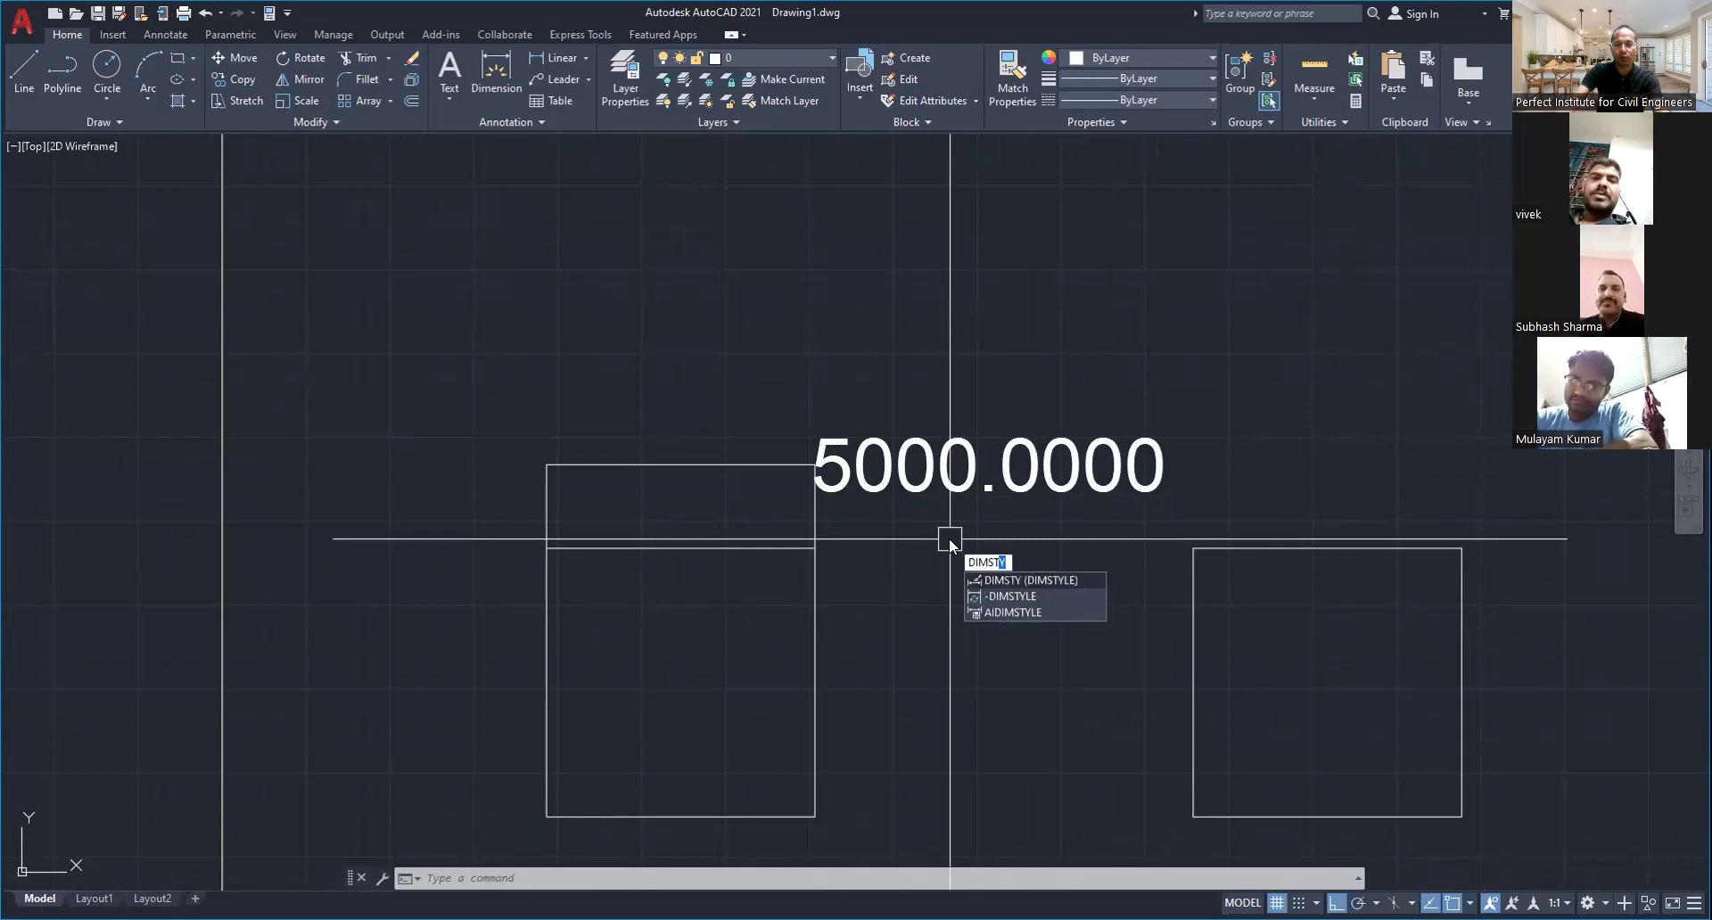
{"action": "key", "text": "Return"}
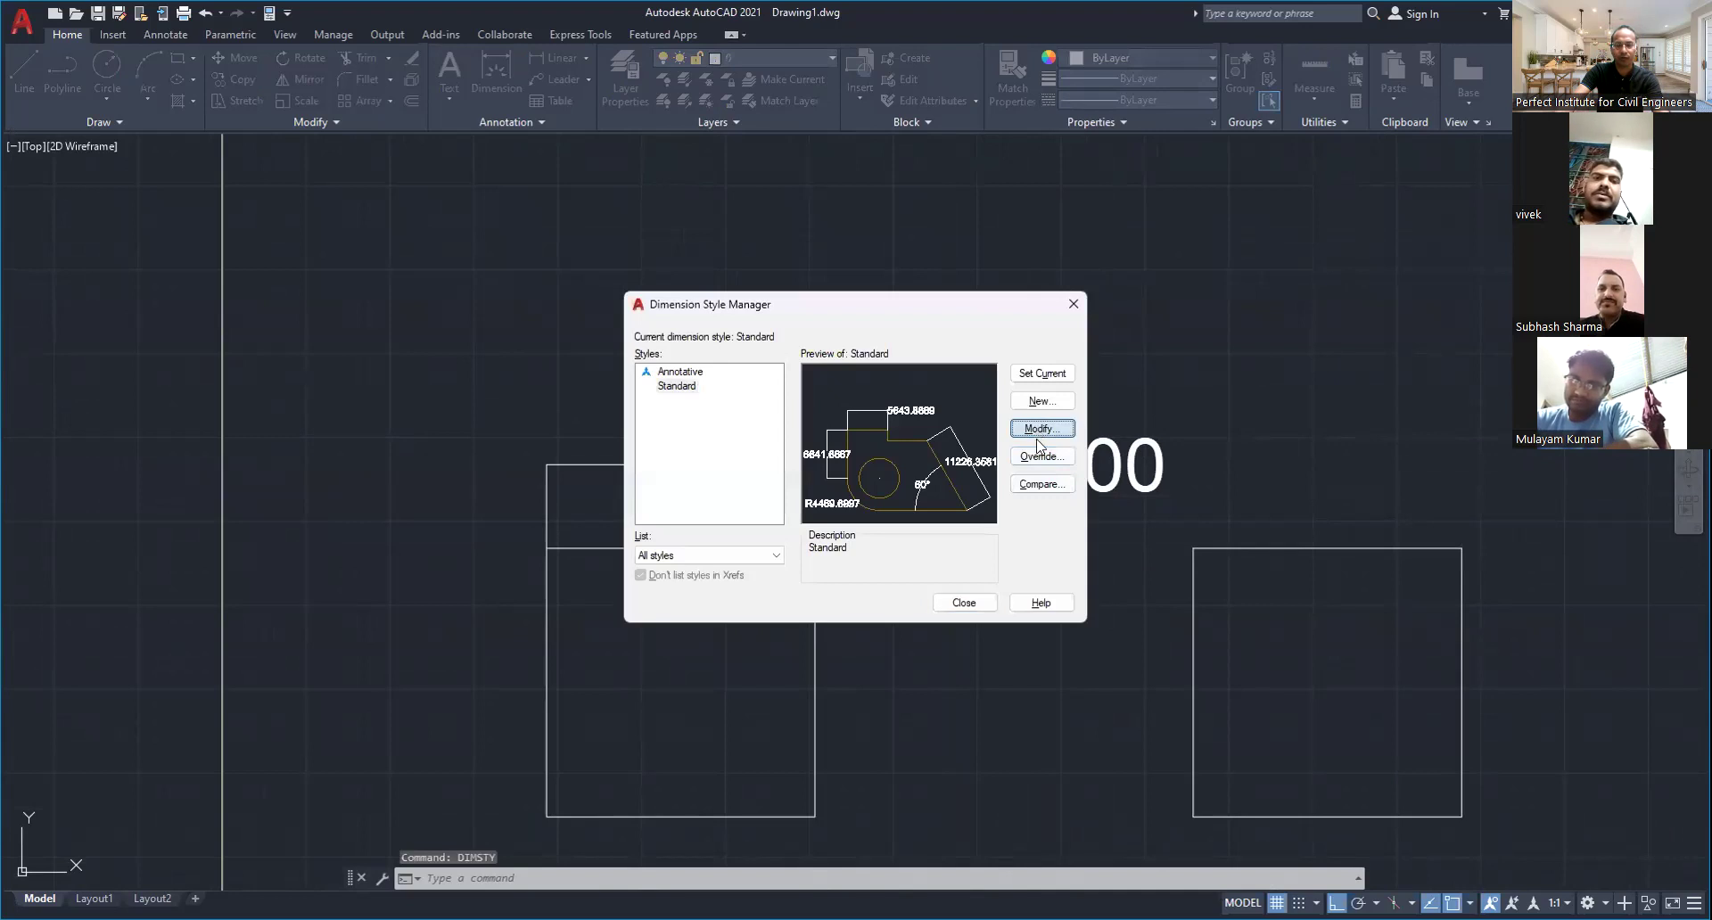
{"action": "left_click", "coordinate": [1037, 437]}
{"action": "left_click", "coordinate": [810, 398]}
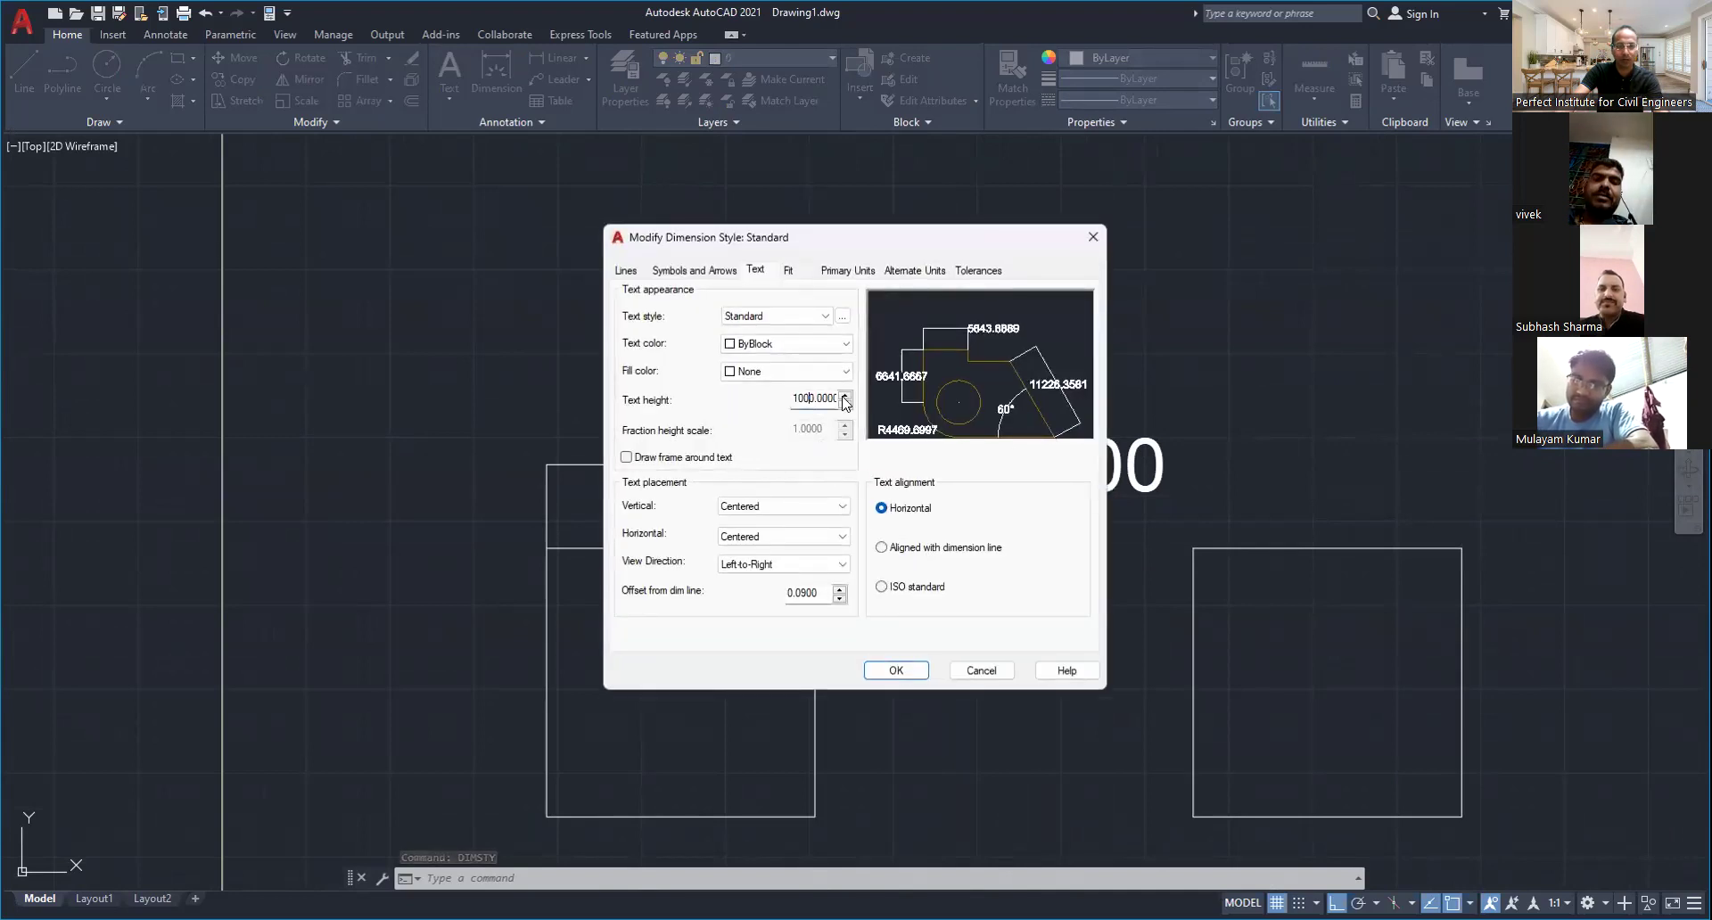
{"action": "key", "text": "BackSpace"}
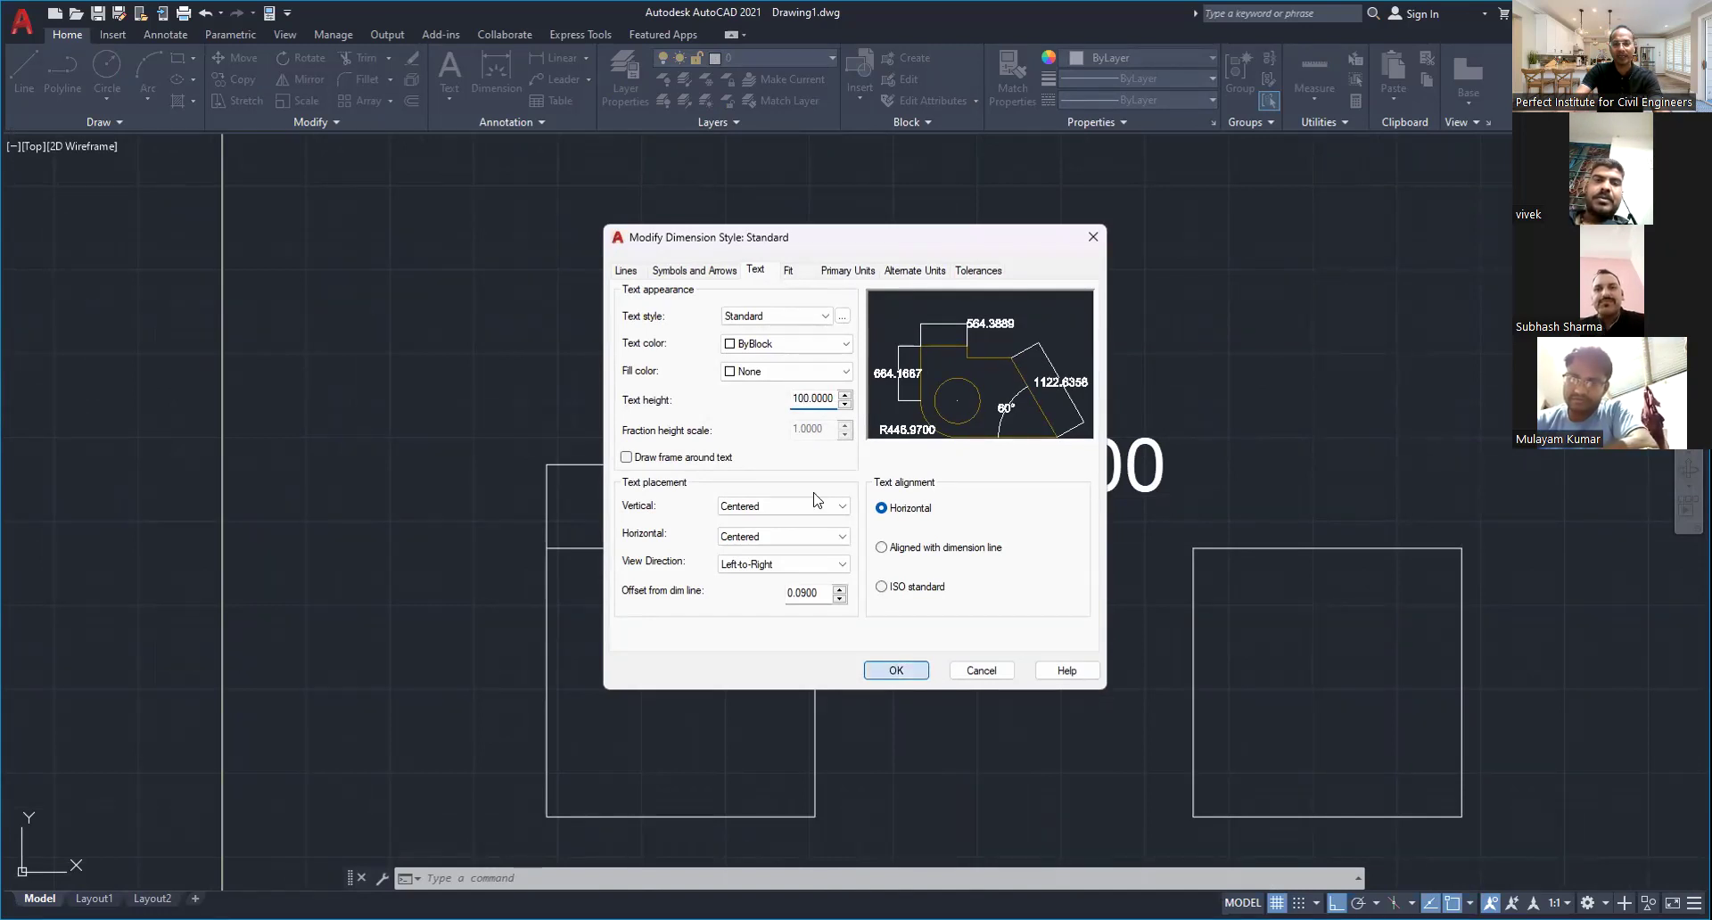
{"action": "left_click", "coordinate": [897, 671]}
{"action": "left_click", "coordinate": [967, 601]}
{"action": "scroll", "coordinate": [697, 485], "scroll_direction": "up", "scroll_amount": 5}
{"action": "scroll", "coordinate": [776, 487], "scroll_direction": "down", "scroll_amount": 2}
{"action": "key", "text": "Escape"}
{"action": "key", "text": "Escape"}
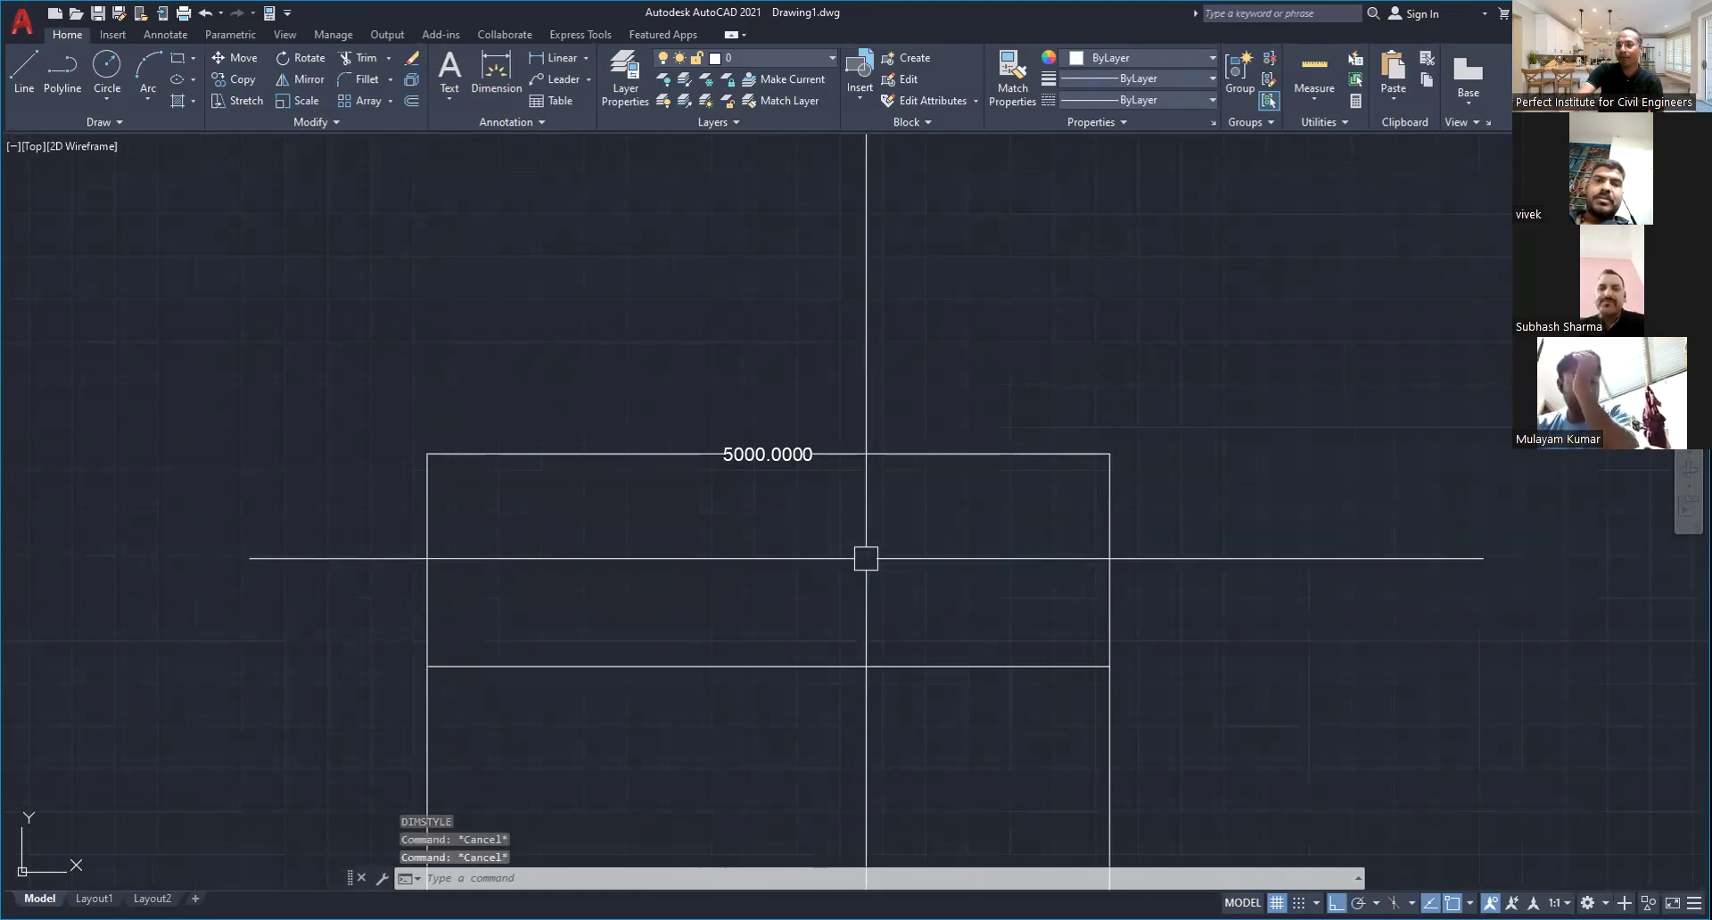
Examine the arrowhead at the right end of the 5000 dimension and compare its size with the dimension text
{"action": "scroll", "coordinate": [1106, 450], "scroll_direction": "up", "scroll_amount": 5}
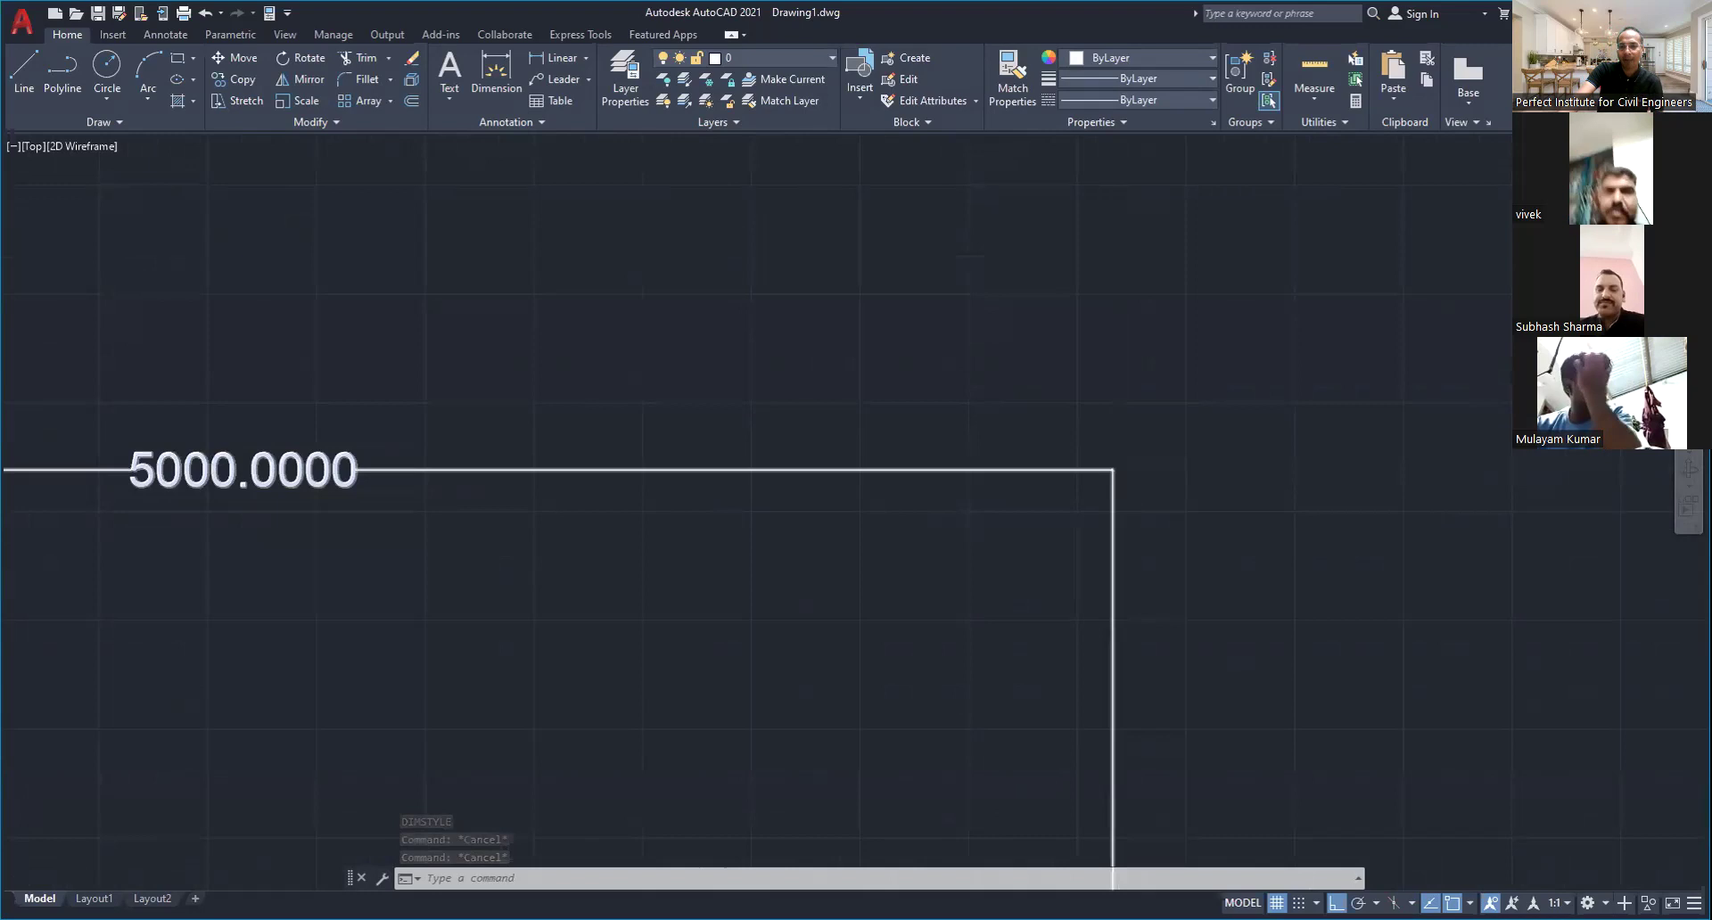
{"action": "scroll", "coordinate": [1082, 196], "scroll_direction": "up", "scroll_amount": 5}
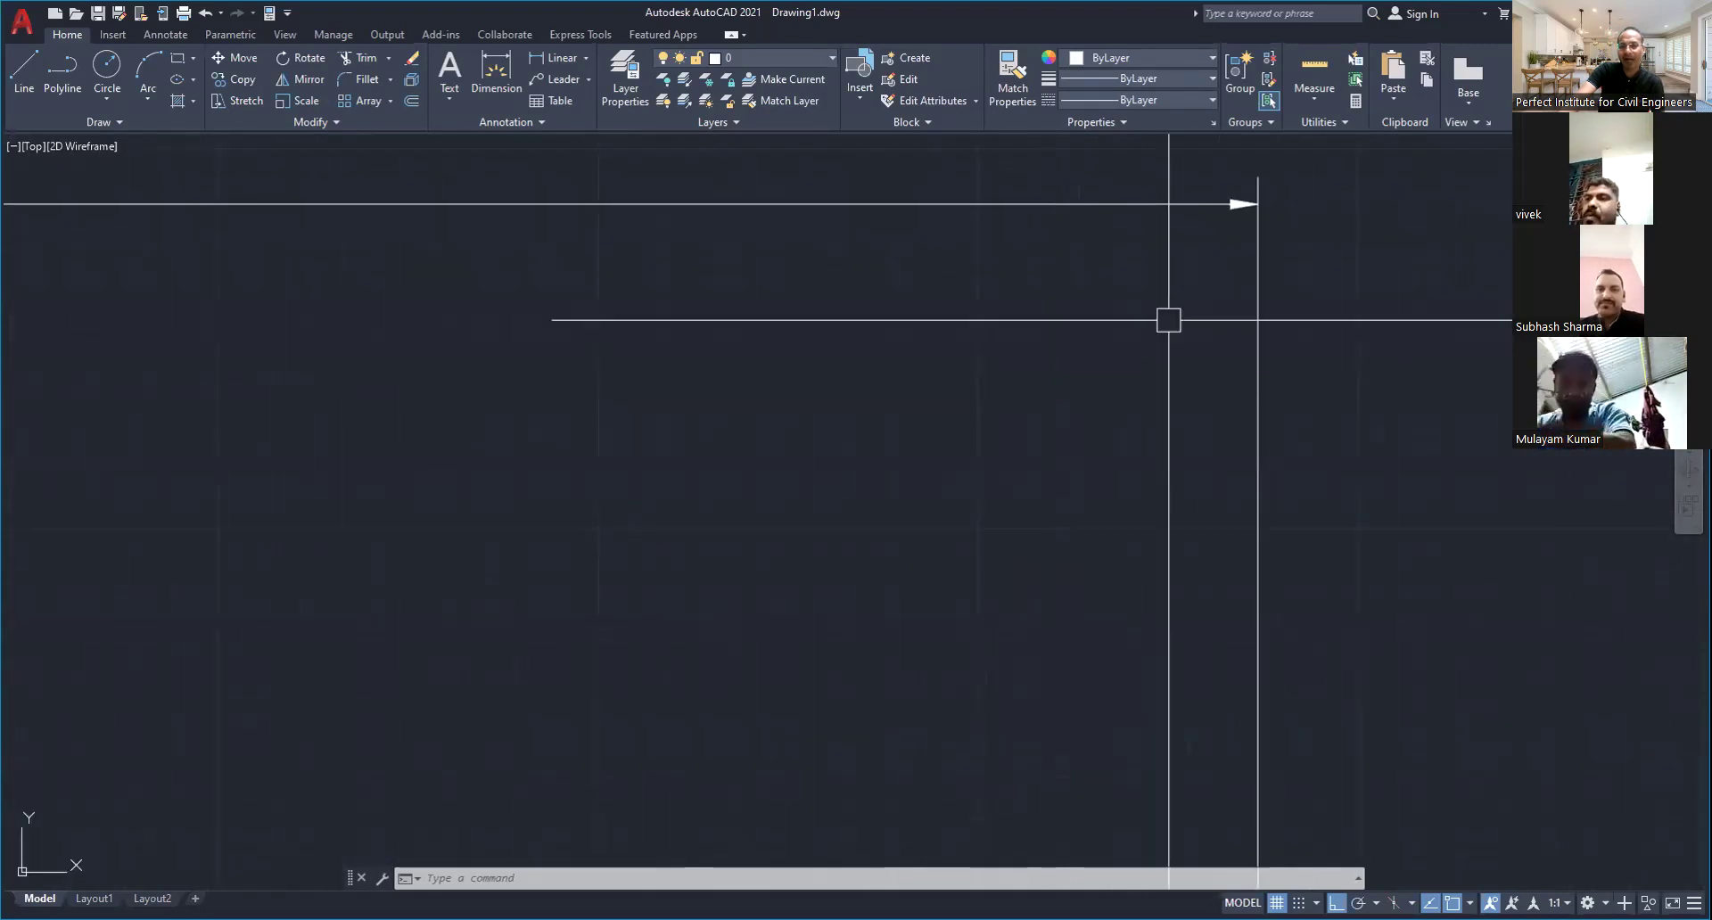
{"action": "scroll", "coordinate": [1008, 535], "scroll_direction": "up", "scroll_amount": 5}
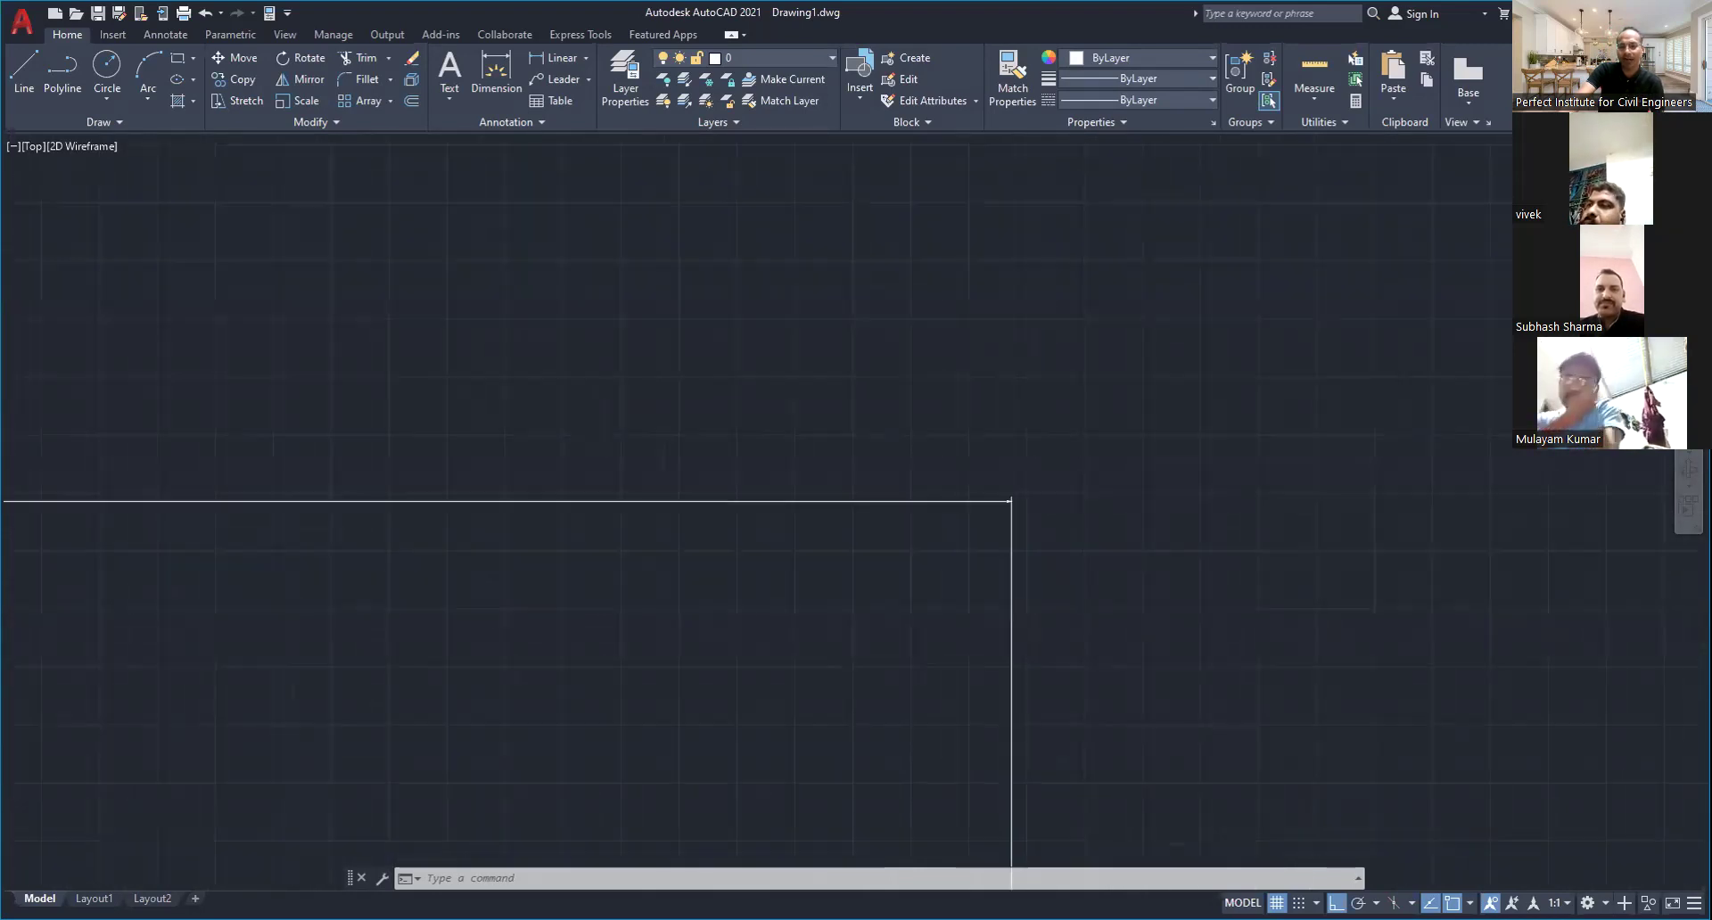
{"action": "mouse_move", "coordinate": [981, 568]}
{"action": "middle_mouse_down"}
{"action": "mouse_move", "coordinate": [955, 612]}
{"action": "mouse_move", "coordinate": [1138, 595]}
{"action": "middle_mouse_up"}
{"action": "scroll", "coordinate": [1187, 463], "scroll_direction": "up", "scroll_amount": 2}
{"action": "scroll", "coordinate": [1082, 420], "scroll_direction": "down", "scroll_amount": 2}
{"action": "scroll", "coordinate": [1082, 424], "scroll_direction": "up", "scroll_amount": 3}
{"action": "scroll", "coordinate": [1067, 454], "scroll_direction": "down", "scroll_amount": 3}
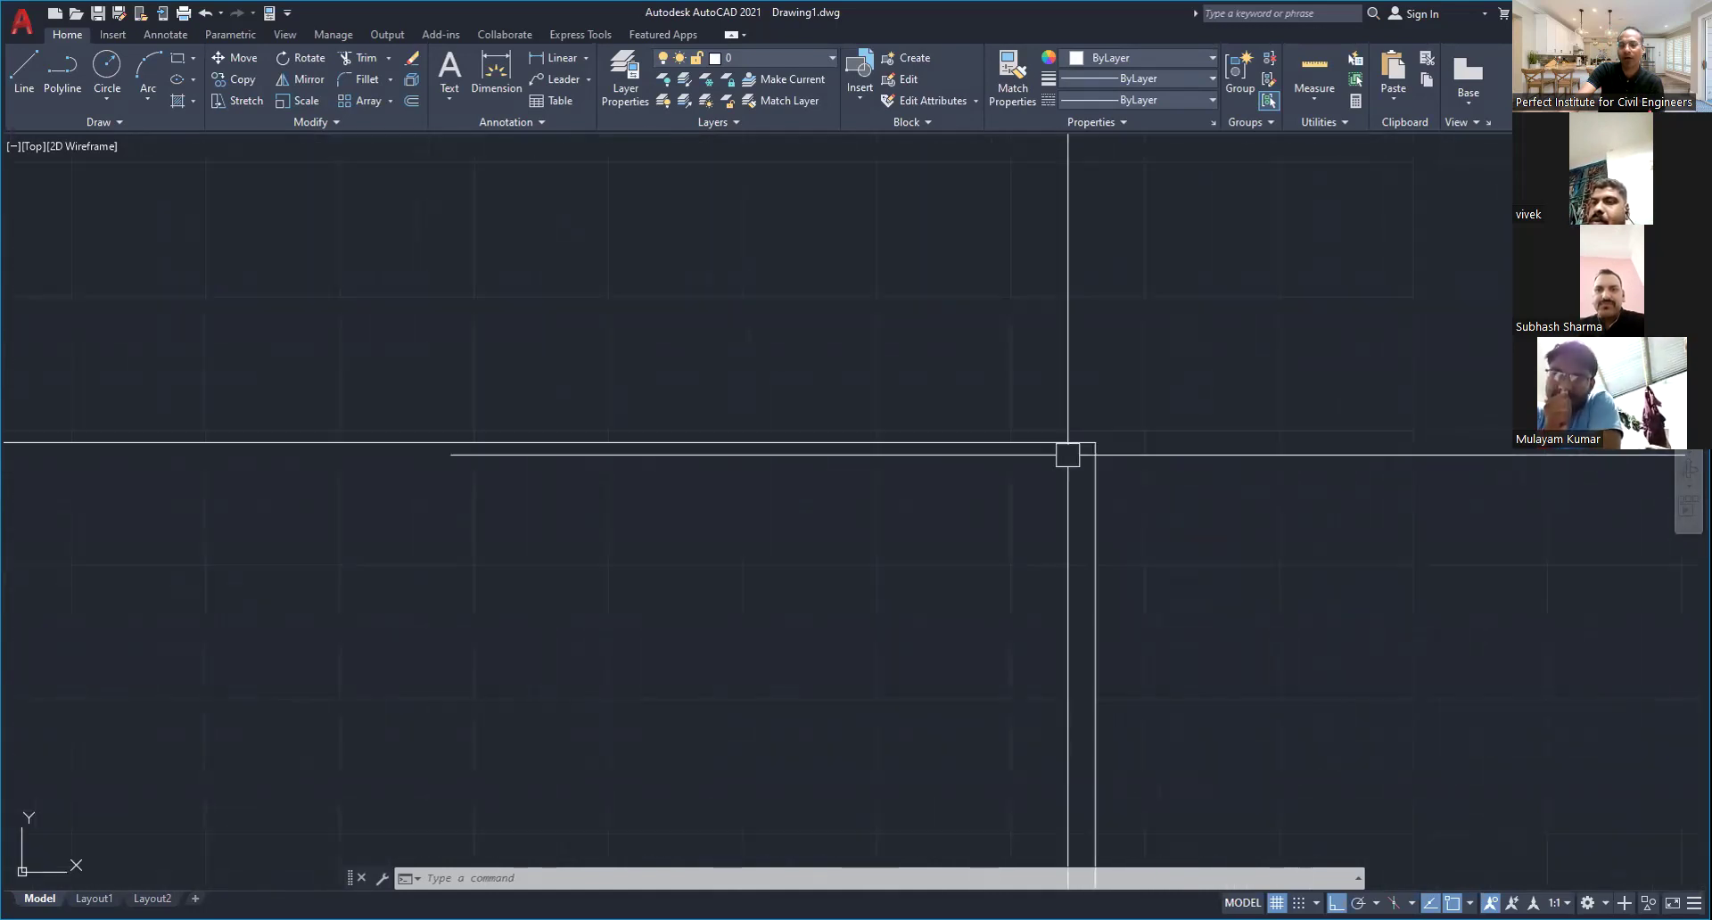
{"action": "scroll", "coordinate": [1006, 490], "scroll_direction": "up", "scroll_amount": 2}
{"action": "scroll", "coordinate": [1017, 451], "scroll_direction": "down", "scroll_amount": 4}
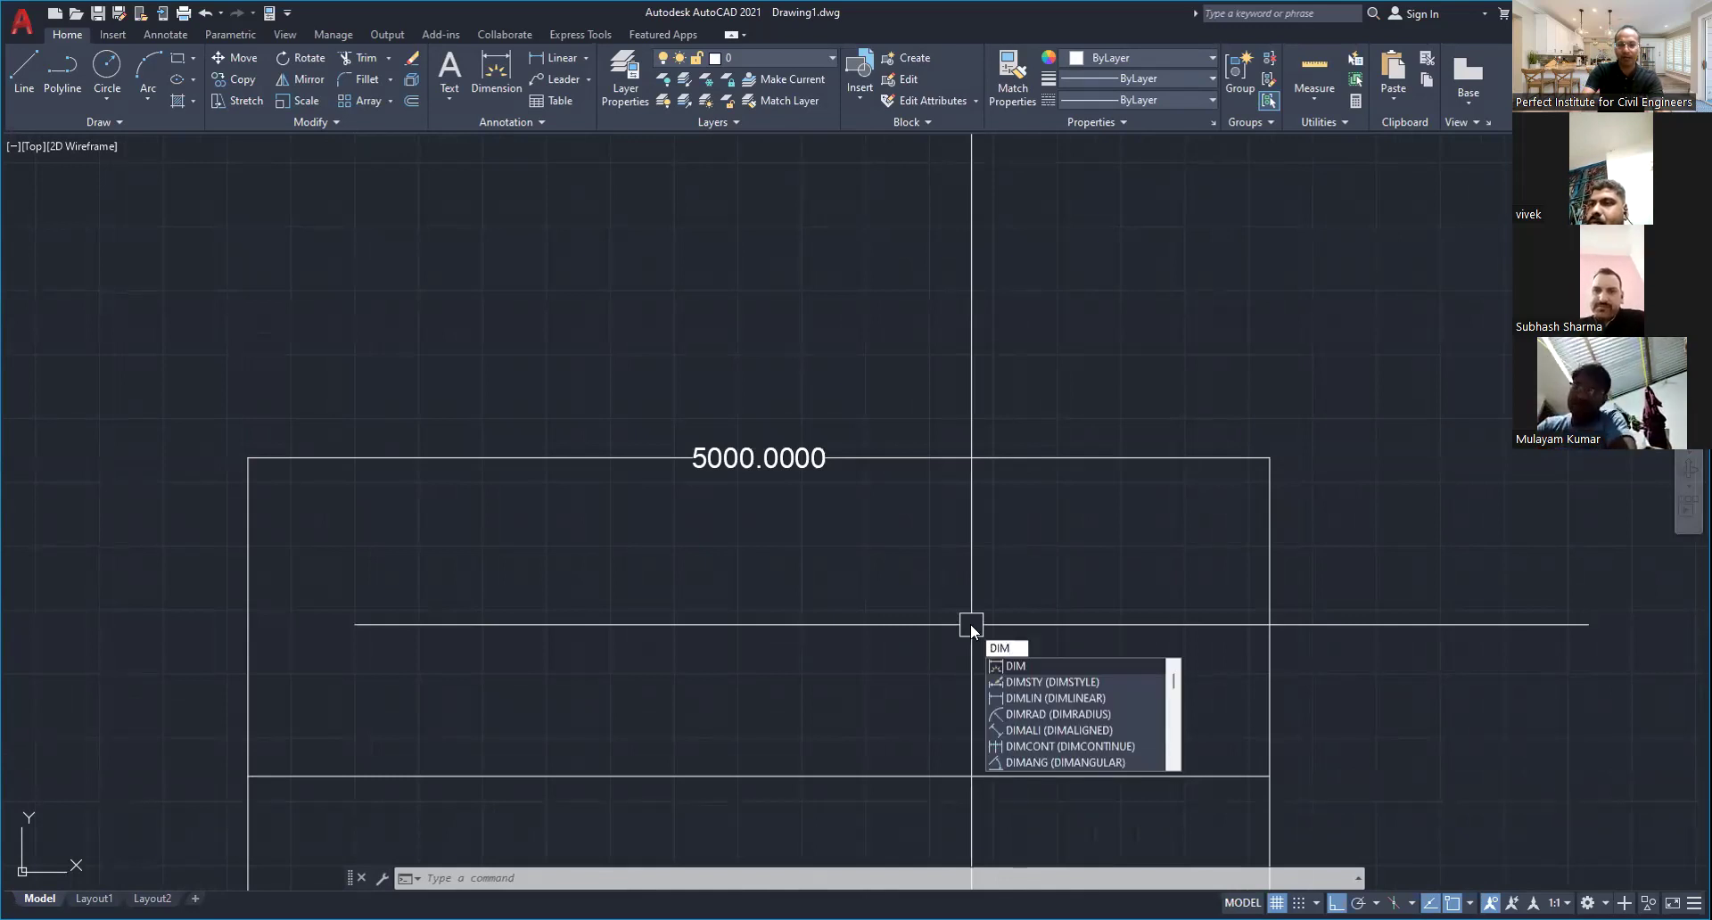
Set the Standard dimension style's arrow size to 25 and check the arrowhead at the dimension's right end
{"action": "key", "text": "Down"}
{"action": "key", "text": "Return"}
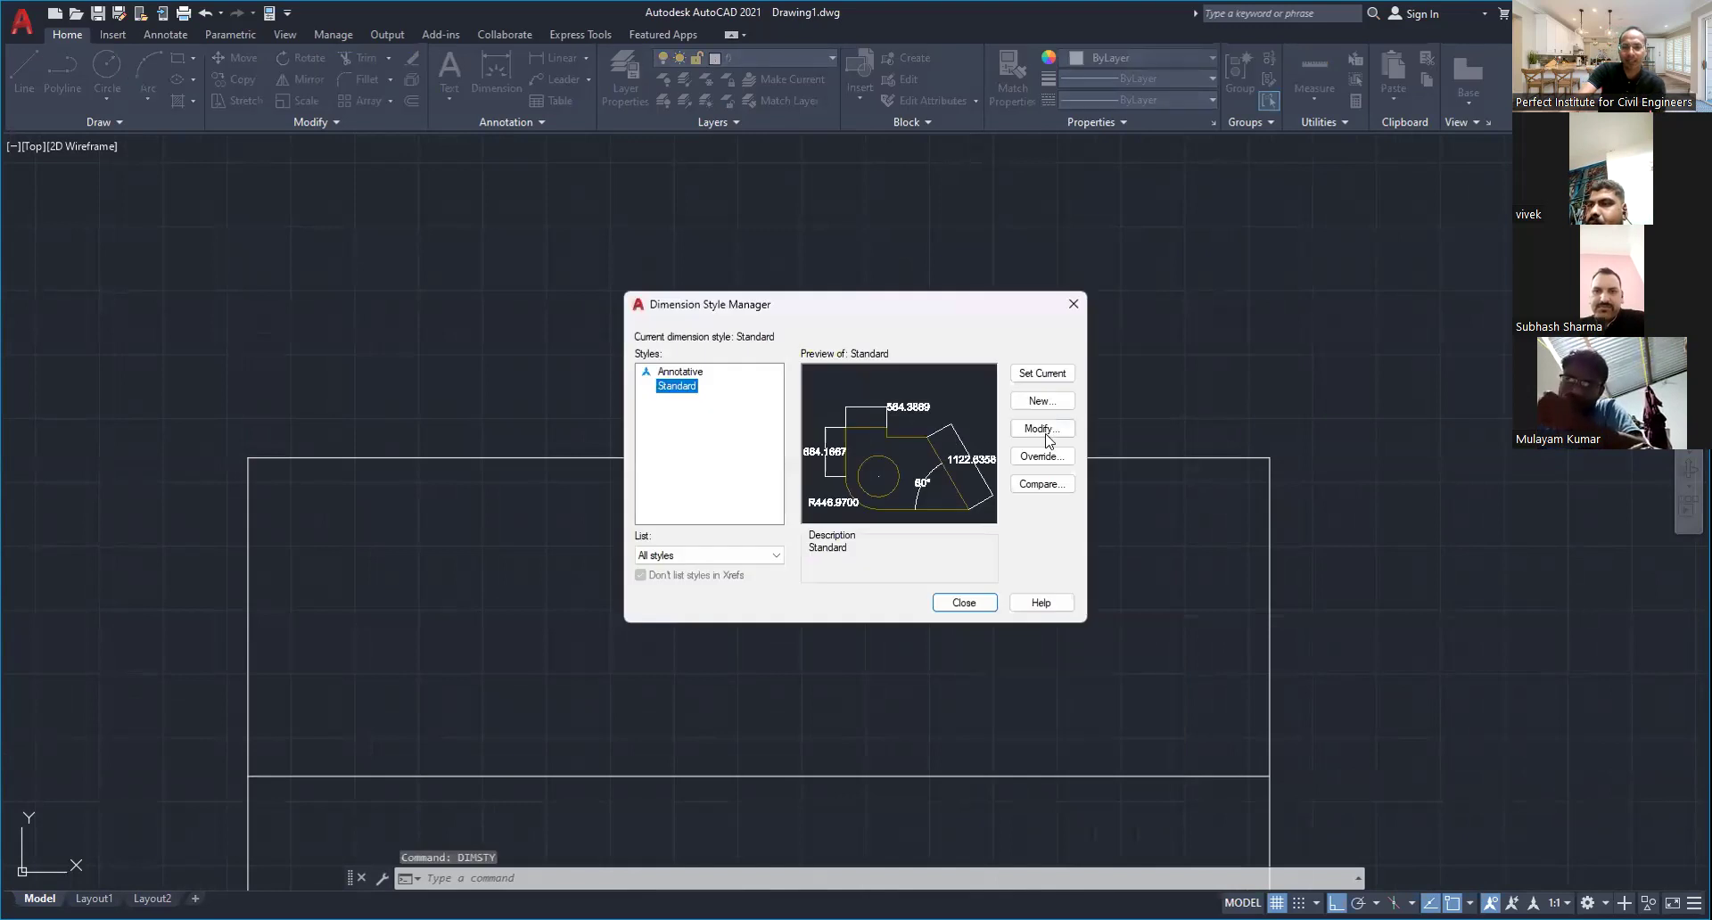
{"action": "left_click", "coordinate": [1040, 429]}
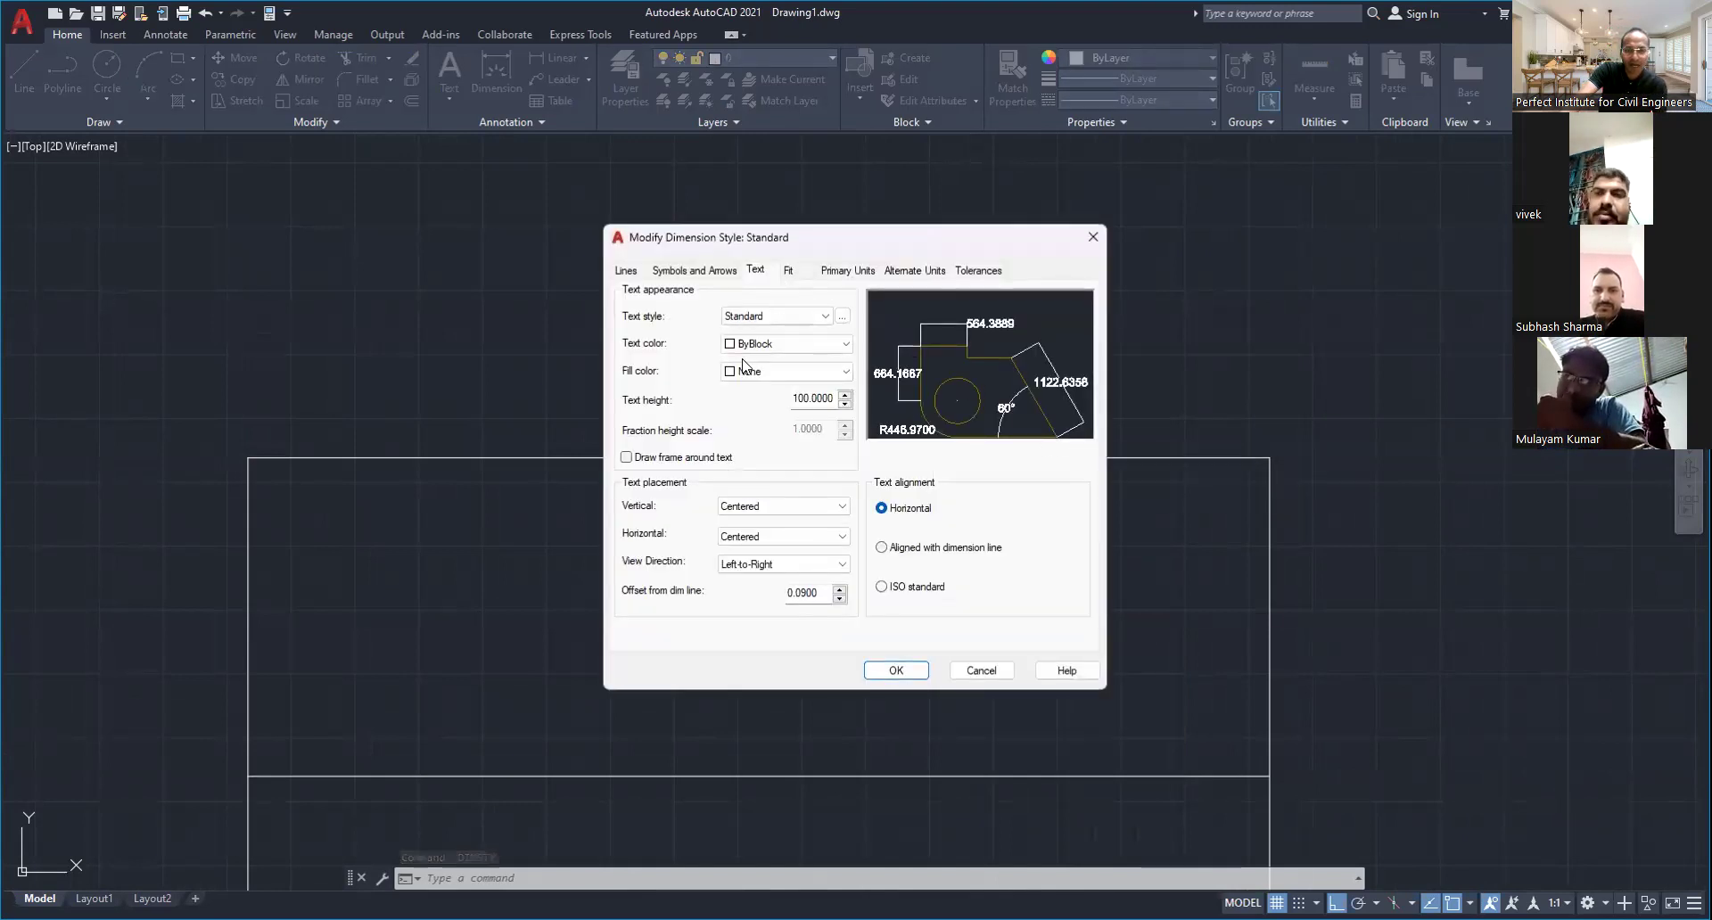
{"action": "left_click", "coordinate": [696, 278]}
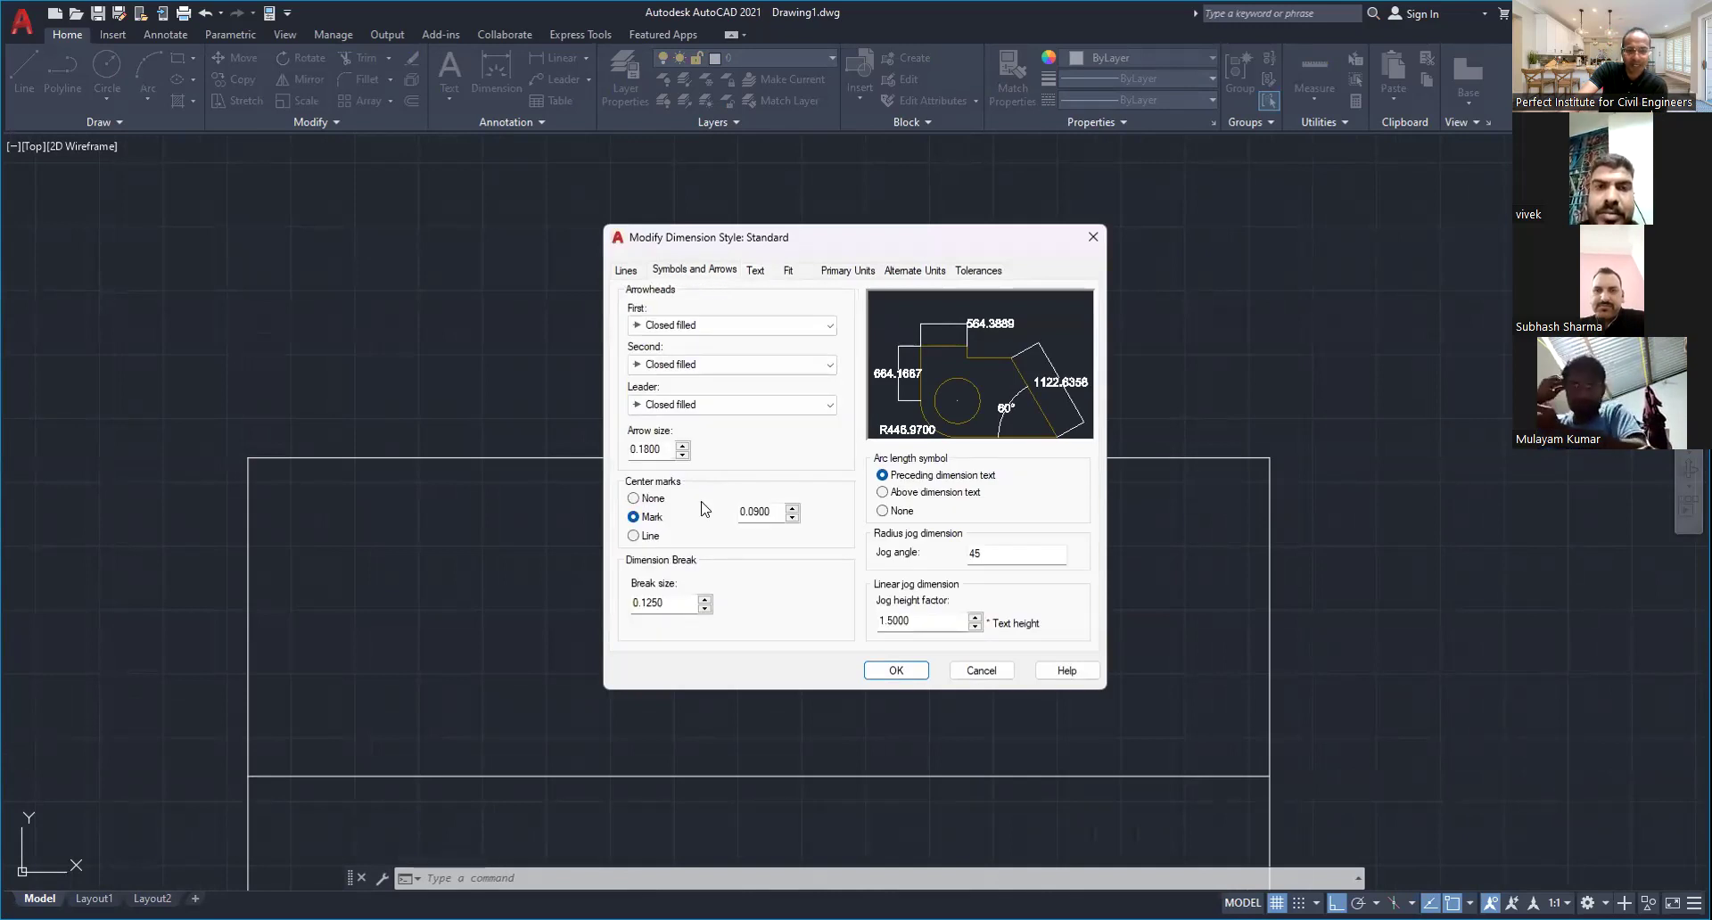
{"action": "left_click_drag", "start_coordinate": [667, 448], "coordinate": [616, 444]}
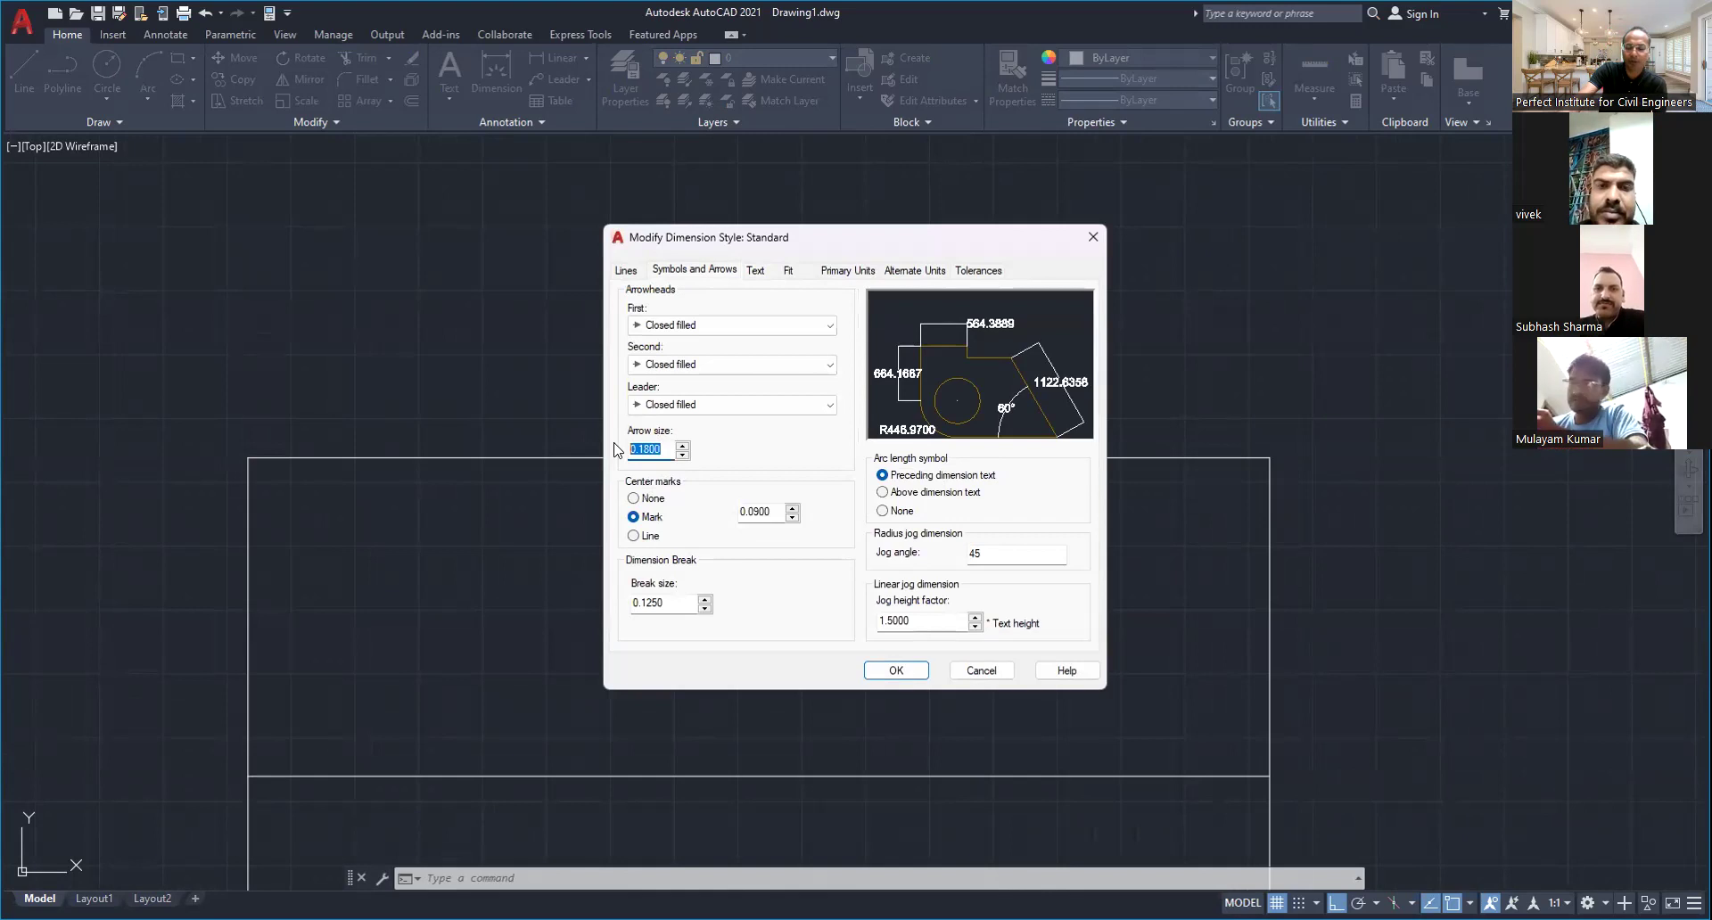
{"action": "type", "text": "25"}
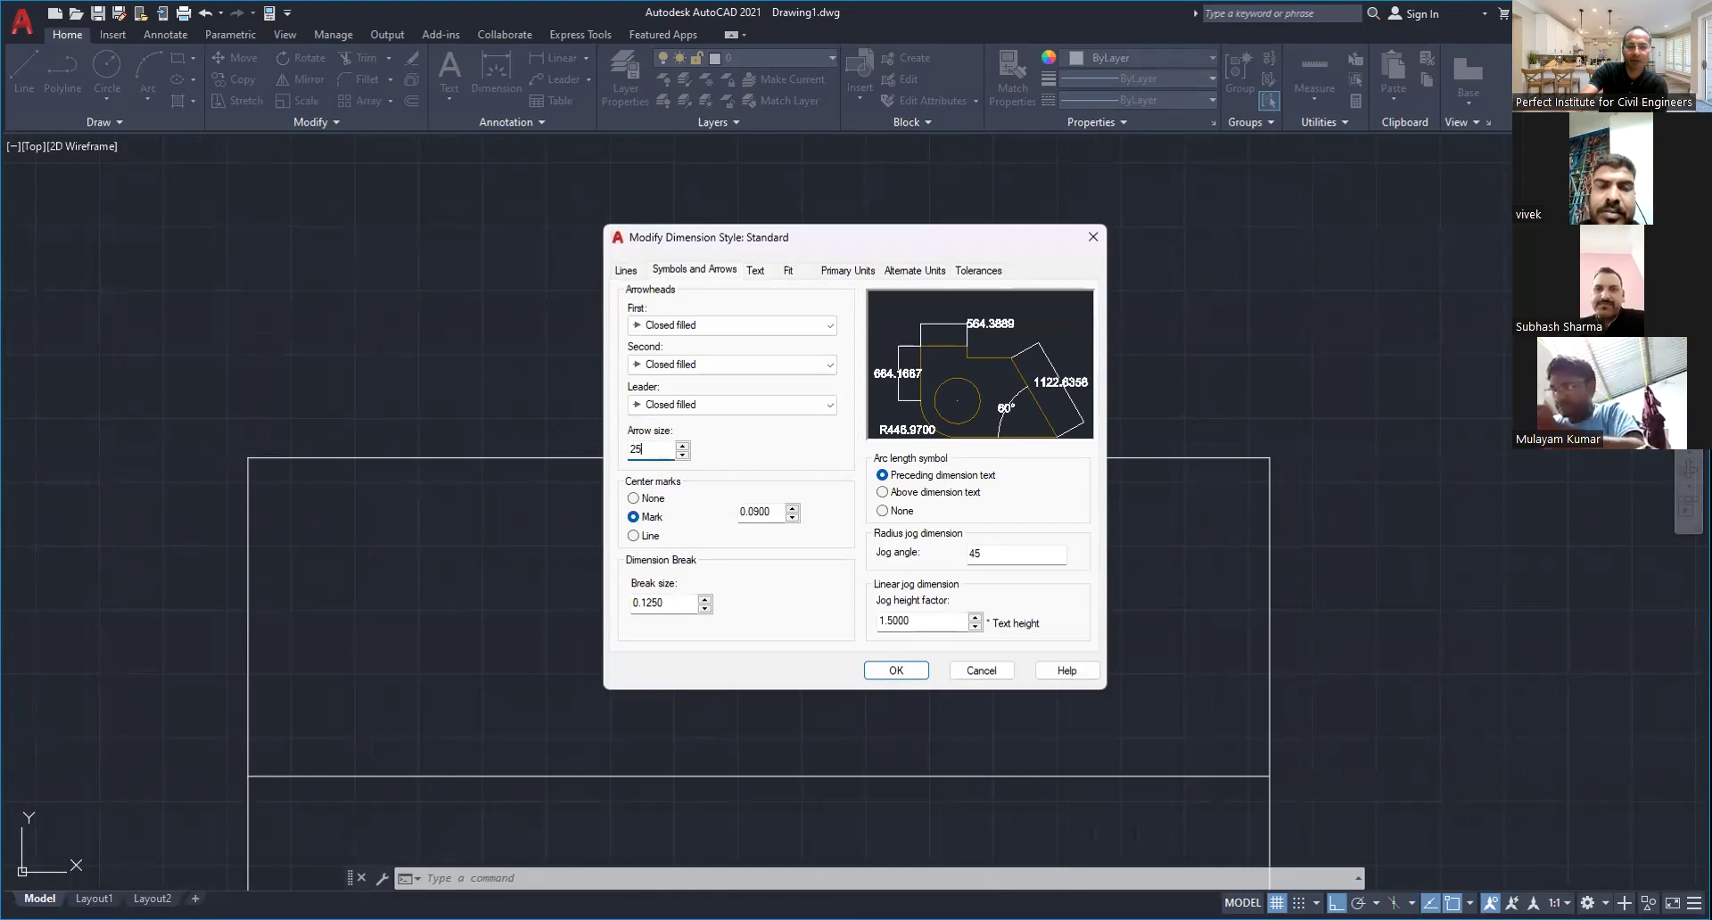
{"action": "left_click", "coordinate": [876, 678]}
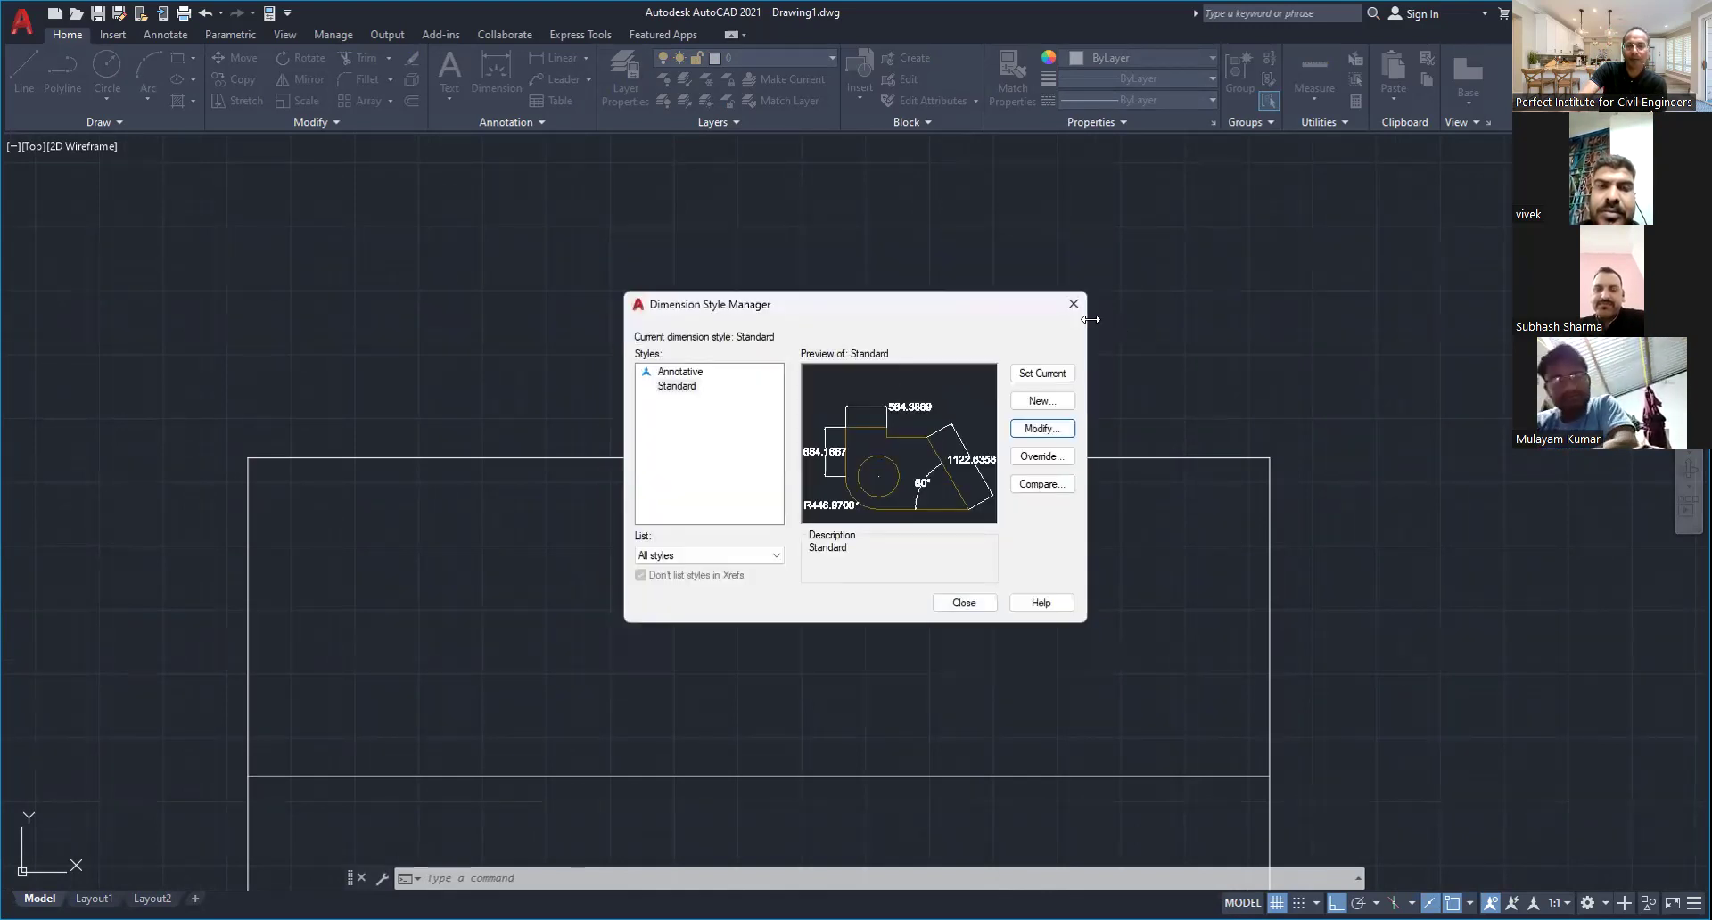
{"action": "left_click", "coordinate": [1074, 305]}
{"action": "scroll", "coordinate": [1177, 478], "scroll_direction": "up", "scroll_amount": 5}
{"action": "scroll", "coordinate": [1354, 477], "scroll_direction": "down", "scroll_amount": 2}
{"action": "scroll", "coordinate": [1346, 459], "scroll_direction": "up", "scroll_amount": 3}
{"action": "scroll", "coordinate": [1347, 458], "scroll_direction": "down", "scroll_amount": 4}
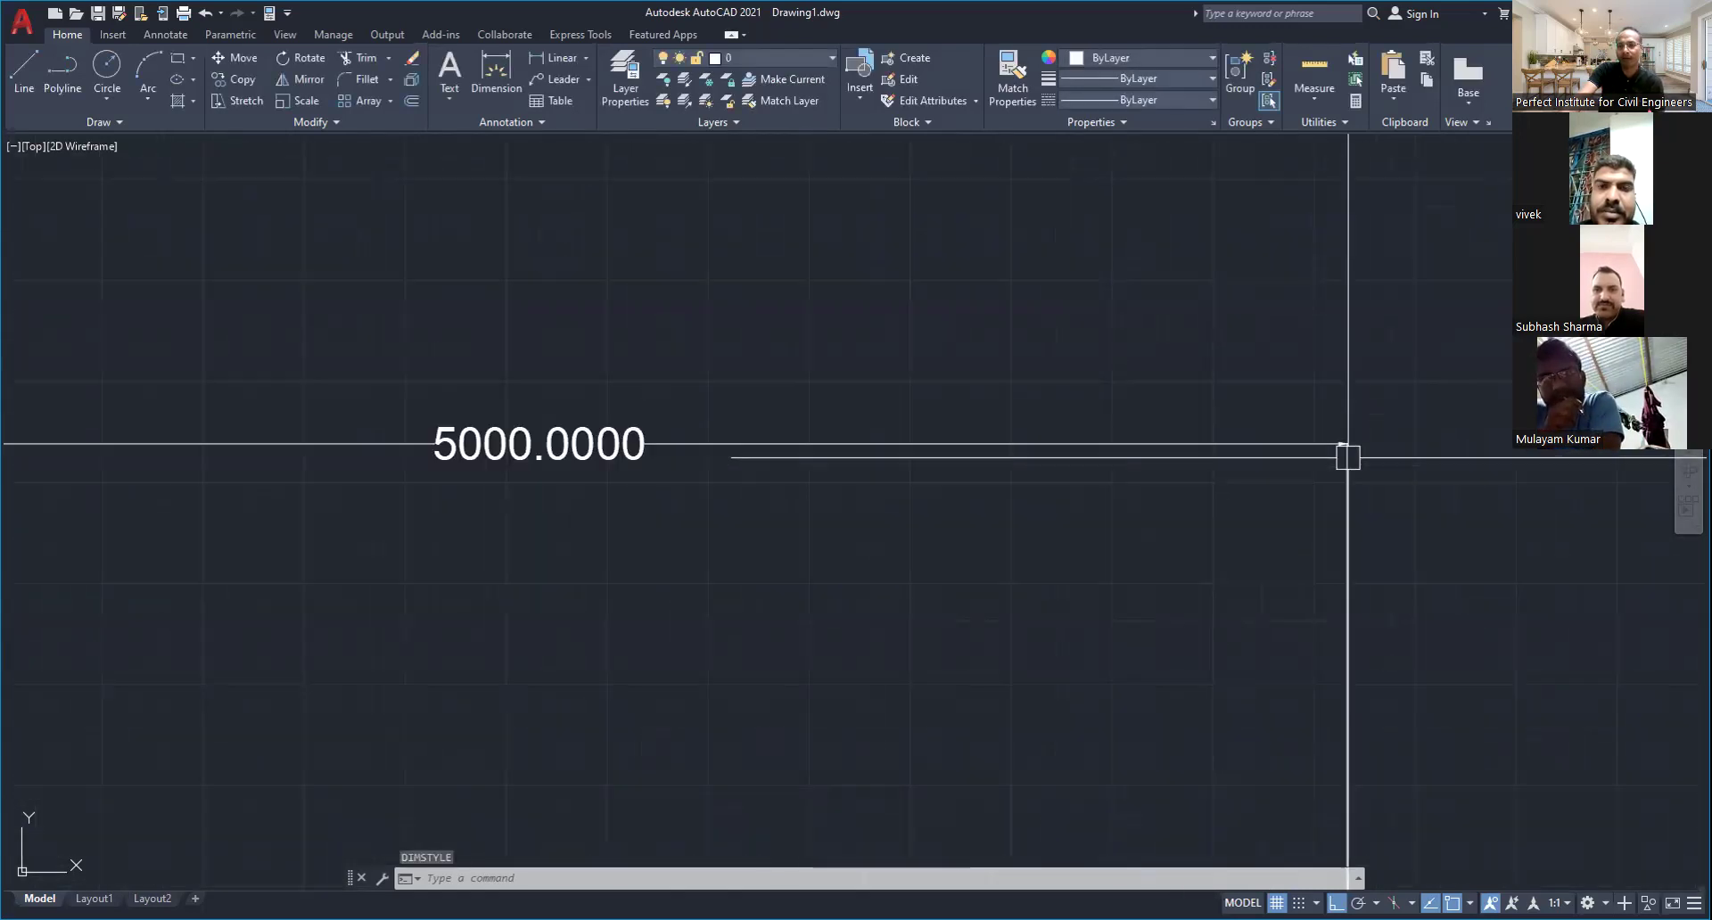
Try to shorten the 5000 dimension's decimals by setting the Standard dimension style's round-off to 0.00
{"action": "middle_click_drag", "start_coordinate": [363, 566], "coordinate": [741, 566]}
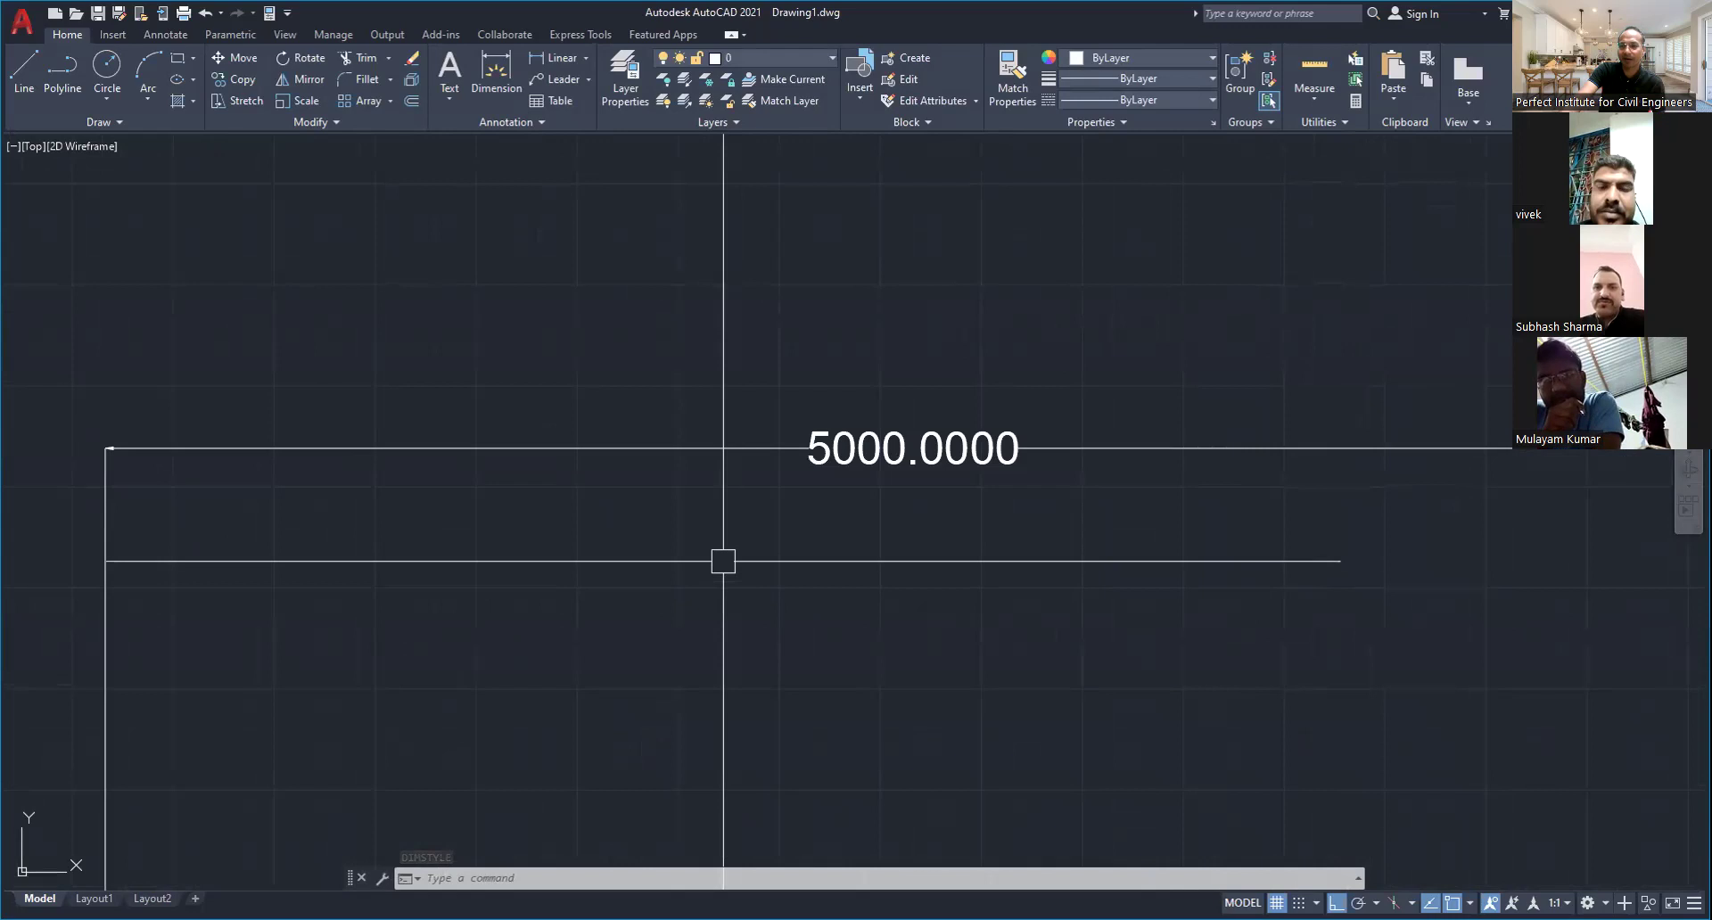
{"action": "scroll", "coordinate": [727, 559], "scroll_direction": "down", "scroll_amount": 4}
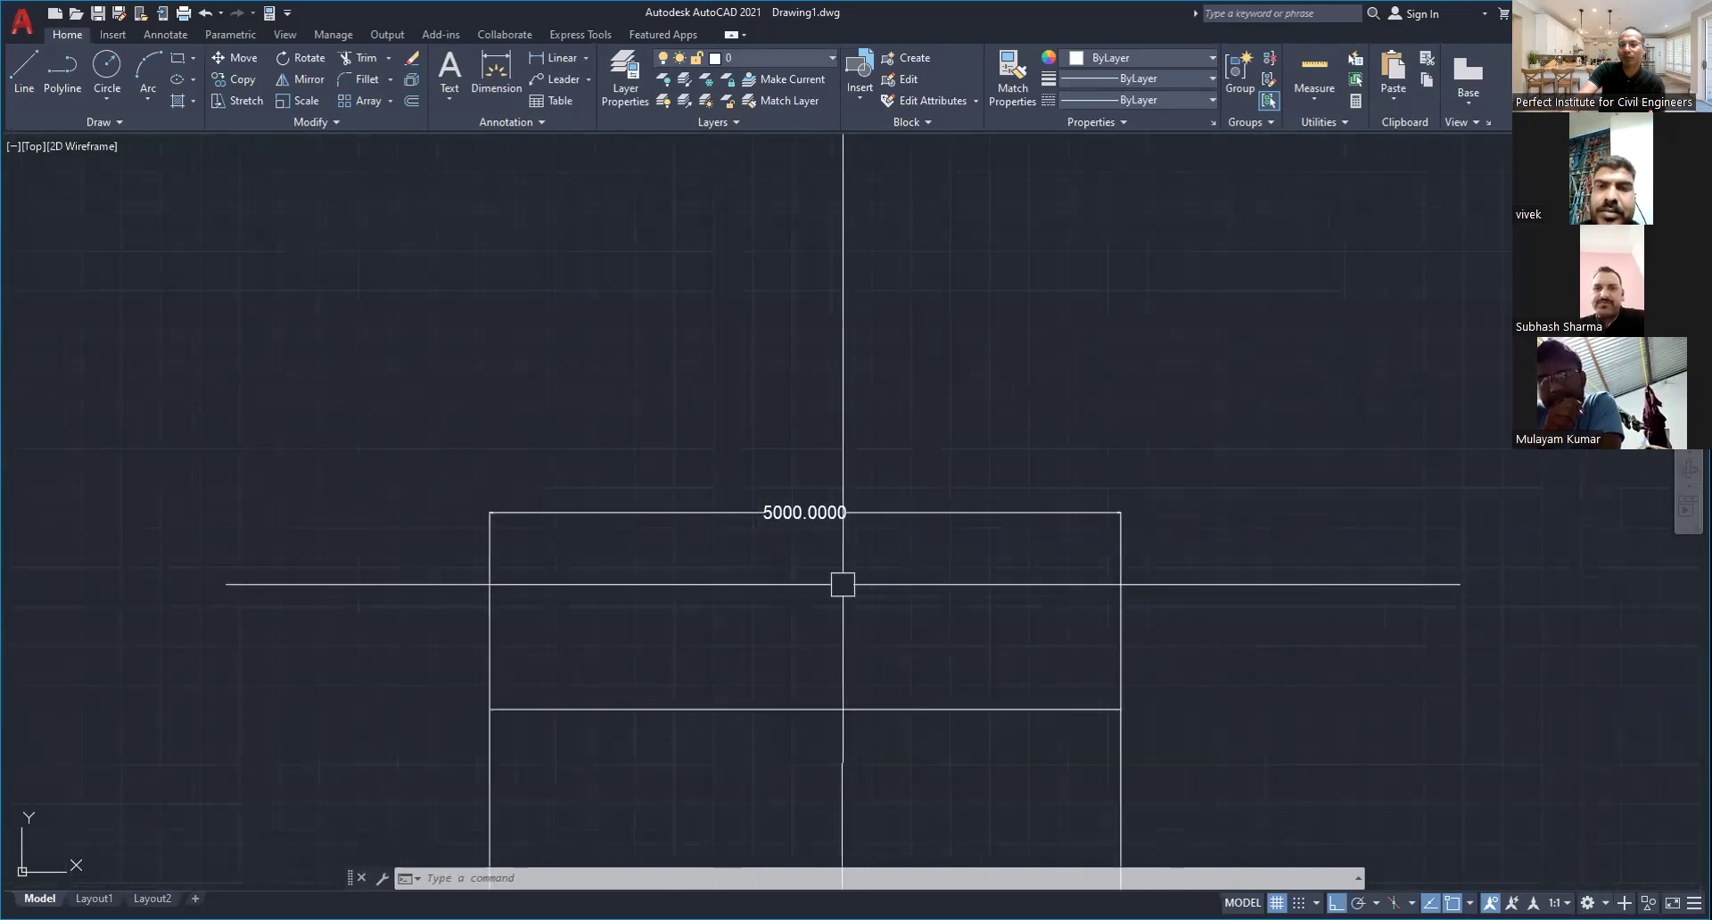
{"action": "middle_click_drag", "start_coordinate": [841, 580], "coordinate": [742, 528]}
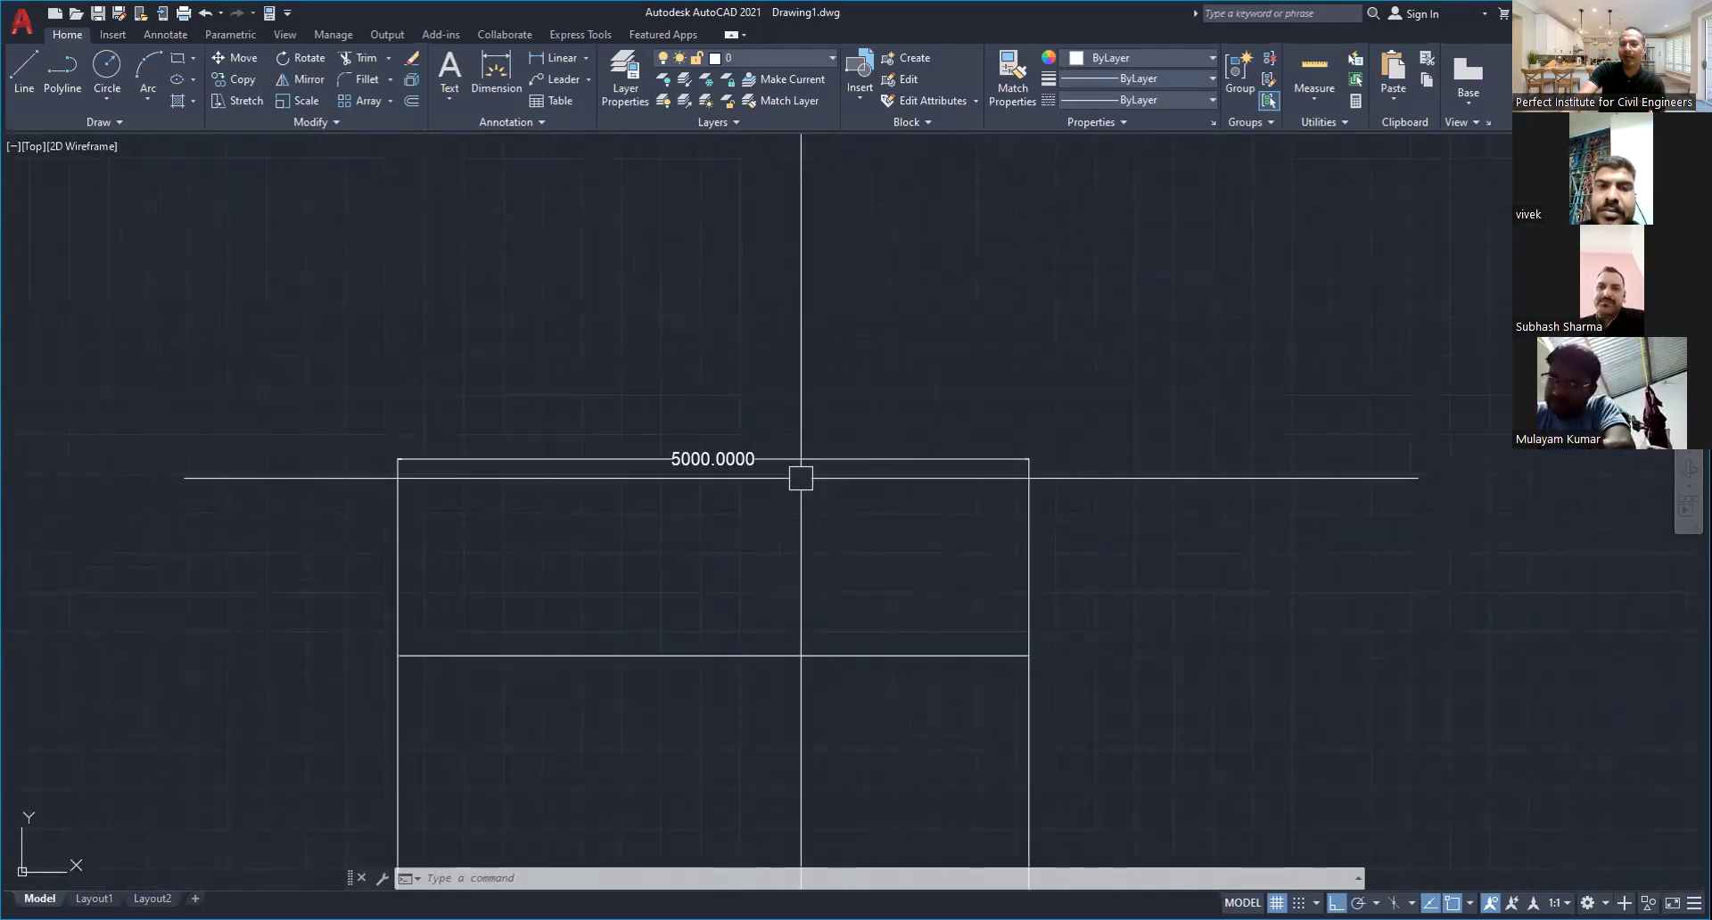
{"action": "scroll", "coordinate": [800, 479], "scroll_direction": "up", "scroll_amount": 2}
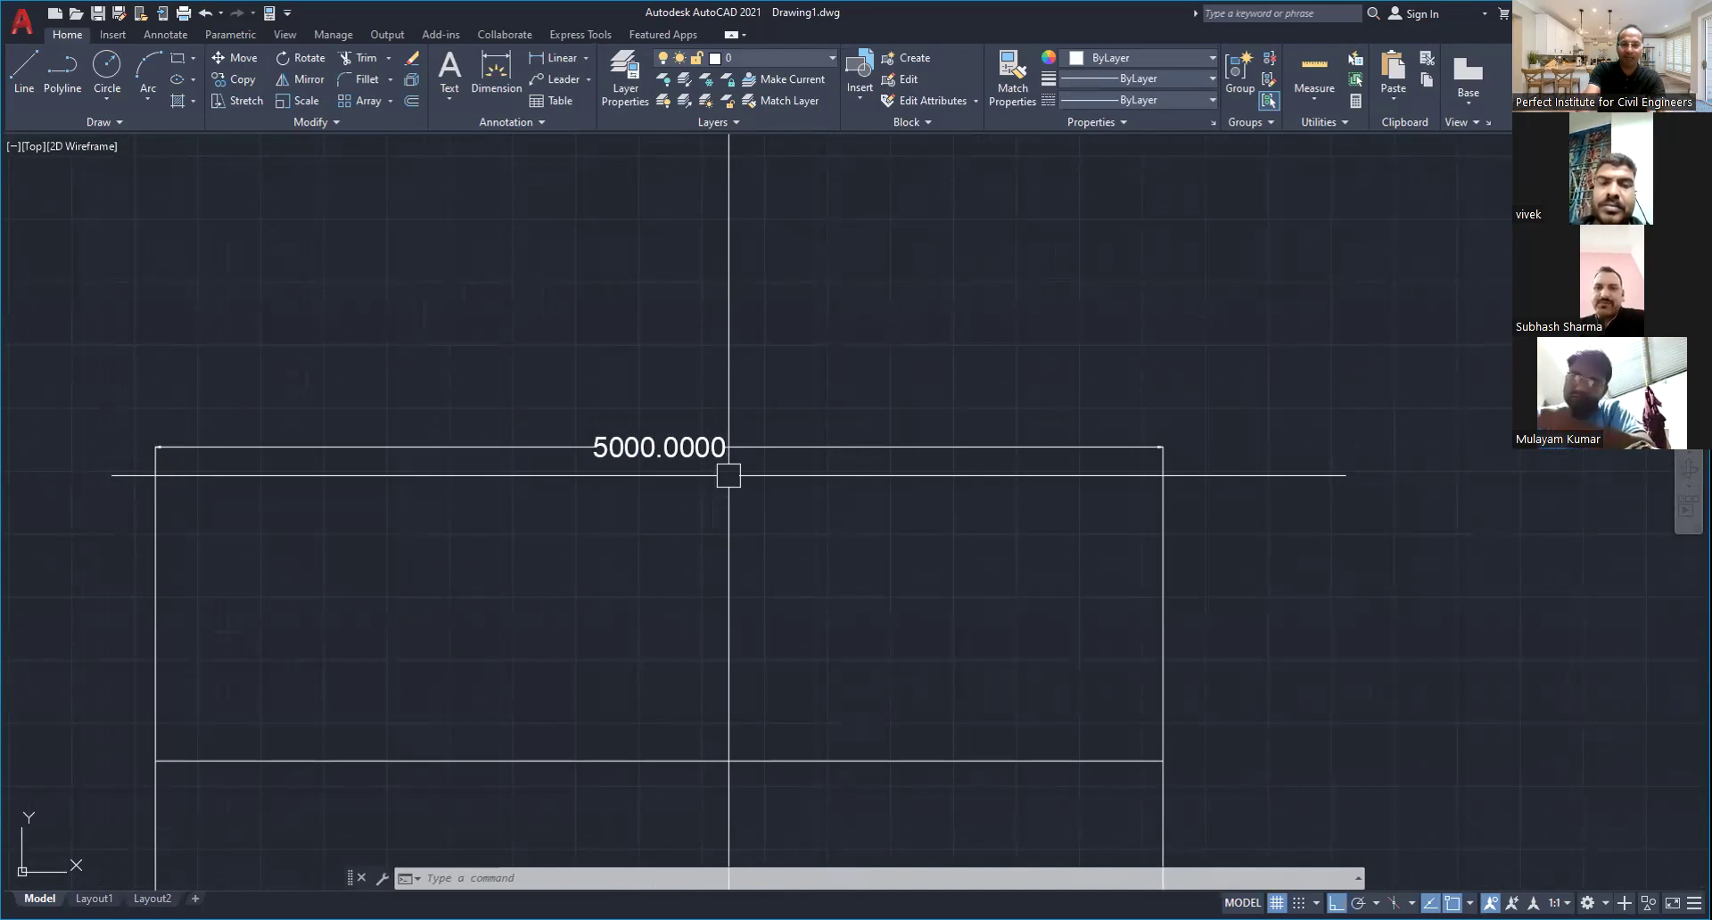
{"action": "type", "text": "DIM"}
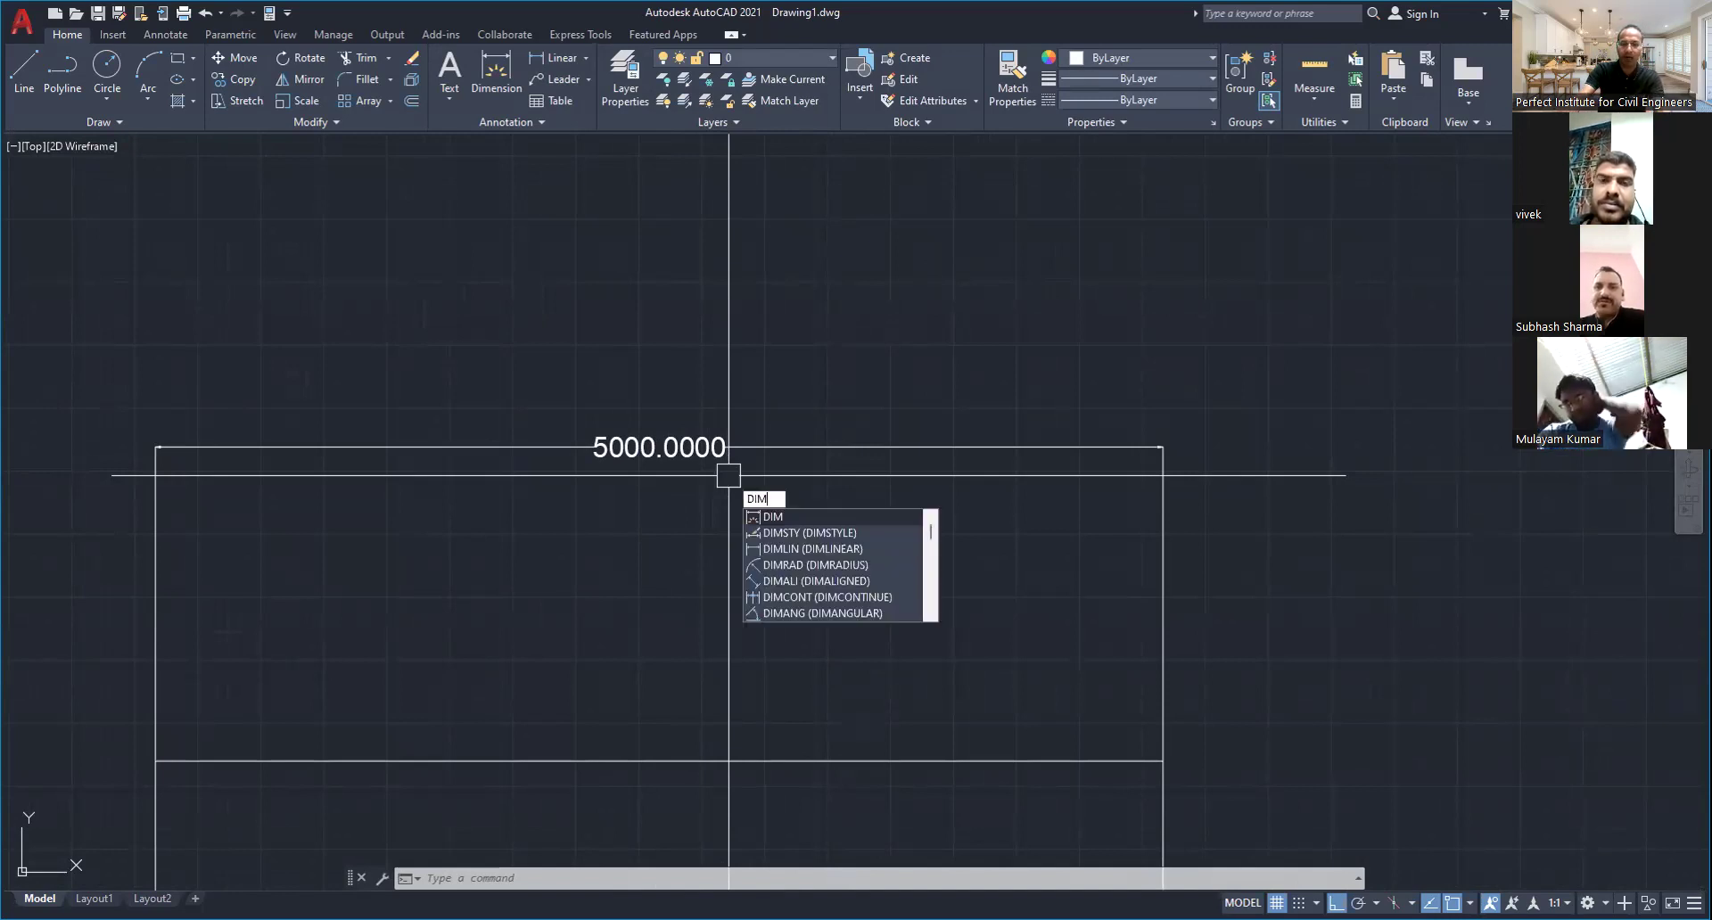
{"action": "type", "text": "STY"}
{"action": "key", "text": "Return"}
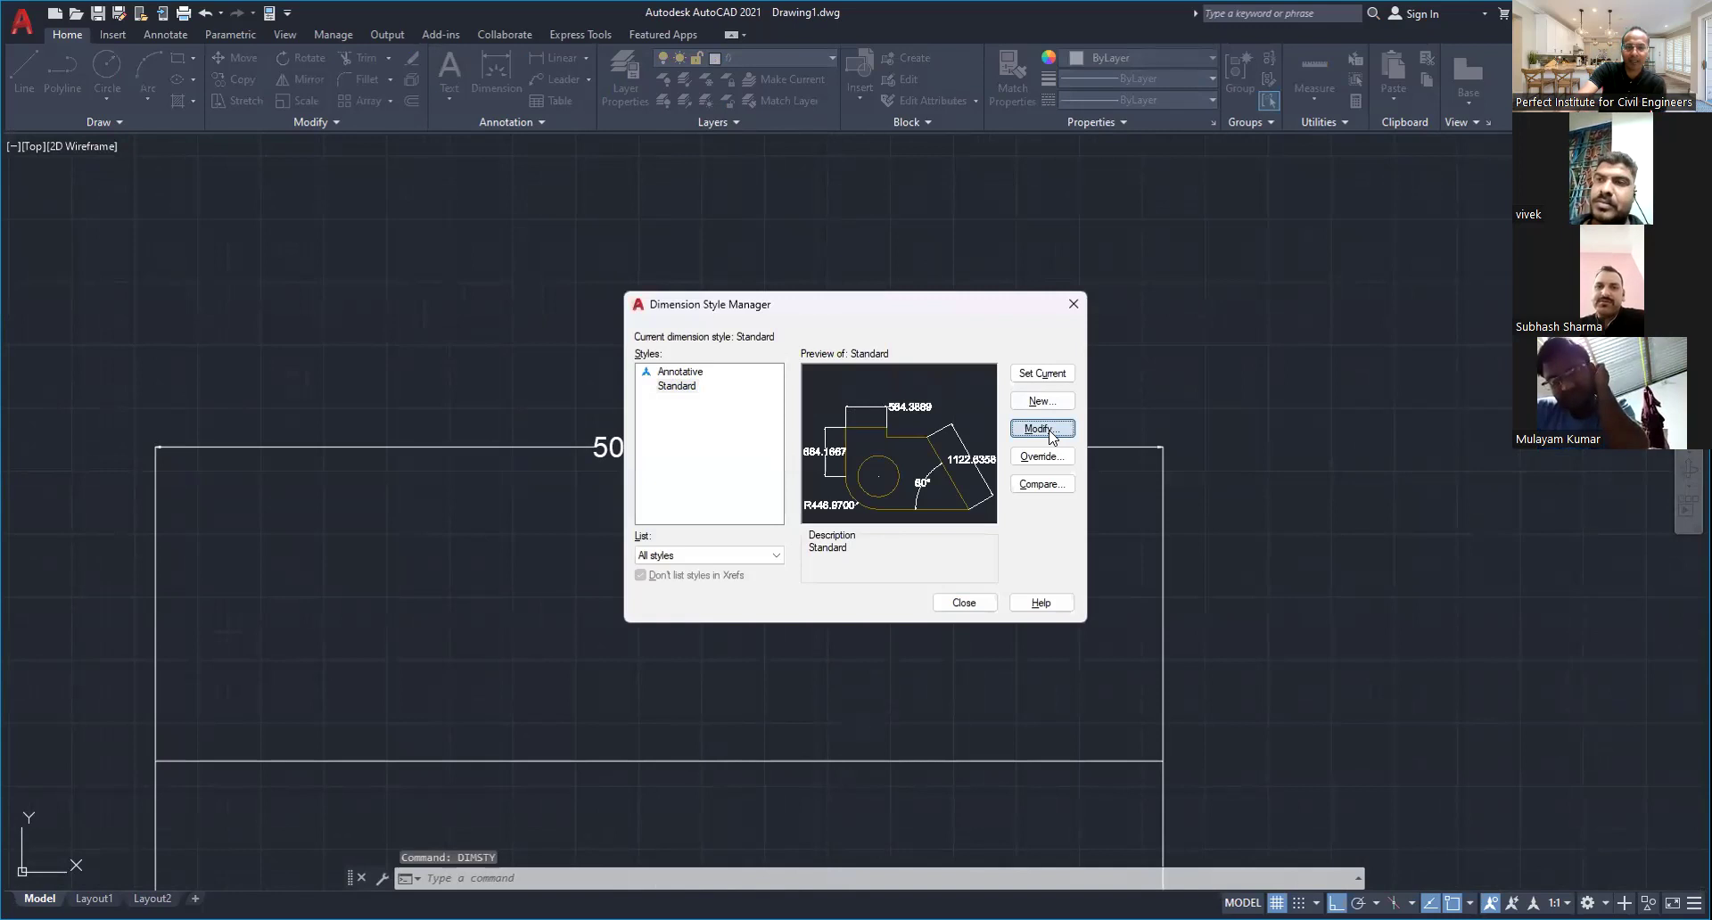
{"action": "left_click", "coordinate": [1043, 430]}
{"action": "left_click", "coordinate": [761, 273]}
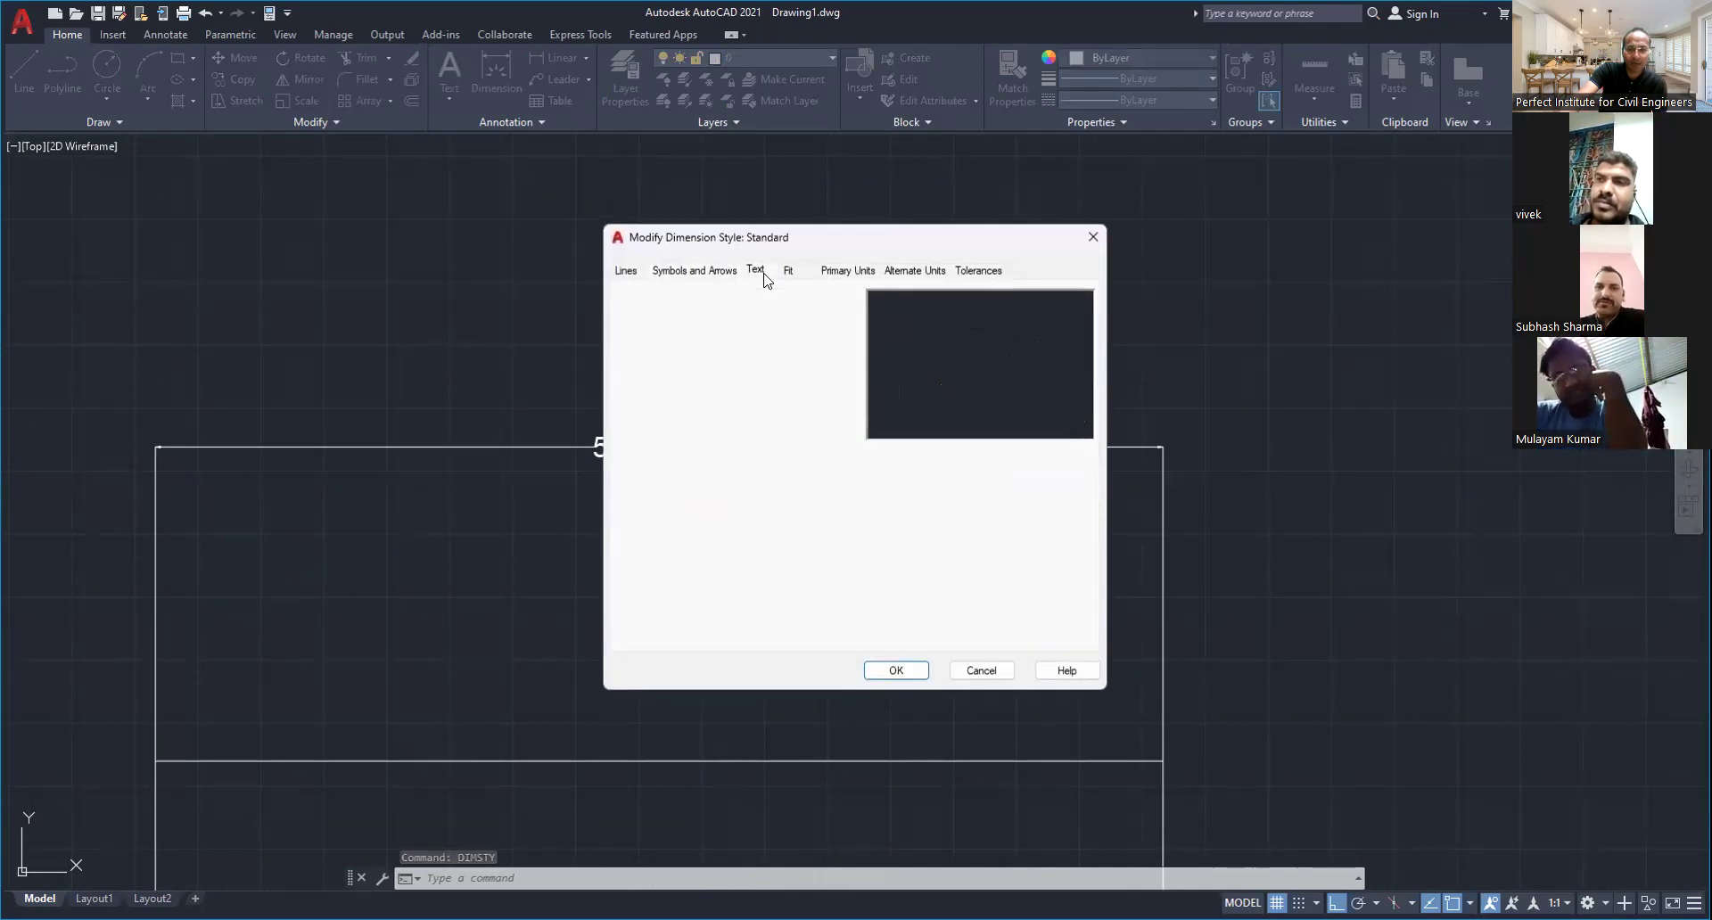
{"action": "left_click", "coordinate": [847, 270]}
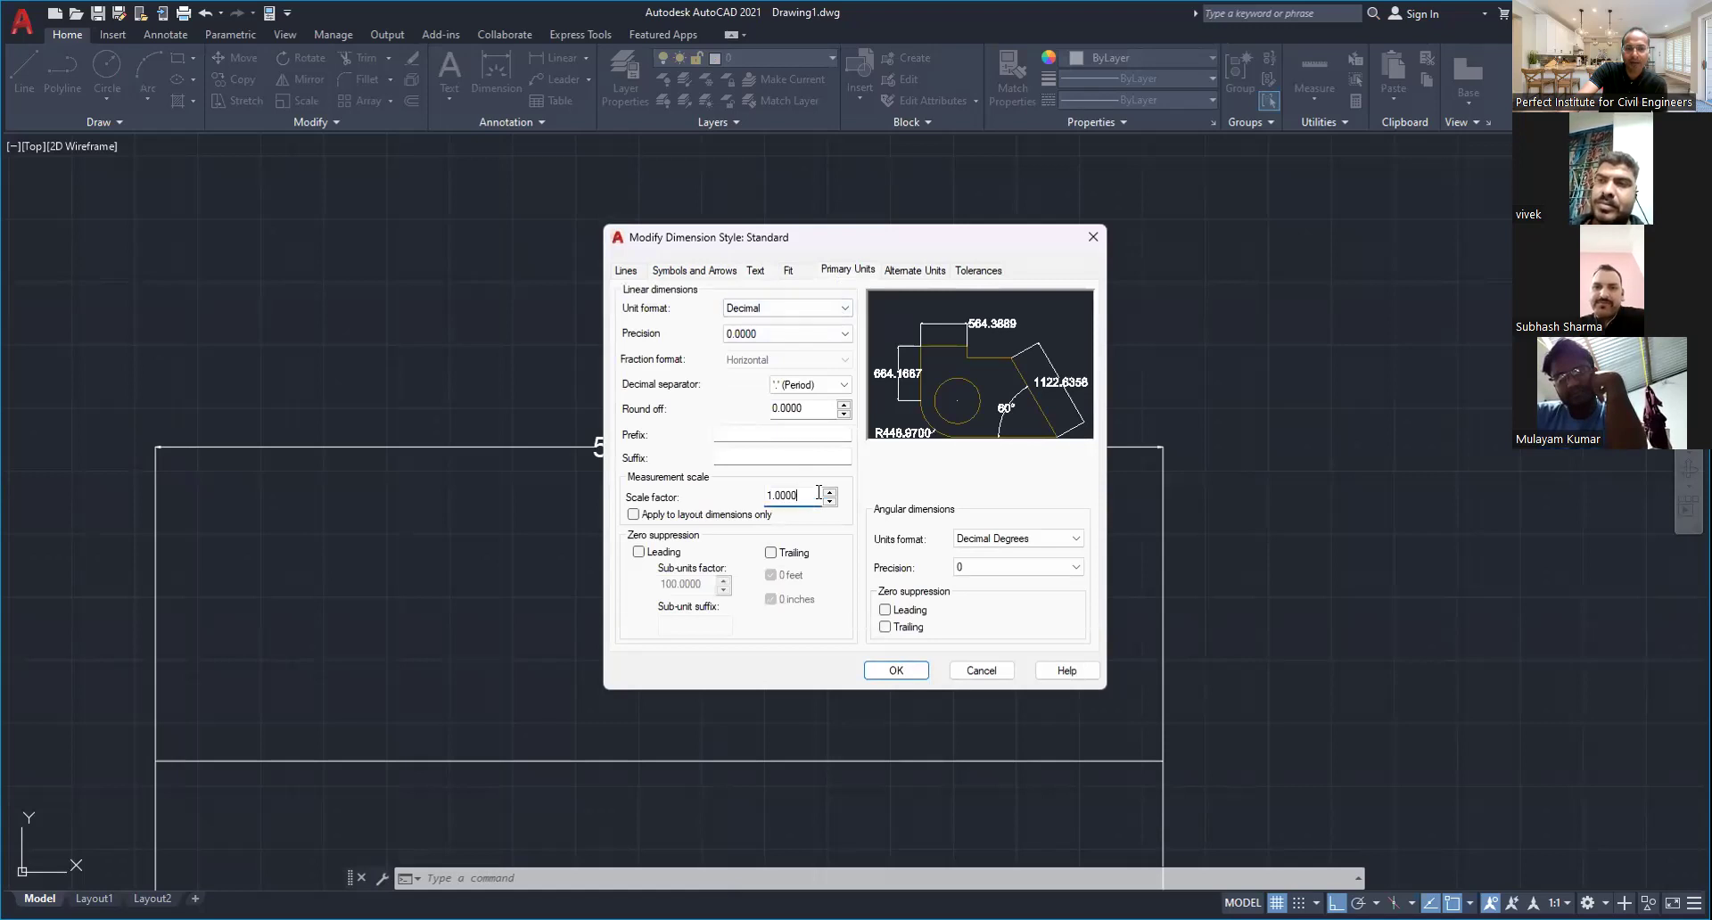
{"action": "left_click", "coordinate": [813, 409]}
{"action": "key", "text": "BackSpace"}
{"action": "key", "text": "BackSpace"}
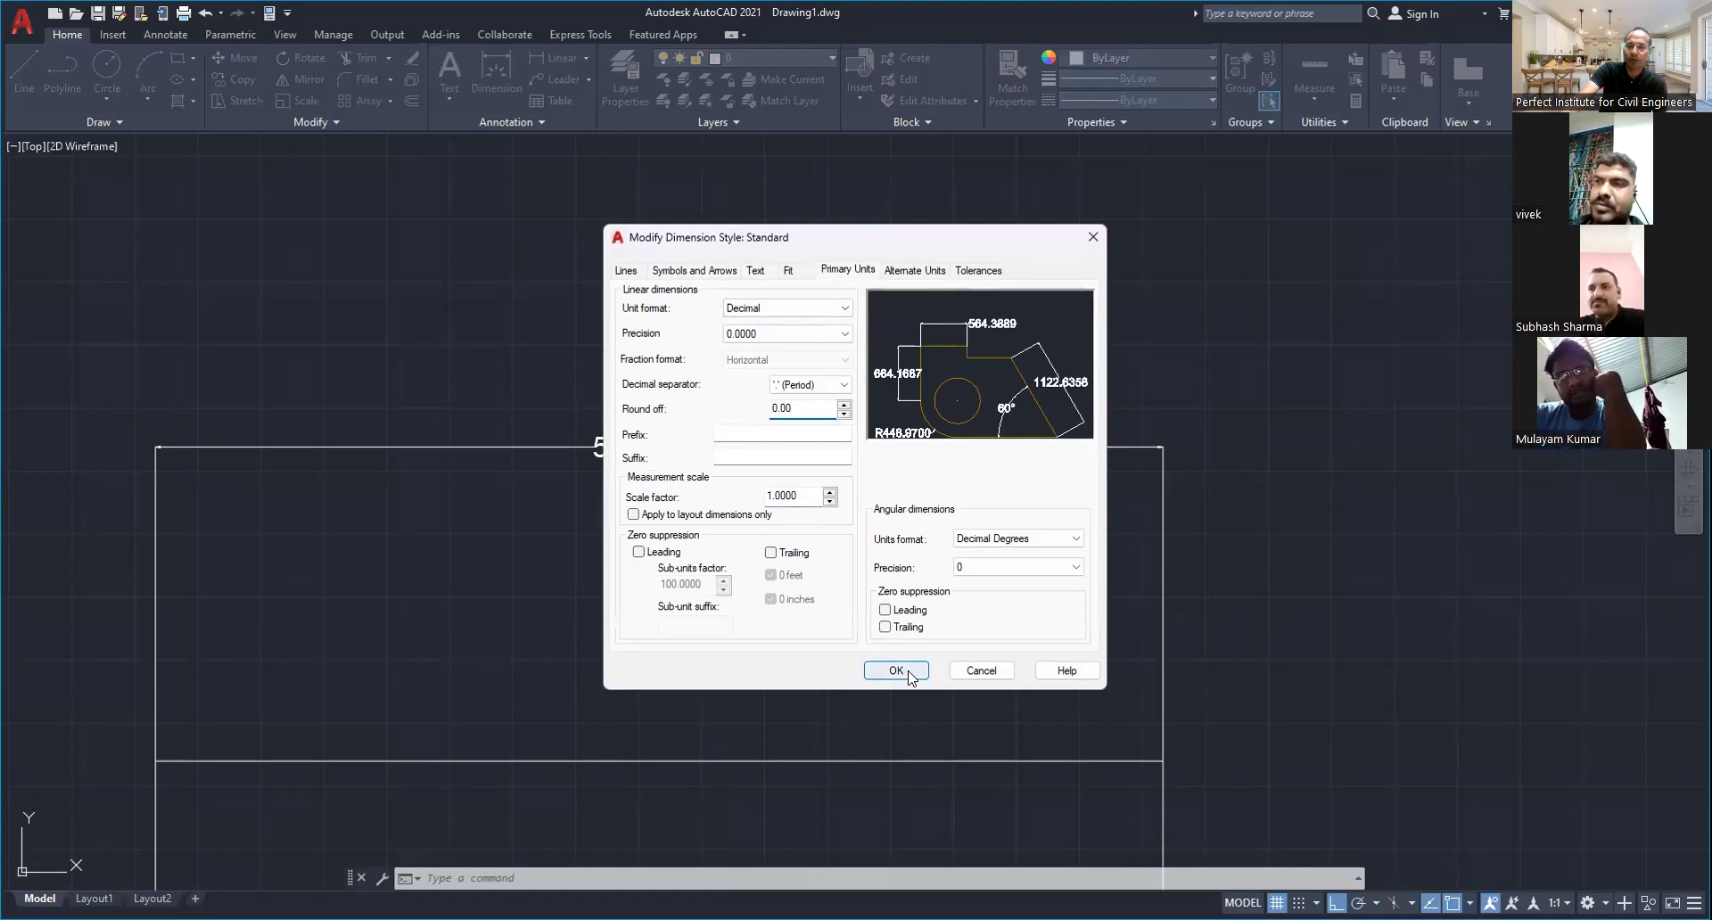
{"action": "left_click", "coordinate": [919, 669]}
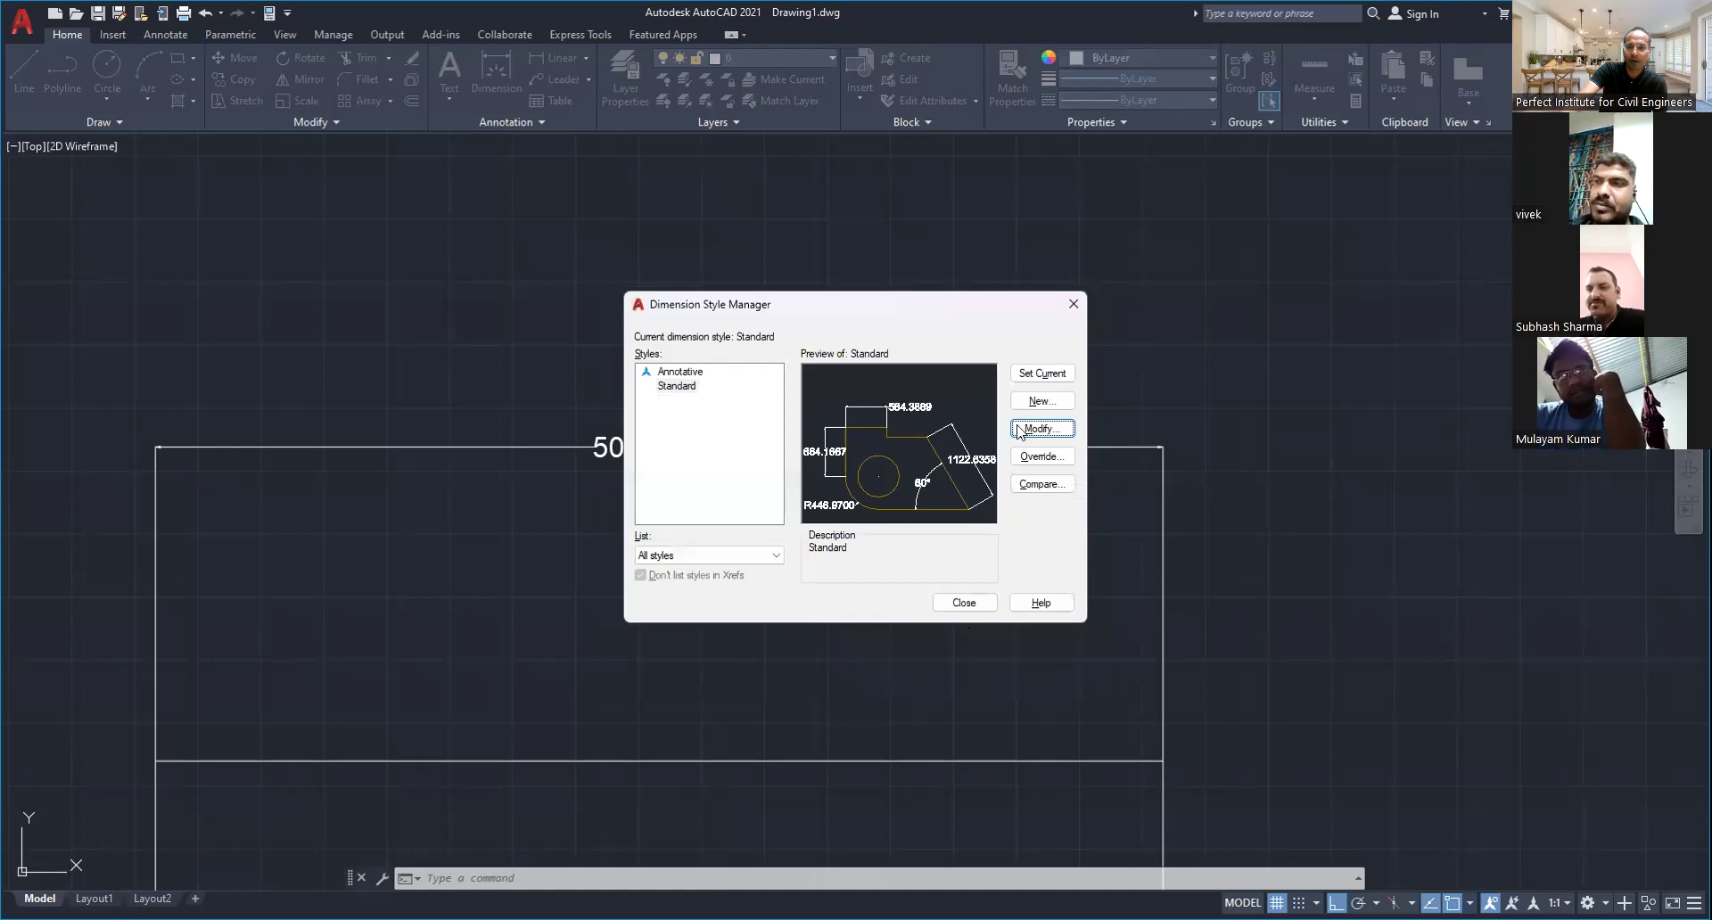
{"action": "left_click", "coordinate": [1074, 304]}
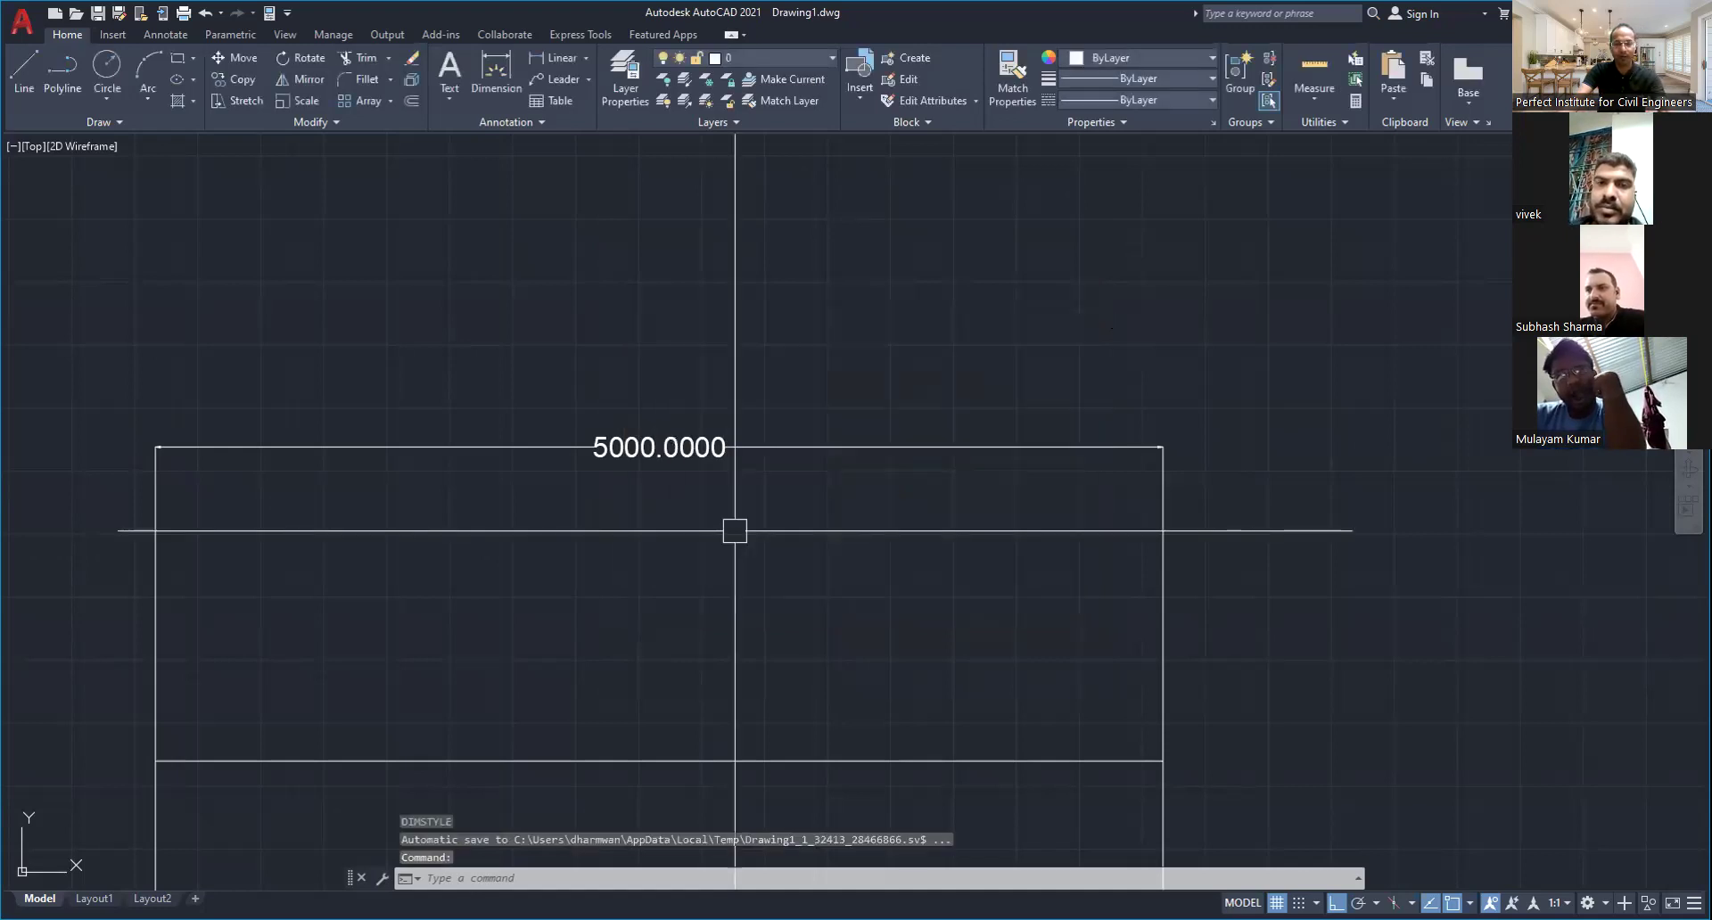
Try again to reduce the dimension's decimals, entering 0.00 as the Standard style's round-off and 1.00 as its measurement scale factor
{"action": "key", "text": "Escape"}
{"action": "key", "text": "Escape"}
{"action": "type", "text": "dimst"}
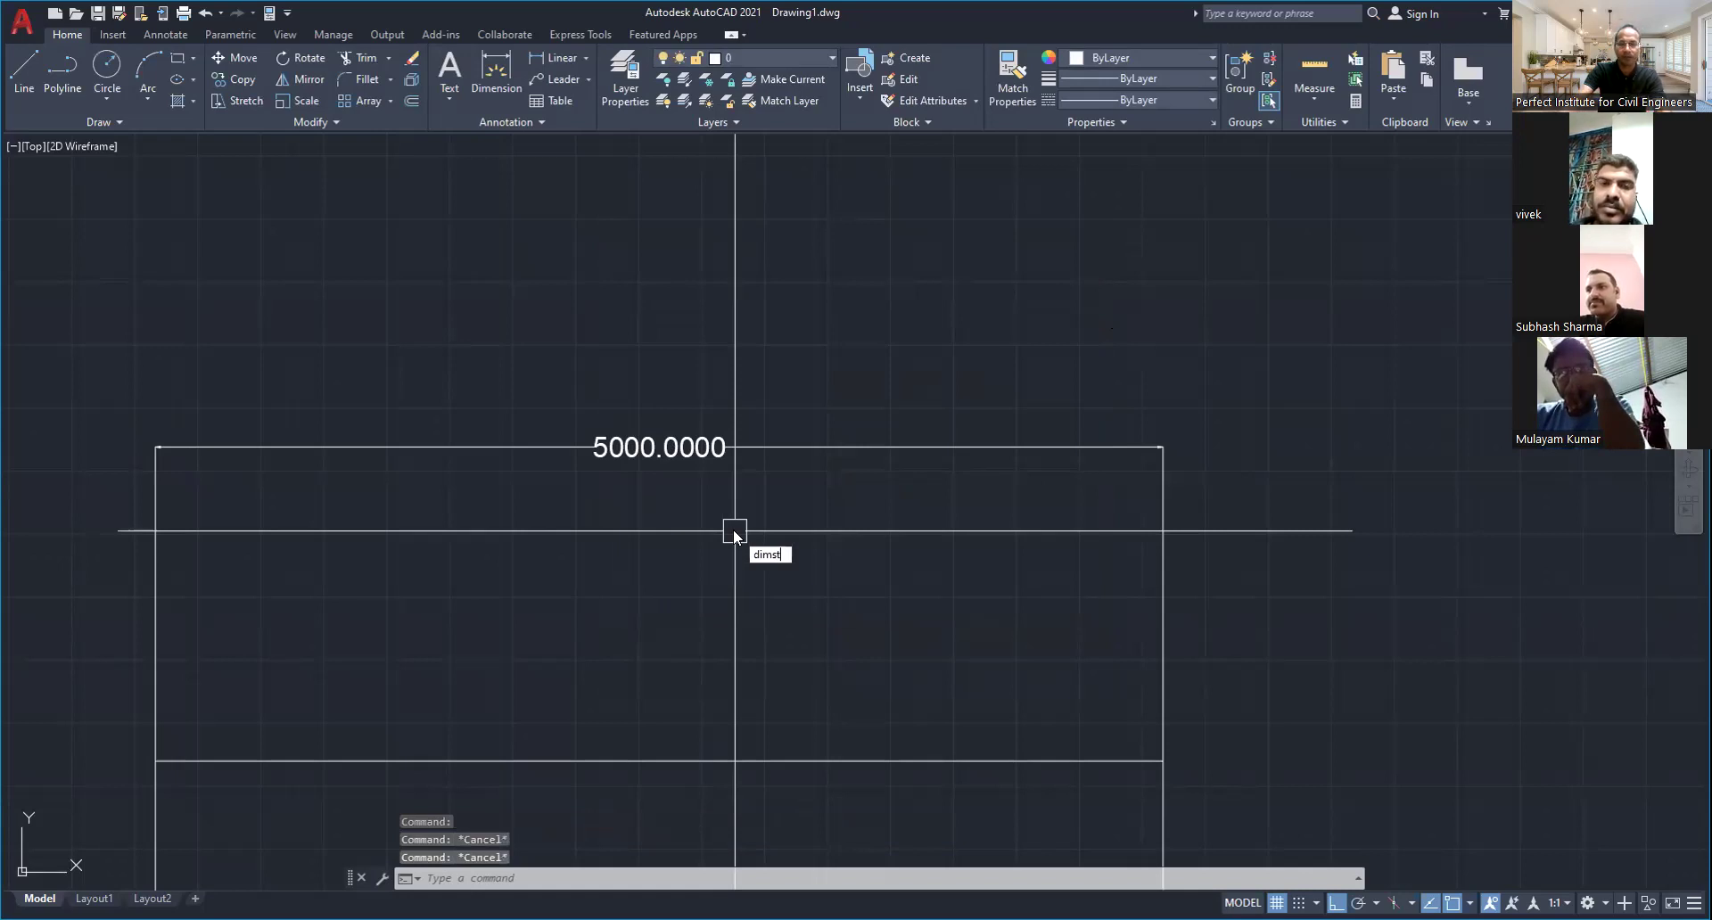
{"action": "key", "text": "Return"}
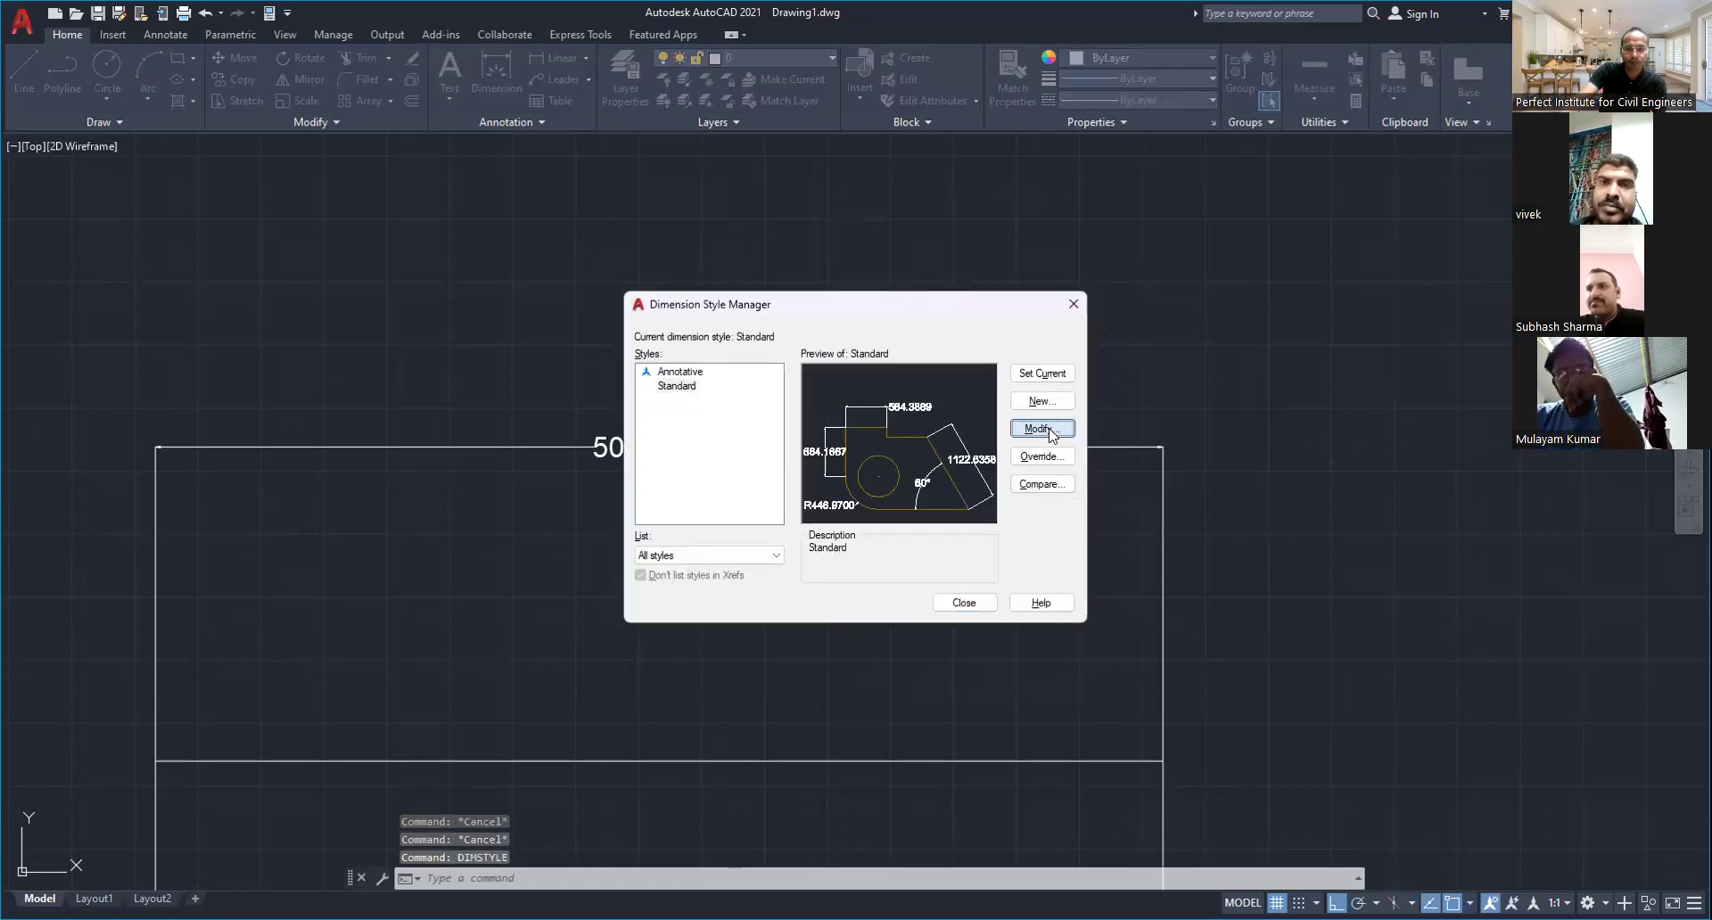
{"action": "left_click", "coordinate": [1049, 433]}
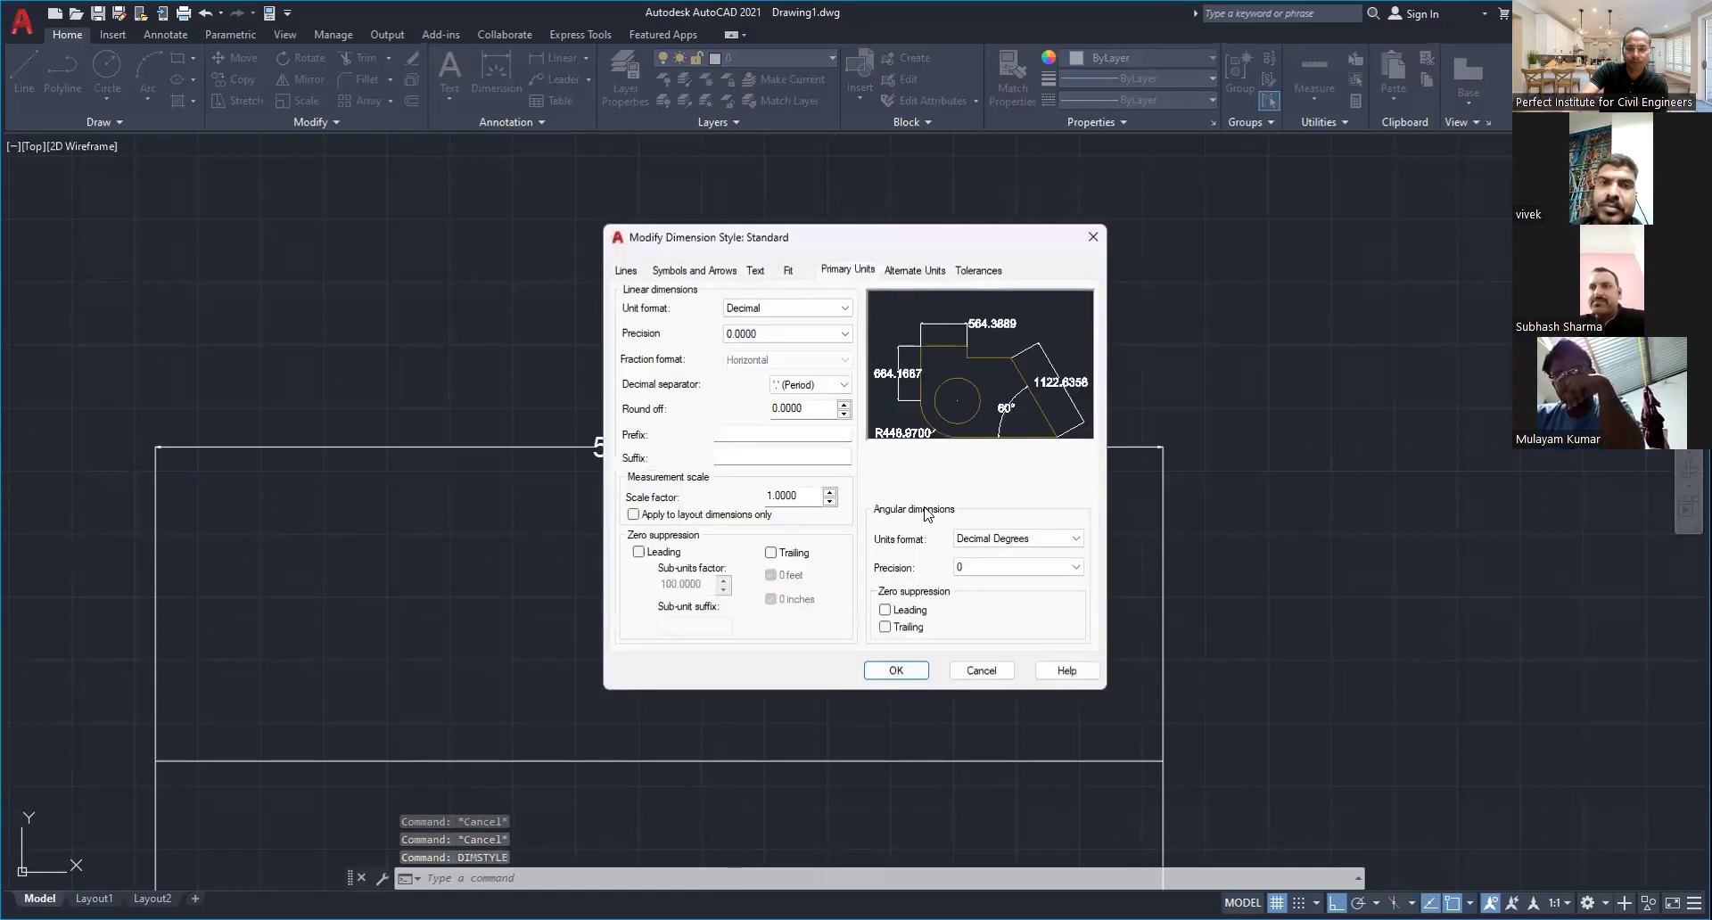
{"action": "left_click", "coordinate": [805, 410]}
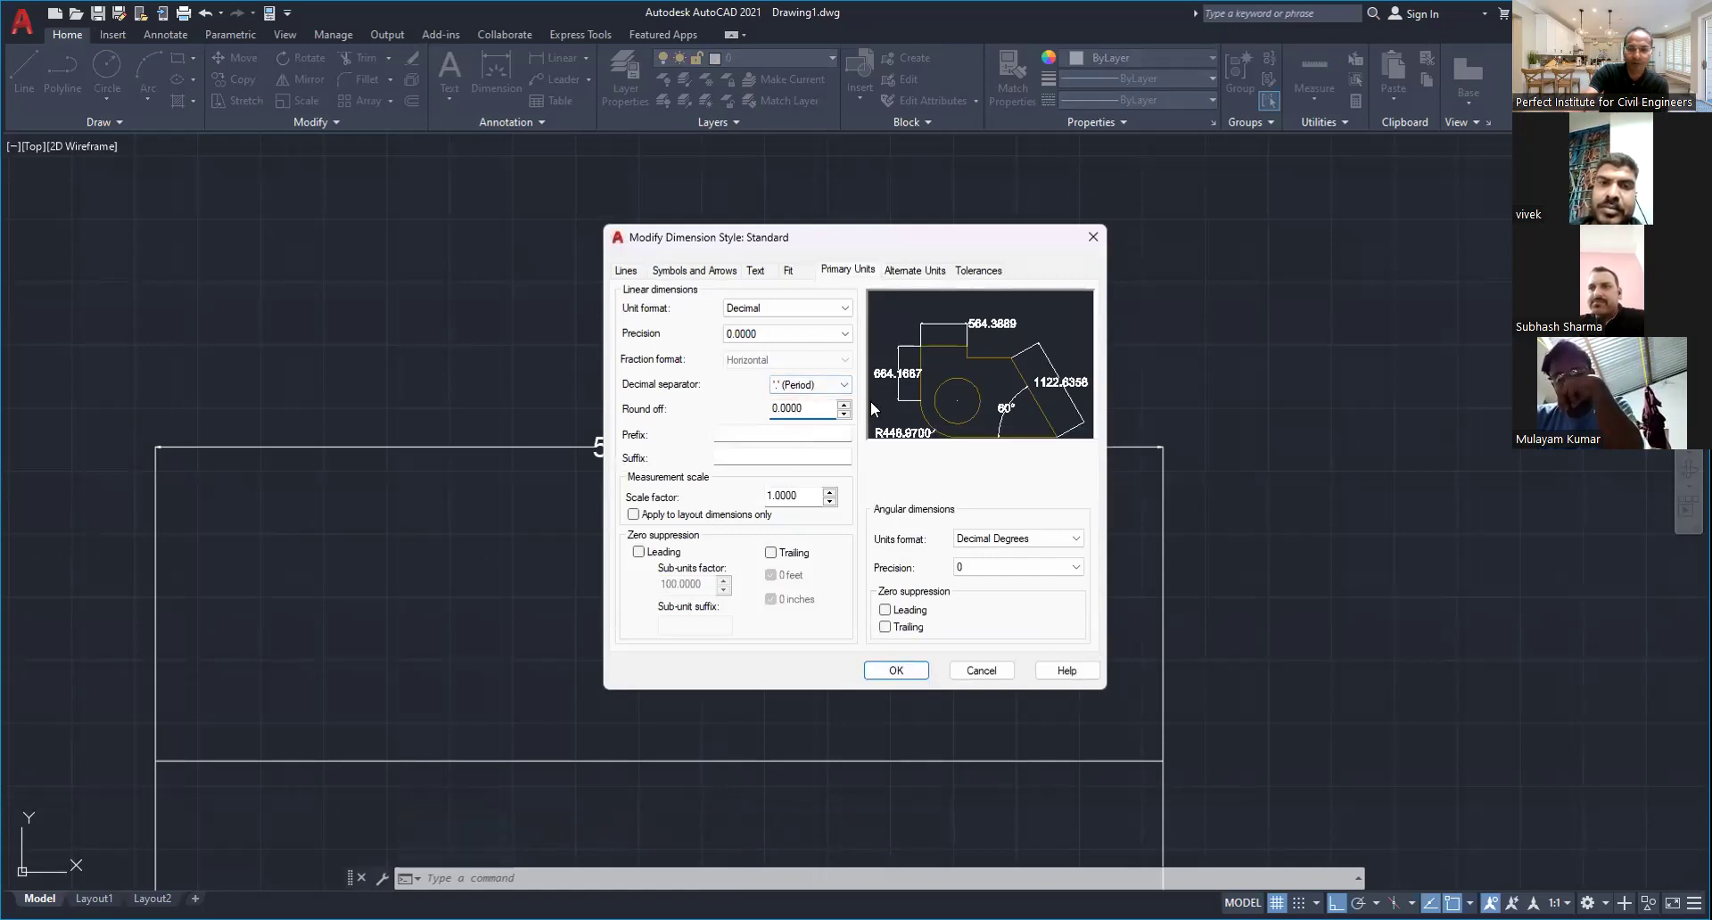
{"action": "left_click", "coordinate": [845, 404]}
{"action": "left_click", "coordinate": [845, 413]}
{"action": "left_click", "coordinate": [831, 409]}
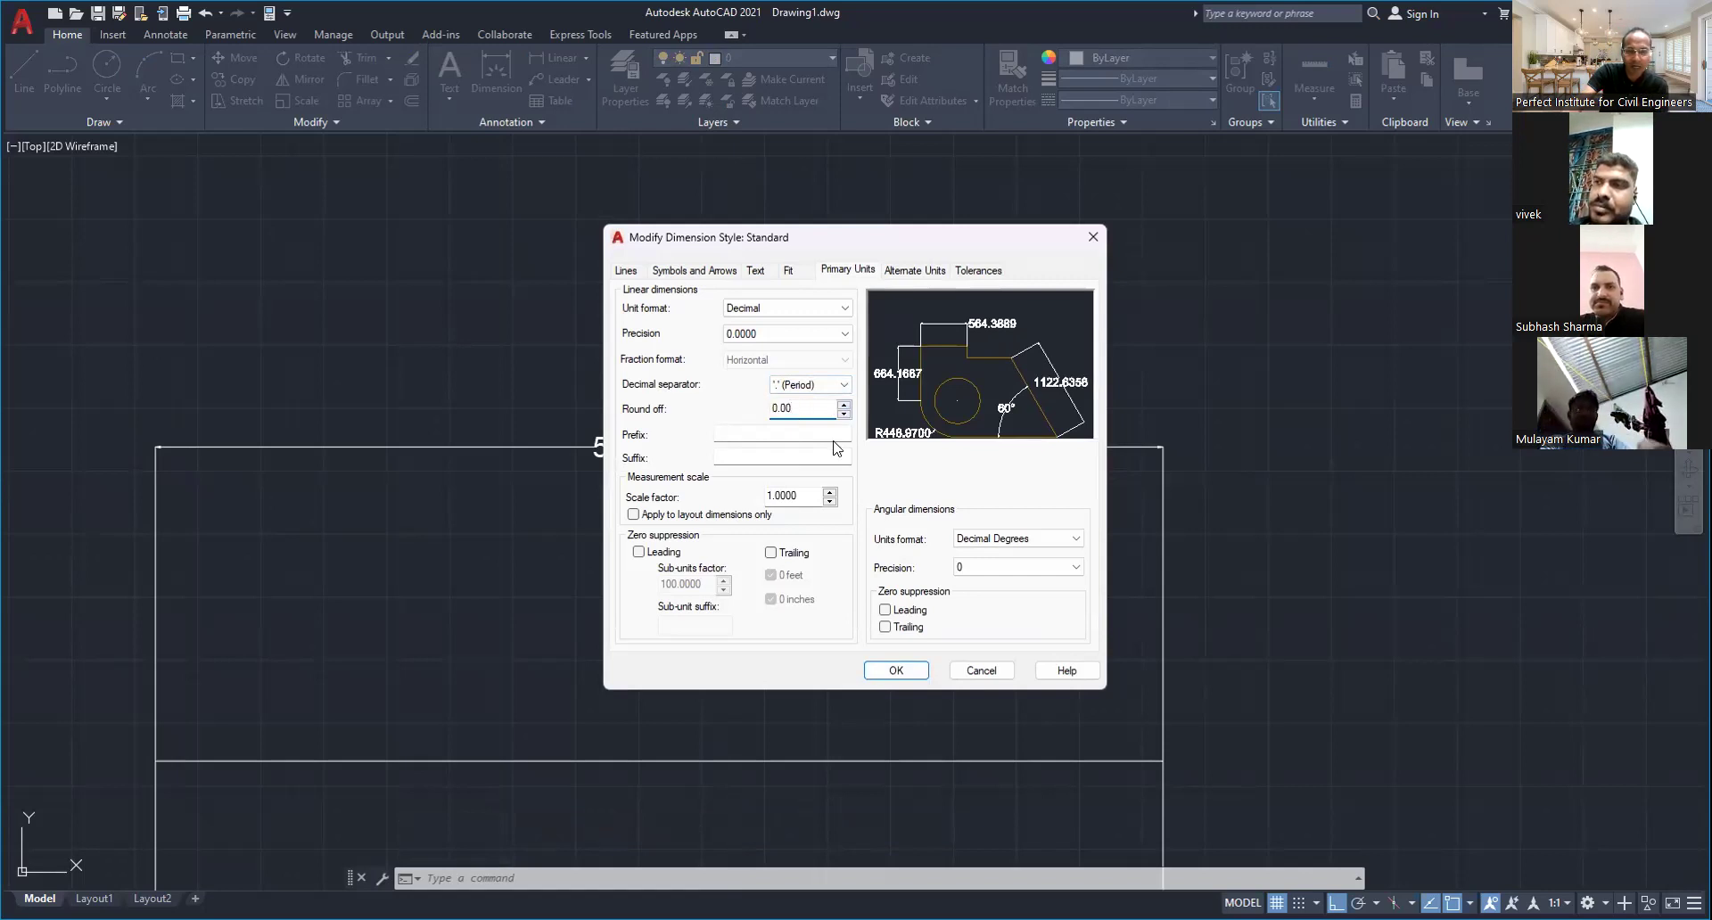
{"action": "left_click", "coordinate": [818, 495]}
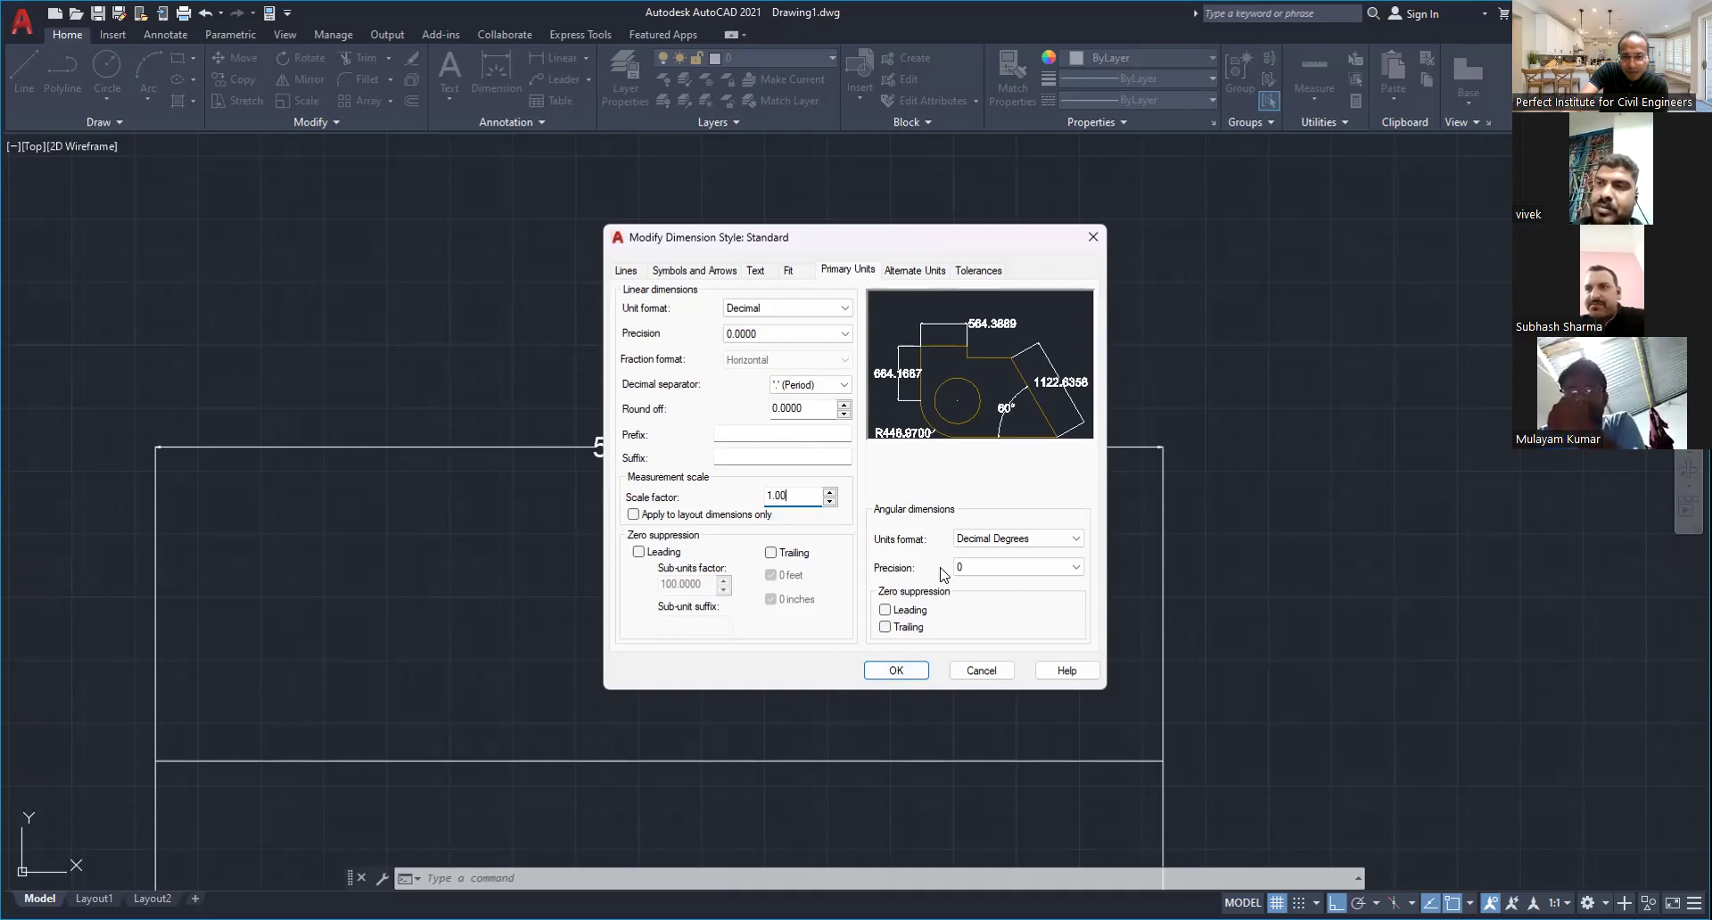
{"action": "left_click", "coordinate": [892, 670]}
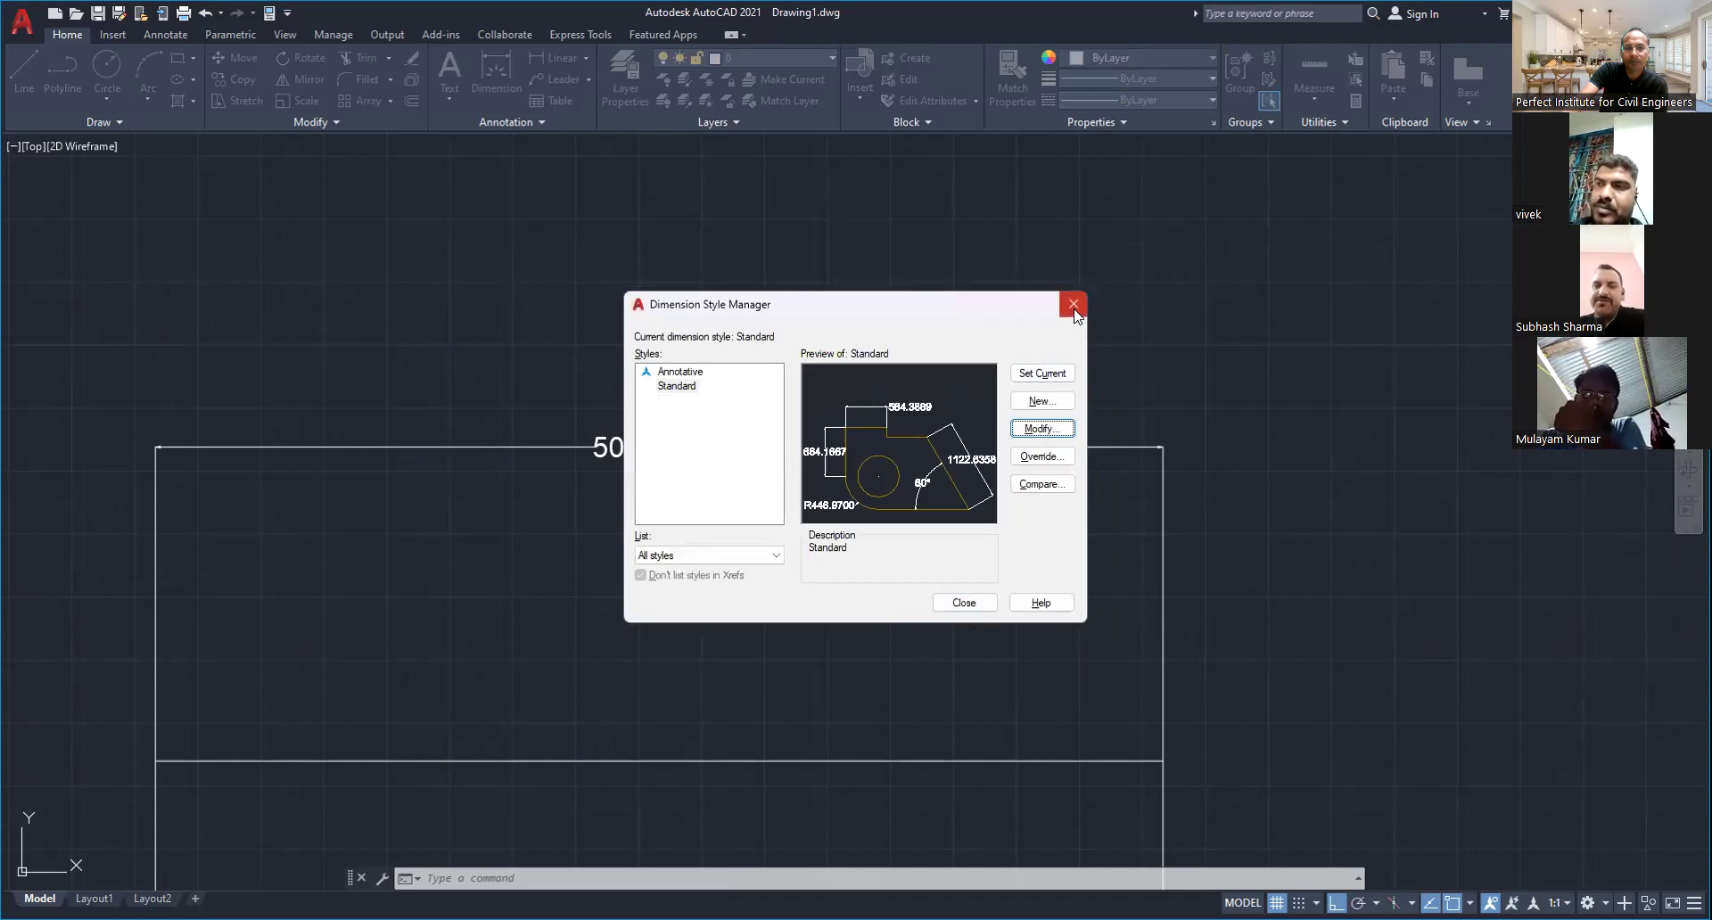
{"action": "left_click", "coordinate": [1073, 304]}
Set the Standard dimension style's linear precision to 0.00 in its primary units and close the Dimension Style Manager
{"action": "type", "text": "dimstyle"}
{"action": "key", "text": "Return"}
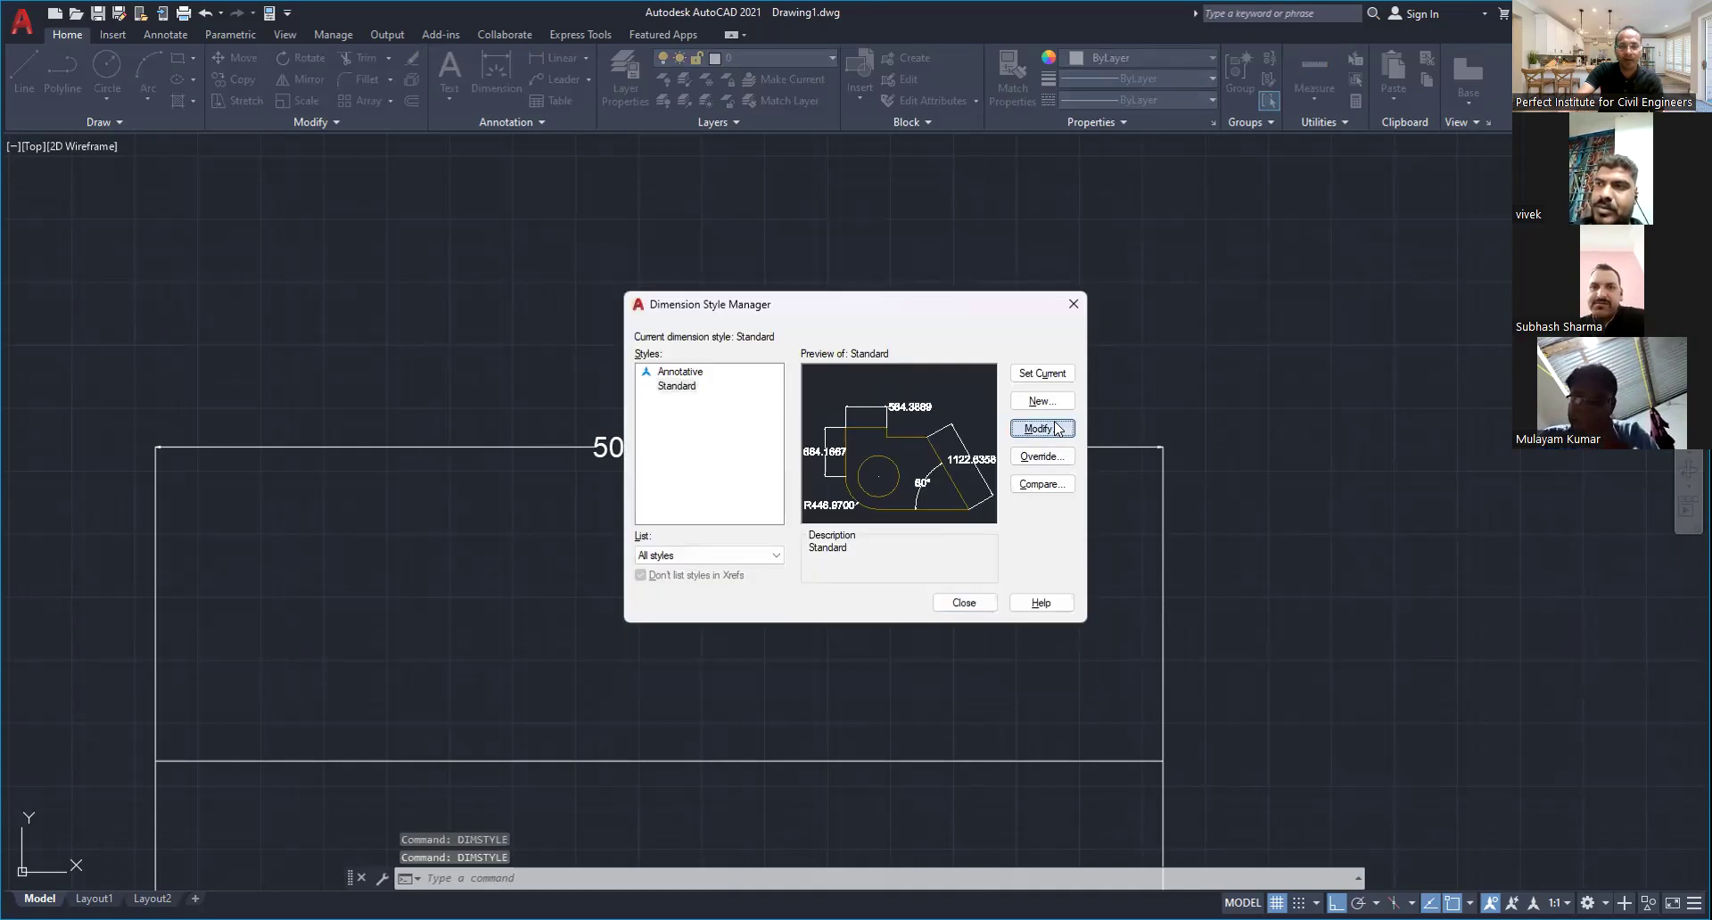
{"action": "left_click", "coordinate": [1057, 428]}
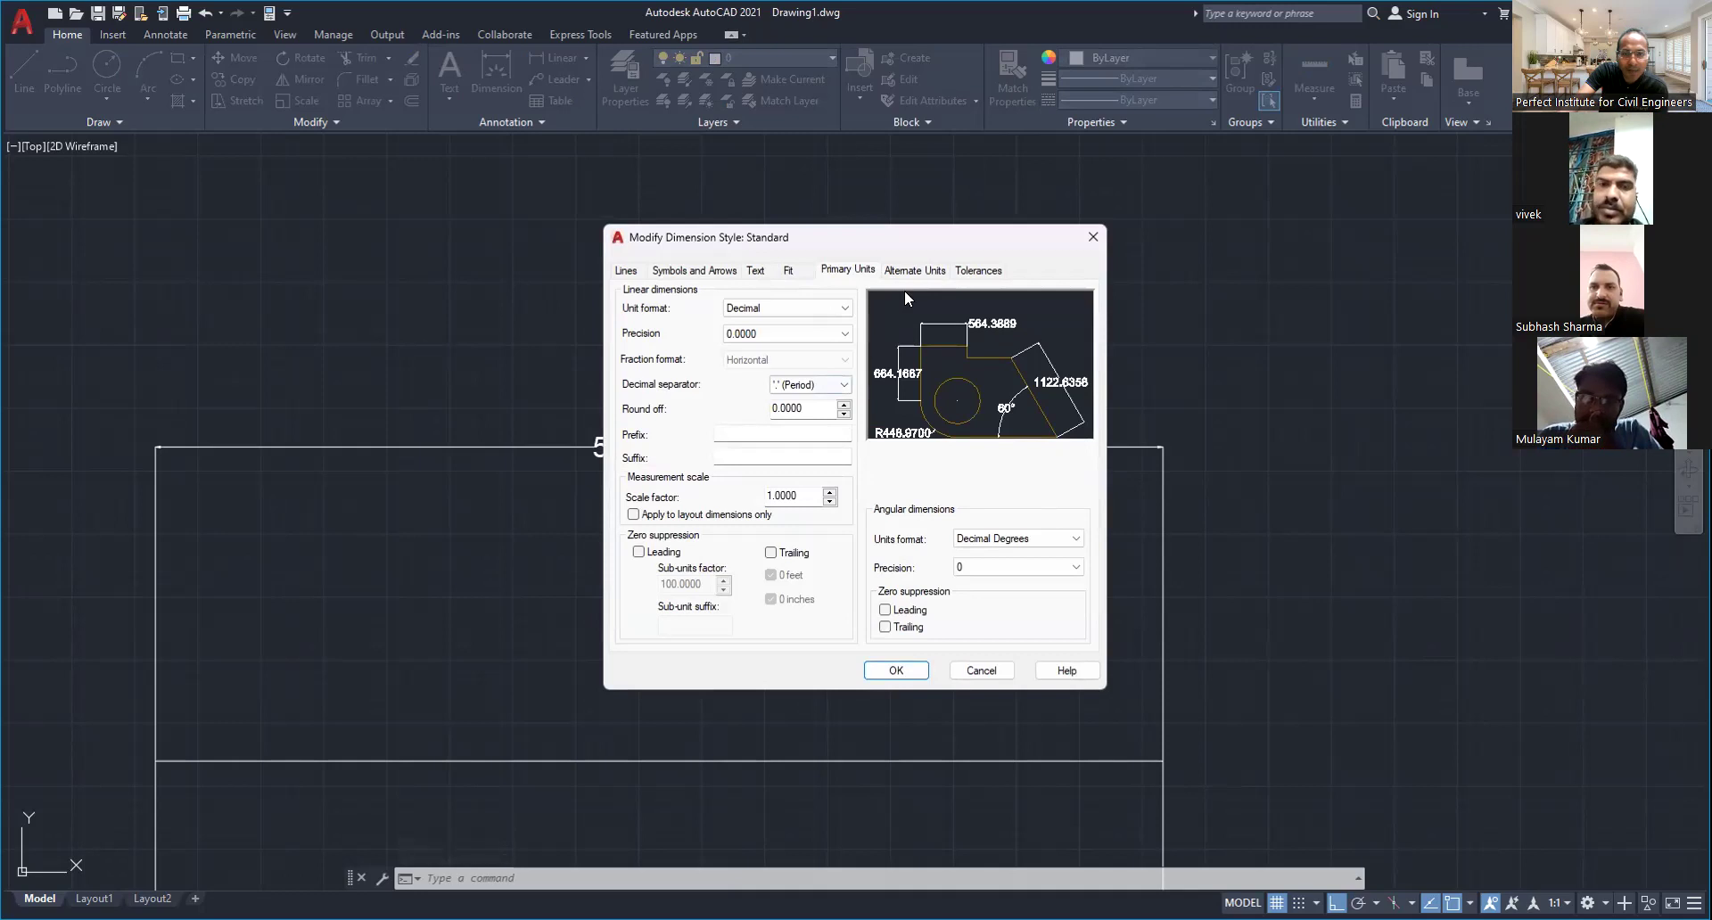
{"action": "left_click", "coordinate": [916, 270]}
{"action": "left_click", "coordinate": [755, 270]}
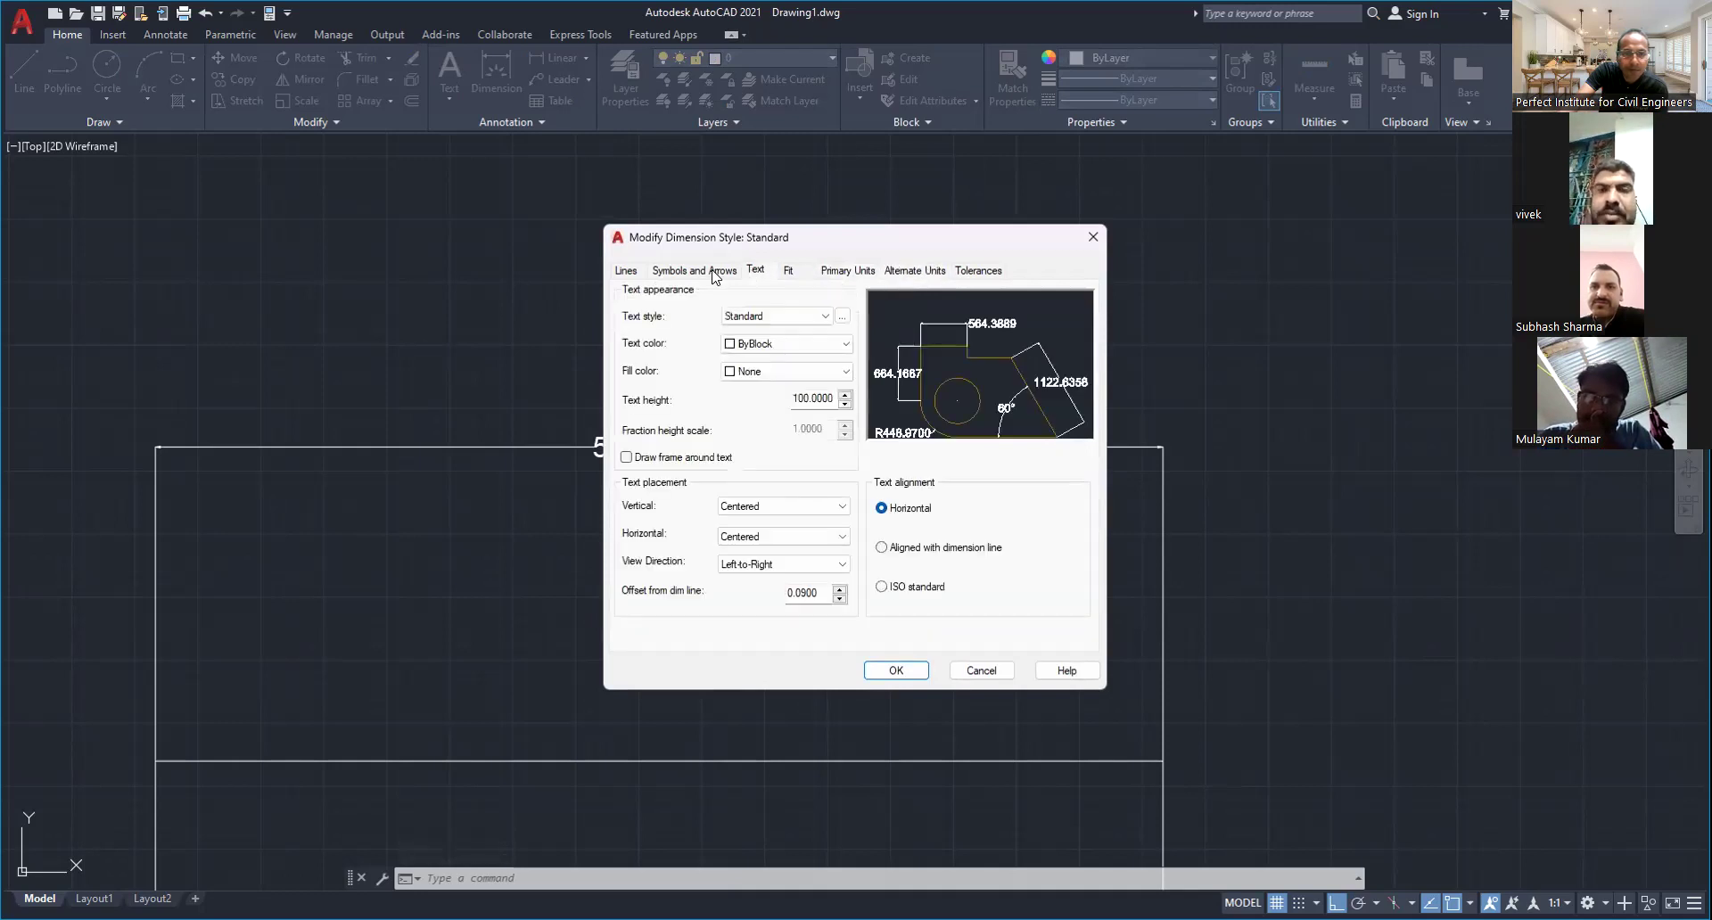
{"action": "left_click", "coordinate": [714, 272]}
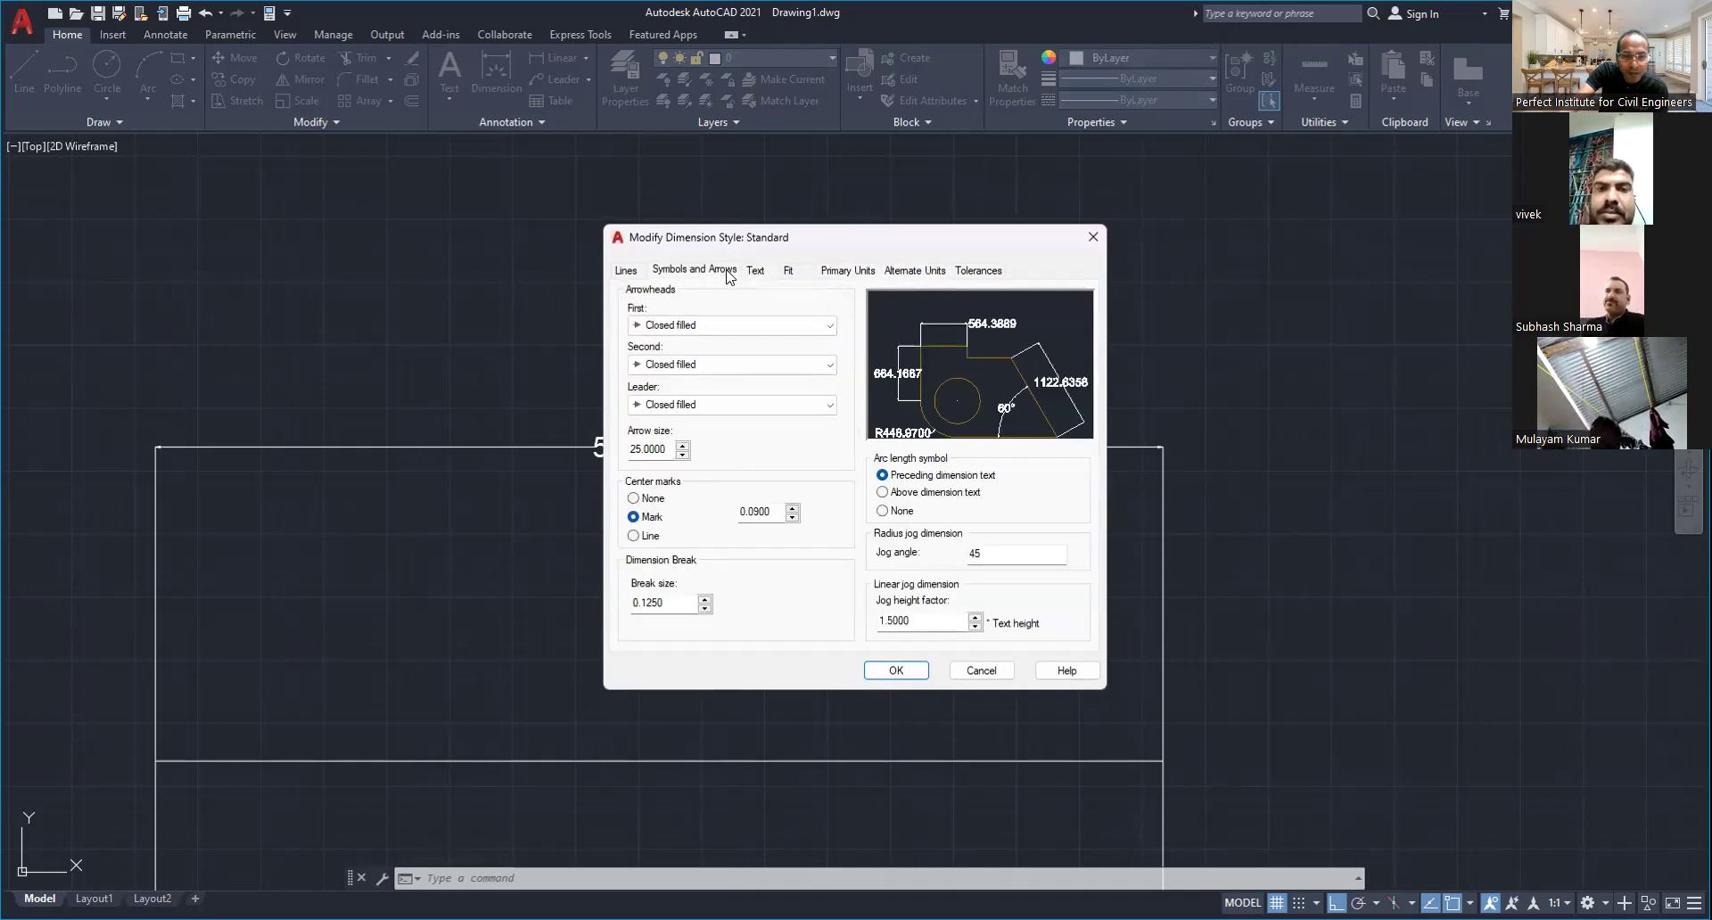
{"action": "left_click", "coordinate": [639, 272]}
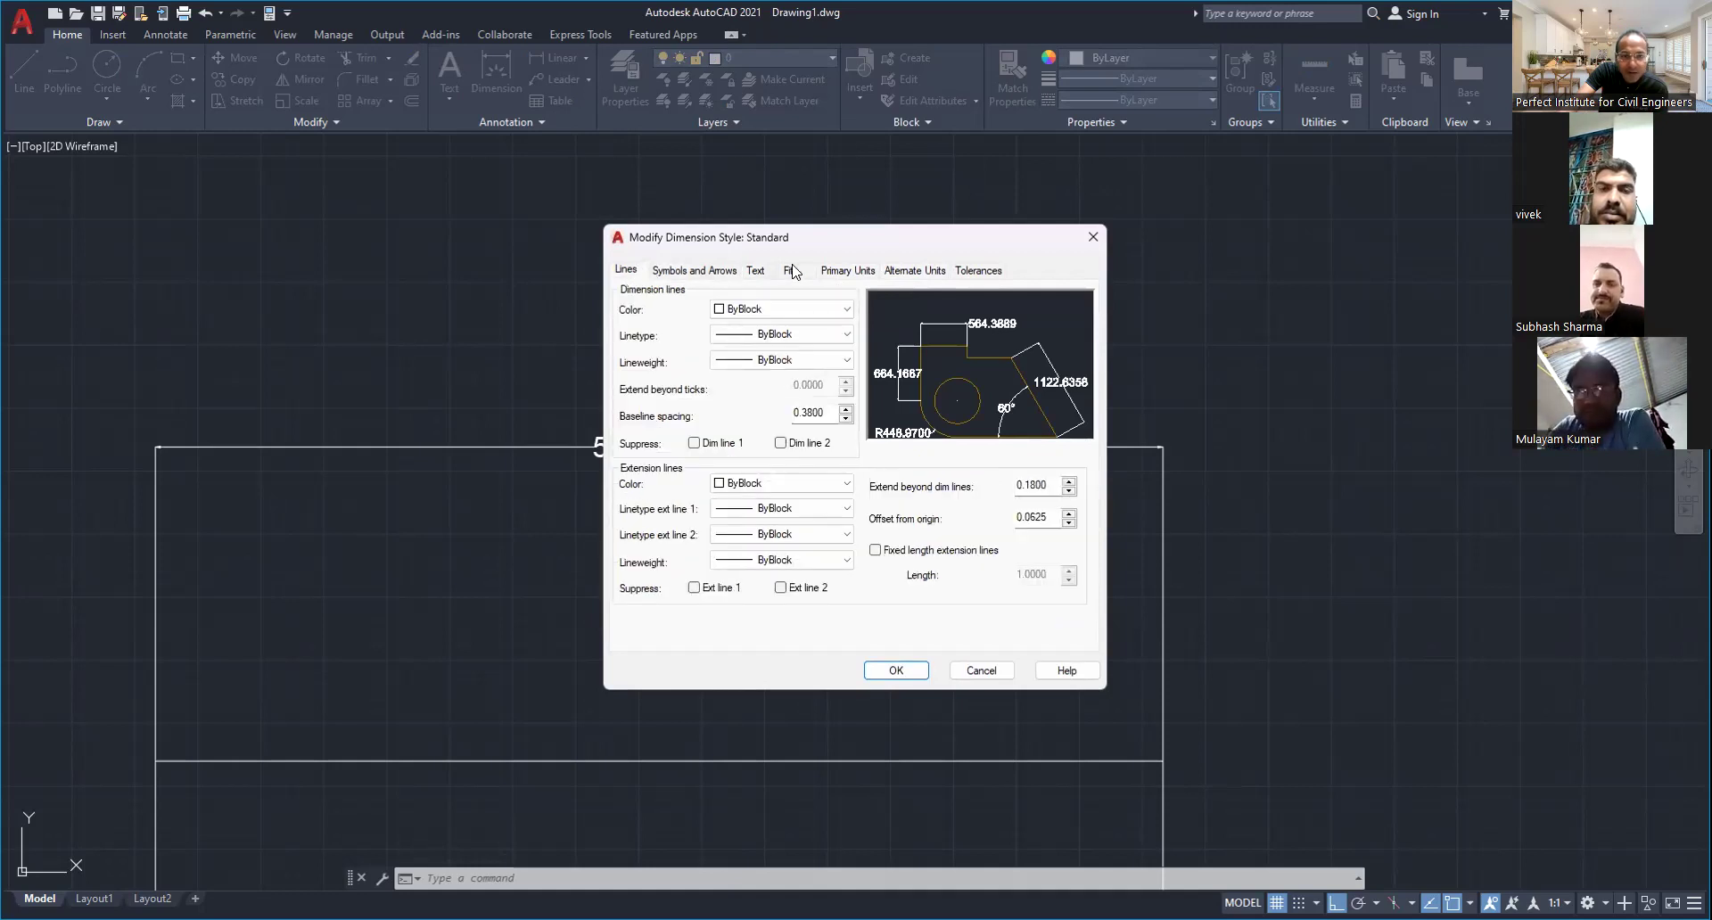
{"action": "left_click", "coordinate": [838, 272]}
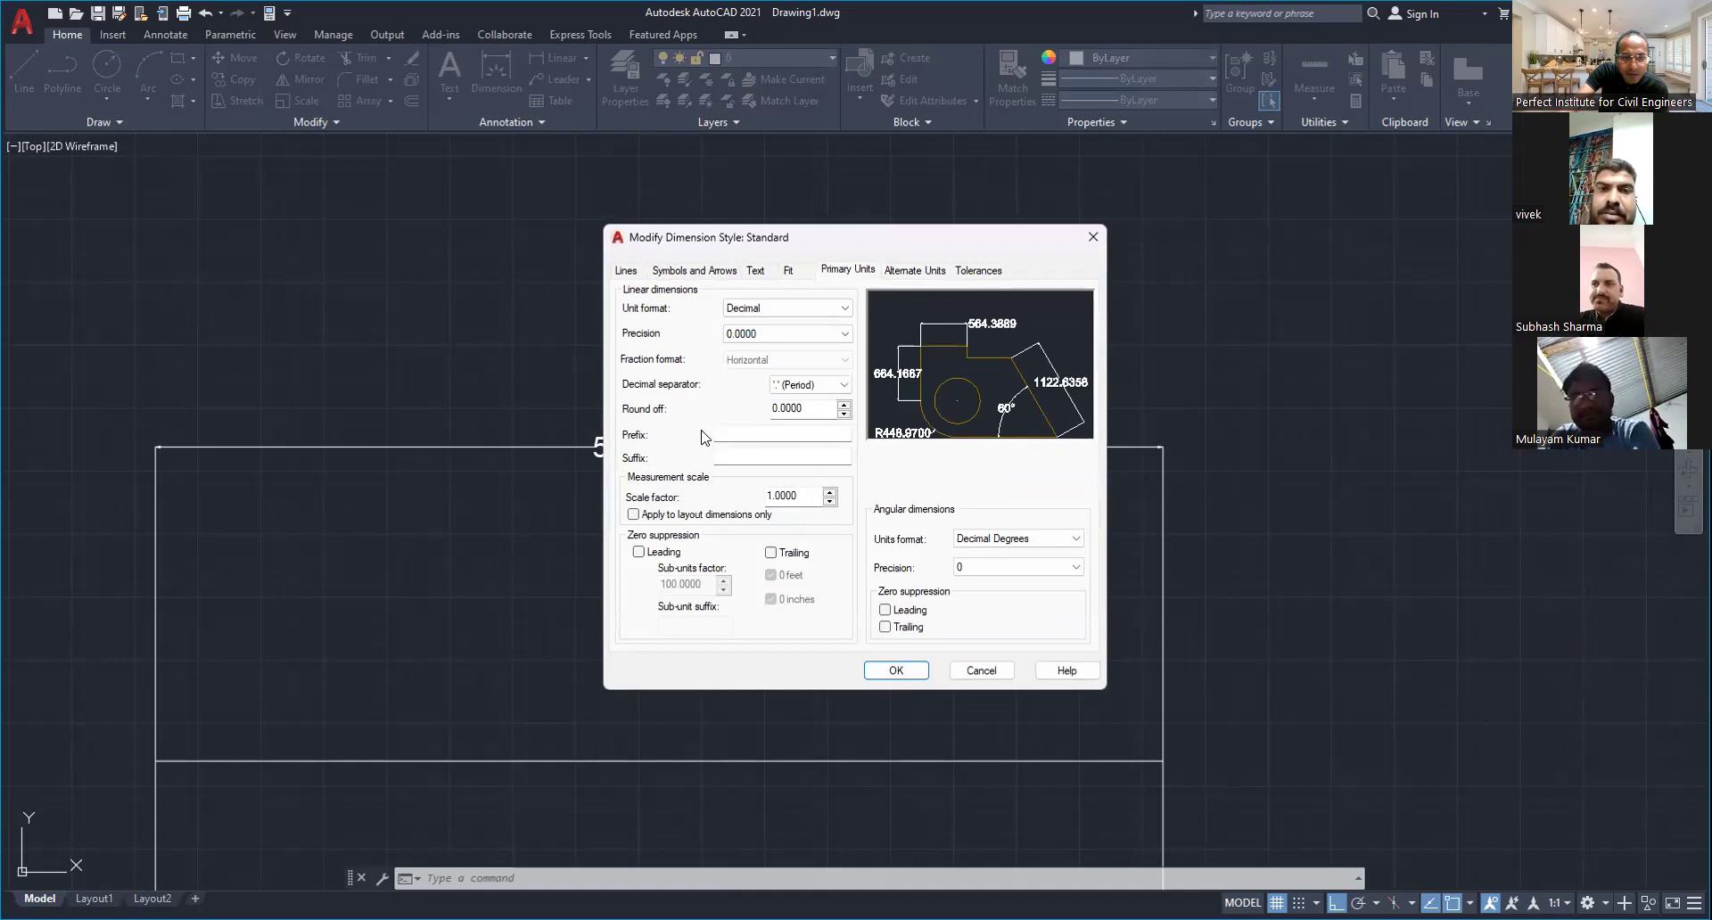
{"action": "left_click", "coordinate": [777, 341]}
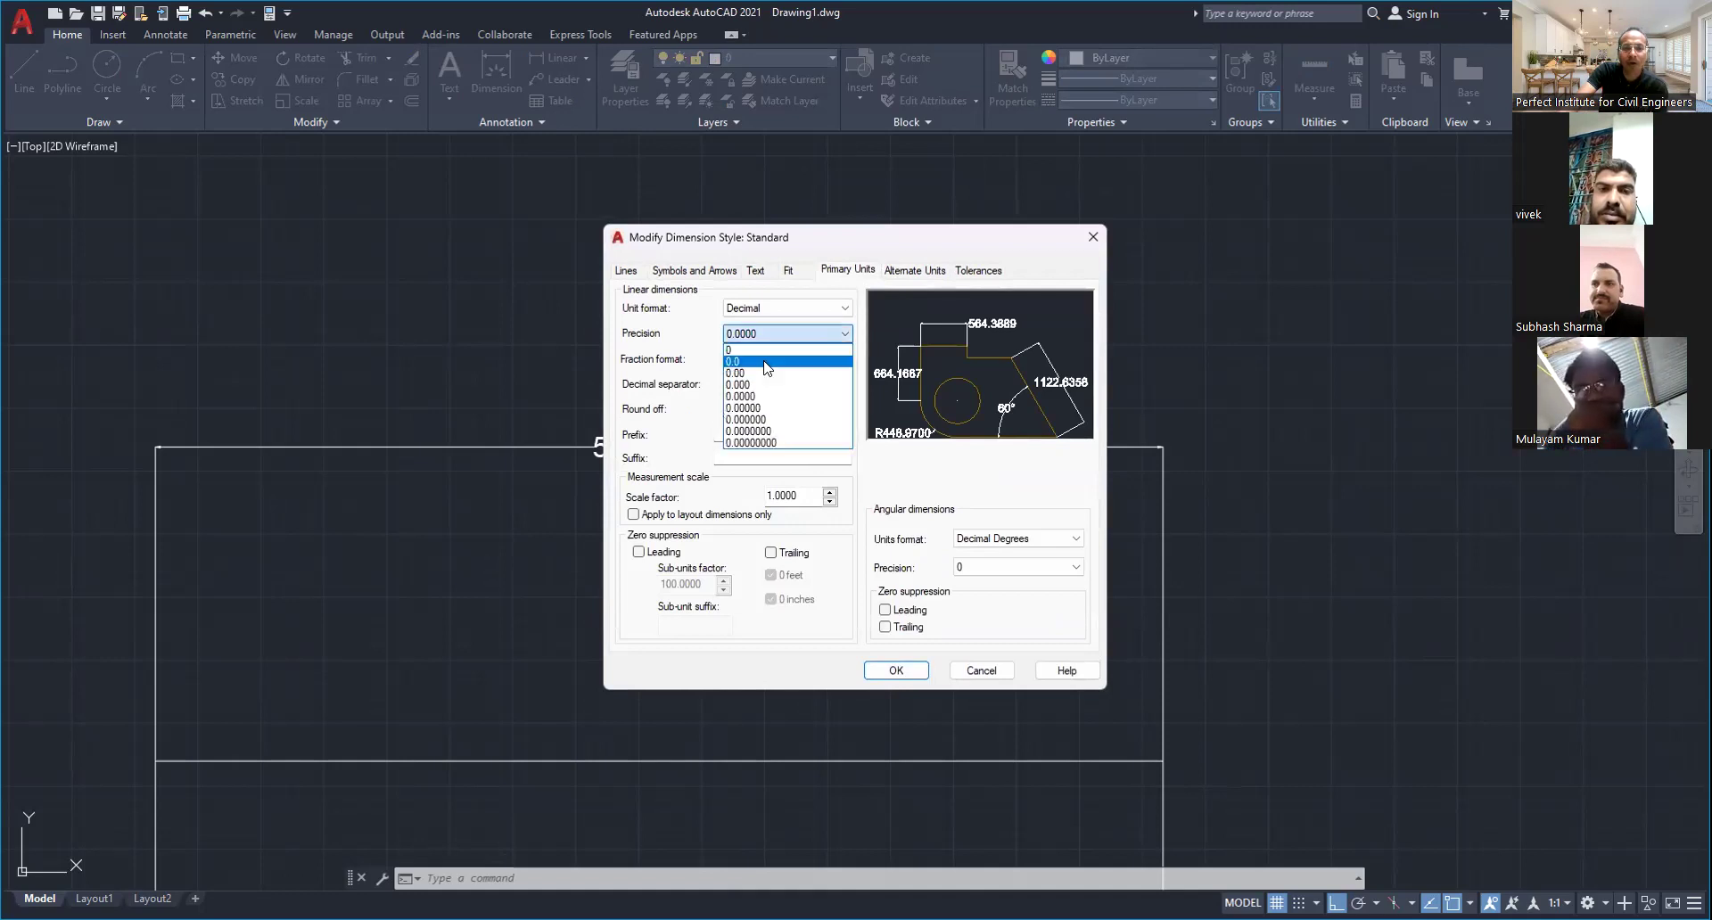
{"action": "left_click", "coordinate": [767, 374]}
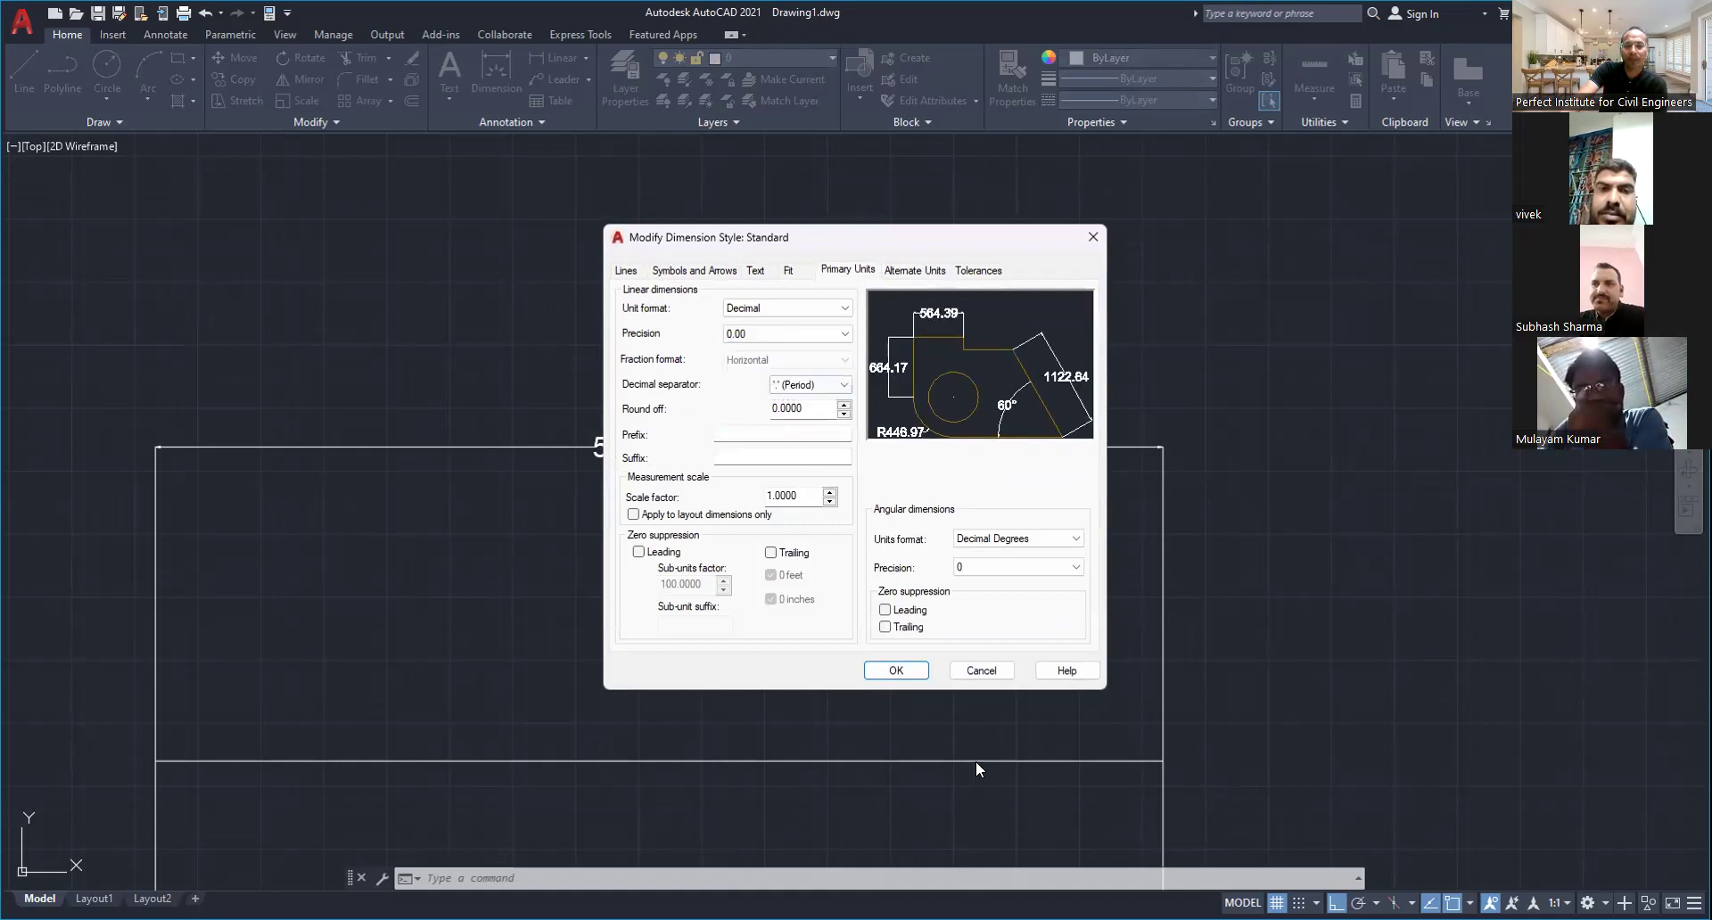
{"action": "left_click", "coordinate": [902, 678]}
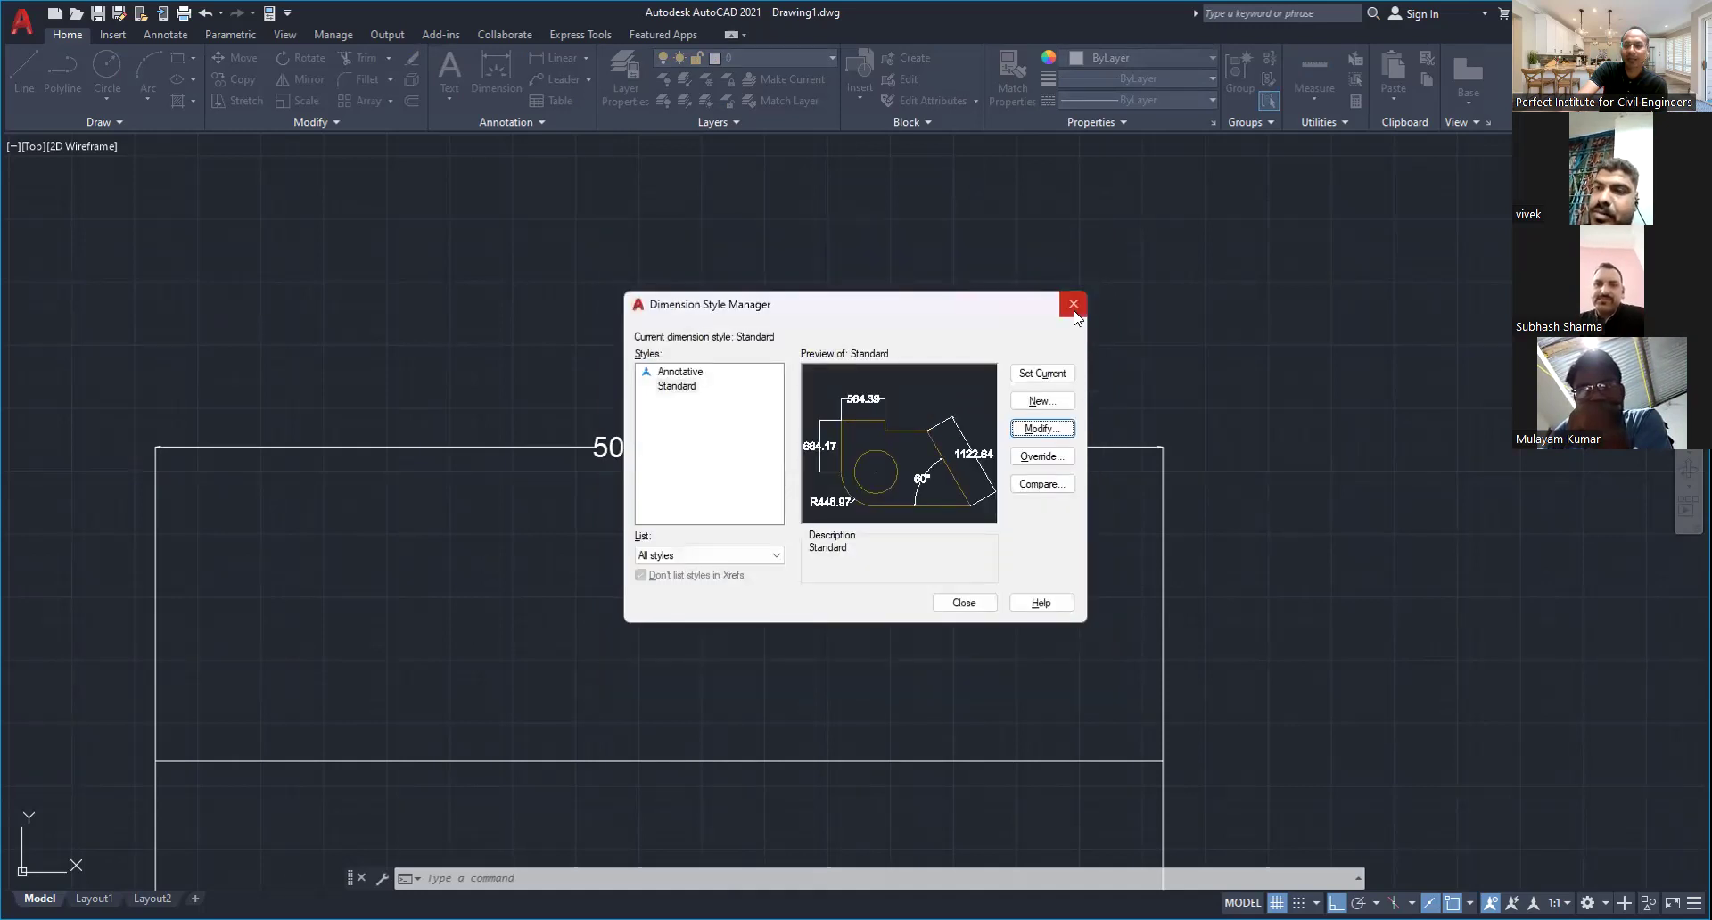
{"action": "left_click", "coordinate": [1074, 313]}
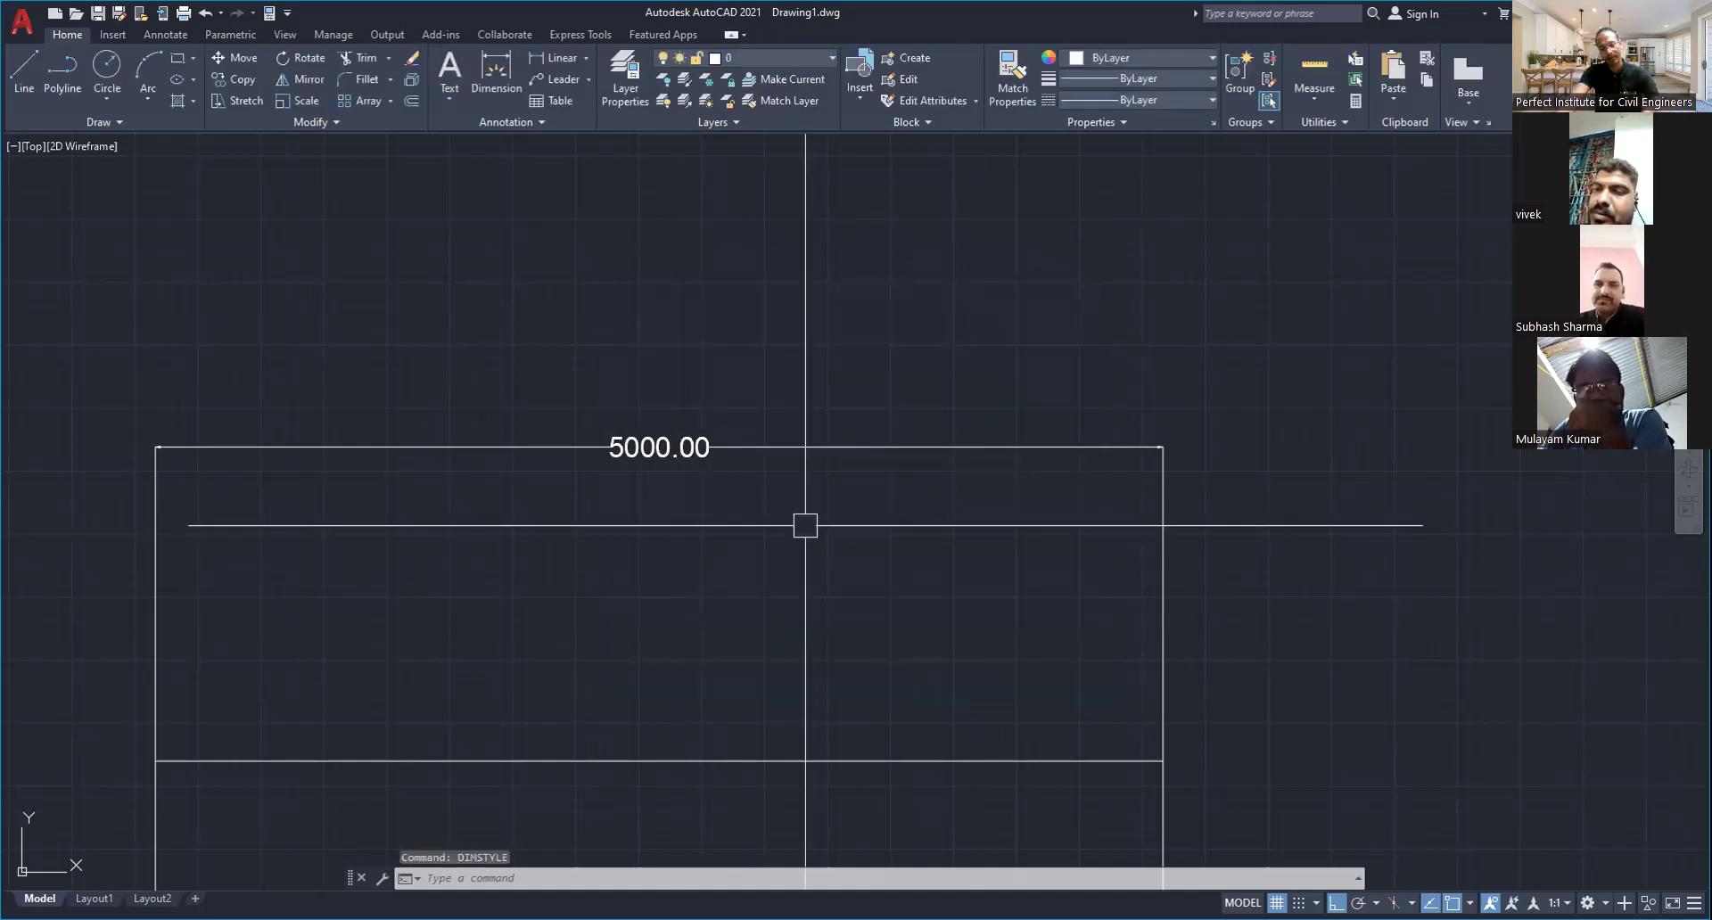
{"action": "key", "text": "Escape"}
{"action": "key", "text": "Escape"}
{"action": "key", "text": "Escape"}
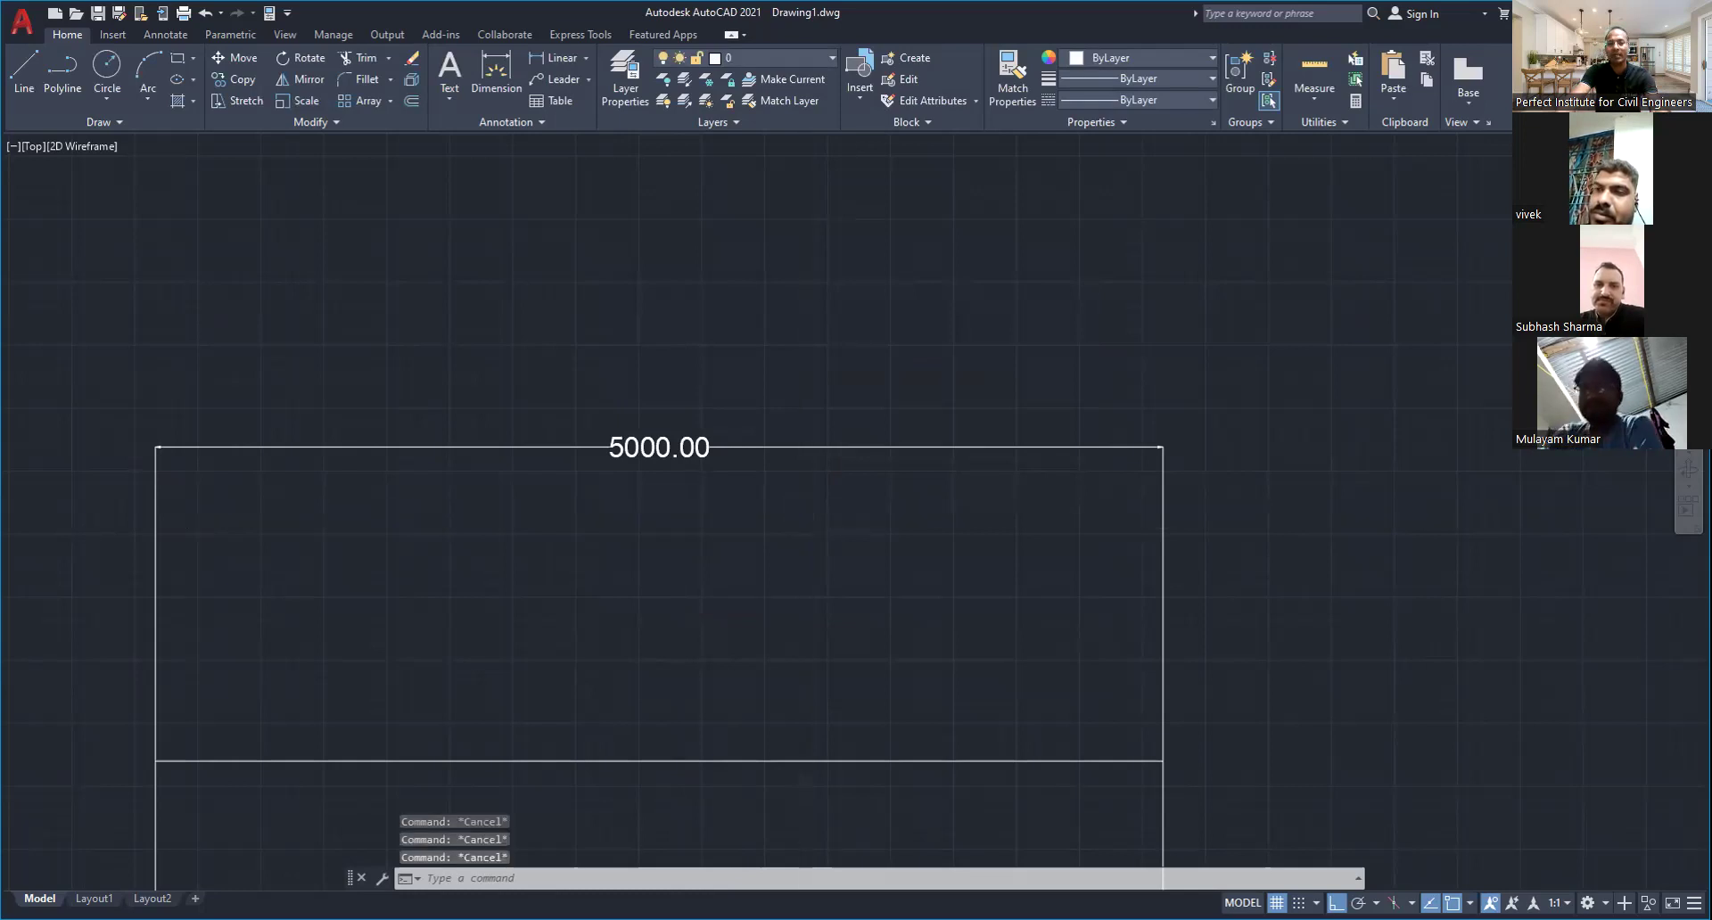
Examine how the 5000 dimension above the square reads from a wider view of the sheet
{"action": "scroll", "coordinate": [760, 504], "scroll_direction": "down", "scroll_amount": 2}
{"action": "scroll", "coordinate": [797, 533], "scroll_direction": "down", "scroll_amount": 2}
{"action": "scroll", "coordinate": [813, 562], "scroll_direction": "down", "scroll_amount": 2}
{"action": "middle_click_drag", "start_coordinate": [783, 721], "coordinate": [852, 642]}
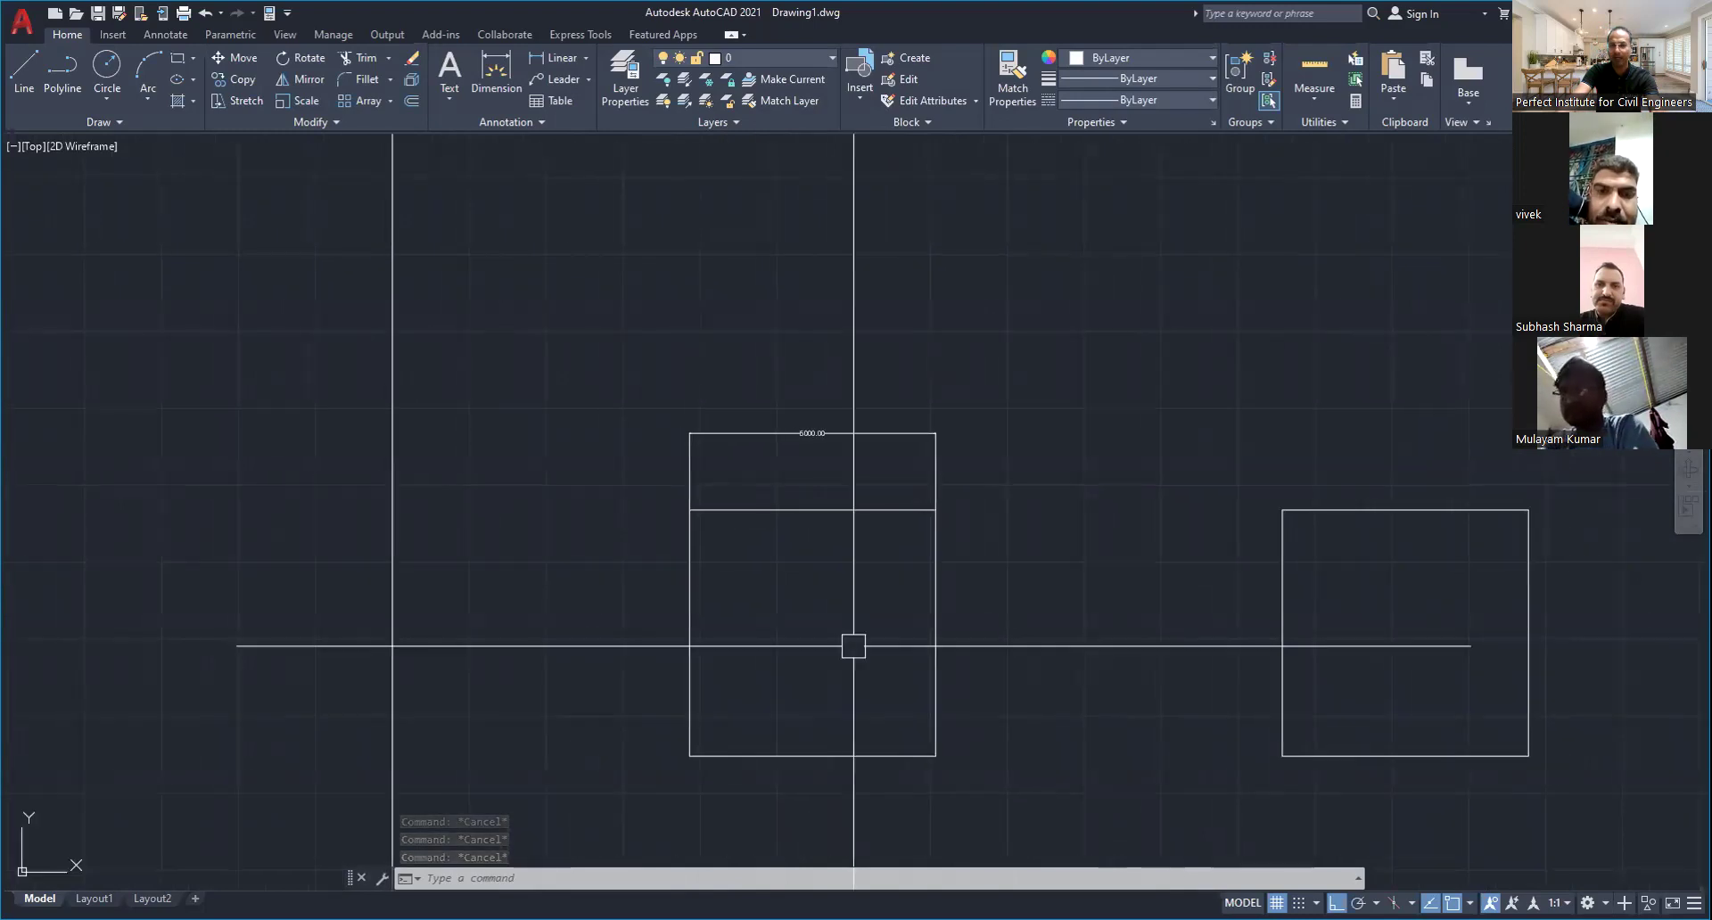
{"action": "scroll", "coordinate": [843, 628], "scroll_direction": "up", "scroll_amount": 2}
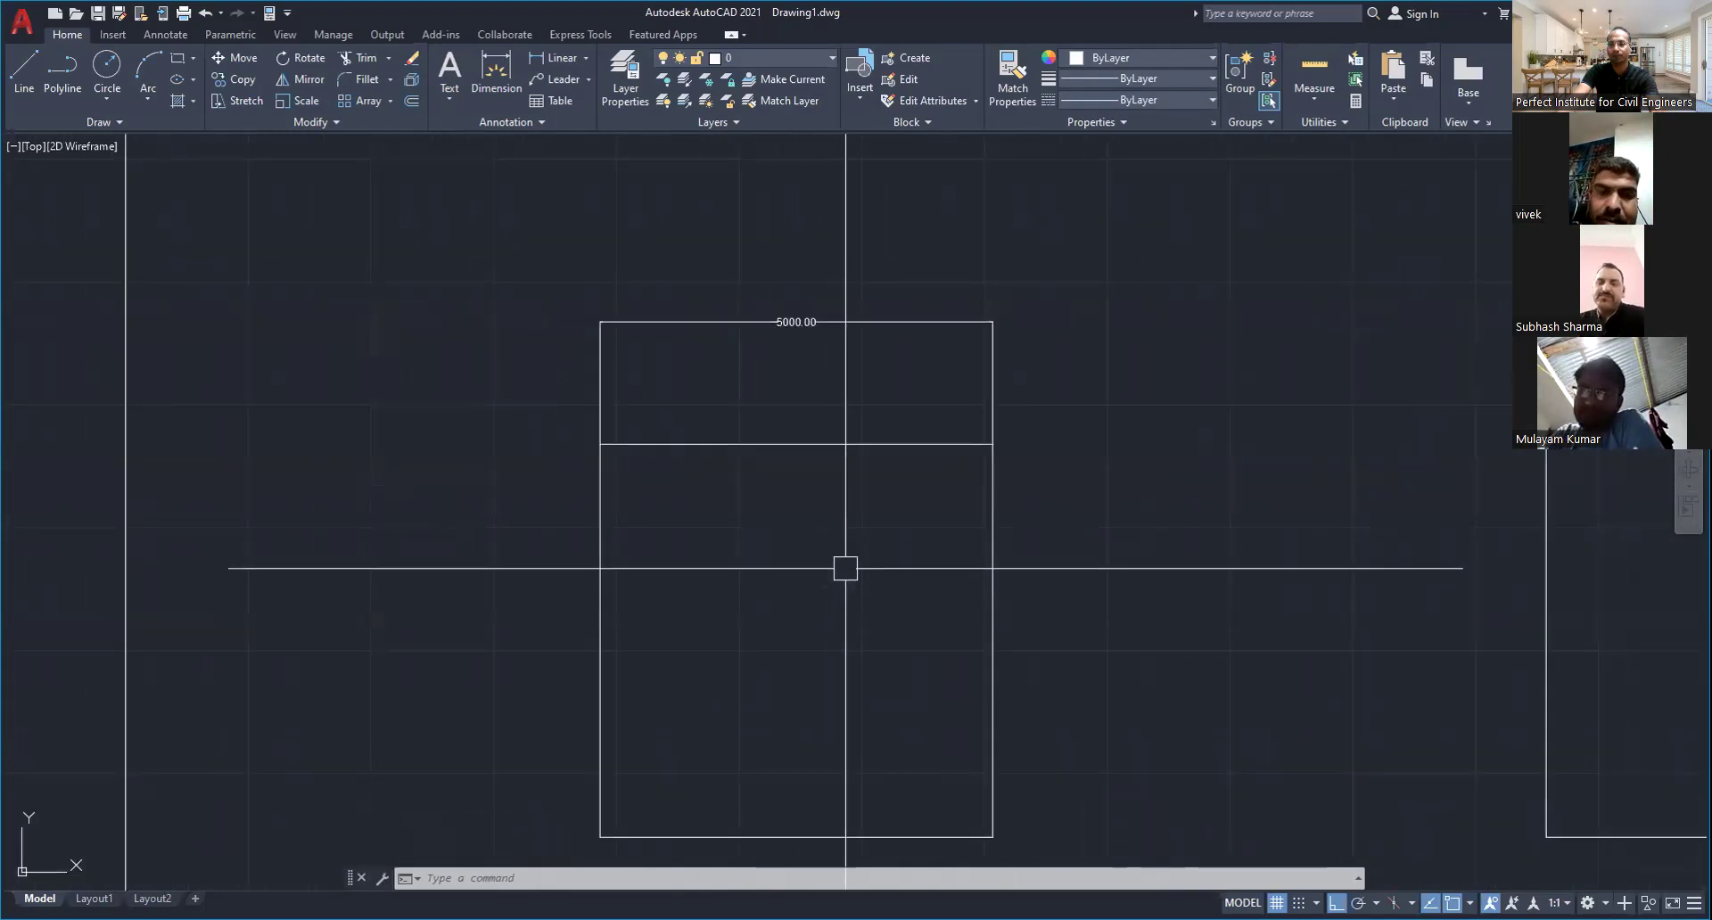
{"action": "scroll", "coordinate": [846, 568], "scroll_direction": "down", "scroll_amount": 1}
{"action": "mouse_move", "coordinate": [951, 546]}
{"action": "middle_mouse_down"}
{"action": "mouse_move", "coordinate": [833, 604]}
{"action": "mouse_move", "coordinate": [726, 734]}
{"action": "middle_mouse_up"}
{"action": "key", "text": "Escape"}
{"action": "key", "text": "Escape"}
{"action": "key", "text": "Escape"}
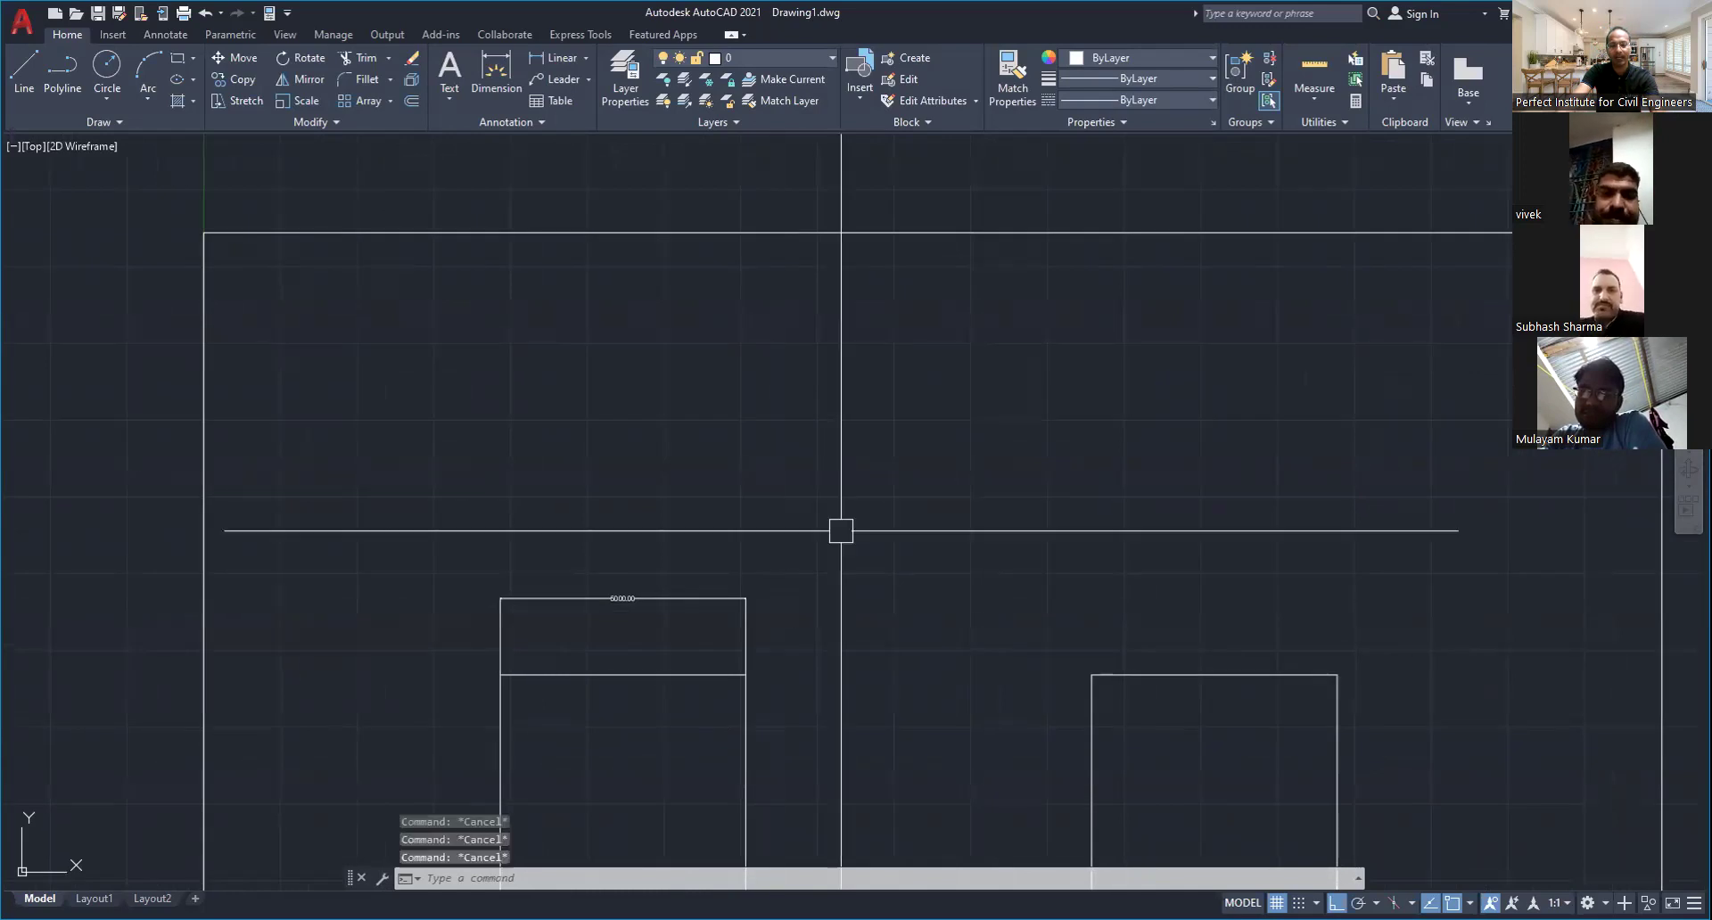
Draw a horizontal line in the empty area above the two squares and a vertical line down from its right end, undoing the extra third segment
{"action": "type", "text": "T"}
{"action": "key", "text": "BackSpace"}
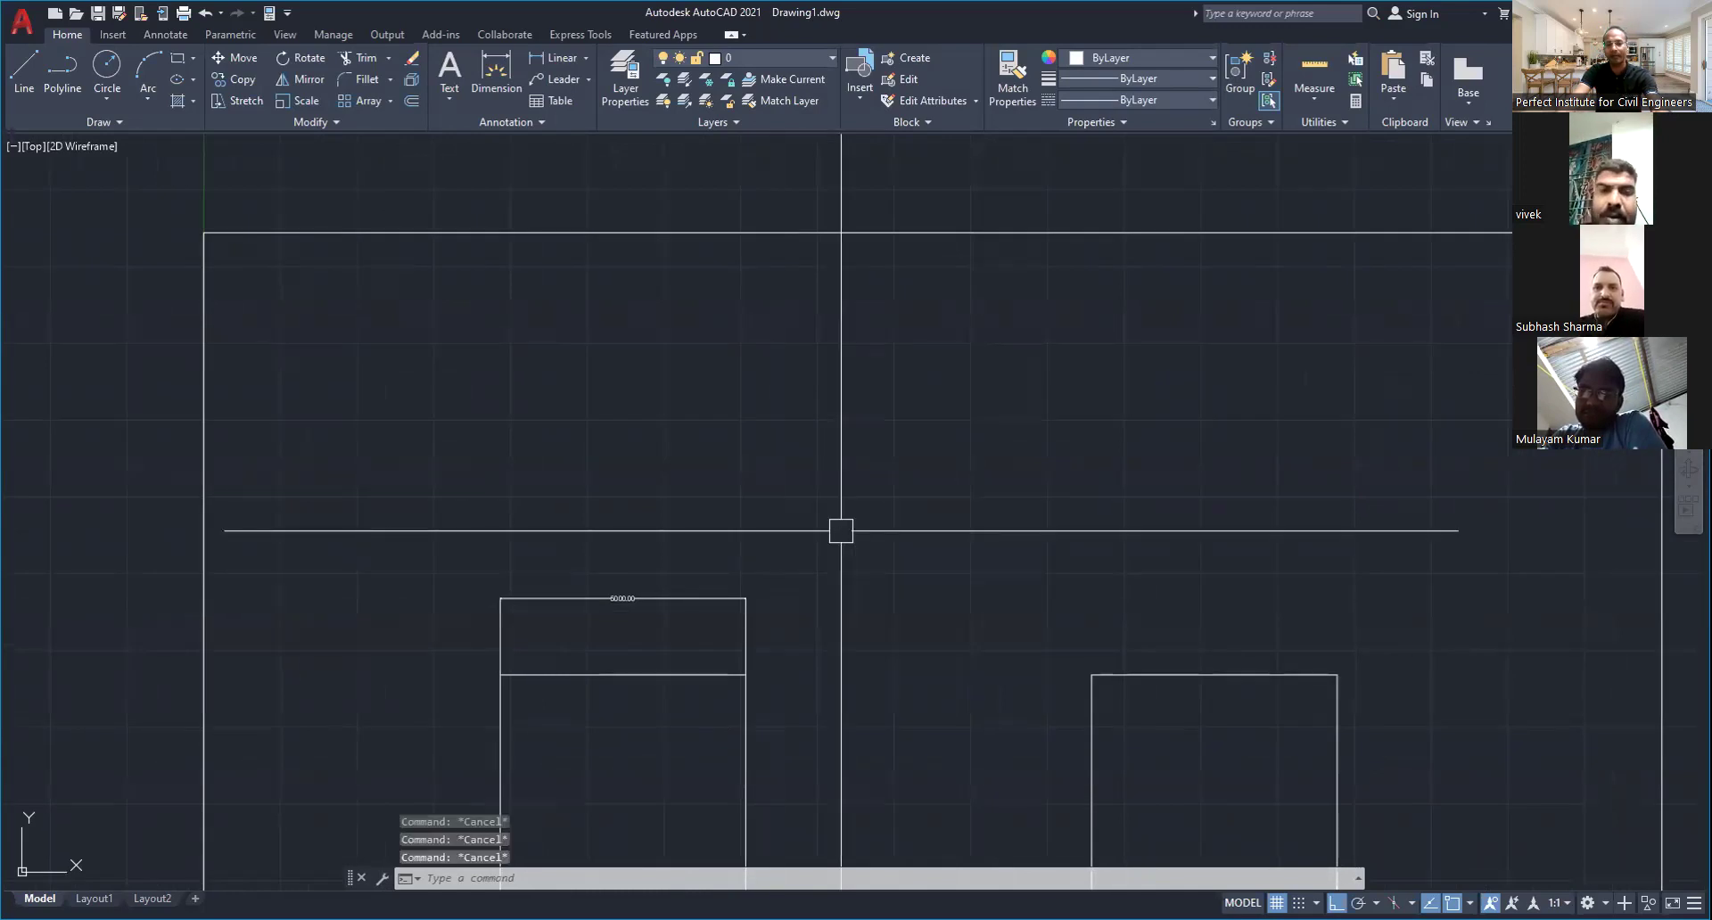
{"action": "type", "text": "L"}
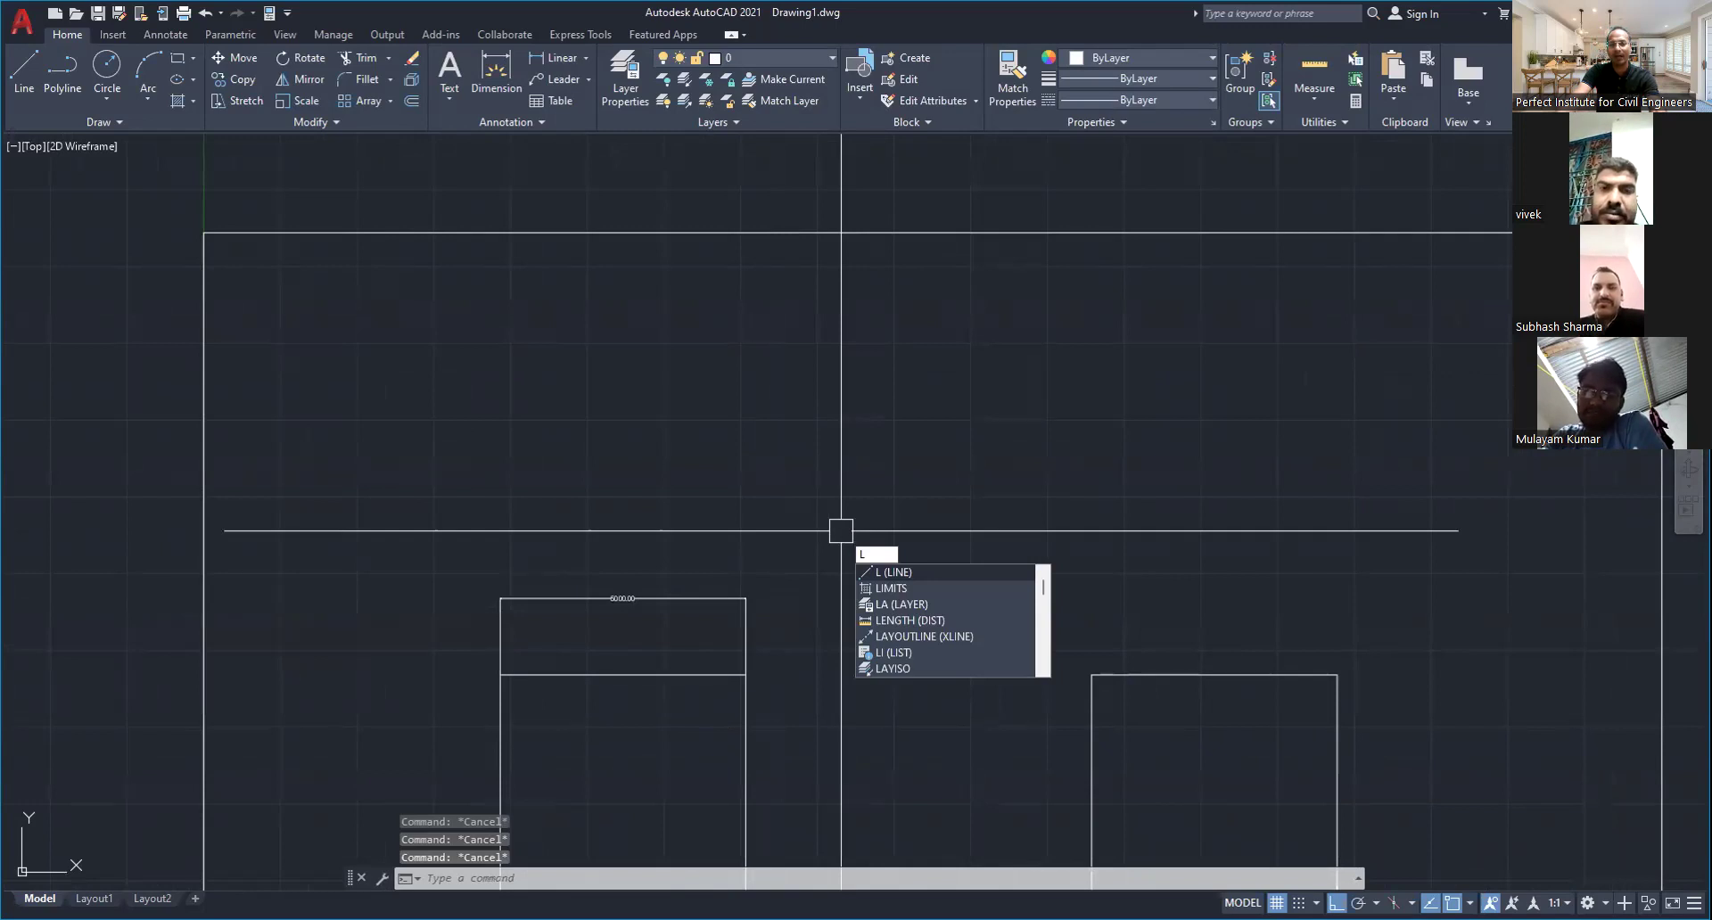
{"action": "key", "text": "Return"}
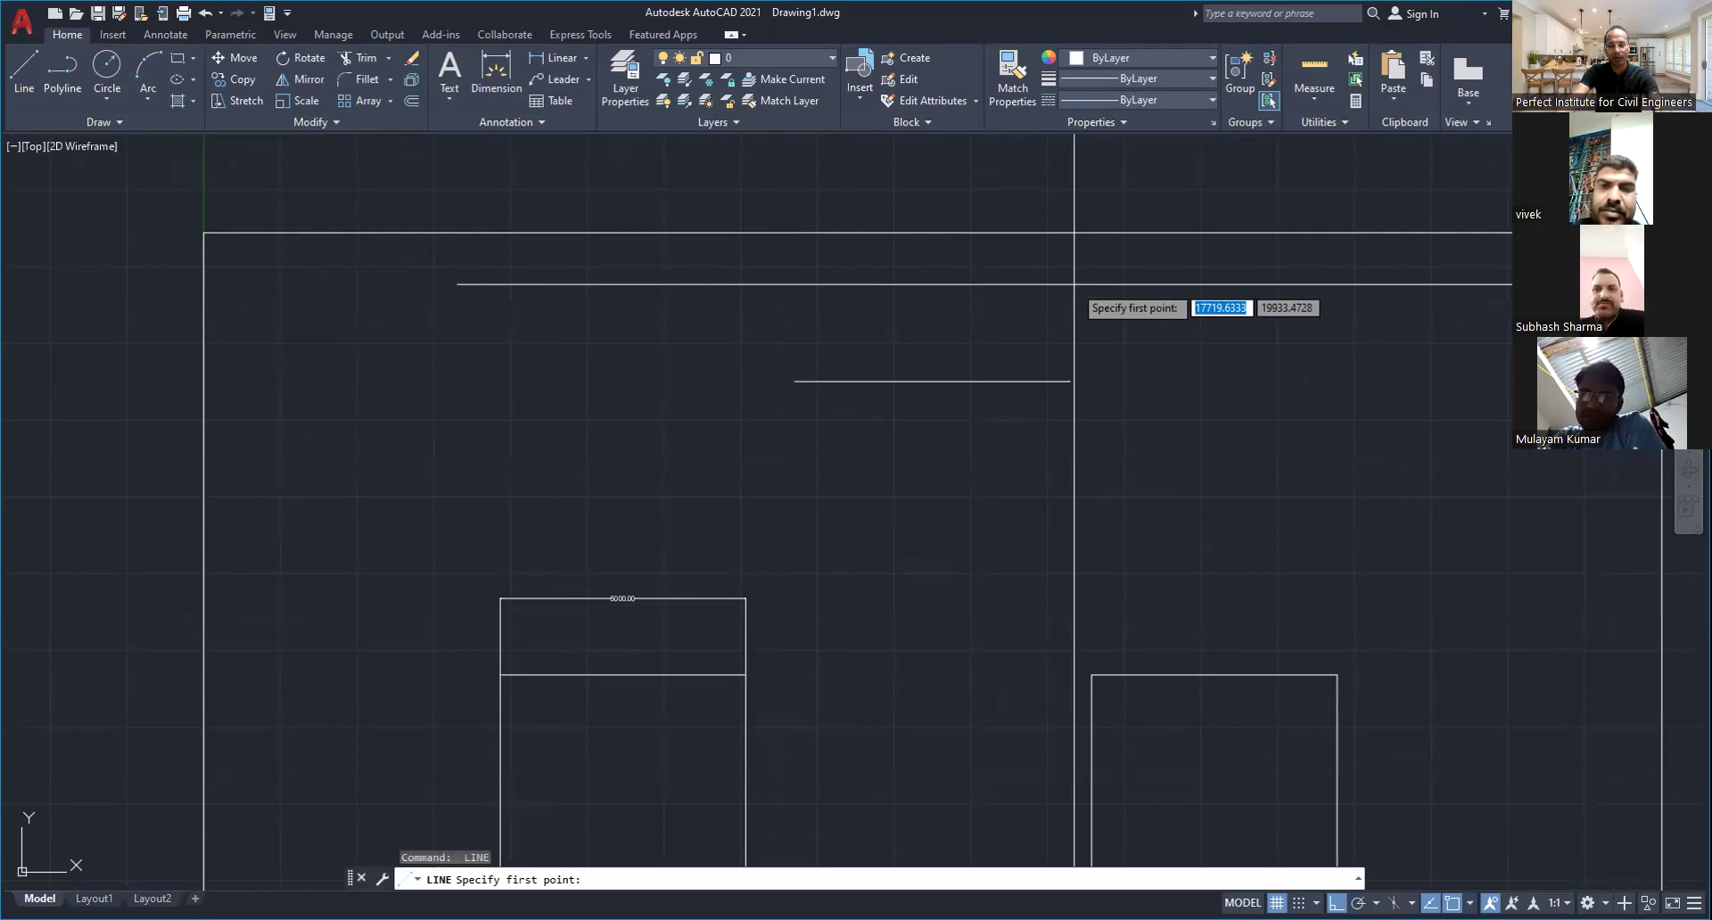
{"action": "left_click", "coordinate": [1070, 382]}
{"action": "left_click", "coordinate": [1070, 592]}
{"action": "left_click", "coordinate": [912, 463]}
{"action": "key", "text": "ctrl+z"}
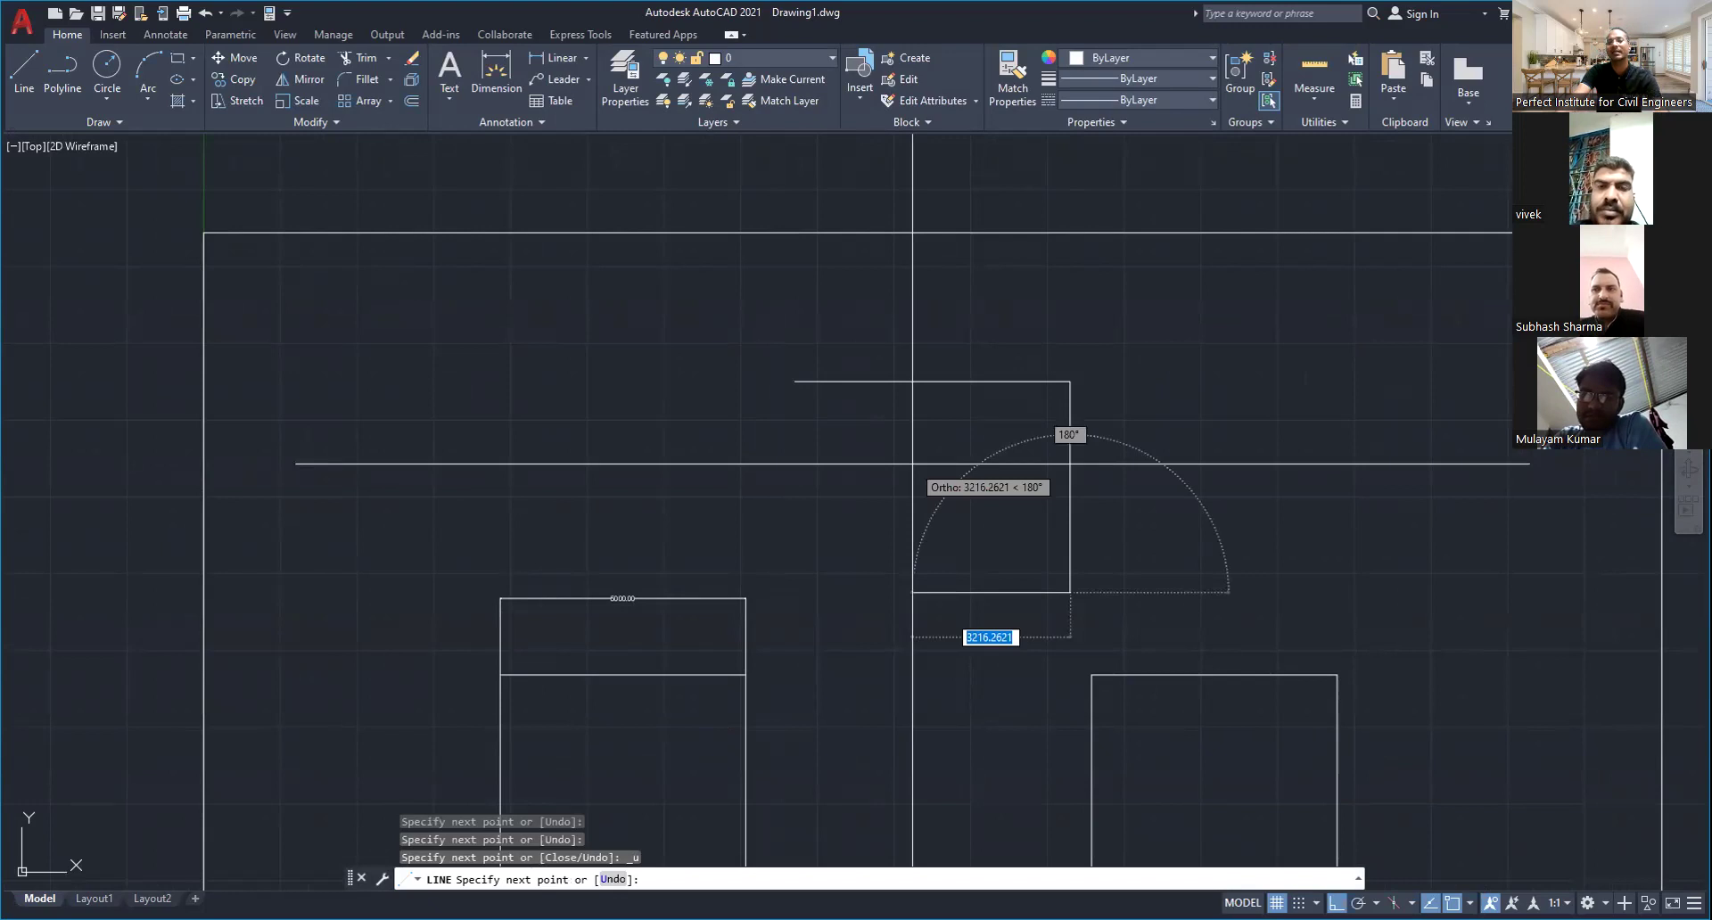
{"action": "key", "text": "Escape"}
{"action": "key", "text": "Escape"}
{"action": "key", "text": "Escape"}
Try trimming the overhanging ends of the diagonal and horizontal lines where they cross, and undo the trims
{"action": "middle_click_drag", "start_coordinate": [945, 577], "coordinate": [1038, 676]}
{"action": "scroll", "coordinate": [1020, 554], "scroll_direction": "up", "scroll_amount": 2}
{"action": "middle_click_drag", "start_coordinate": [921, 363], "coordinate": [772, 264]}
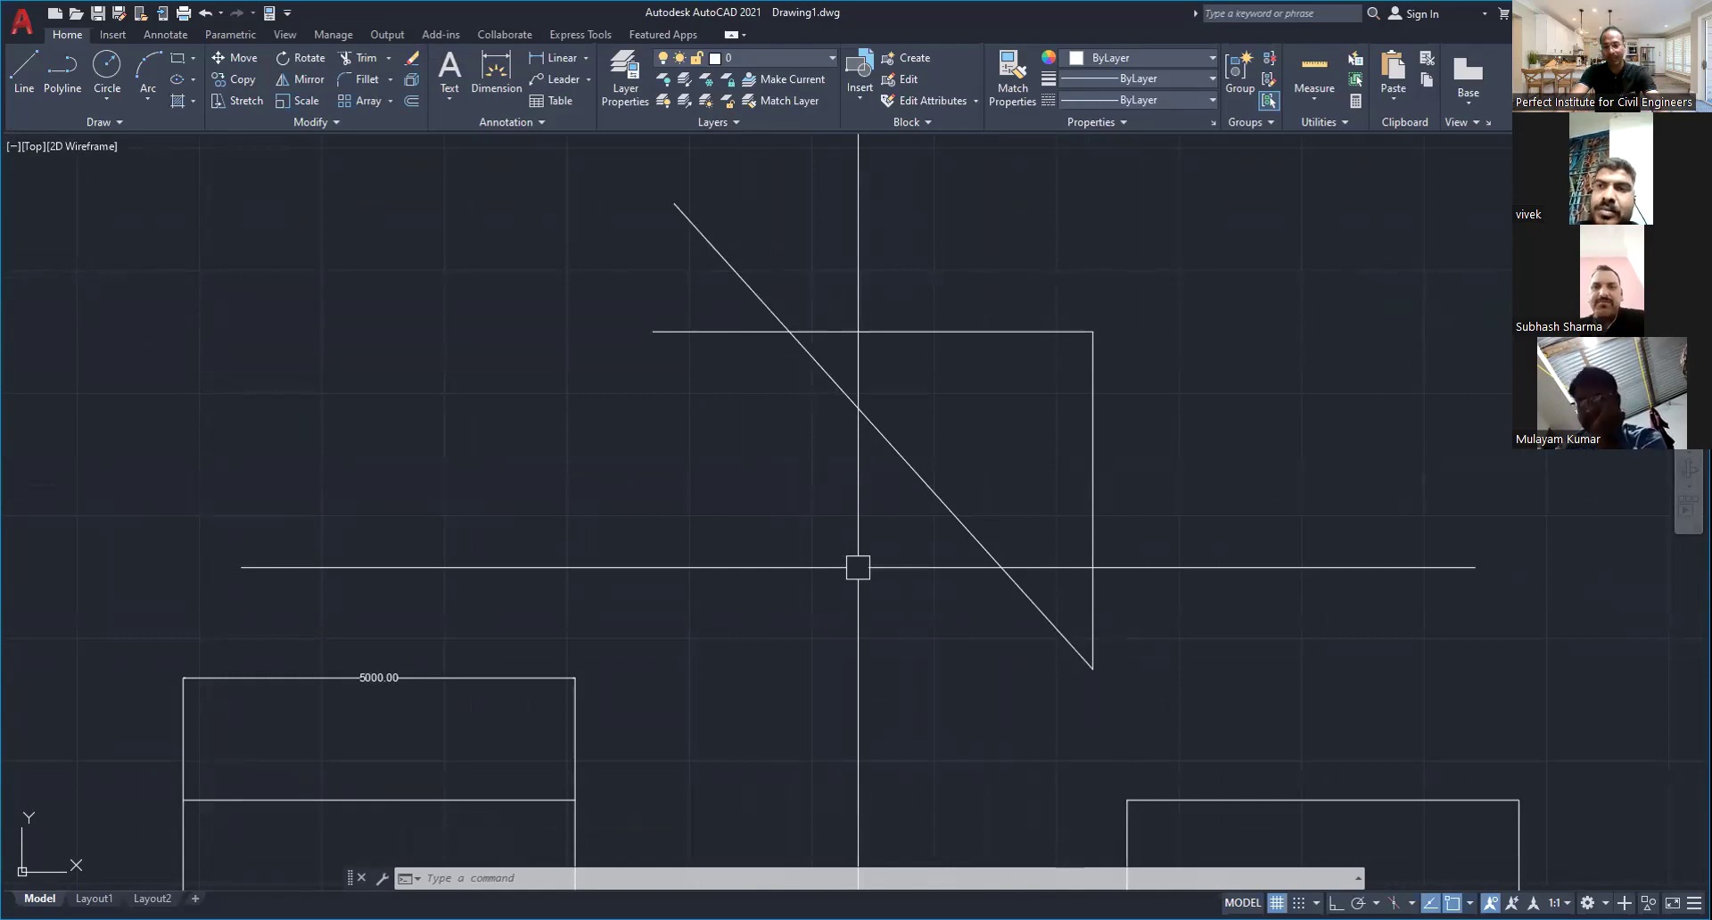
{"action": "type", "text": "TR"}
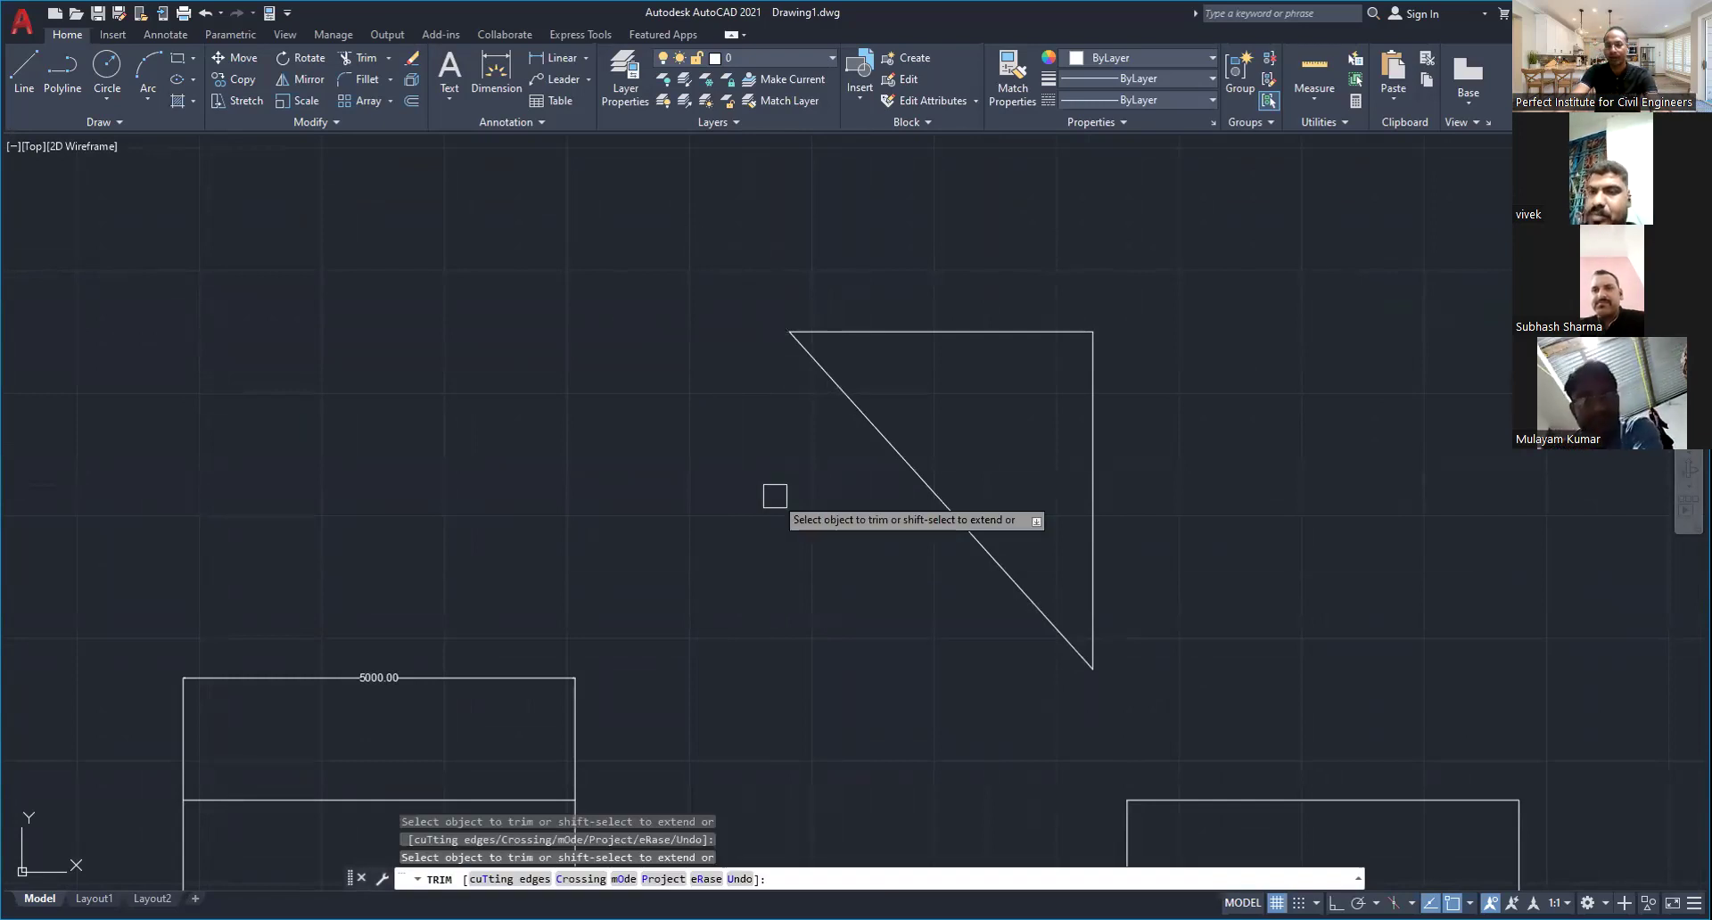
{"action": "key", "text": "ctrl+z"}
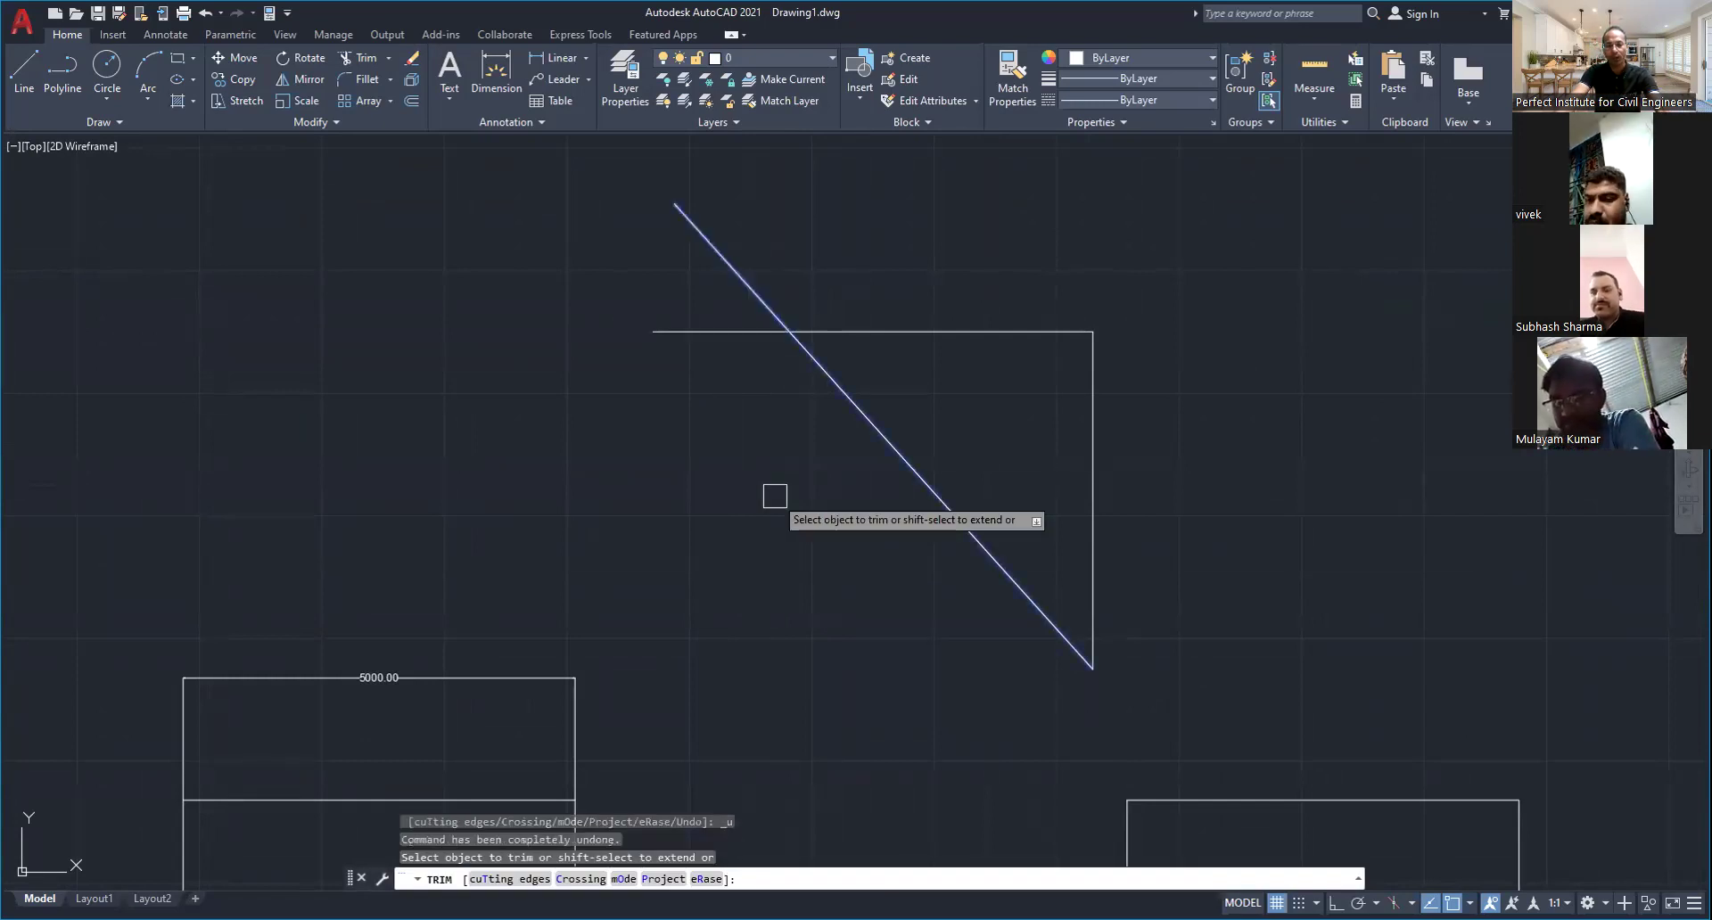
{"action": "key", "text": "Escape"}
{"action": "key", "text": "Escape"}
{"action": "key", "text": "Escape"}
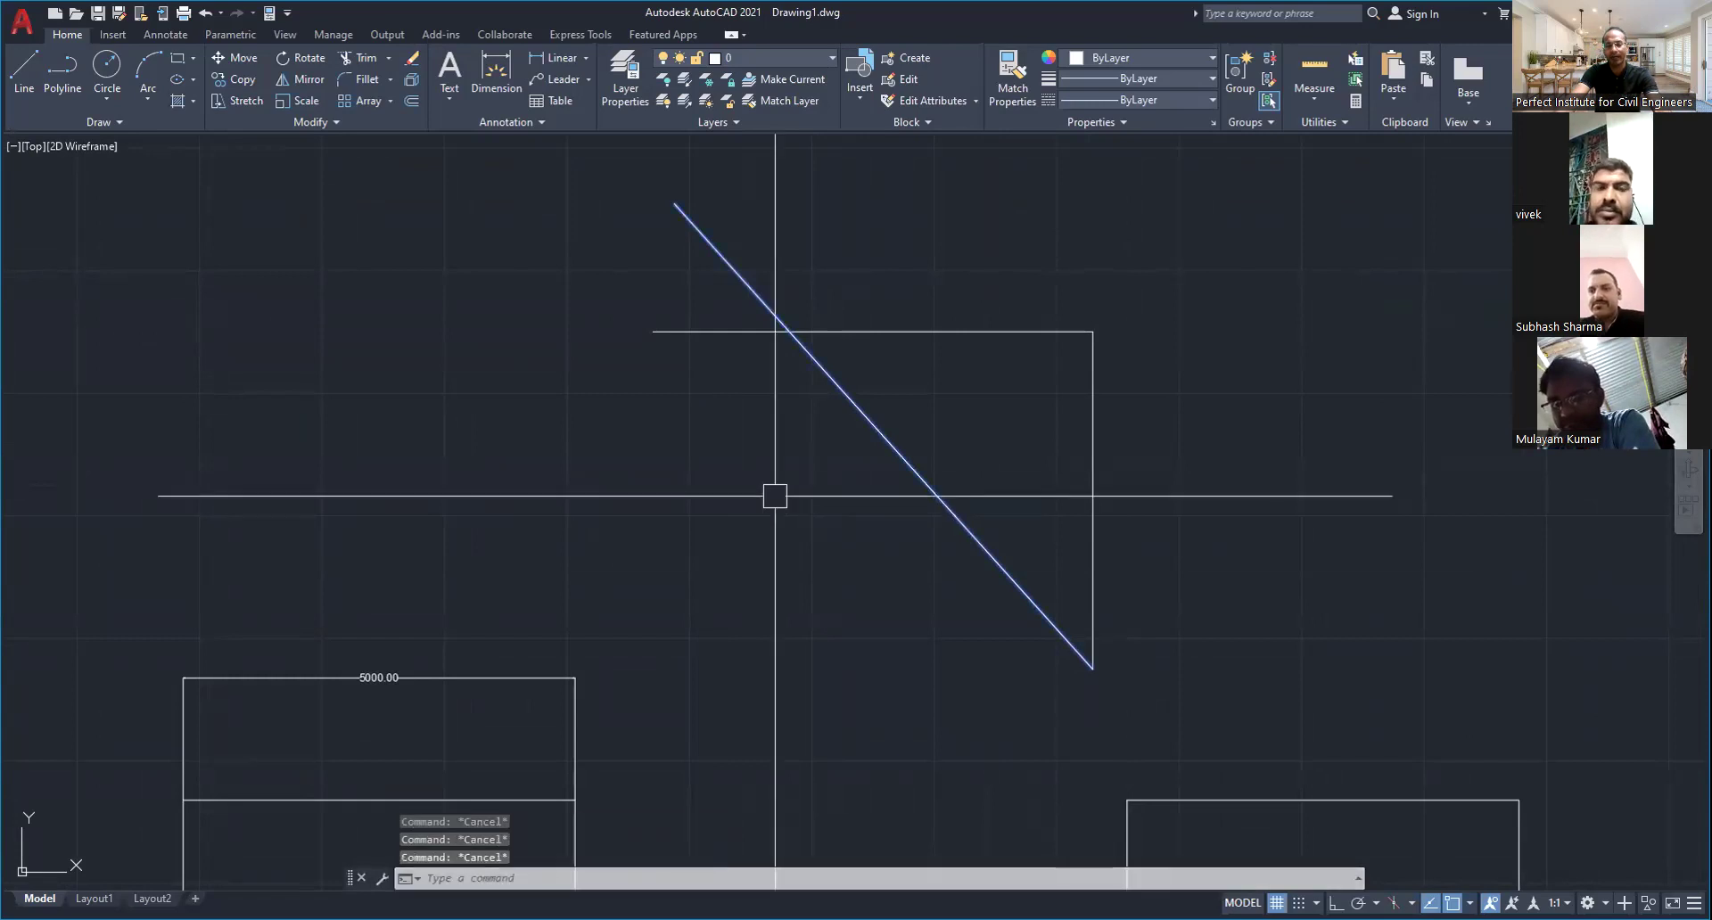
Trim the diagonal and horizontal line ends that overhang their crossing, leaving a closed triangle corner
{"action": "type", "text": "TR"}
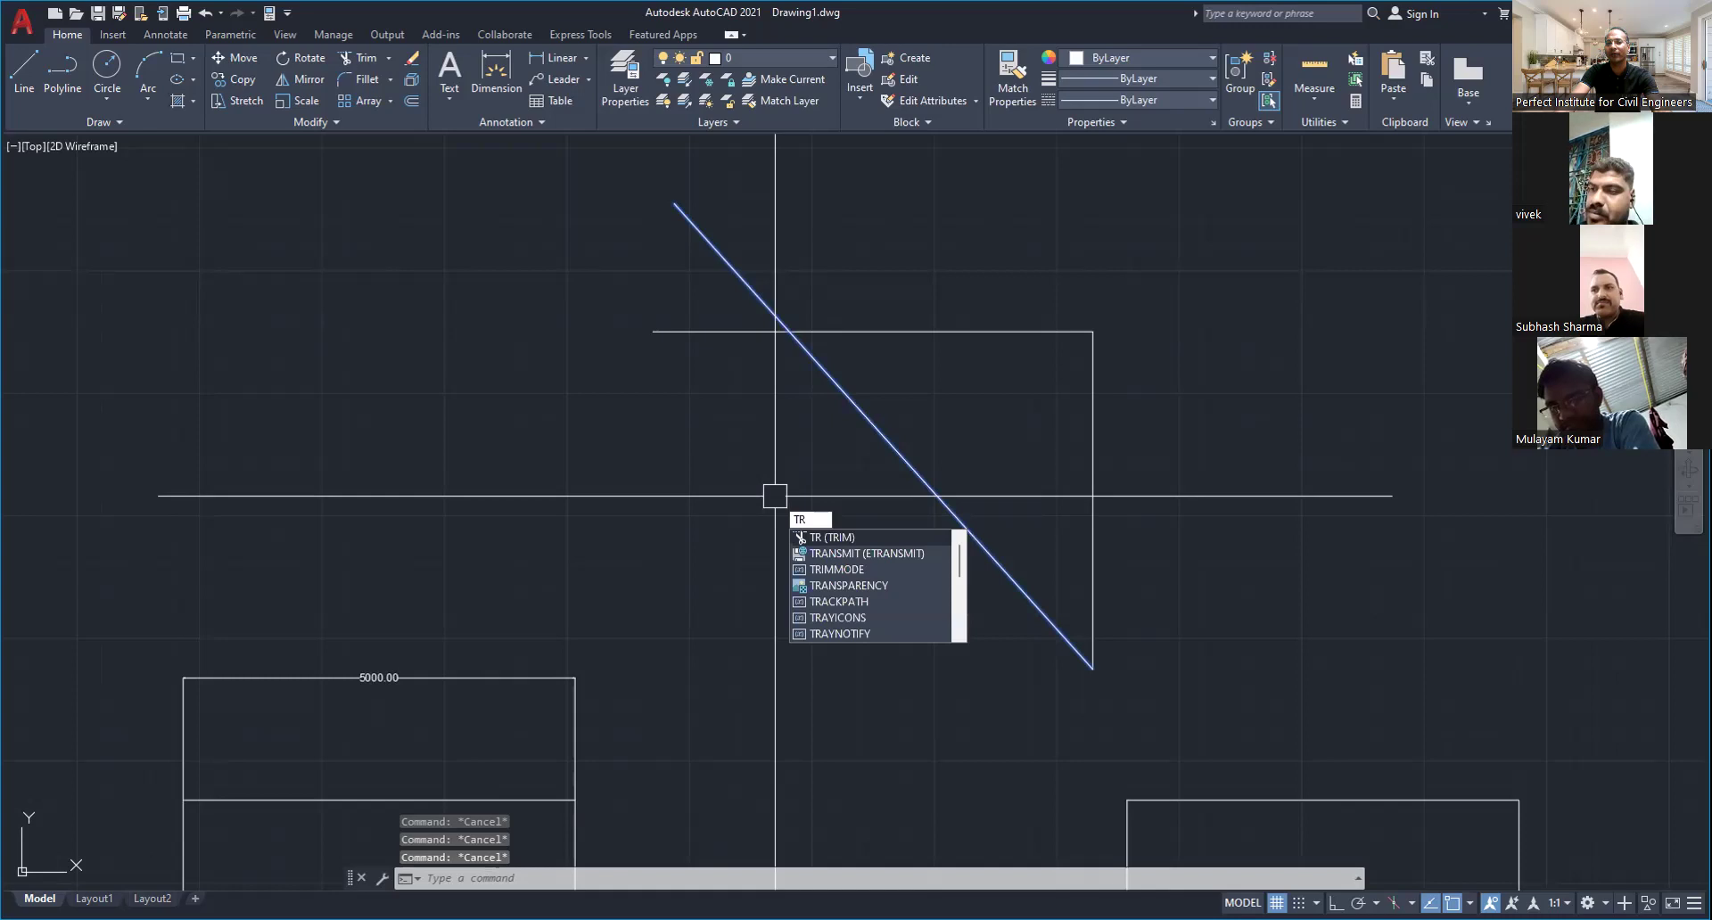
{"action": "key", "text": "Return"}
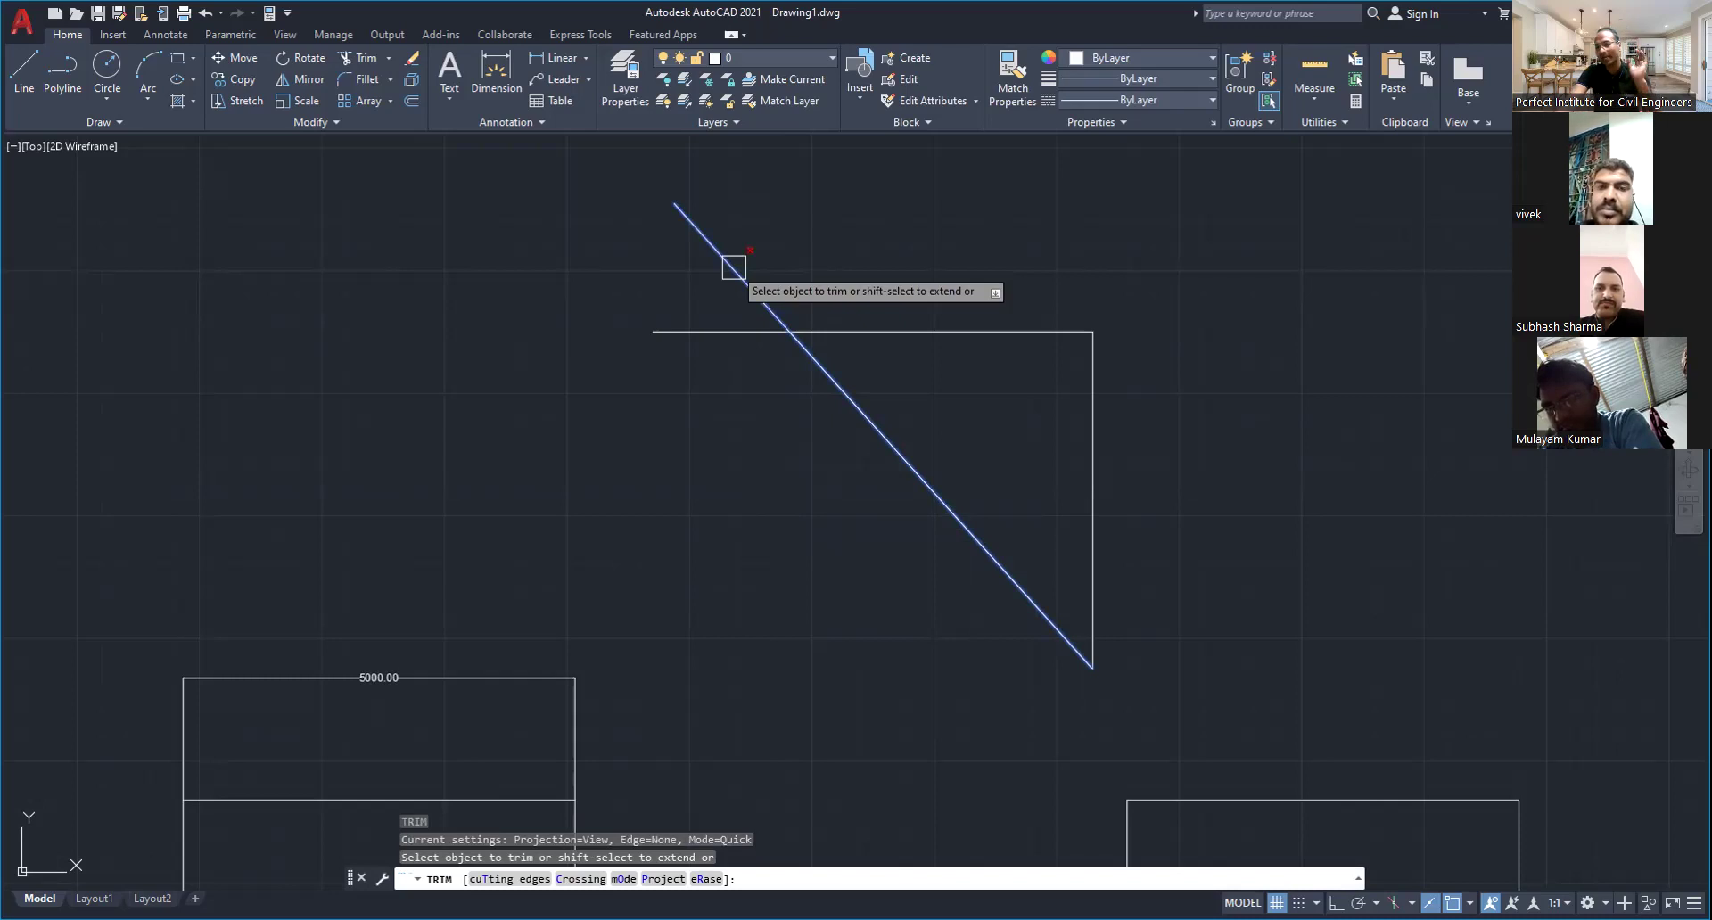
{"action": "left_click", "coordinate": [734, 267]}
{"action": "scroll", "coordinate": [889, 431], "scroll_direction": "up", "scroll_amount": 3}
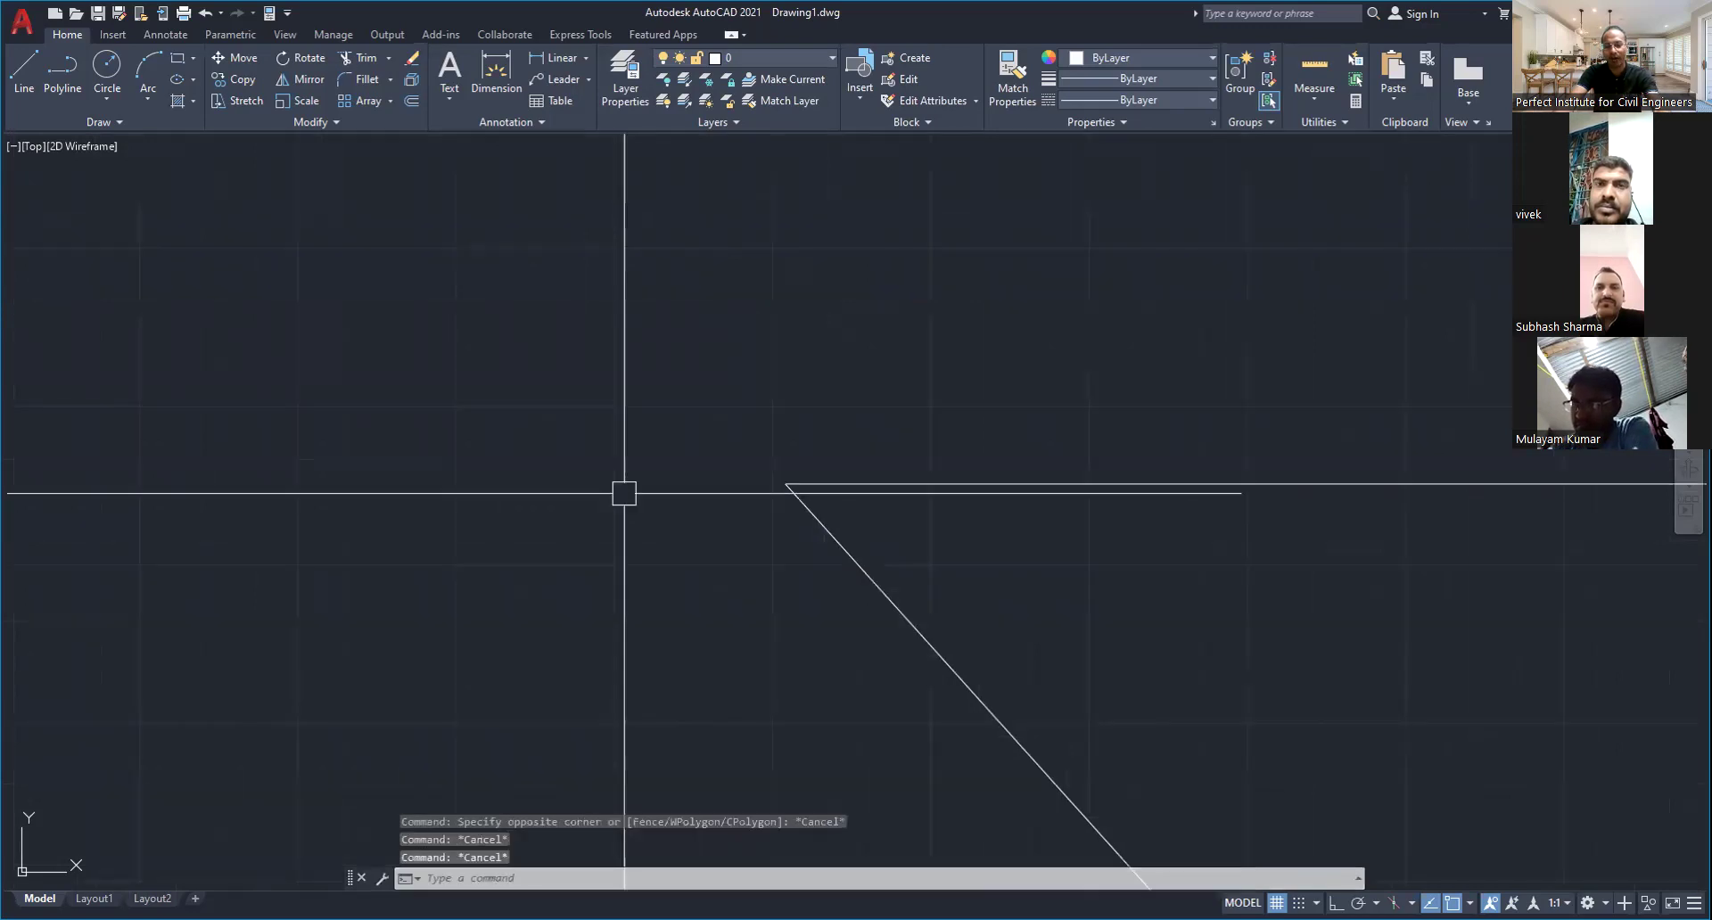
Draw a slanted line beside the triangle's left corner and a short cross line just beyond its upper end
{"action": "key", "text": "Escape"}
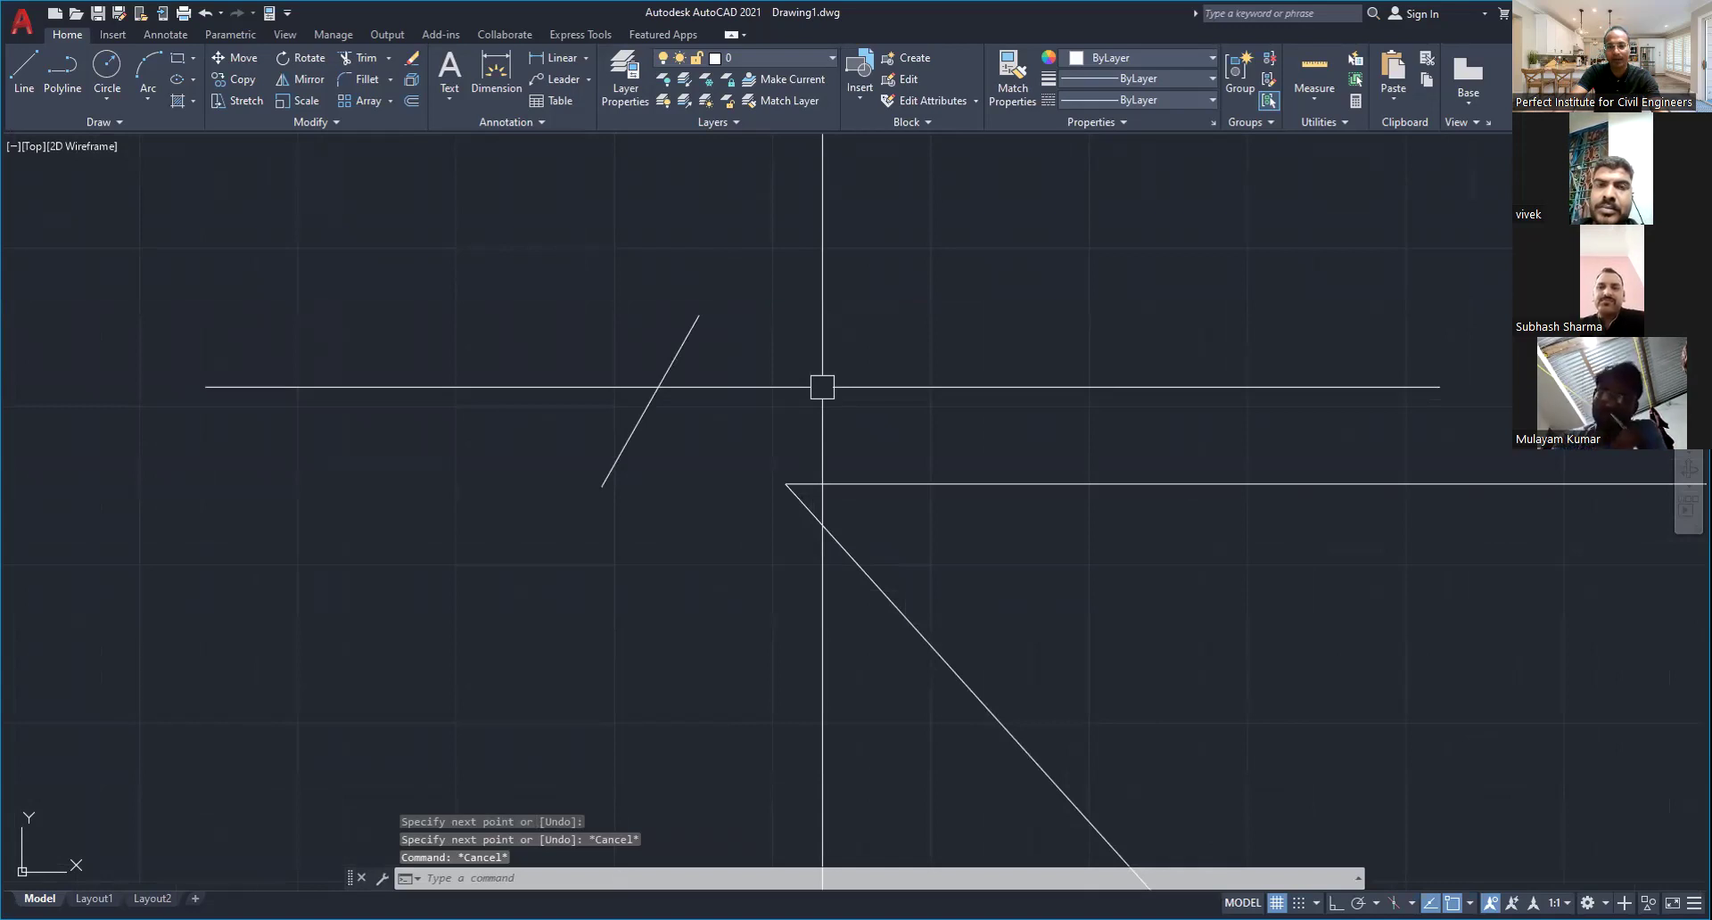
{"action": "middle_click_drag", "start_coordinate": [822, 387], "coordinate": [986, 558]}
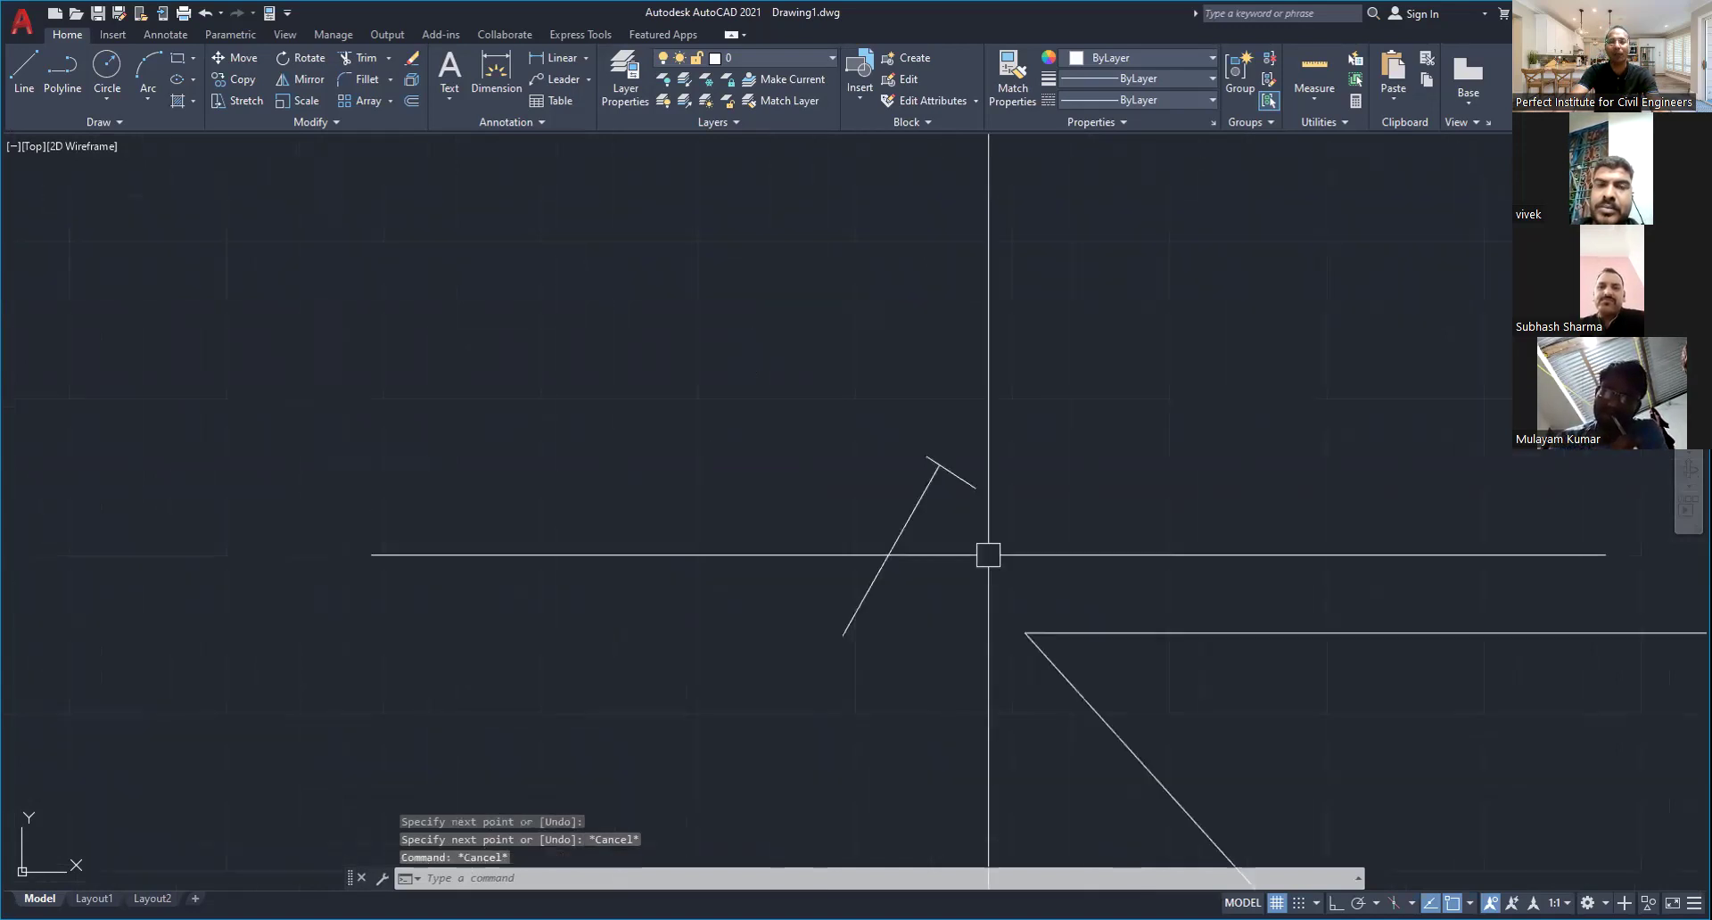
{"action": "scroll", "coordinate": [960, 496], "scroll_direction": "up", "scroll_amount": 5}
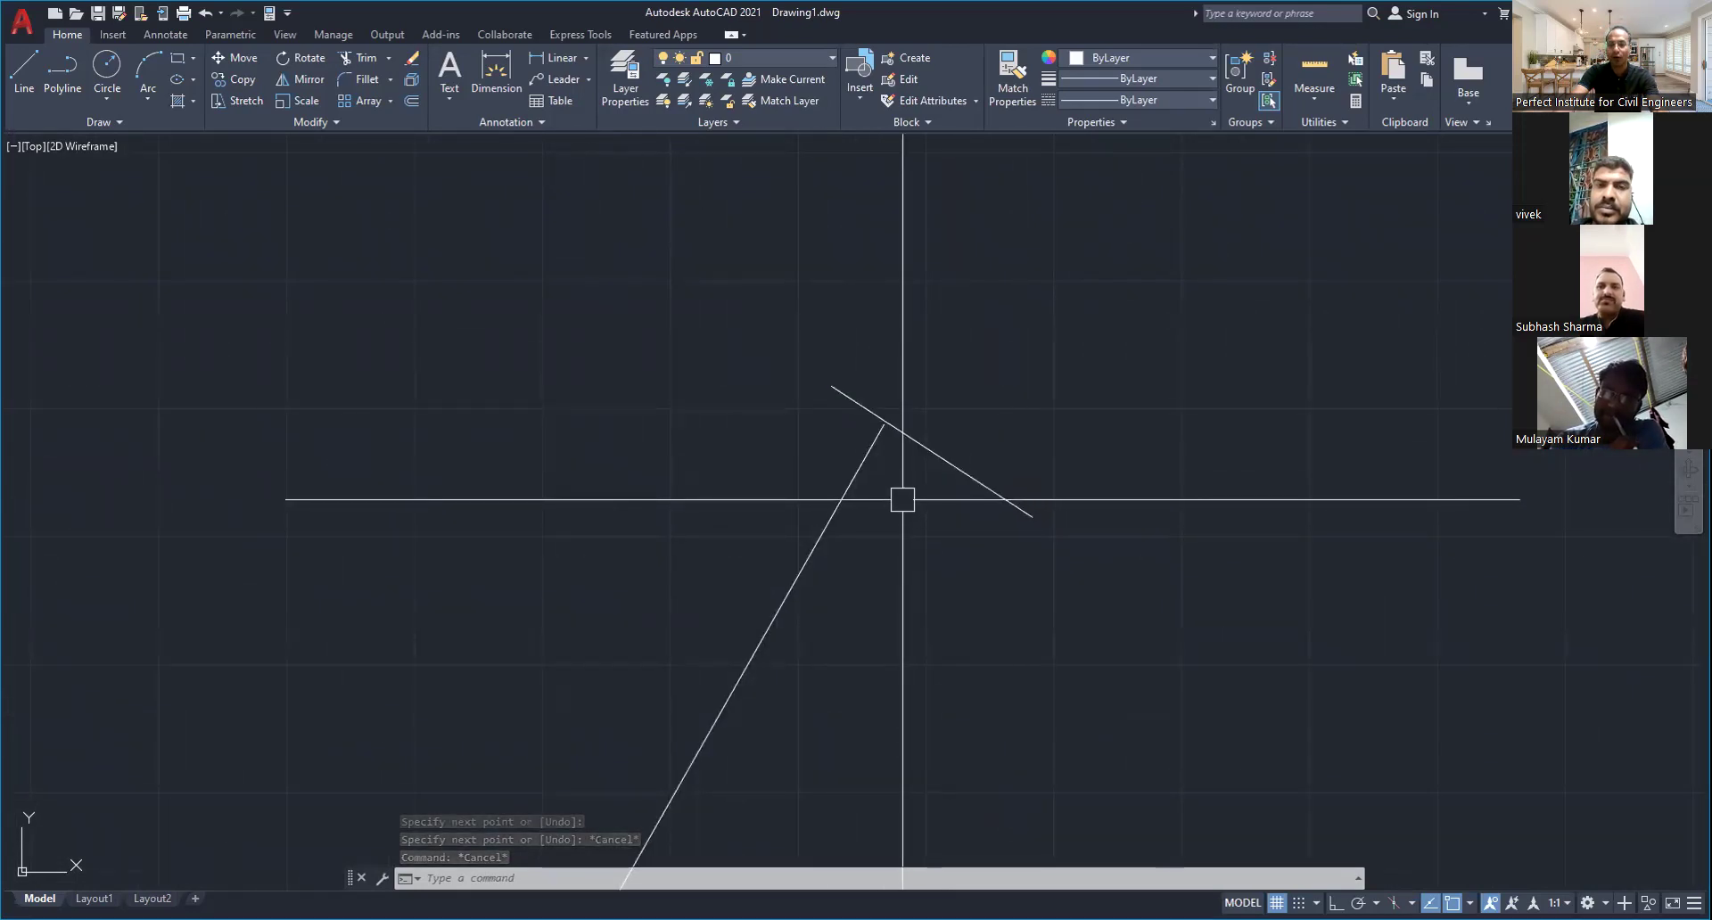
{"action": "scroll", "coordinate": [933, 473], "scroll_direction": "down", "scroll_amount": 4}
{"action": "scroll", "coordinate": [944, 472], "scroll_direction": "up", "scroll_amount": 6}
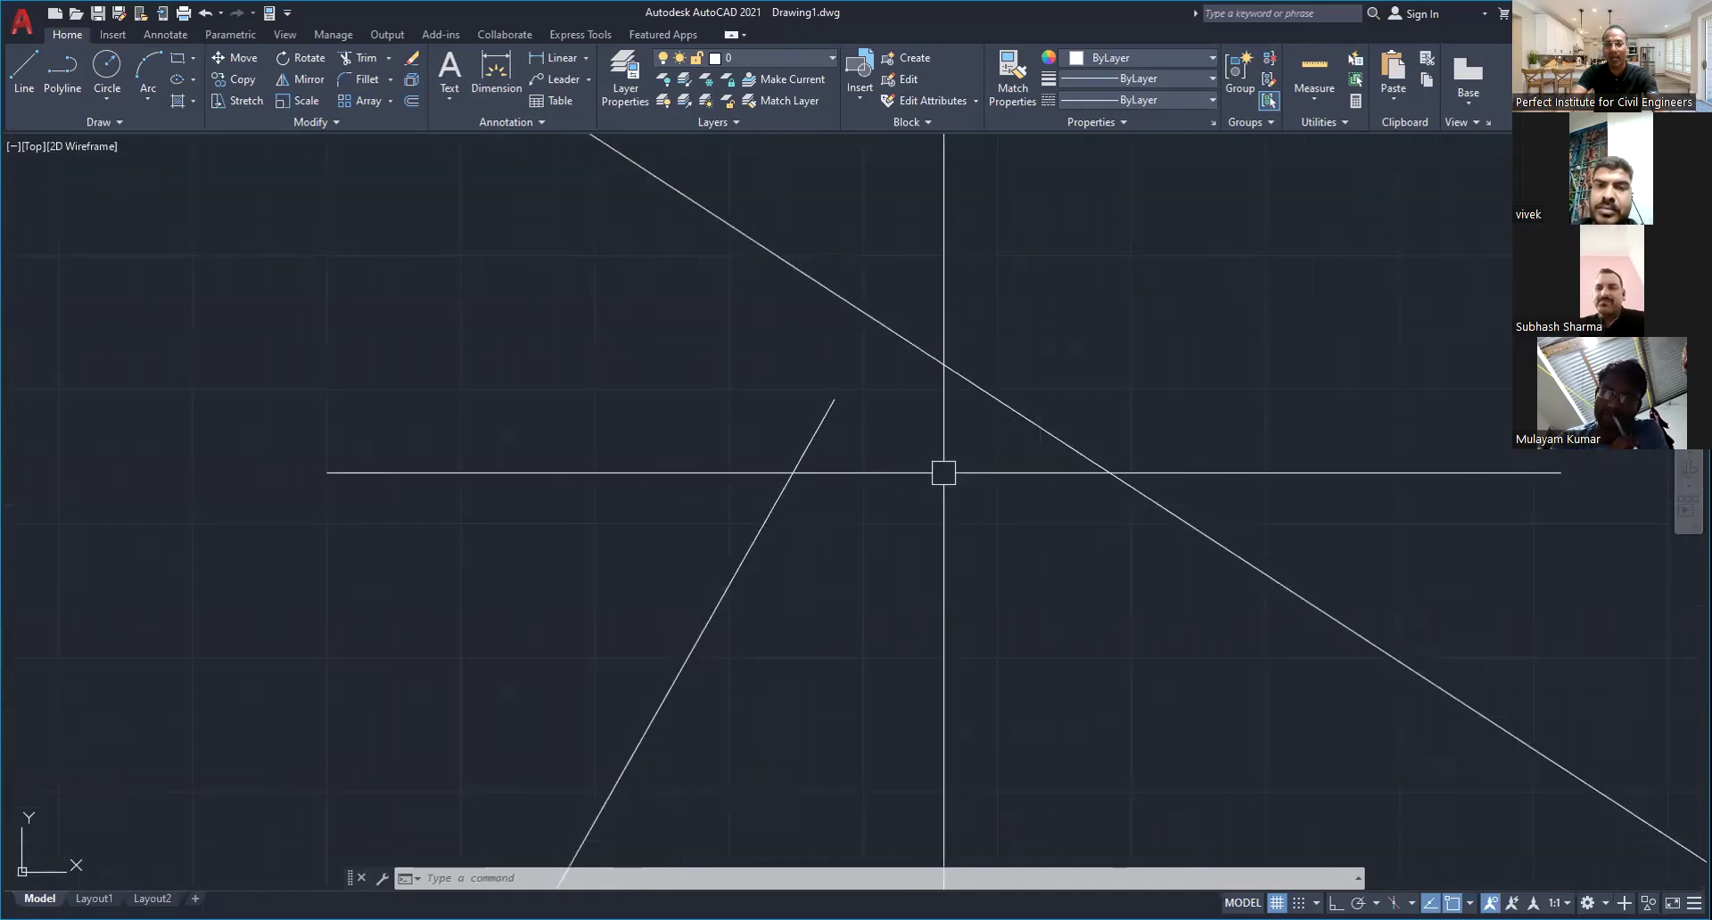
Stretch the slanted line's upper end closer to the cross line and inspect where they meet
{"action": "type", "text": "L"}
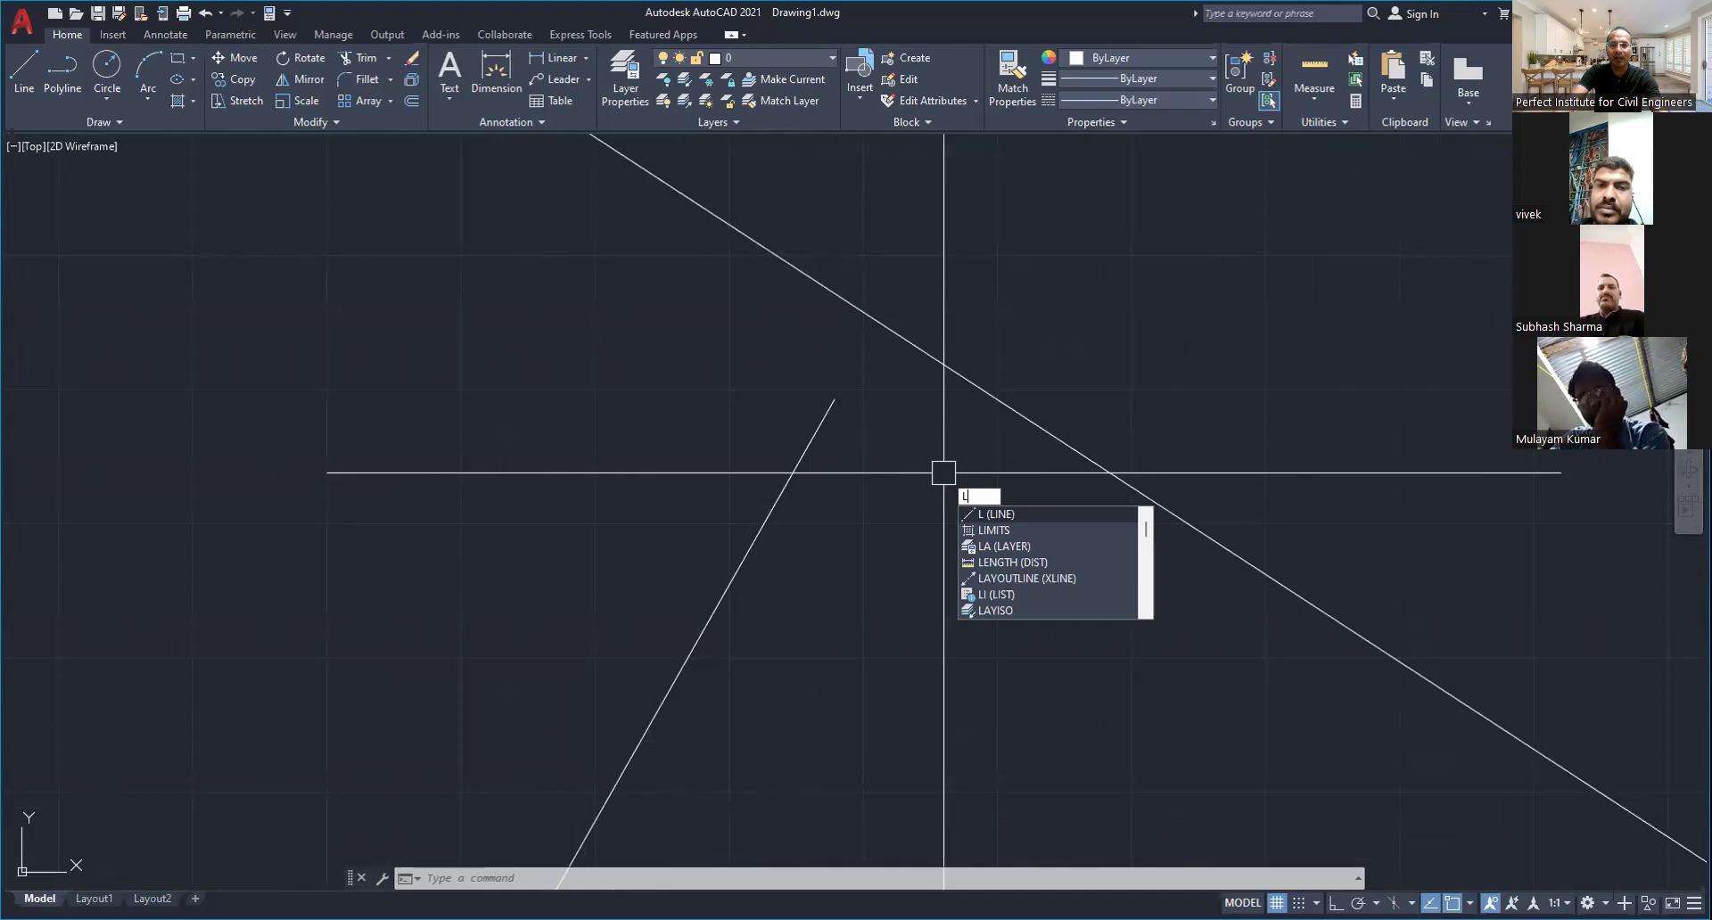
{"action": "key", "text": "Escape"}
{"action": "scroll", "coordinate": [967, 363], "scroll_direction": "down", "scroll_amount": 5}
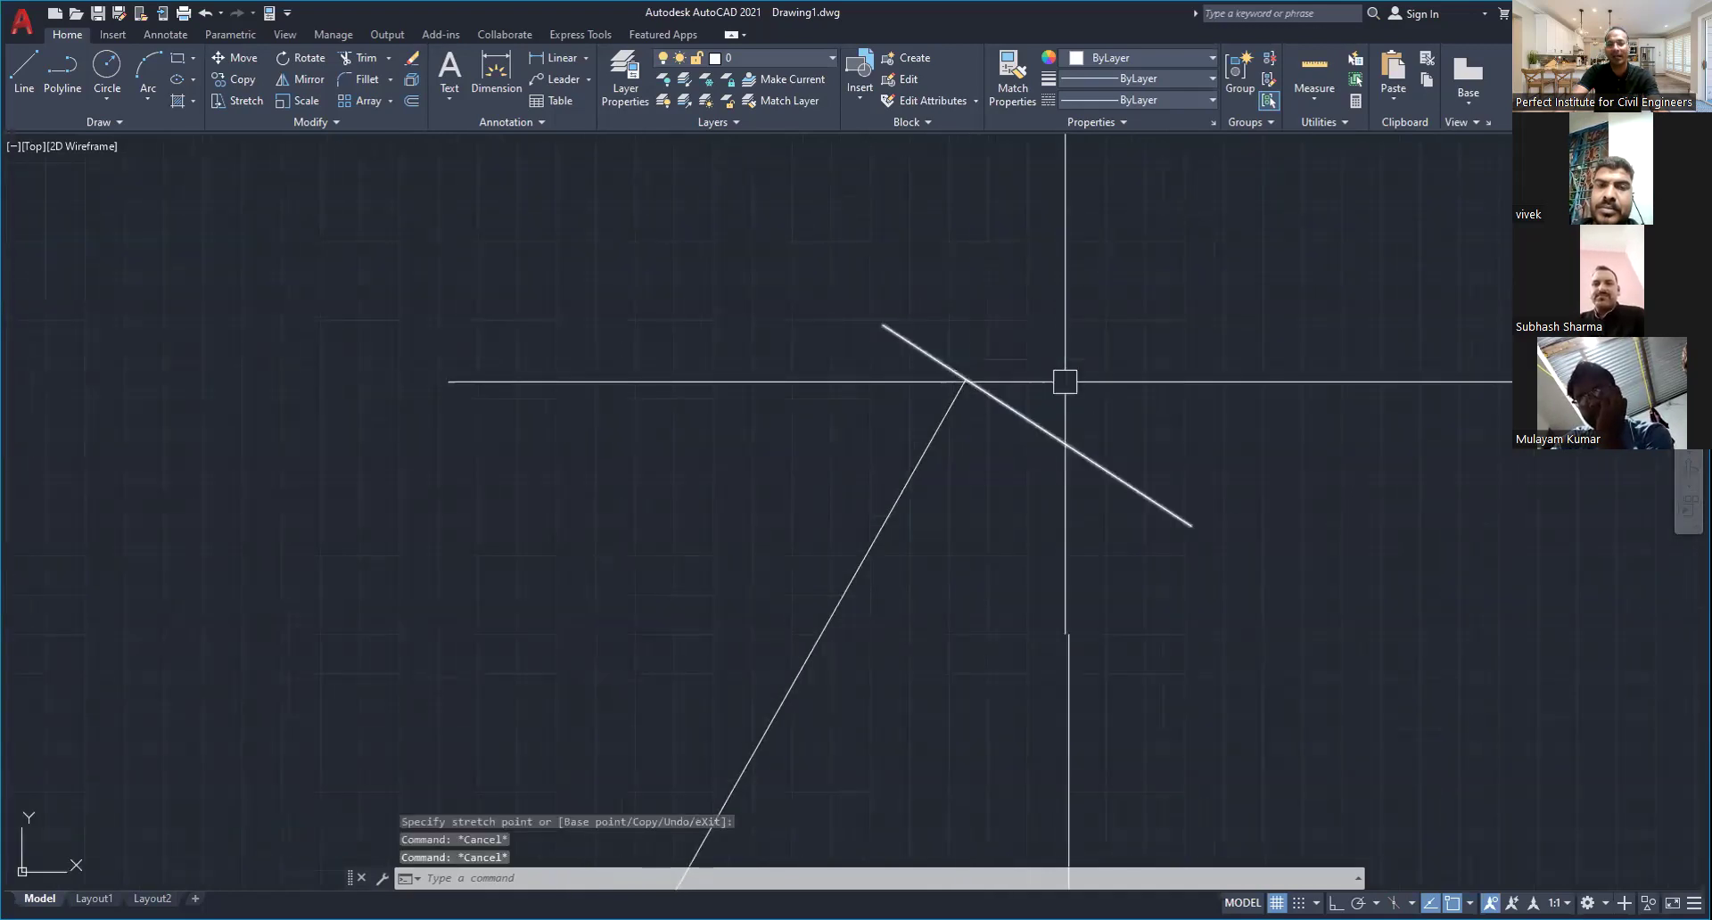
{"action": "scroll", "coordinate": [1118, 445], "scroll_direction": "up", "scroll_amount": 8}
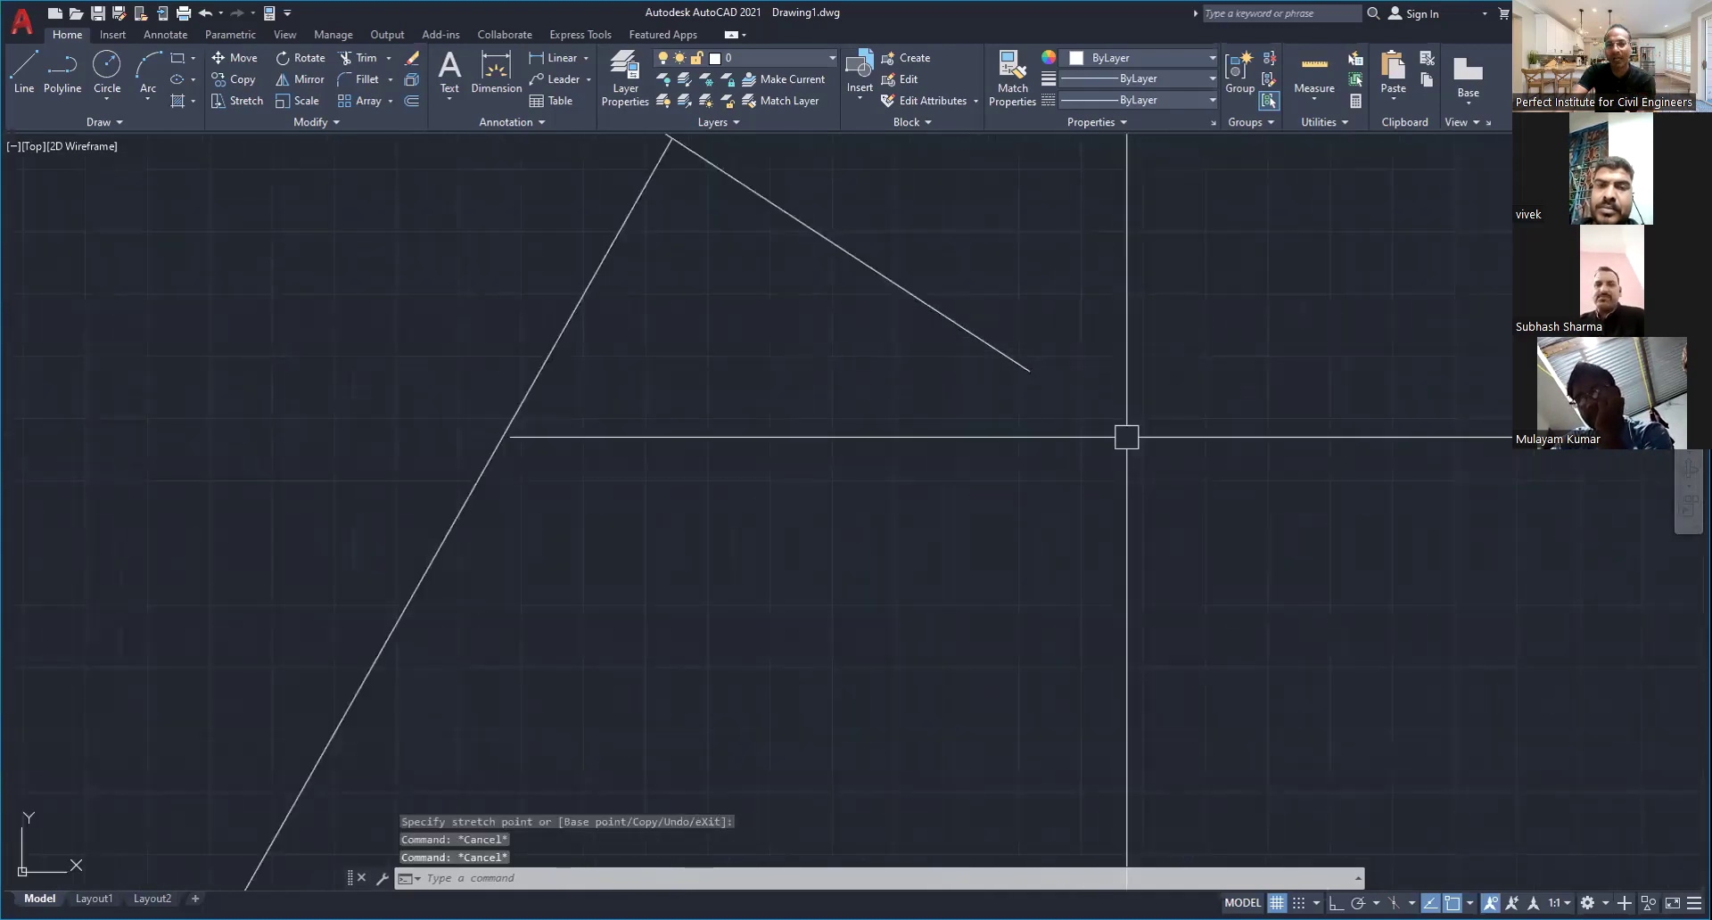
{"action": "middle_click_drag", "start_coordinate": [1017, 397], "coordinate": [1174, 742]}
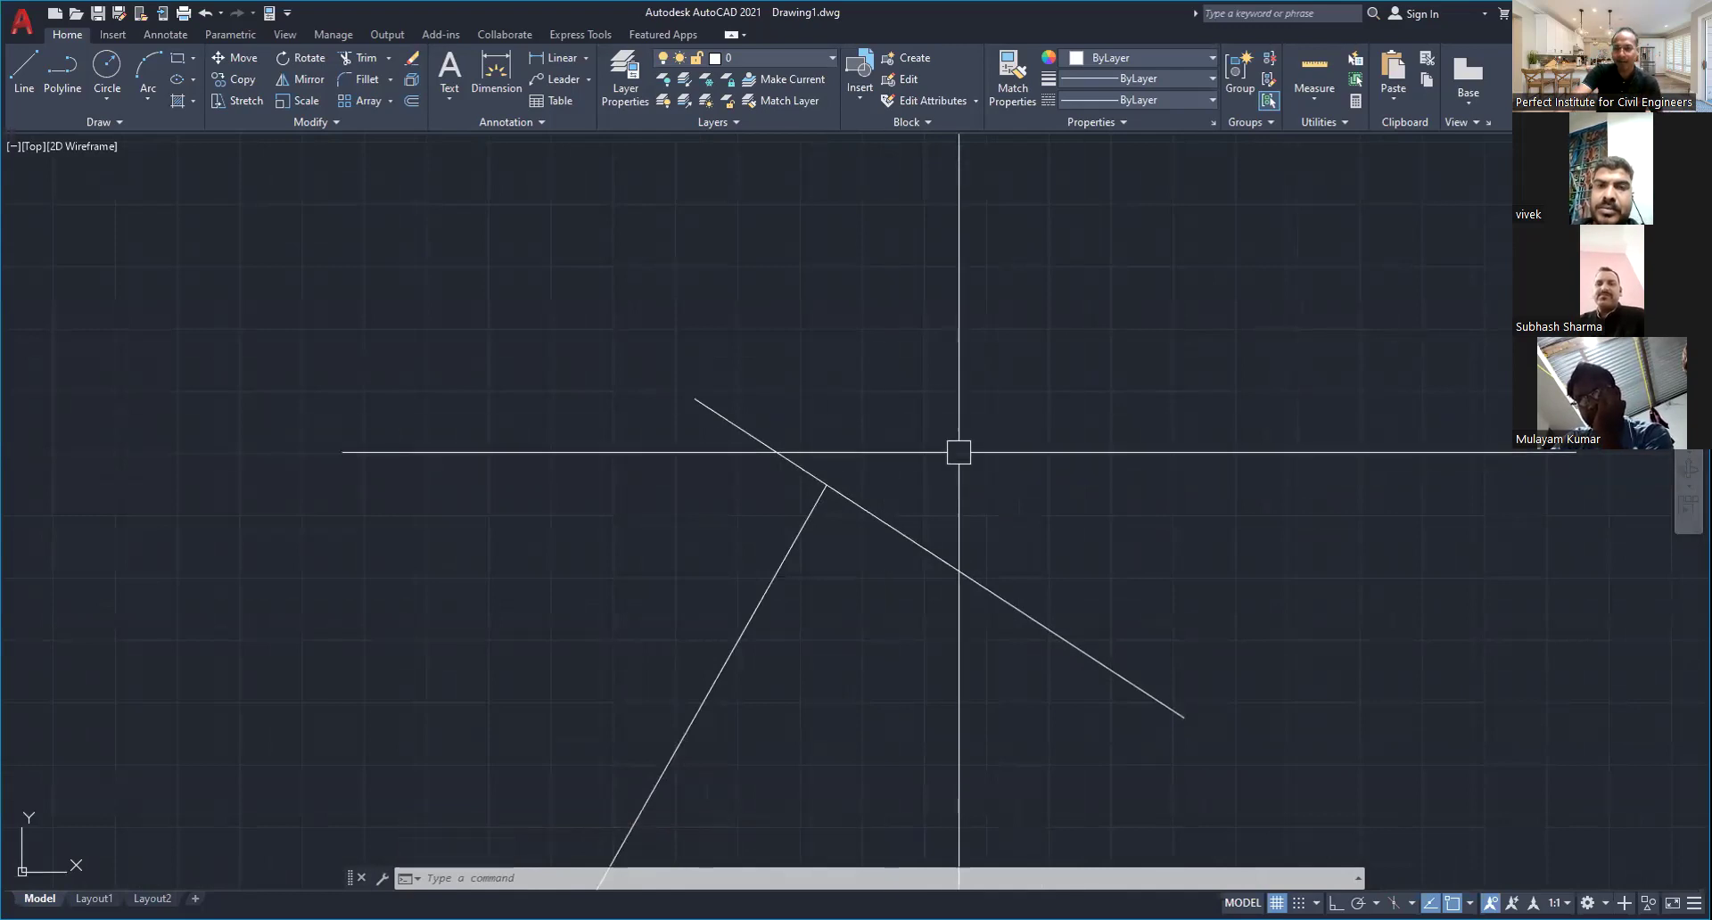
{"action": "scroll", "coordinate": [833, 463], "scroll_direction": "up", "scroll_amount": 2}
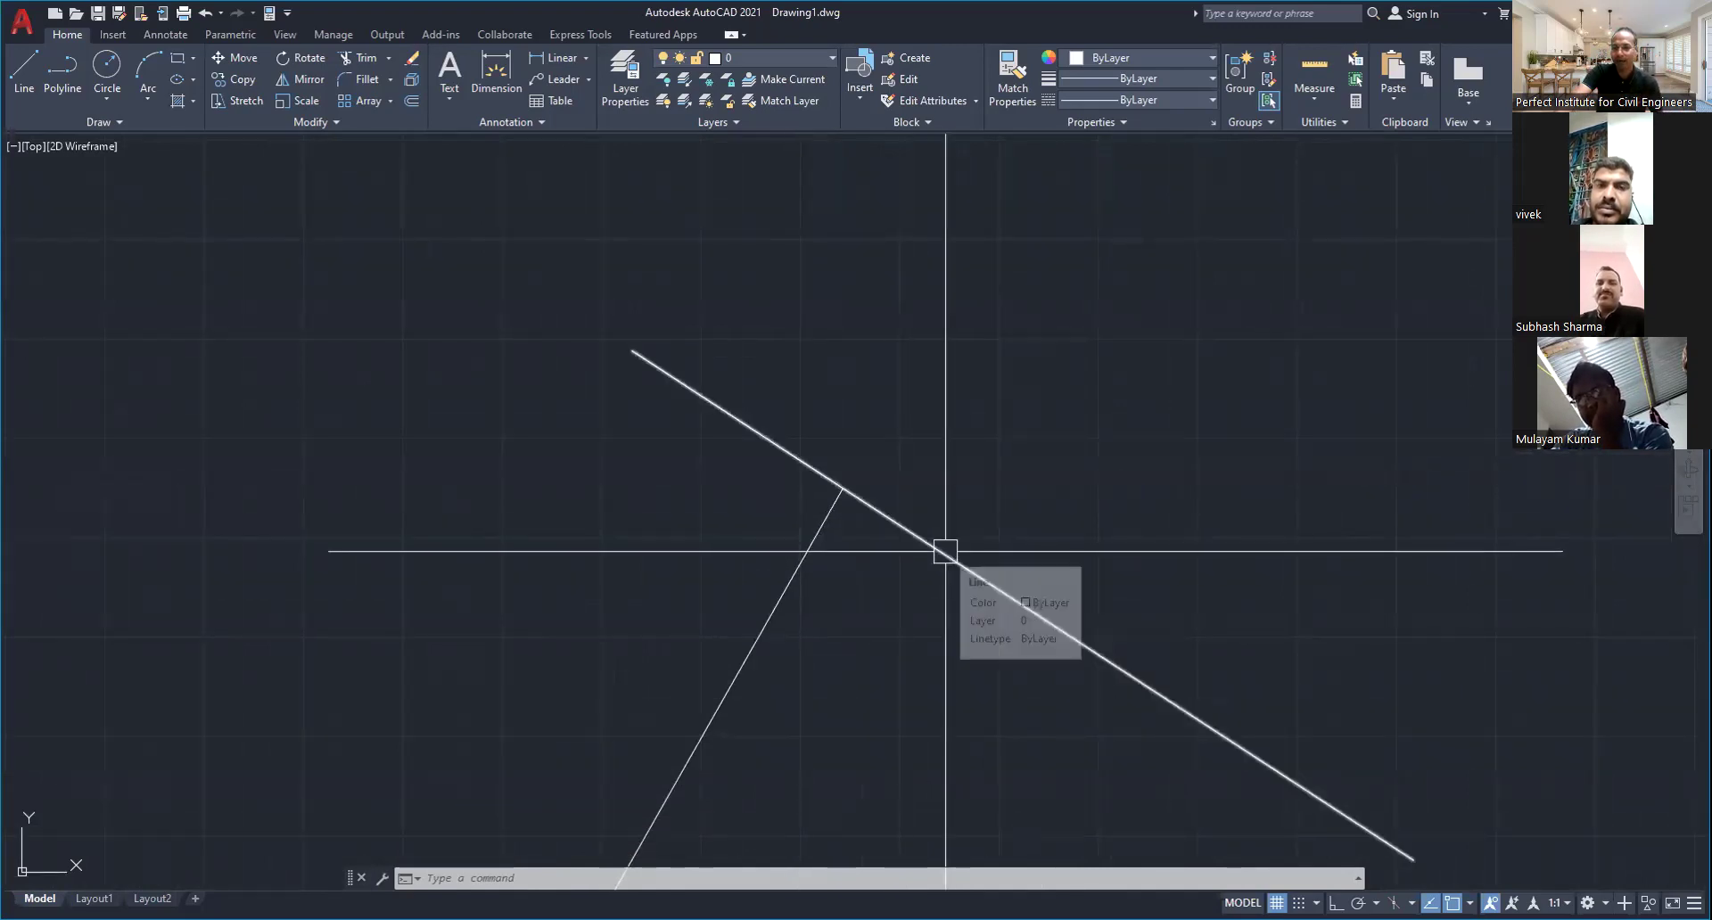
{"action": "scroll", "coordinate": [837, 476], "scroll_direction": "up", "scroll_amount": 2}
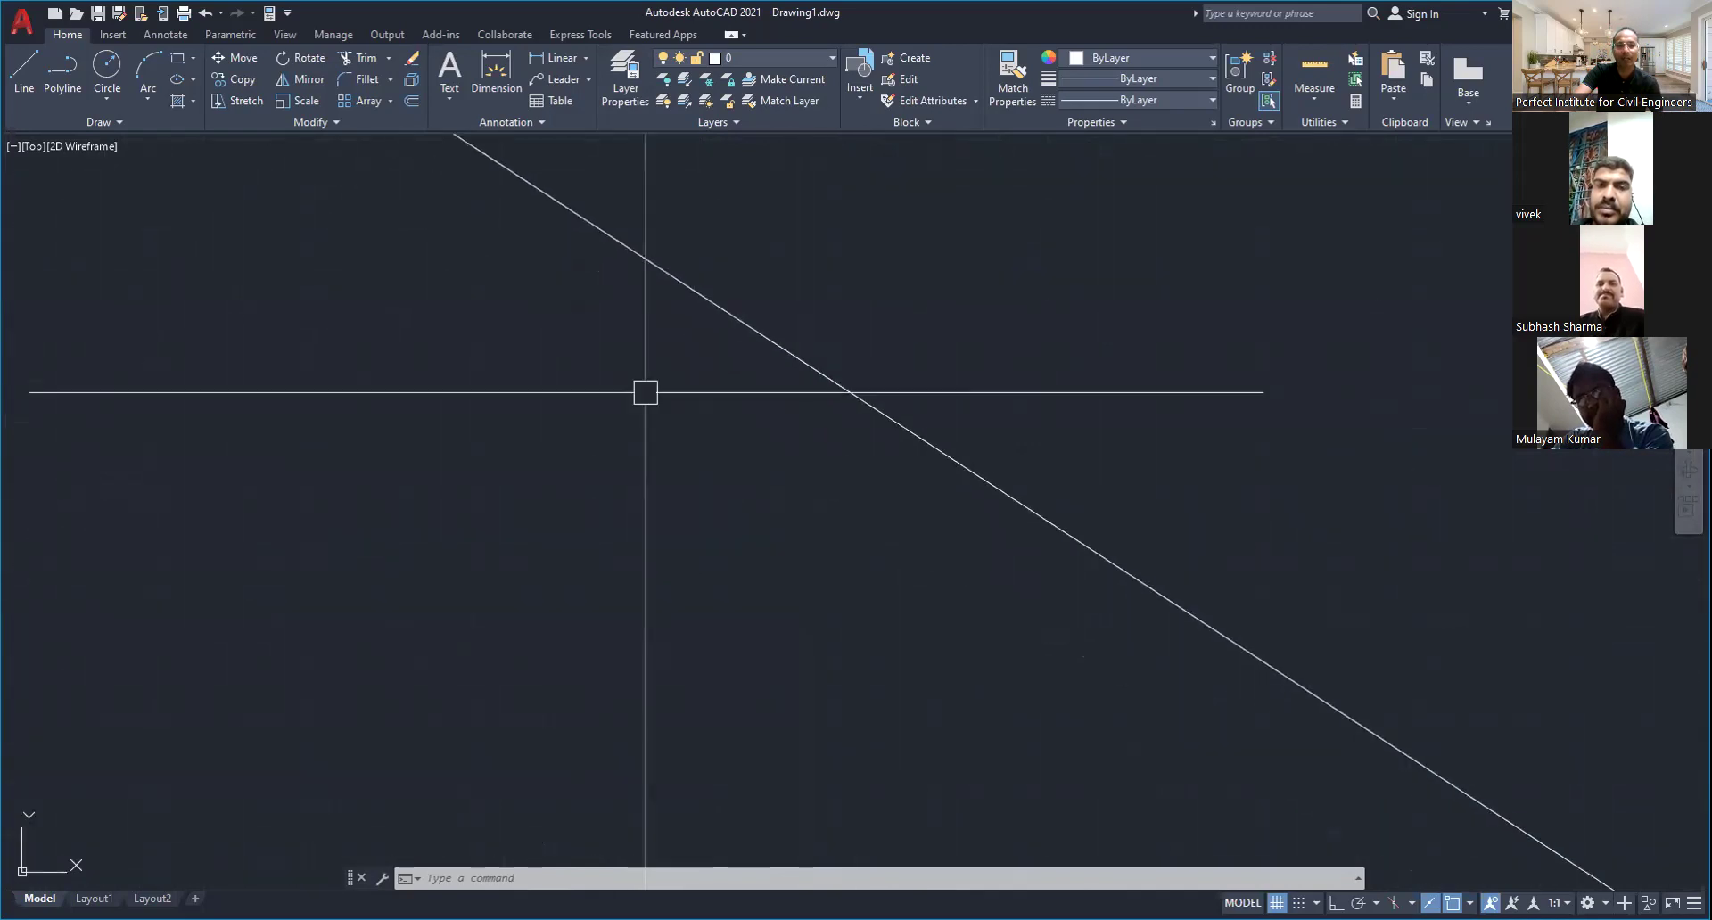
{"action": "scroll", "coordinate": [692, 467], "scroll_direction": "down", "scroll_amount": 6}
{"action": "middle_click_drag", "start_coordinate": [883, 589], "coordinate": [876, 559]}
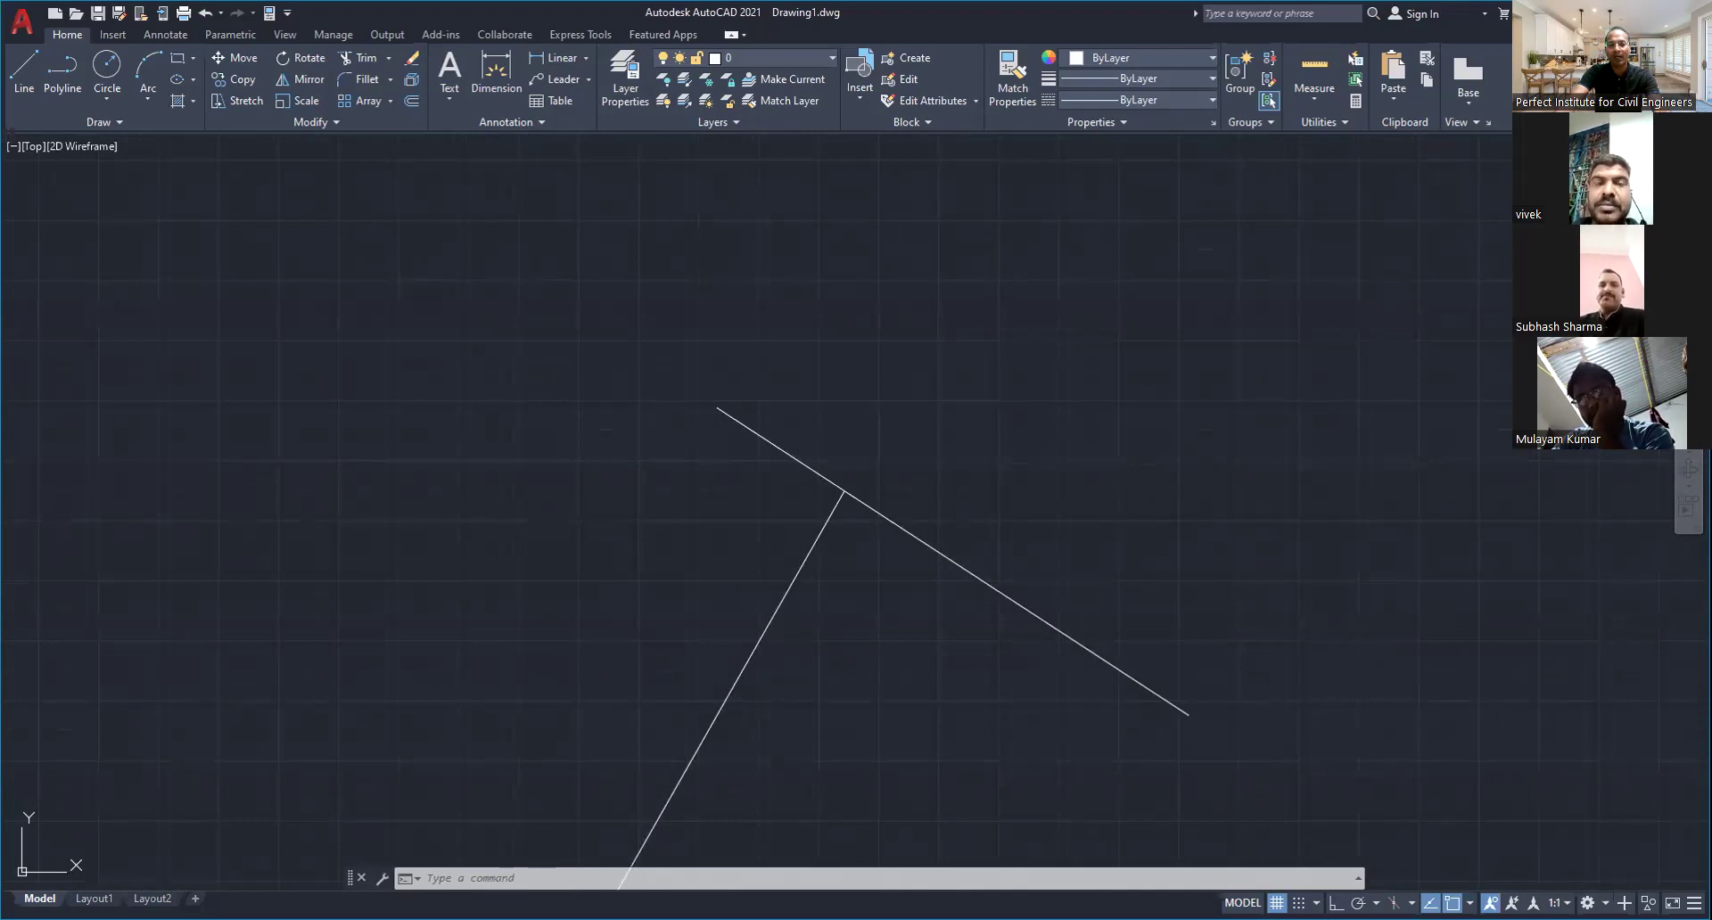
Try to trim the part of the cross line beyond the slanted line's end, and undo the trim
{"action": "type", "text": "tr"}
{"action": "key", "text": "Return"}
{"action": "left_click", "coordinate": [943, 554]}
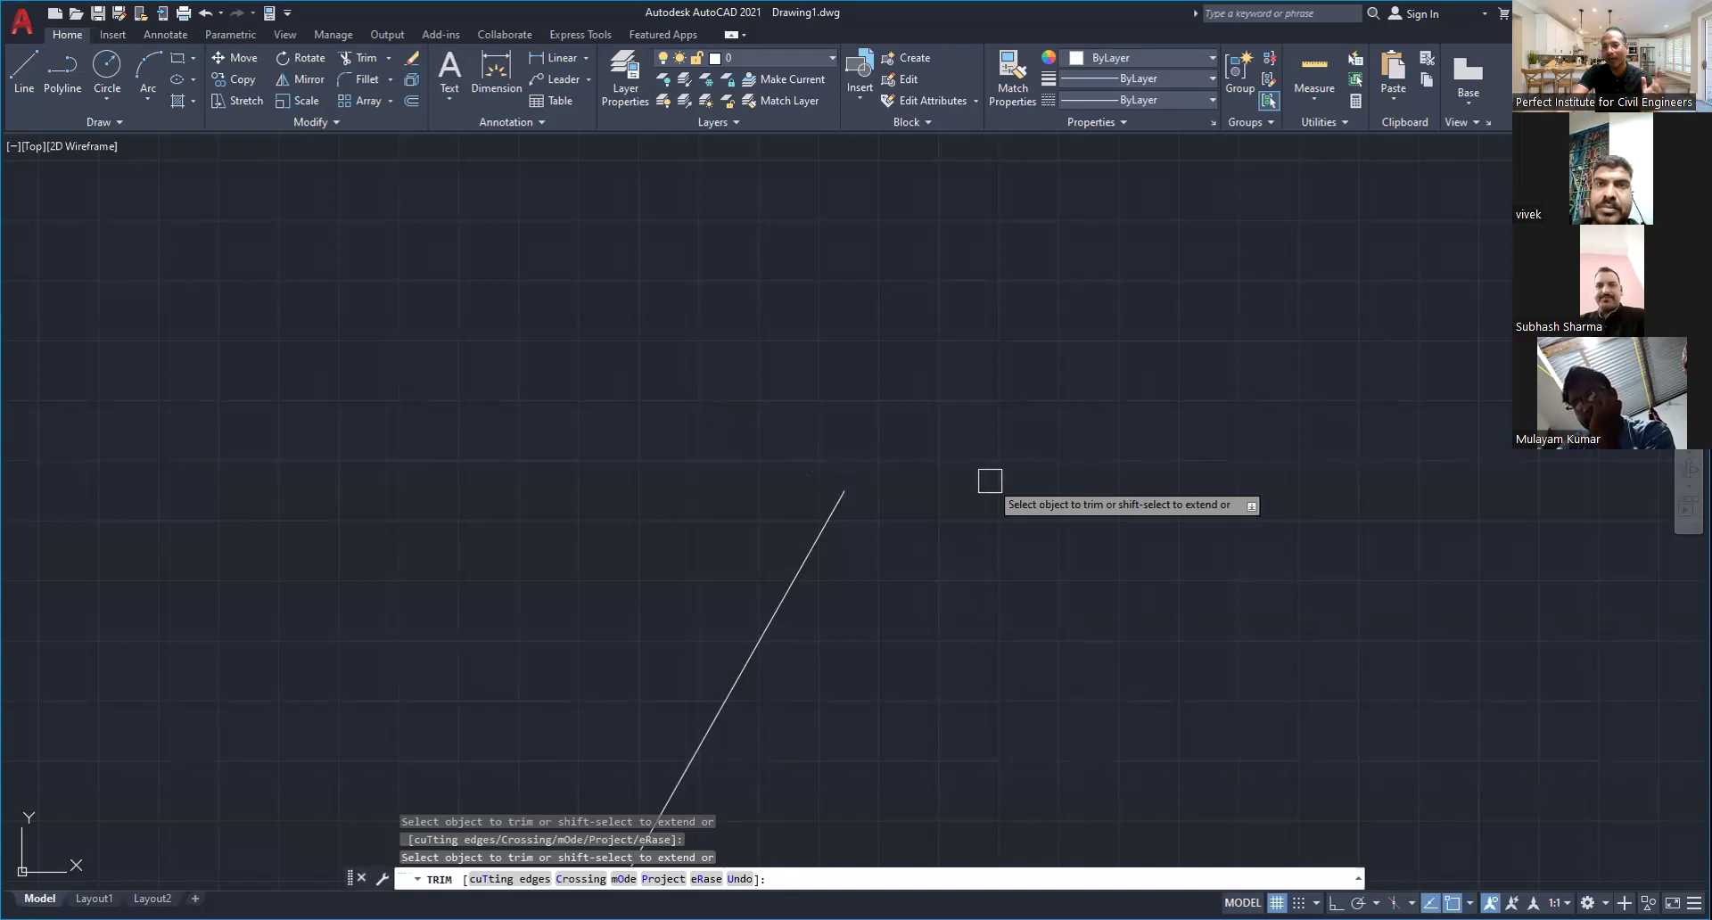
{"action": "key", "text": "ctrl+z"}
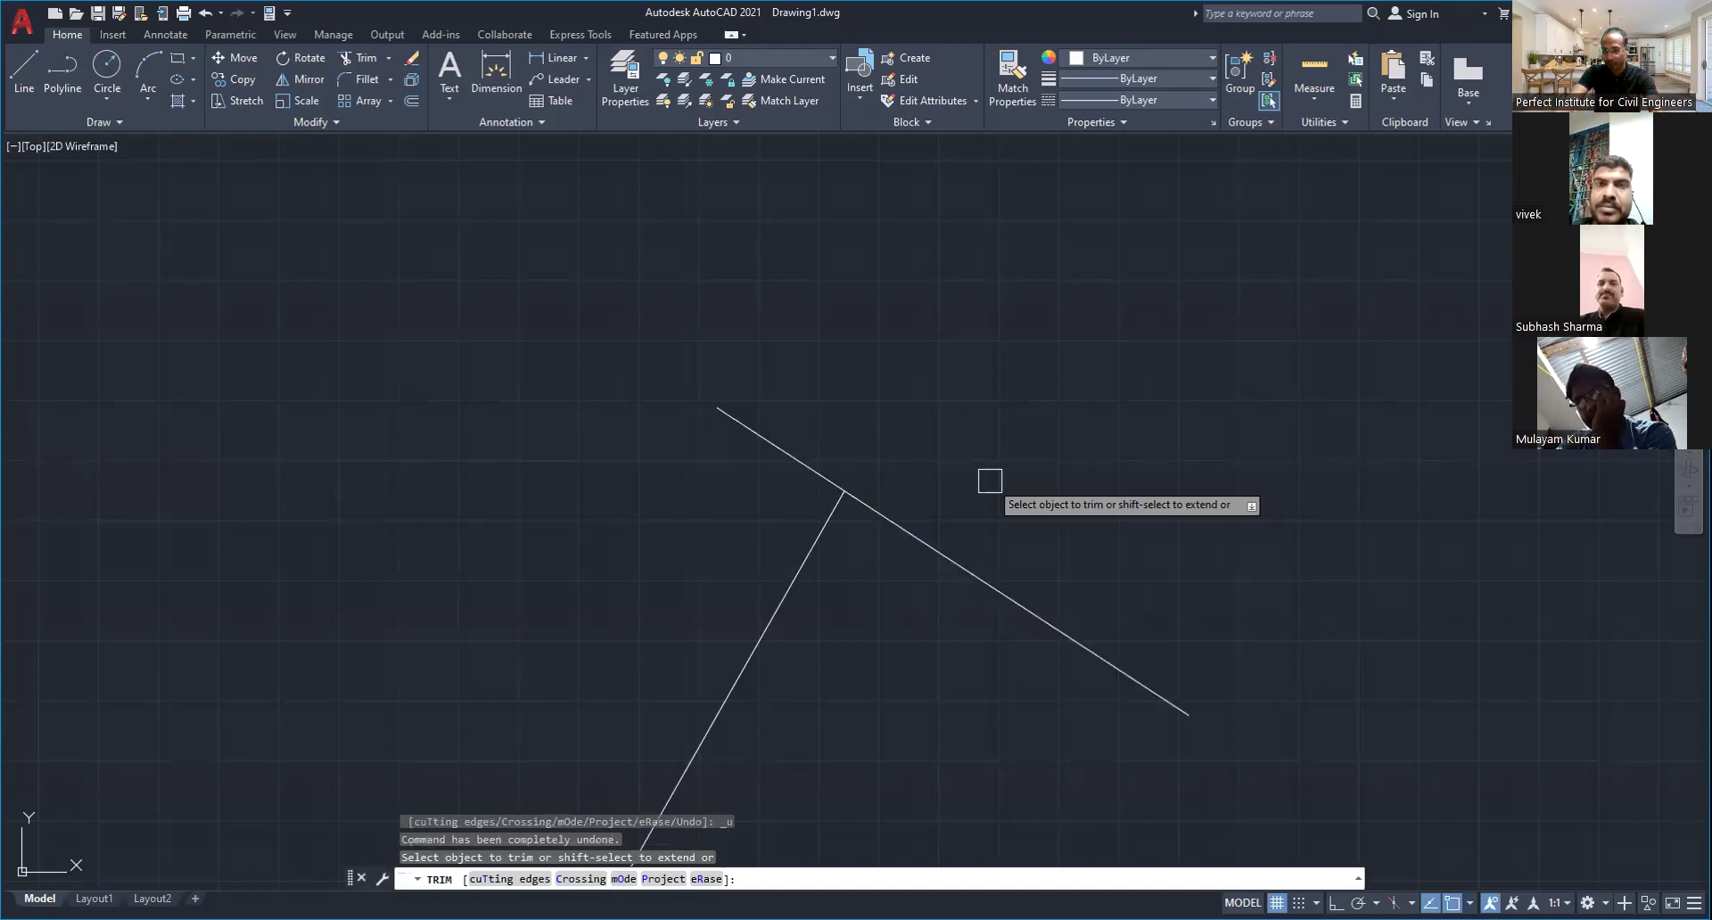
{"action": "key", "text": "Escape"}
{"action": "key", "text": "Escape"}
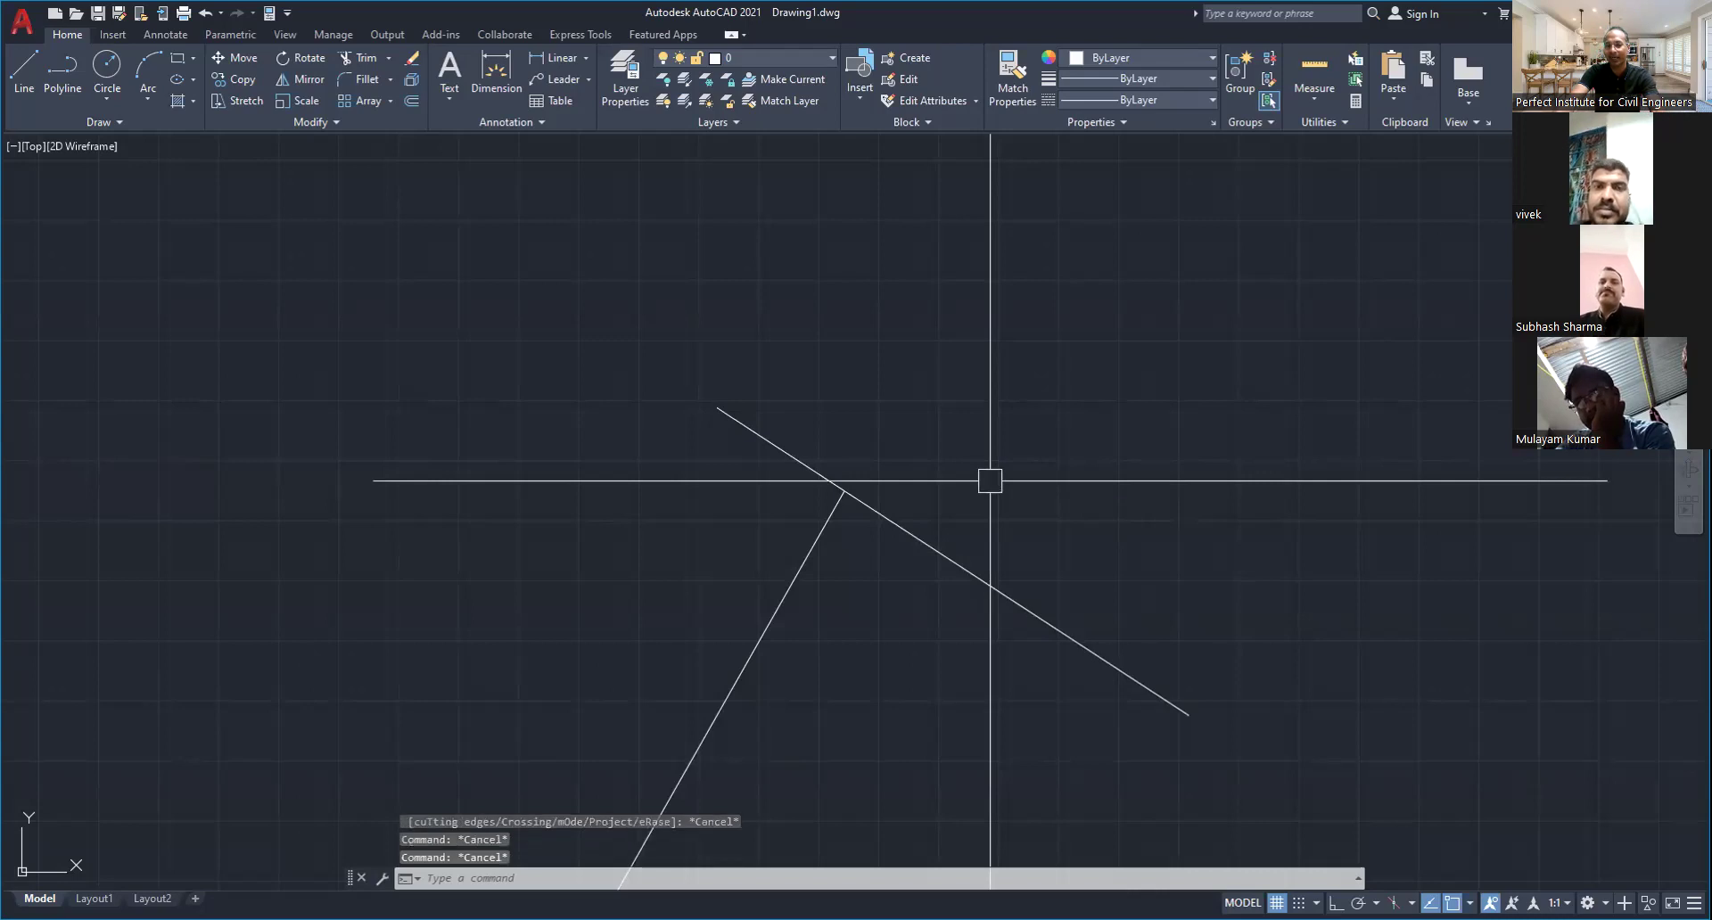
{"action": "key", "text": "Escape"}
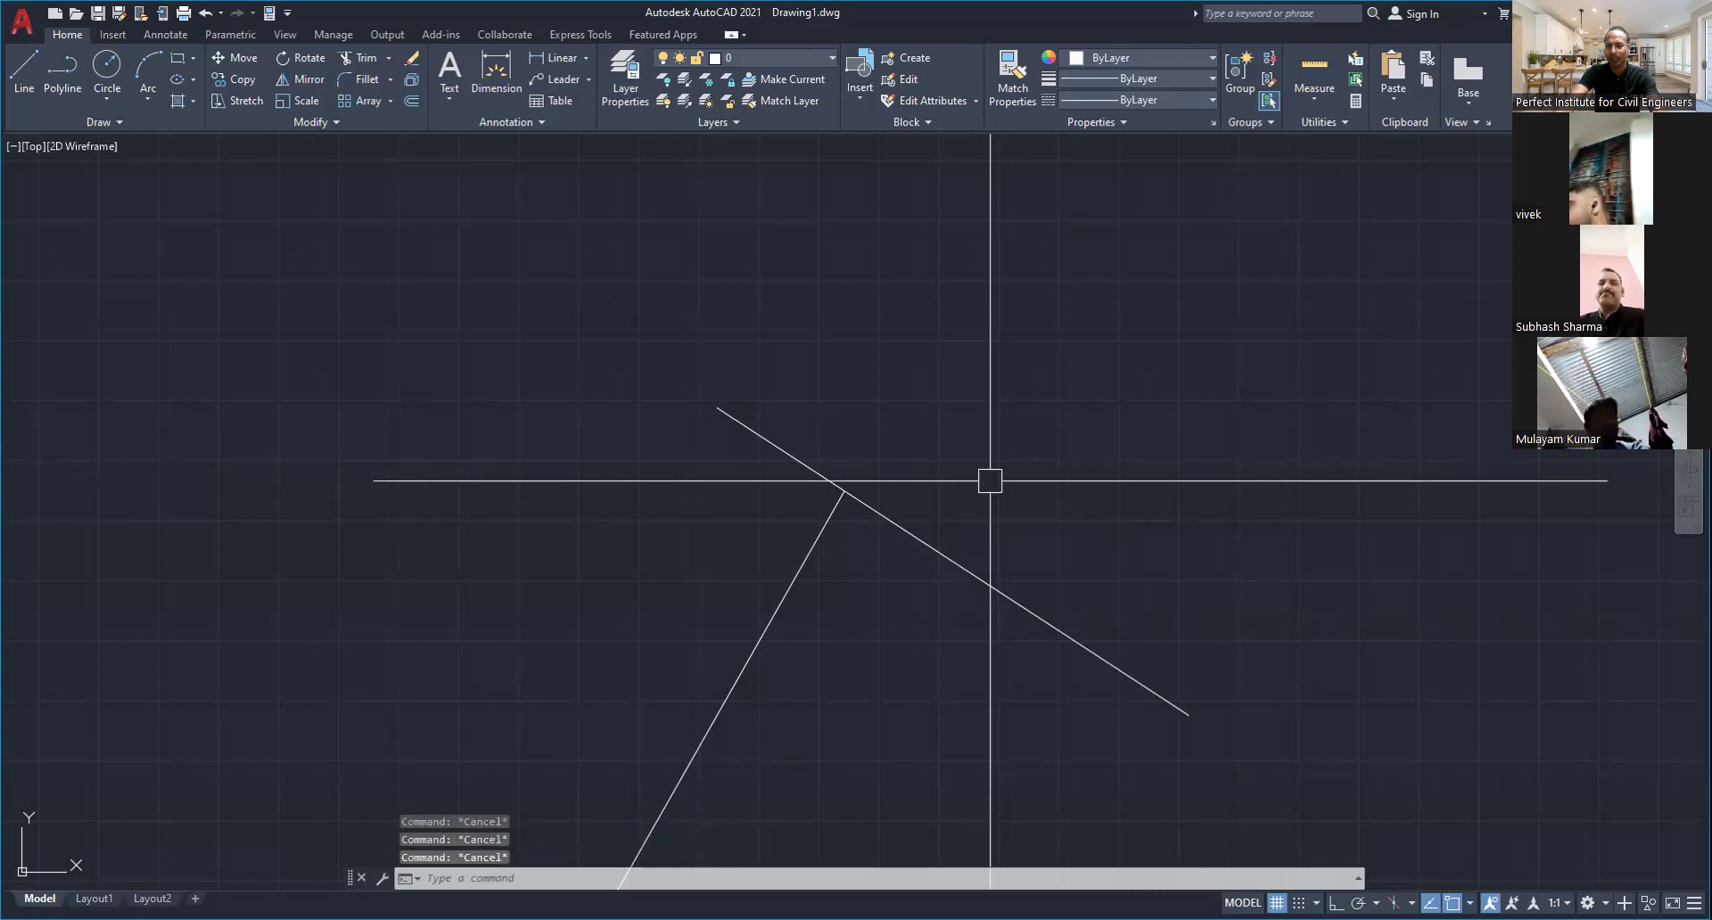
Try again to trim the cross line at the slanted line from a closer view, and undo the result
{"action": "scroll", "coordinate": [818, 509], "scroll_direction": "up", "scroll_amount": 4}
{"action": "scroll", "coordinate": [827, 498], "scroll_direction": "up", "scroll_amount": 2}
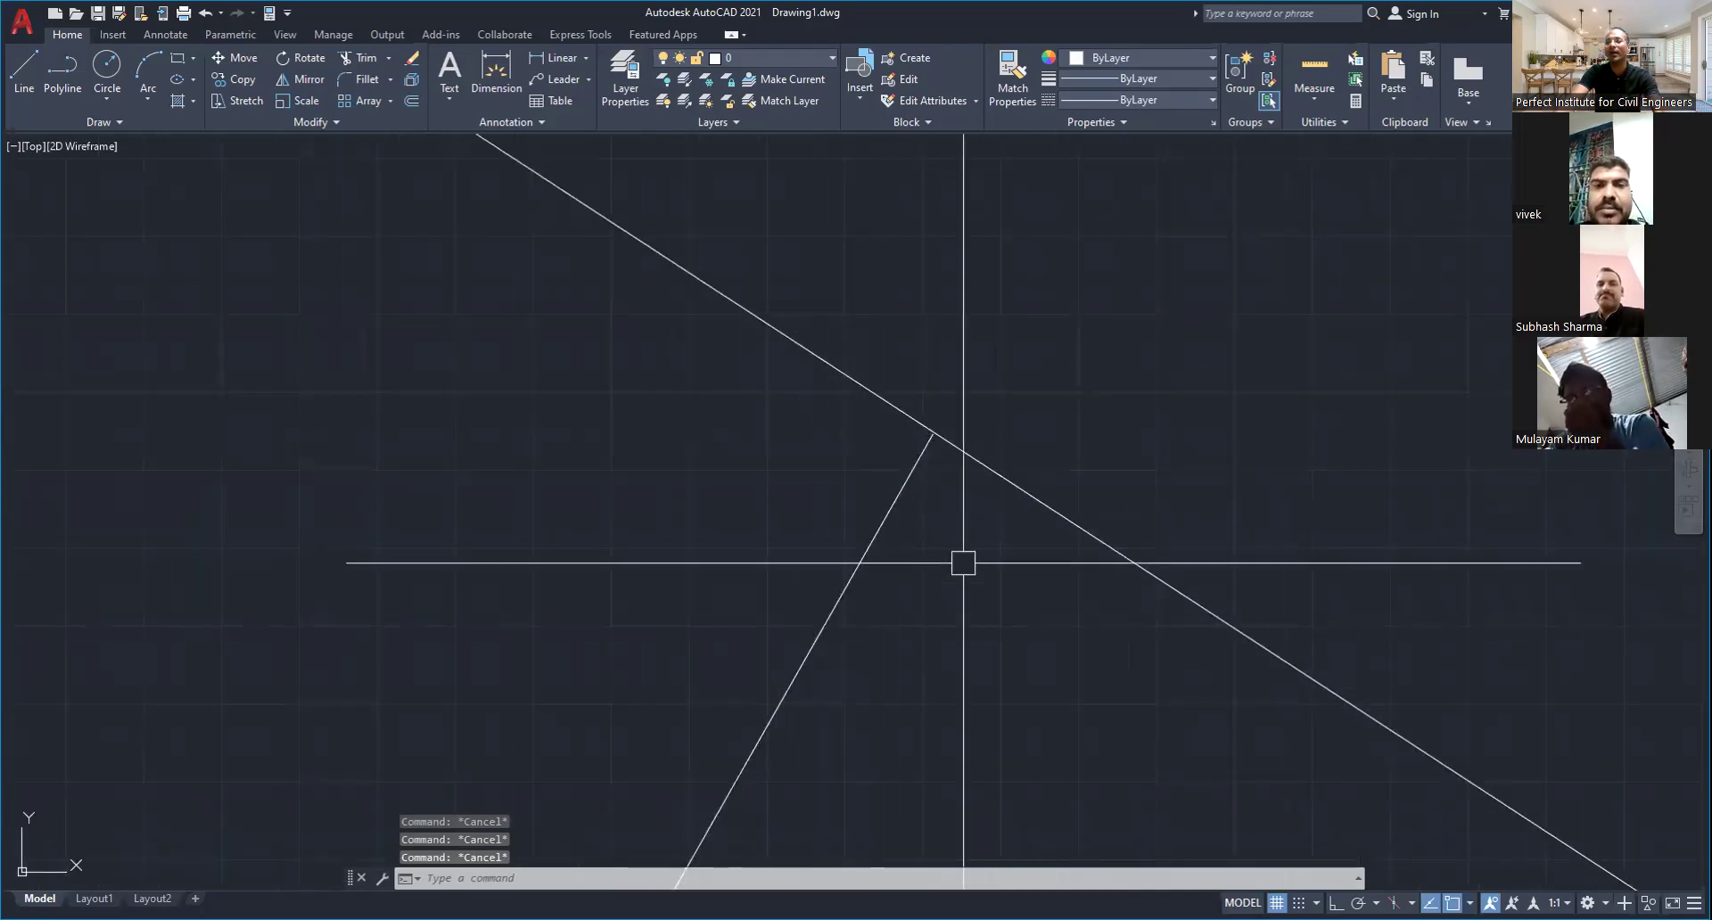
{"action": "type", "text": "tr"}
{"action": "key", "text": "Return"}
{"action": "left_click", "coordinate": [988, 468]}
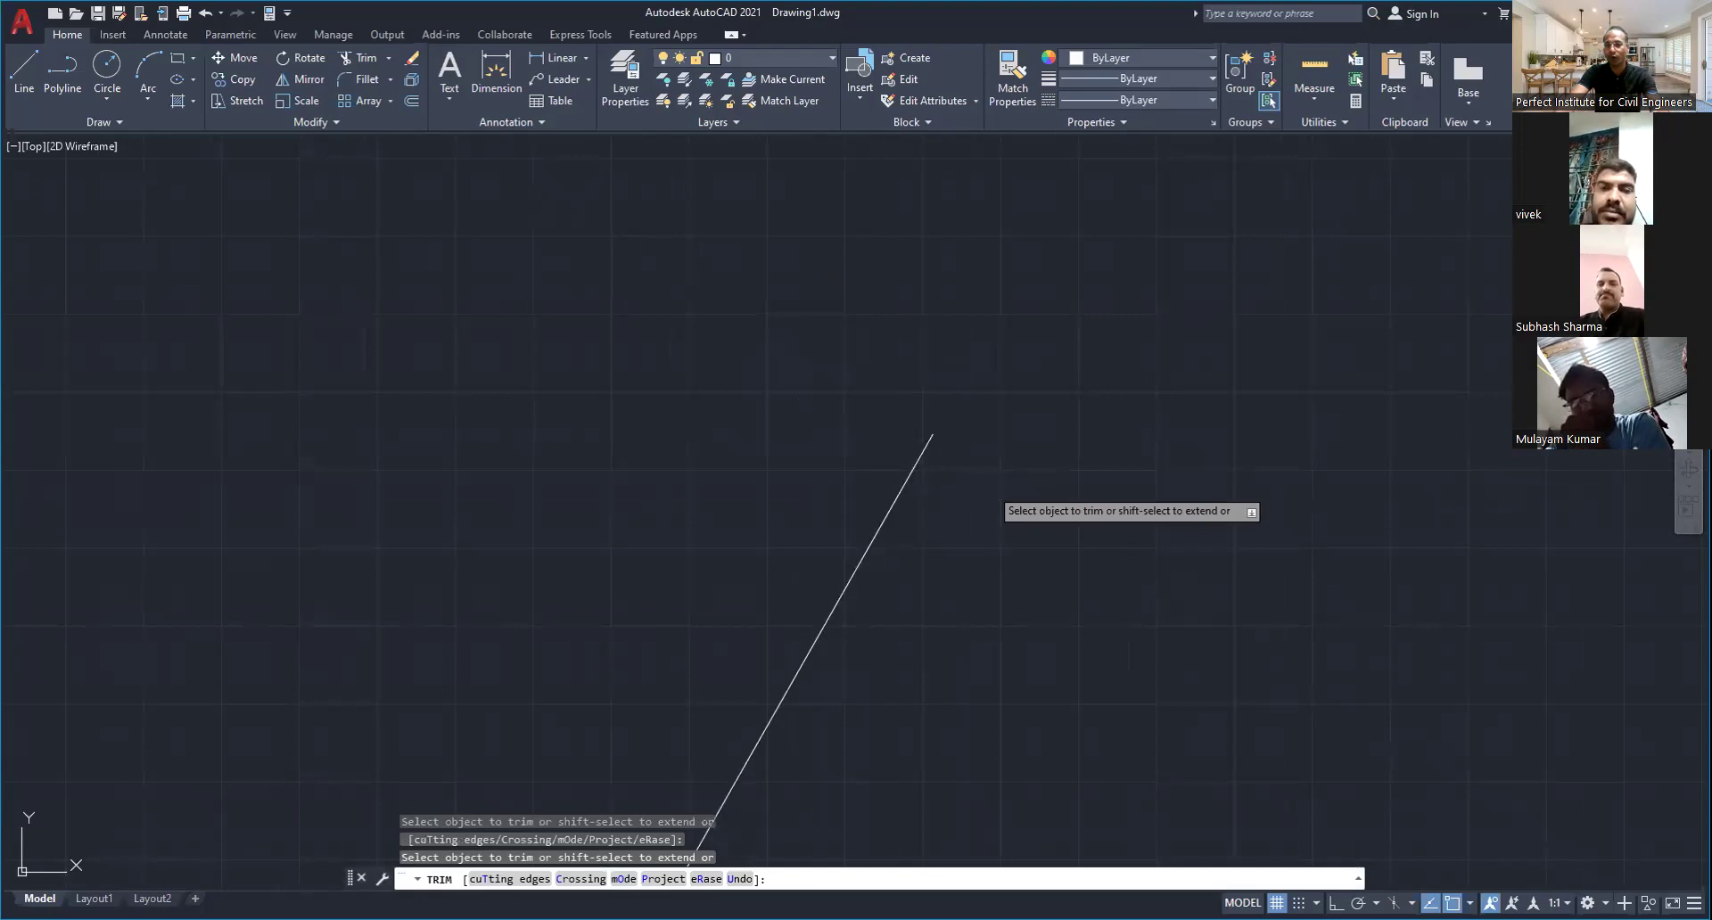
{"action": "key", "text": "Escape"}
{"action": "key", "text": "Escape"}
{"action": "key", "text": "Escape"}
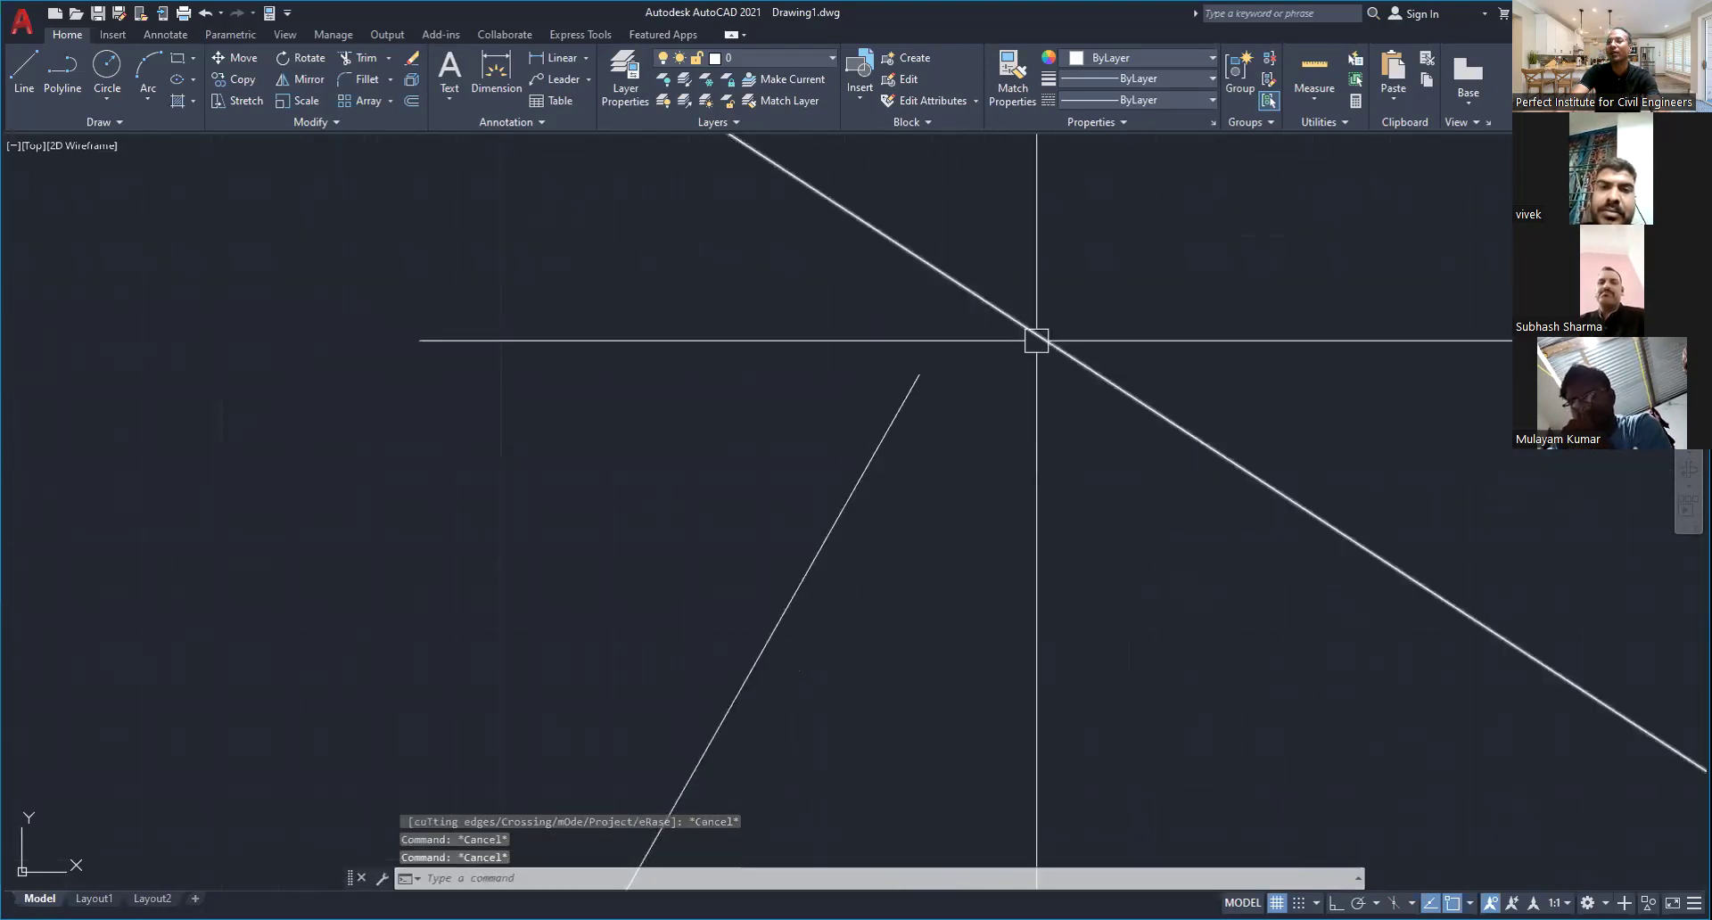
Examine the junction between the slanted line's upper end and the cross line at close and wide zoom levels
{"action": "scroll", "coordinate": [960, 436], "scroll_direction": "down", "scroll_amount": 8}
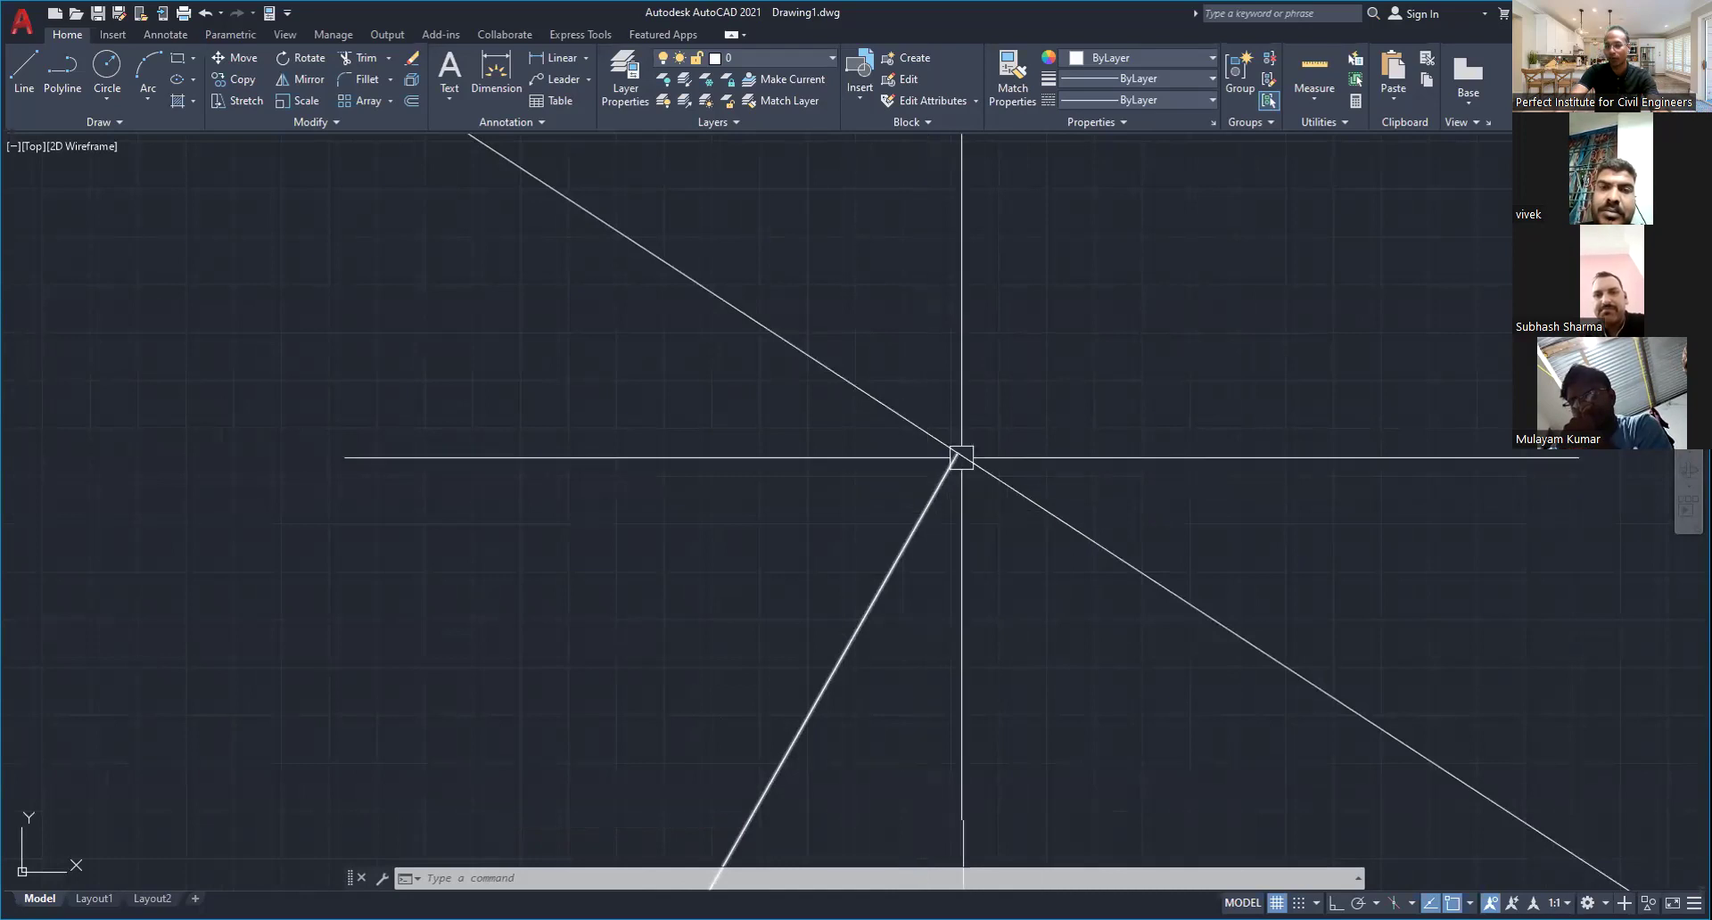
{"action": "key", "text": "Escape"}
{"action": "key", "text": "Escape"}
{"action": "key", "text": "Escape"}
{"action": "middle_click_drag", "start_coordinate": [998, 543], "coordinate": [981, 525]}
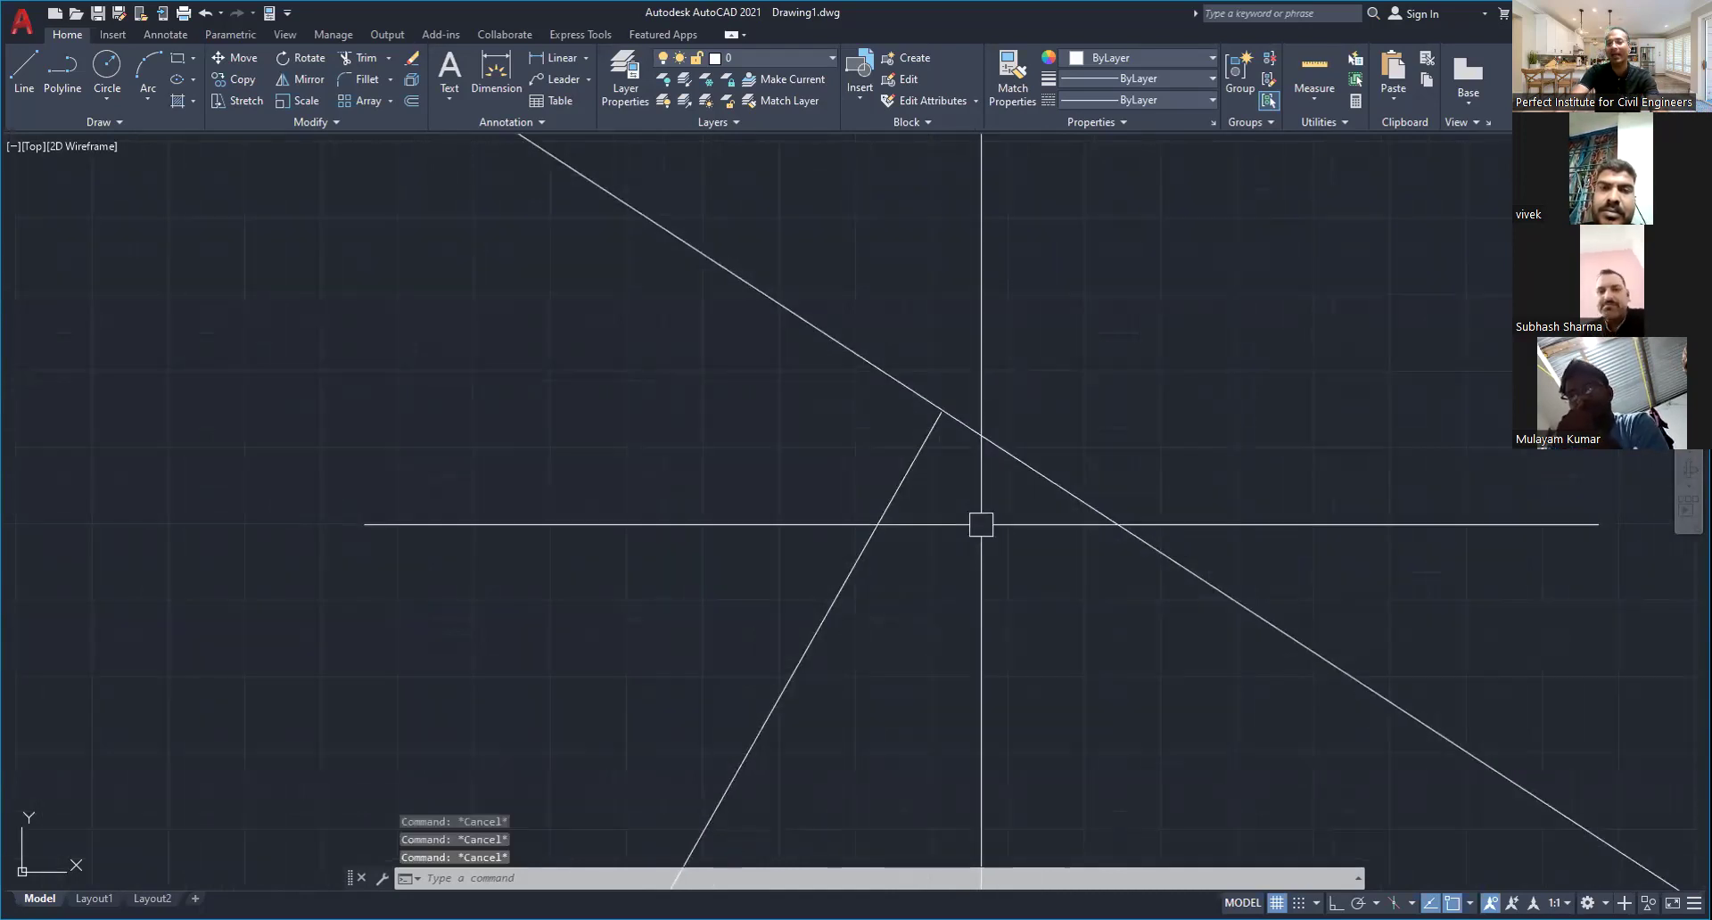
{"action": "scroll", "coordinate": [976, 528], "scroll_direction": "down", "scroll_amount": 6}
{"action": "scroll", "coordinate": [990, 553], "scroll_direction": "up", "scroll_amount": 2}
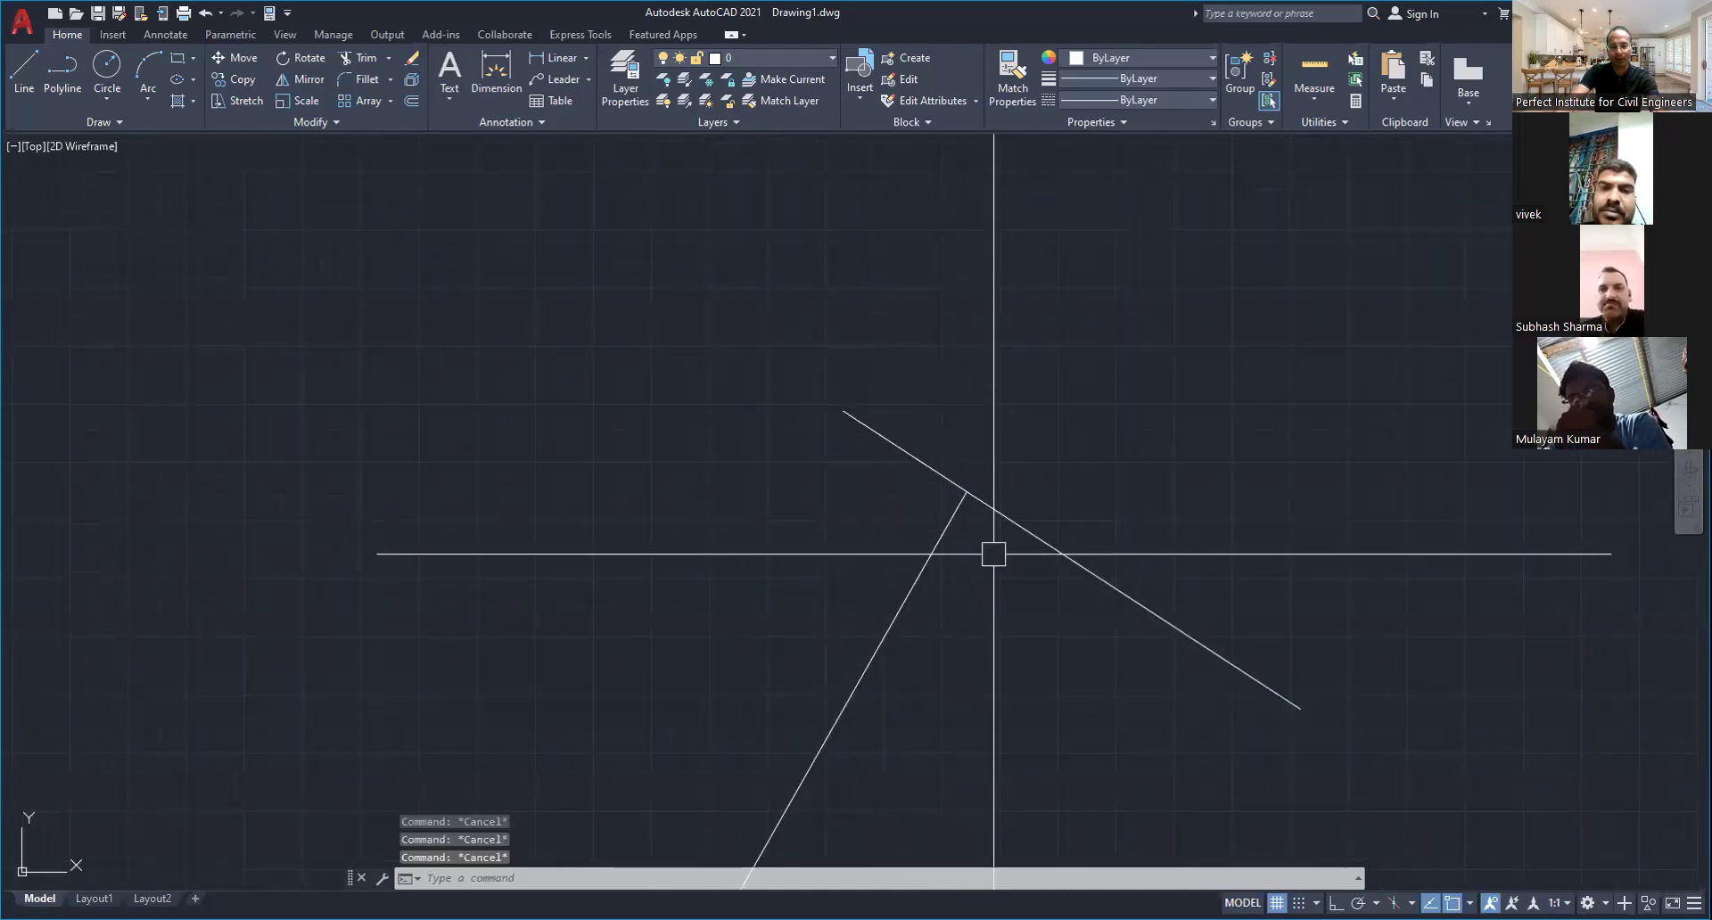
Extend the slanted line to the cross line and trim away the part of the cross line beyond it
{"action": "type", "text": "ex"}
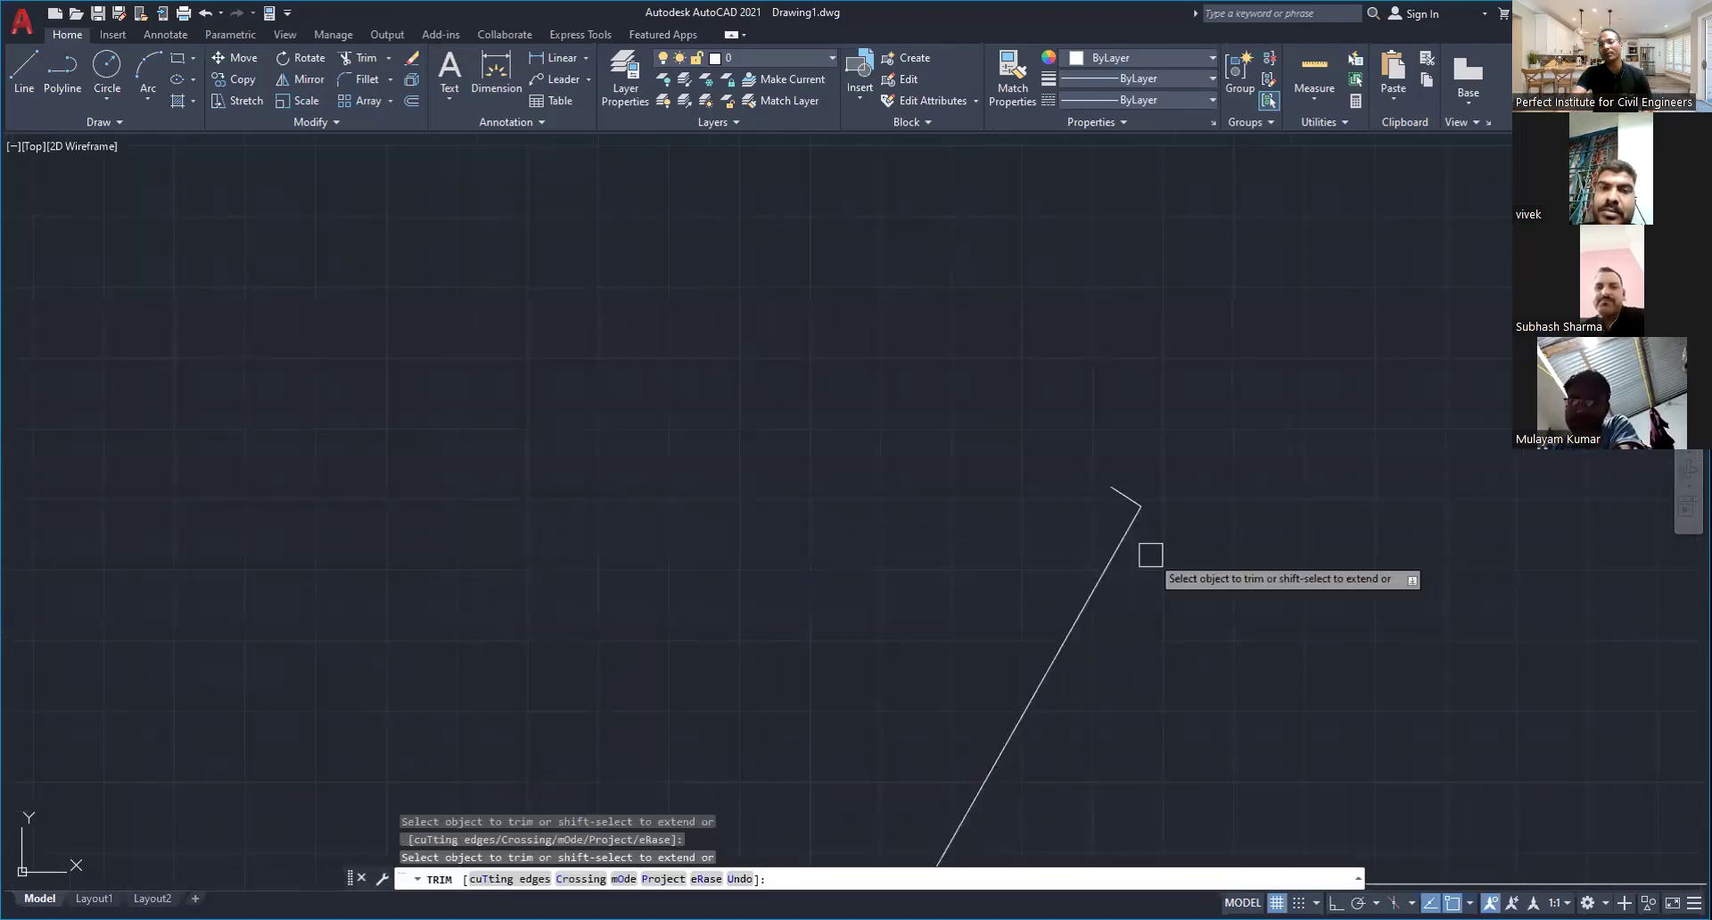
{"action": "middle_click_drag", "start_coordinate": [1151, 554], "coordinate": [1022, 542]}
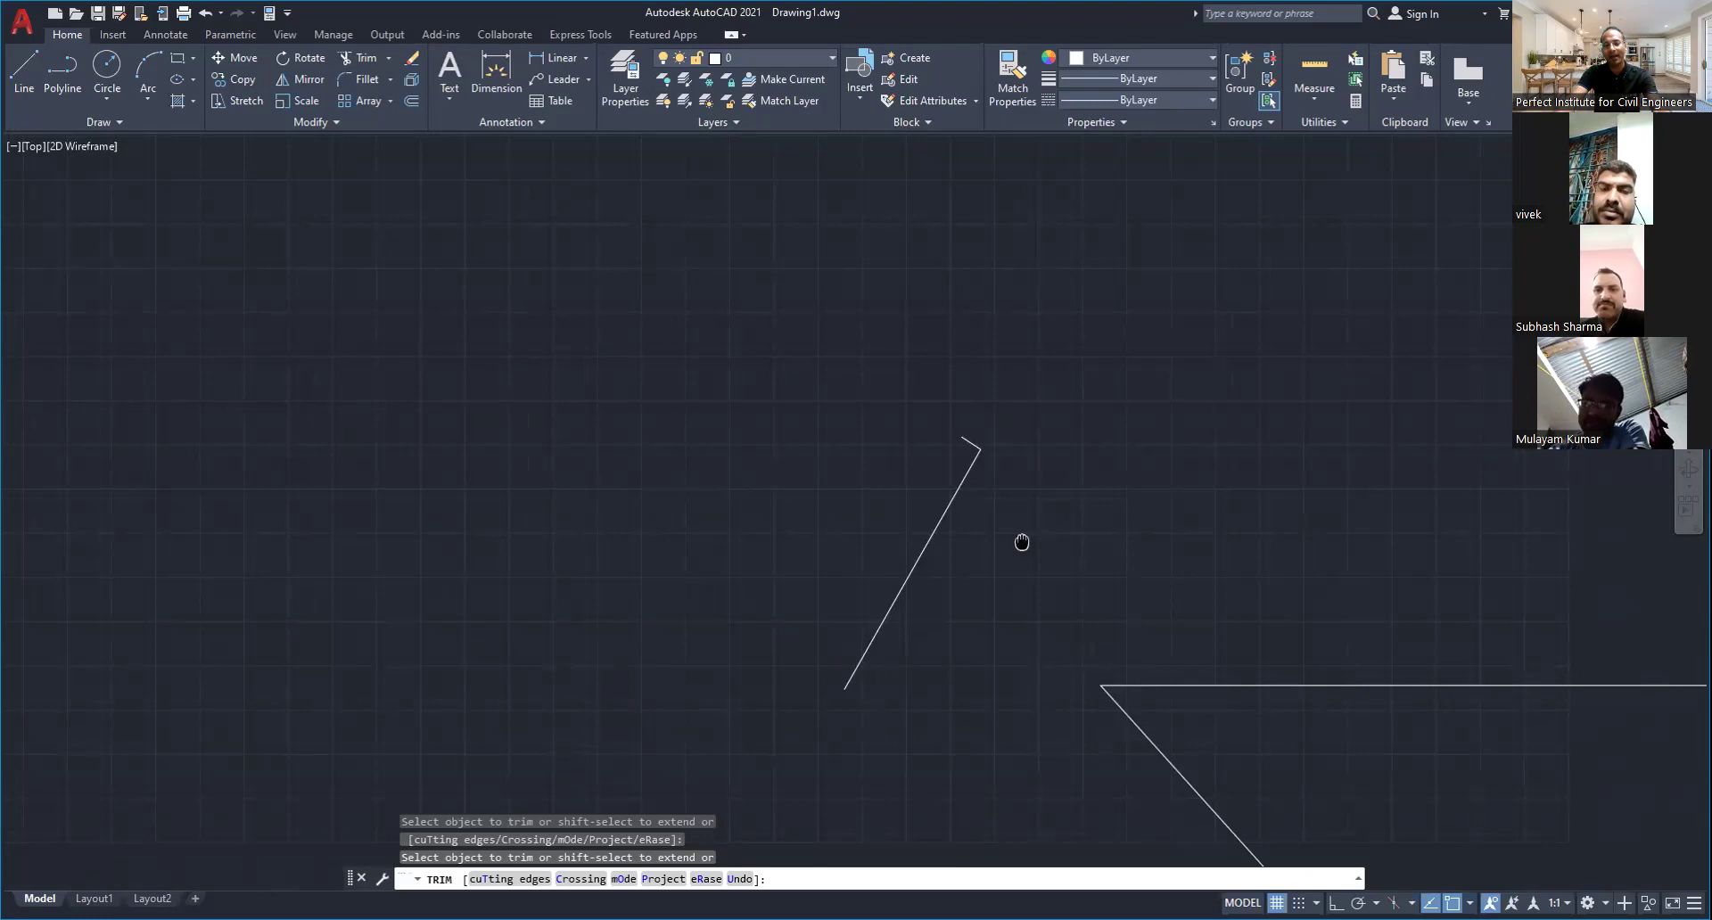
{"action": "key", "text": "Escape"}
{"action": "key", "text": "Escape"}
{"action": "key", "text": "Escape"}
{"action": "scroll", "coordinate": [1071, 544], "scroll_direction": "down", "scroll_amount": 10}
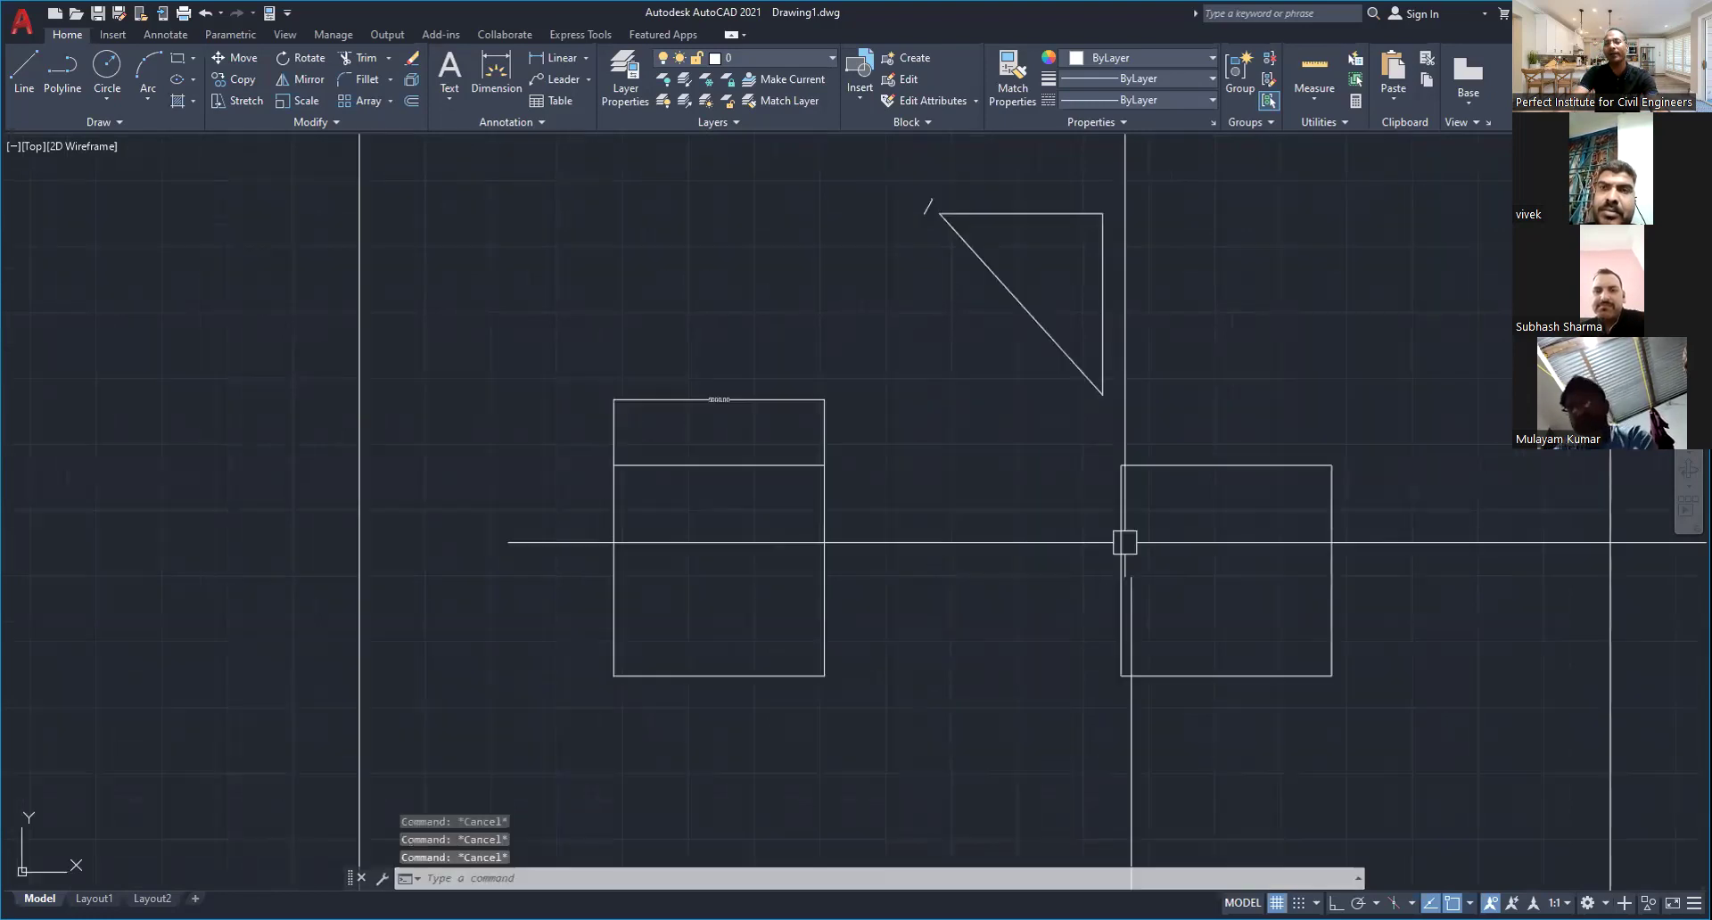
Draw a circle of radius 2500 between the triangle and the sheet's right edge, above the plain square
{"action": "middle_click_drag", "start_coordinate": [1123, 508], "coordinate": [822, 482]}
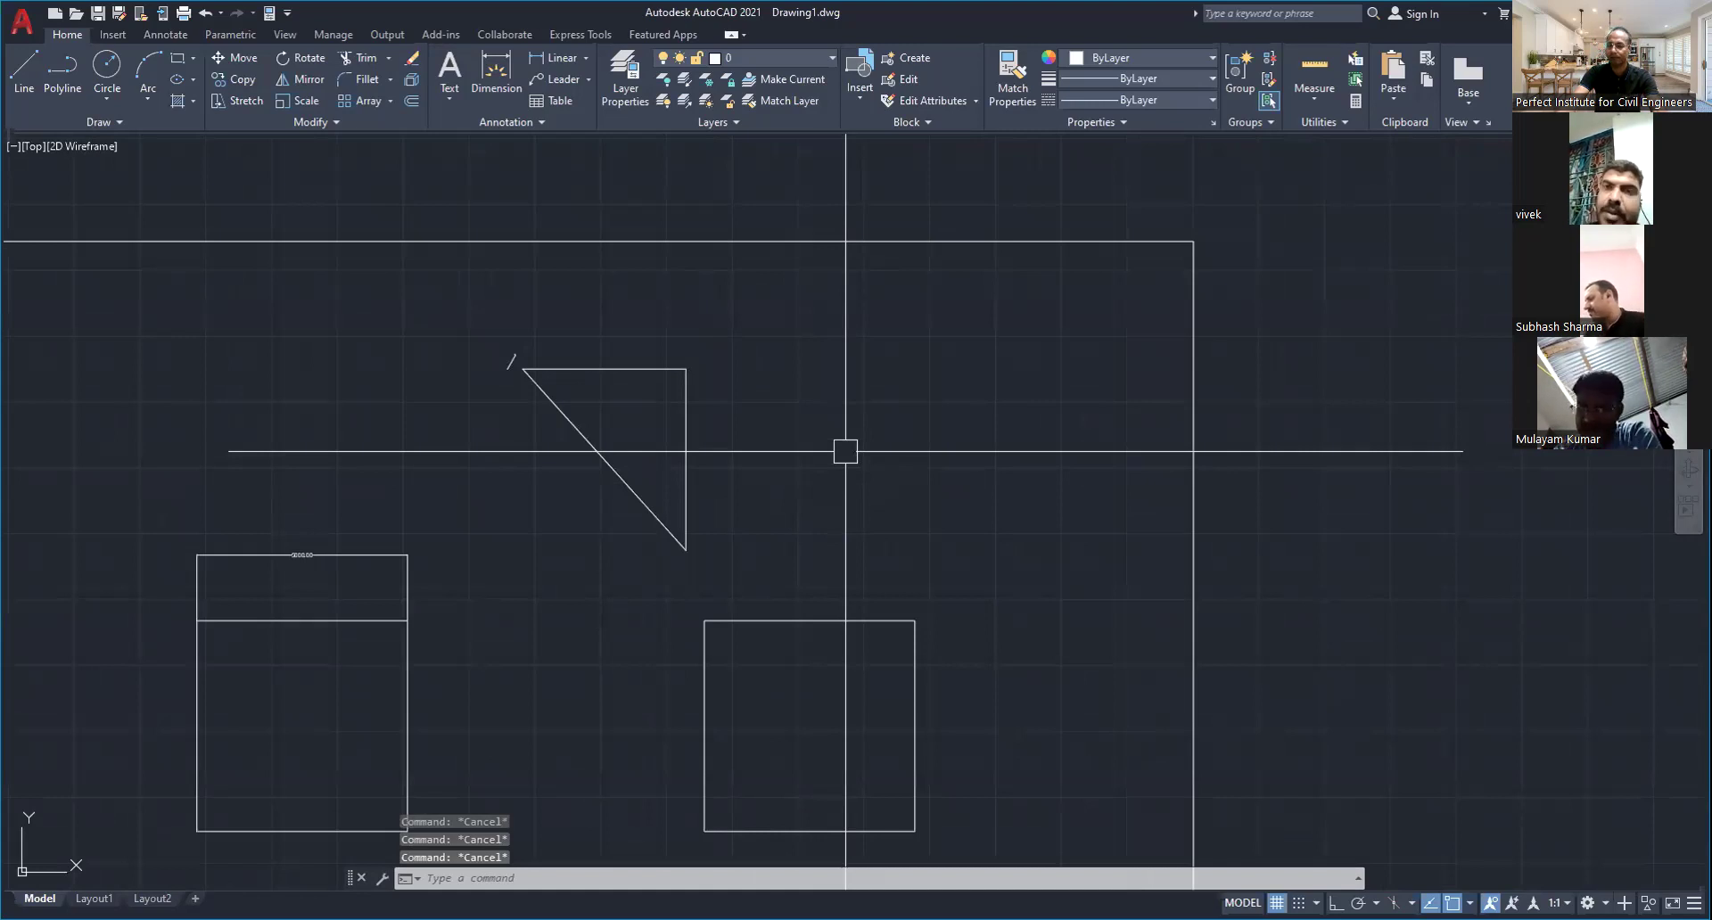
{"action": "type", "text": "c"}
{"action": "key", "text": "Return"}
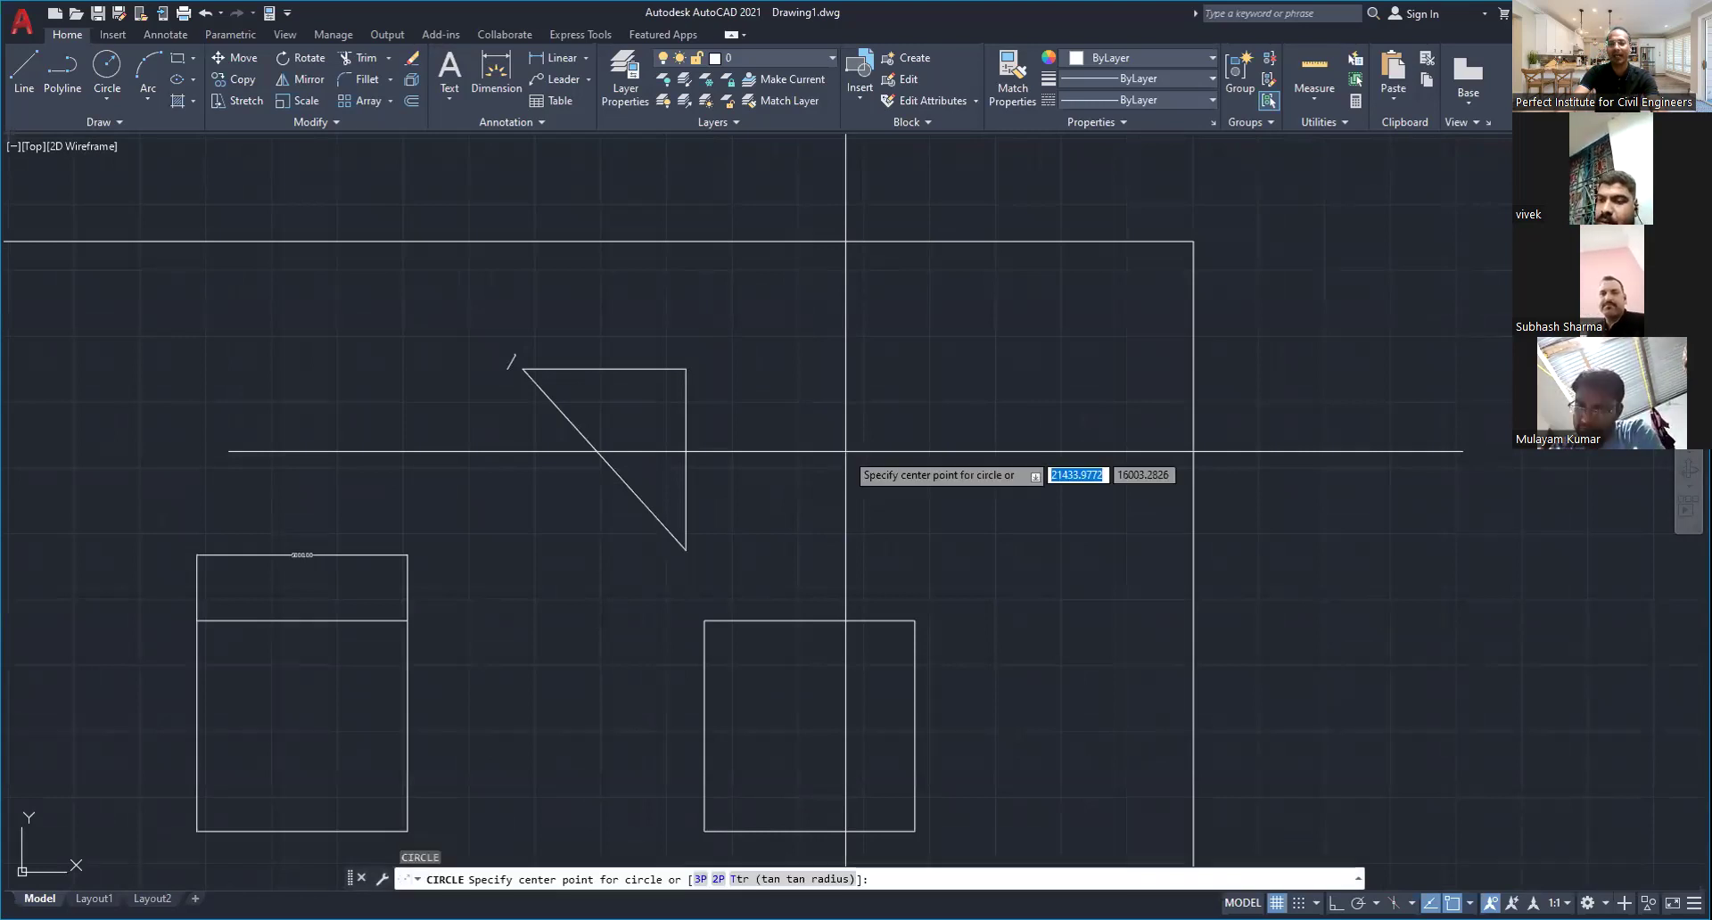
{"action": "left_click", "coordinate": [865, 449]}
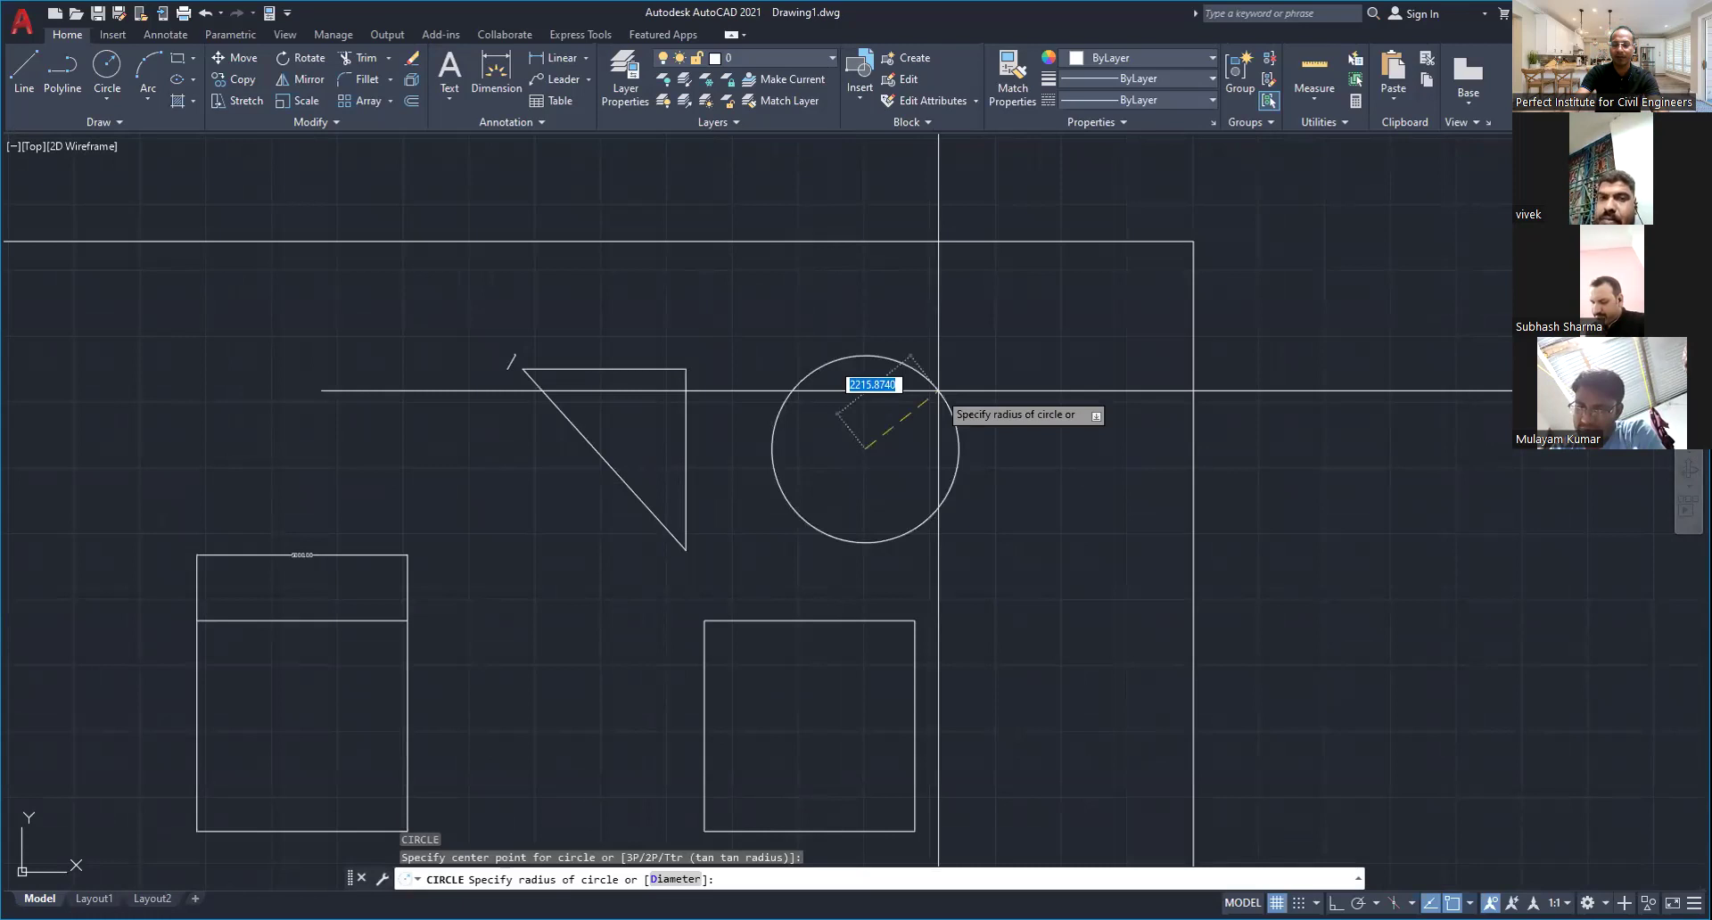
{"action": "type", "text": "2500"}
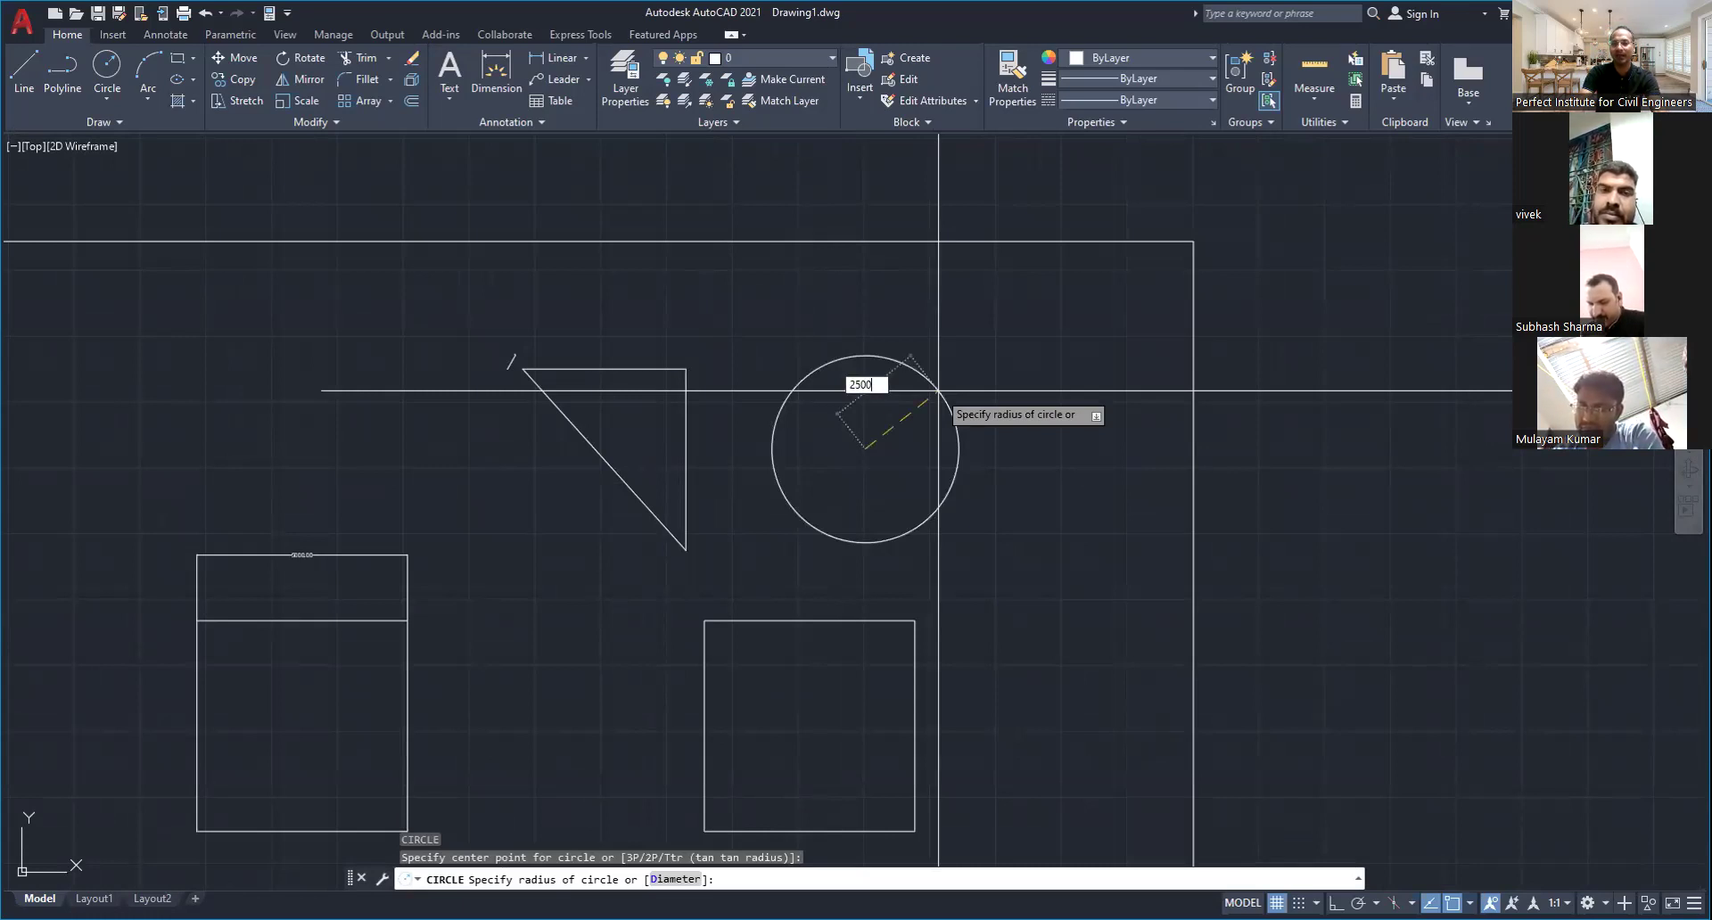
{"action": "key", "text": "Return"}
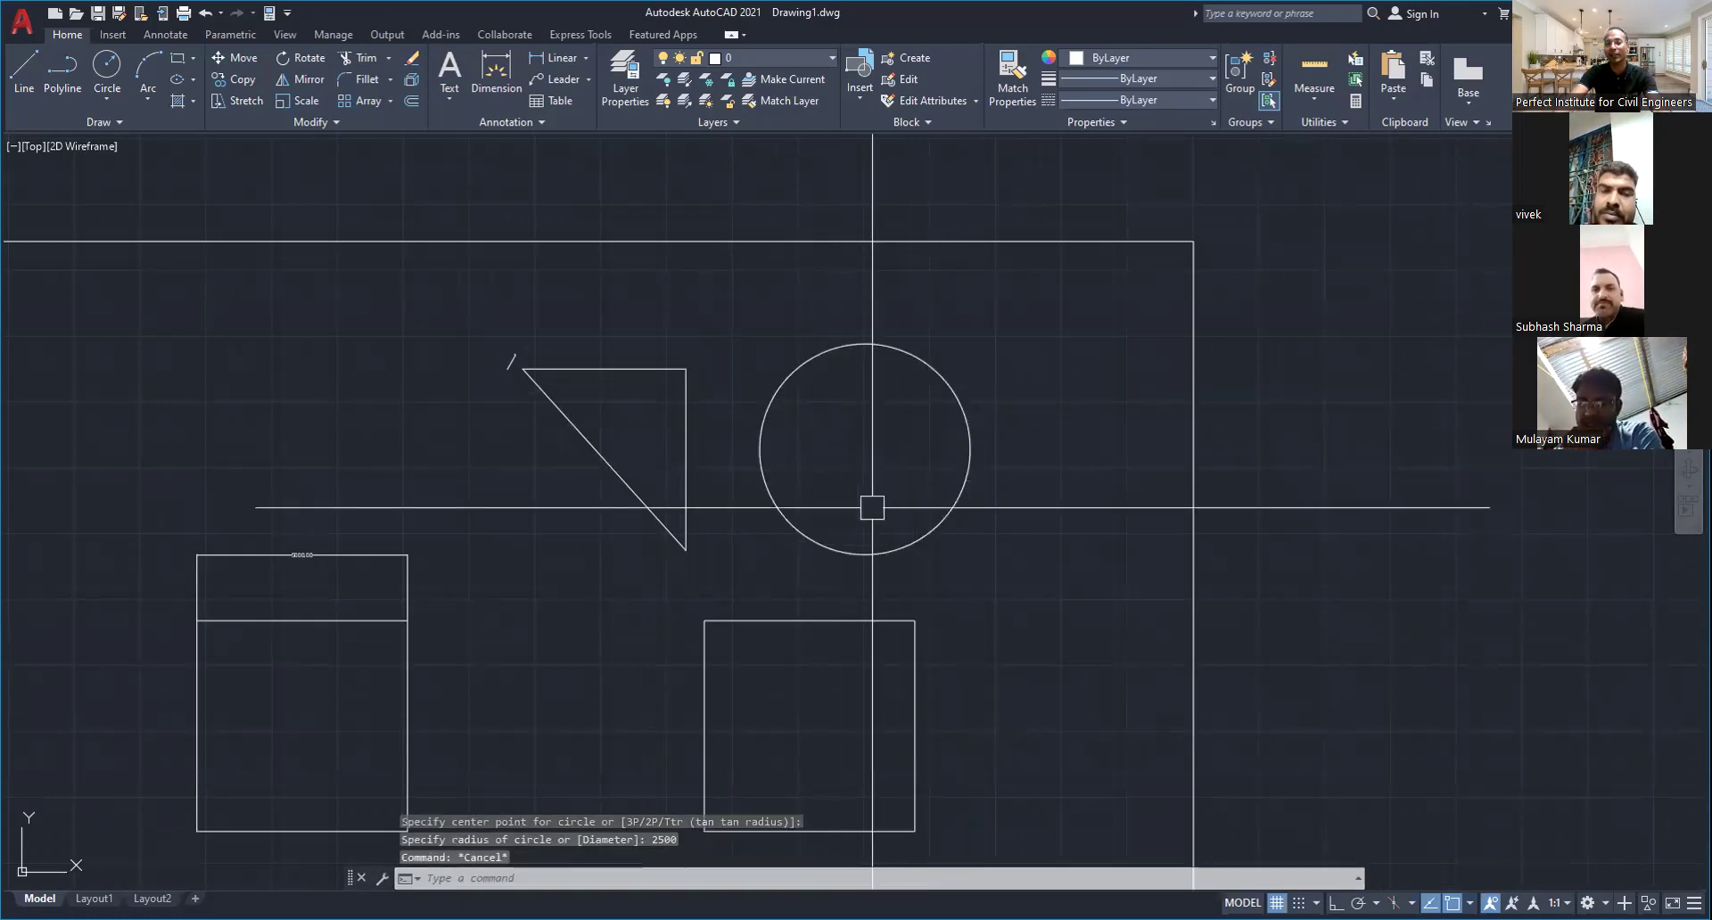
{"action": "key", "text": "Escape"}
{"action": "key", "text": "Escape"}
Add two radius dimensions to the circle, one at its right side and one at its upper left
{"action": "middle_click_drag", "start_coordinate": [862, 417], "coordinate": [956, 399]}
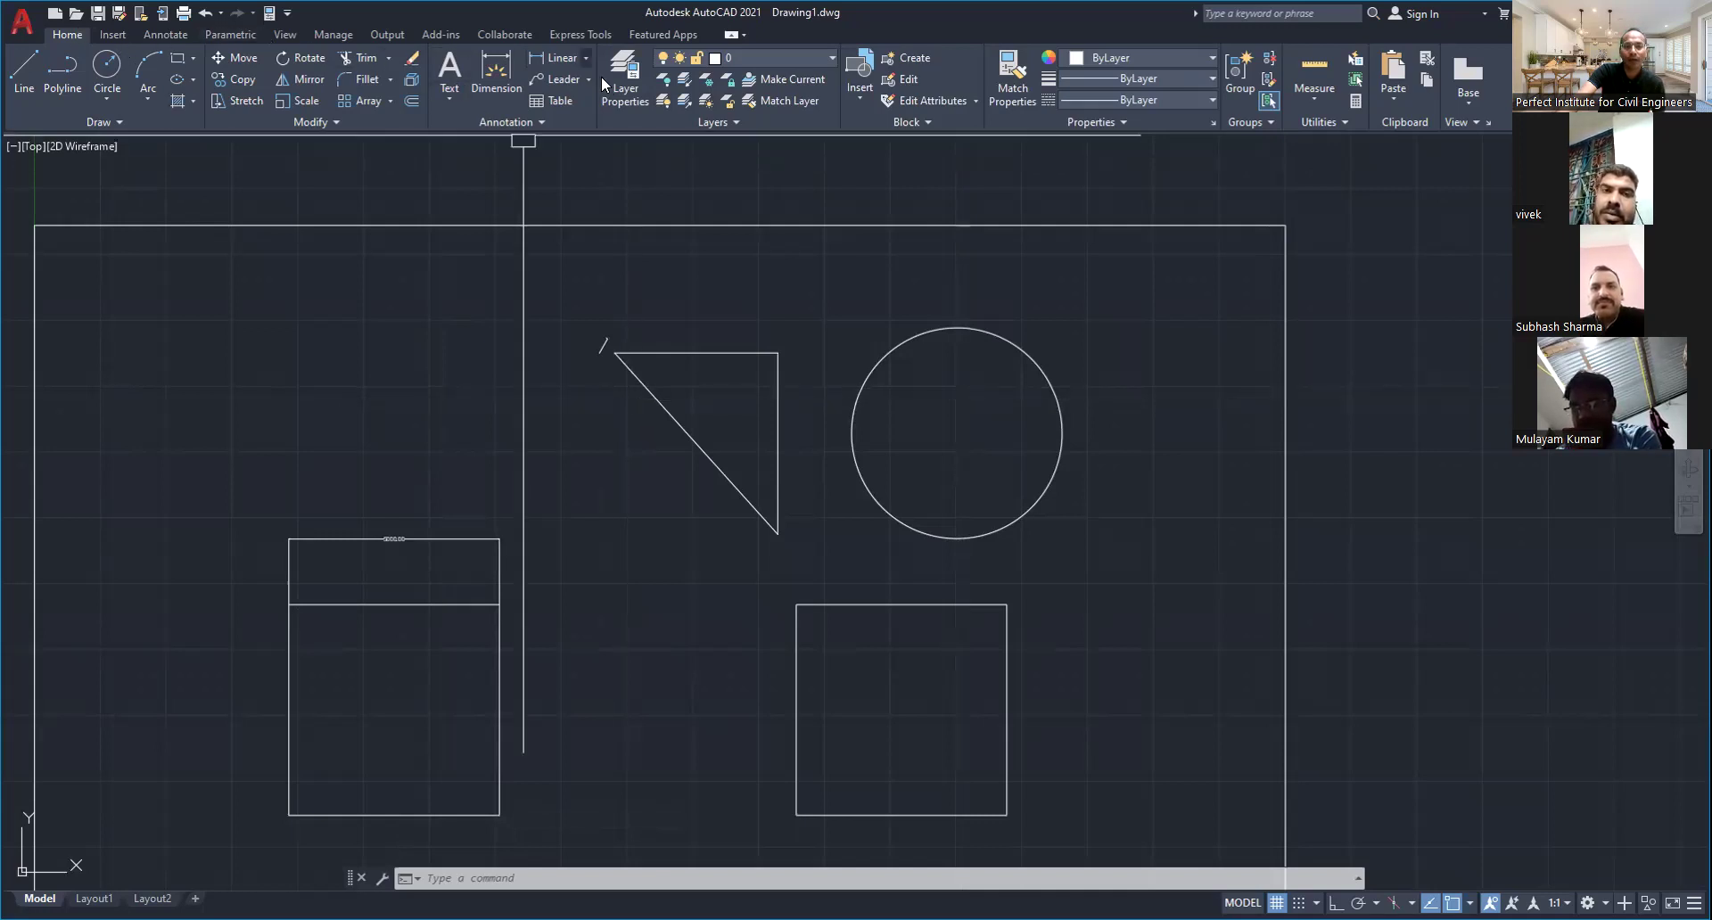
{"action": "left_click", "coordinate": [586, 58]}
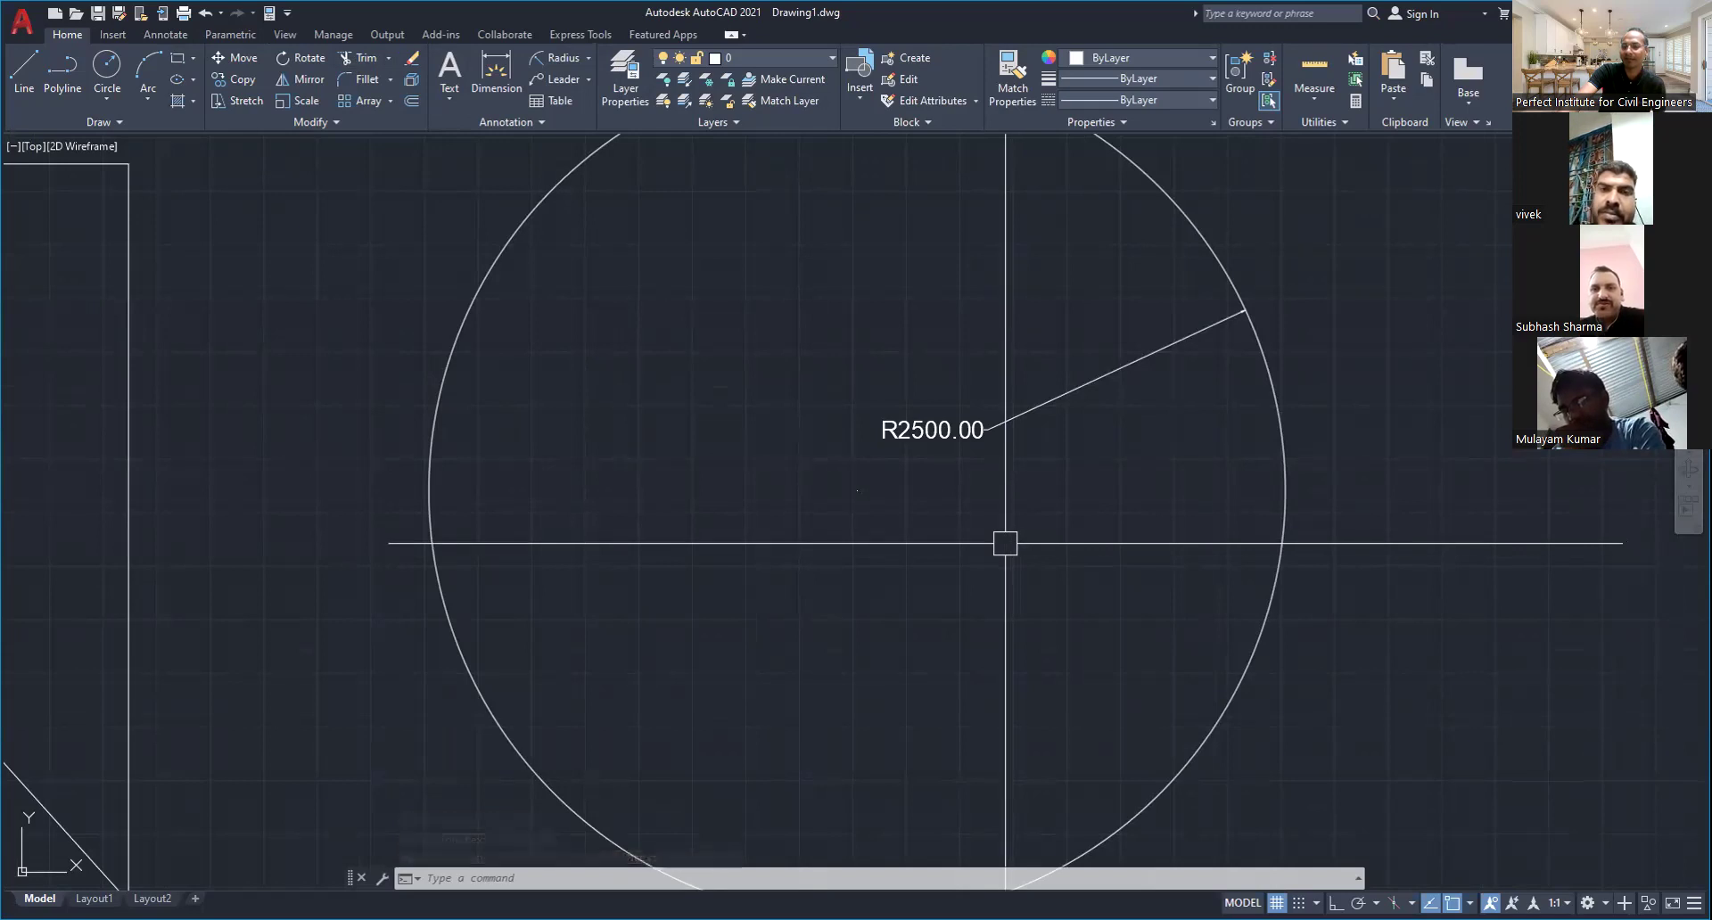
{"action": "scroll", "coordinate": [1005, 543], "scroll_direction": "down", "scroll_amount": 2}
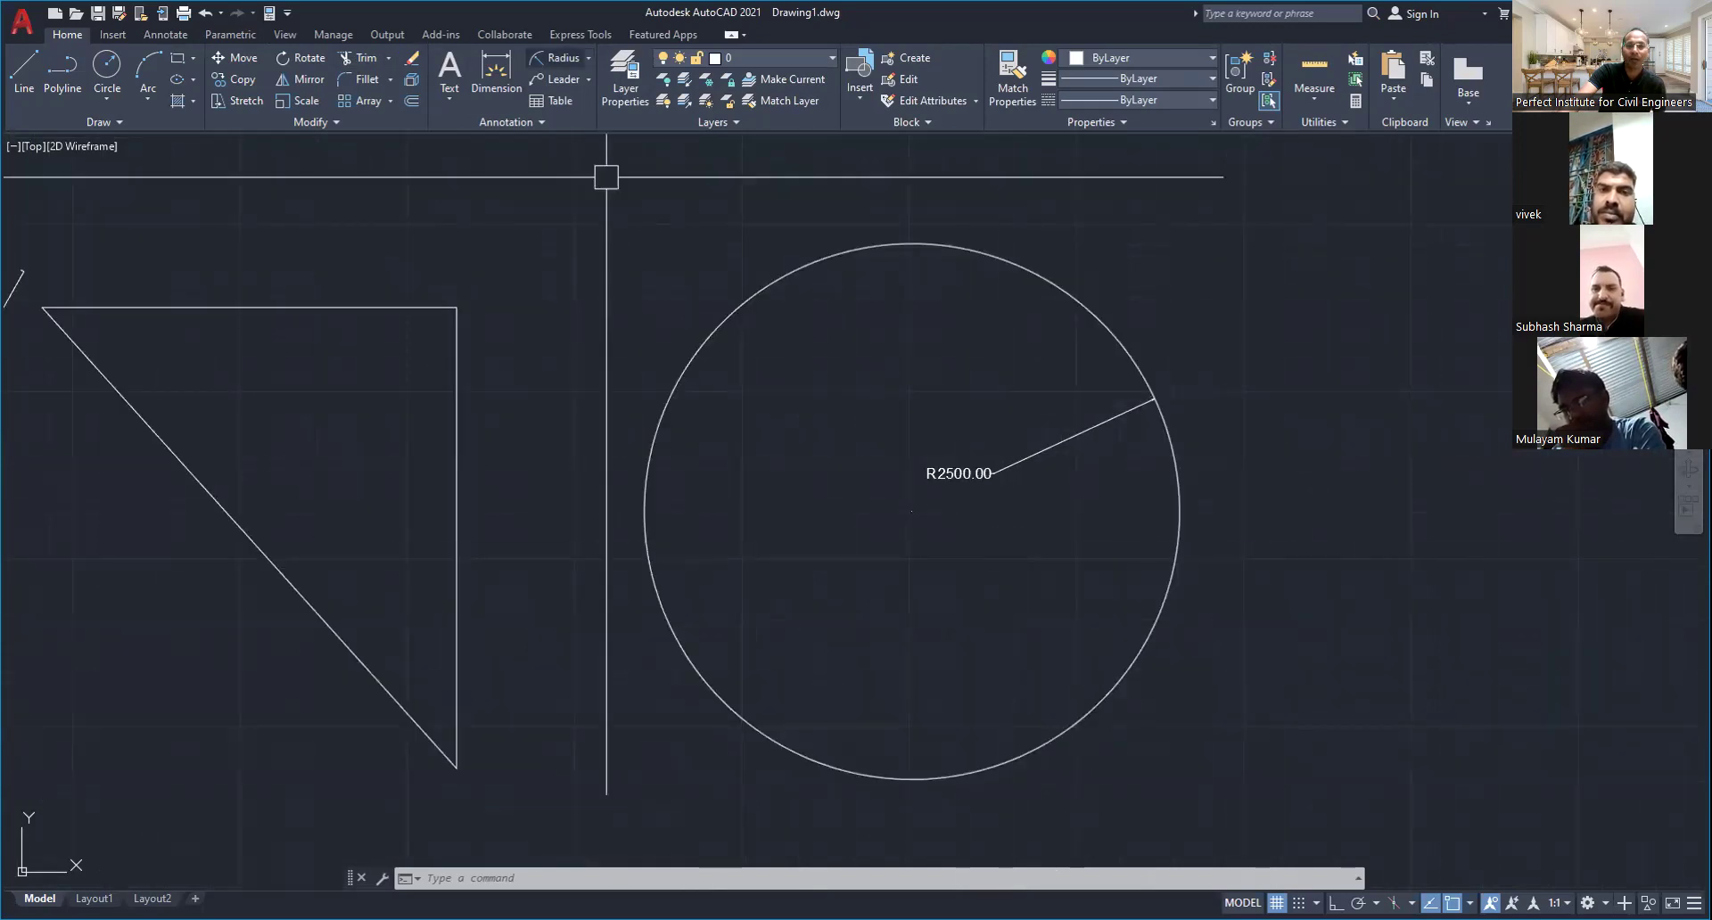
{"action": "left_click", "coordinate": [560, 57]}
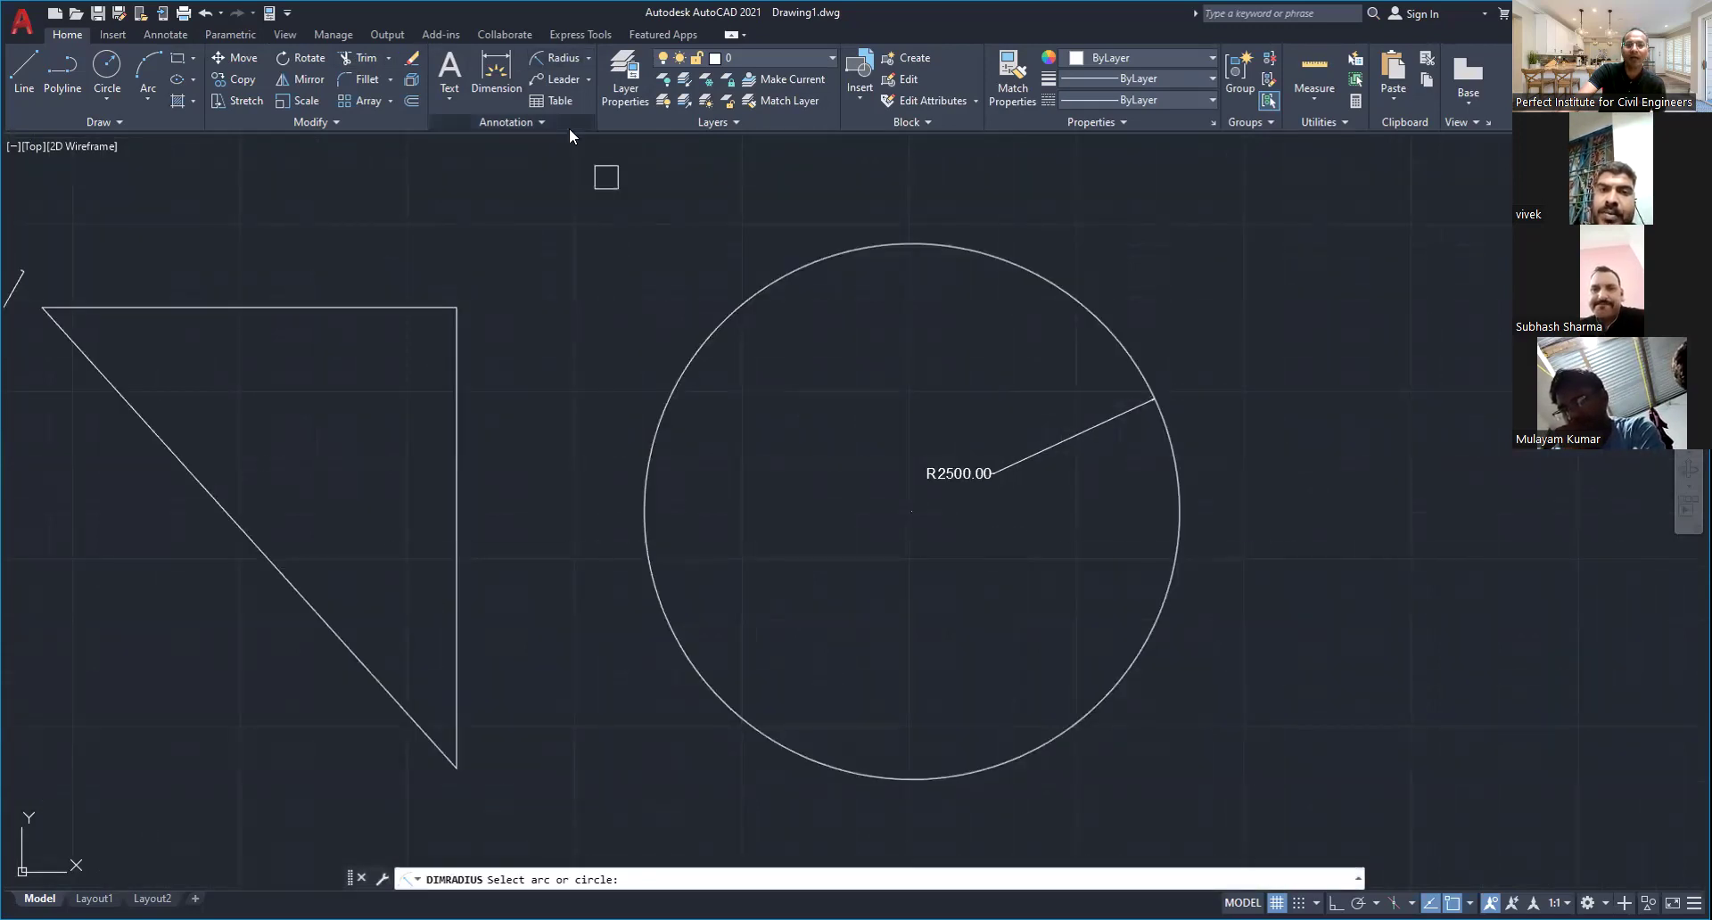
{"action": "left_click", "coordinate": [588, 58]}
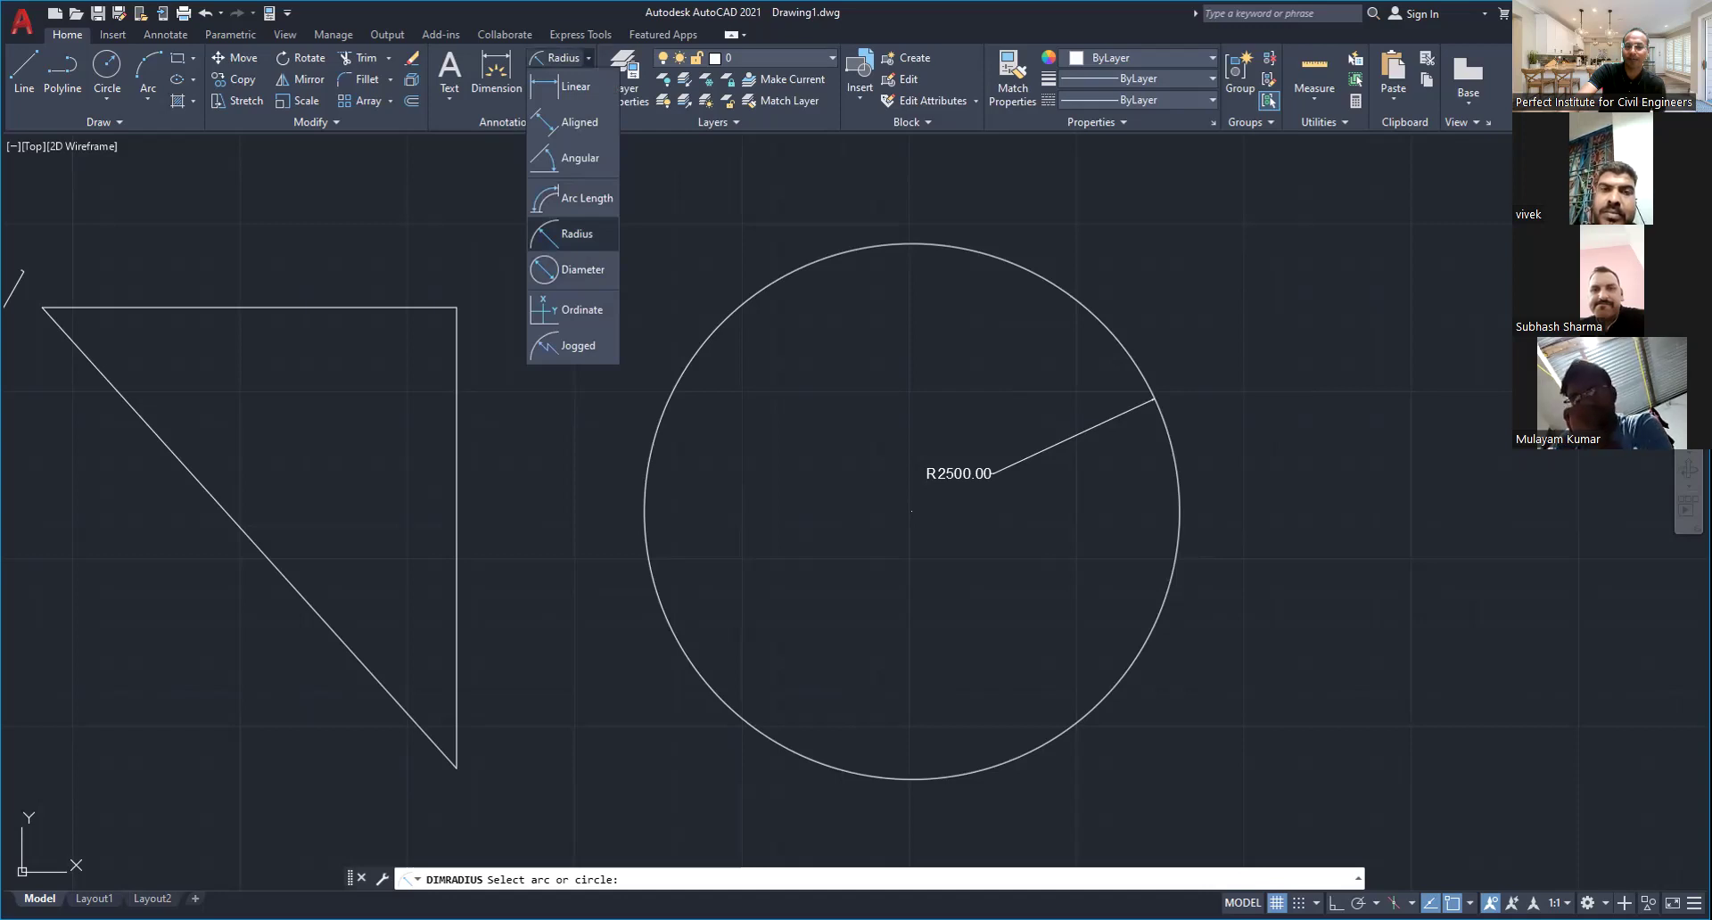
{"action": "left_click", "coordinate": [785, 276]}
{"action": "left_click", "coordinate": [833, 365]}
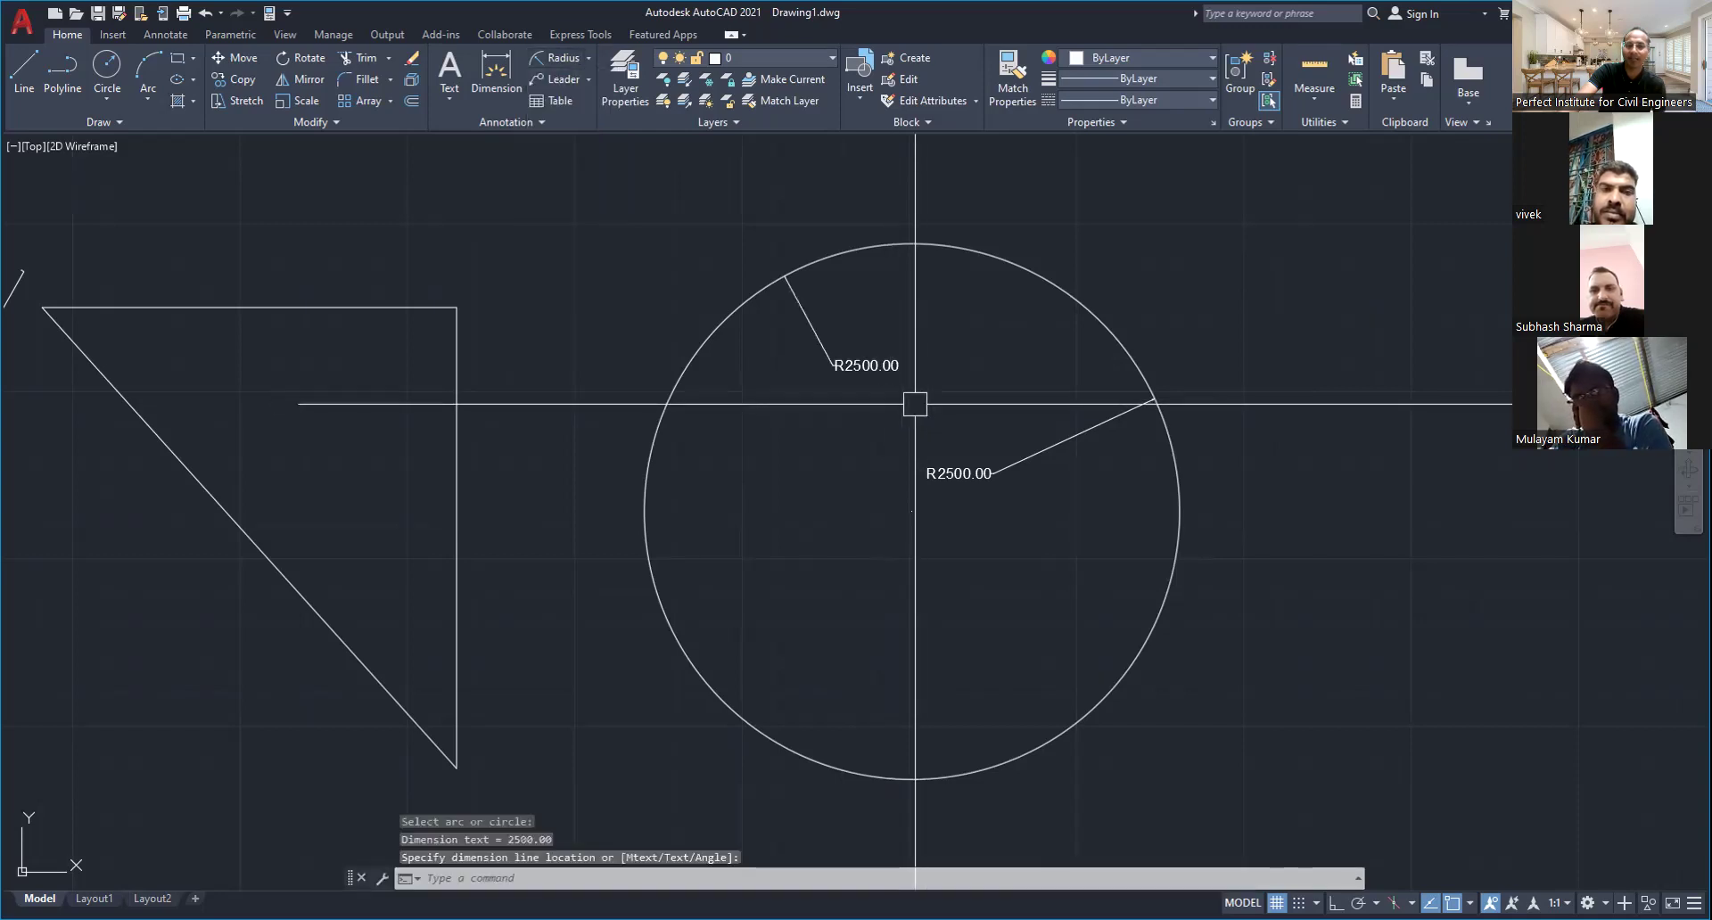
Add a diameter dimension to the lower part of the circle
{"action": "left_click", "coordinate": [589, 58]}
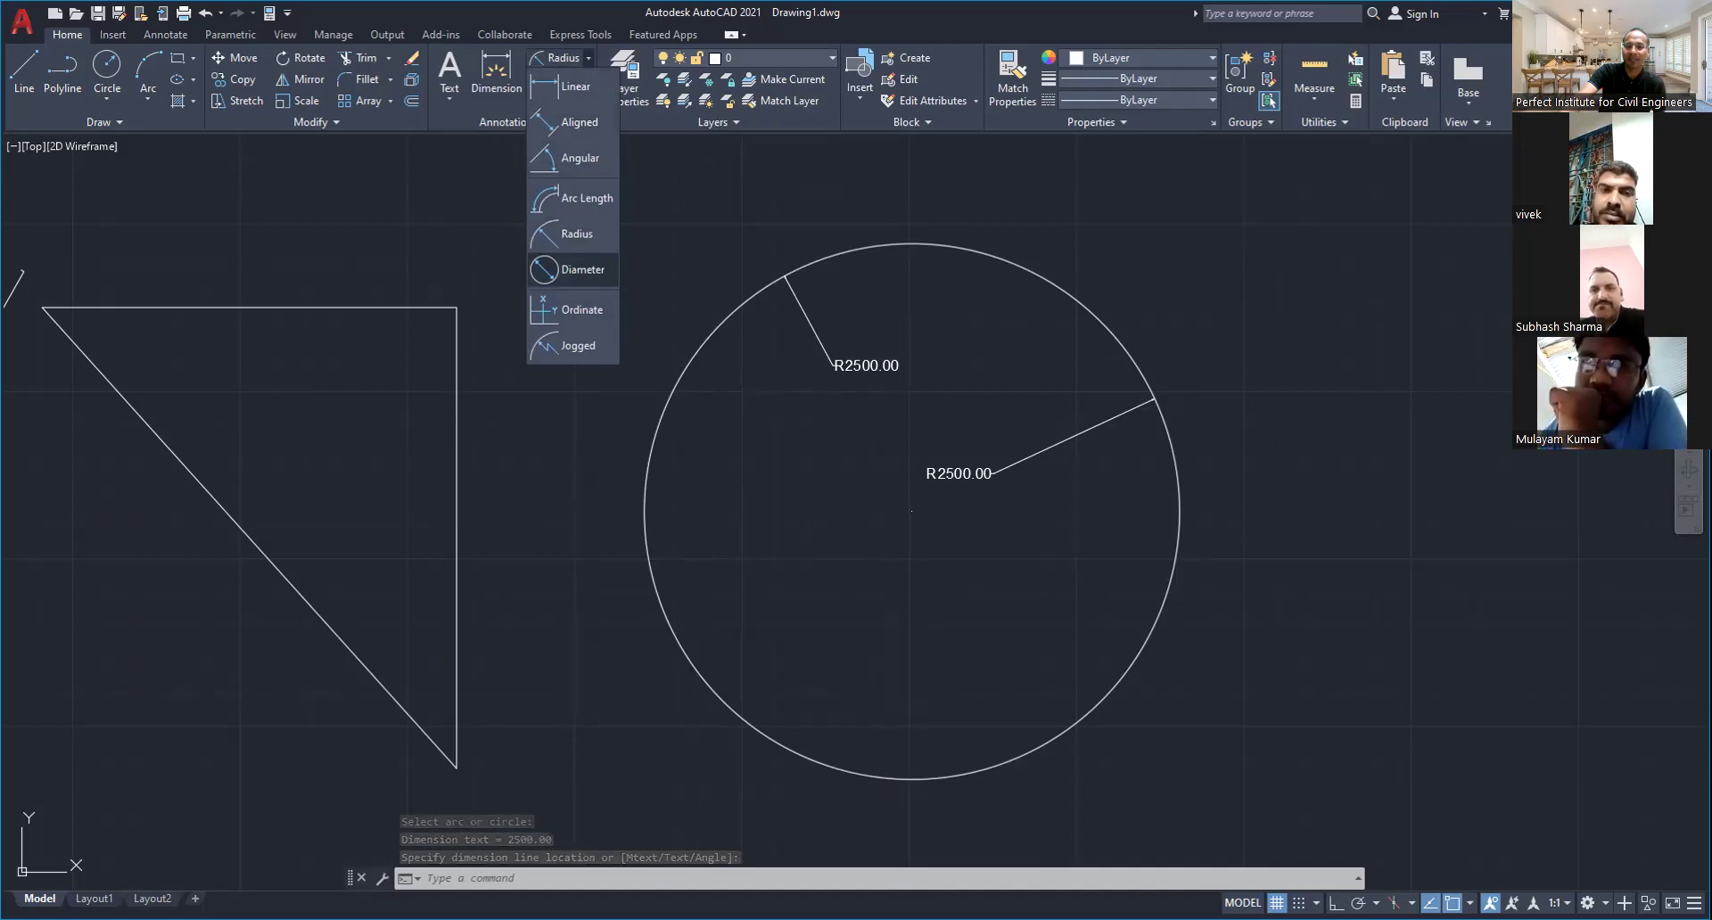
{"action": "left_click", "coordinate": [576, 269]}
{"action": "left_click", "coordinate": [1012, 759]}
{"action": "scroll", "coordinate": [957, 624], "scroll_direction": "up", "scroll_amount": 4}
{"action": "scroll", "coordinate": [910, 562], "scroll_direction": "down", "scroll_amount": 5}
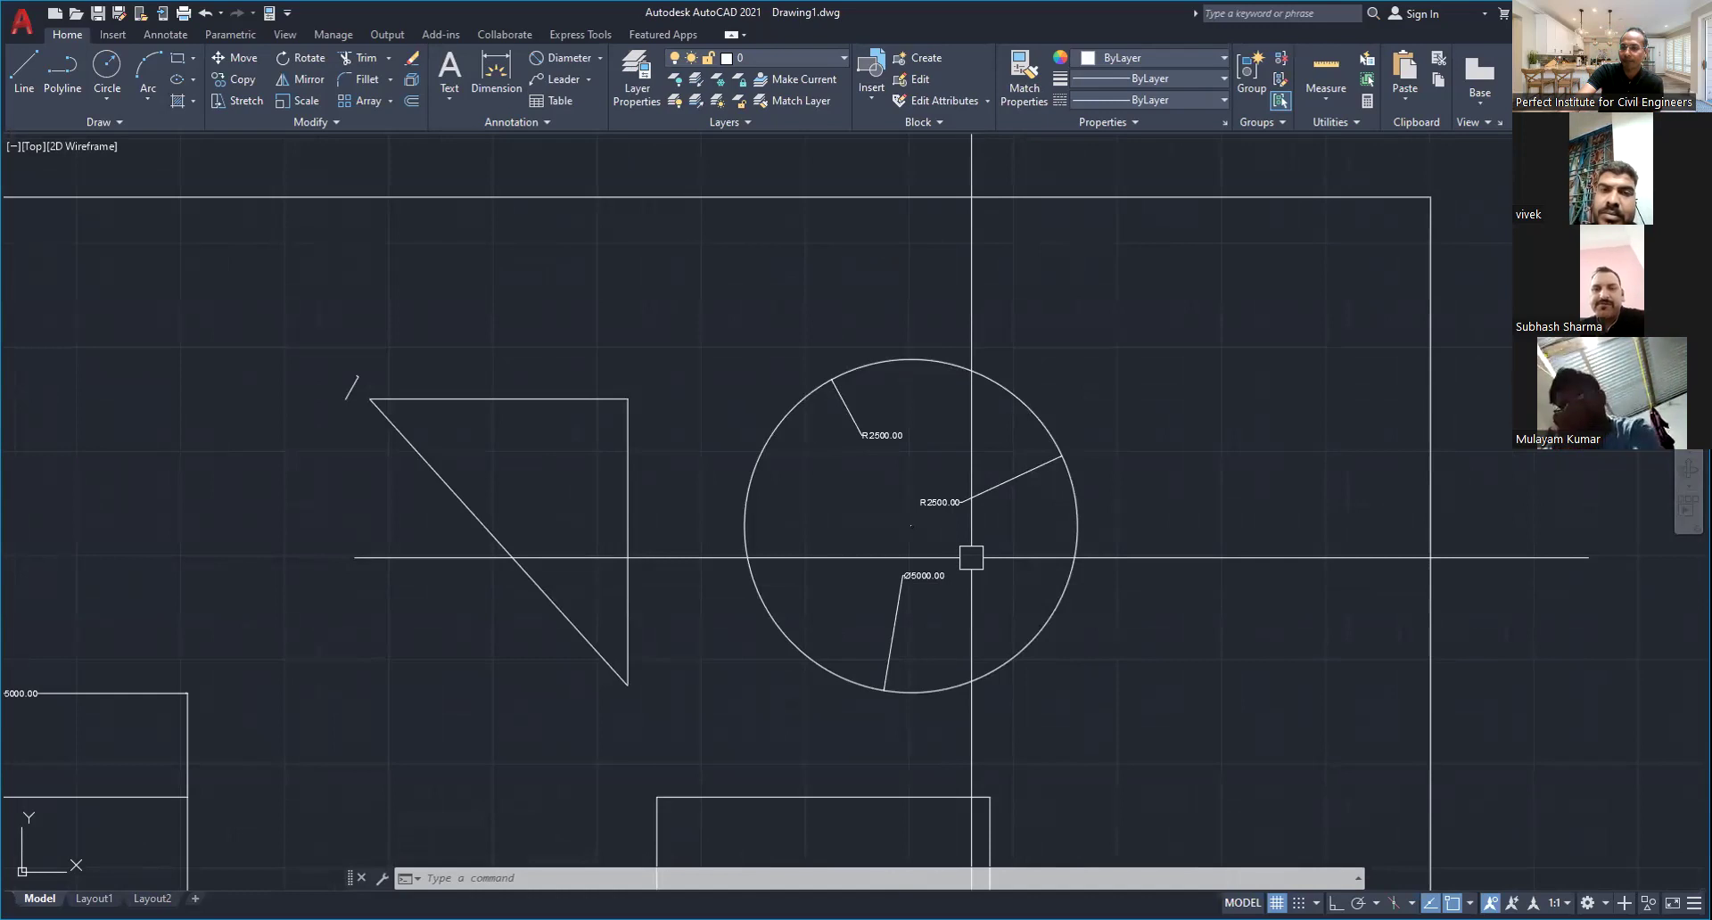
Erase the plain square below the circle
{"action": "scroll", "coordinate": [912, 457], "scroll_direction": "down", "scroll_amount": 4}
{"action": "middle_click_drag", "start_coordinate": [912, 458], "coordinate": [956, 230]}
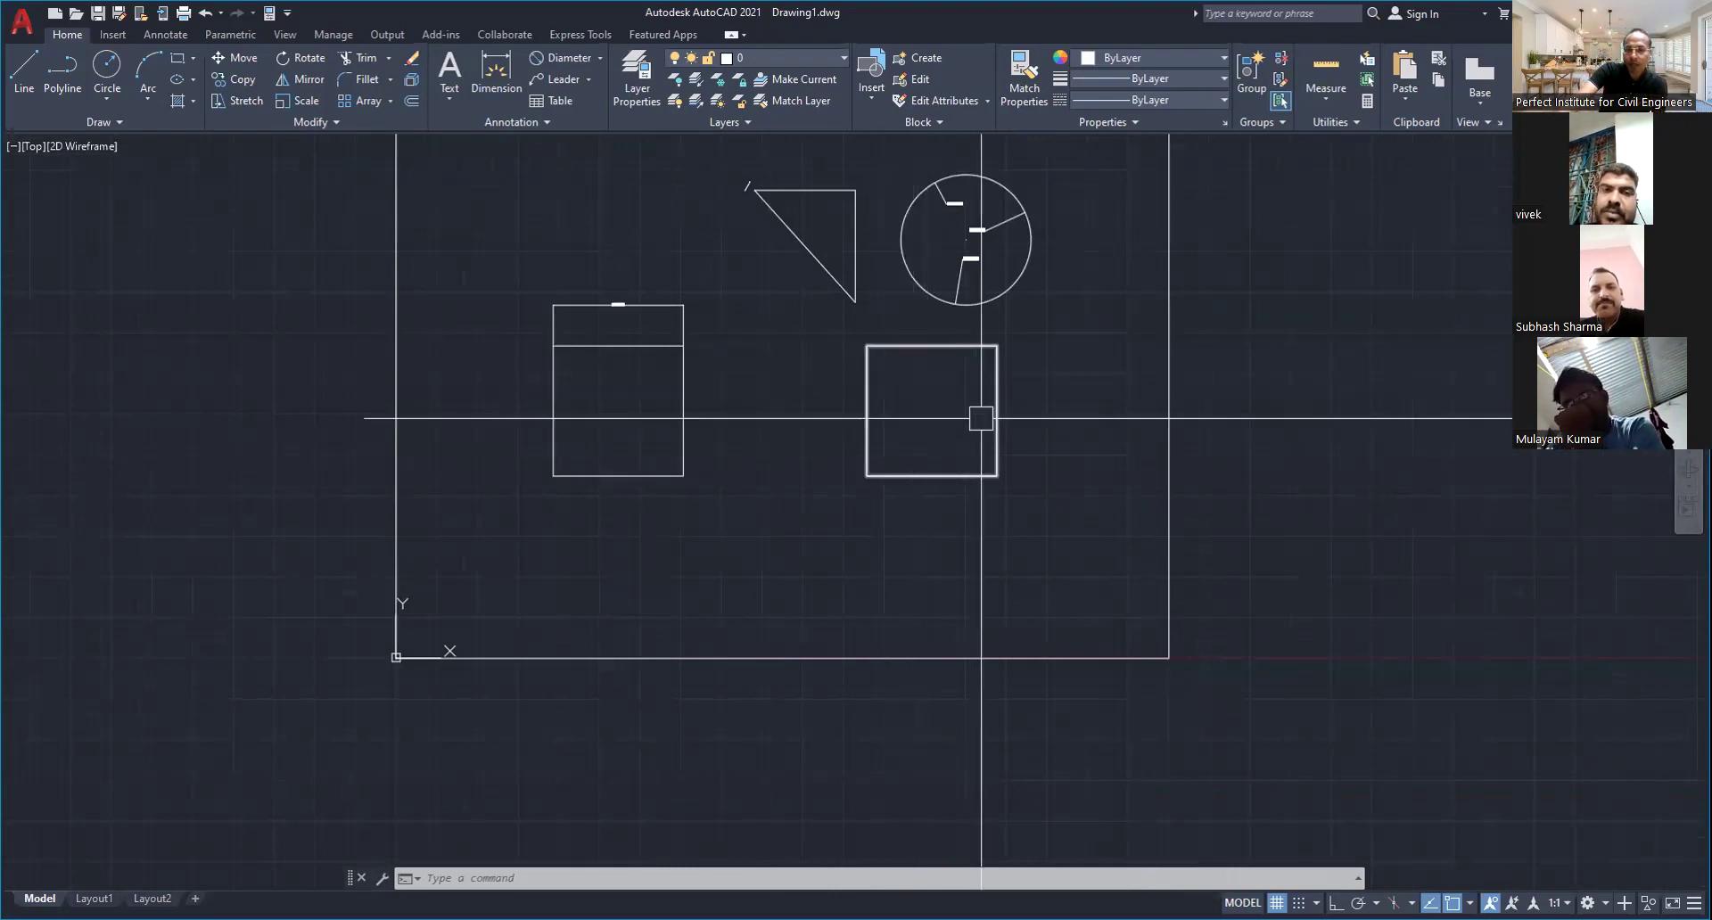
{"action": "middle_click_drag", "start_coordinate": [795, 556], "coordinate": [726, 537]}
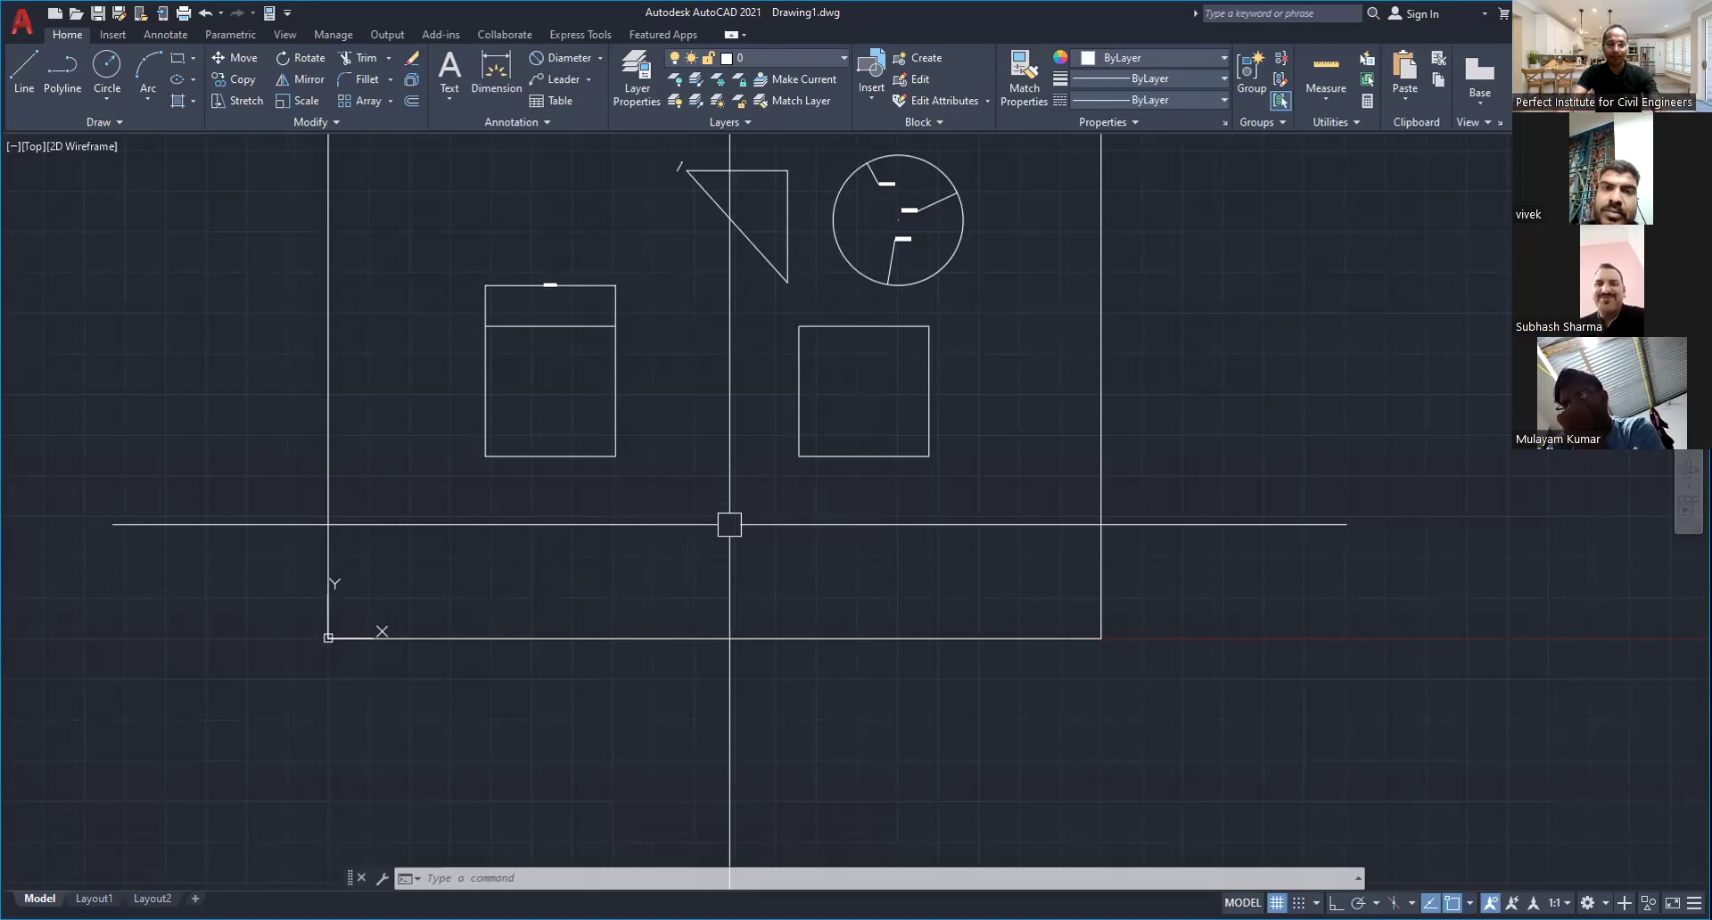
{"action": "key", "text": "Escape"}
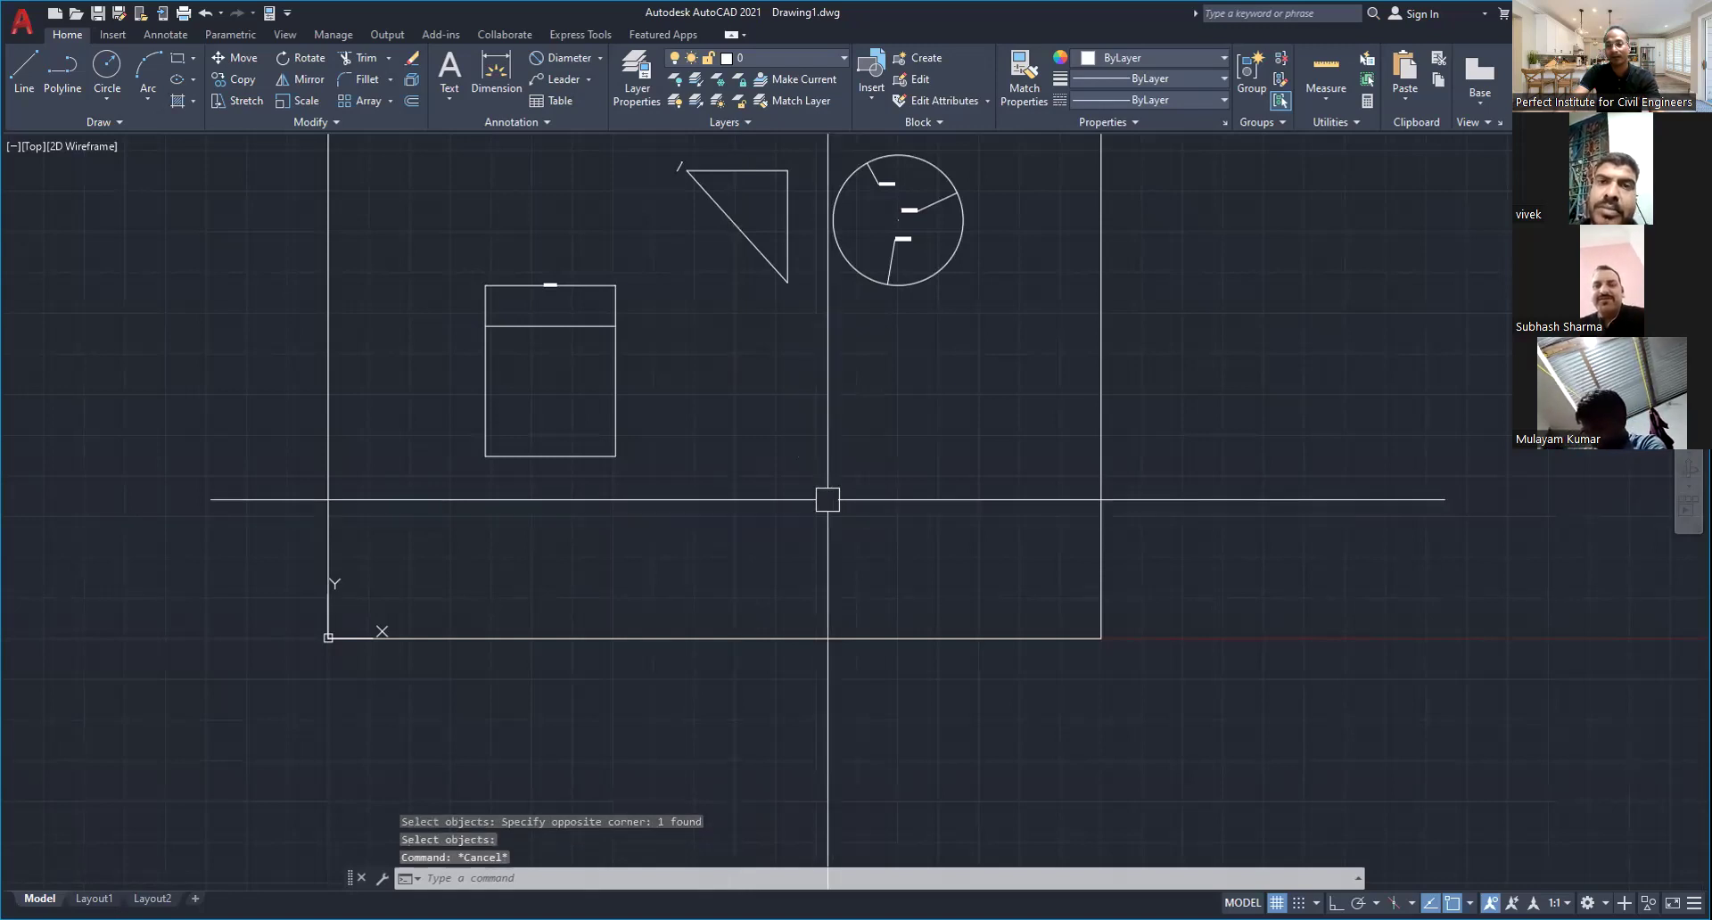
{"action": "key", "text": "Escape"}
{"action": "key", "text": "Escape"}
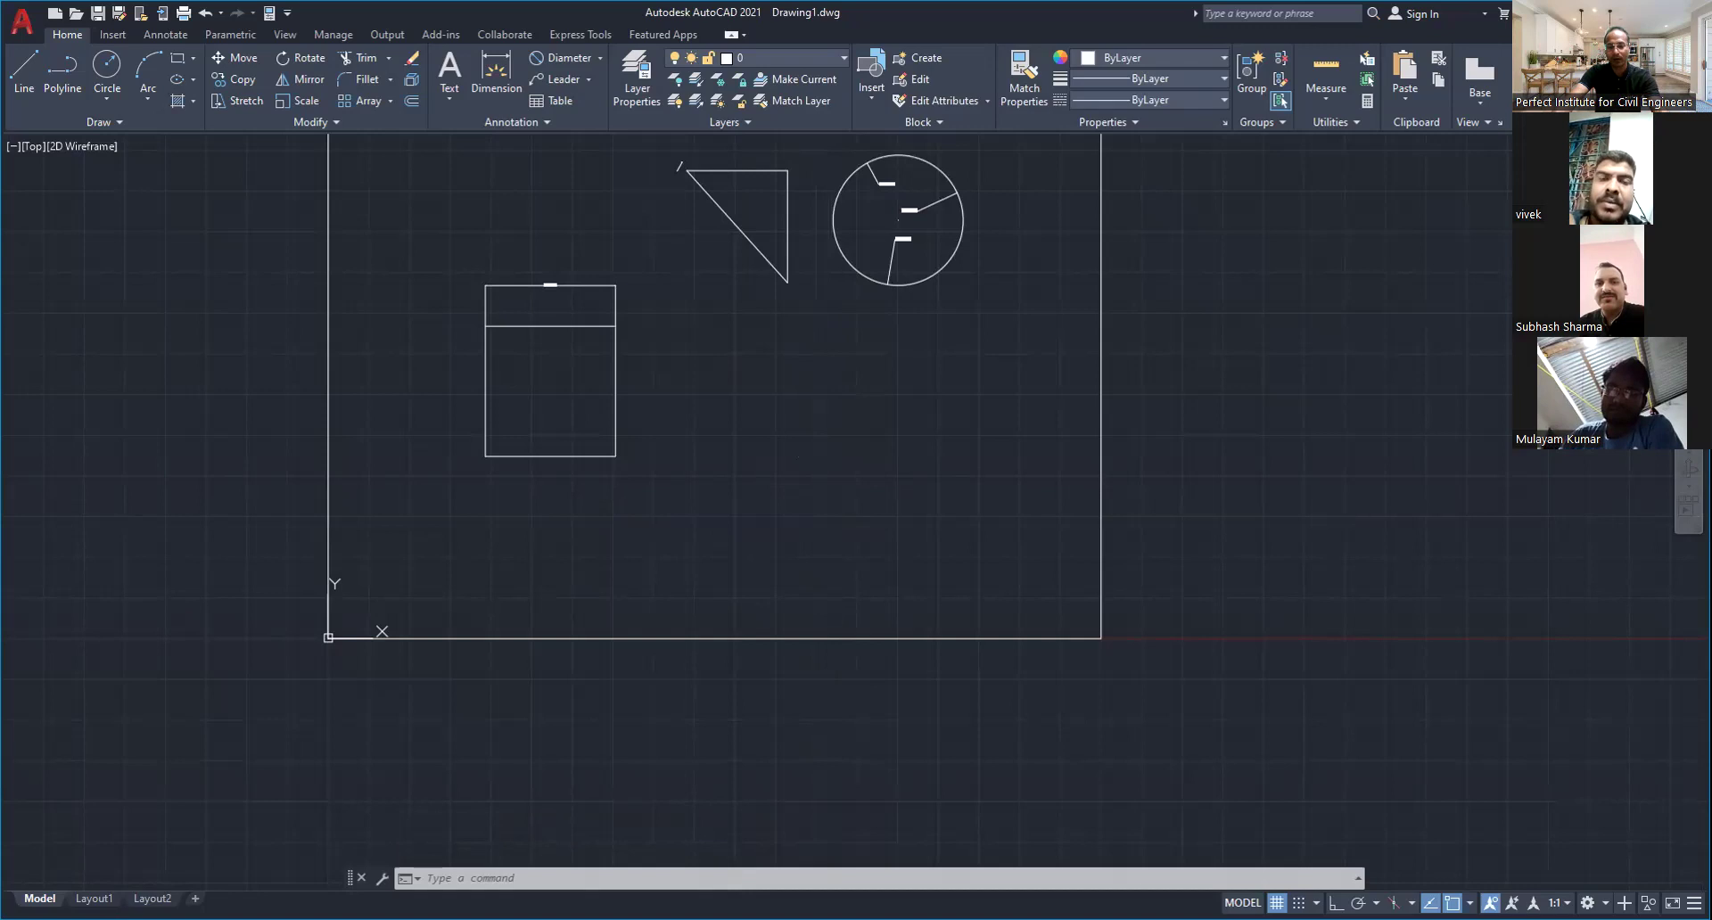
{"action": "key", "text": "Escape"}
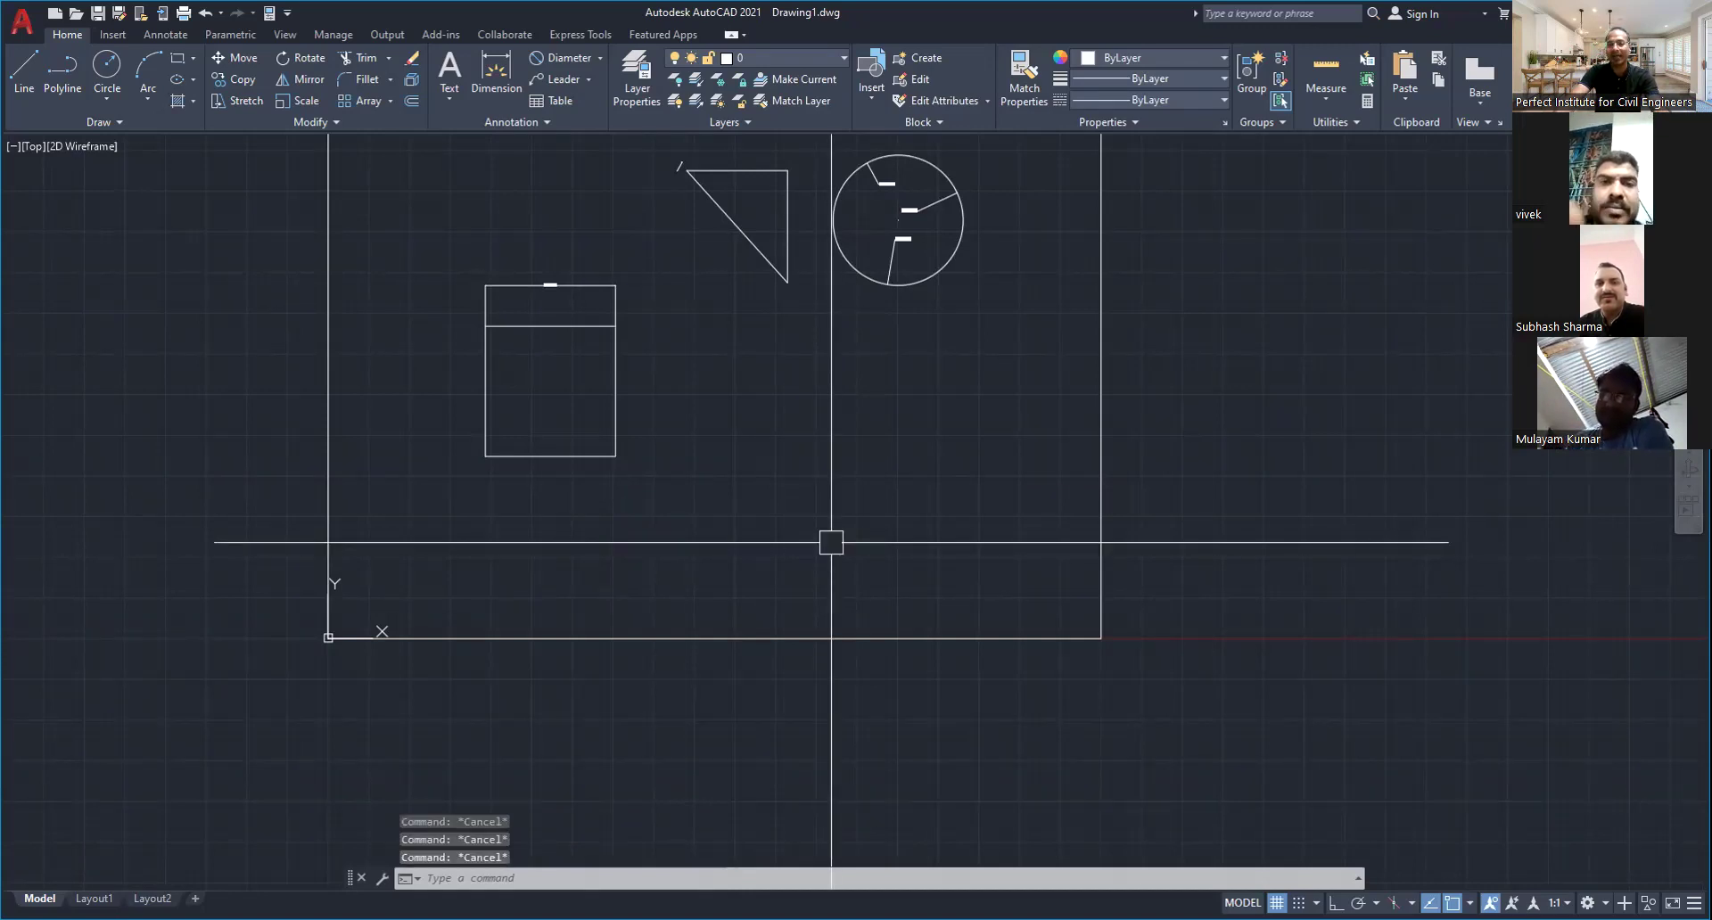
Start a line just above the sheet's lower edge with a horizontal 5000 segment running to the right
{"action": "type", "text": "l"}
{"action": "key", "text": "Return"}
{"action": "left_click", "coordinate": [762, 595]}
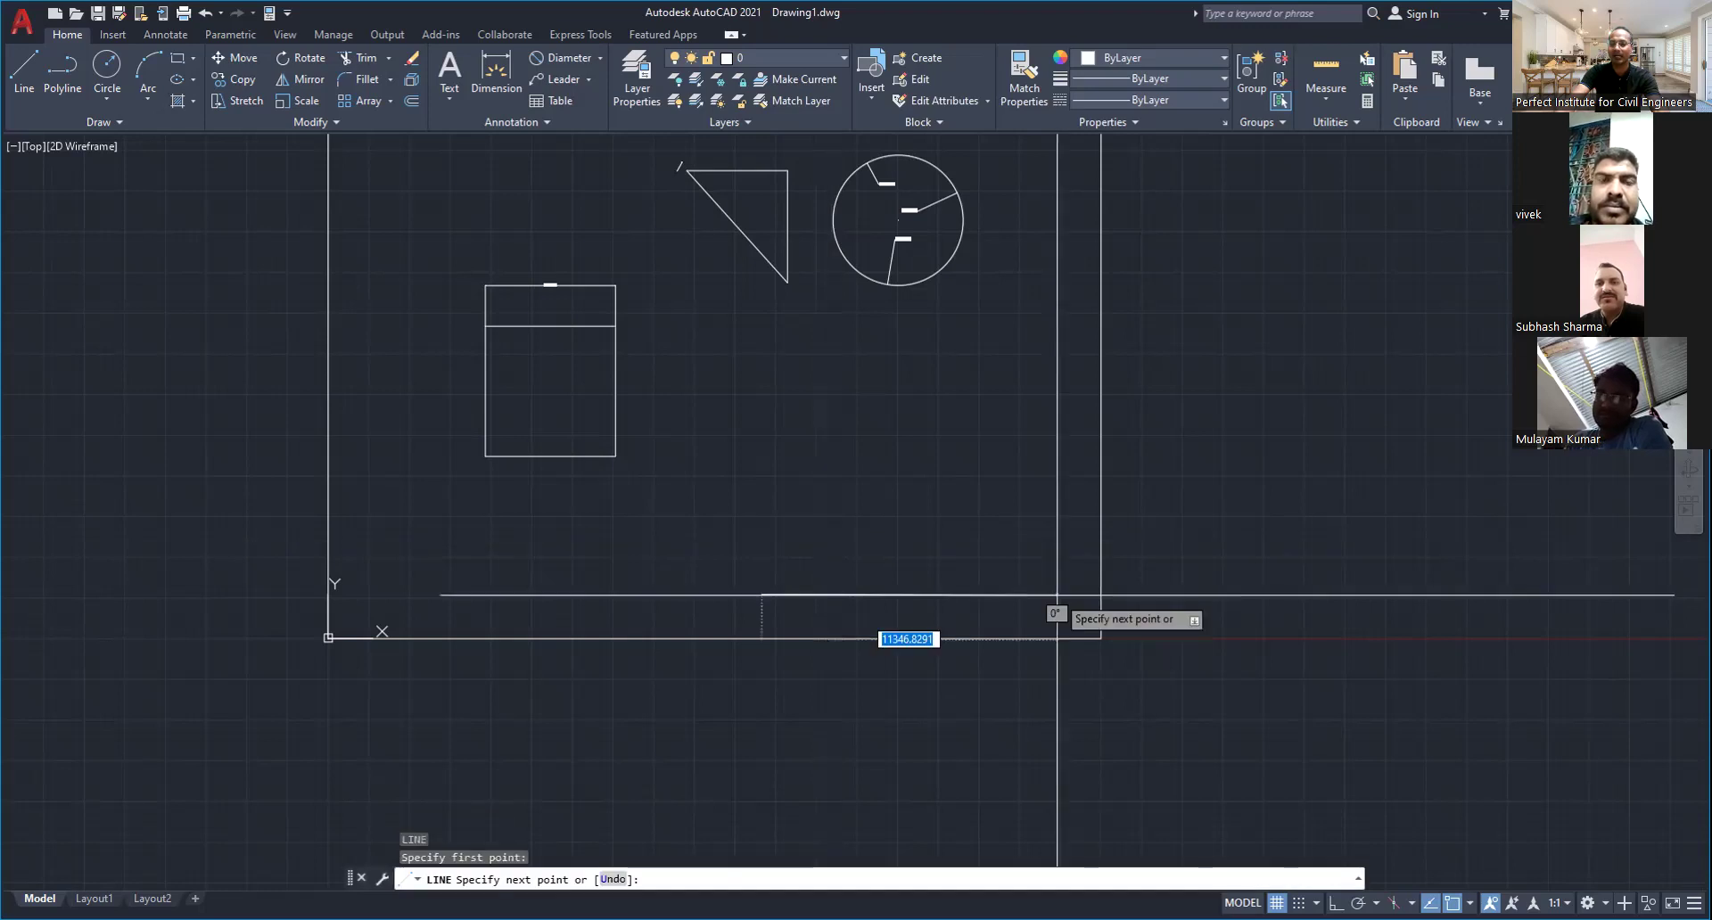
{"action": "type", "text": "5000"}
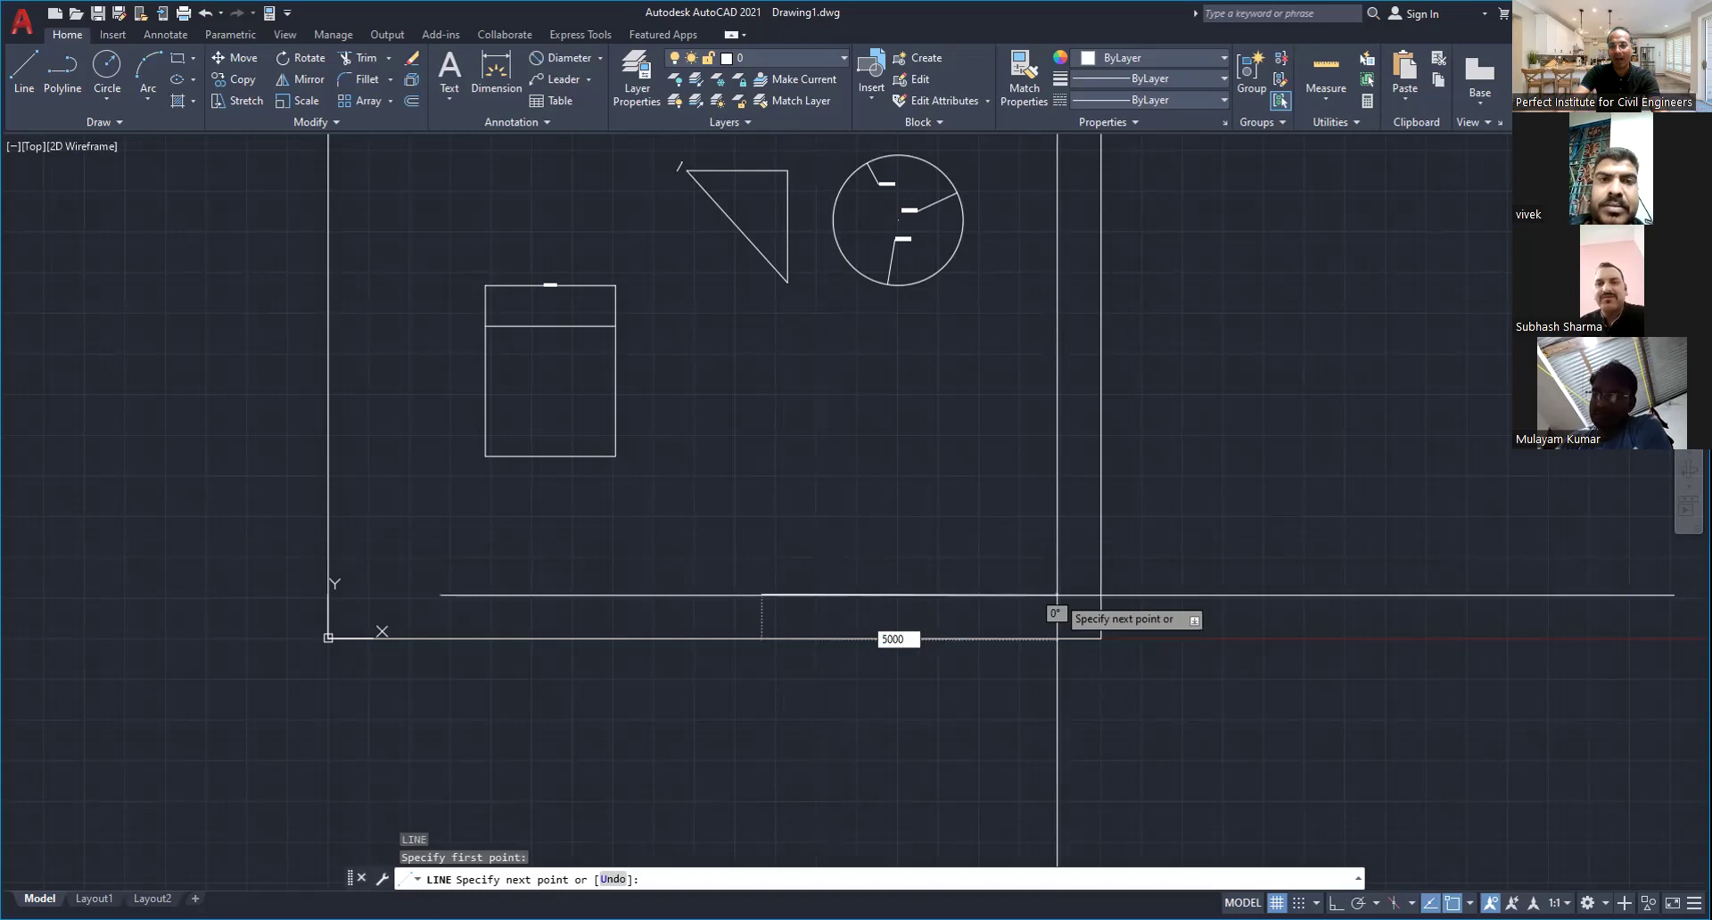
{"action": "key", "text": "Return"}
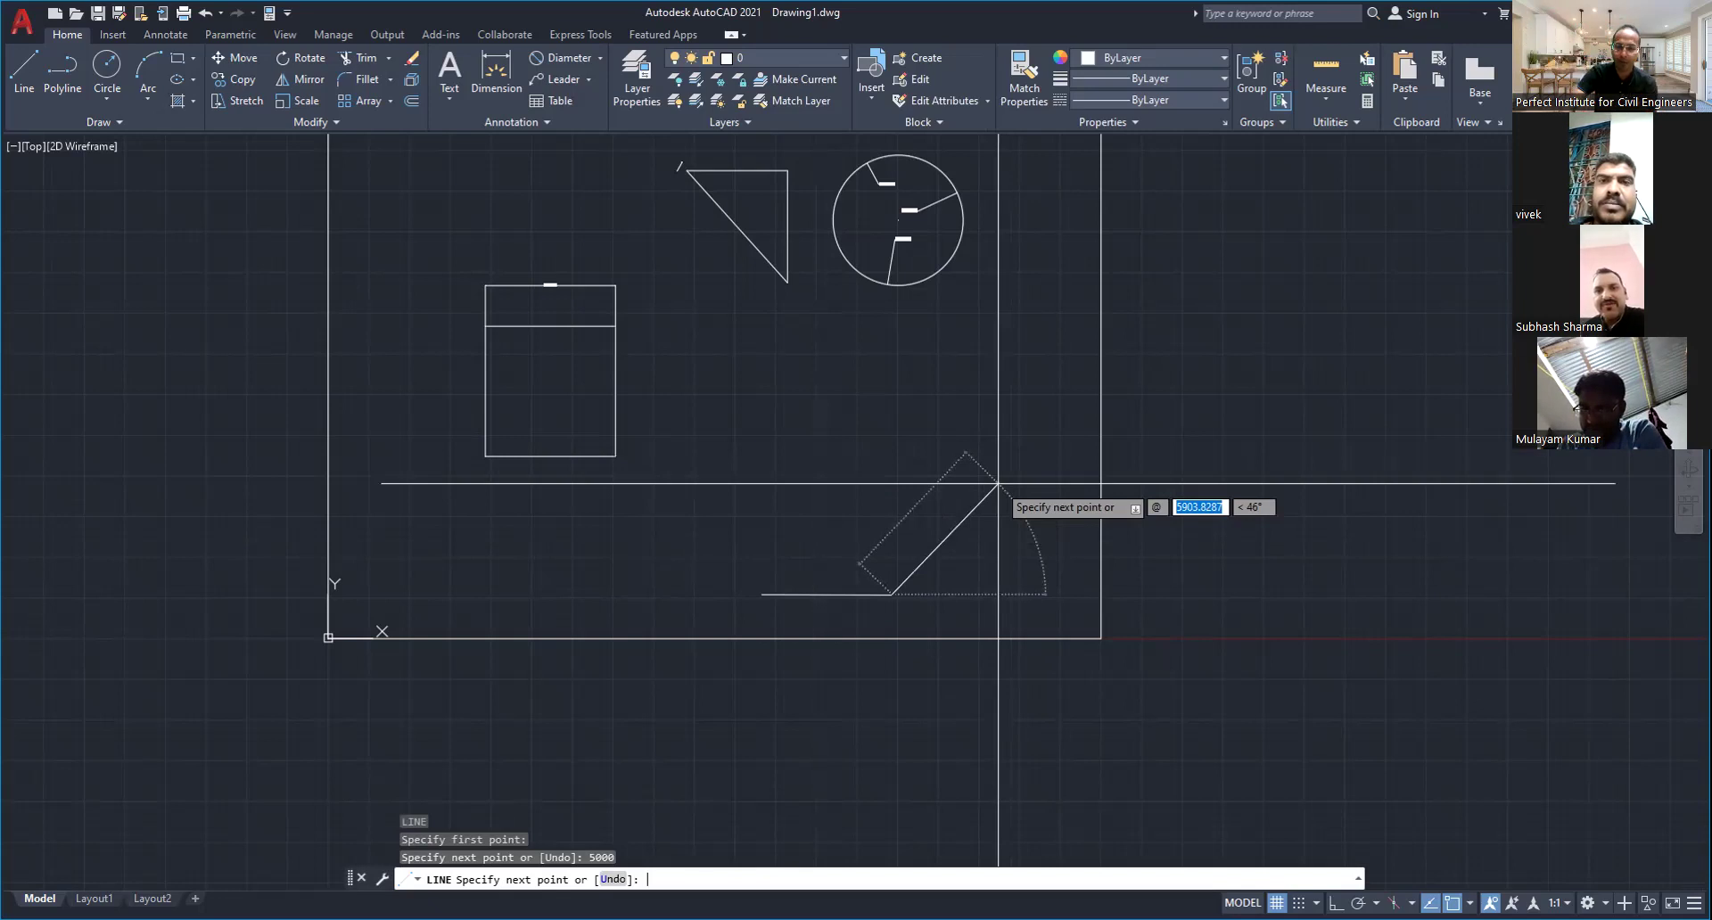
Continue the line from the horizontal segment's right end with a 5000 segment at 45 degrees
{"action": "type", "text": "5000"}
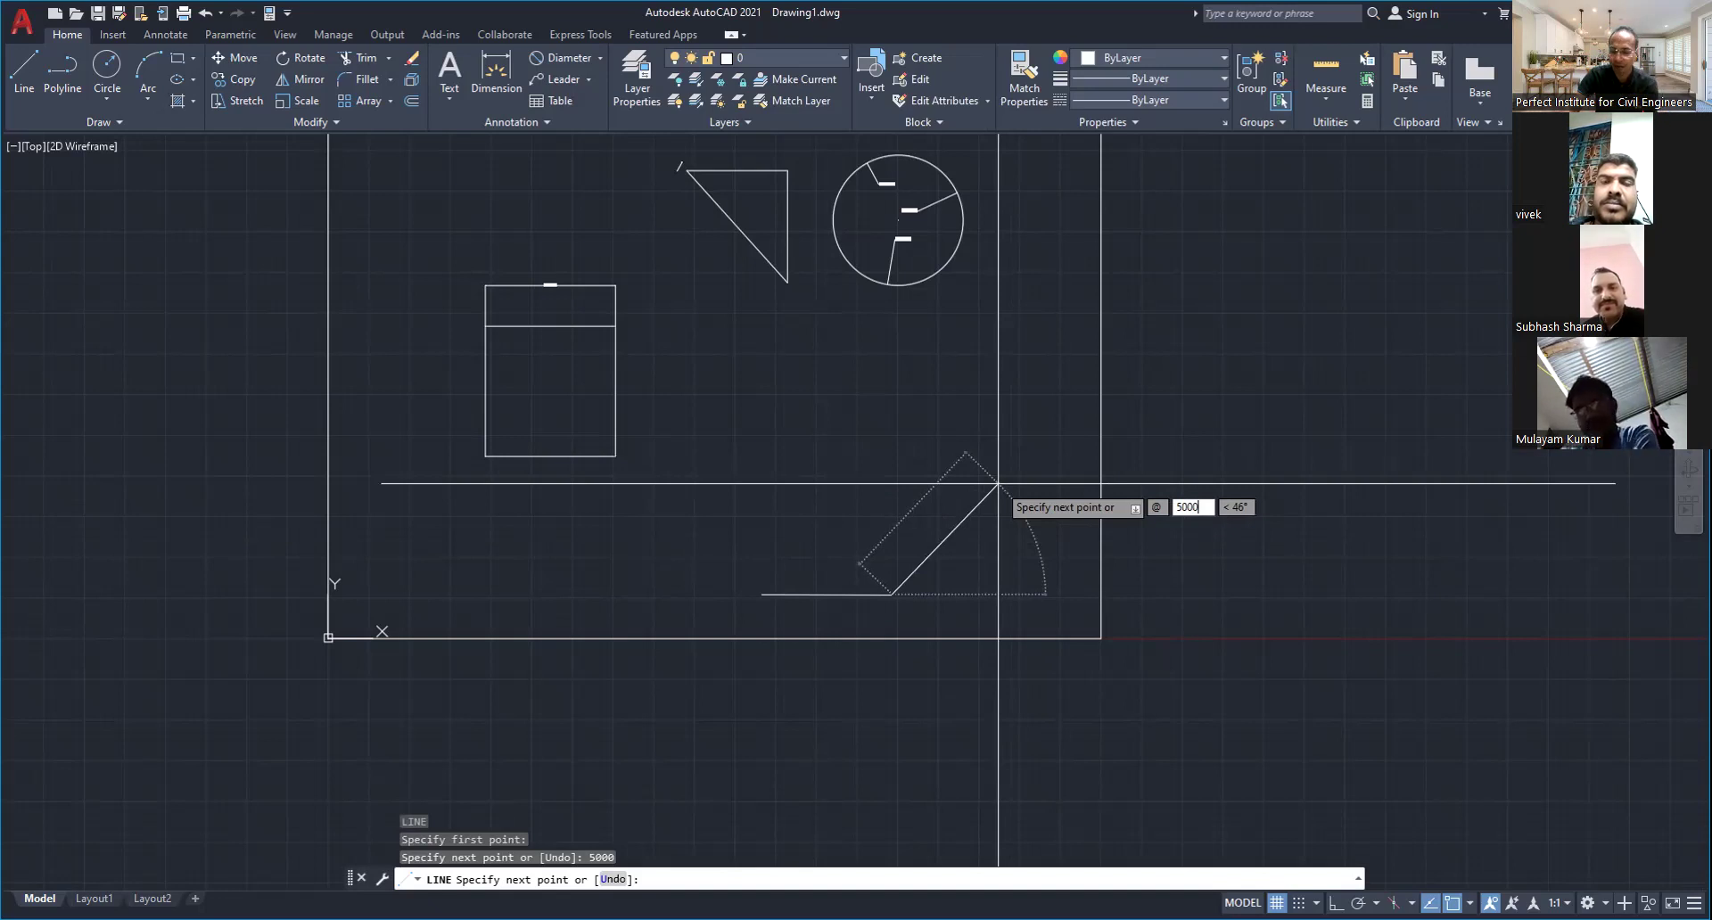
{"action": "key", "text": "Return"}
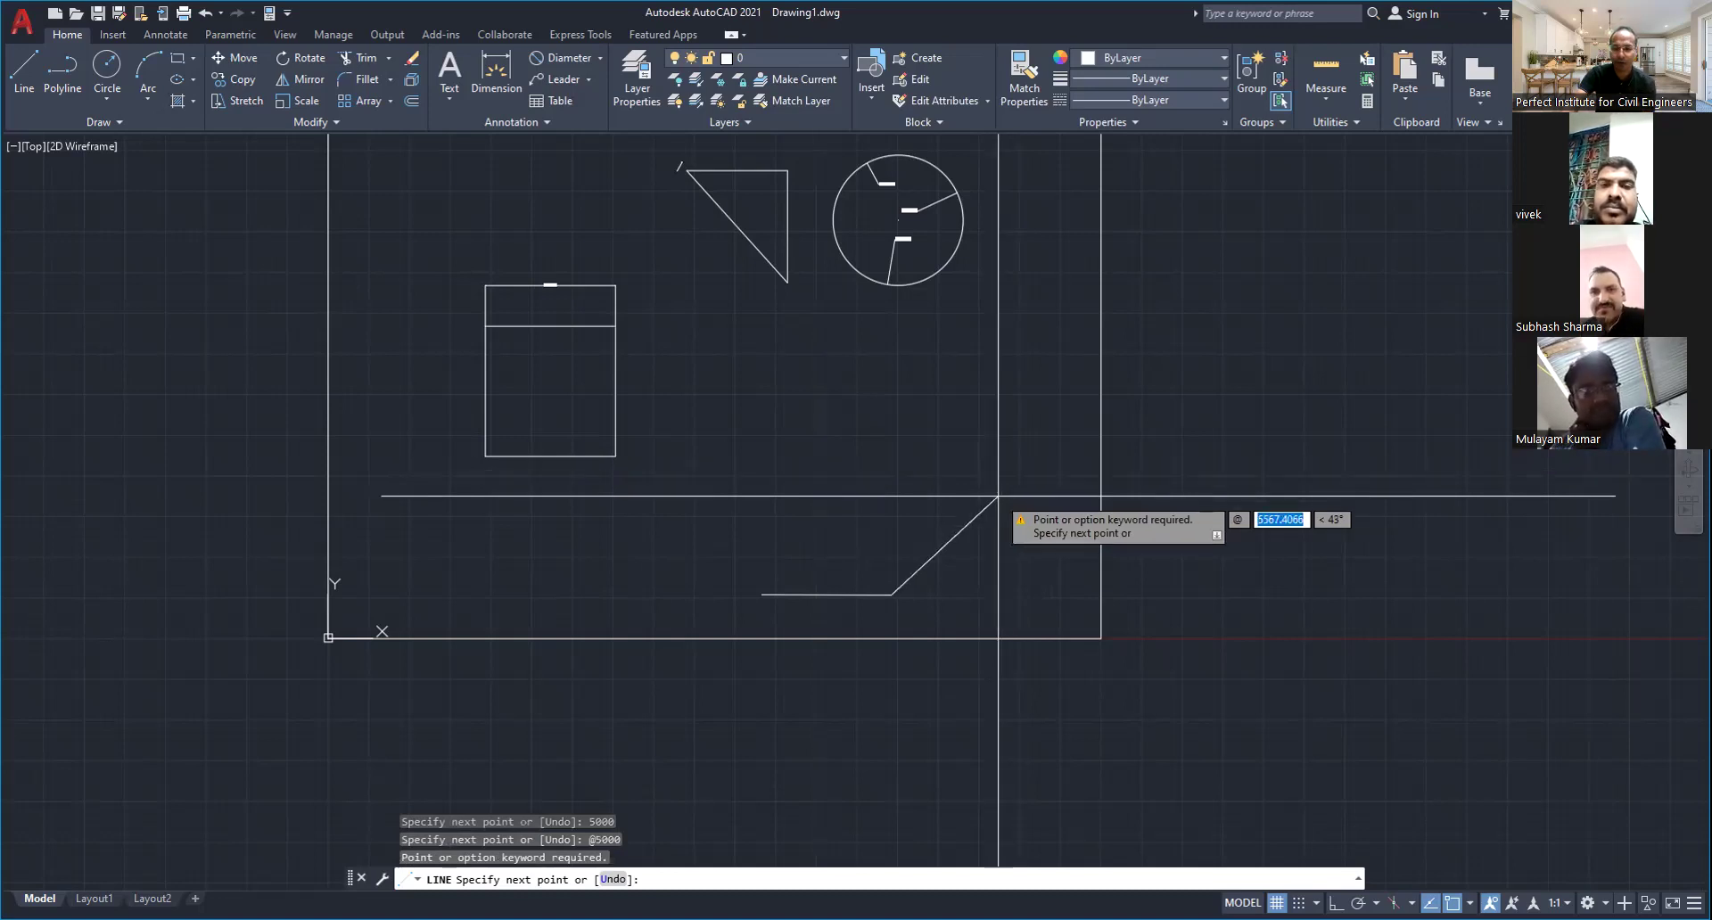
{"action": "type", "text": "5000"}
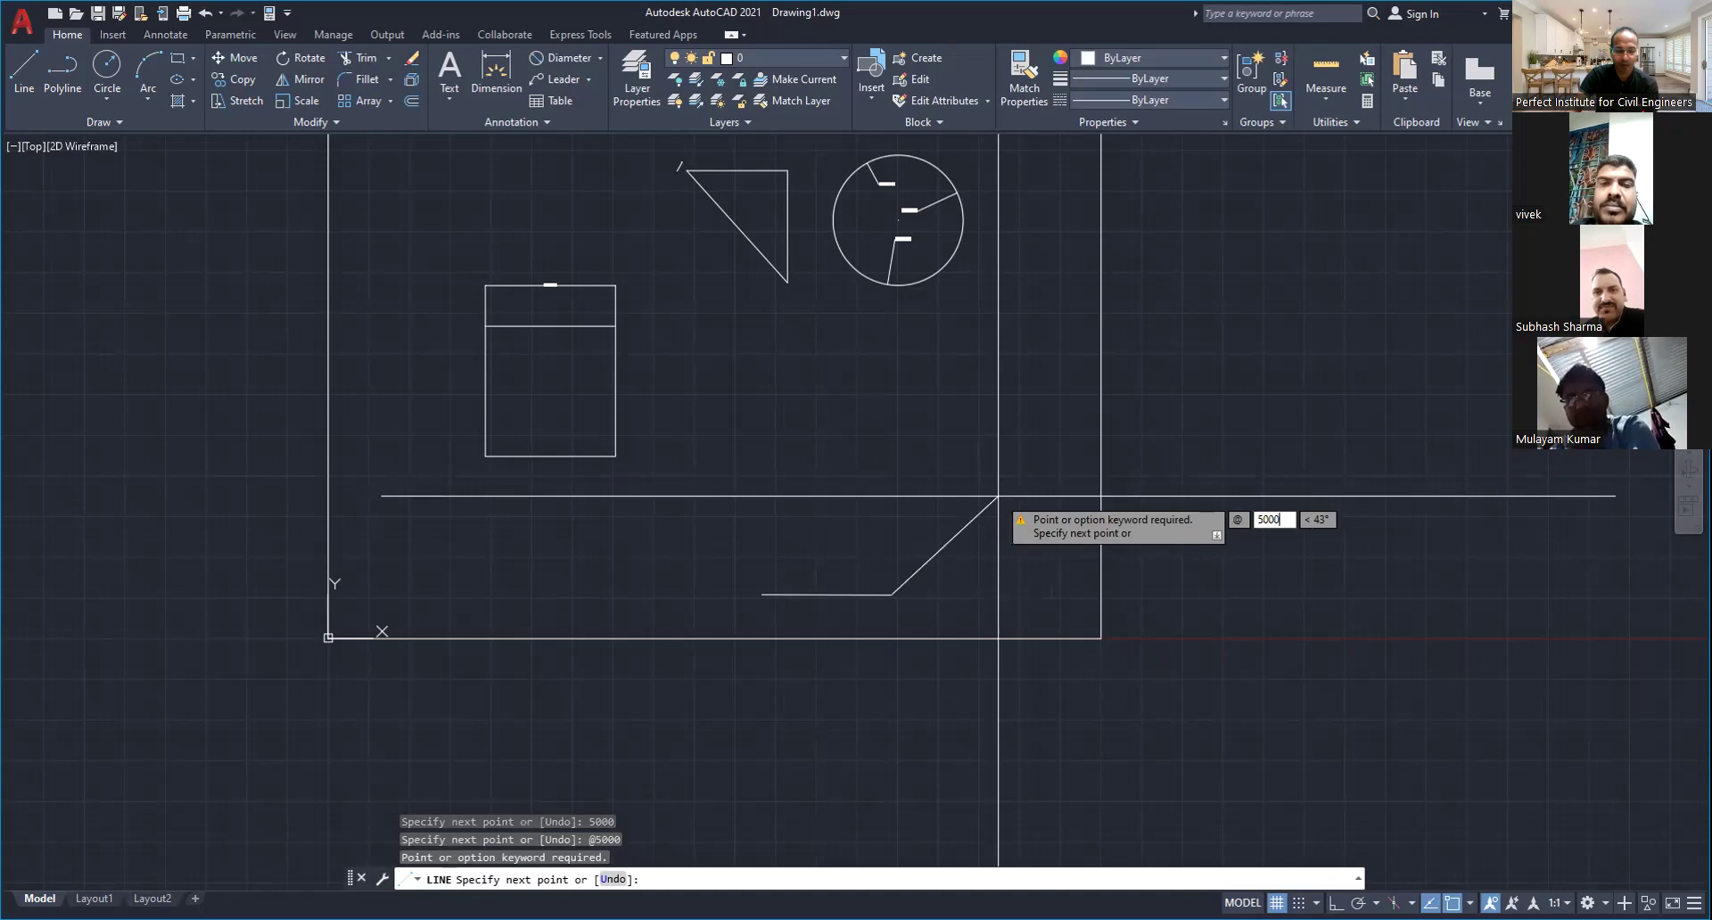
{"action": "key", "text": "Tab"}
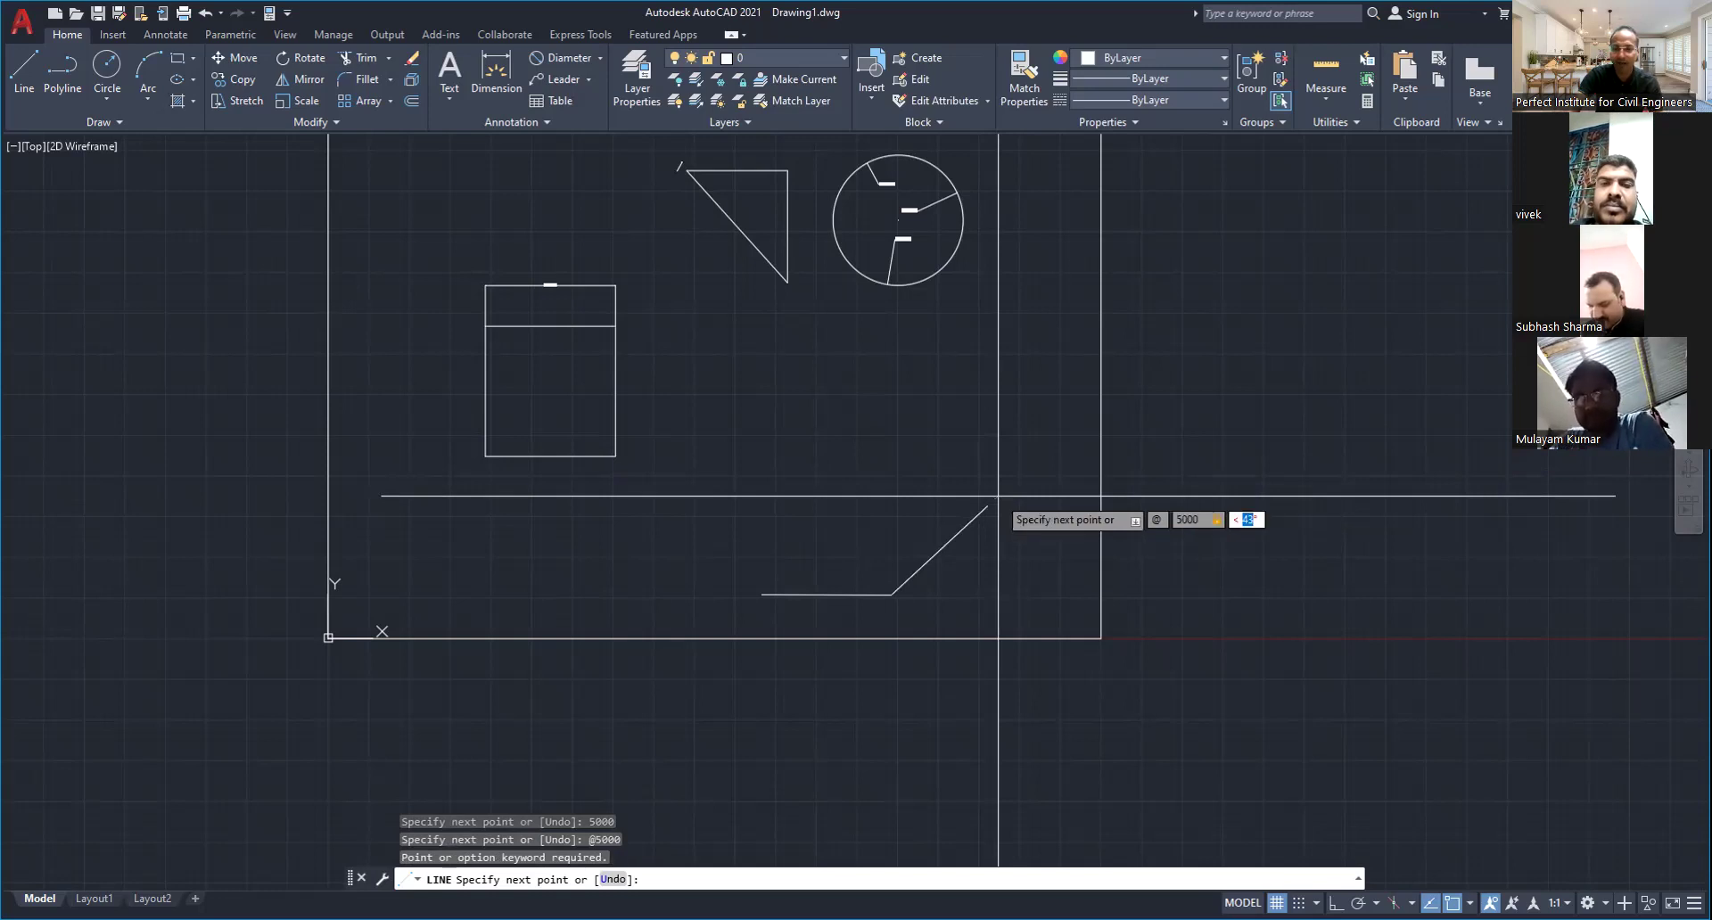
{"action": "type", "text": "45"}
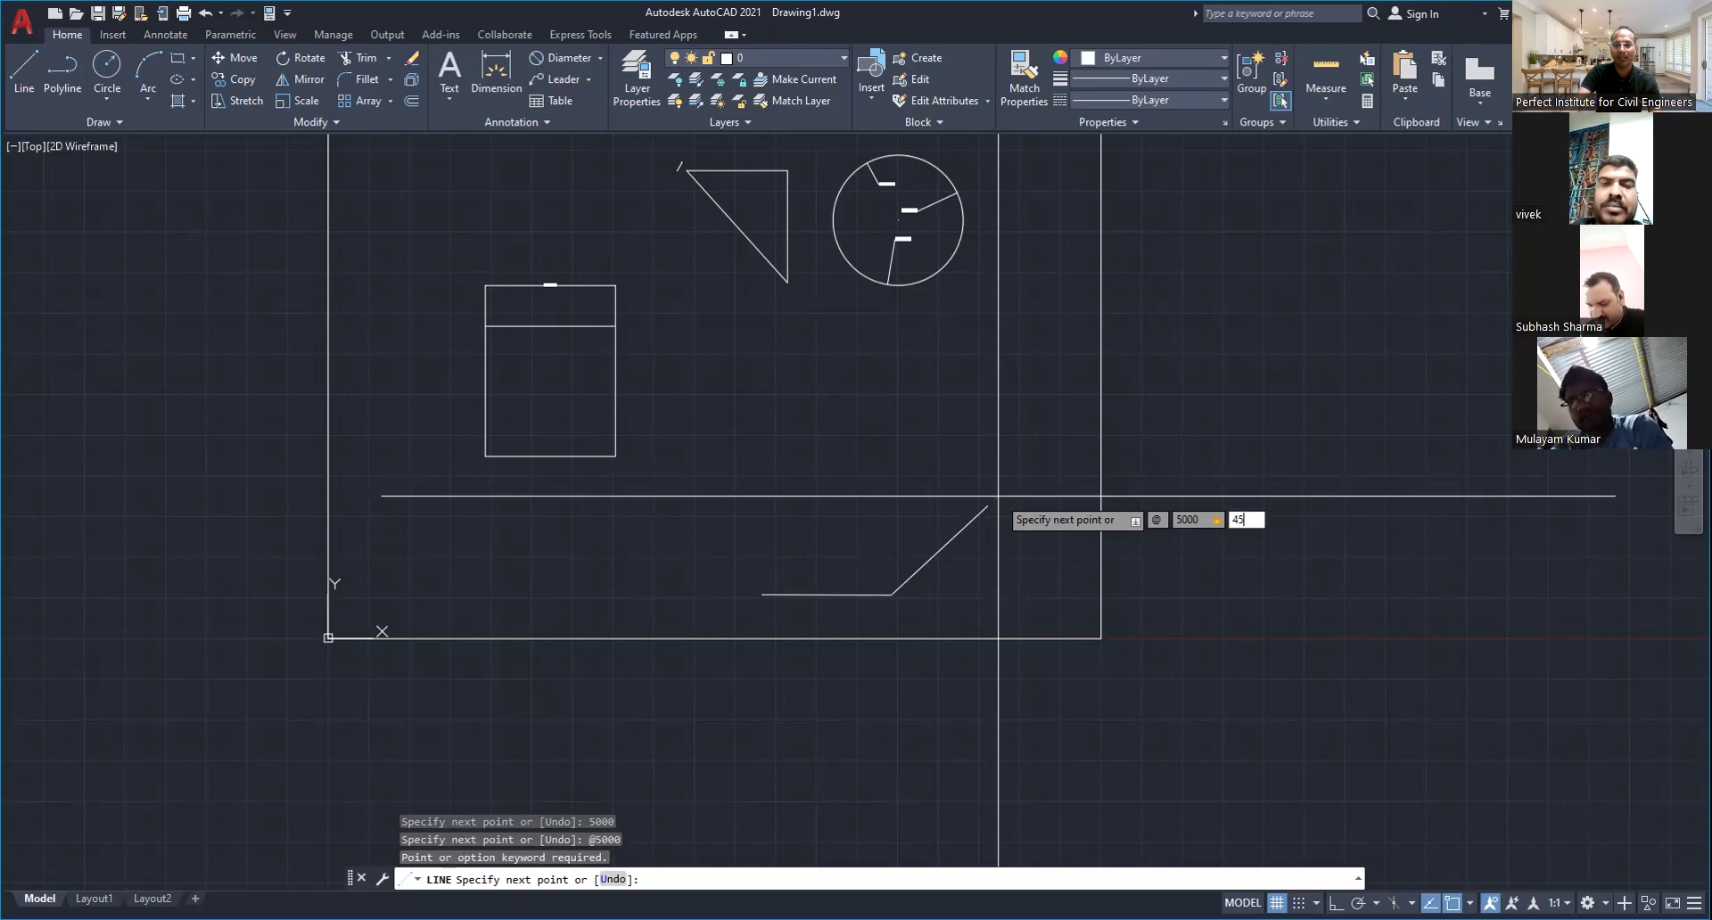
{"action": "key", "text": "Return"}
Add a vertical 5000 segment at 90 degrees from the end of the slanted segment
{"action": "middle_click_drag", "start_coordinate": [977, 288], "coordinate": [986, 415]}
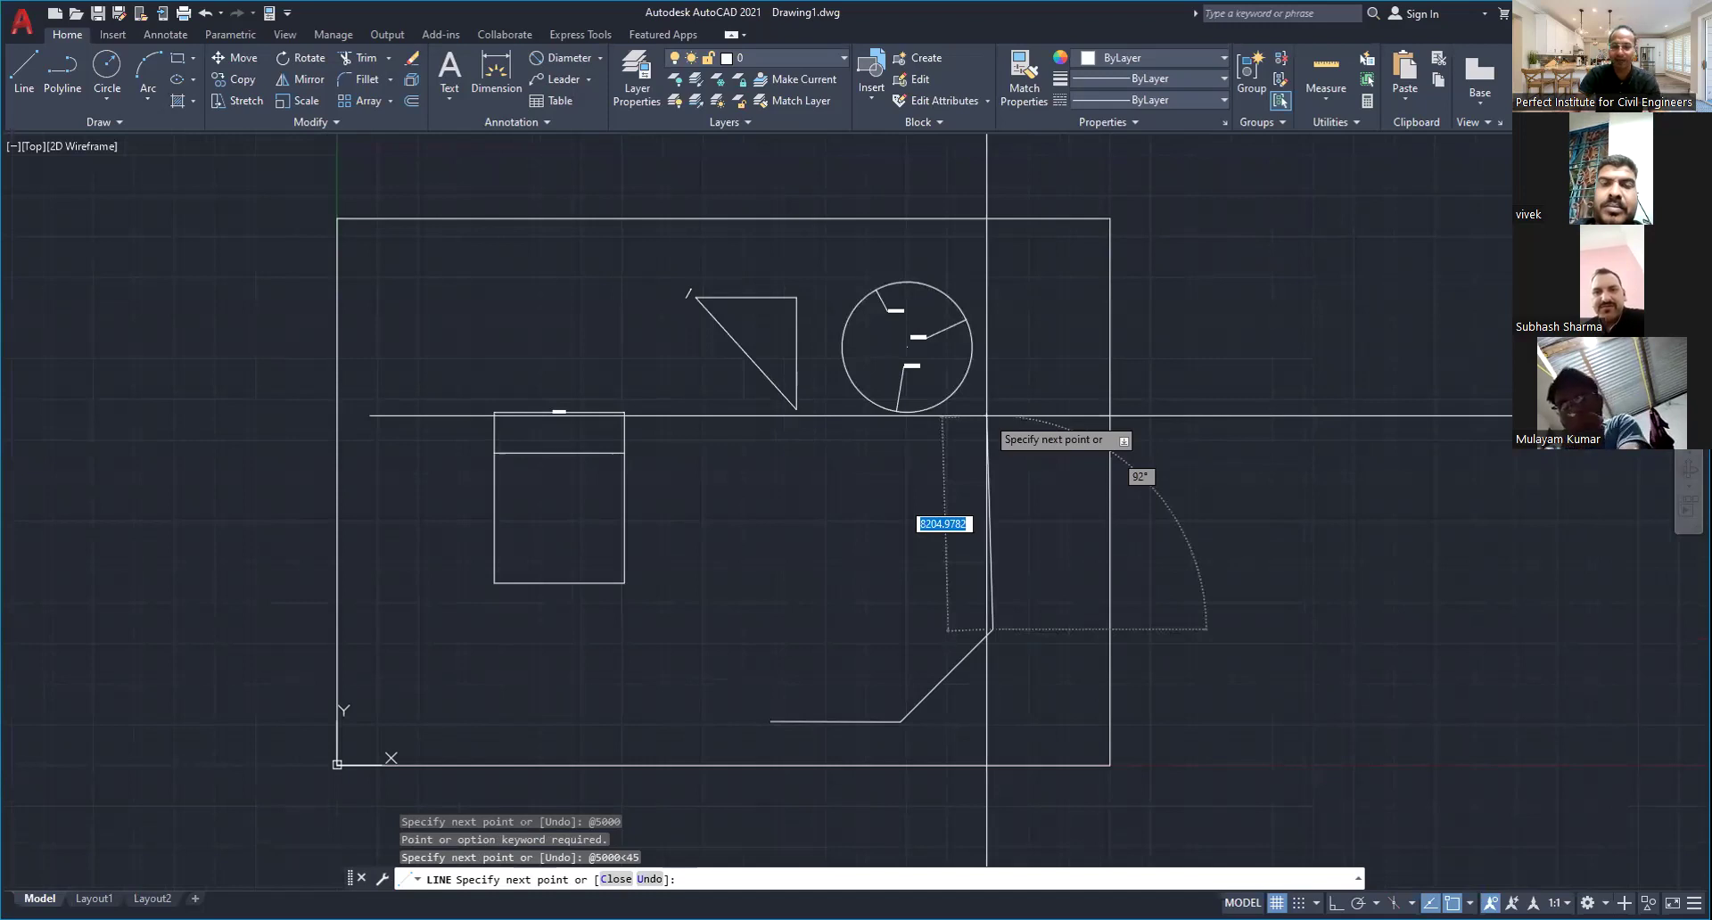
{"action": "type", "text": "@5000"}
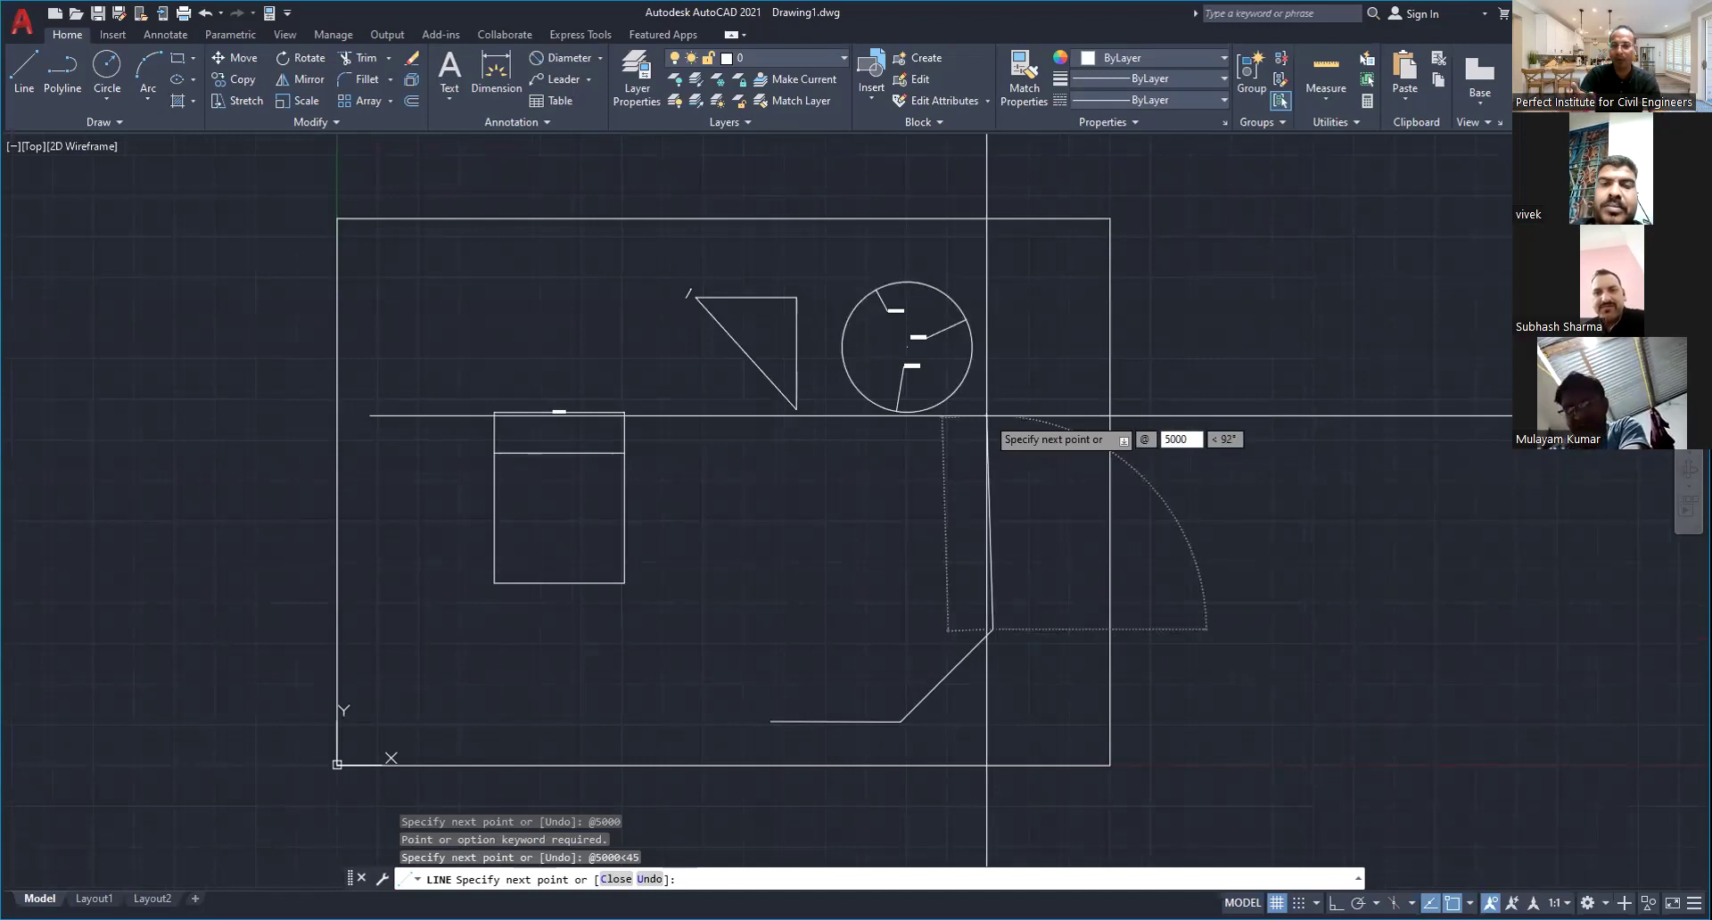
{"action": "key", "text": "Tab"}
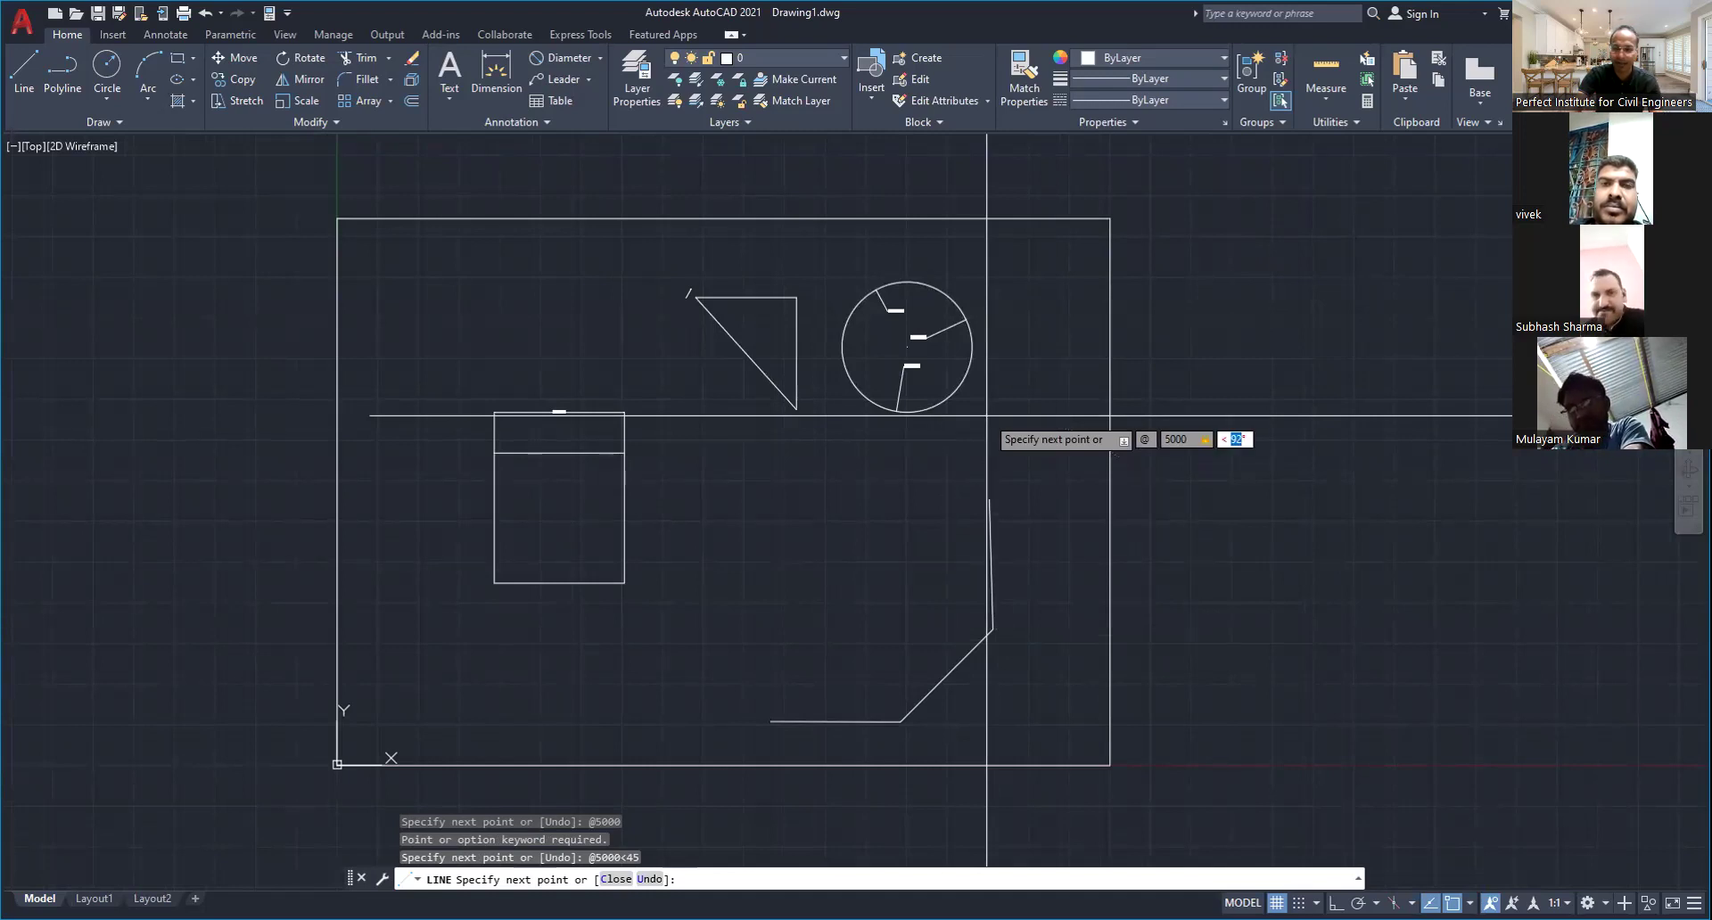
{"action": "type", "text": "90"}
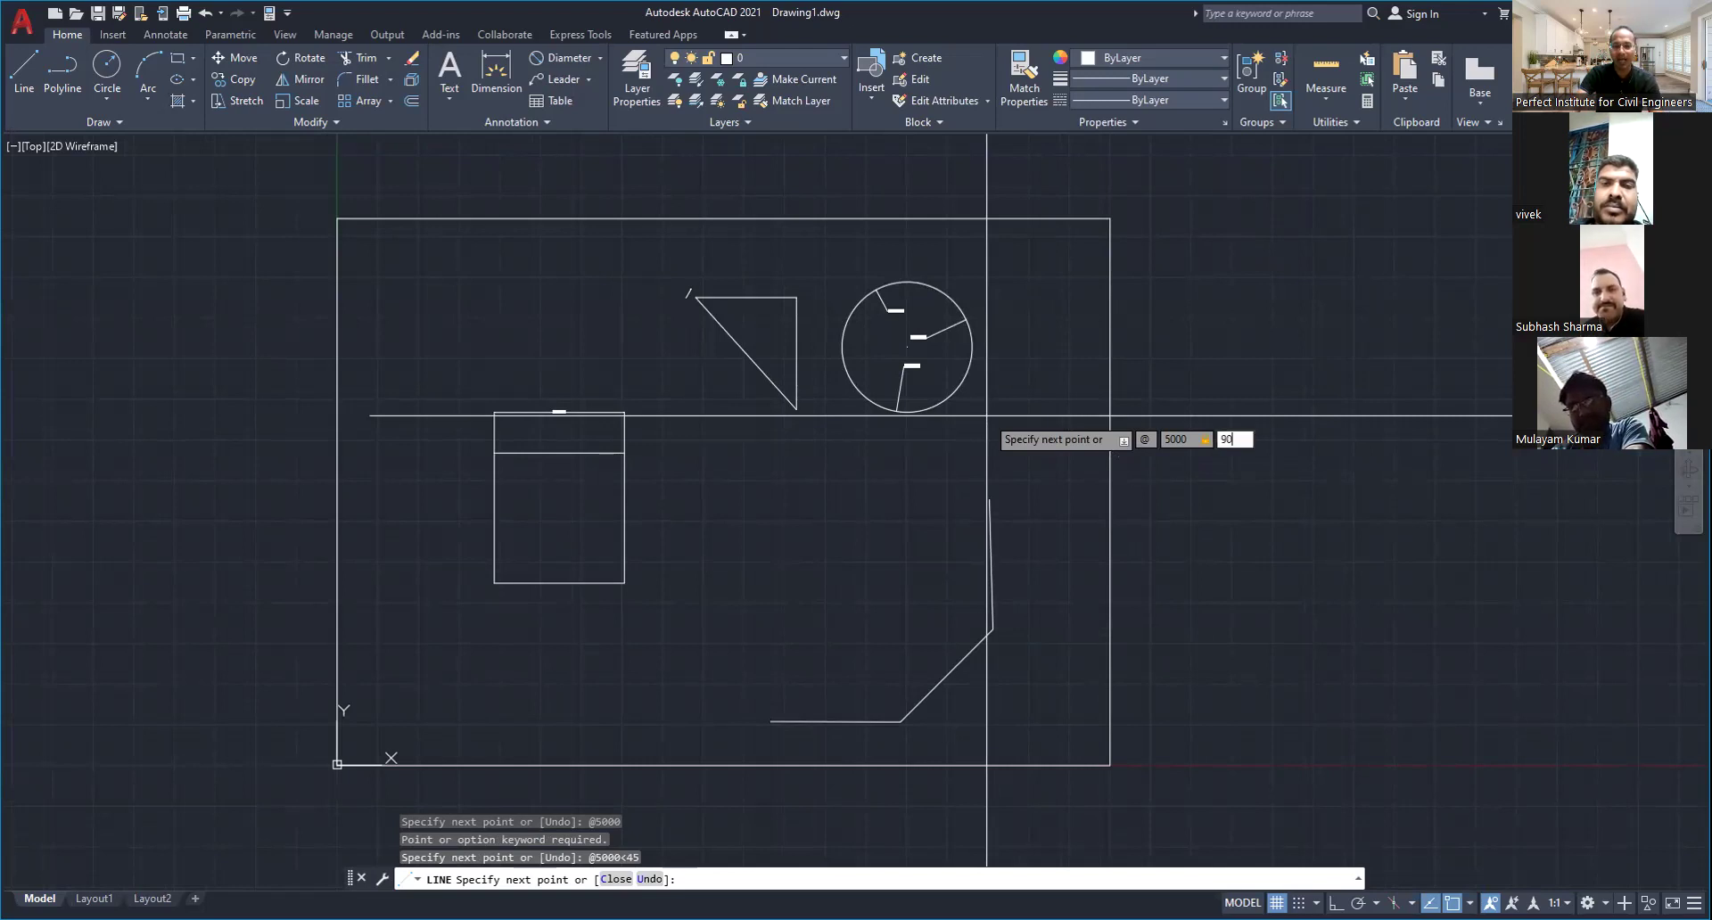
{"action": "key", "text": "Return"}
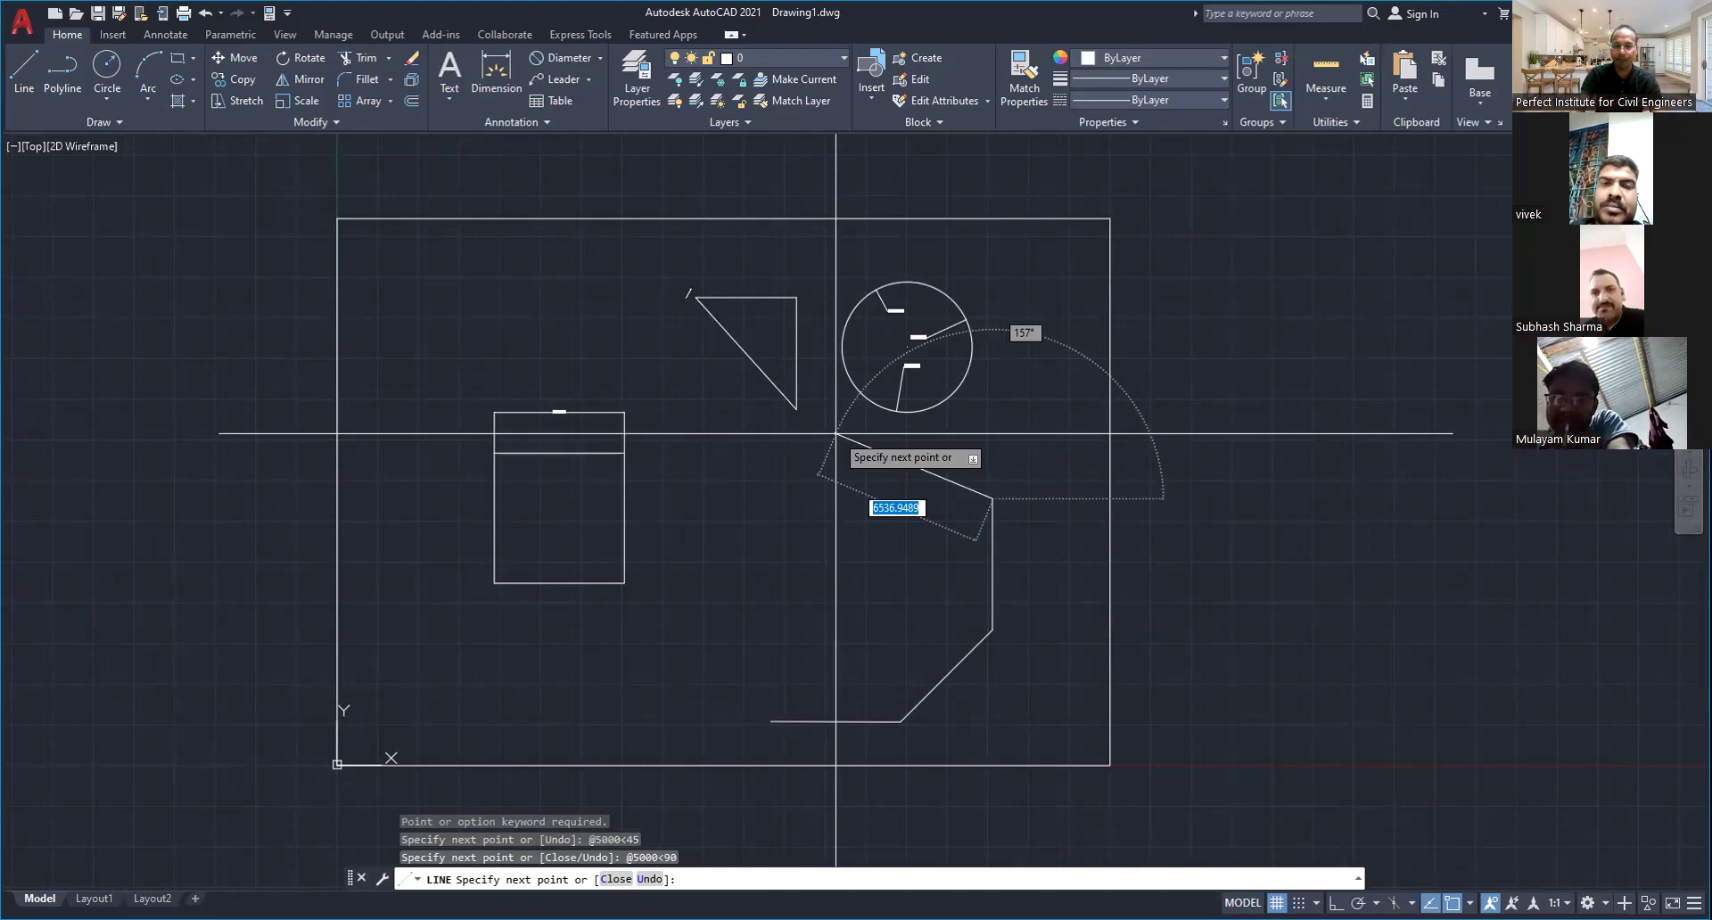
Continue the line from the vertical segment's upper end with a 5000 segment at 135 degrees
{"action": "type", "text": "@5000"}
{"action": "key", "text": "Tab"}
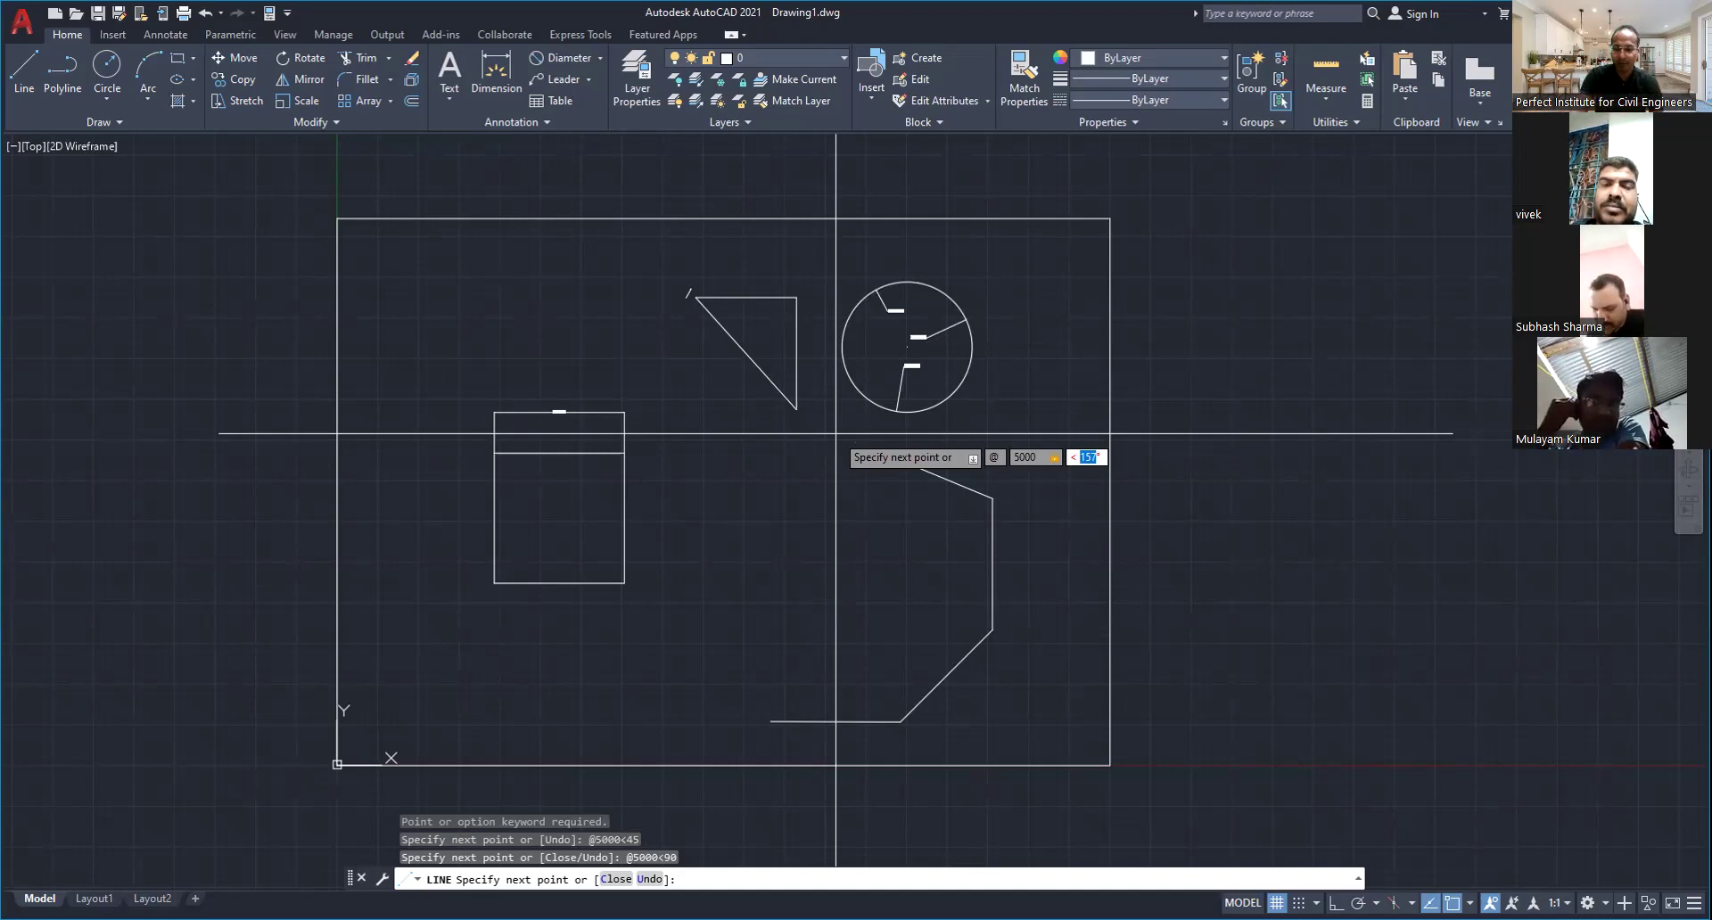
{"action": "type", "text": "135"}
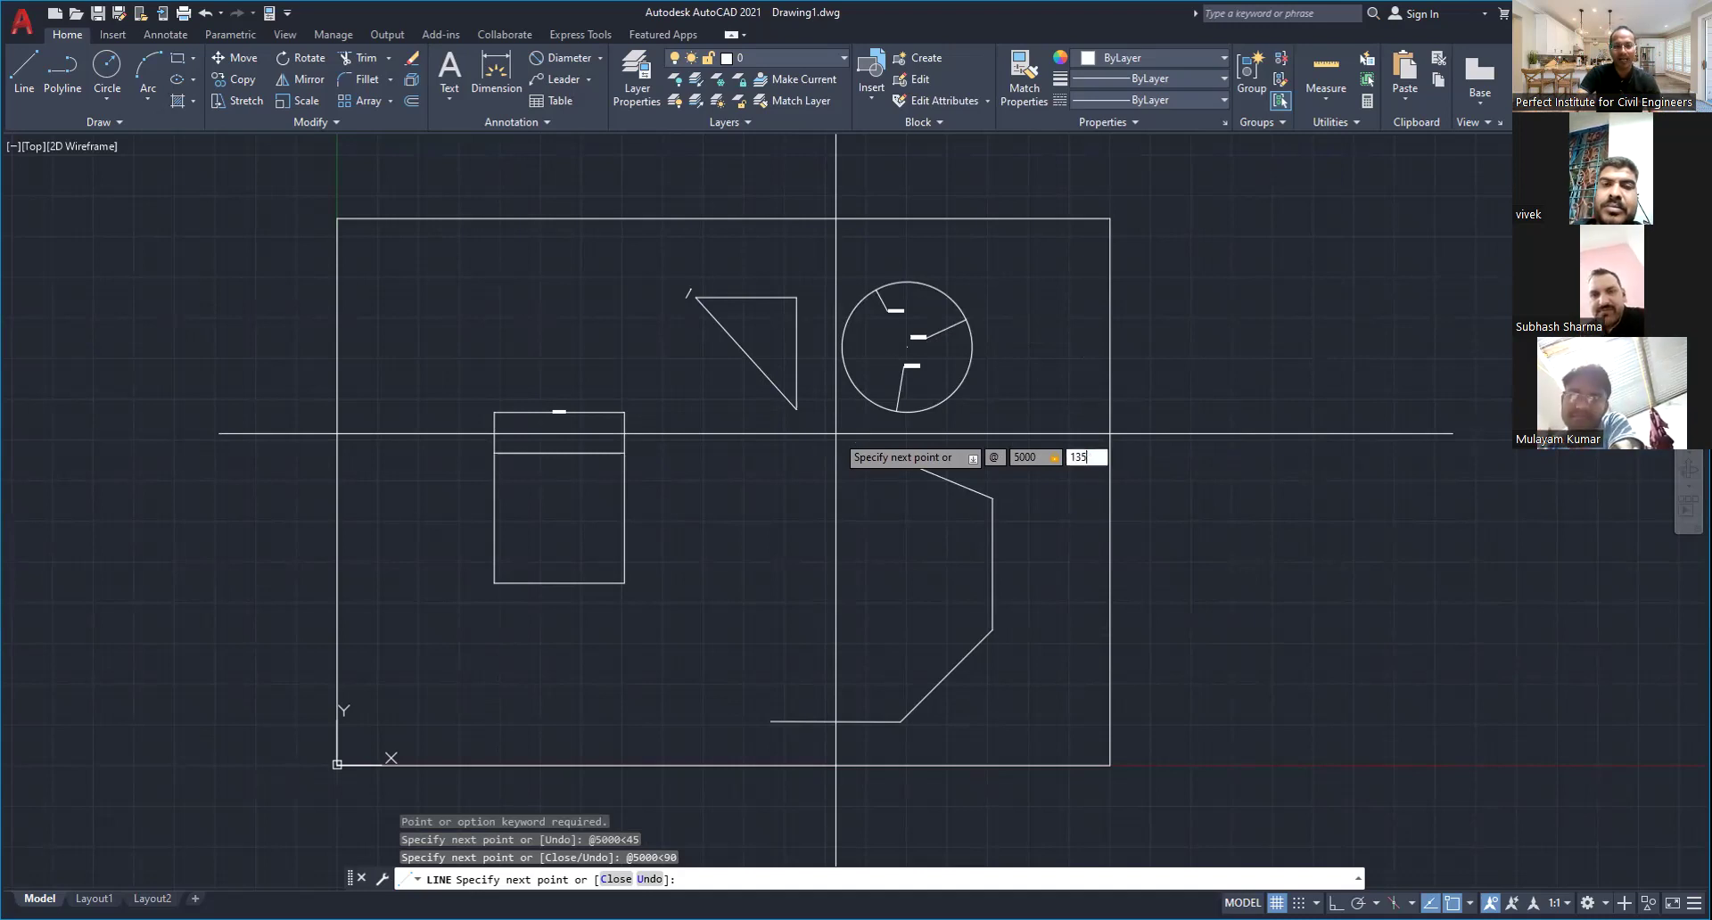
{"action": "key", "text": "Return"}
Add a horizontal 5000 segment at 180 degrees from the end of the 135-degree segment, forming the shape's upper edge
{"action": "middle_click_drag", "start_coordinate": [631, 402], "coordinate": [468, 606]}
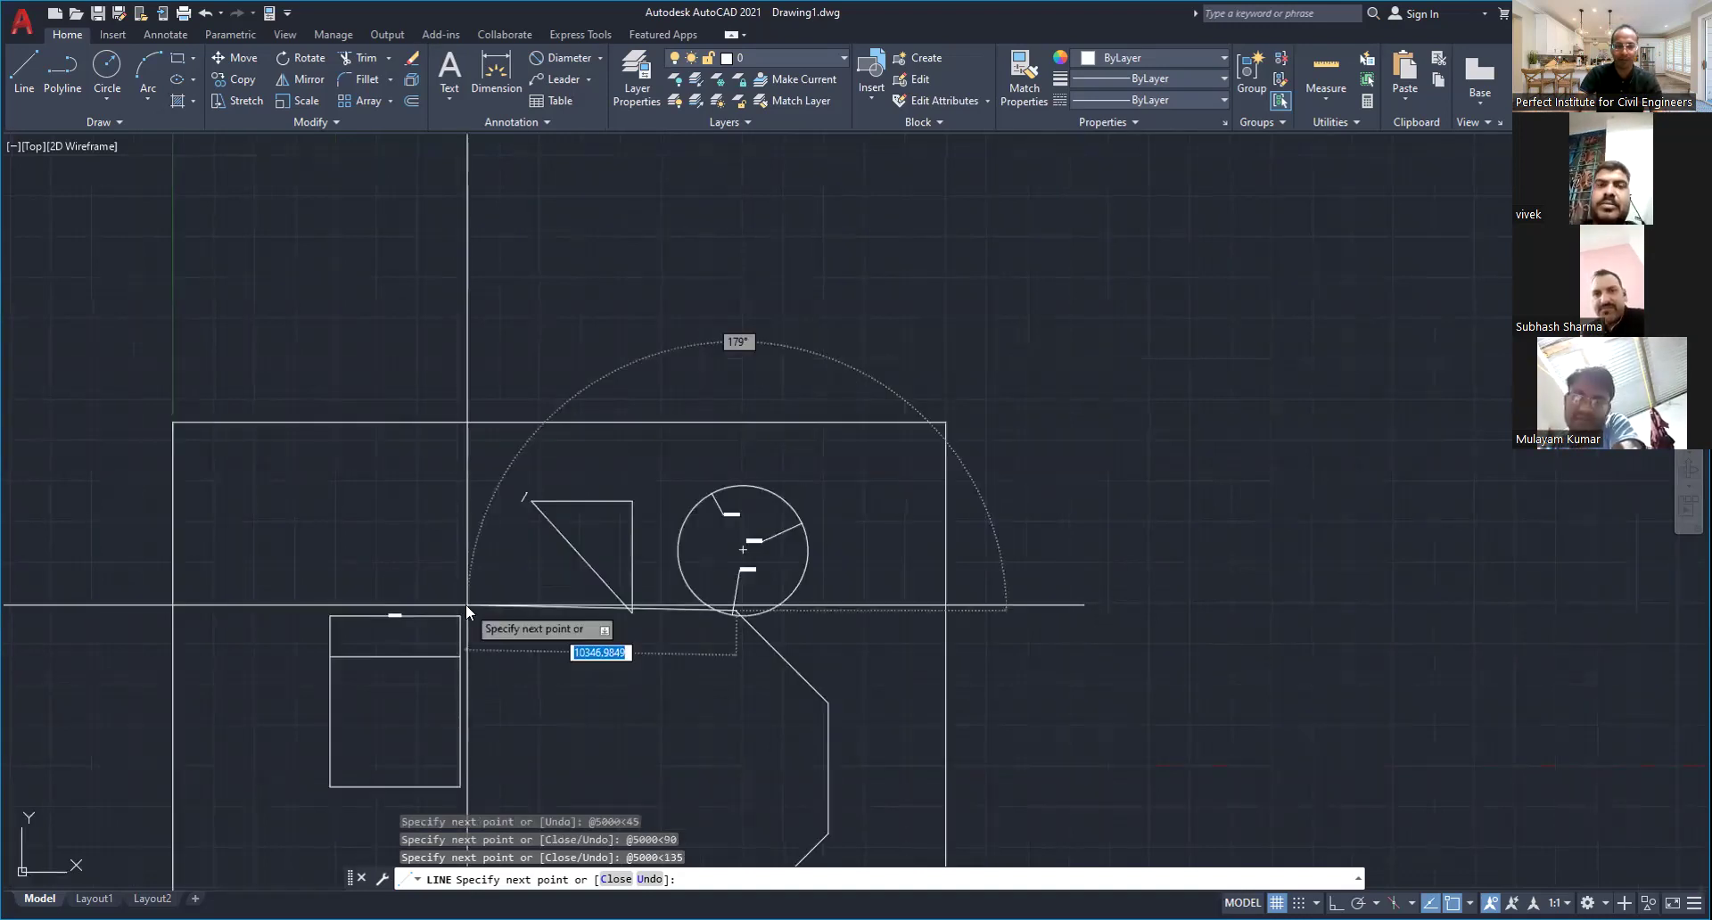
{"action": "type", "text": "@"}
{"action": "type", "text": "5000"}
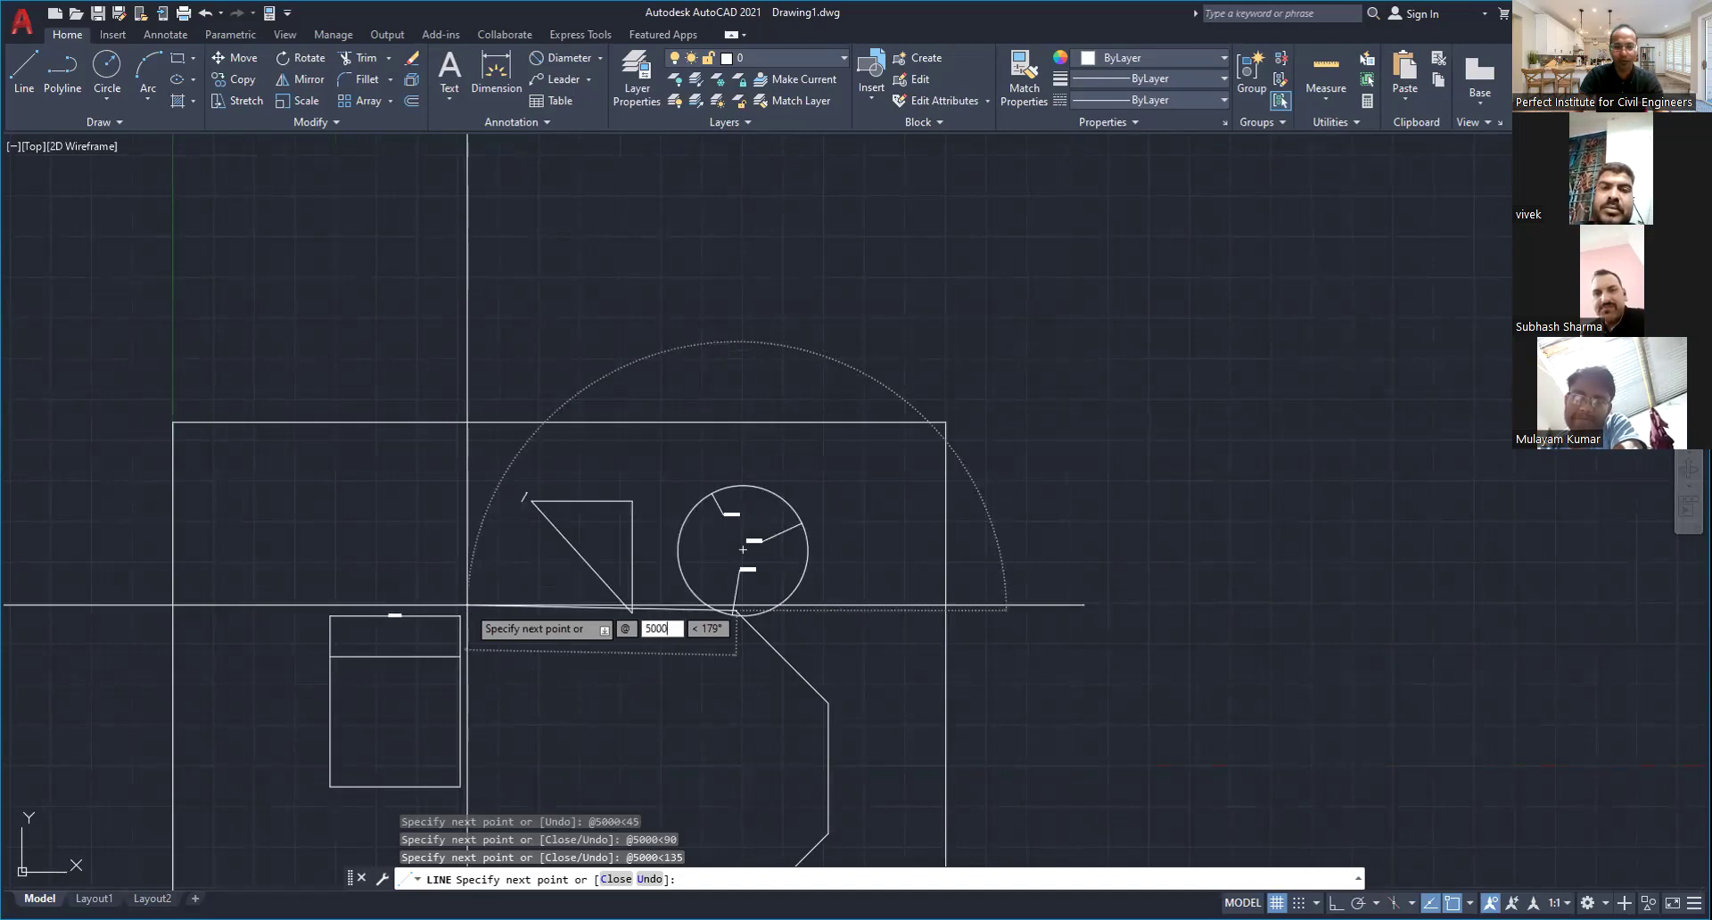
{"action": "key", "text": "Tab"}
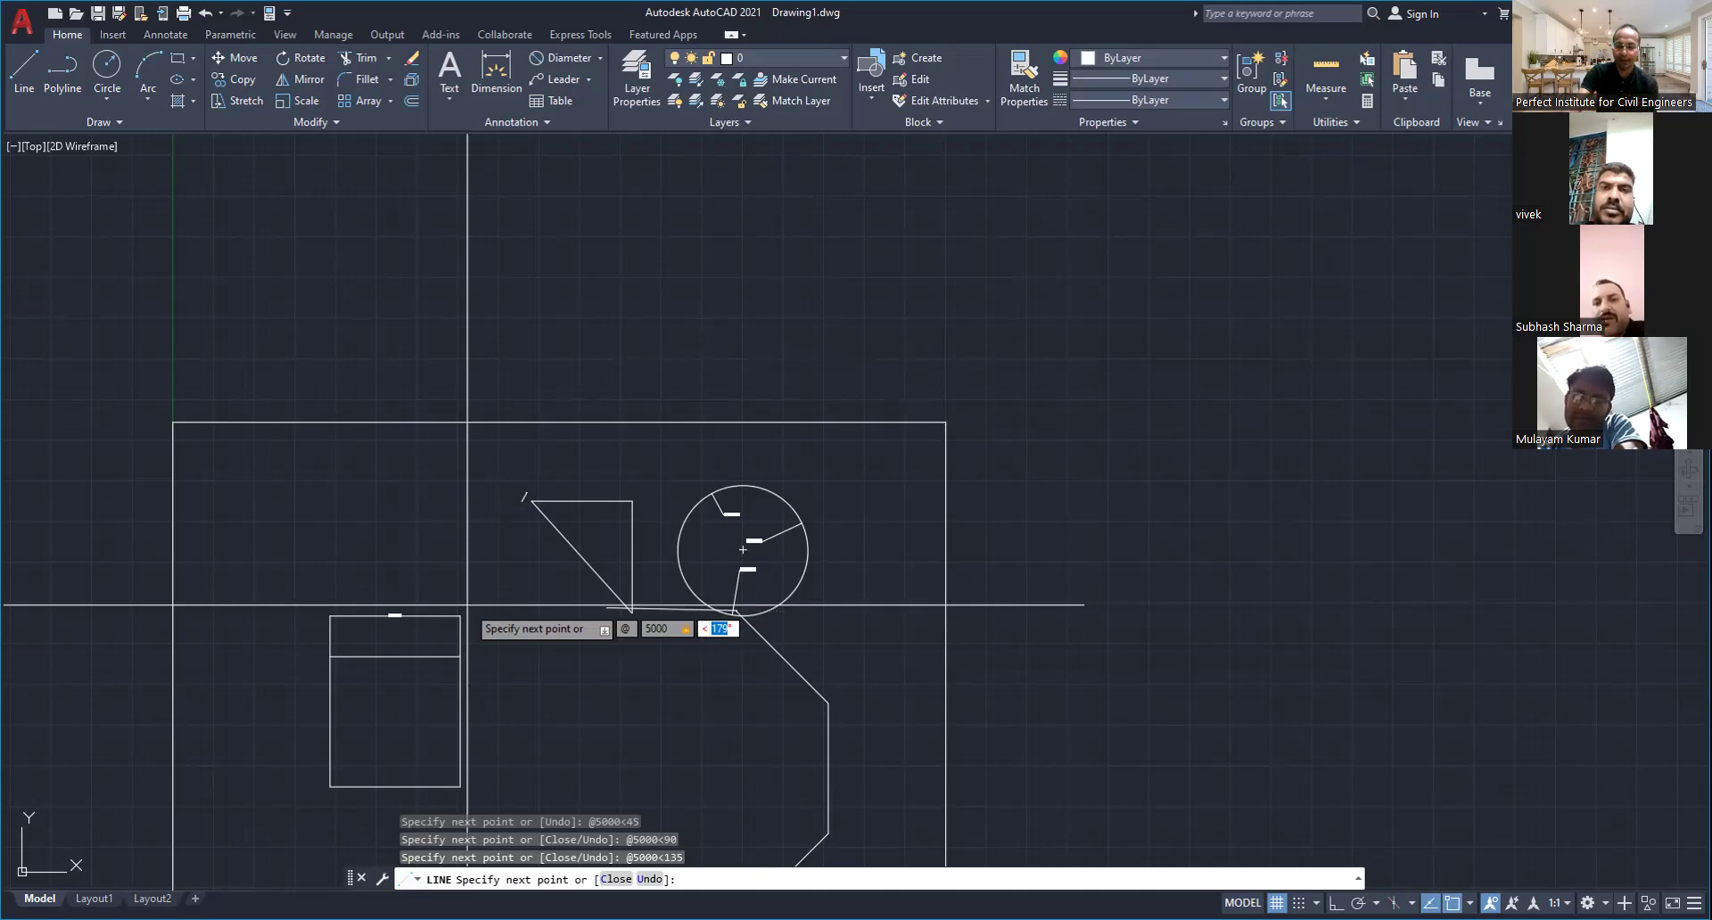
{"action": "type", "text": "180"}
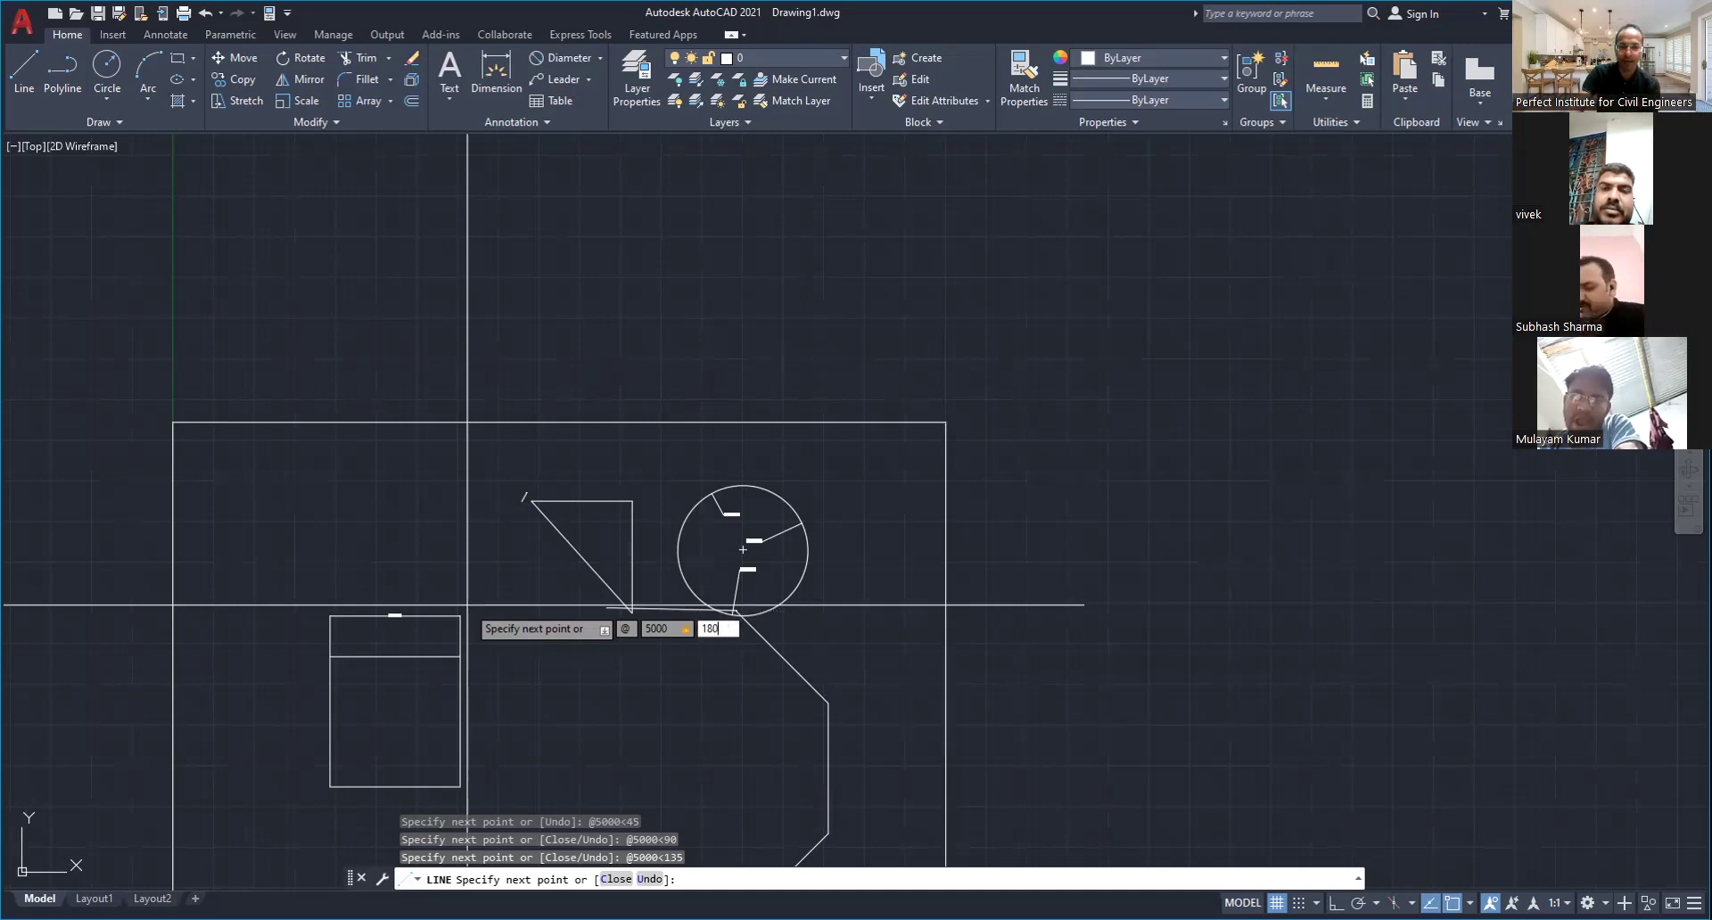
{"action": "key", "text": "Return"}
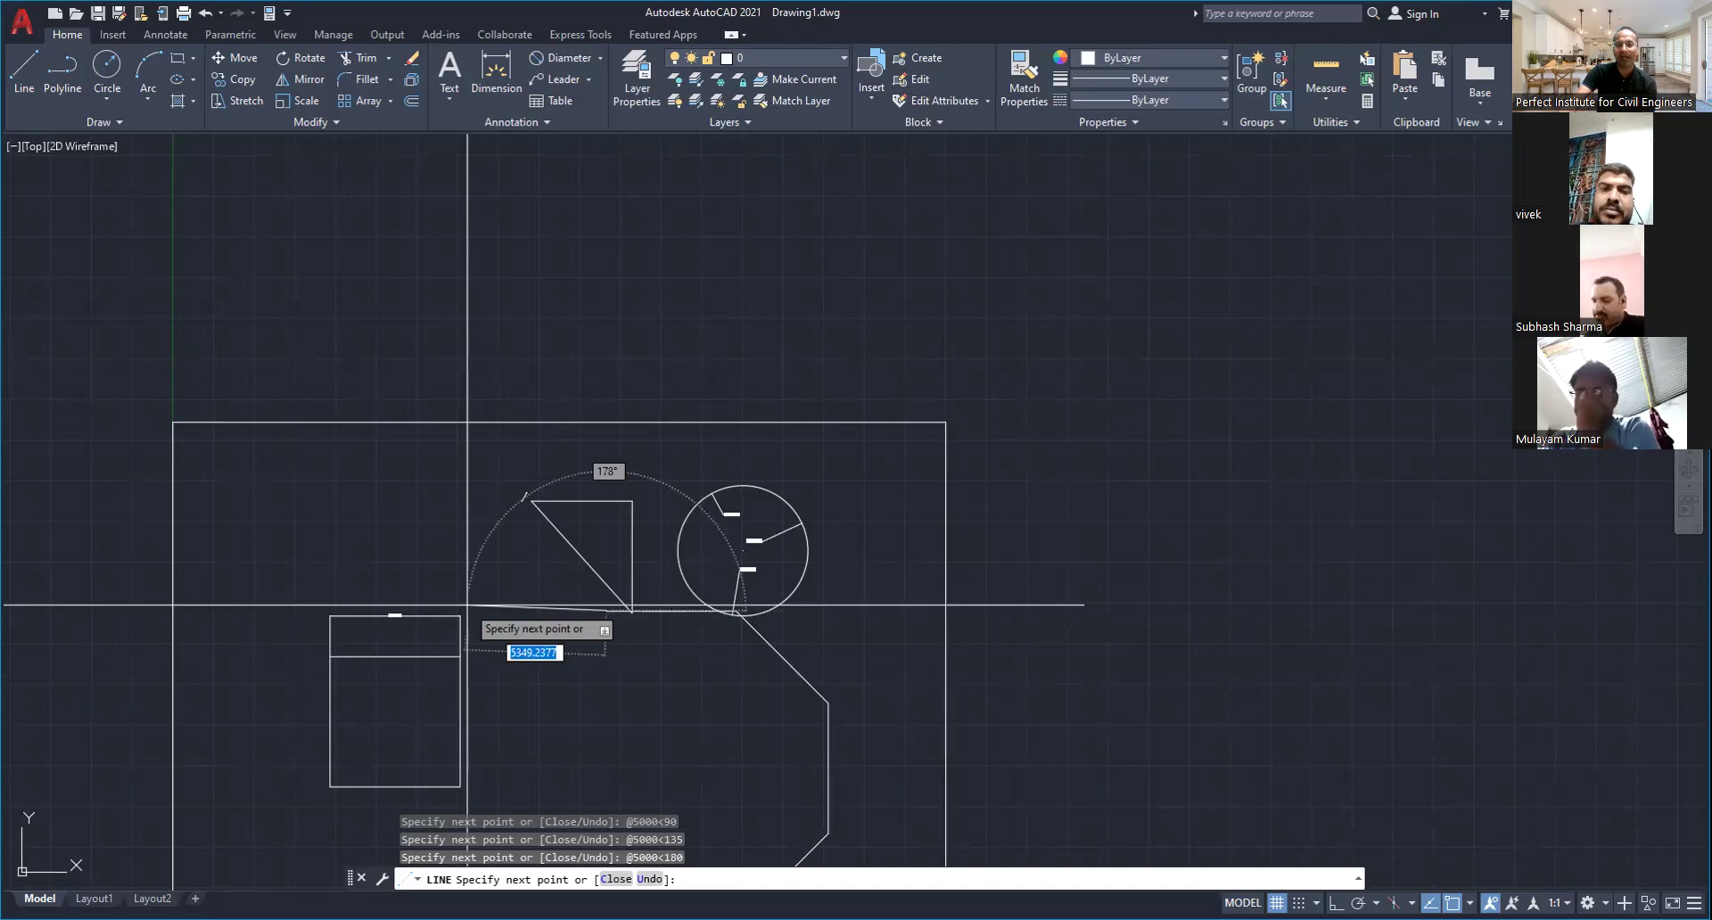
Try to add a 5000 segment slanting down at 225 degrees from the left end of the shape's upper edge
{"action": "middle_click_drag", "start_coordinate": [490, 745], "coordinate": [614, 543]}
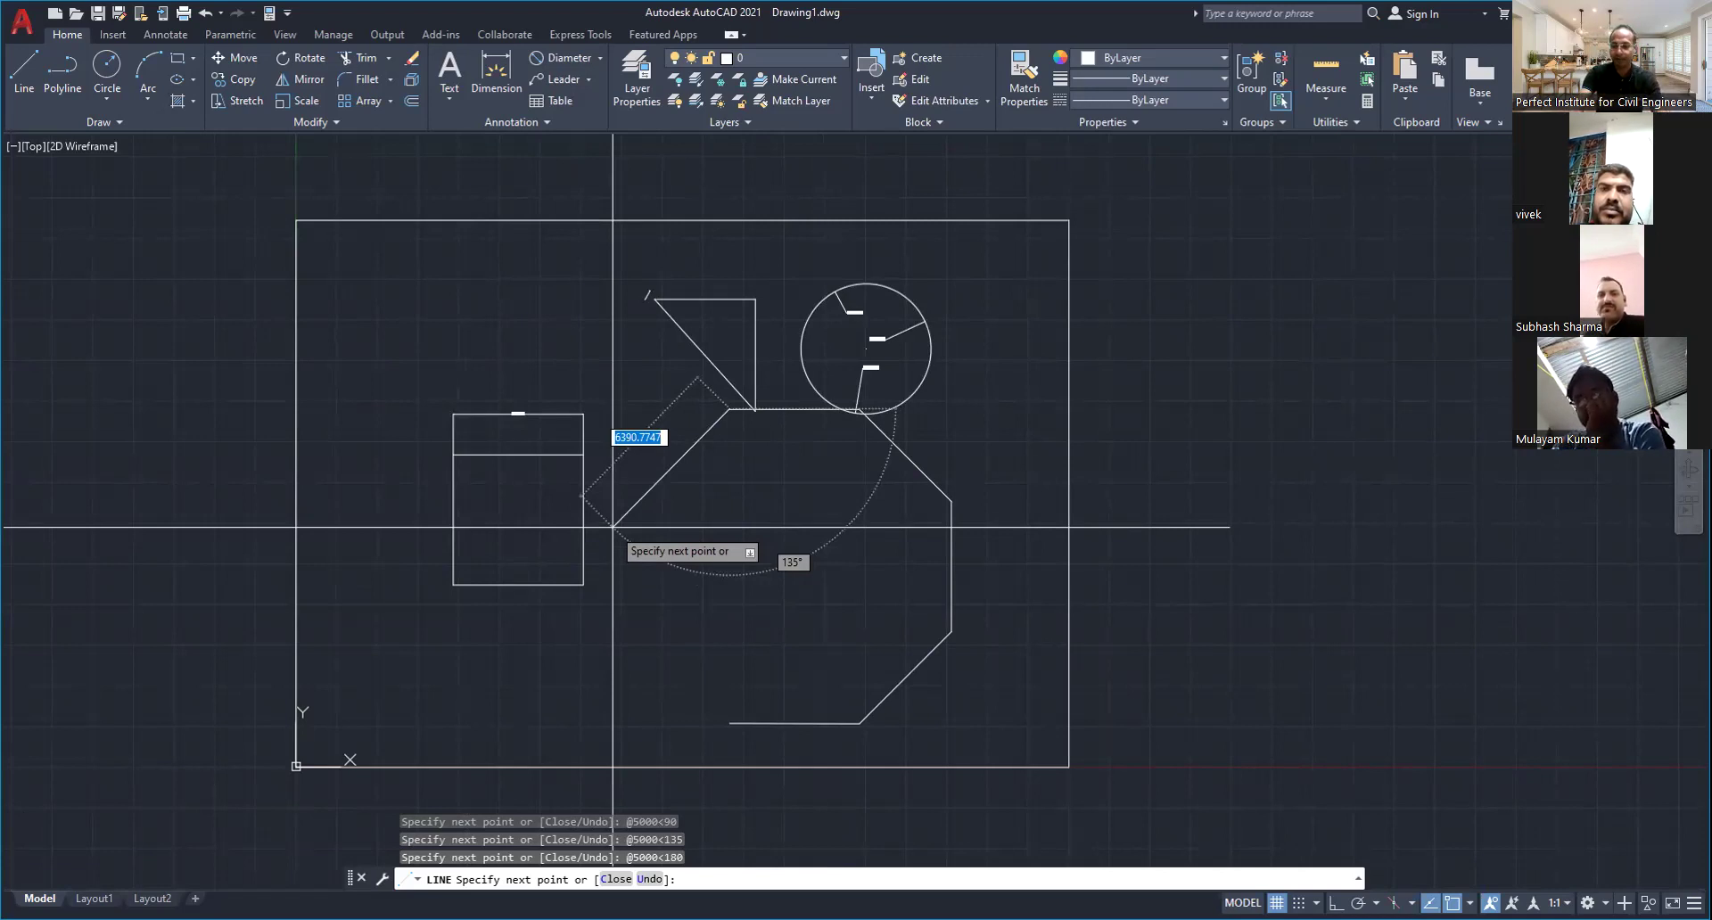
{"action": "type", "text": "@"}
{"action": "type", "text": "5000"}
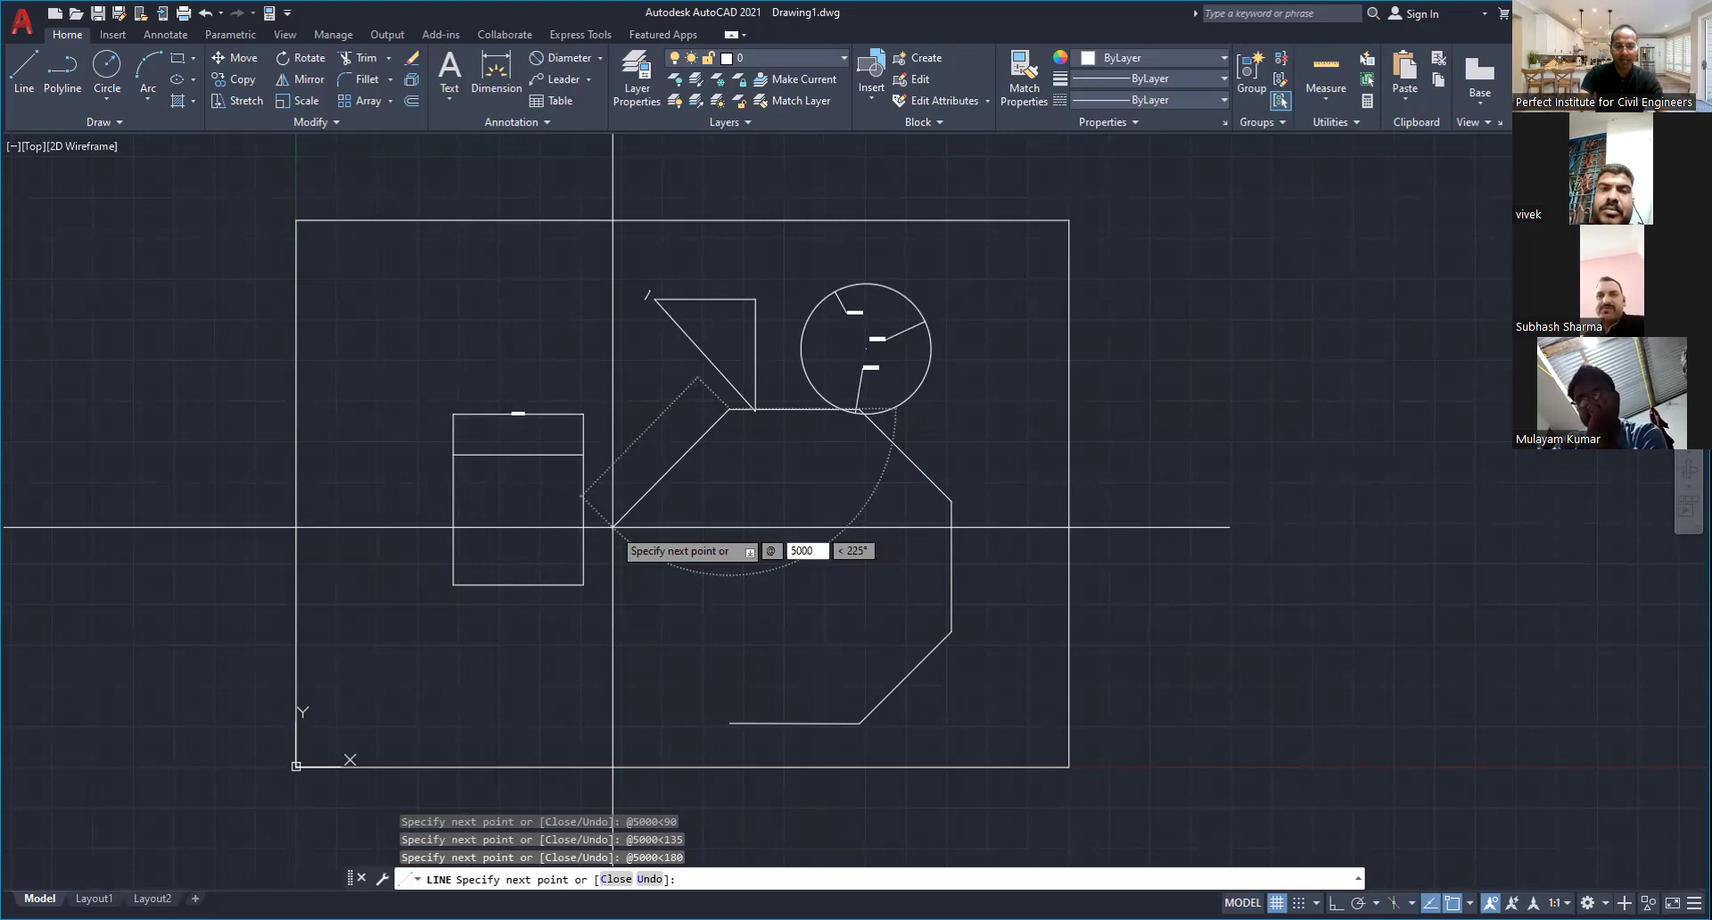
{"action": "key", "text": "Tab"}
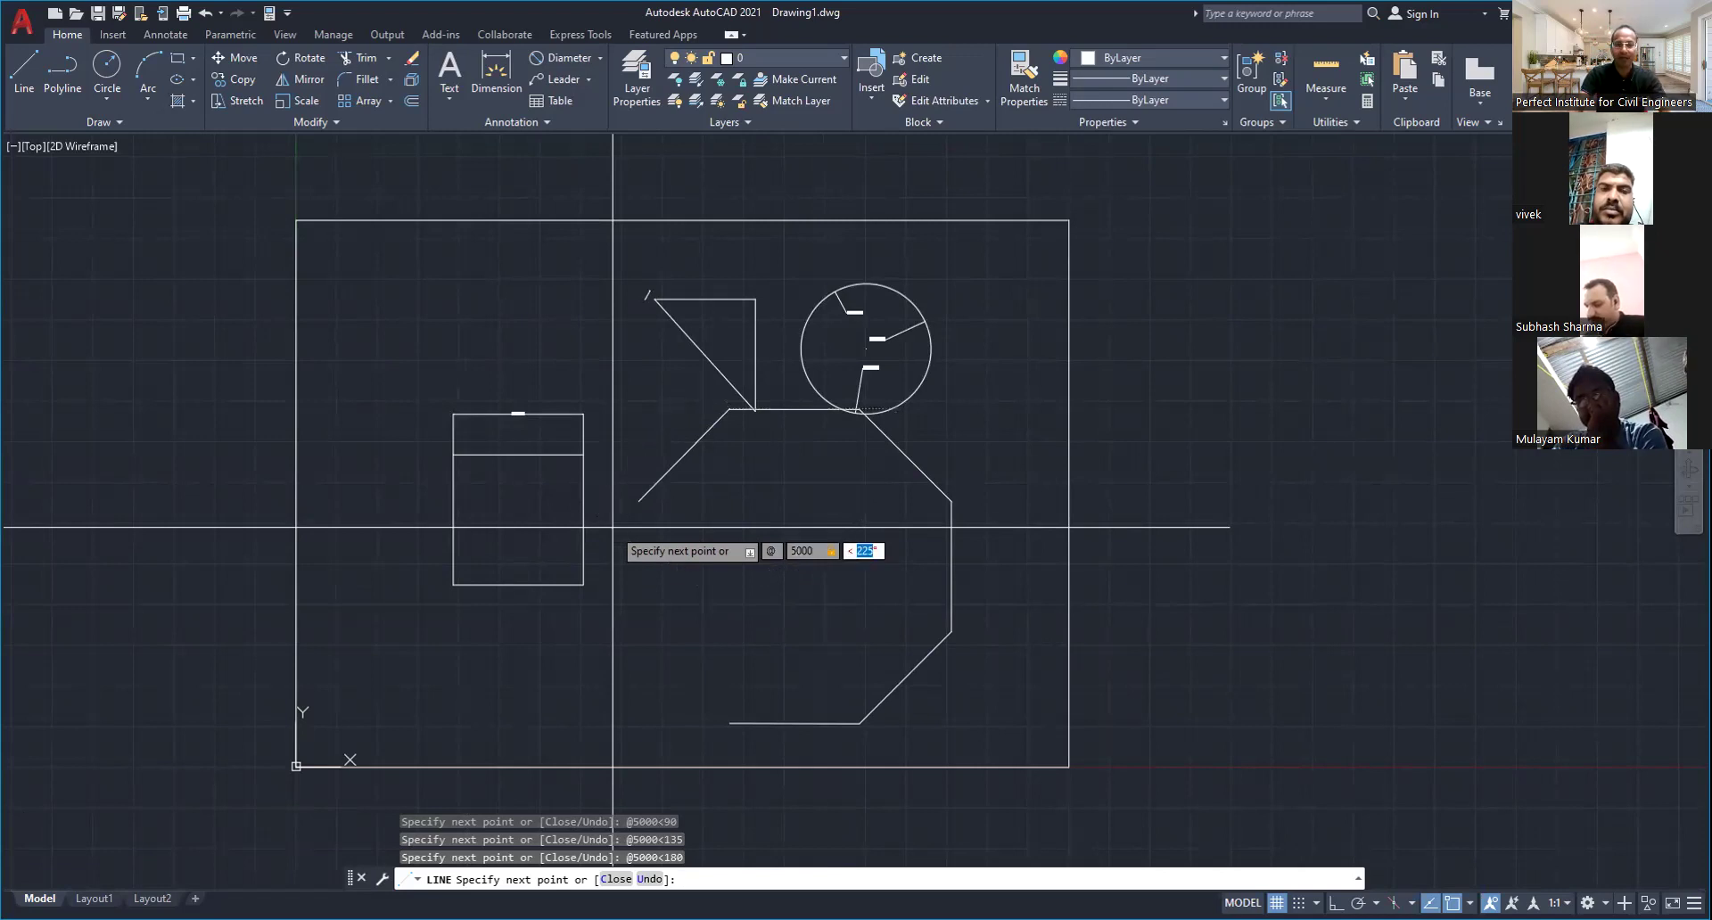
{"action": "key", "text": "BackSpace"}
{"action": "key", "text": "Return"}
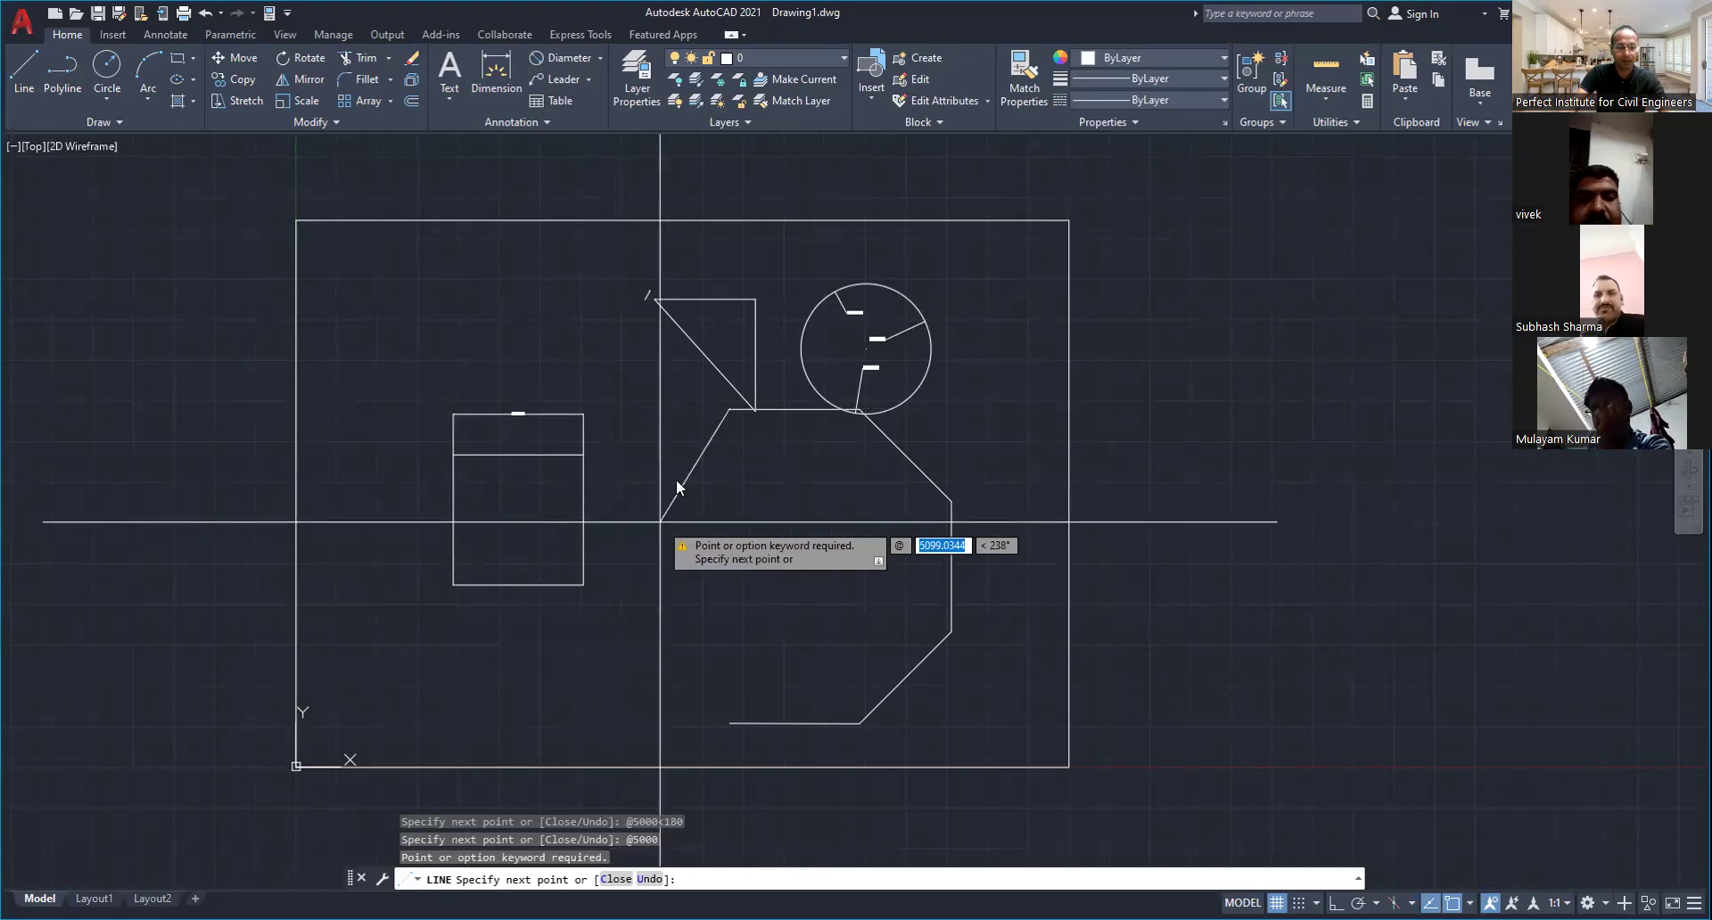
{"action": "key", "text": "ctrl+2"}
{"action": "key", "text": "Escape"}
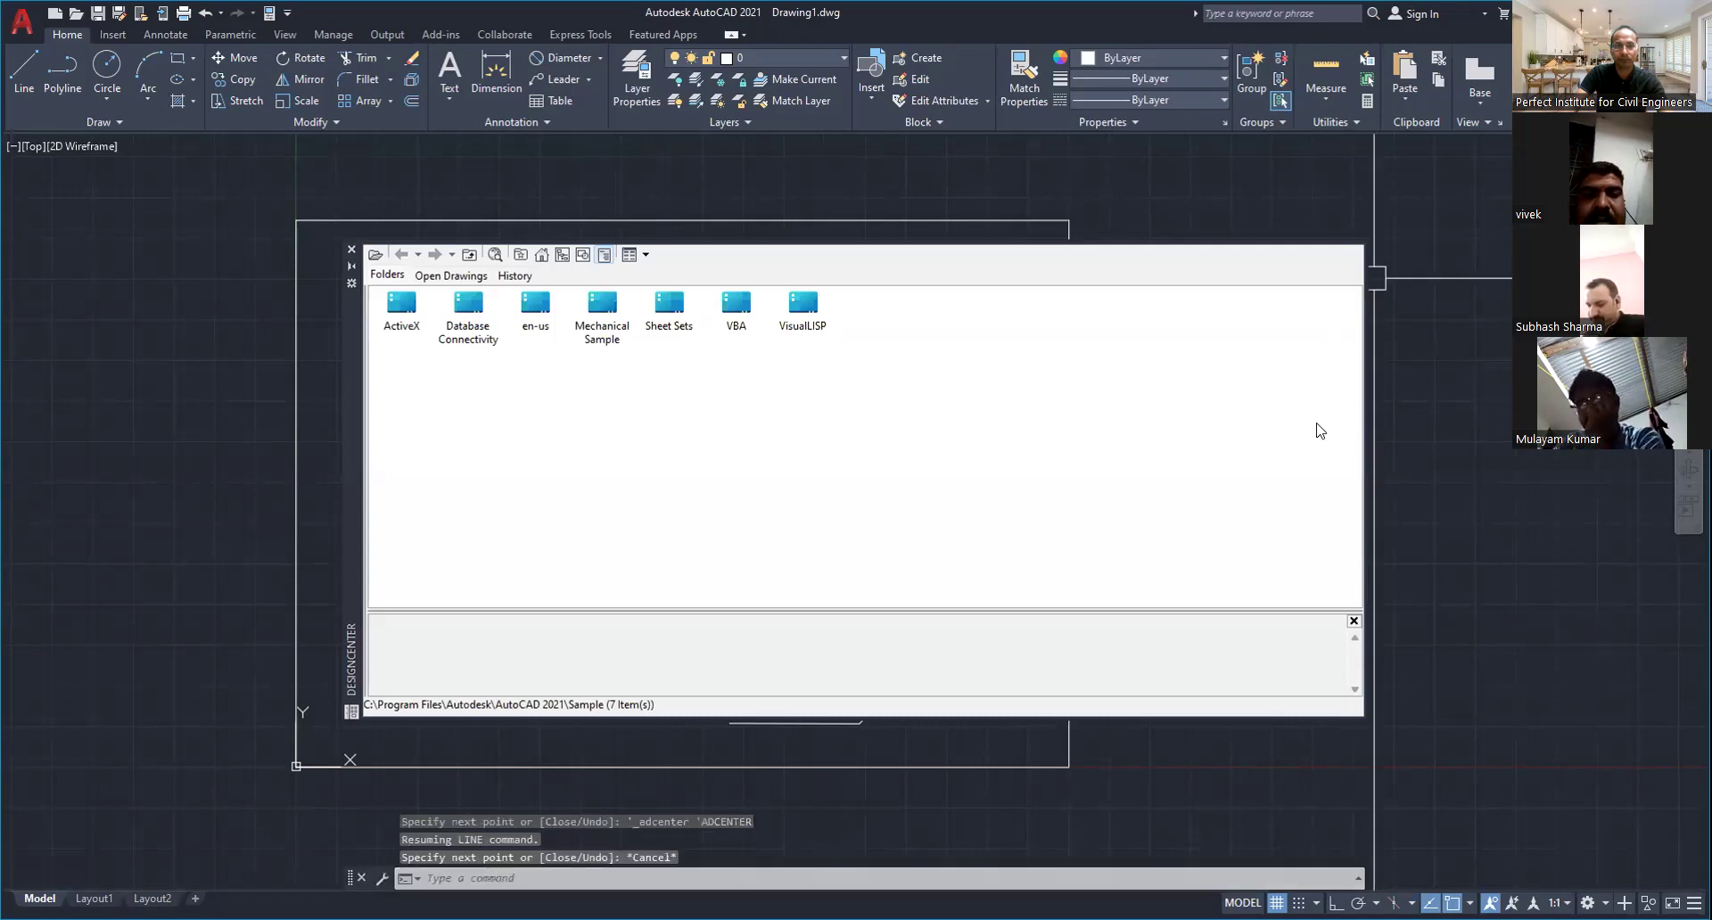
{"action": "key", "text": "Escape"}
{"action": "key", "text": "Escape"}
{"action": "key", "text": "Escape"}
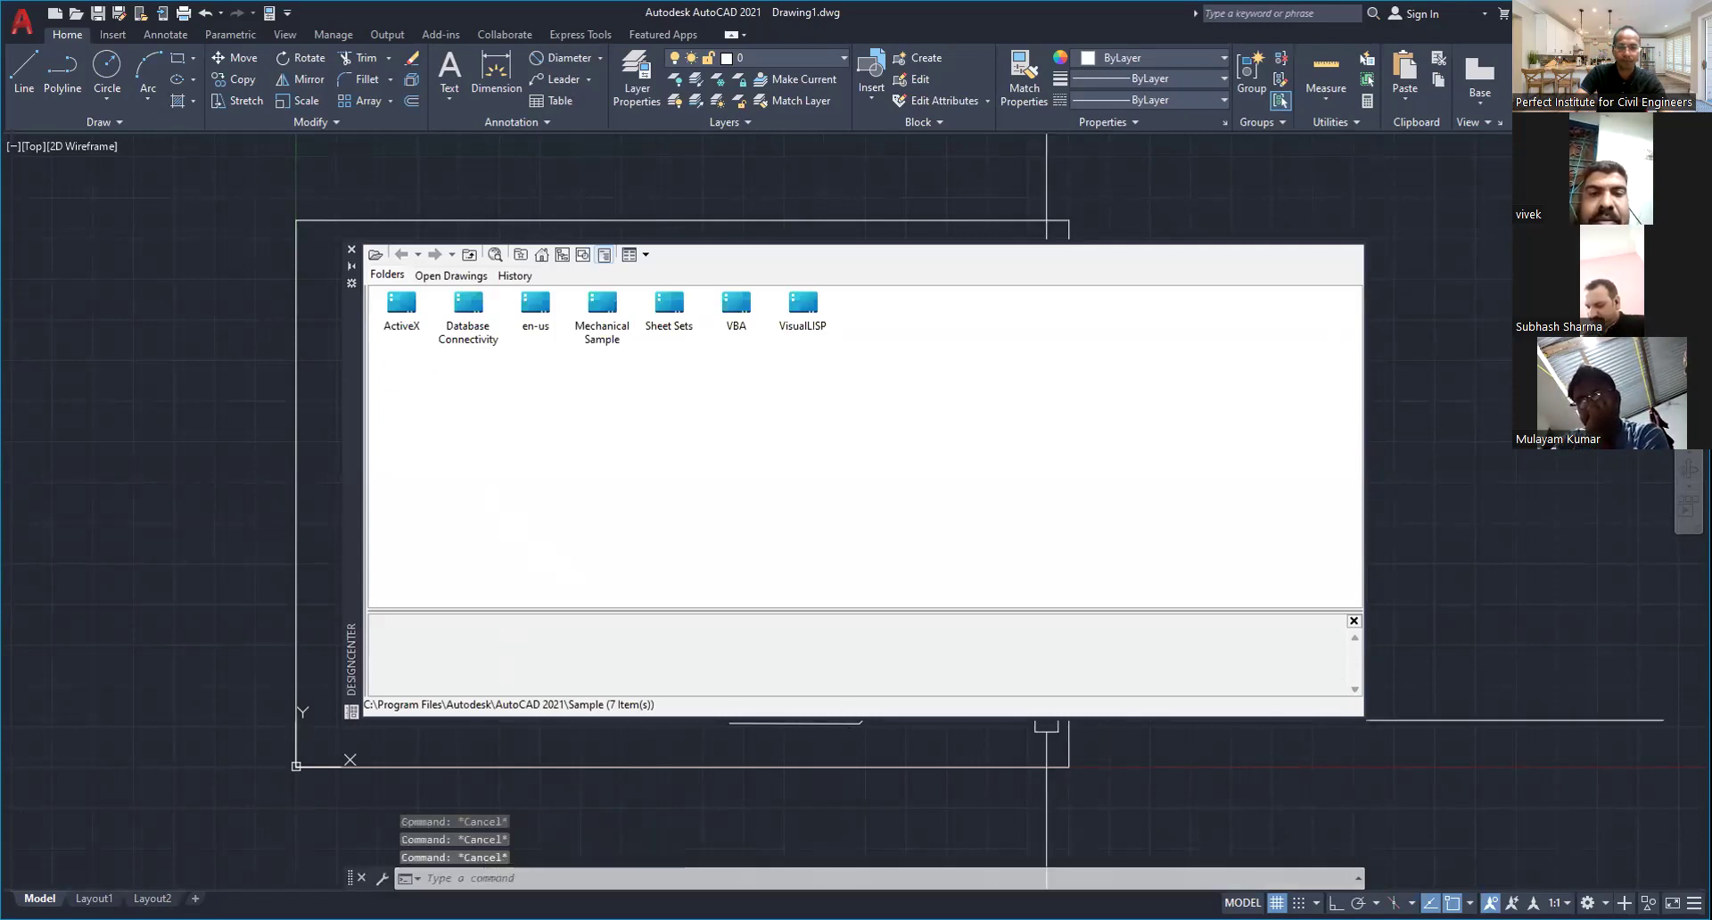
{"action": "left_click", "coordinate": [1354, 622]}
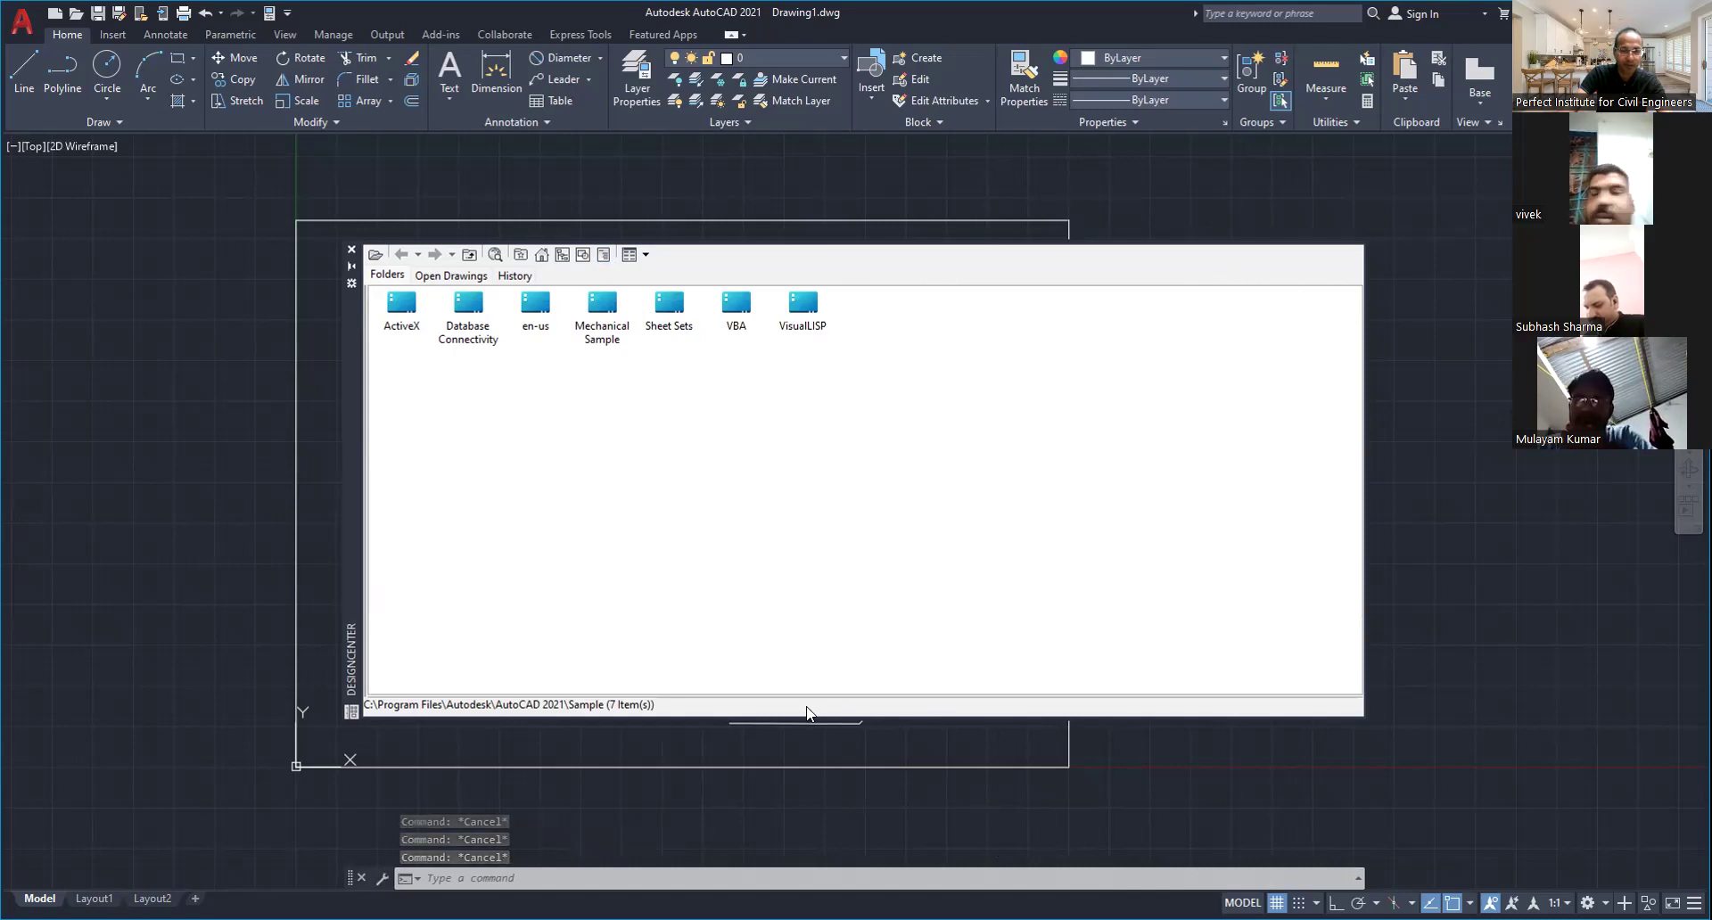
{"action": "left_click", "coordinate": [542, 256]}
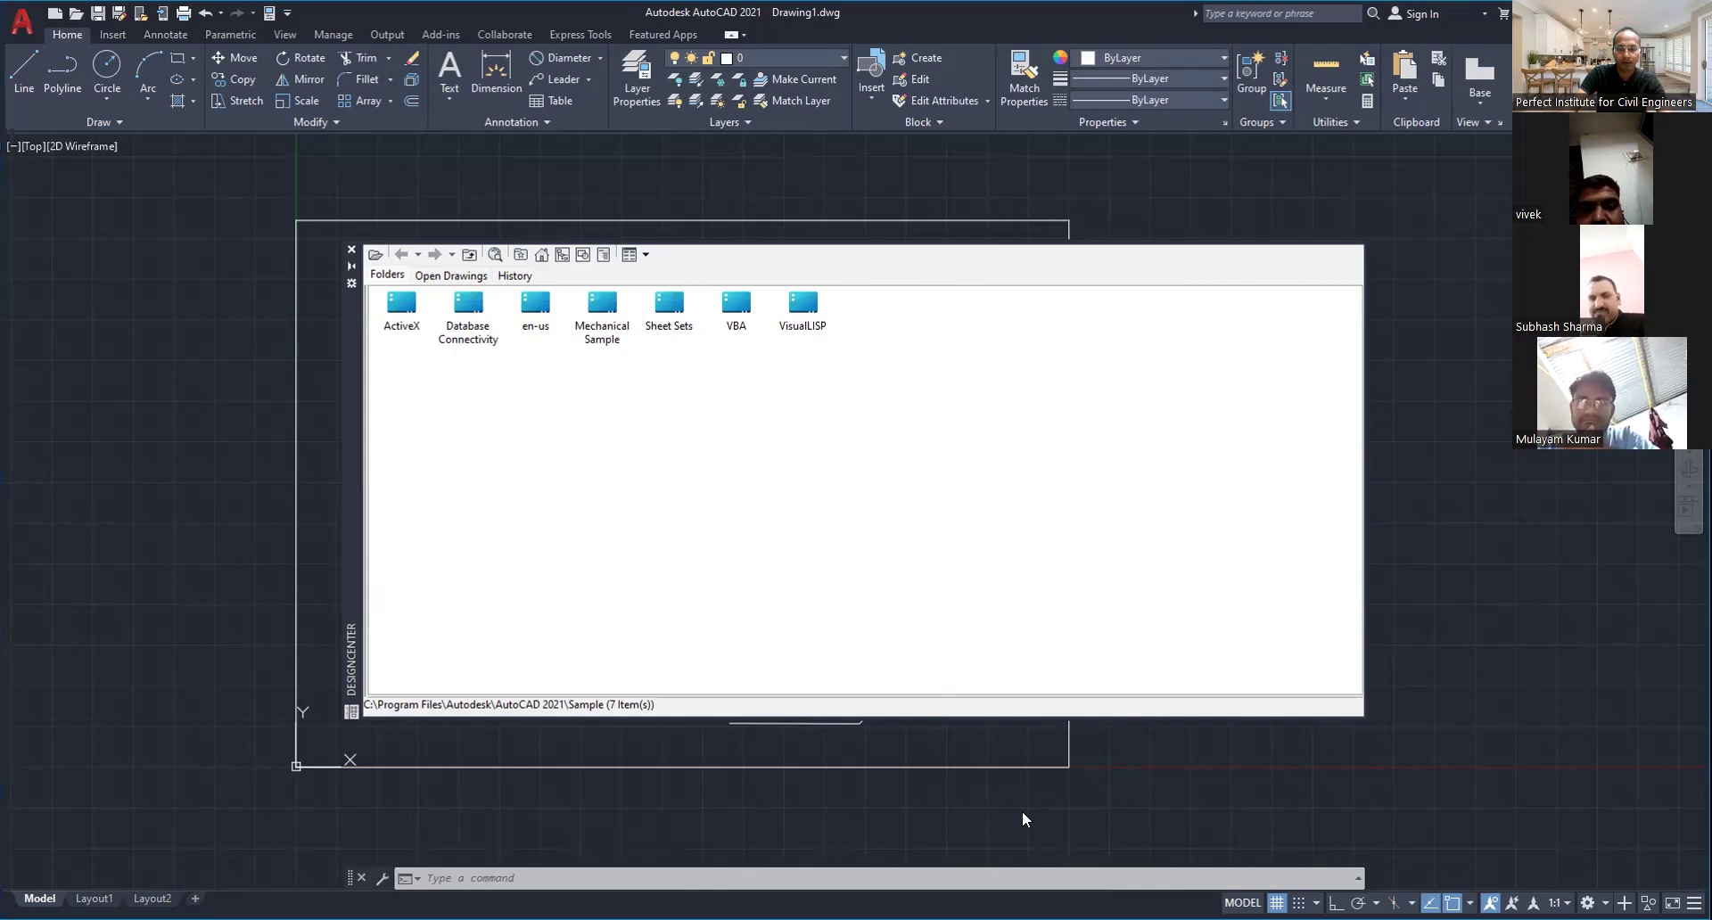
{"action": "key", "text": "Escape"}
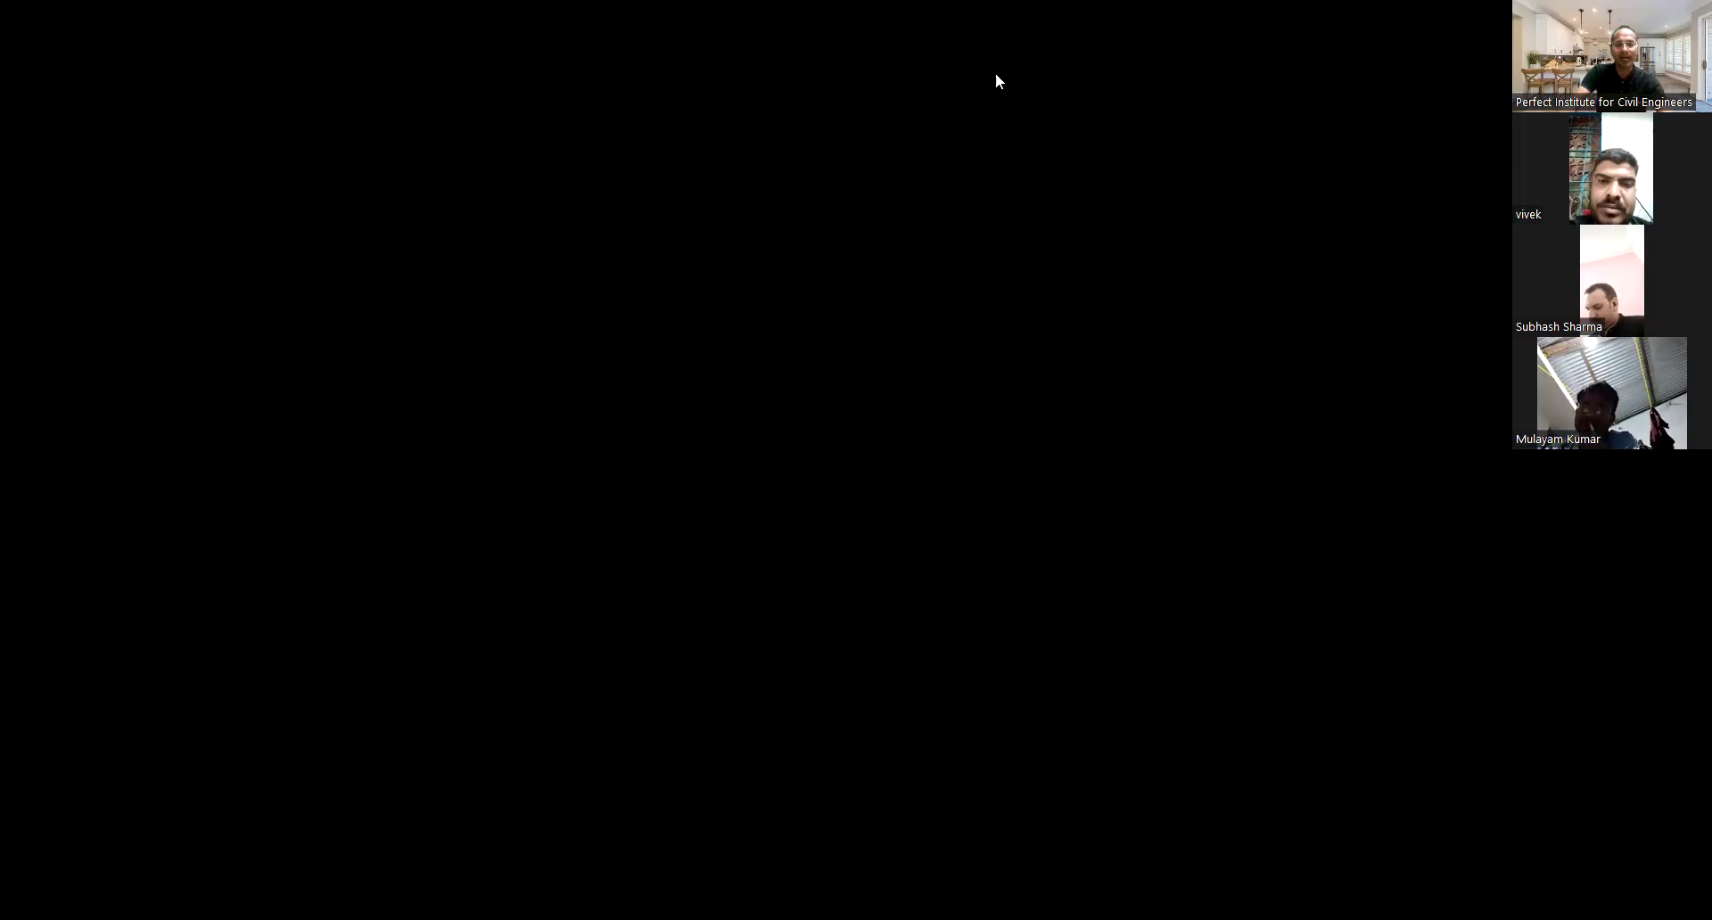
Start a new line at the left end of the shape's upper edge with a 5000 segment at 225 degrees
{"action": "scroll", "coordinate": [799, 514], "scroll_direction": "up", "scroll_amount": 2}
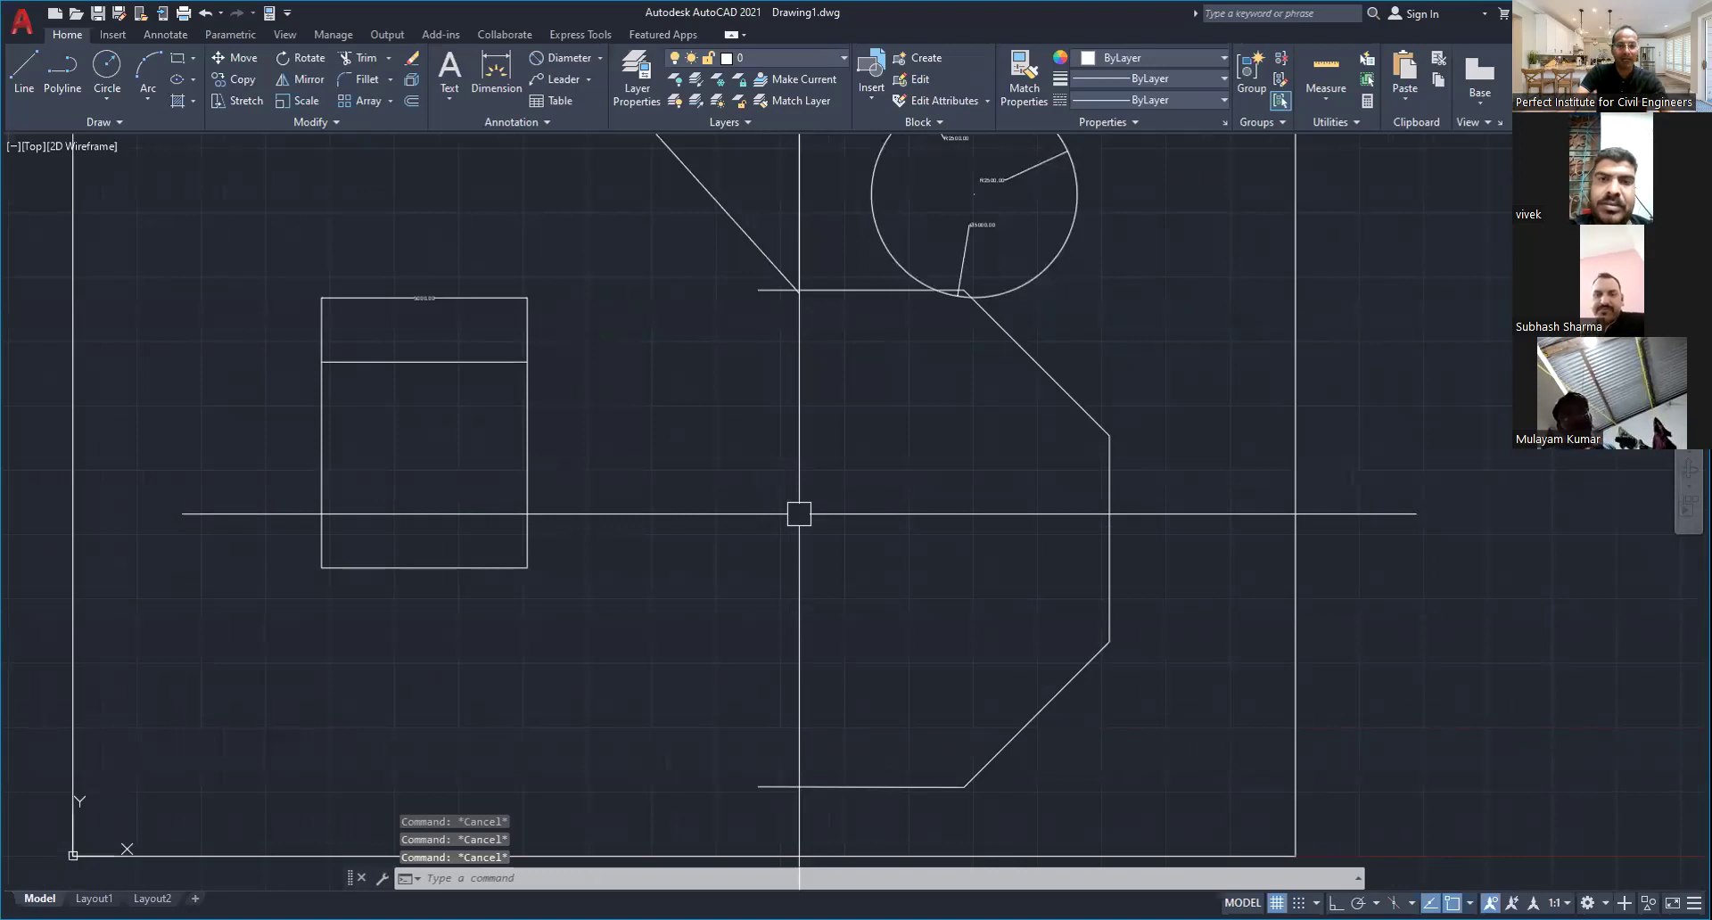
{"action": "type", "text": "l"}
{"action": "key", "text": "Return"}
{"action": "left_click", "coordinate": [757, 290]}
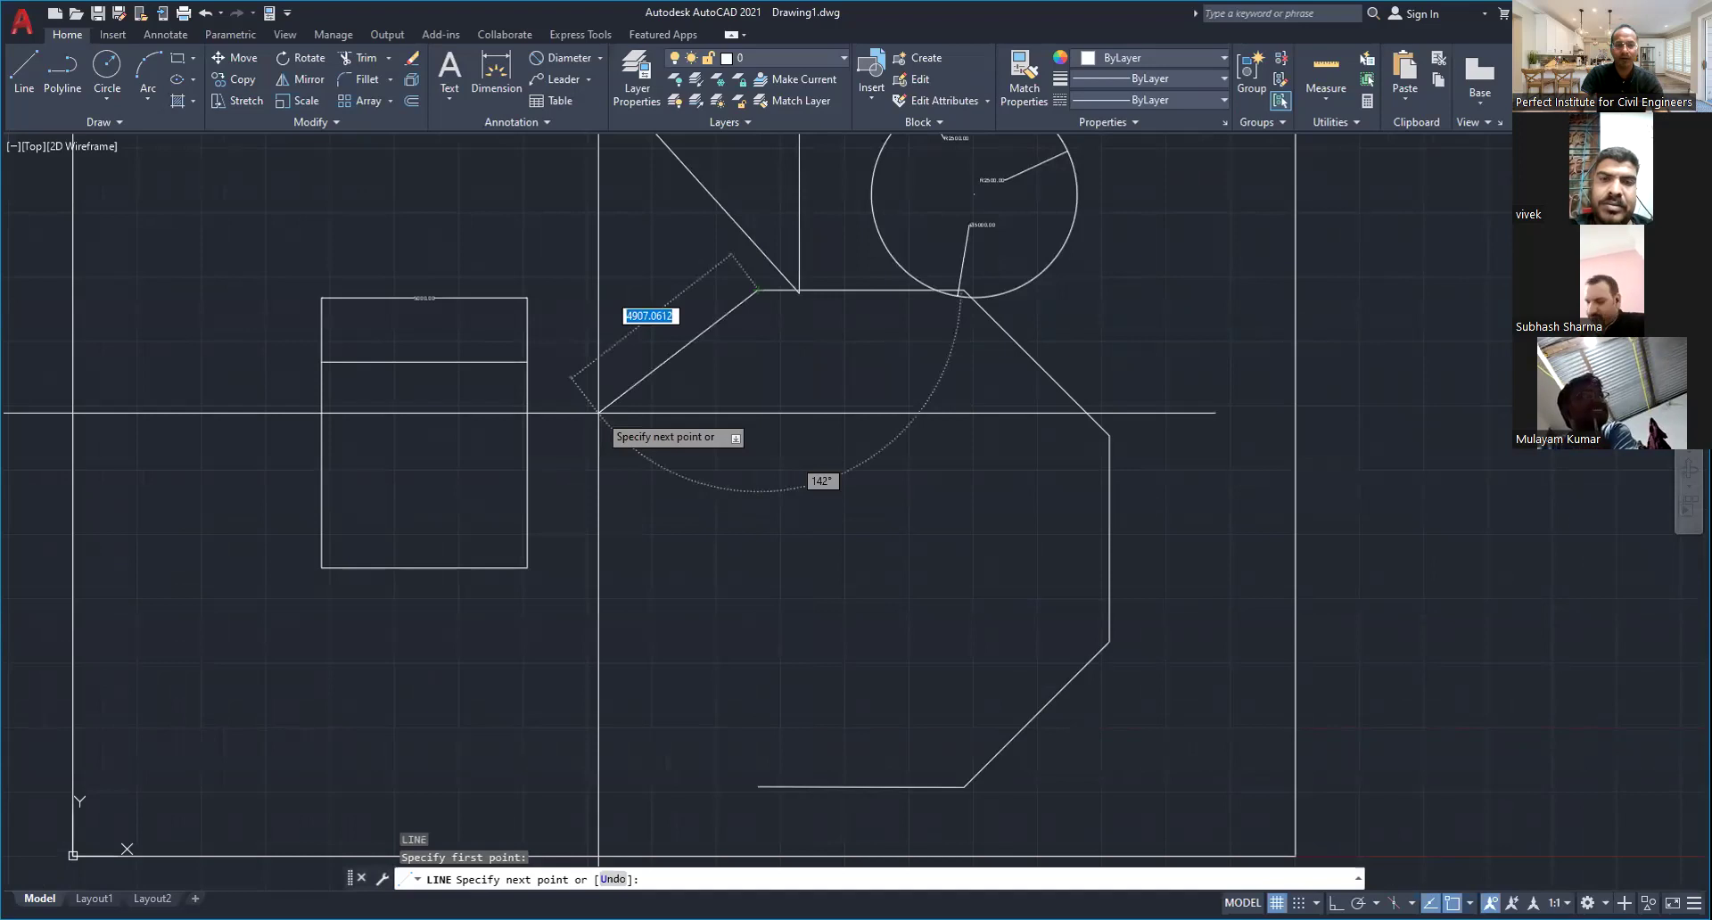
{"action": "type", "text": "5000"}
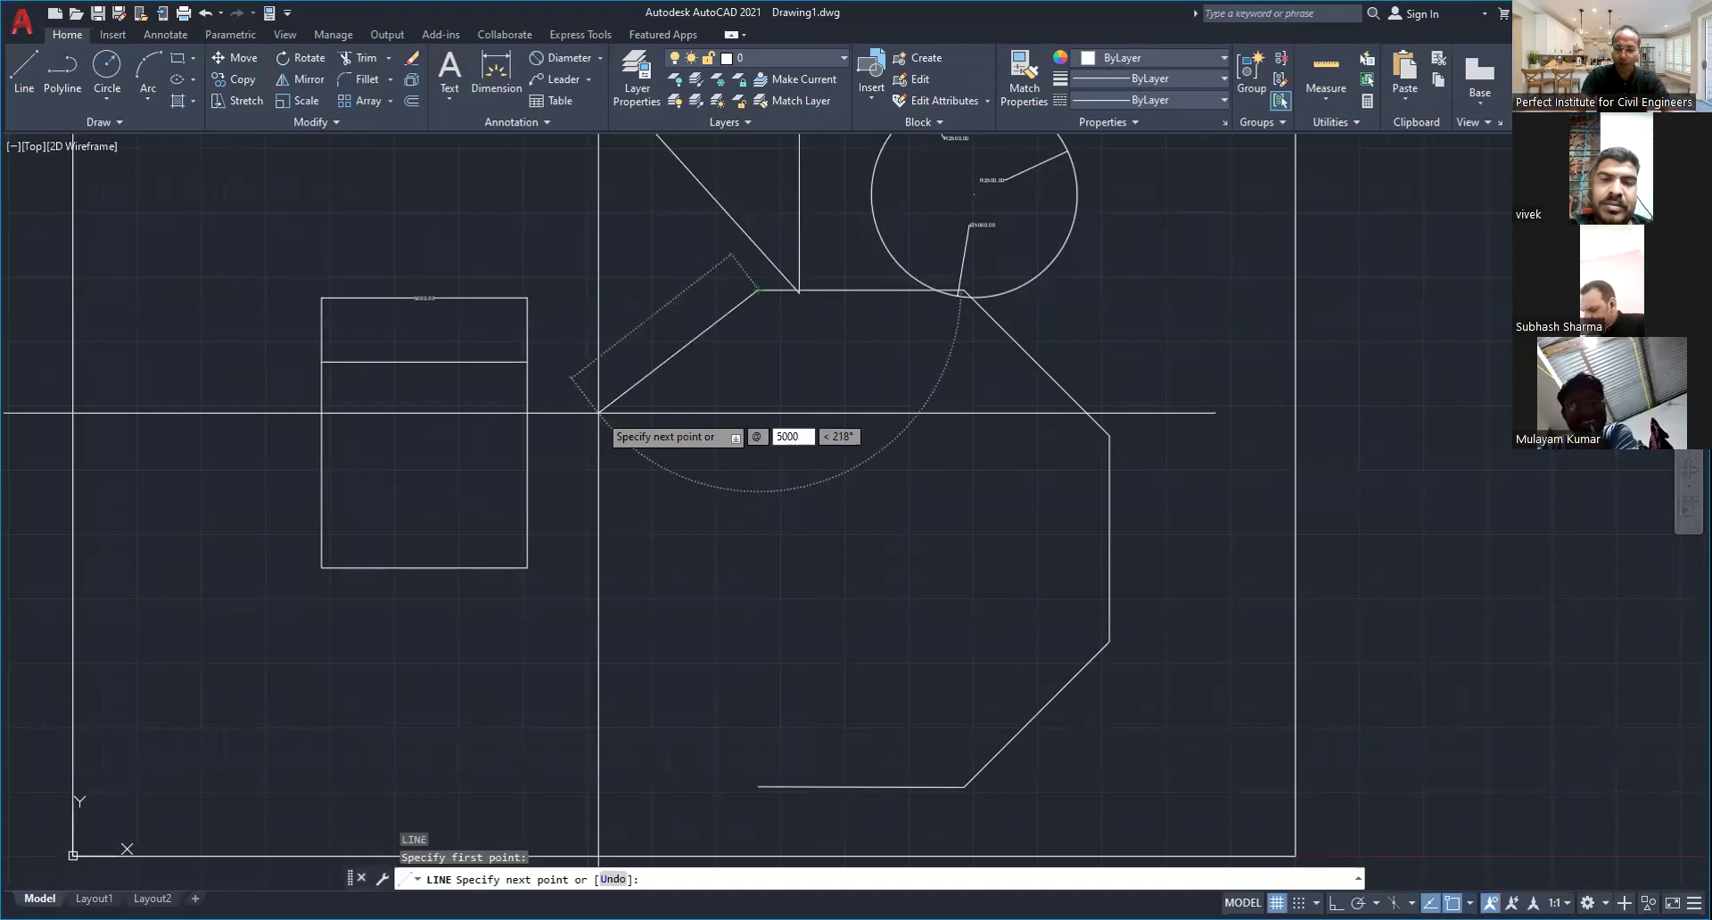
{"action": "key", "text": "Tab"}
{"action": "type", "text": "225"}
{"action": "key", "text": "BackSpace"}
{"action": "key", "text": "BackSpace"}
{"action": "key", "text": "BackSpace"}
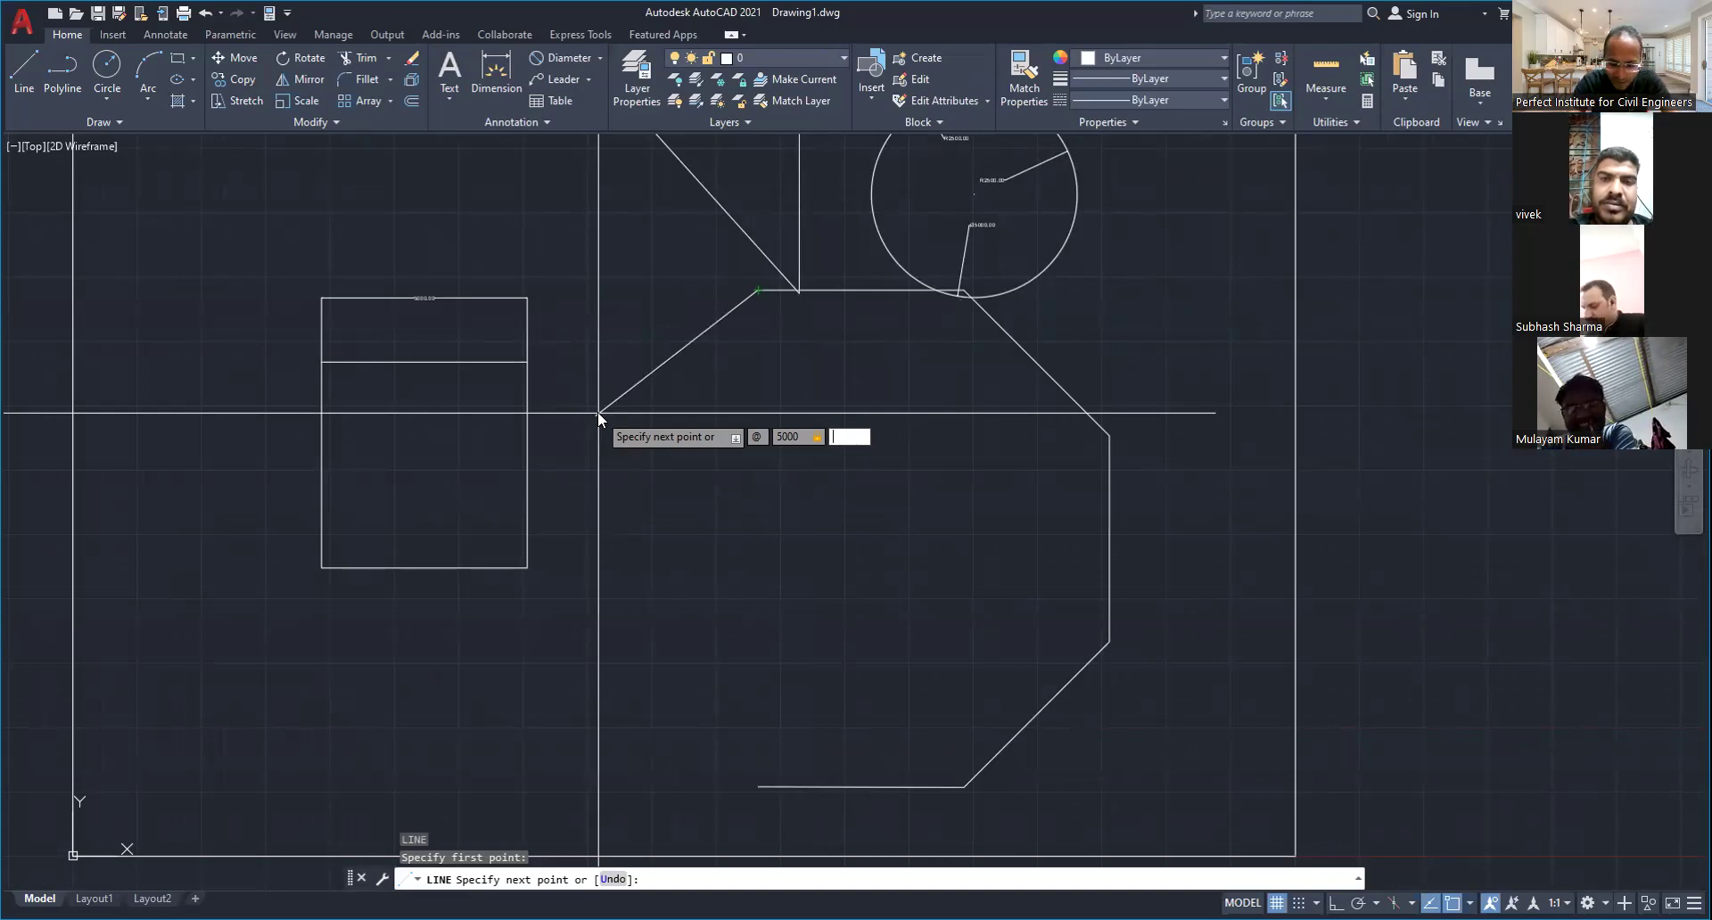
{"action": "type", "text": "<2"}
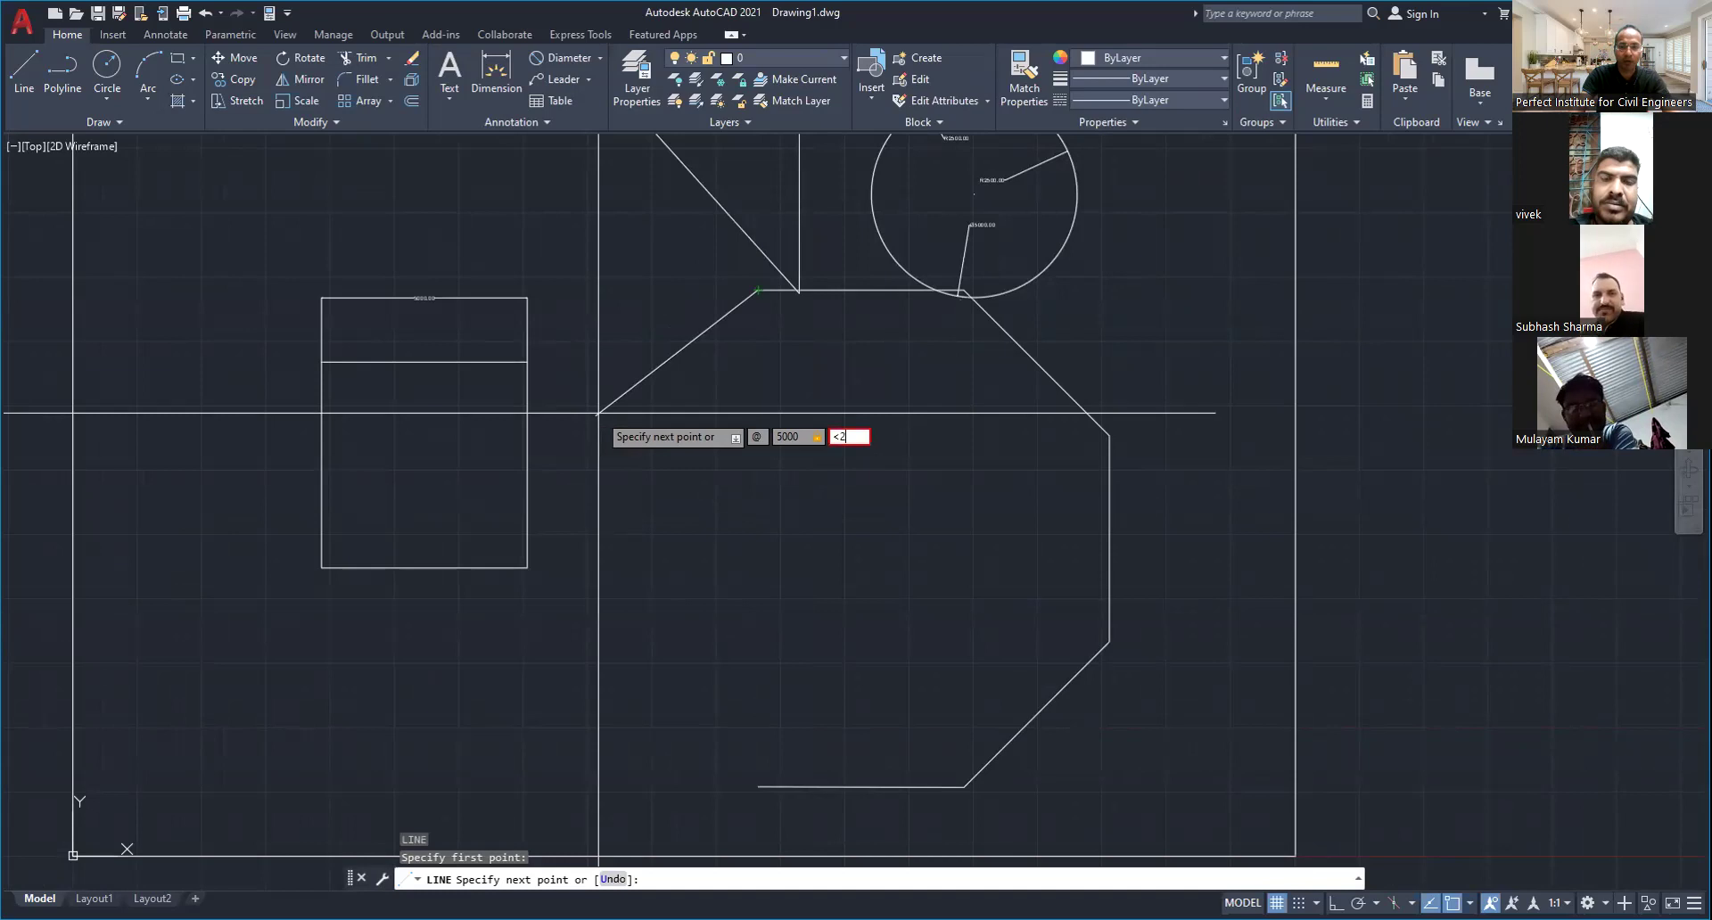
{"action": "type", "text": "25"}
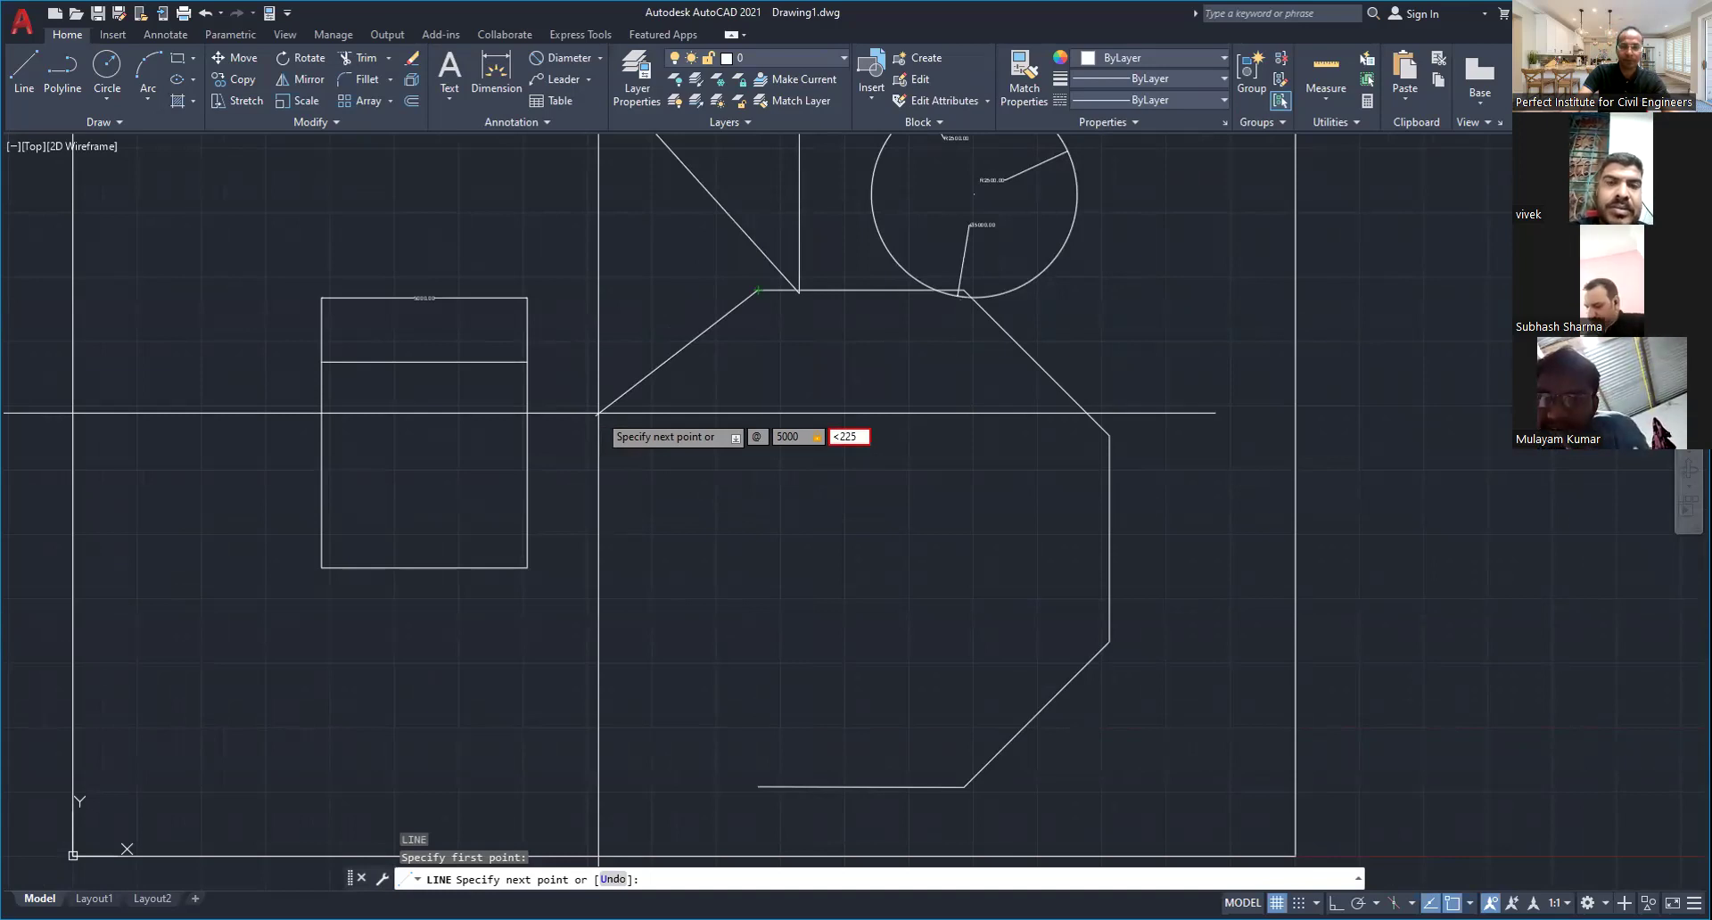
{"action": "key", "text": "Return"}
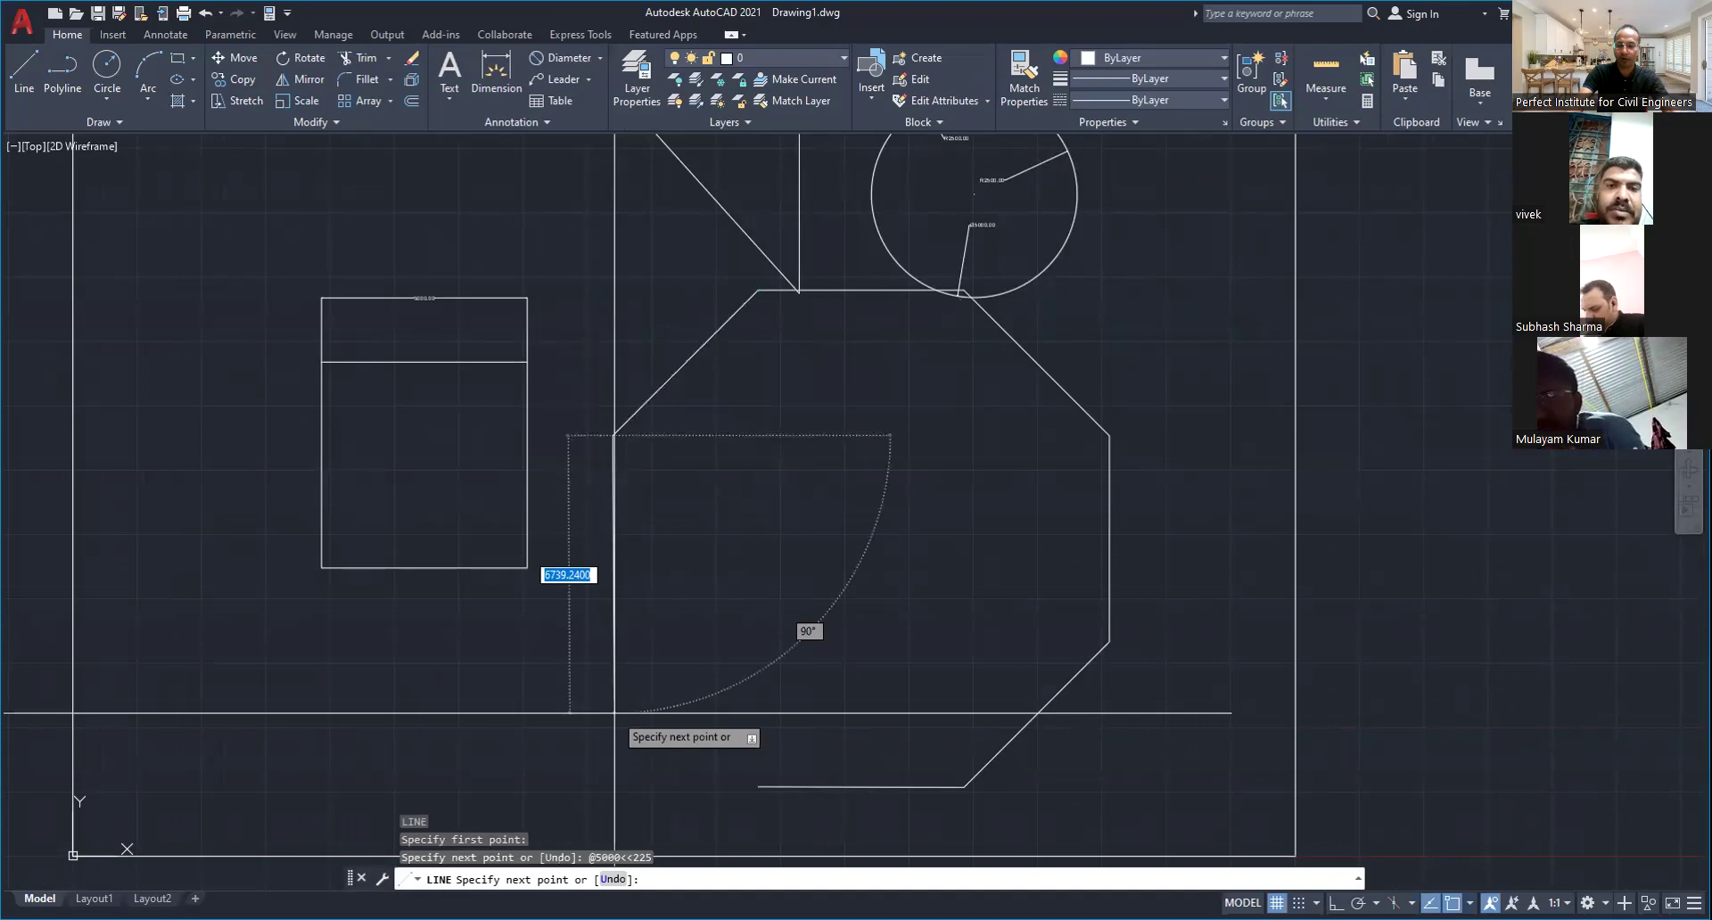
{"action": "type", "text": "@5000"}
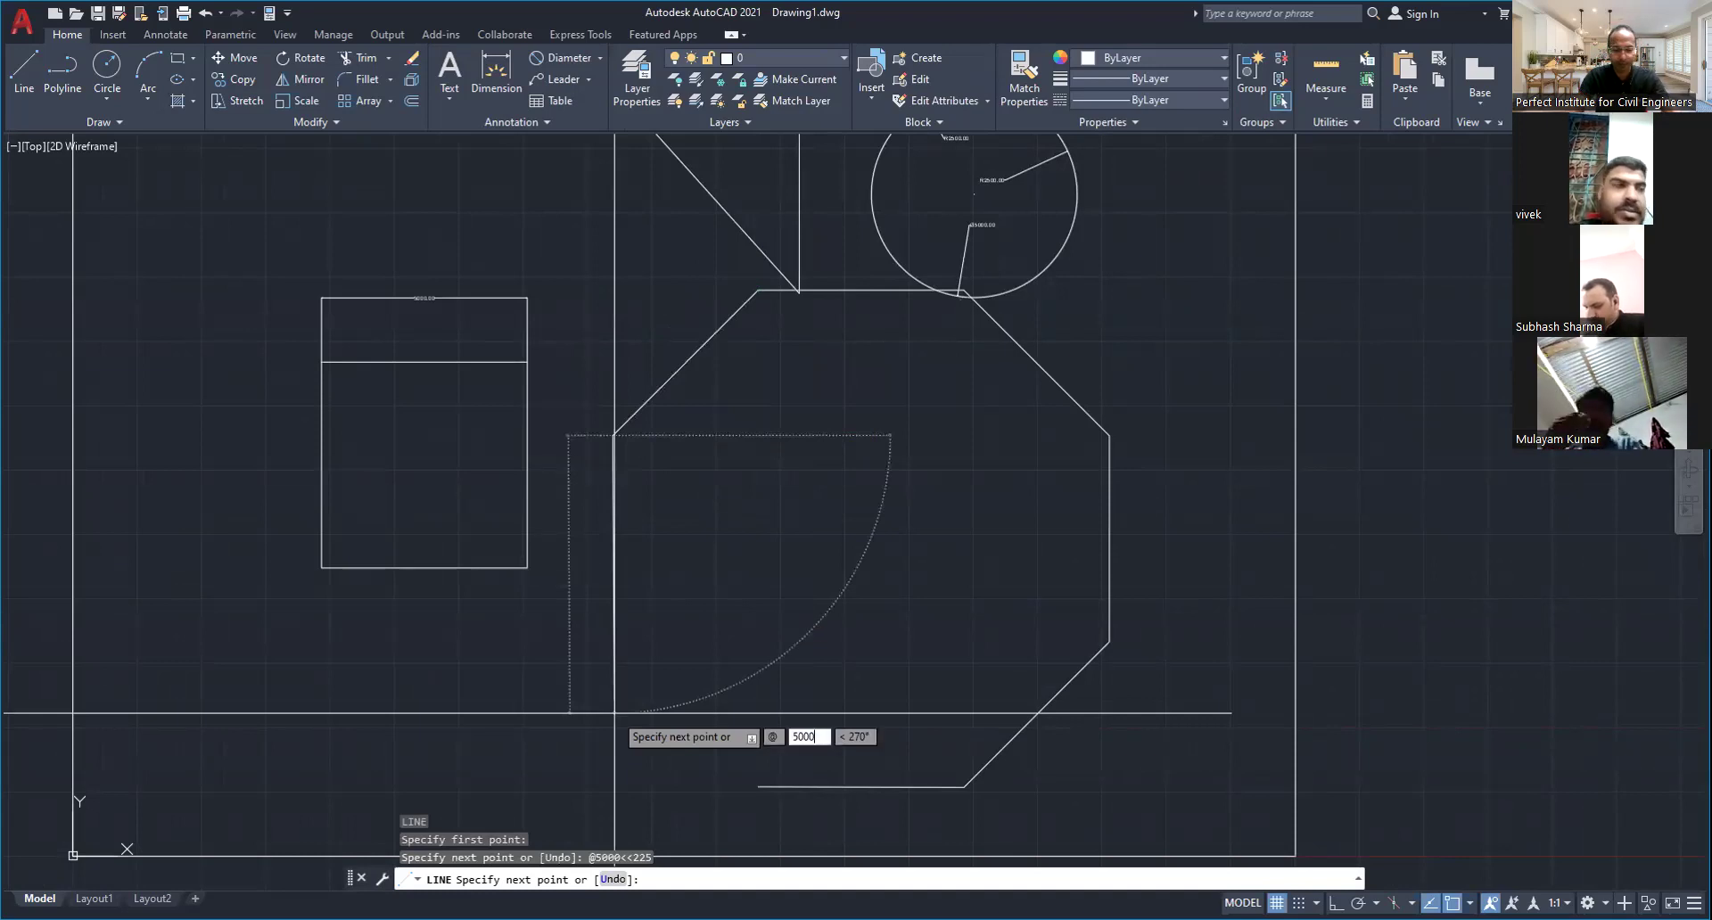
{"action": "type", "text": "<"}
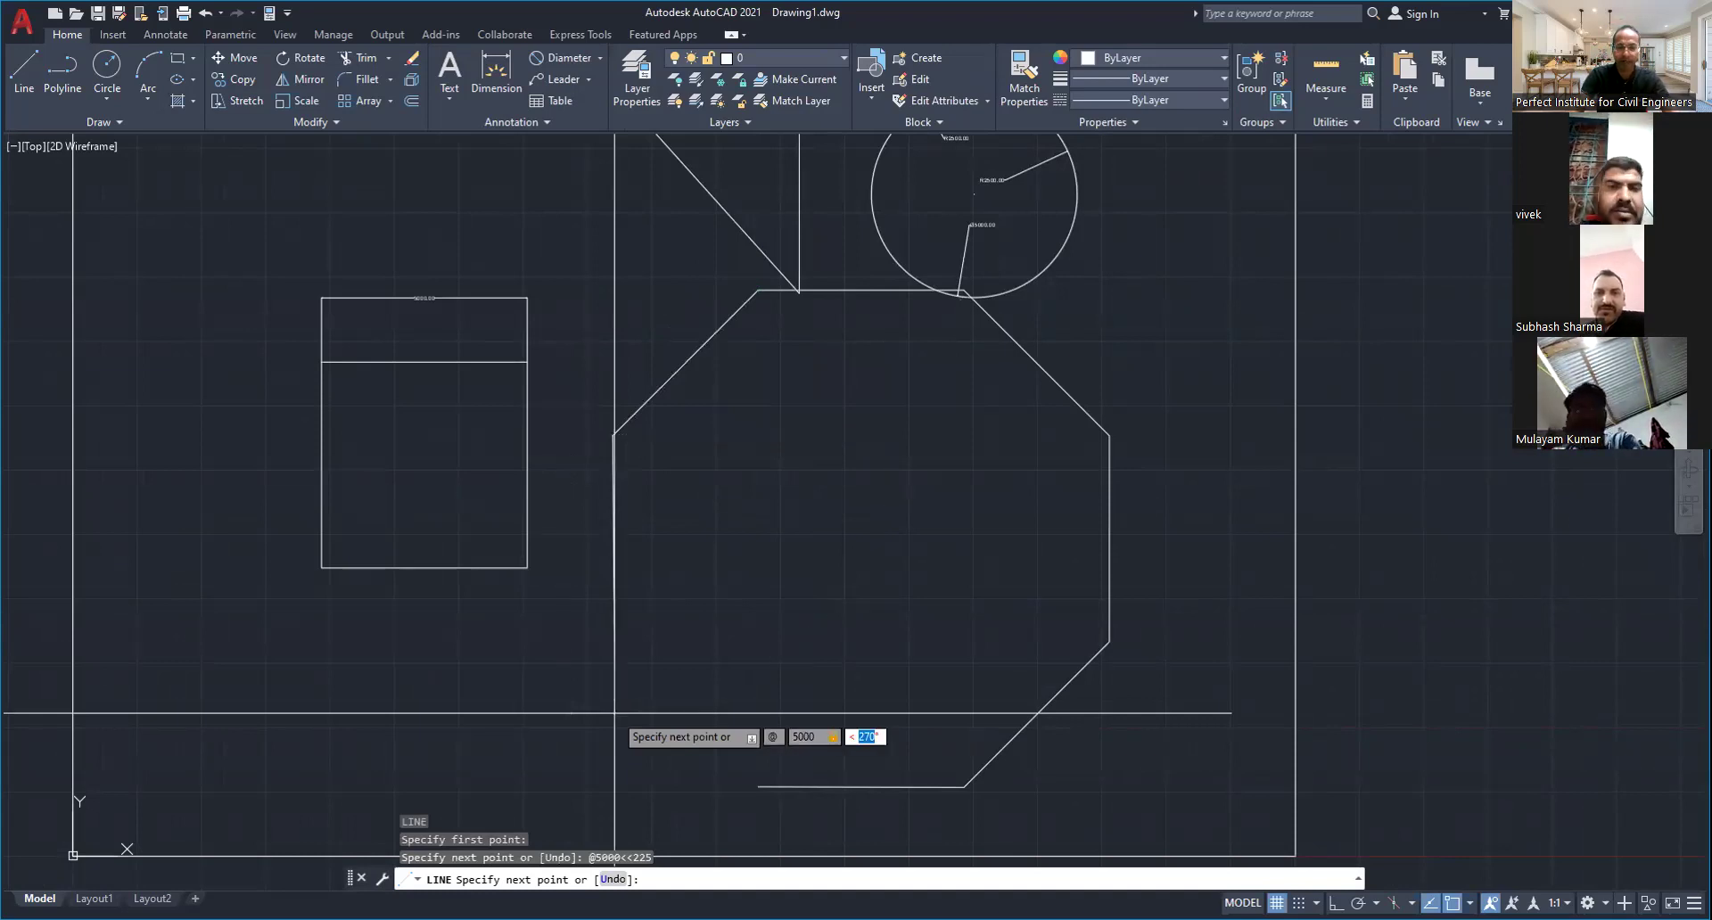
{"action": "key", "text": "Return"}
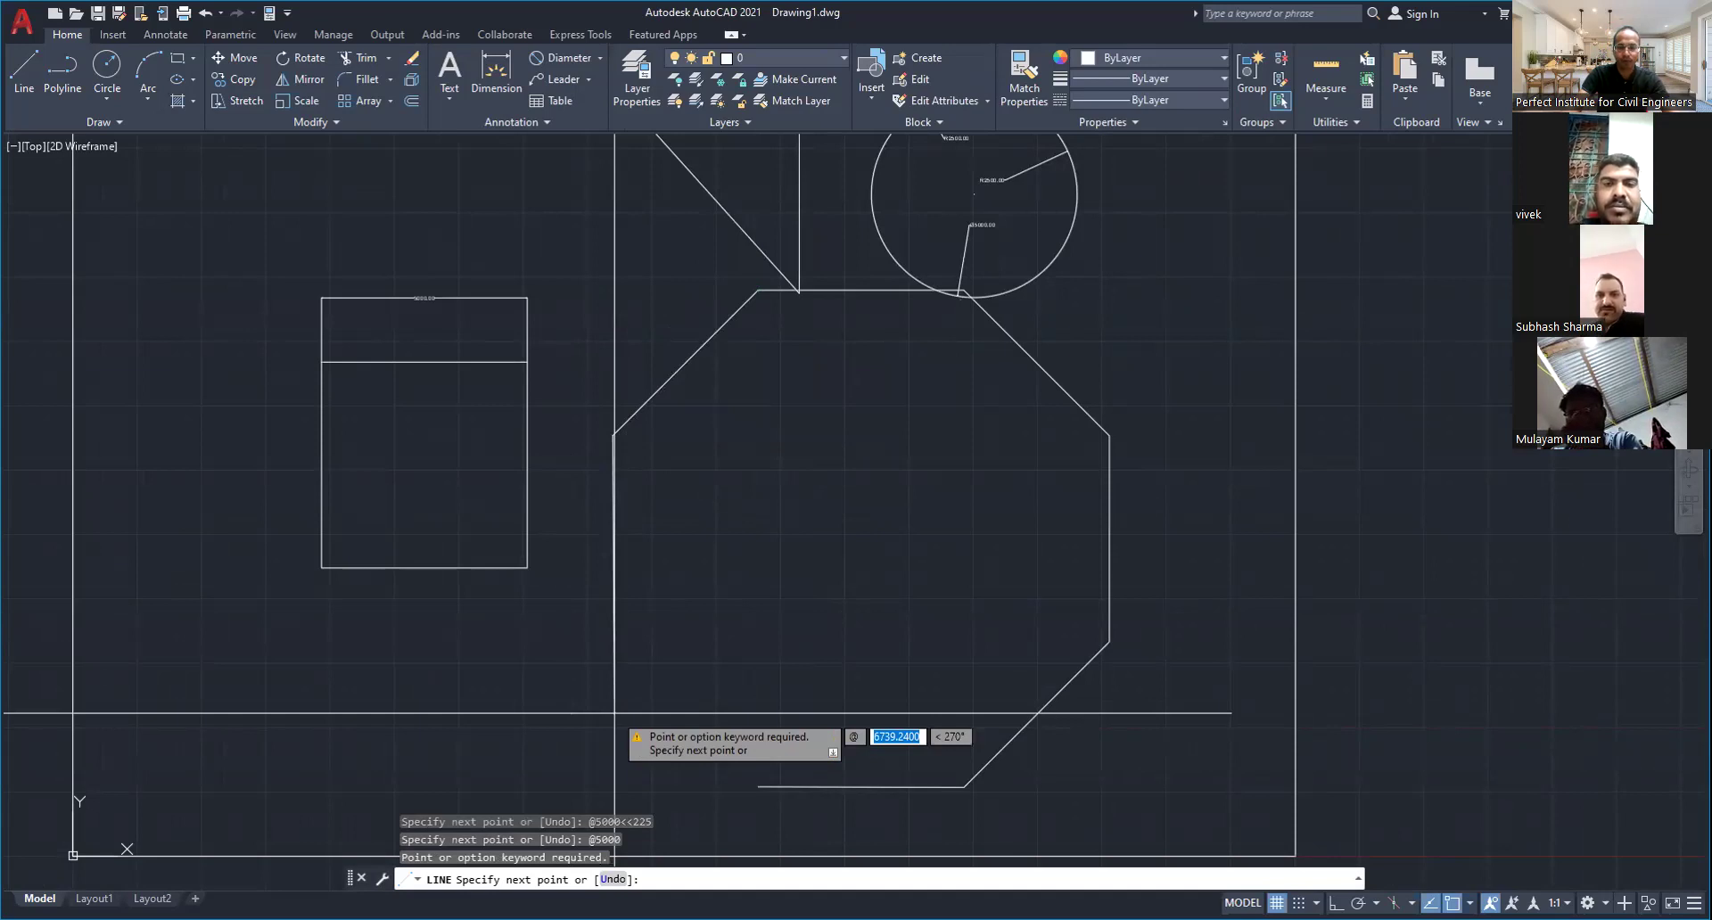
Continue the line straight down from the slanted segment's end with a 5000 segment at 270 degrees
{"action": "type", "text": "5000"}
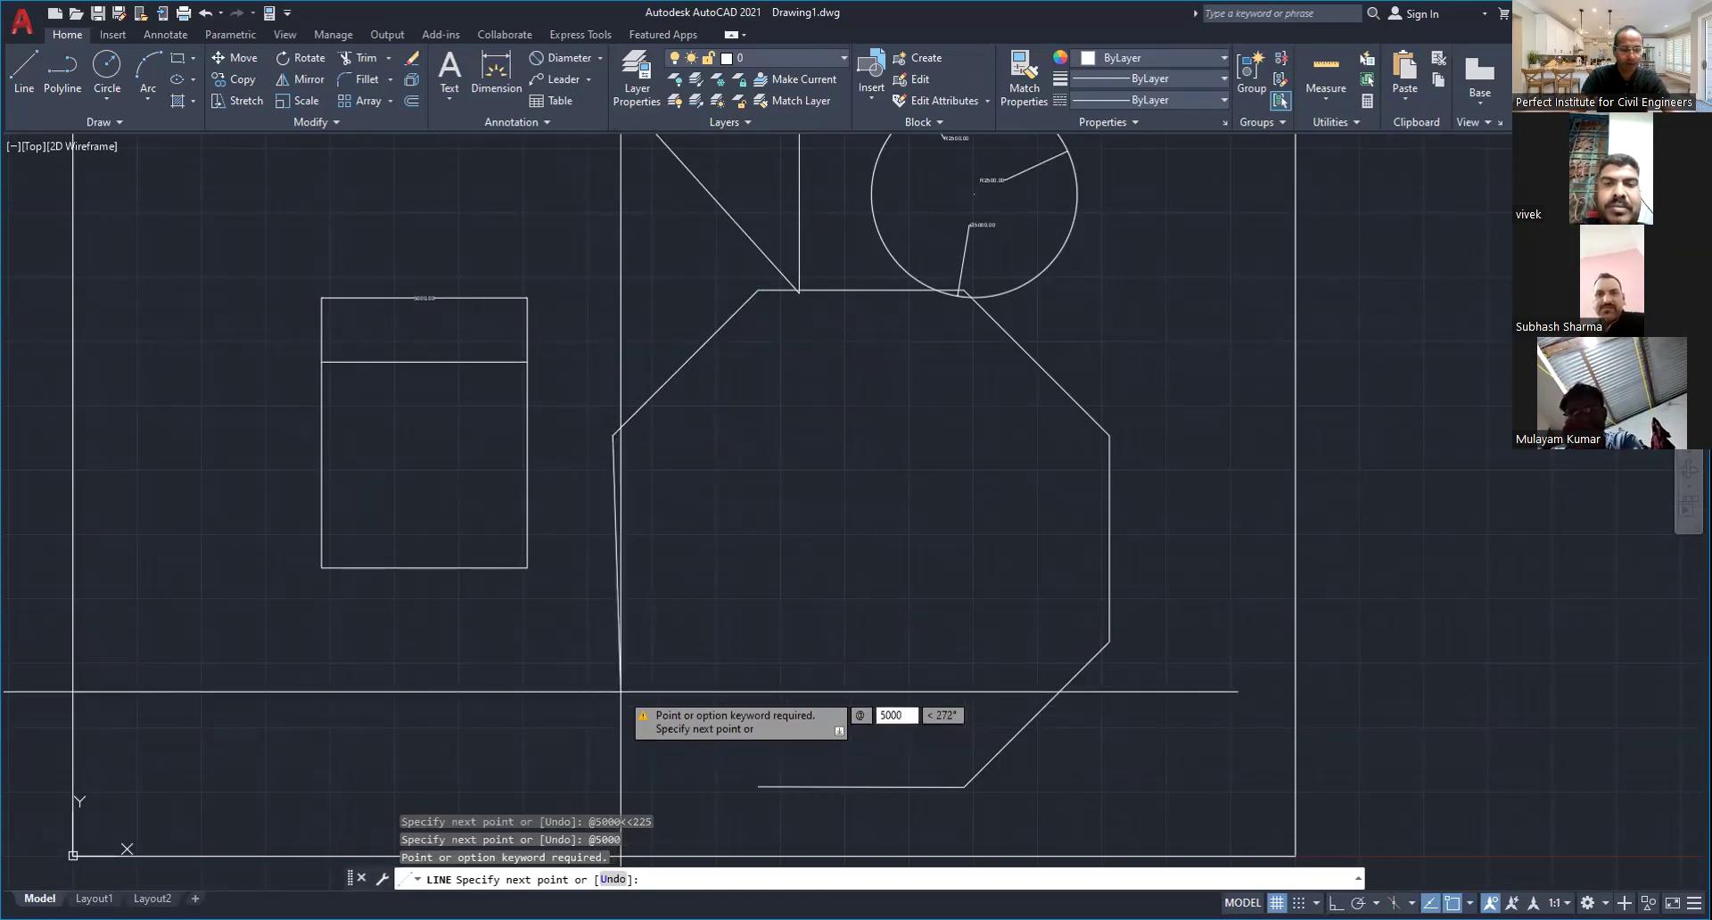
{"action": "key", "text": "Tab"}
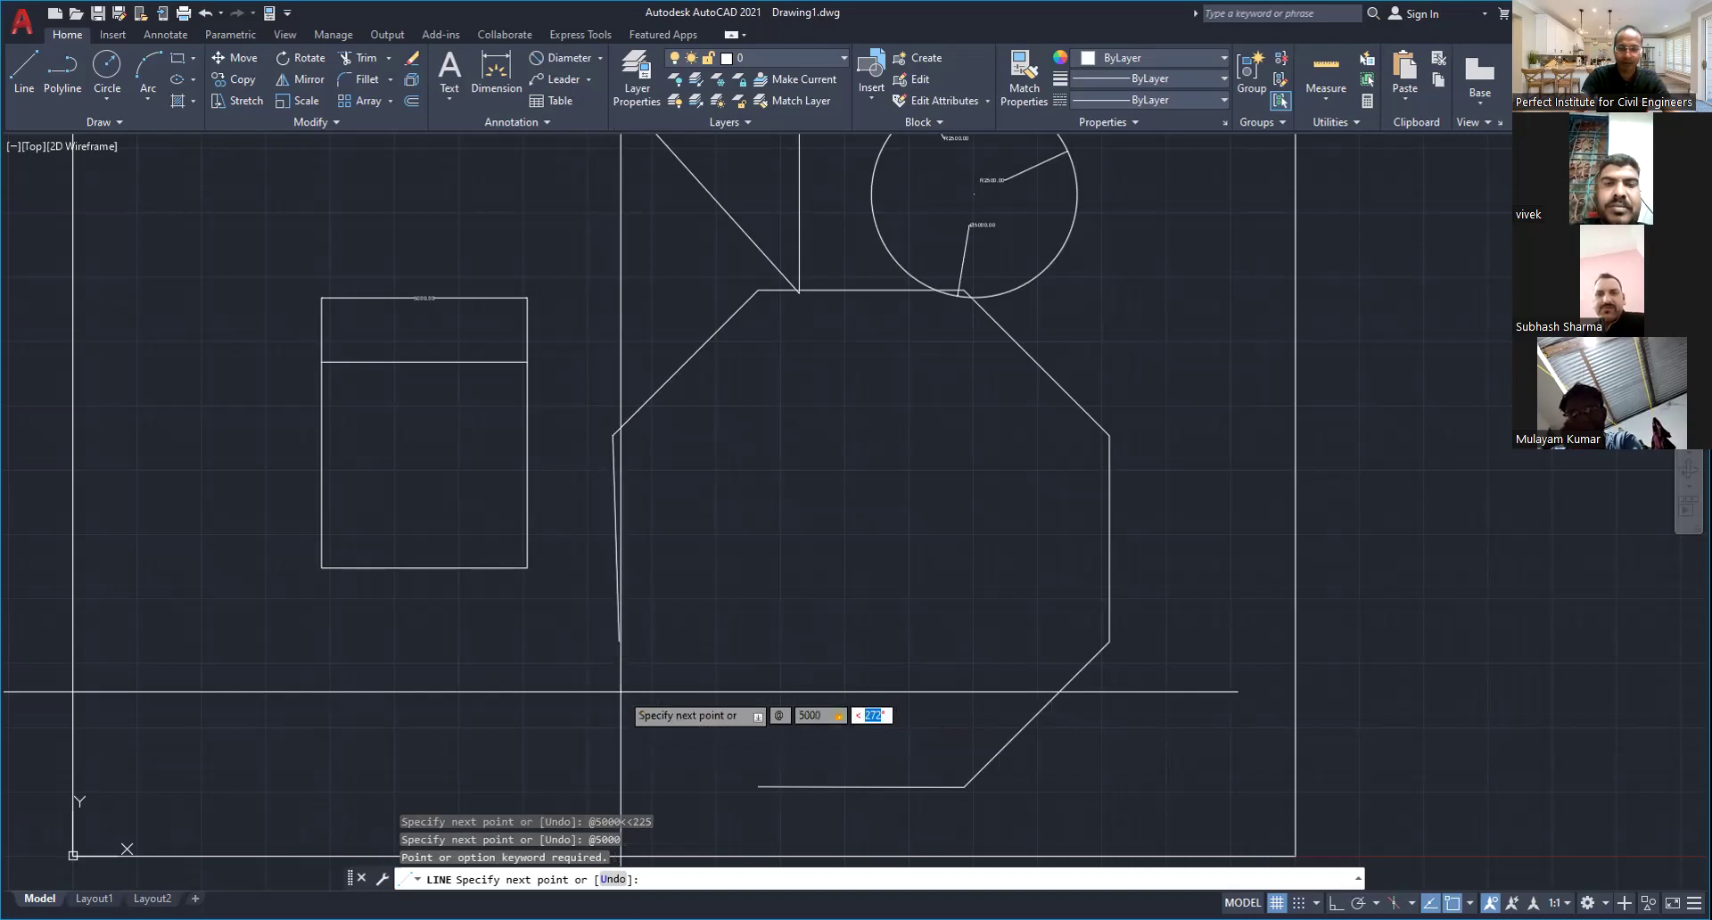
{"action": "key", "text": "BackSpace"}
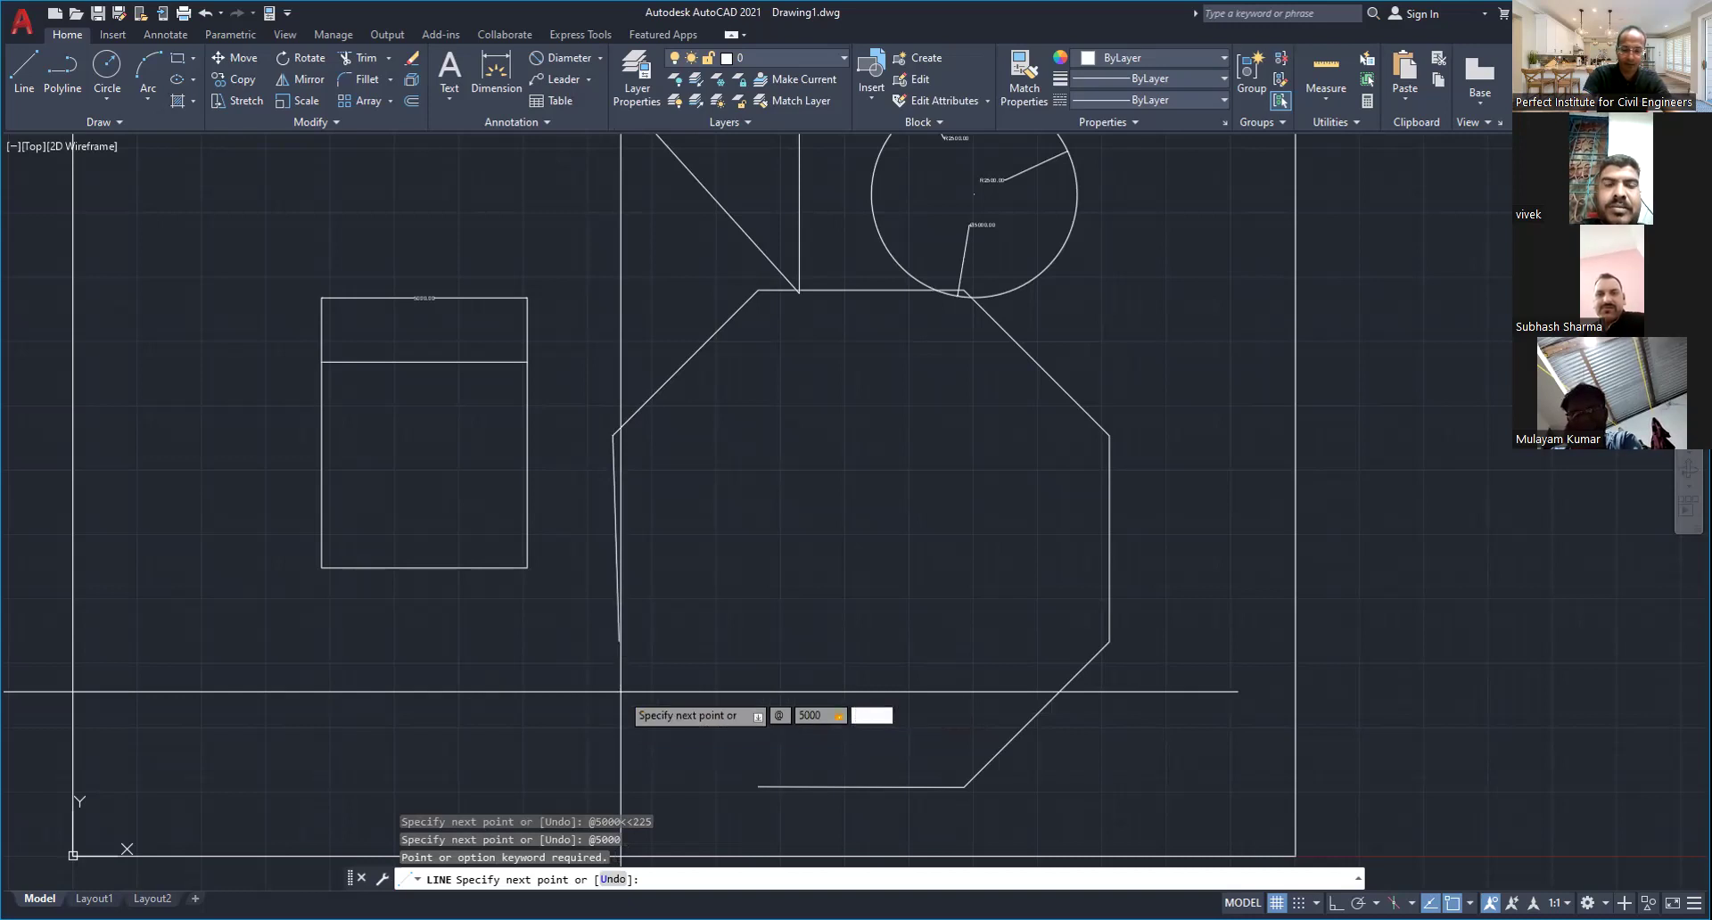
{"action": "type", "text": "<270"}
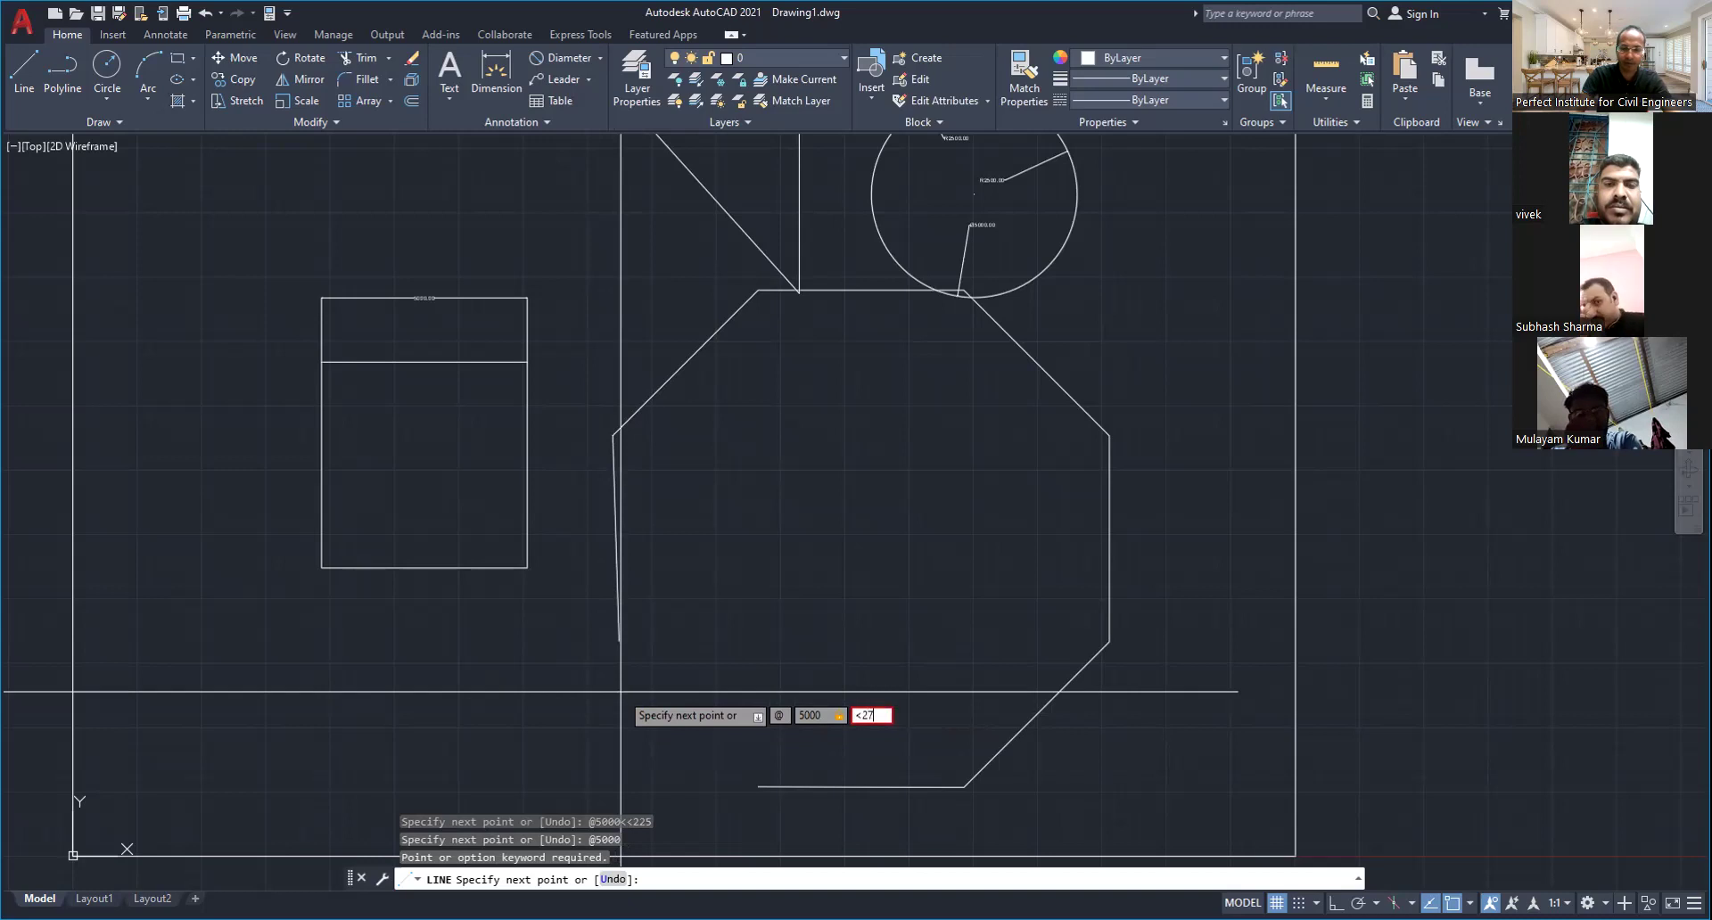
{"action": "key", "text": "Return"}
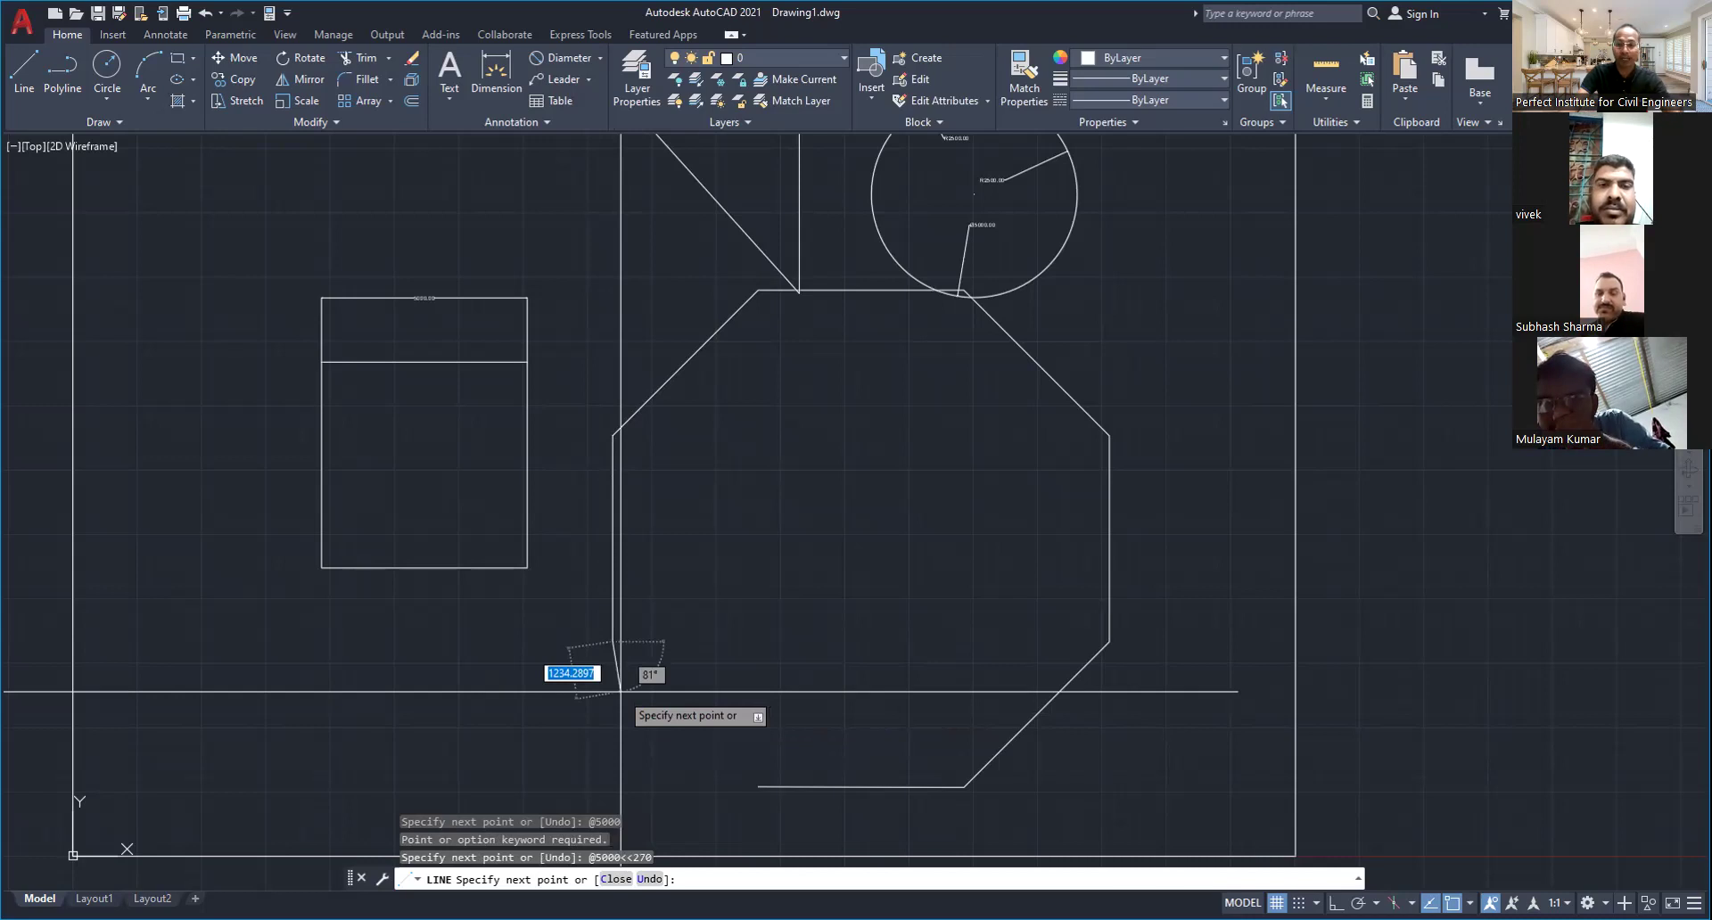
Try to add a 5000 segment slanting down from the lower end of the shape's left vertical side
{"action": "scroll", "coordinate": [620, 692], "scroll_direction": "up", "scroll_amount": 2}
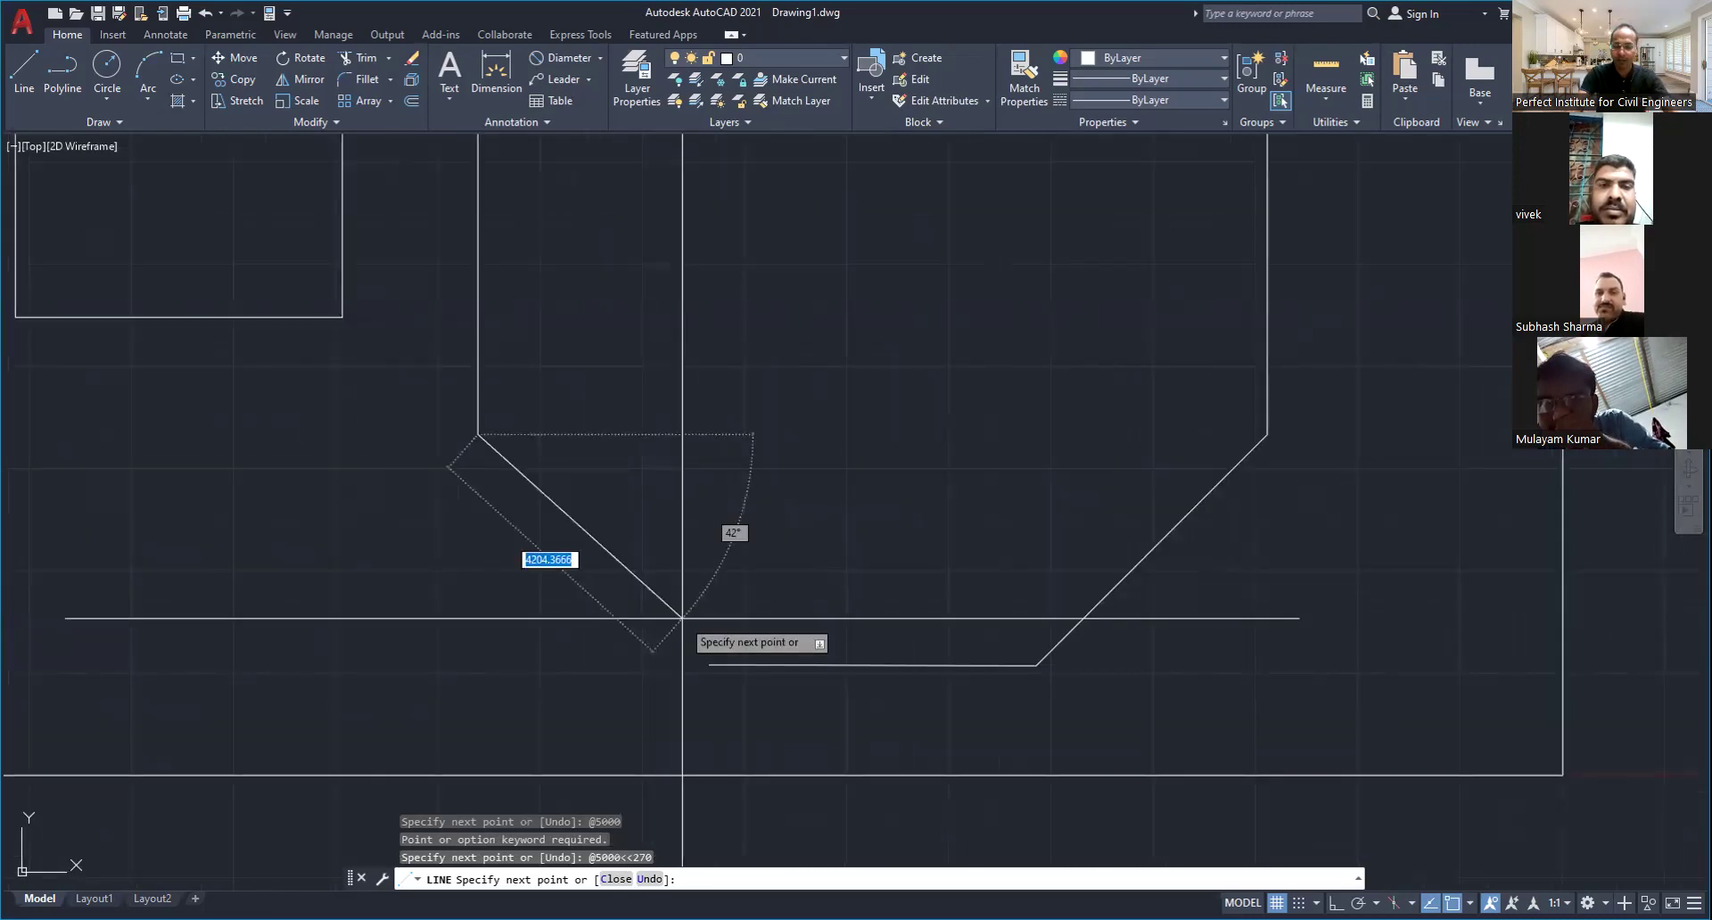
{"action": "type", "text": "@"}
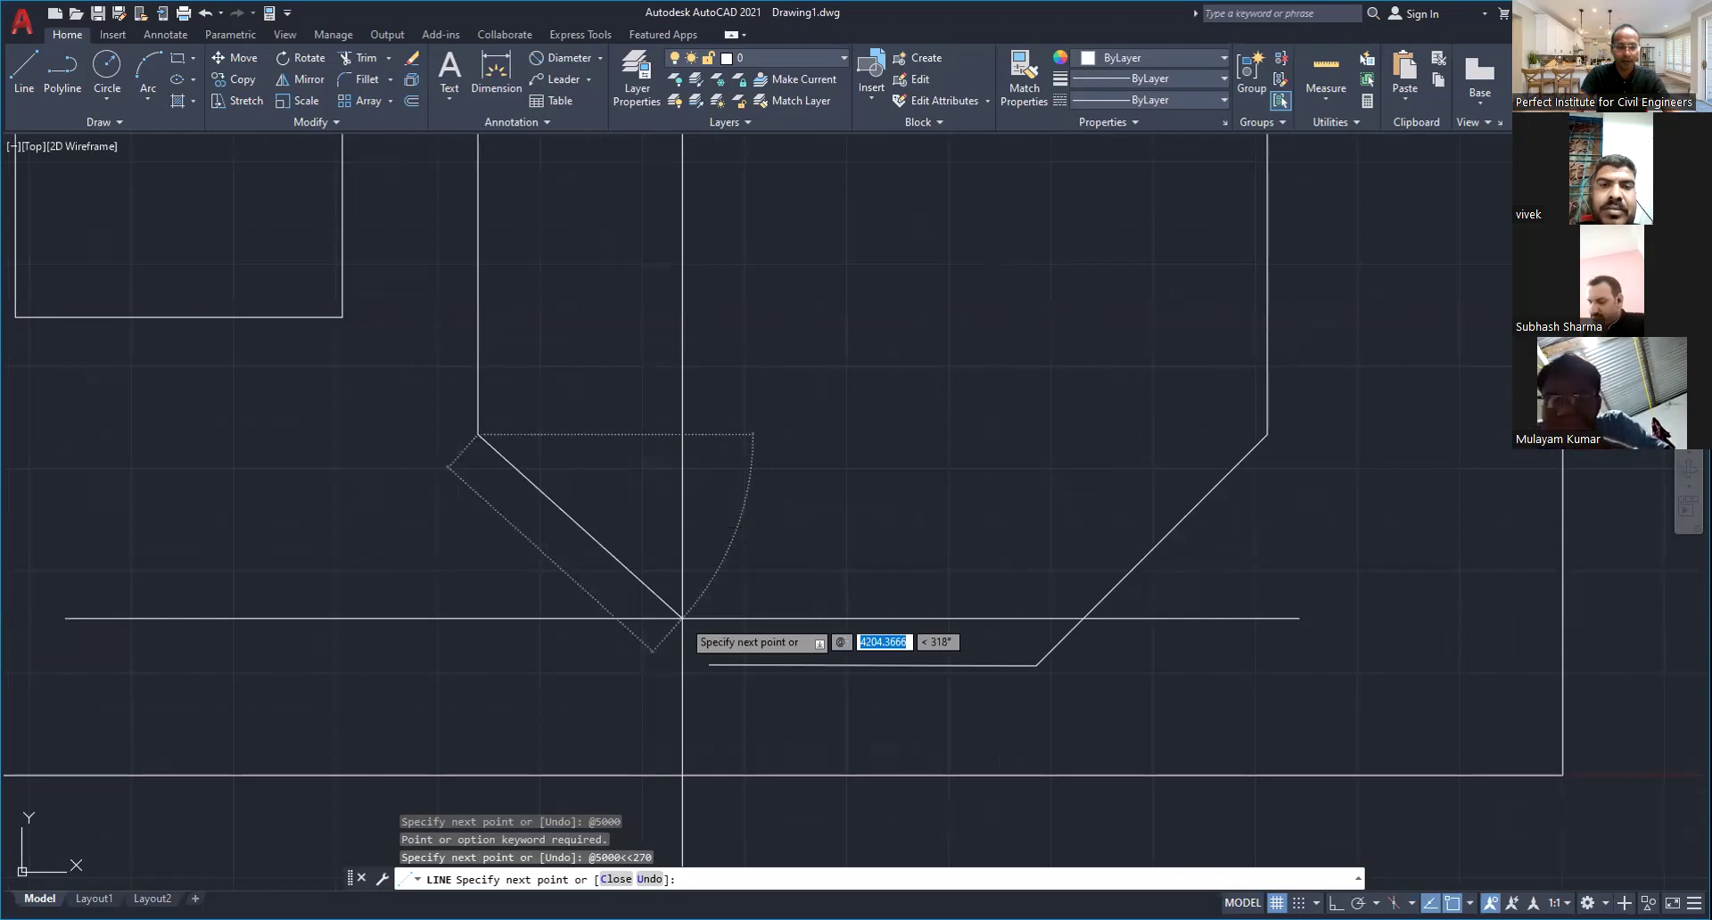
{"action": "type", "text": "5000"}
{"action": "key", "text": "Tab"}
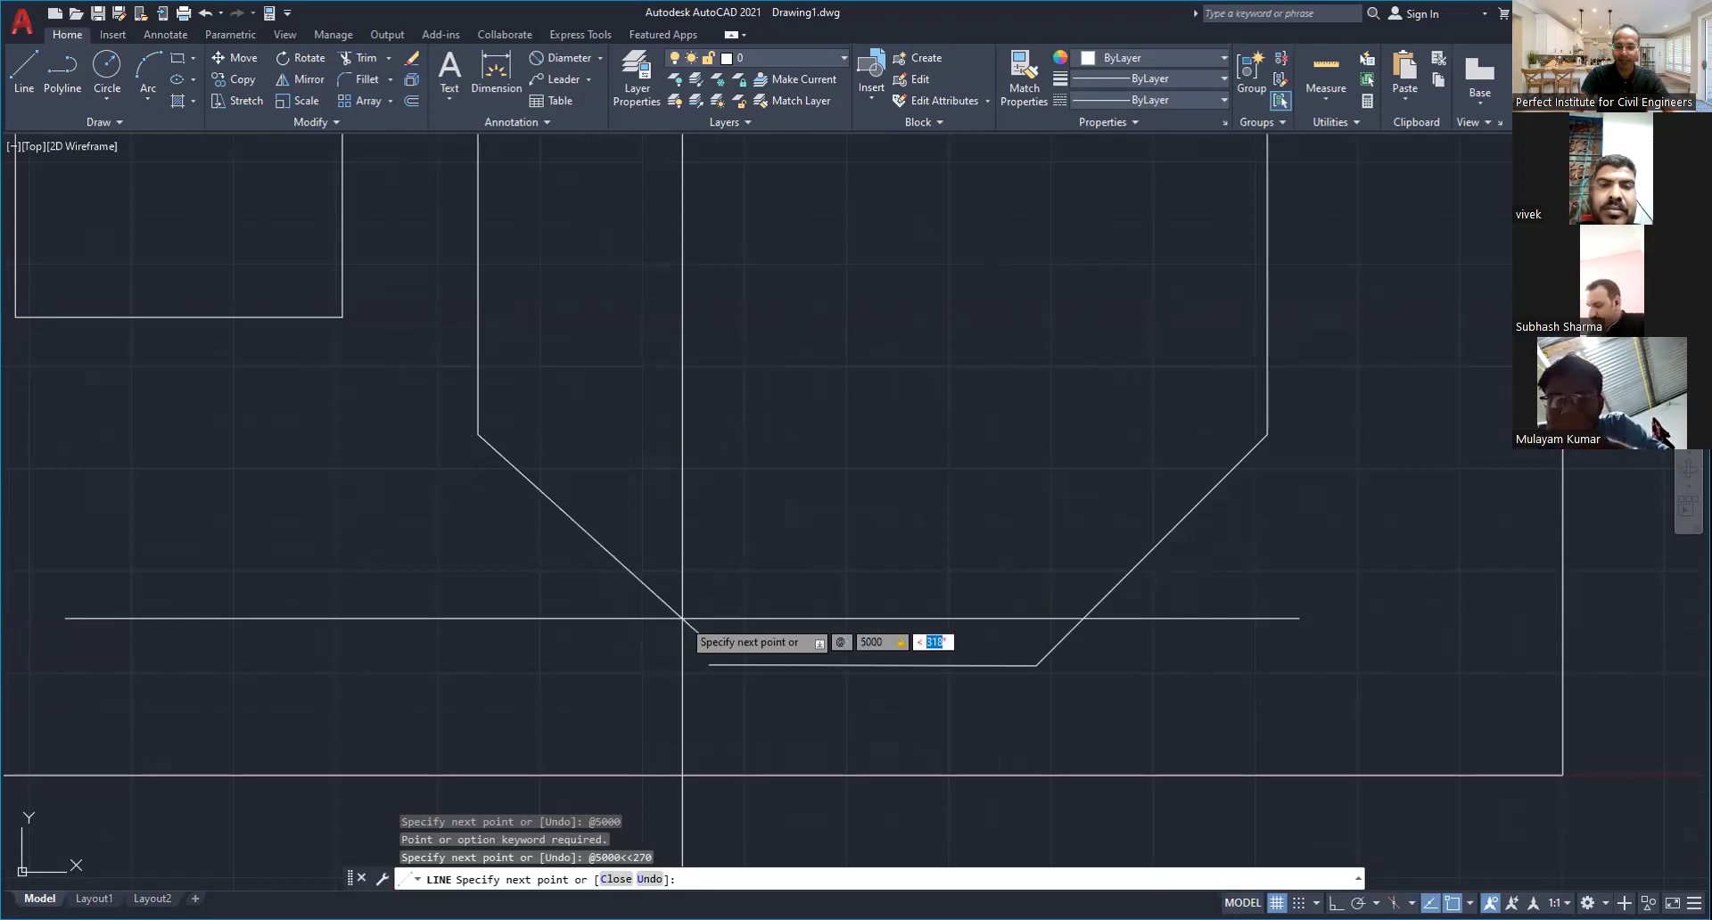
{"action": "key", "text": "Return"}
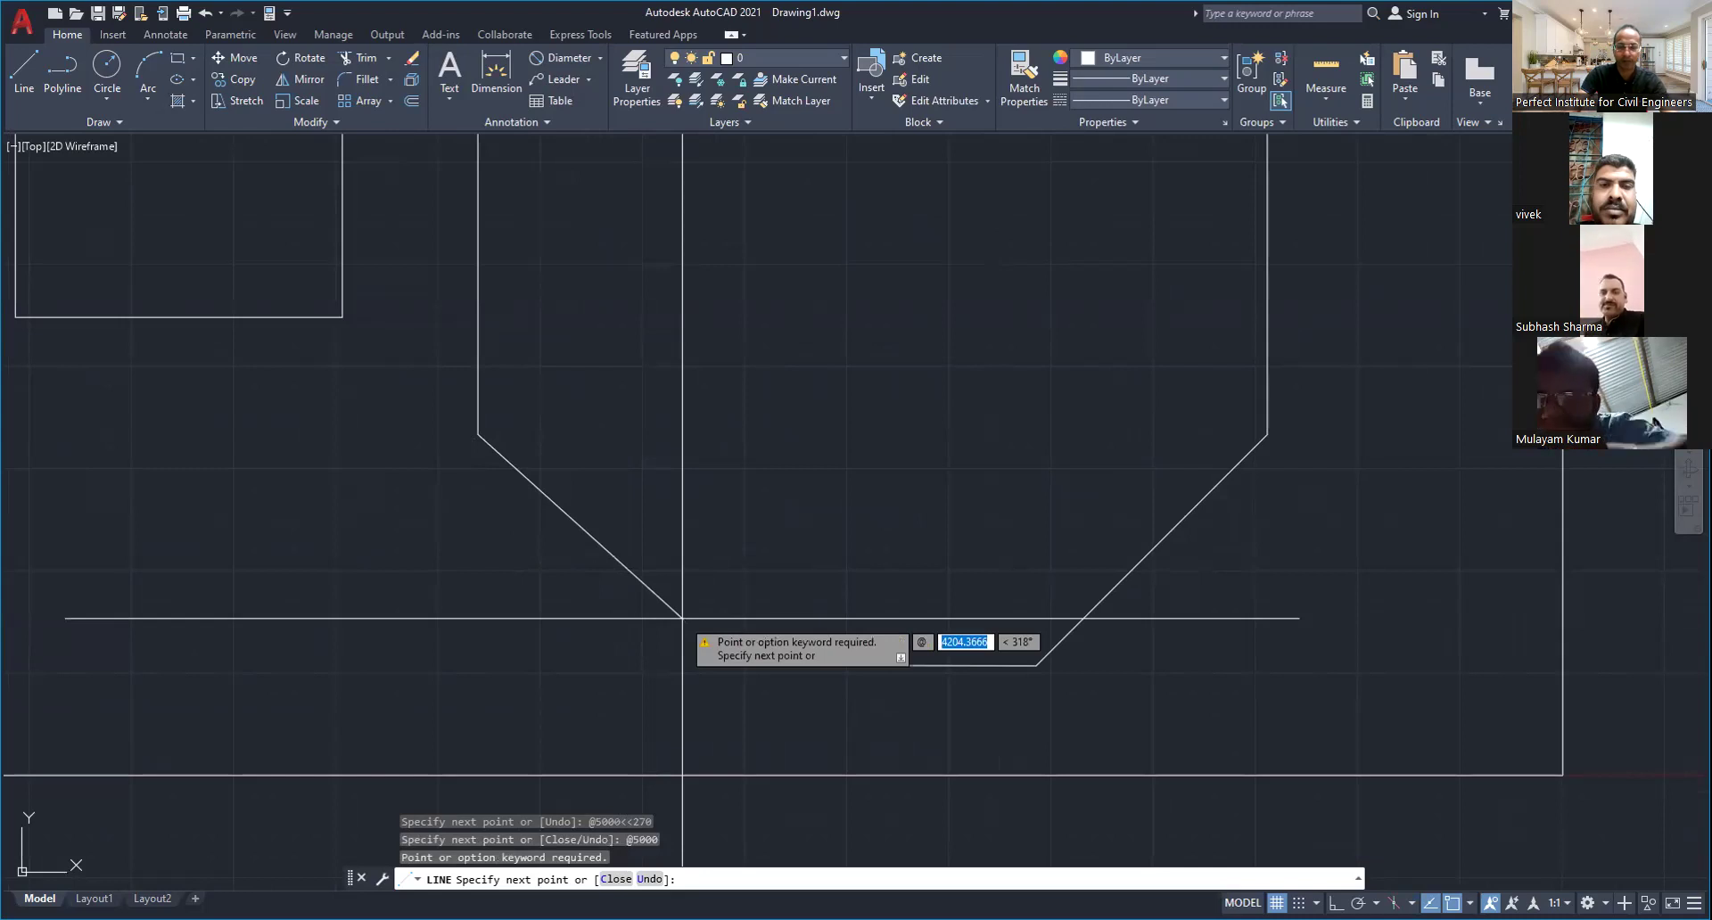
Close the octagon with a 5000 segment at 315 degrees from its left side to the lower edge, and end the line
{"action": "type", "text": "5000"}
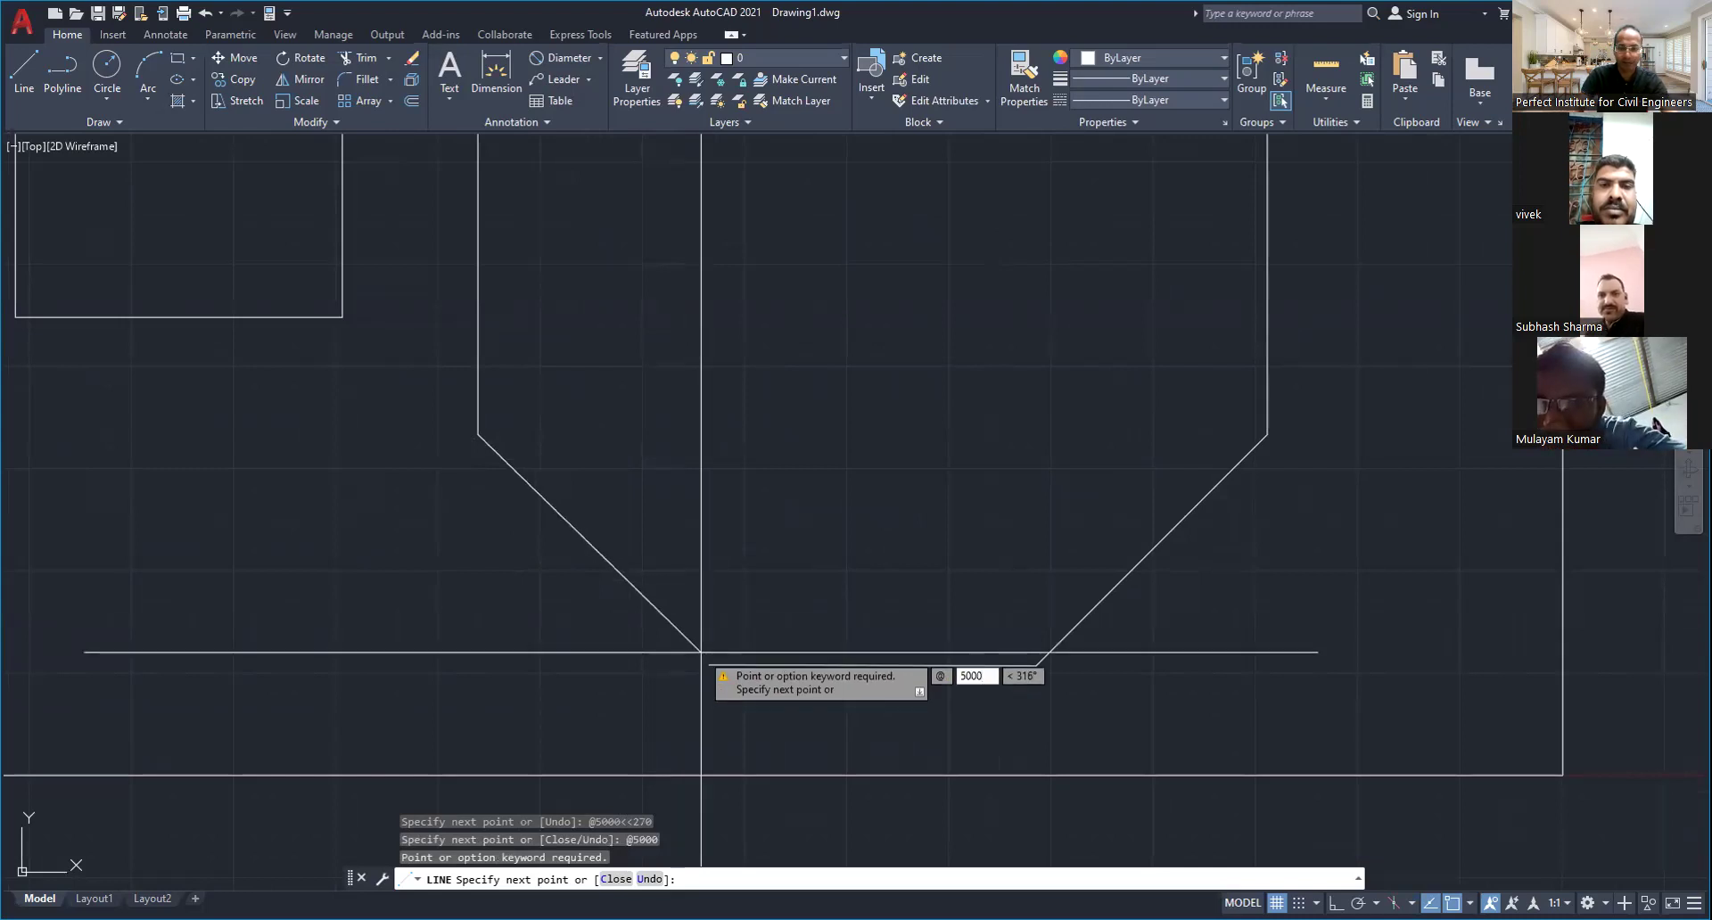
{"action": "key", "text": "Tab"}
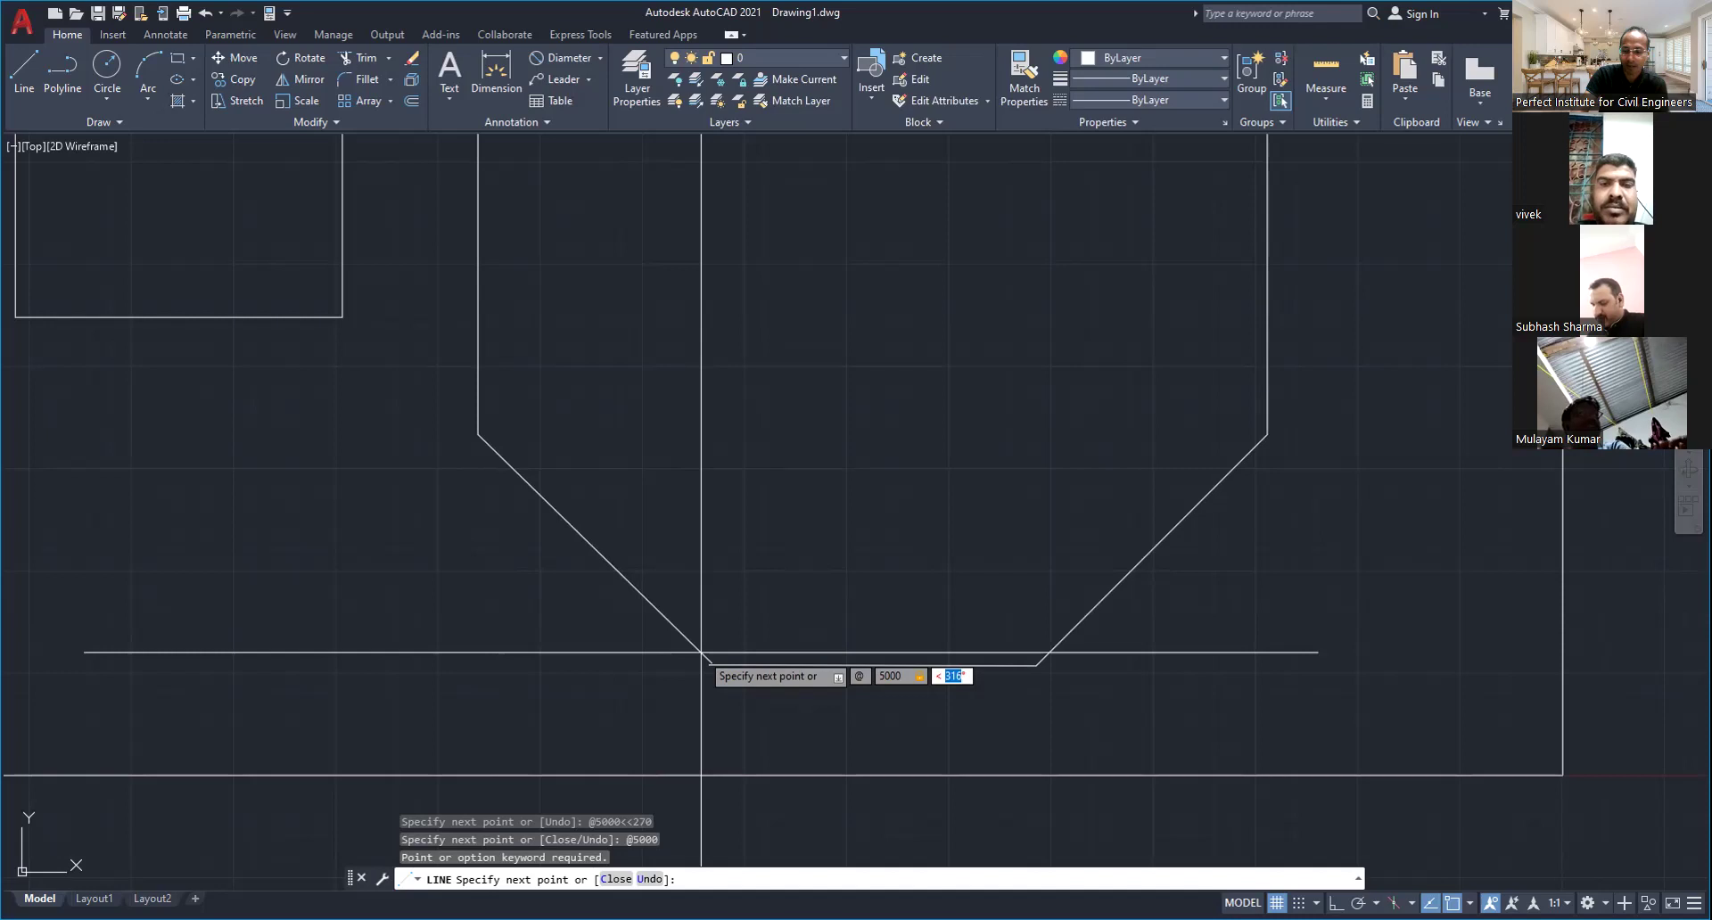
{"action": "type", "text": "315"}
{"action": "key", "text": "BackSpace"}
{"action": "key", "text": "BackSpace"}
{"action": "key", "text": "BackSpace"}
{"action": "type", "text": "<315"}
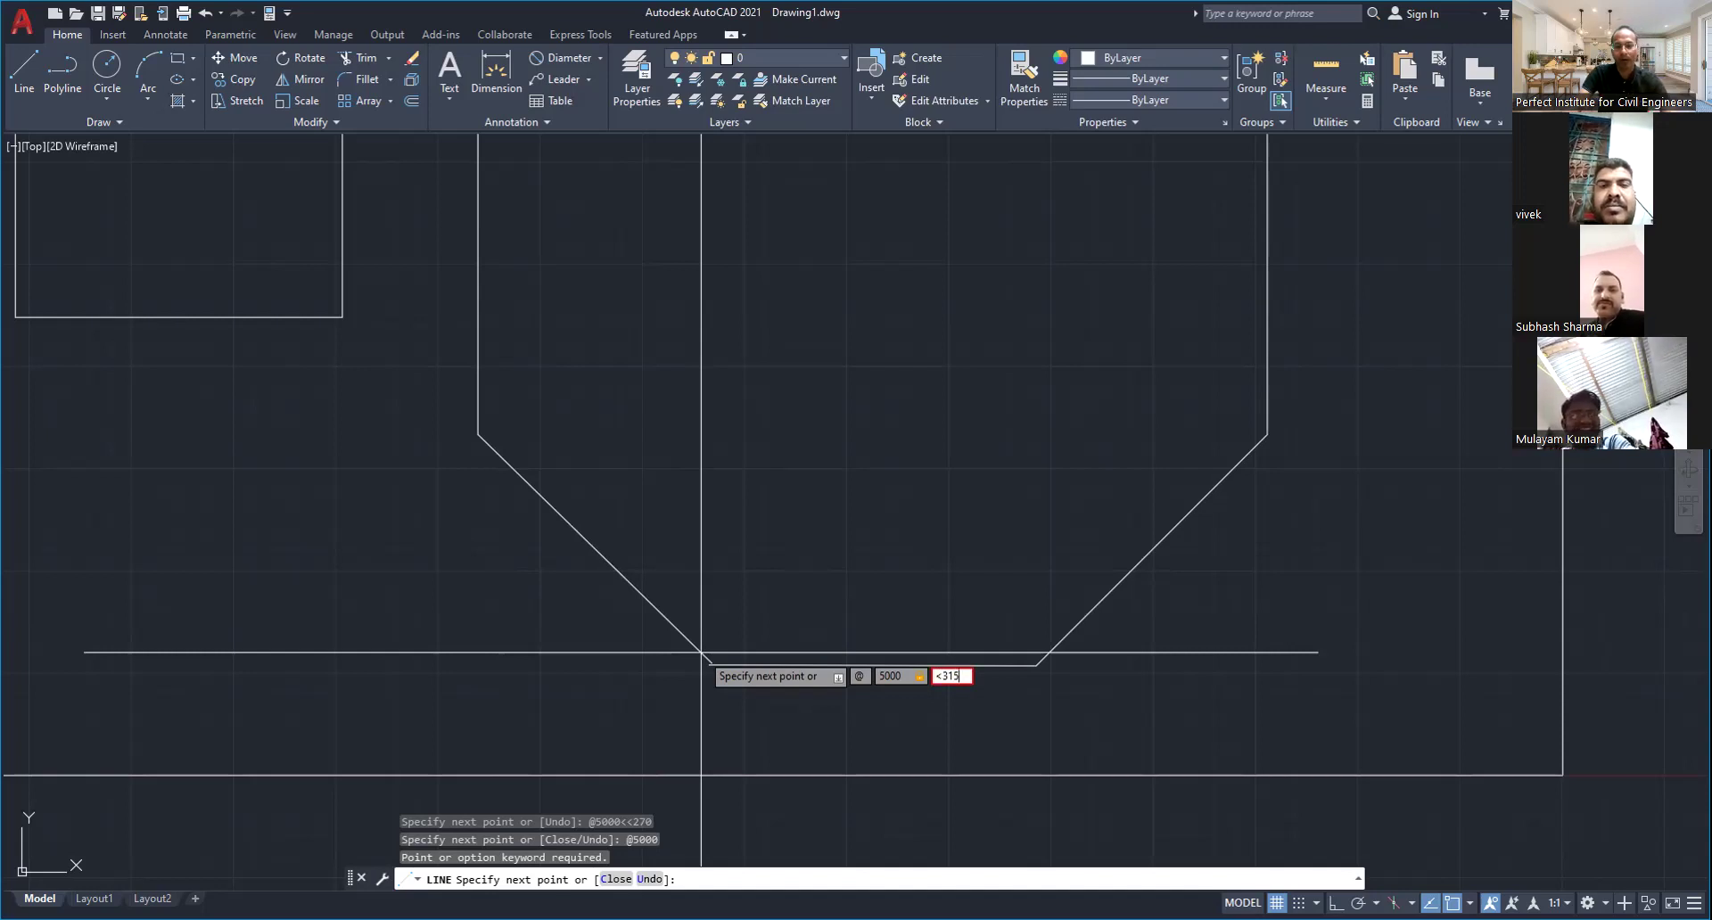
{"action": "key", "text": "Return"}
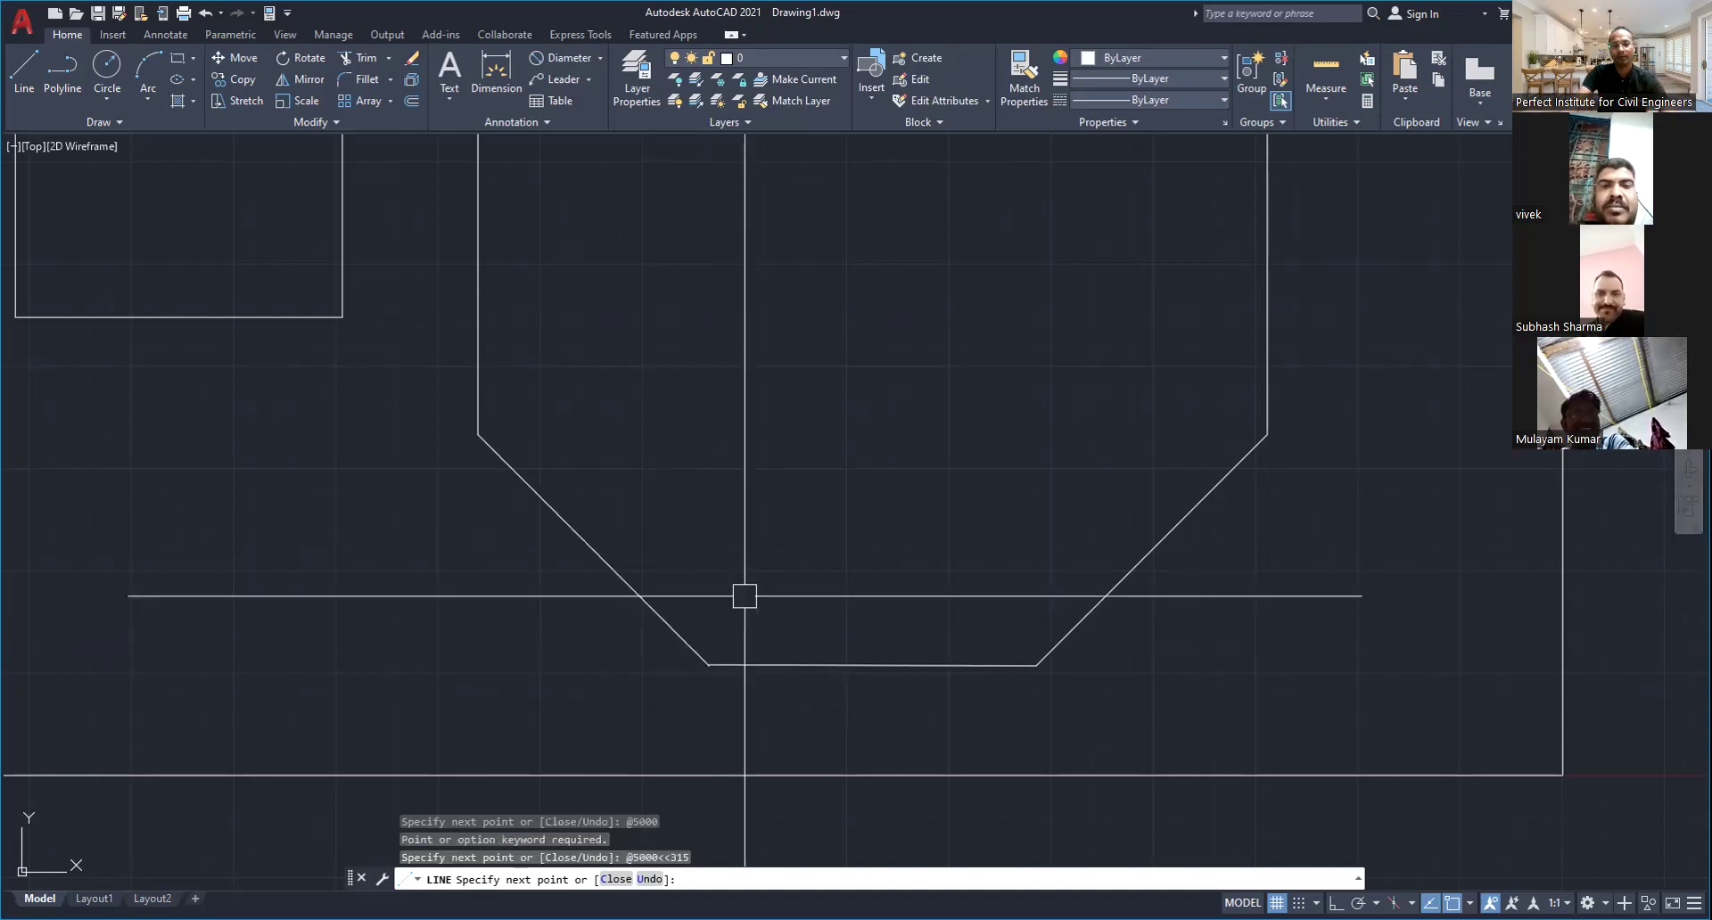
{"action": "key", "text": "Escape"}
{"action": "key", "text": "Escape"}
{"action": "scroll", "coordinate": [745, 596], "scroll_direction": "down", "scroll_amount": 5}
{"action": "scroll", "coordinate": [766, 514], "scroll_direction": "up", "scroll_amount": 2}
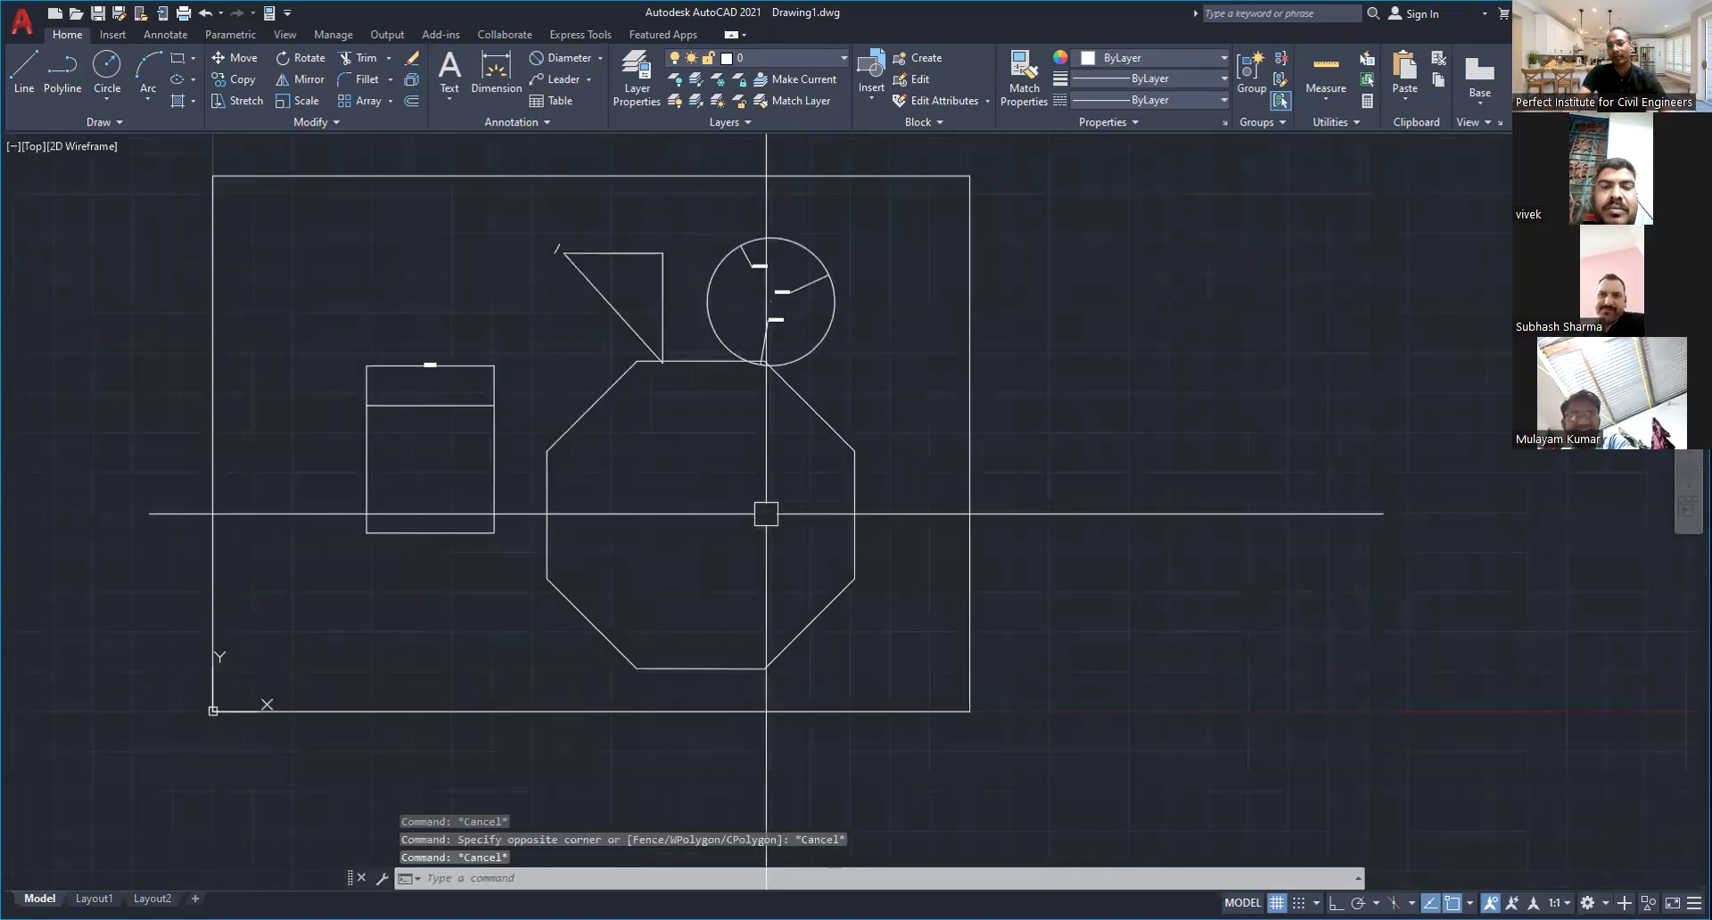
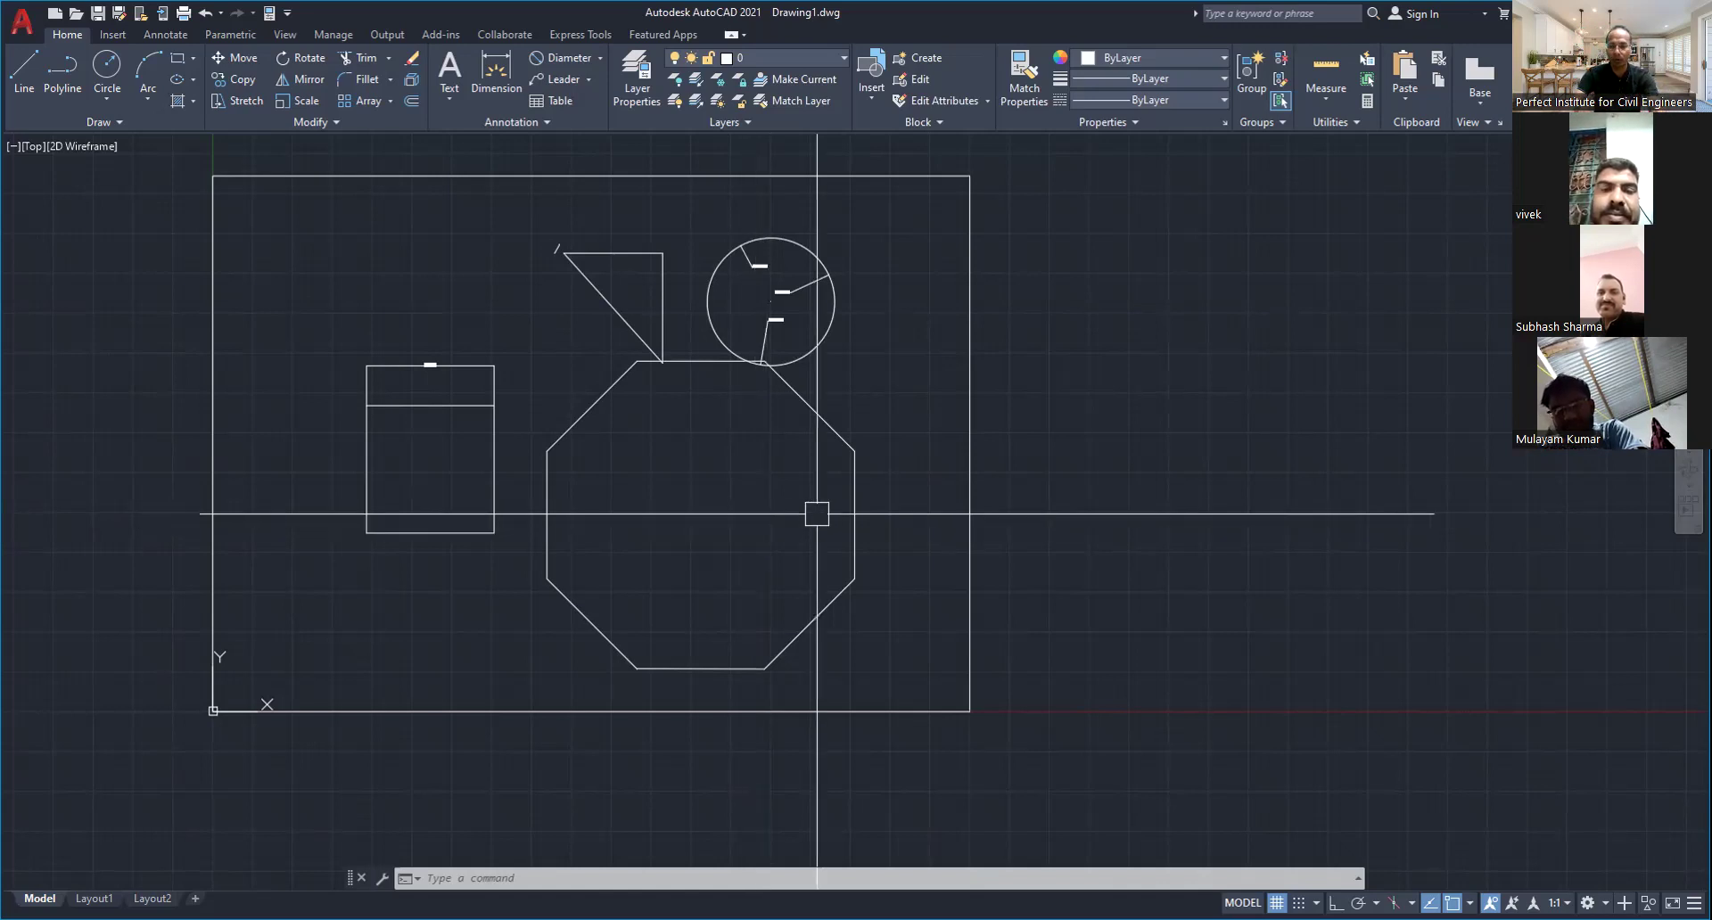
{"action": "middle_click_drag", "start_coordinate": [765, 547], "coordinate": [769, 638]}
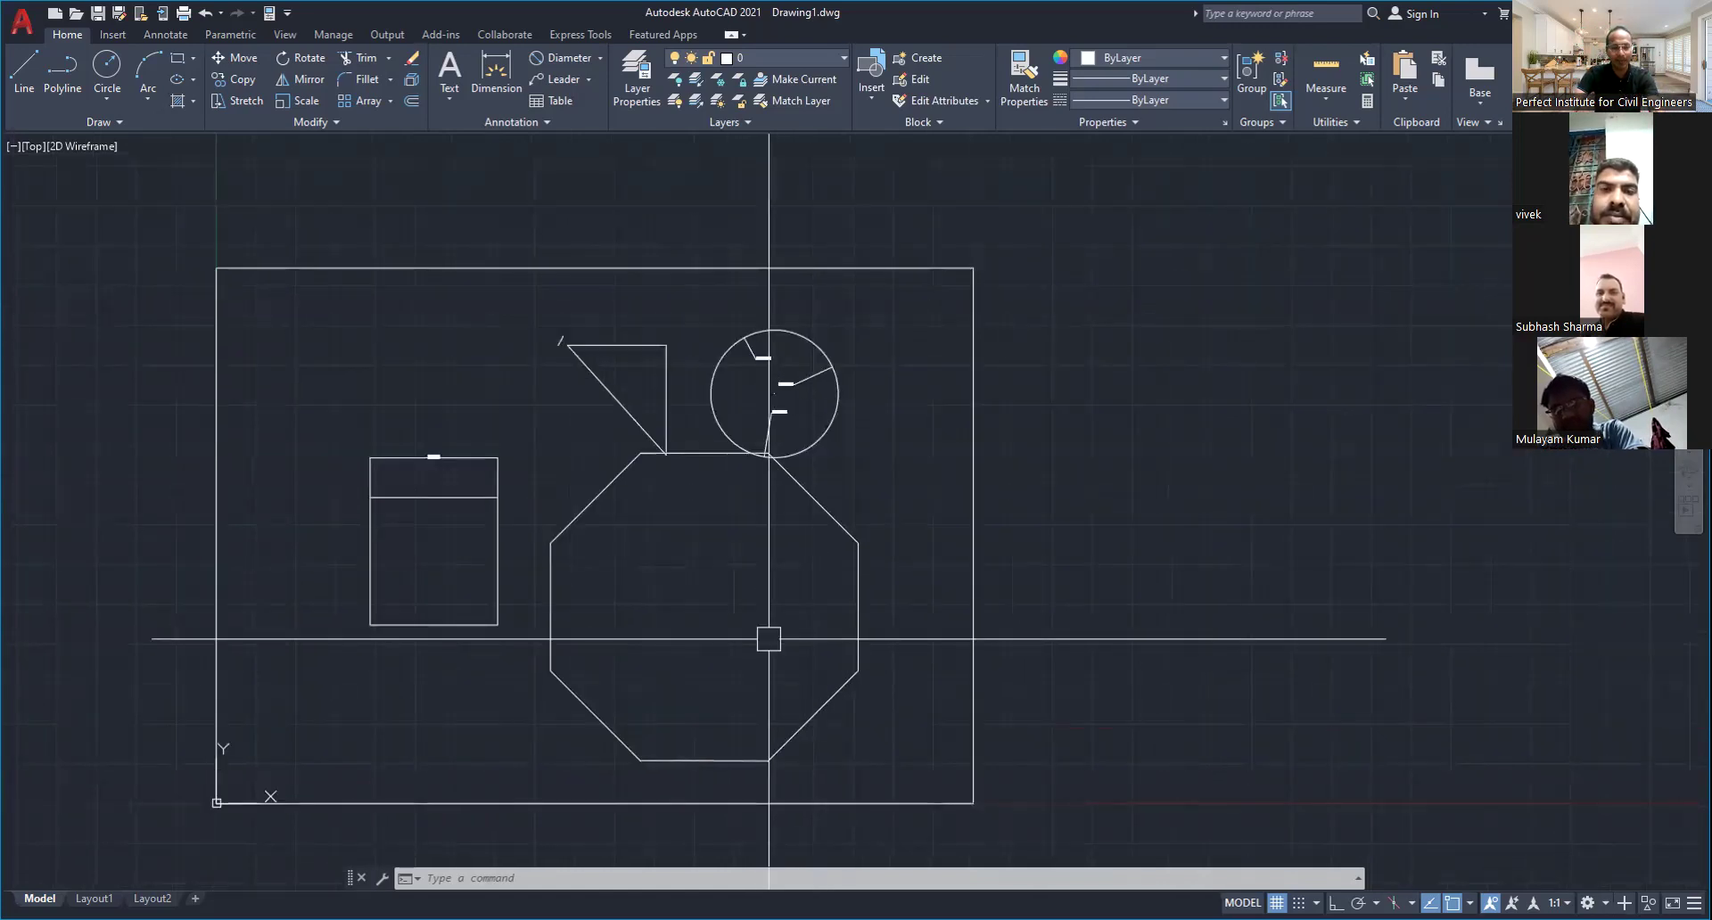
{"action": "key", "text": "Escape"}
{"action": "key", "text": "Escape"}
{"action": "key", "text": "Escape"}
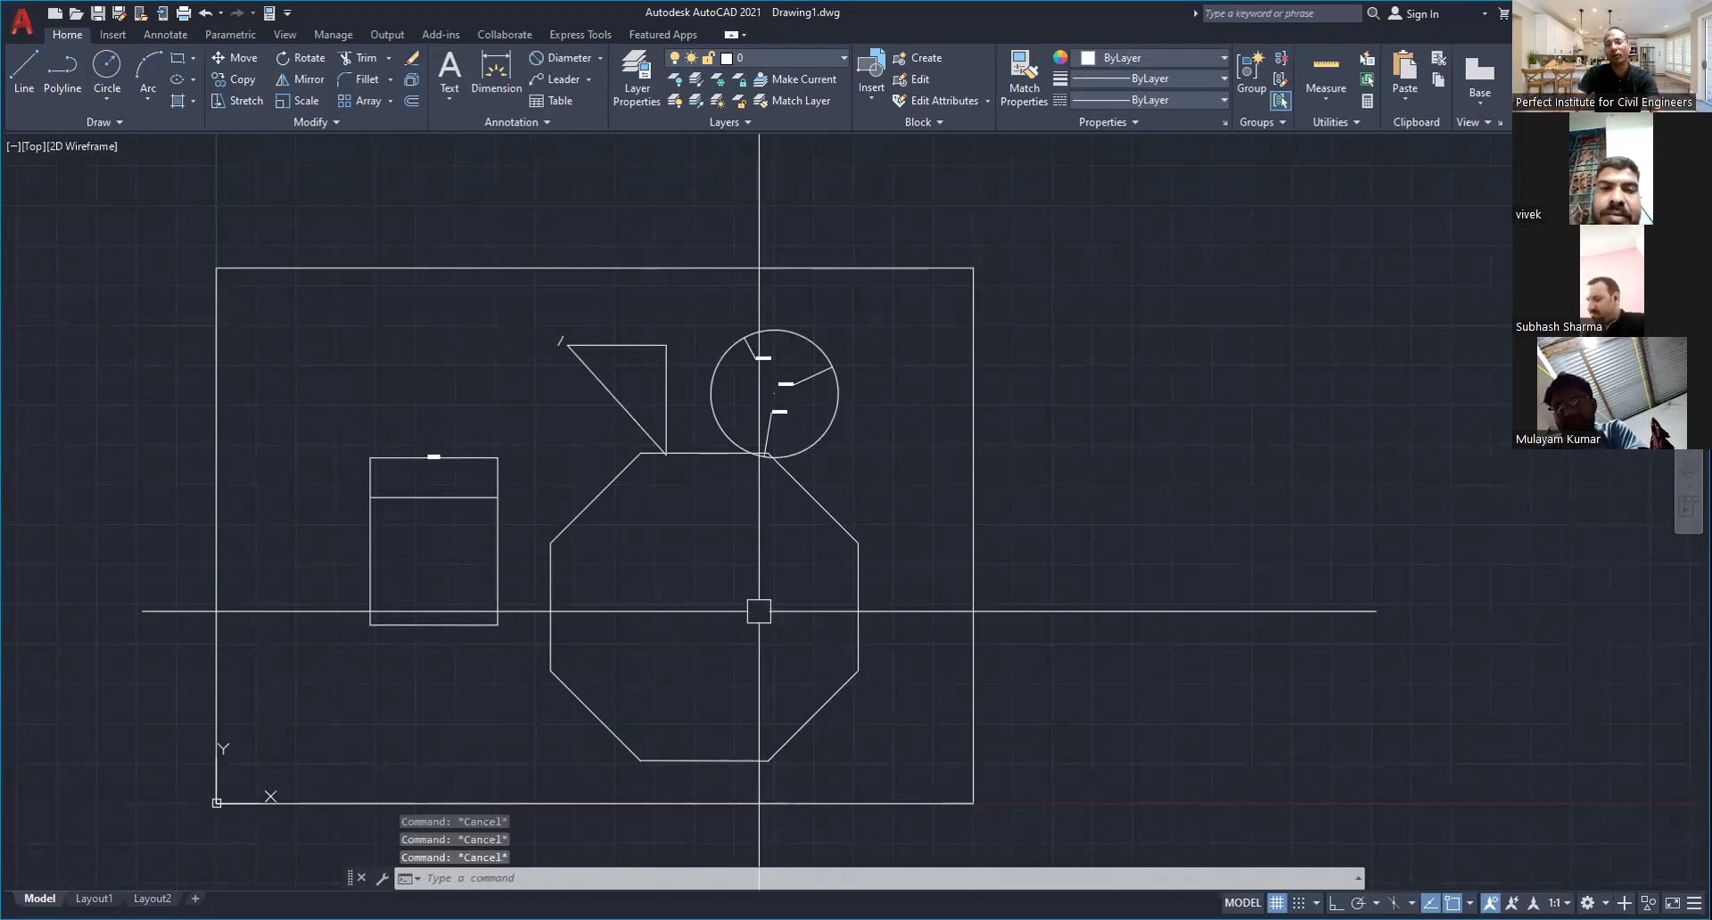
{"action": "key", "text": "Escape"}
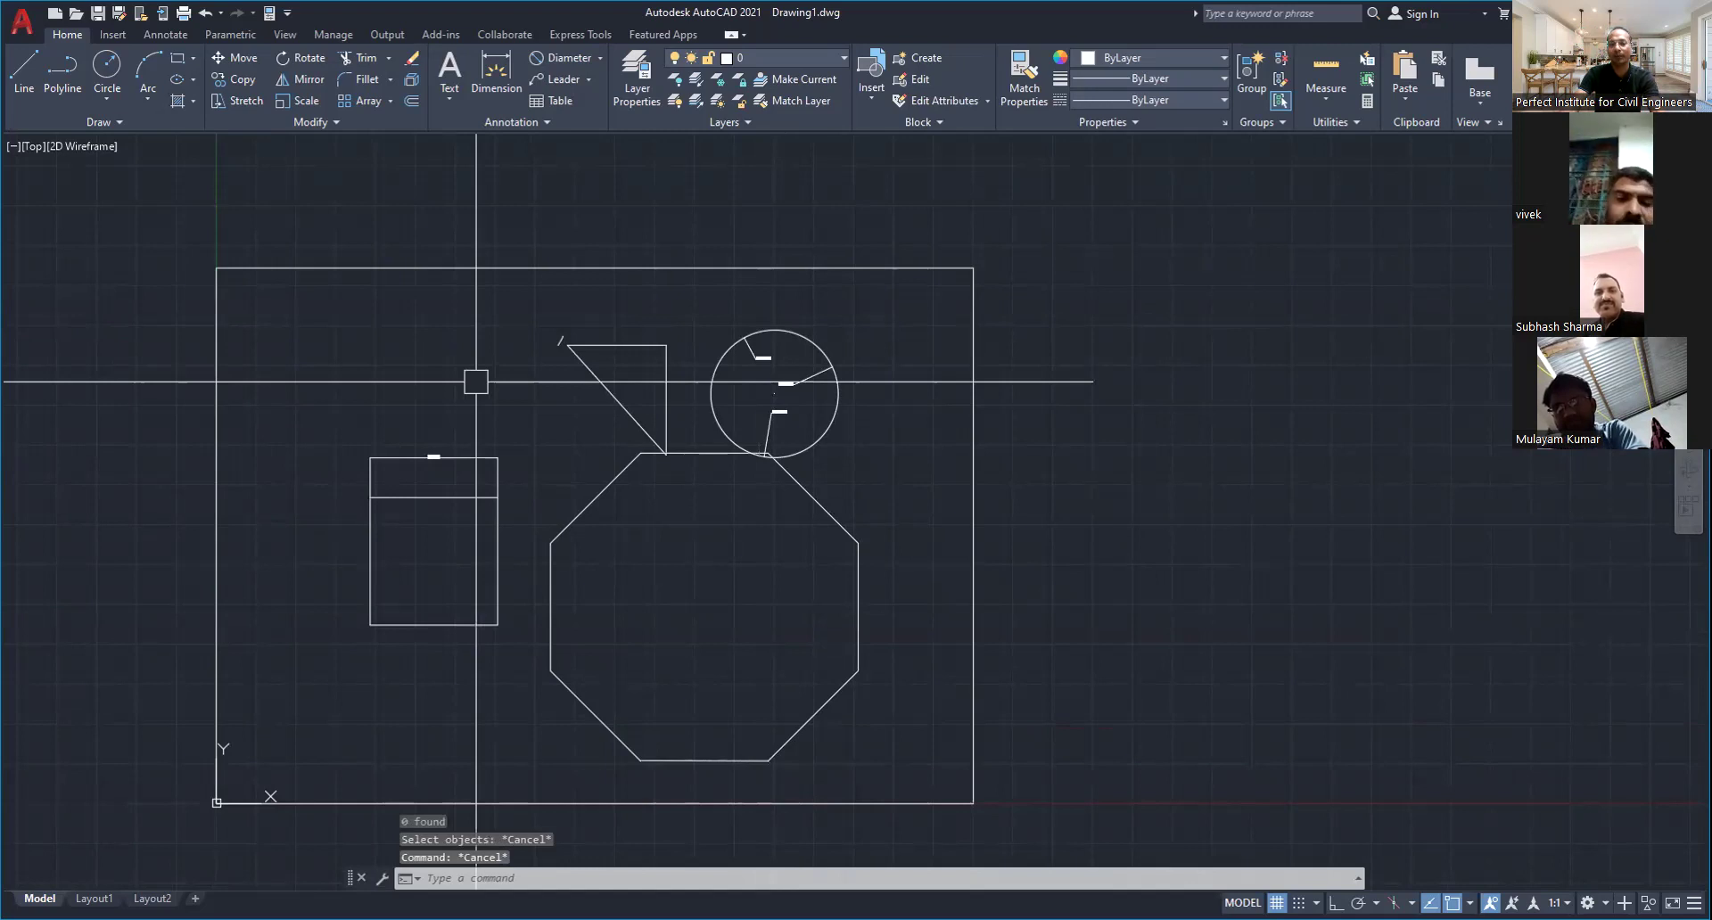
{"action": "left_click", "coordinate": [275, 317]}
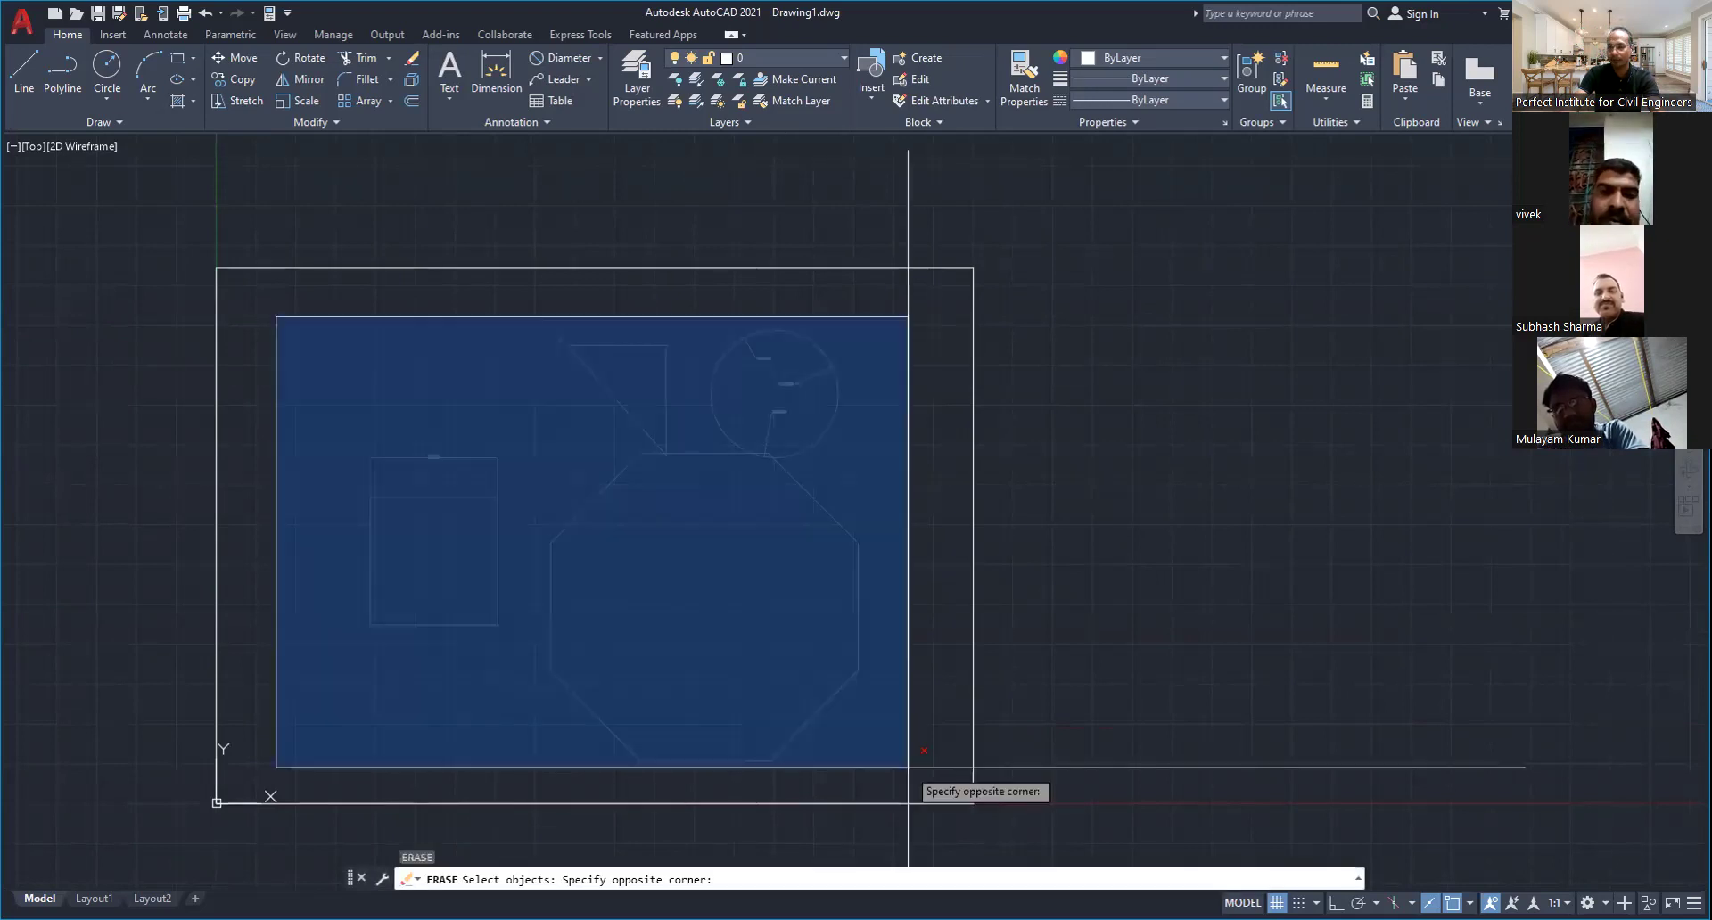
{"action": "key", "text": "Escape"}
{"action": "key", "text": "Escape"}
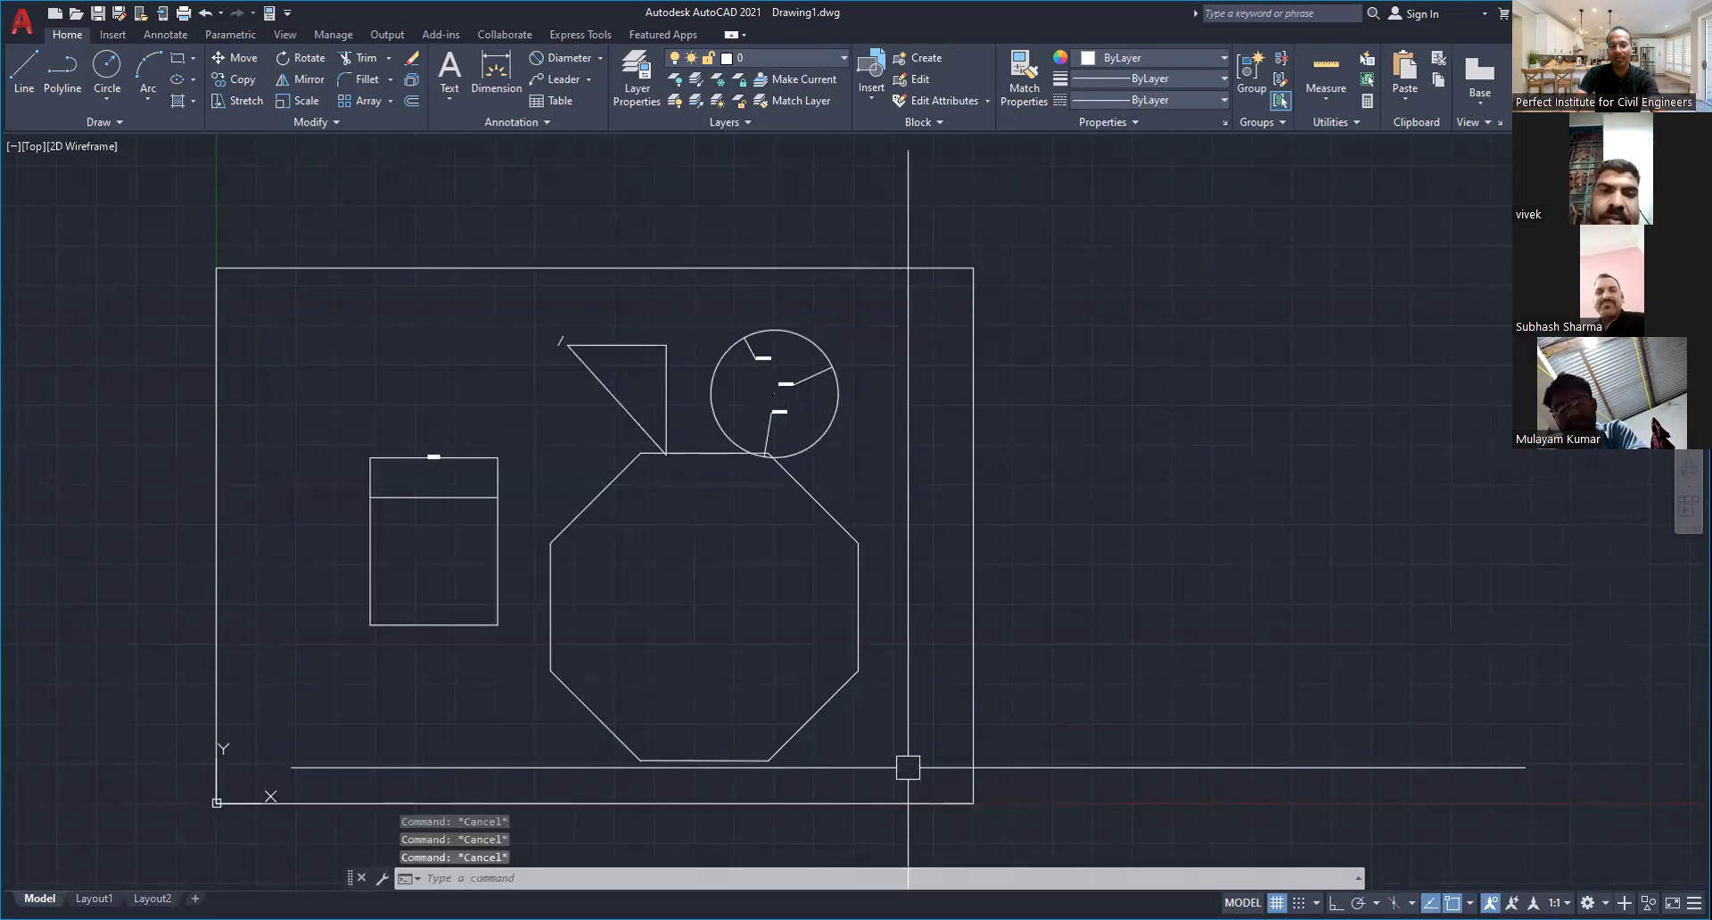
{"action": "type", "text": "e"}
{"action": "key", "text": "Return"}
{"action": "left_click", "coordinate": [924, 750]}
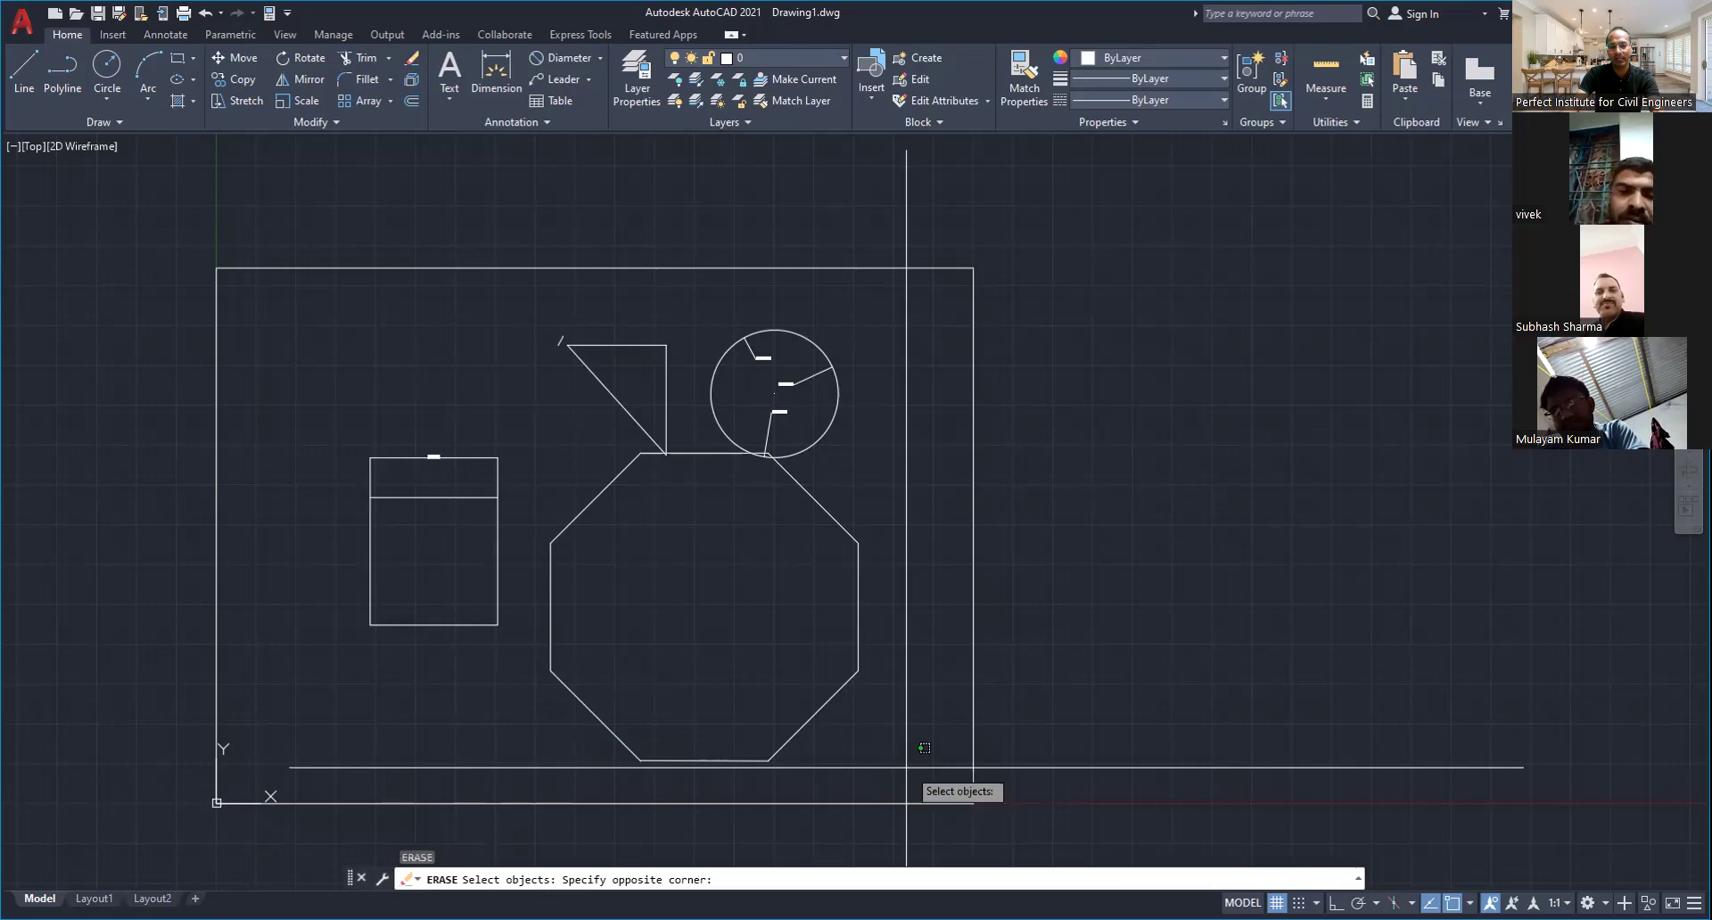
{"action": "left_click", "coordinate": [392, 326]}
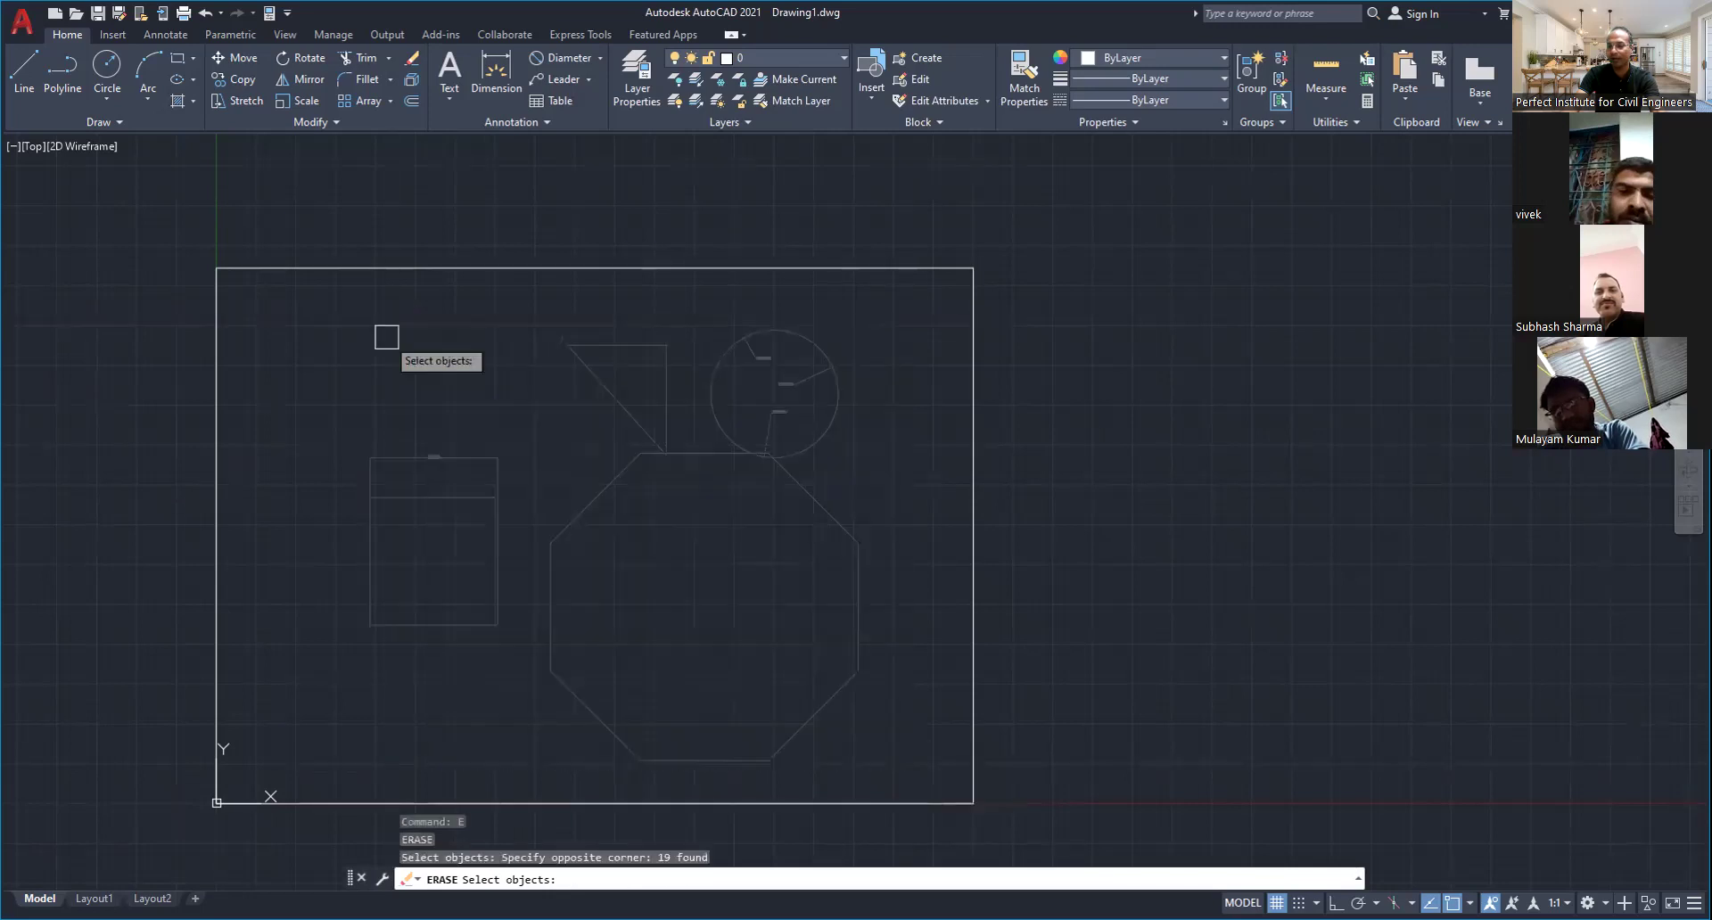
{"action": "key", "text": "Escape"}
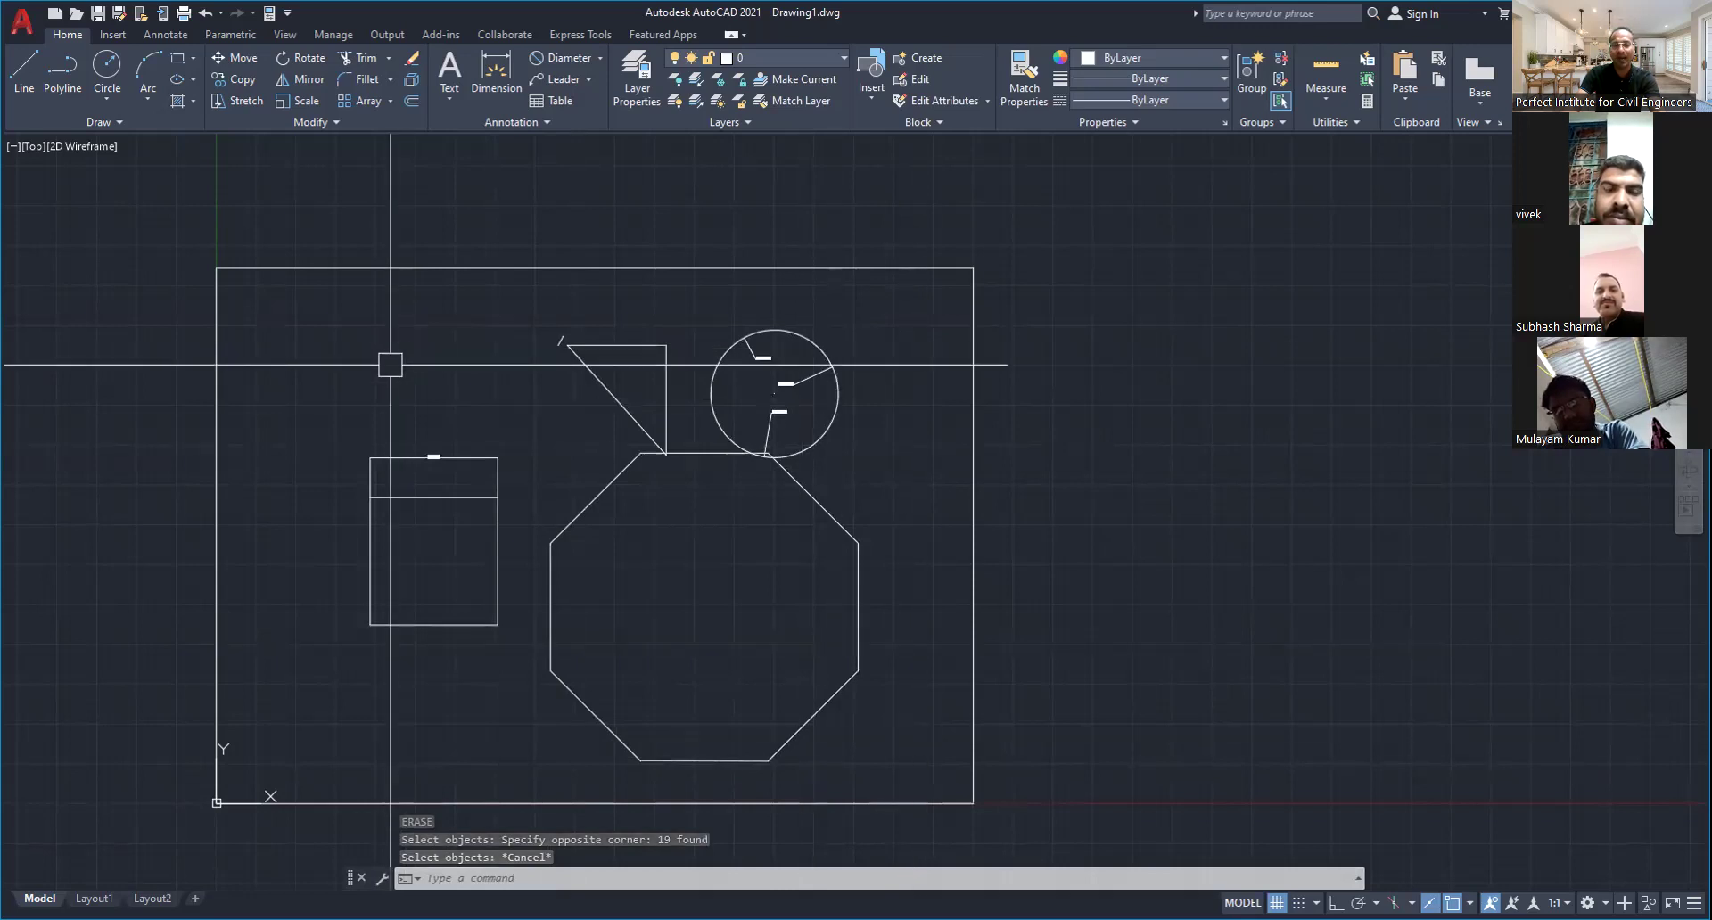
Erase all the shapes inside the sheet border and draw a right triangle in the border's left half
{"action": "key", "text": "Return"}
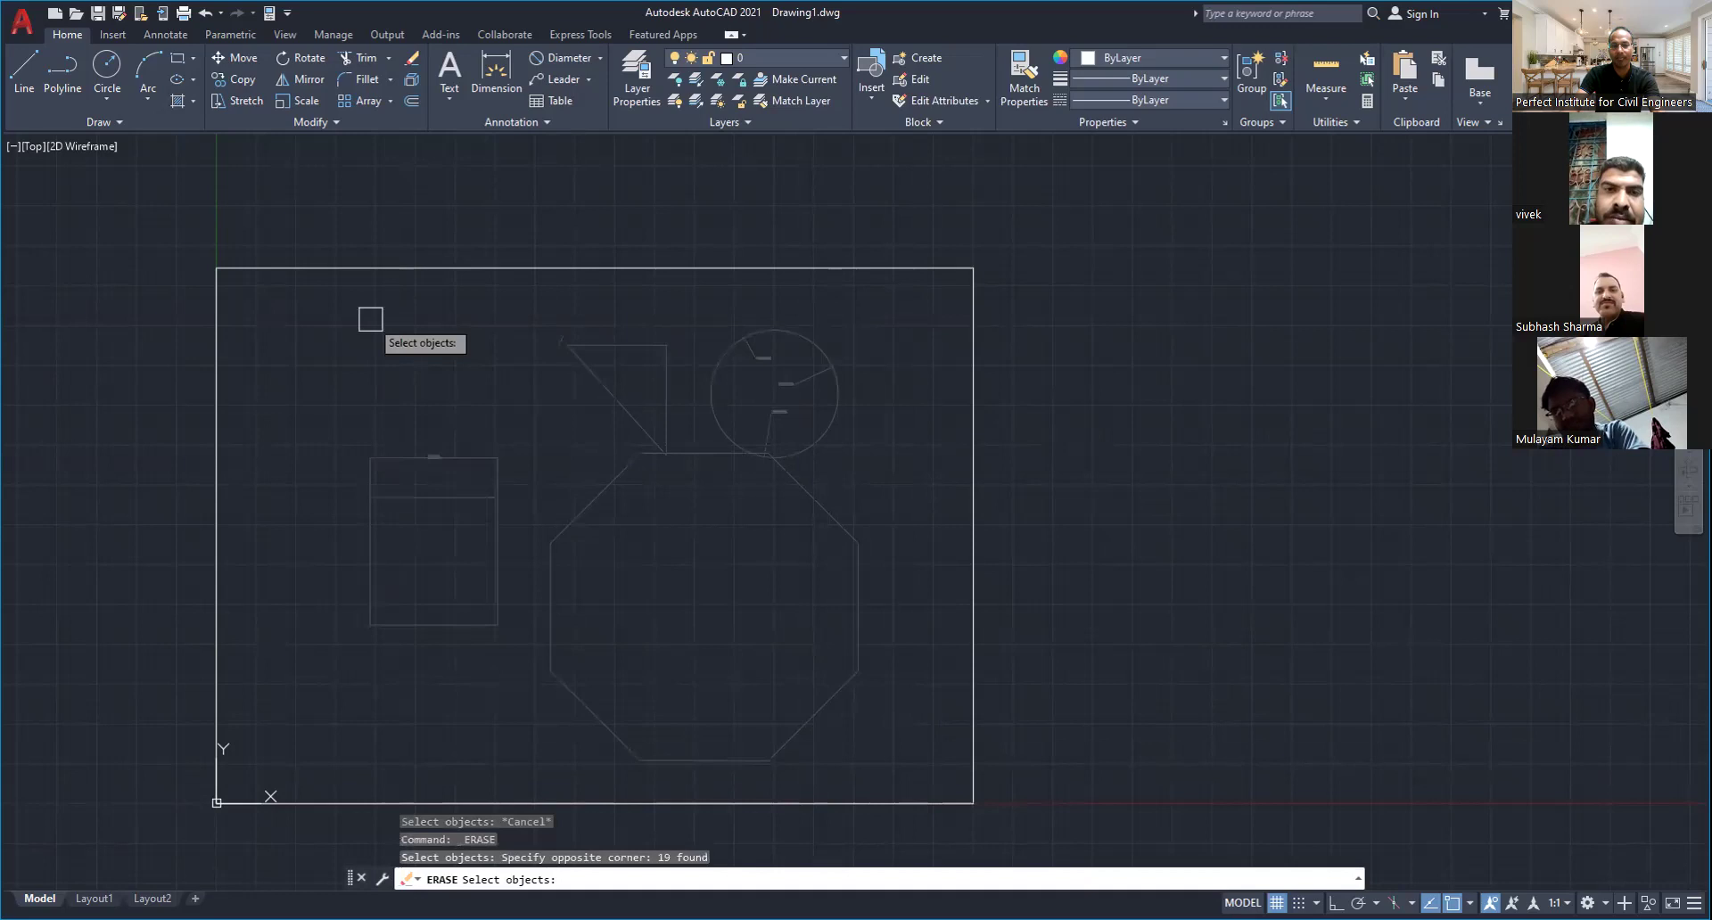
{"action": "key", "text": "Return"}
{"action": "key", "text": "Escape"}
{"action": "key", "text": "Escape"}
{"action": "key", "text": "Escape"}
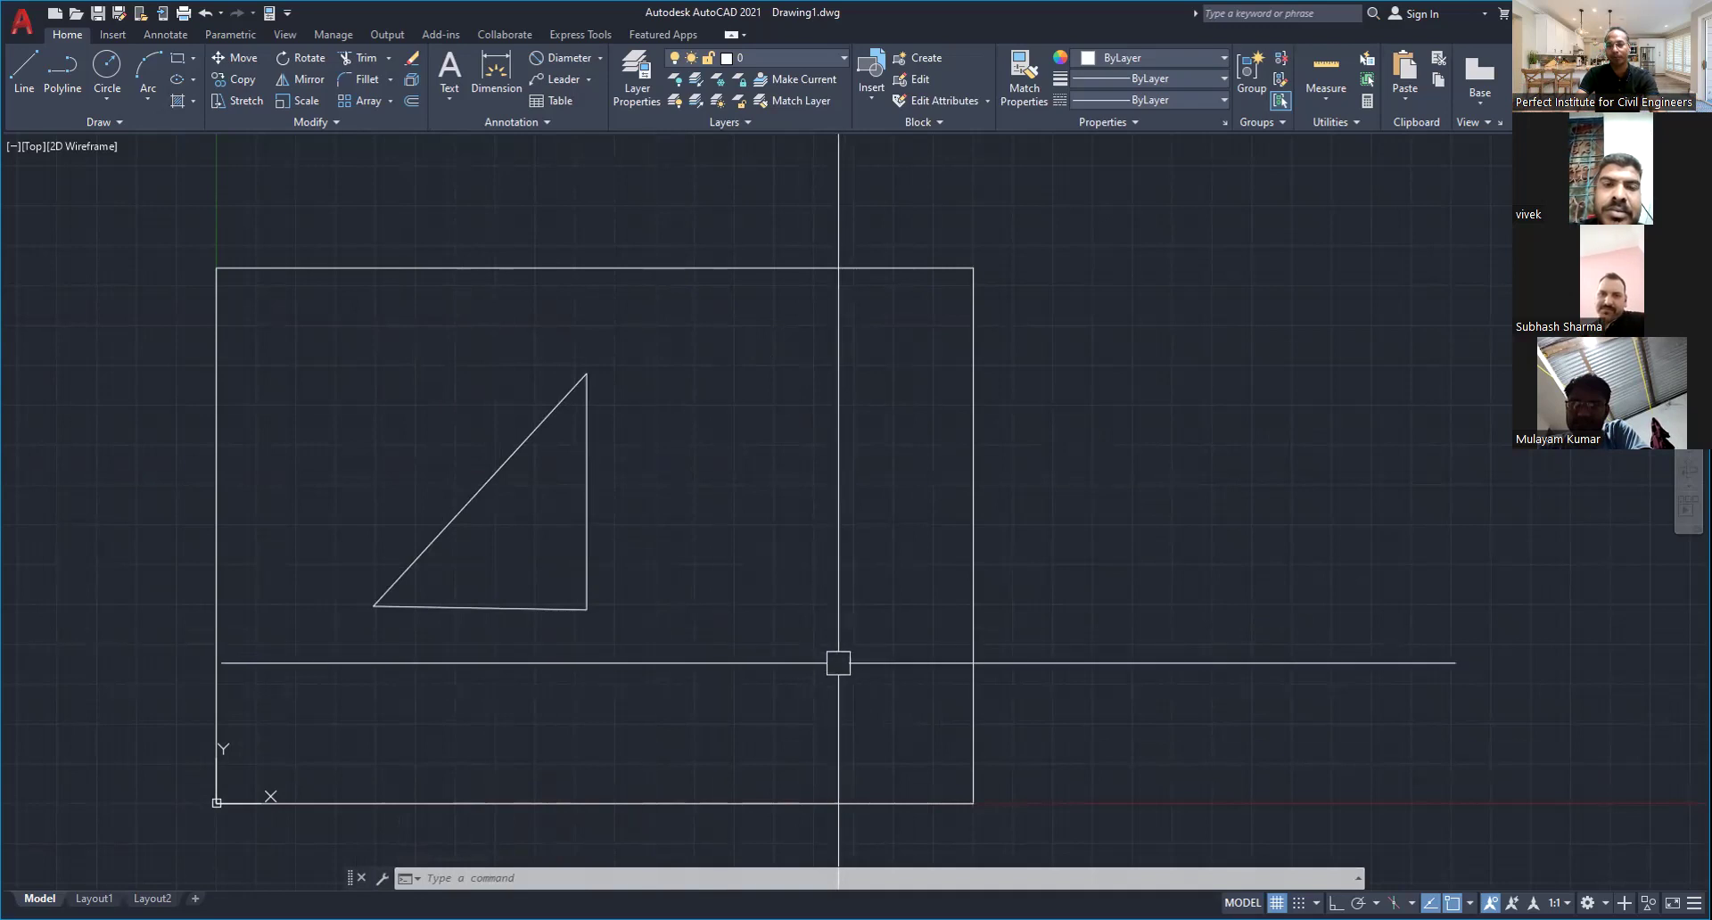
Mirror the right triangle about its vertical side, keeping the source objects
{"action": "key", "text": "Escape"}
{"action": "key", "text": "Escape"}
{"action": "key", "text": "Escape"}
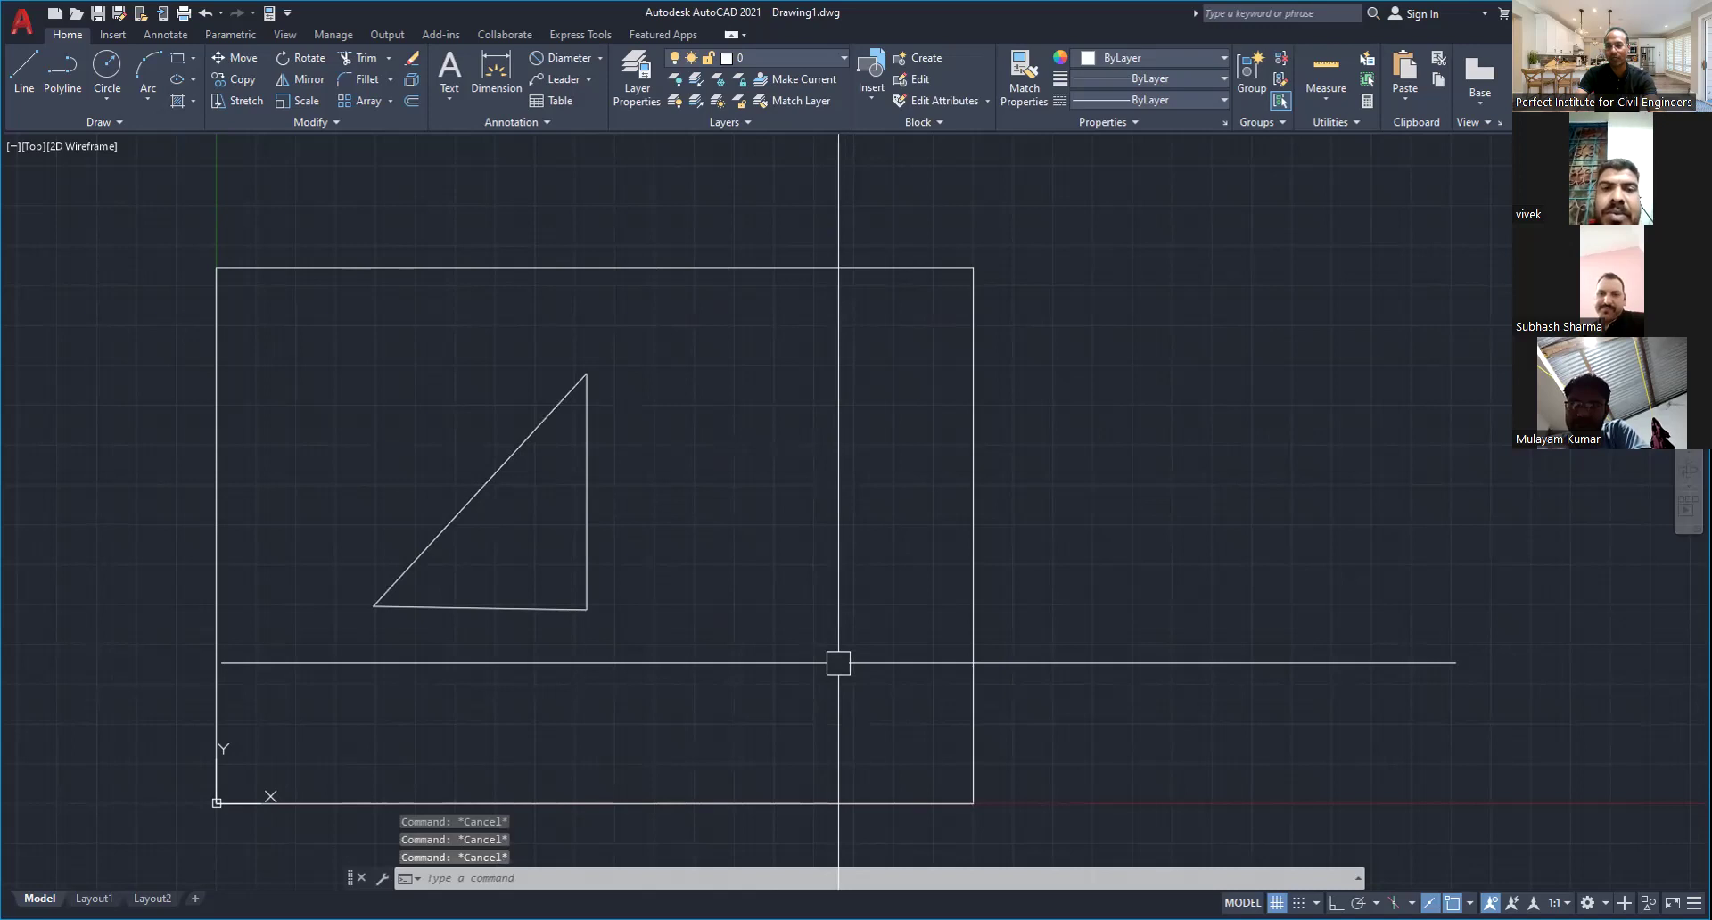
{"action": "key", "text": "Escape"}
{"action": "type", "text": "MI"}
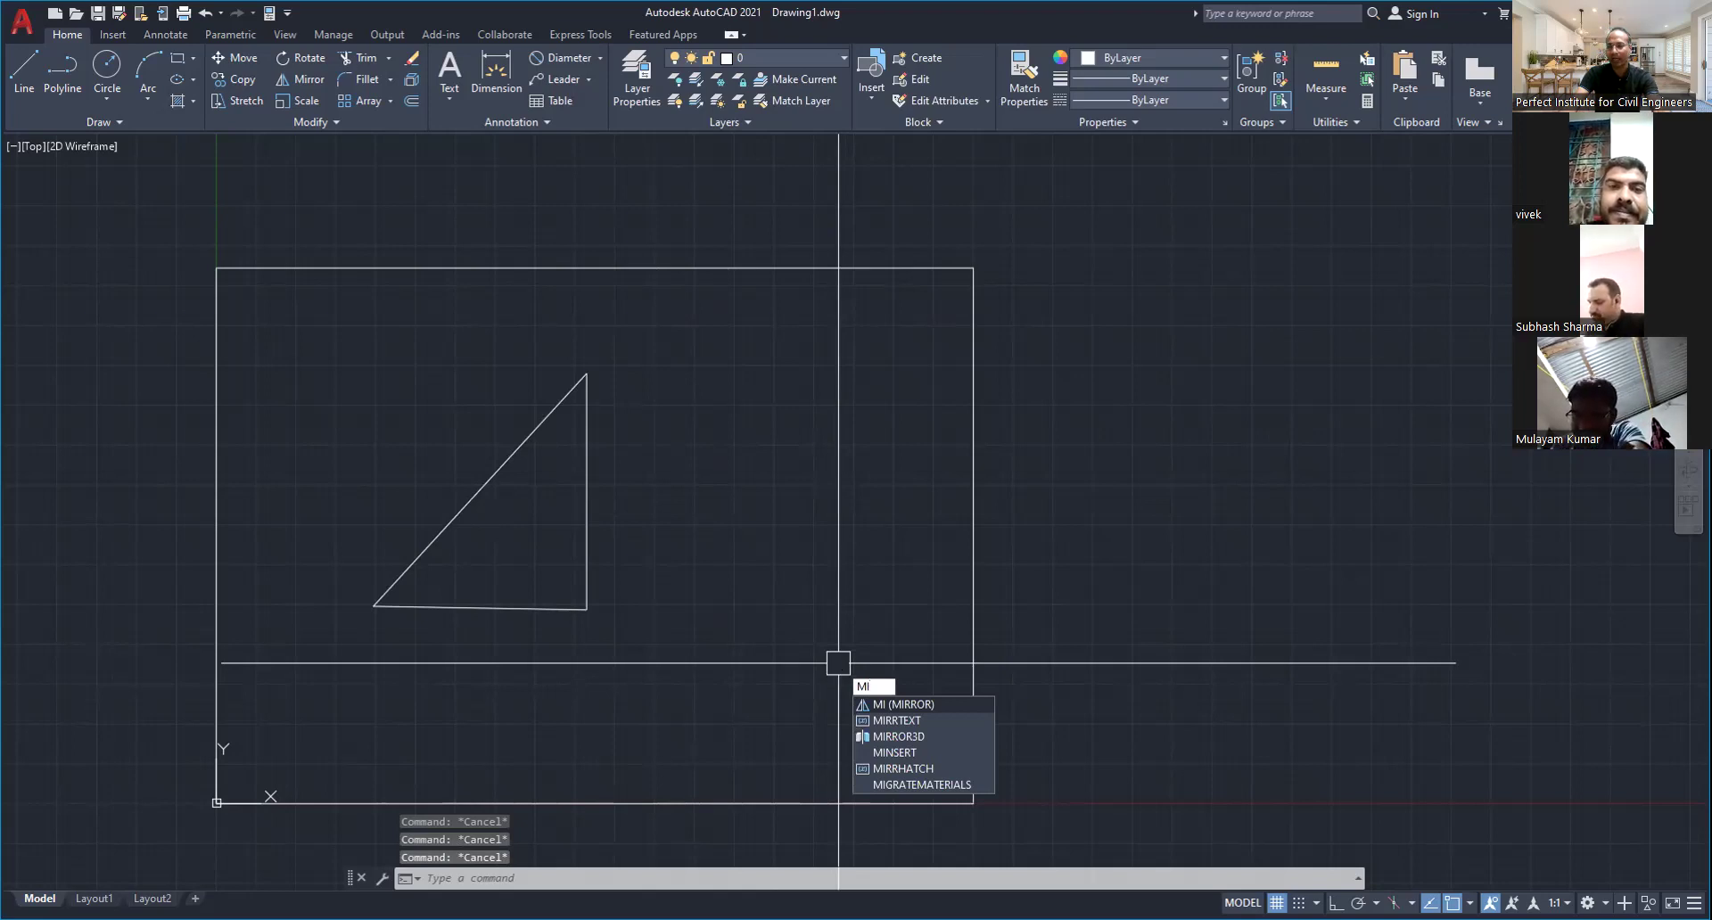
{"action": "key", "text": "Return"}
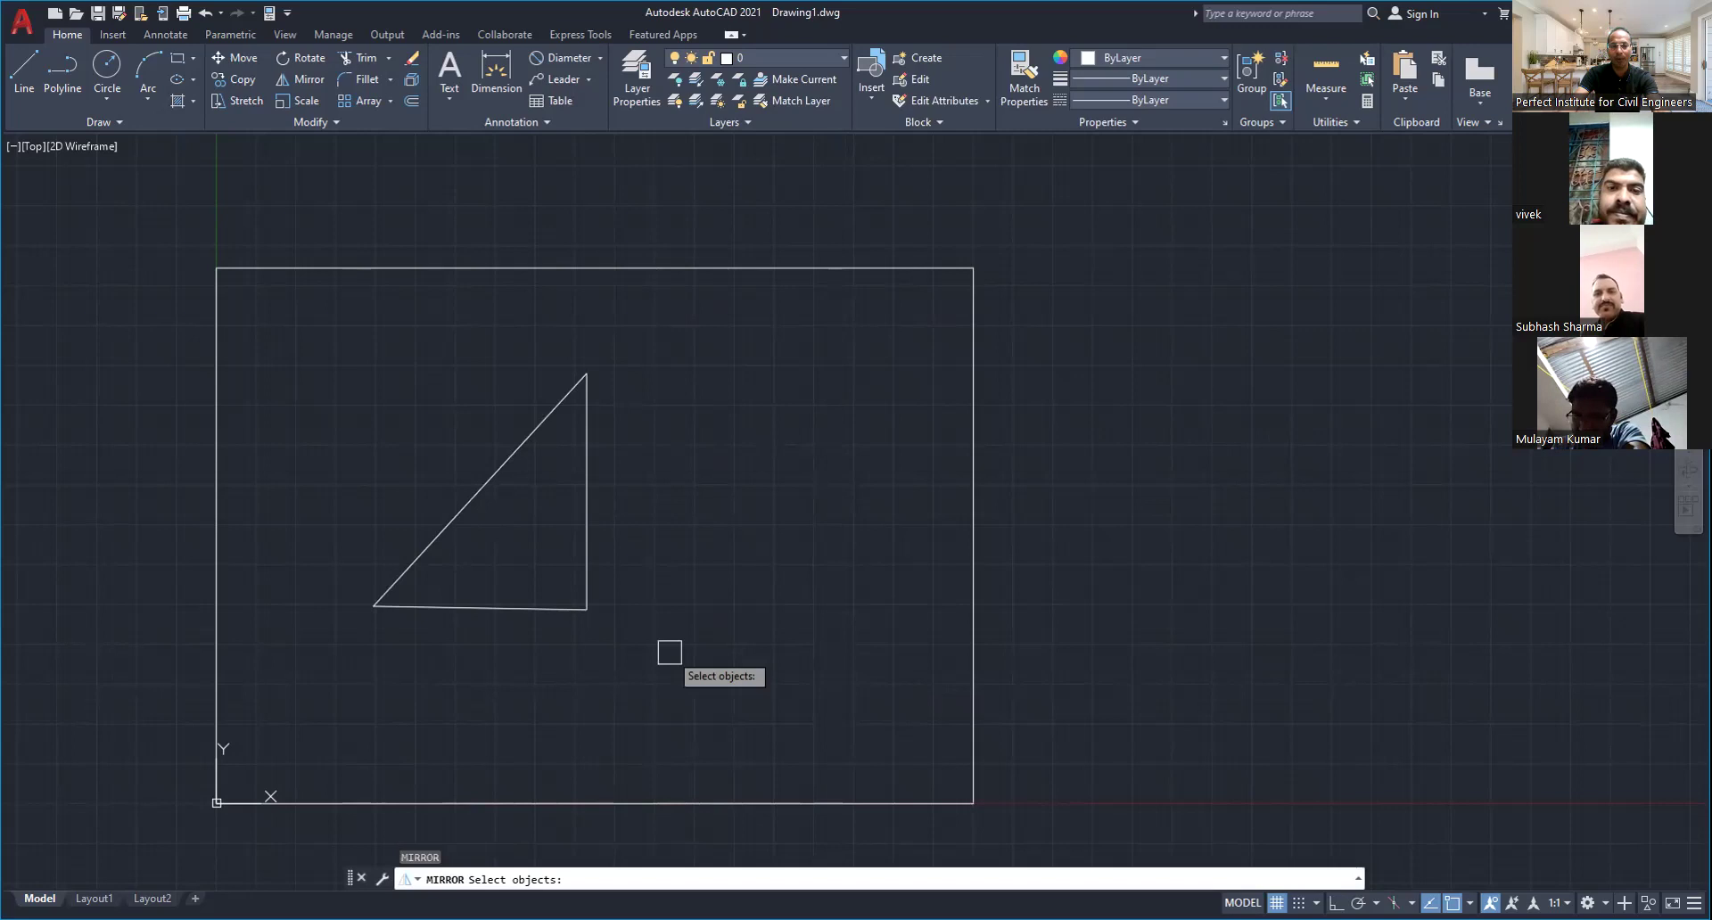
{"action": "left_click", "coordinate": [632, 646]}
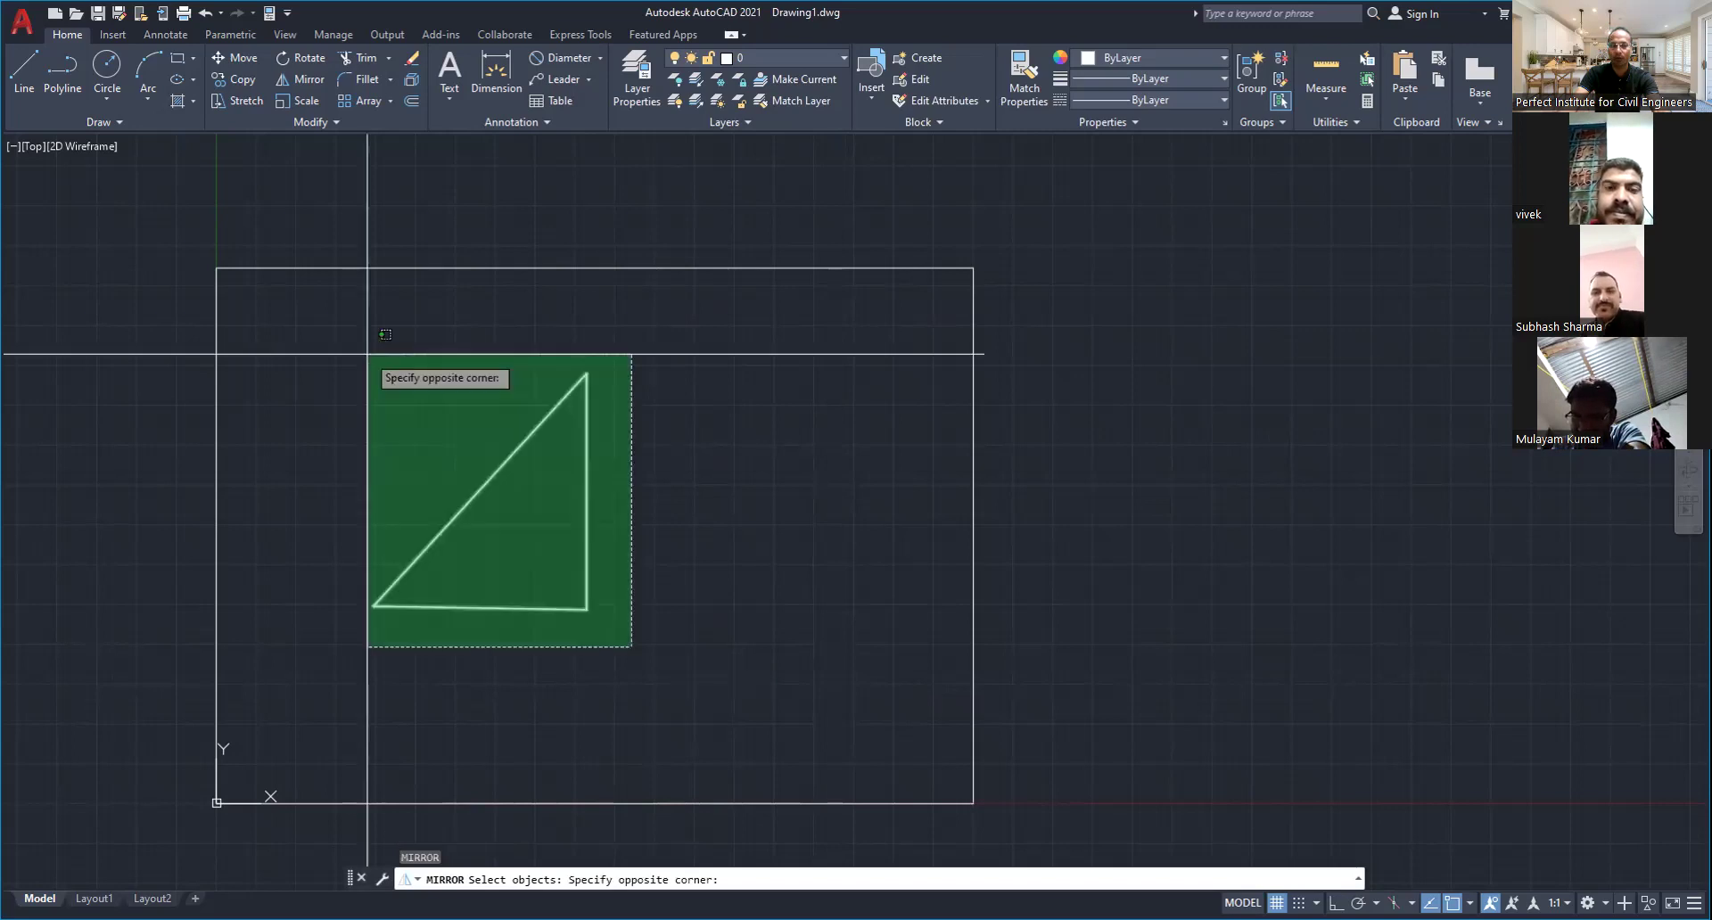
{"action": "left_click", "coordinate": [367, 355]}
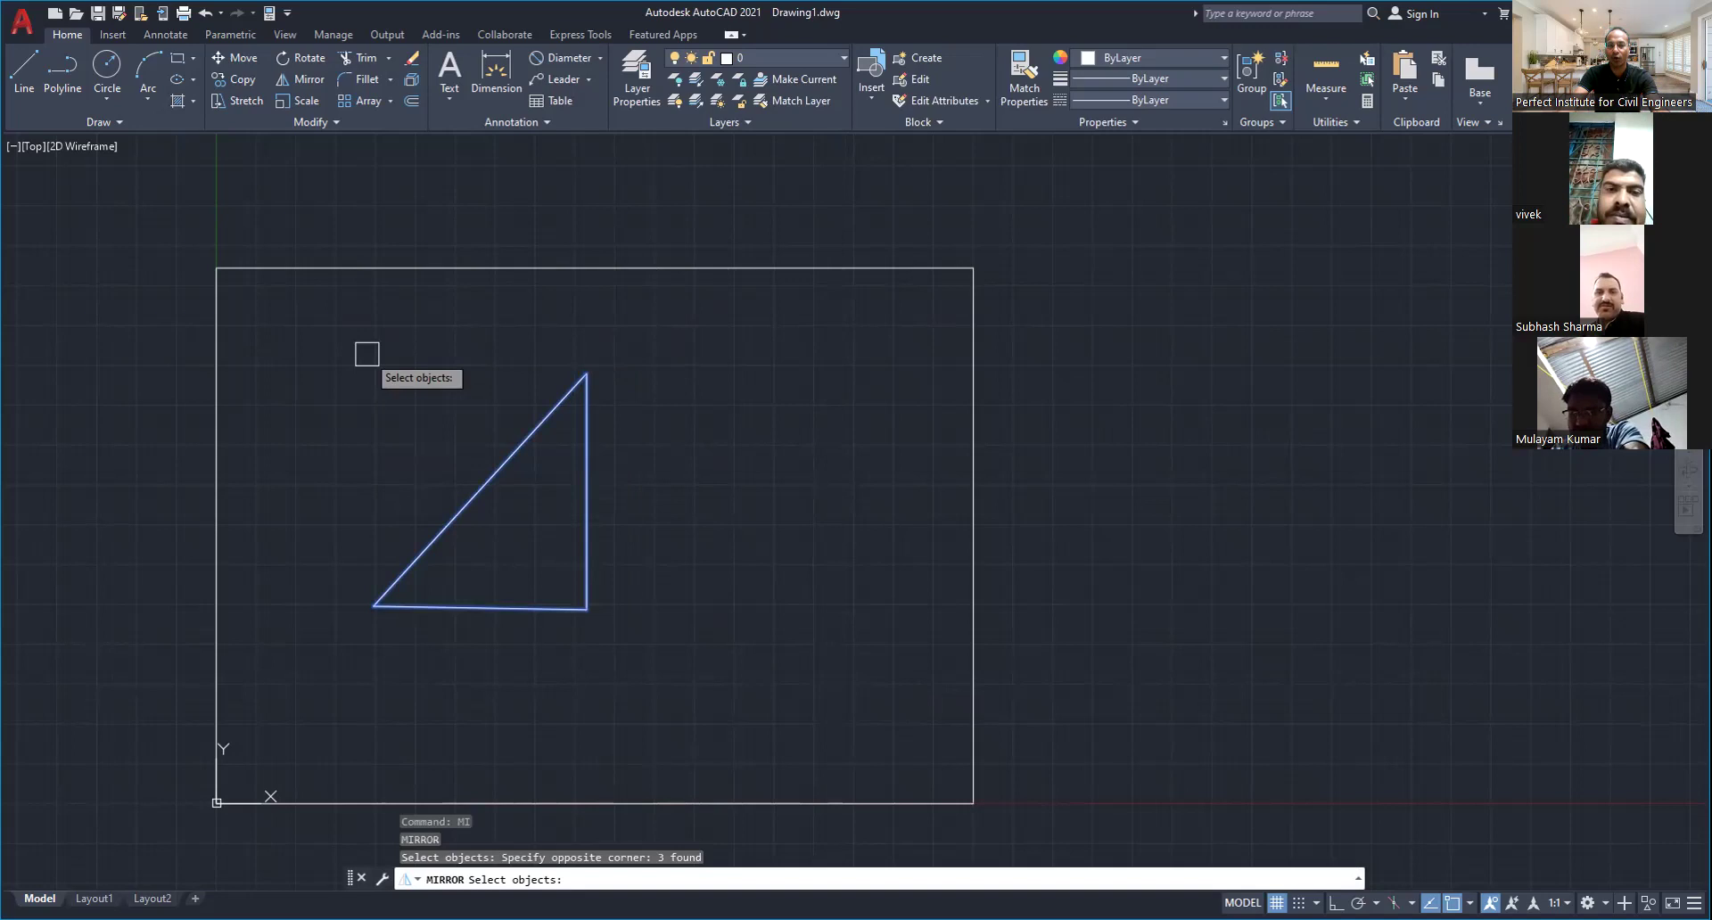
{"action": "key", "text": "Return"}
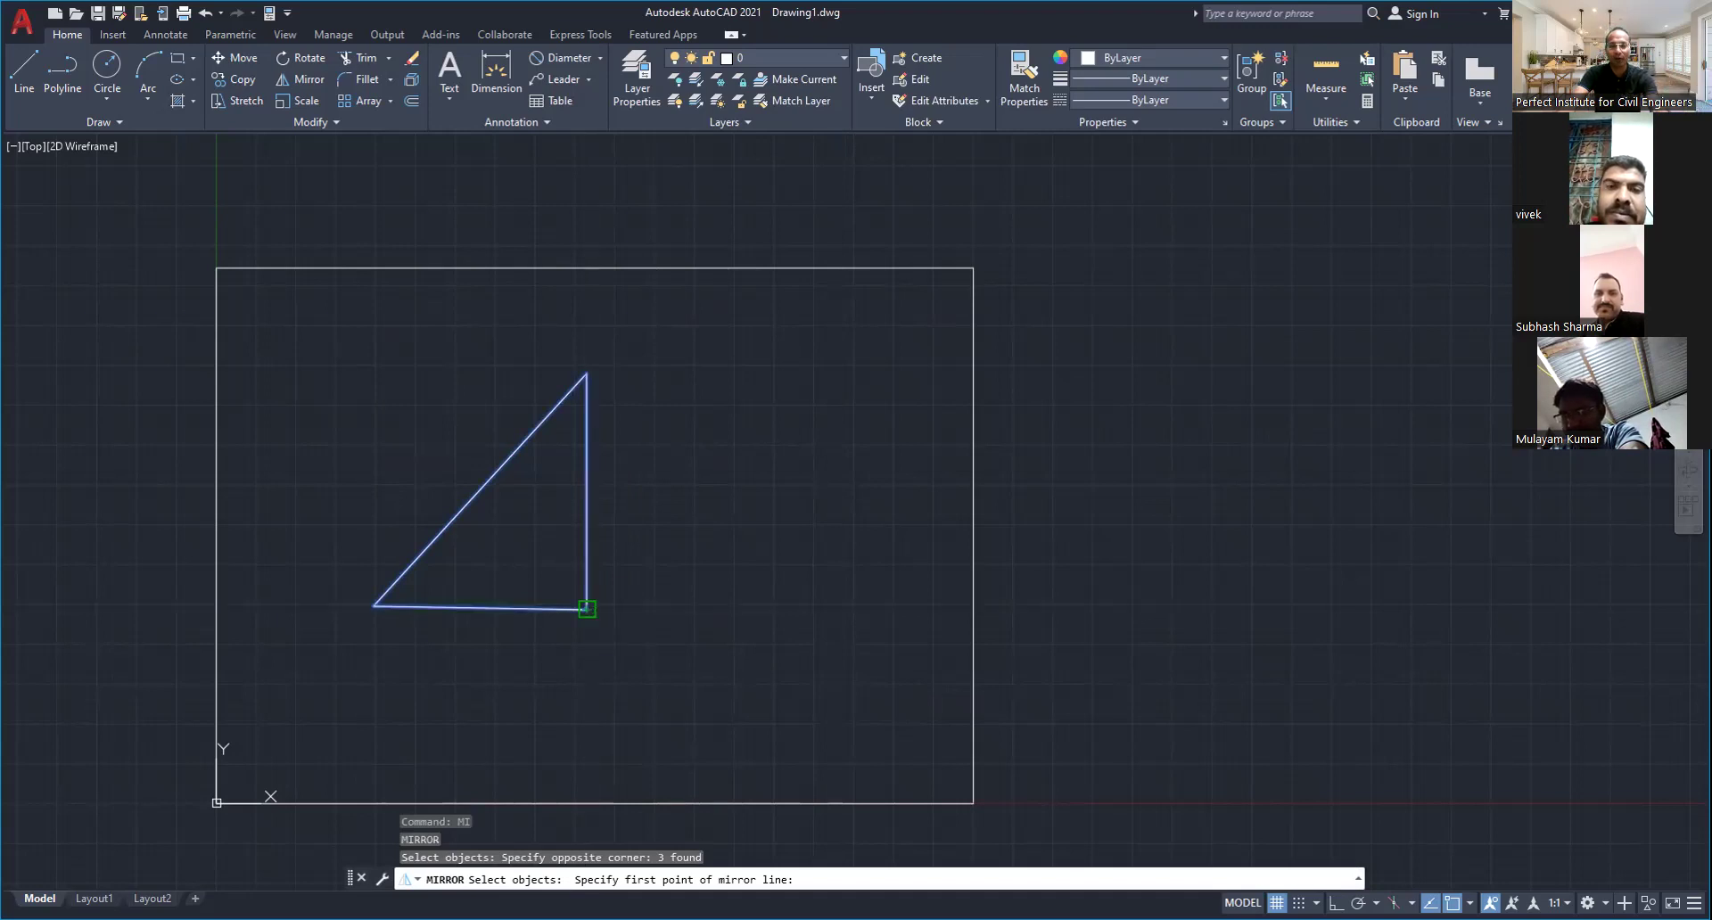
{"action": "left_click", "coordinate": [587, 609]}
{"action": "left_click", "coordinate": [742, 507]}
{"action": "key", "text": "Escape"}
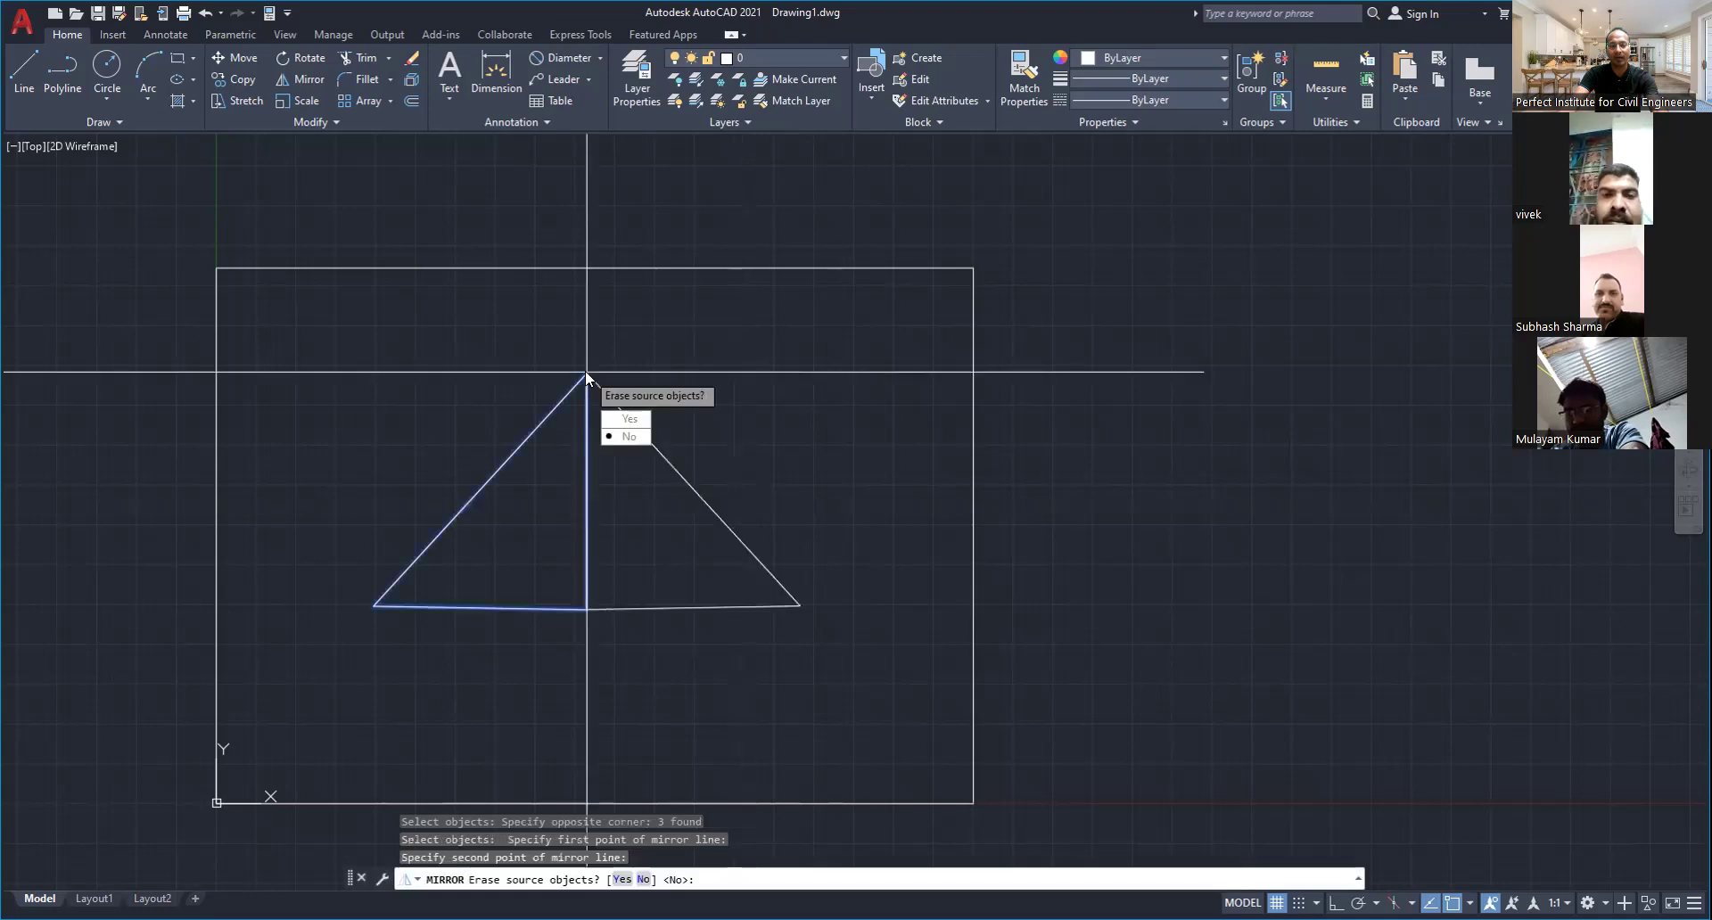
{"action": "key", "text": "Return"}
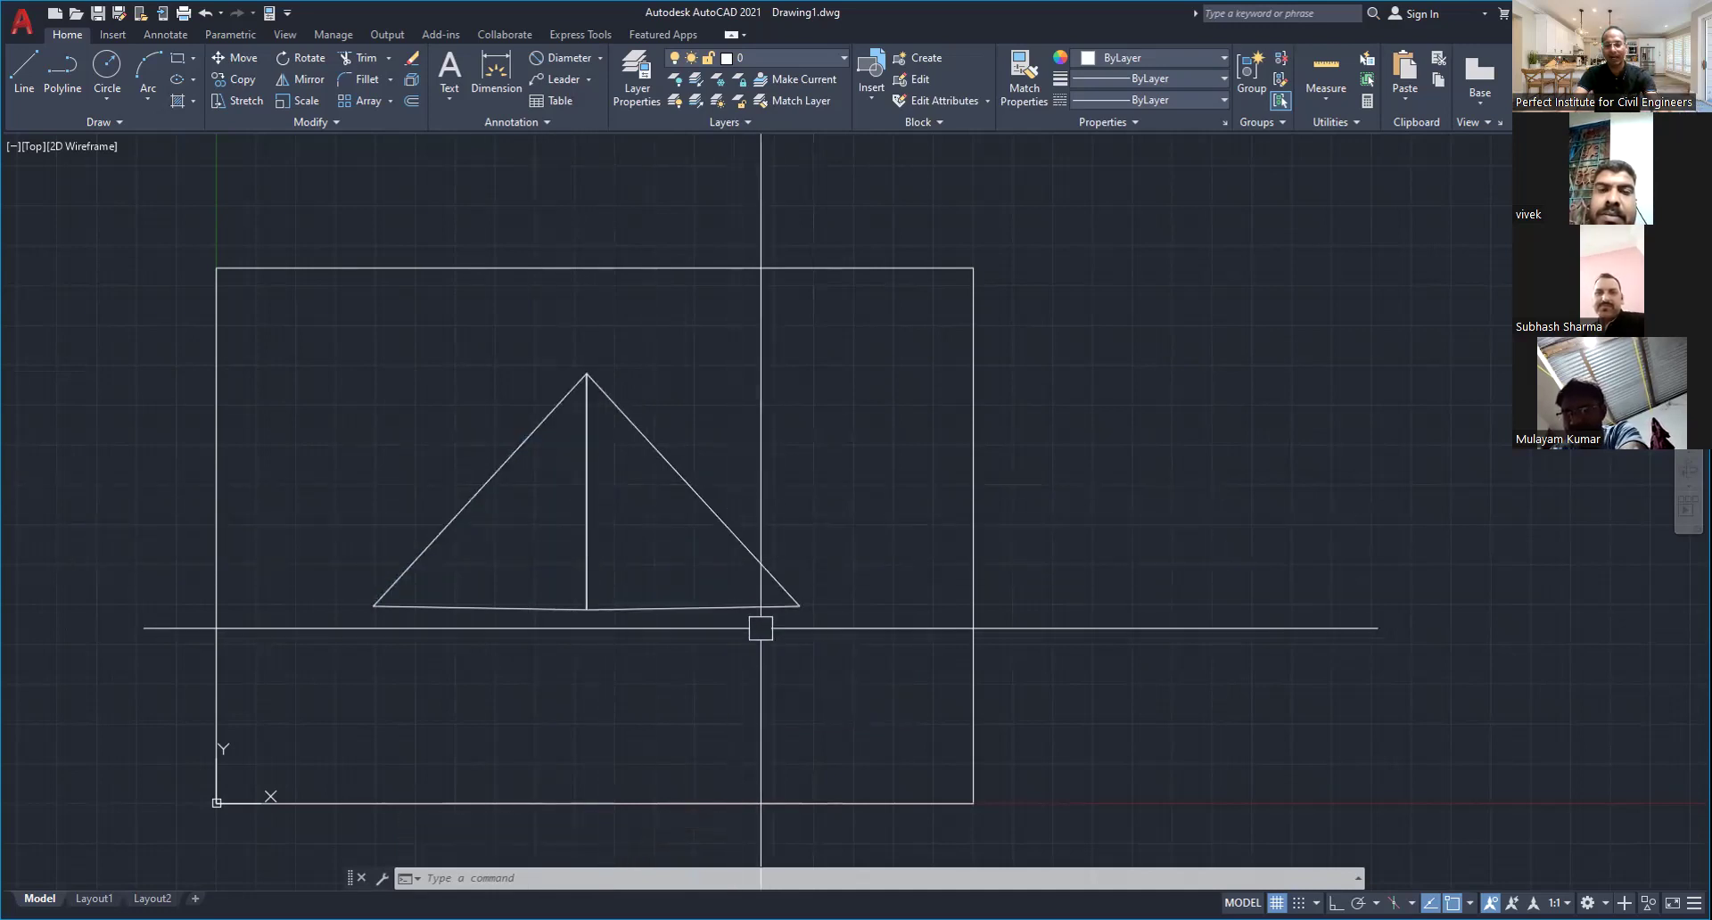
Mirror both triangles downward about the line joining their outer base corners, keeping the source objects
{"action": "type", "text": "MI"}
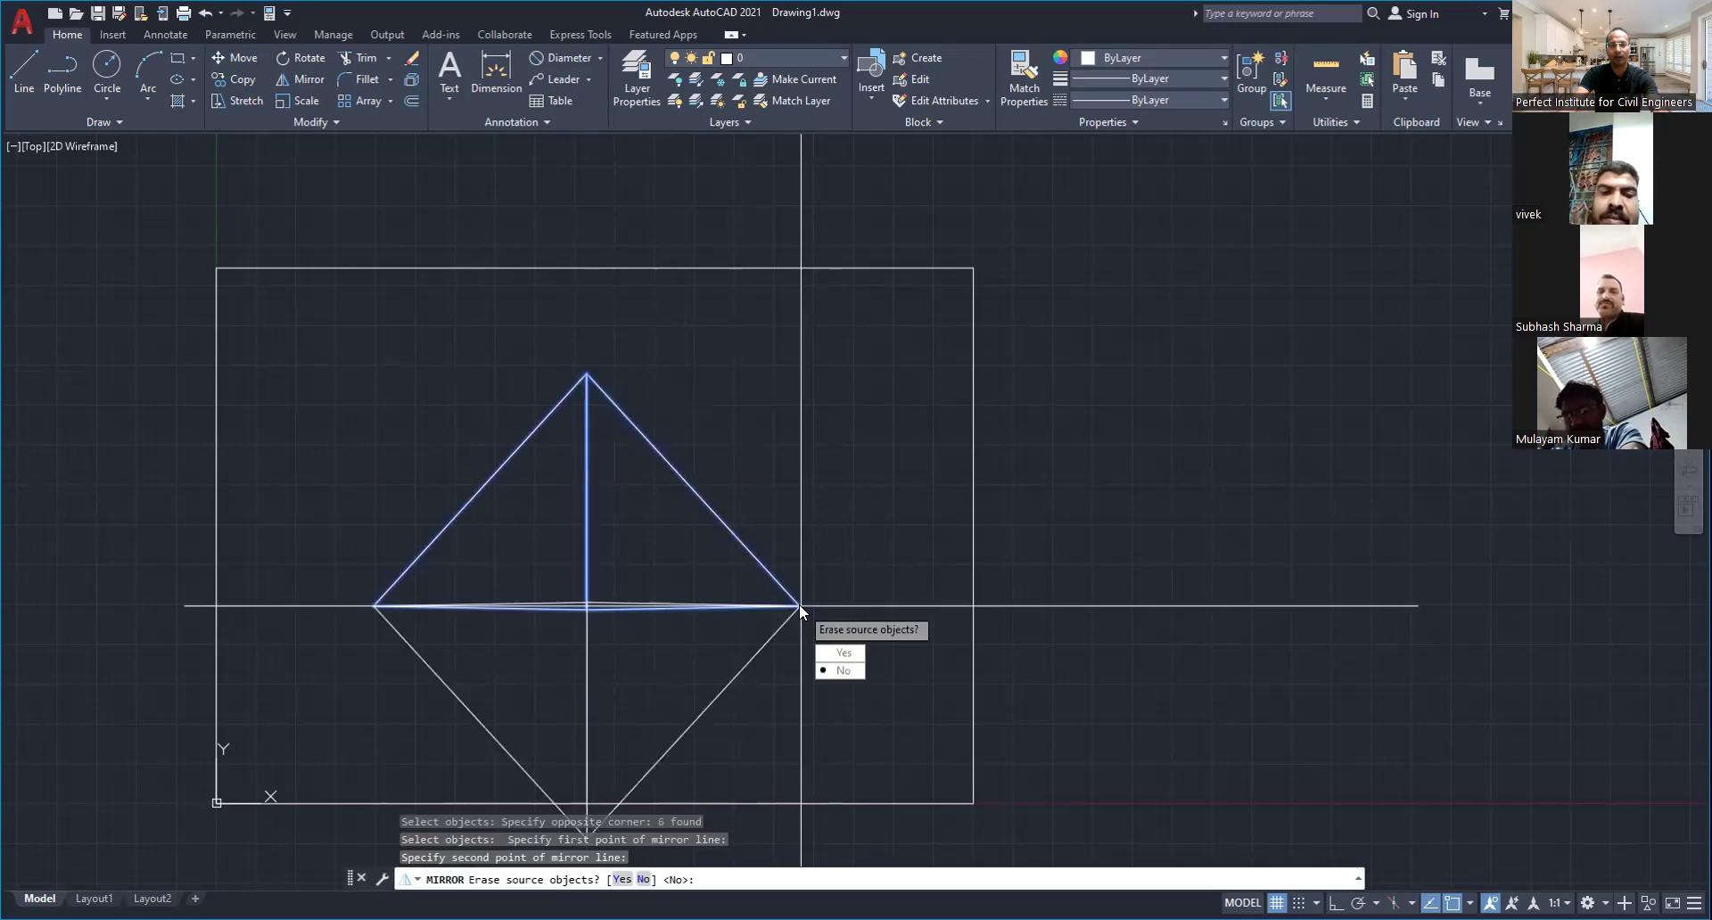
{"action": "key", "text": "Return"}
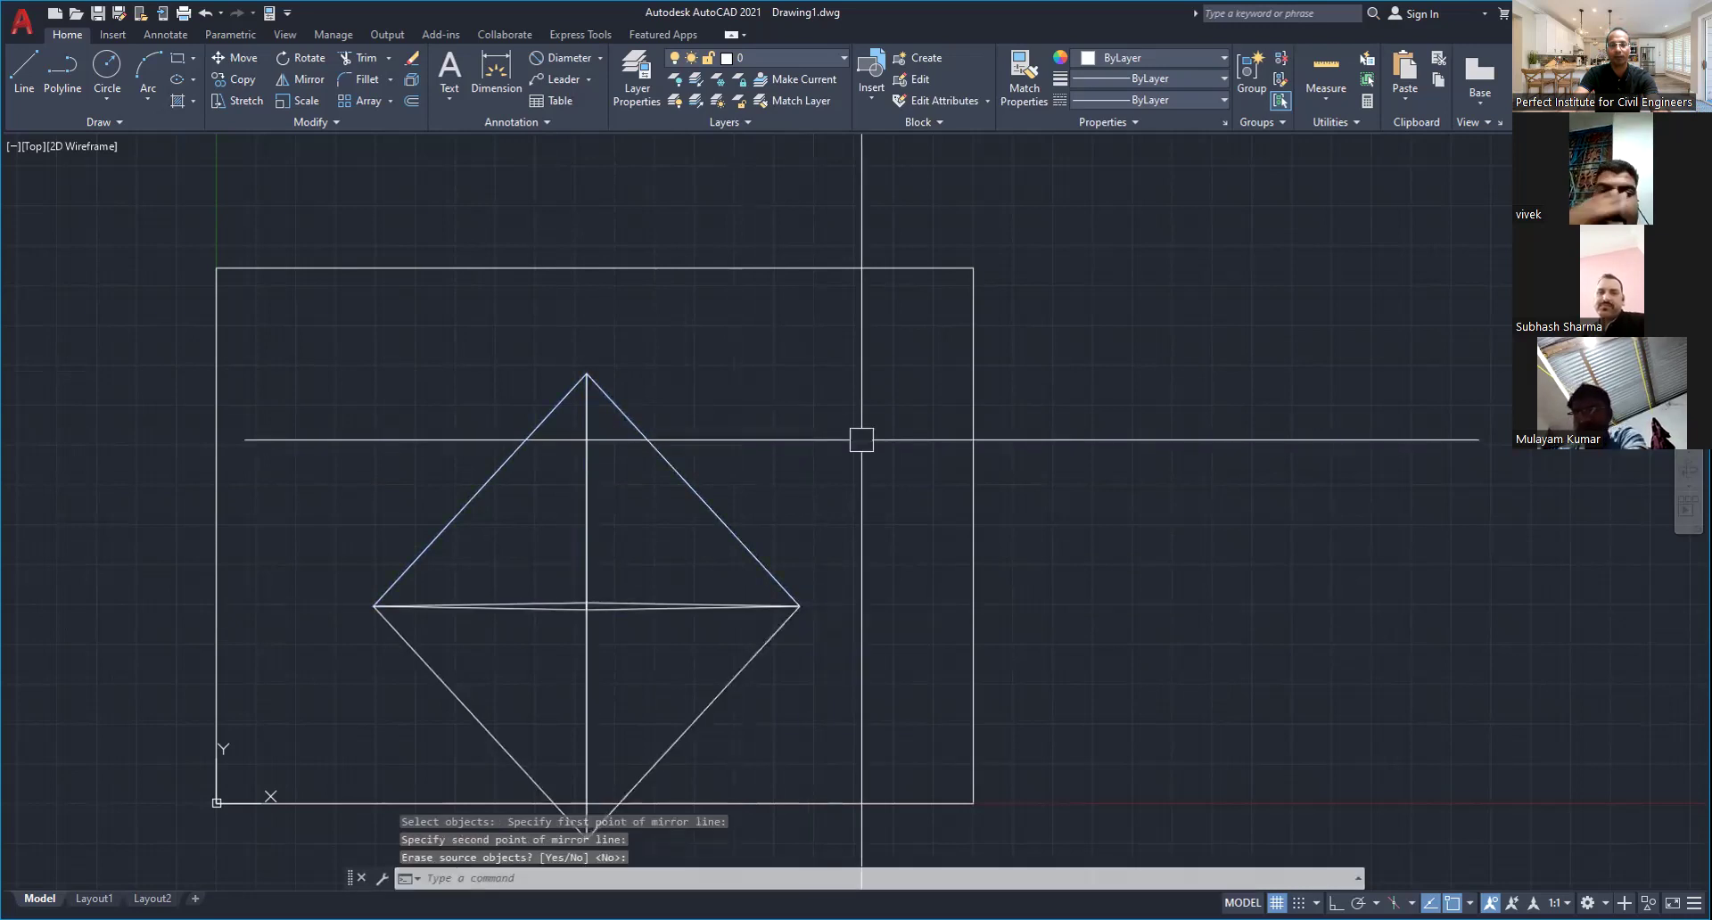
{"action": "scroll", "coordinate": [862, 439], "scroll_direction": "down", "scroll_amount": 2}
{"action": "middle_click_drag", "start_coordinate": [848, 523], "coordinate": [851, 499]}
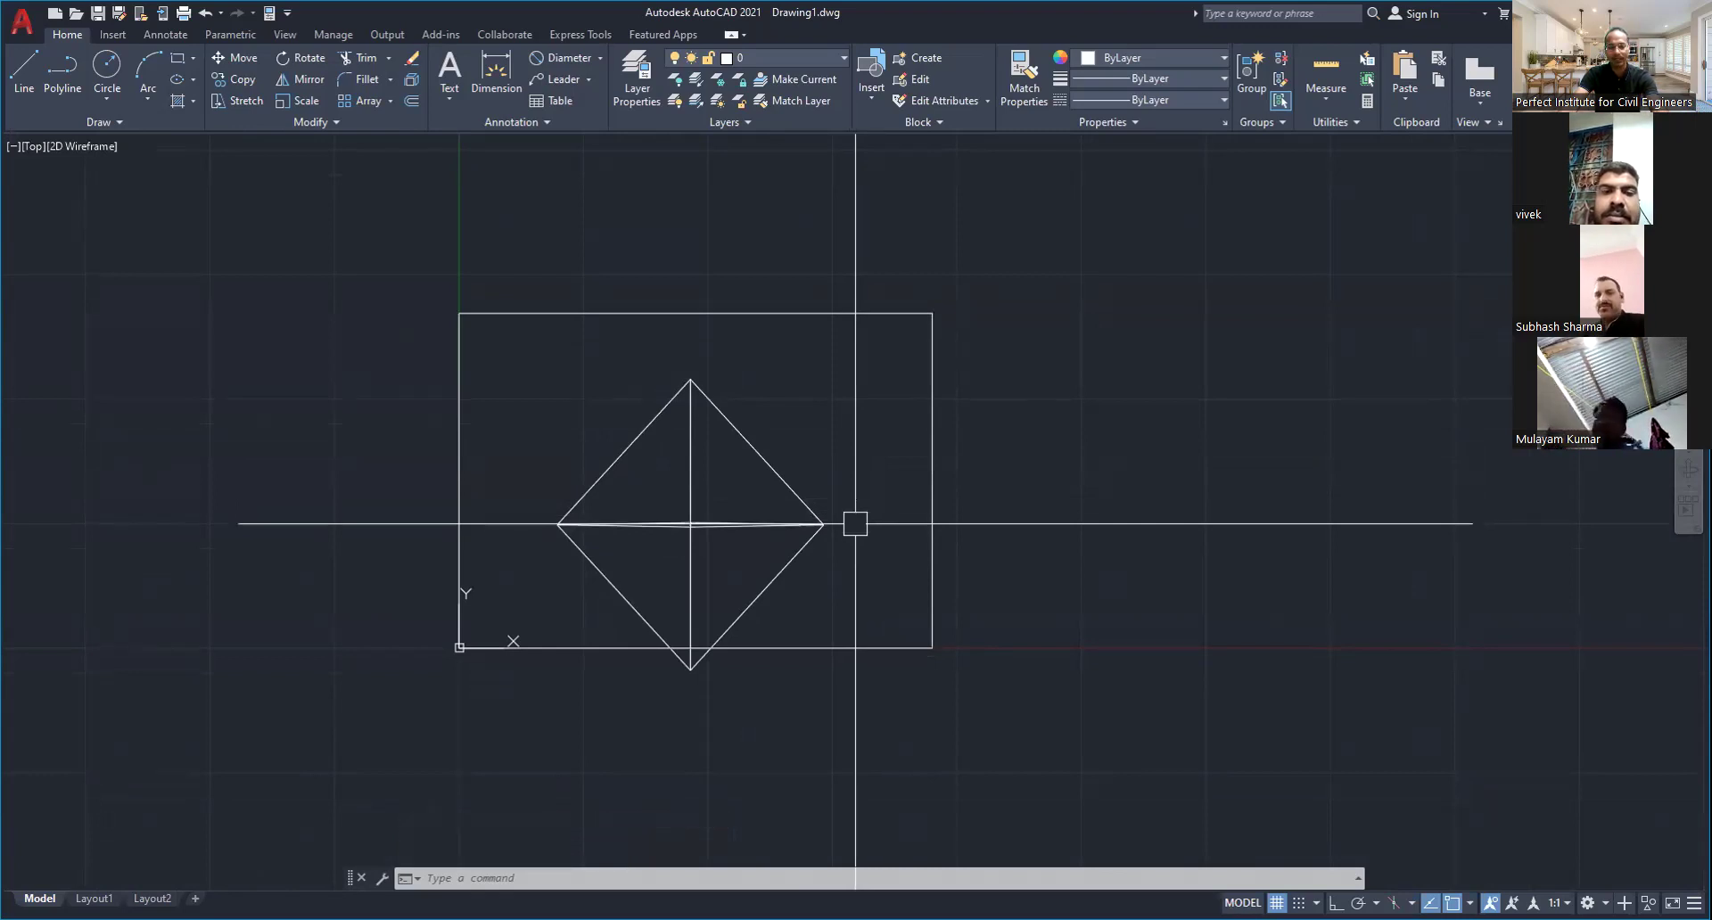
Move the mirrored diamond up so it fits inside the sheet border, and erase it
{"action": "key", "text": "Escape"}
{"action": "type", "text": "M"}
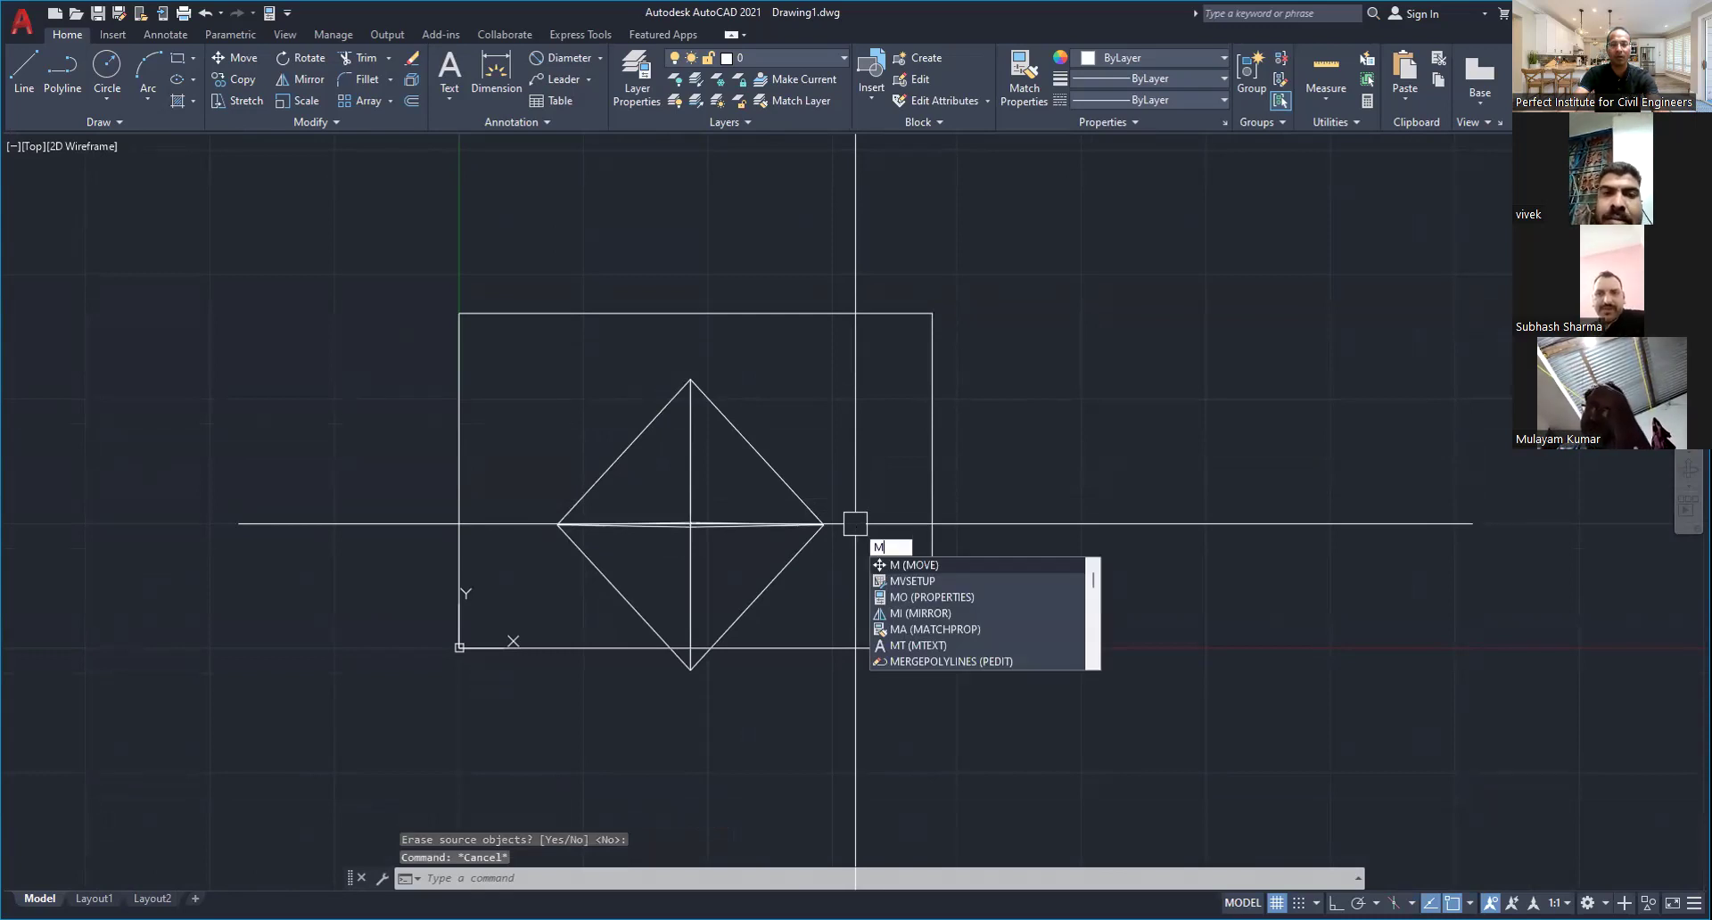
{"action": "key", "text": "Escape"}
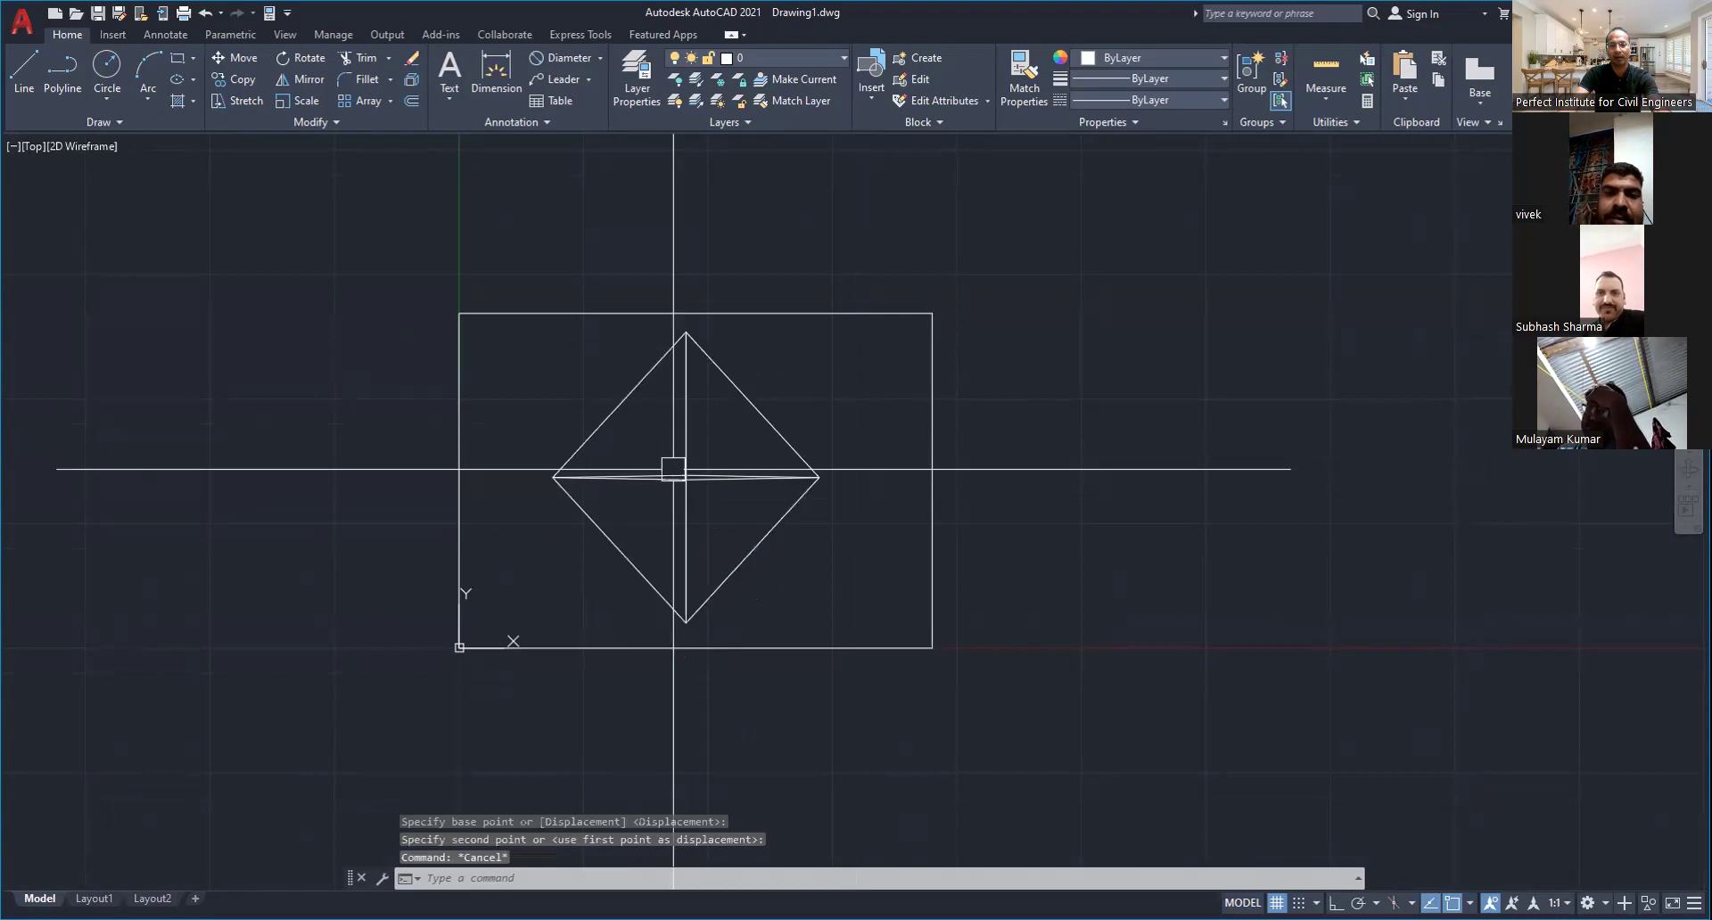
{"action": "scroll", "coordinate": [757, 517], "scroll_direction": "up", "scroll_amount": 2}
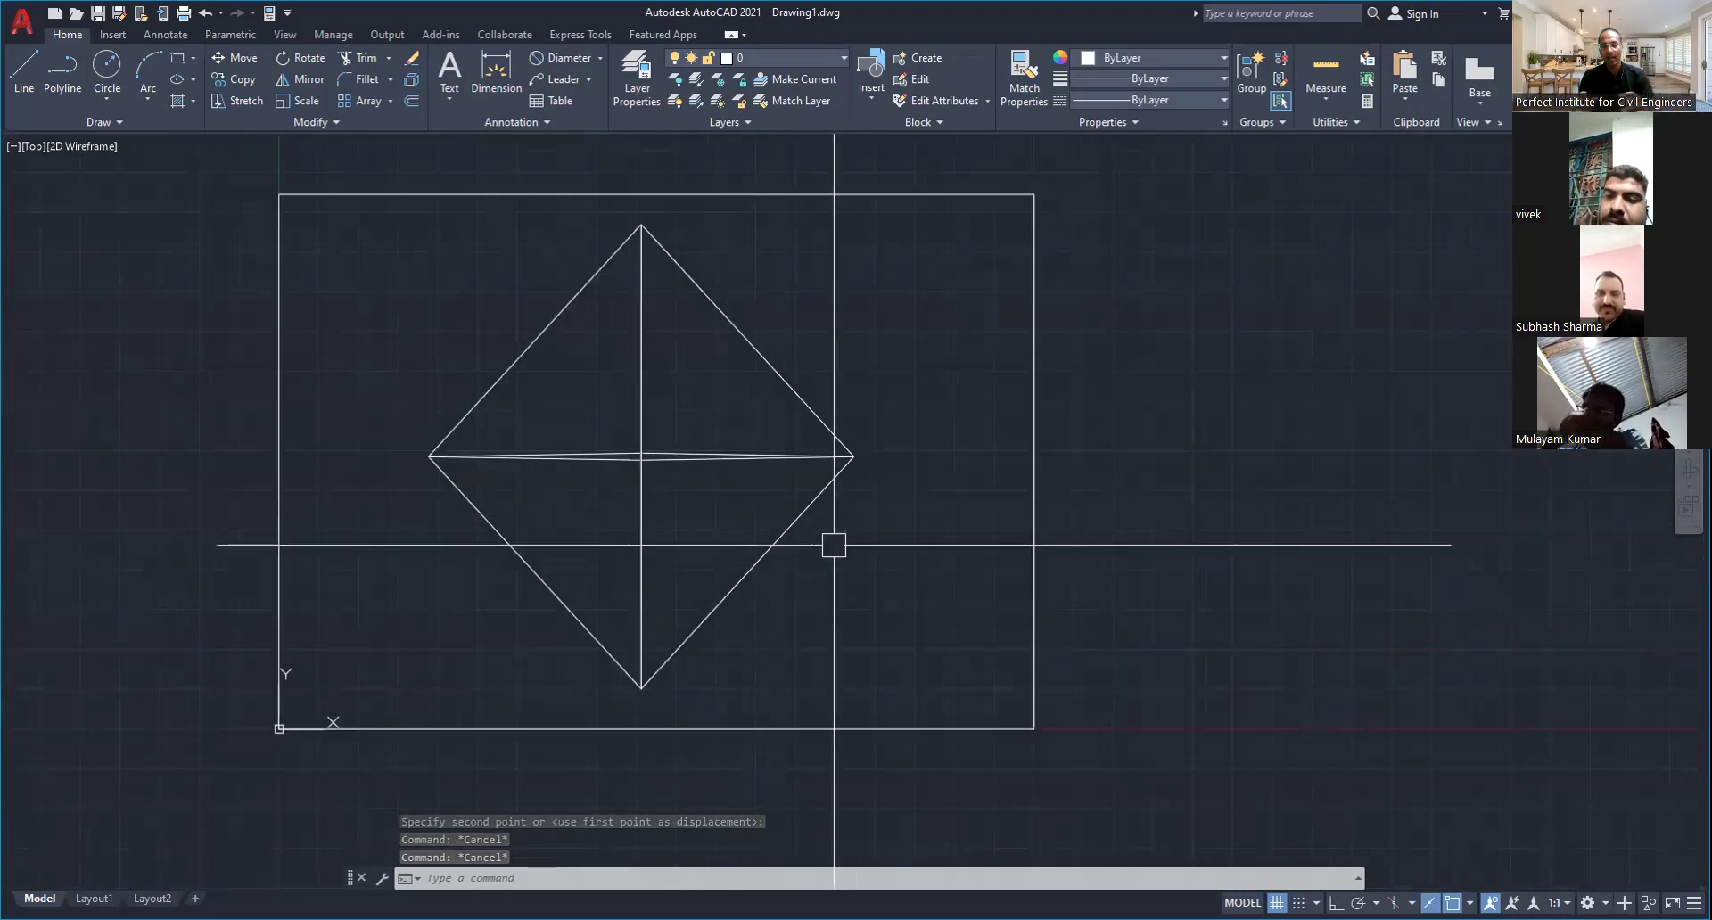
{"action": "key", "text": "Escape"}
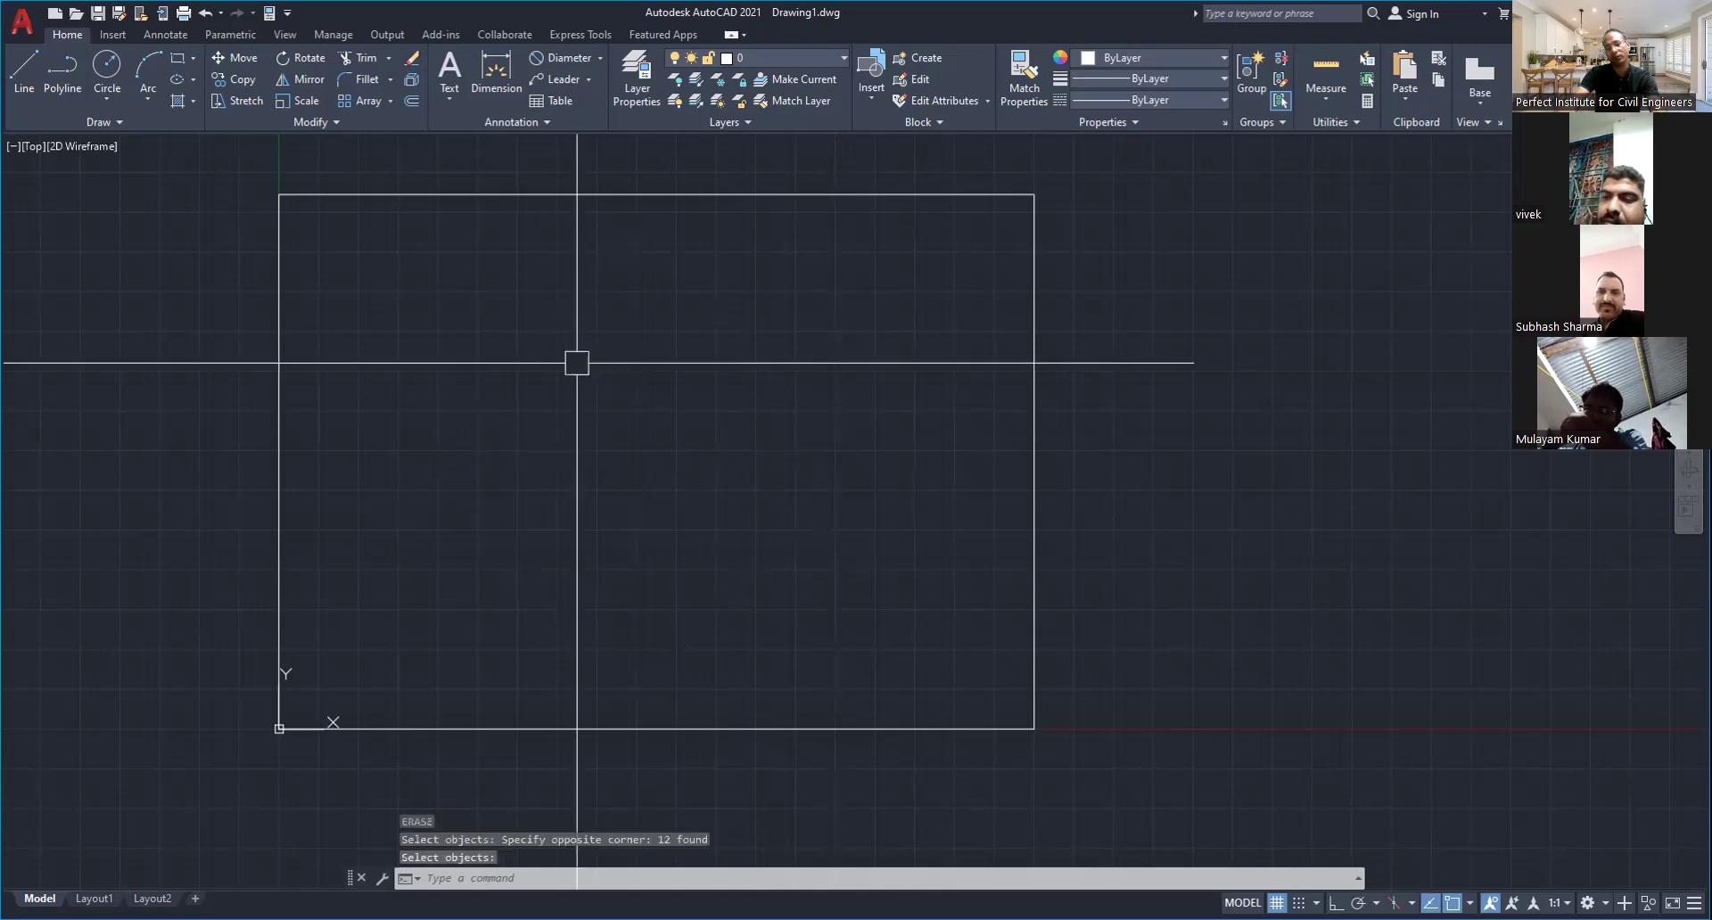
{"action": "scroll", "coordinate": [600, 371], "scroll_direction": "down", "scroll_amount": 2}
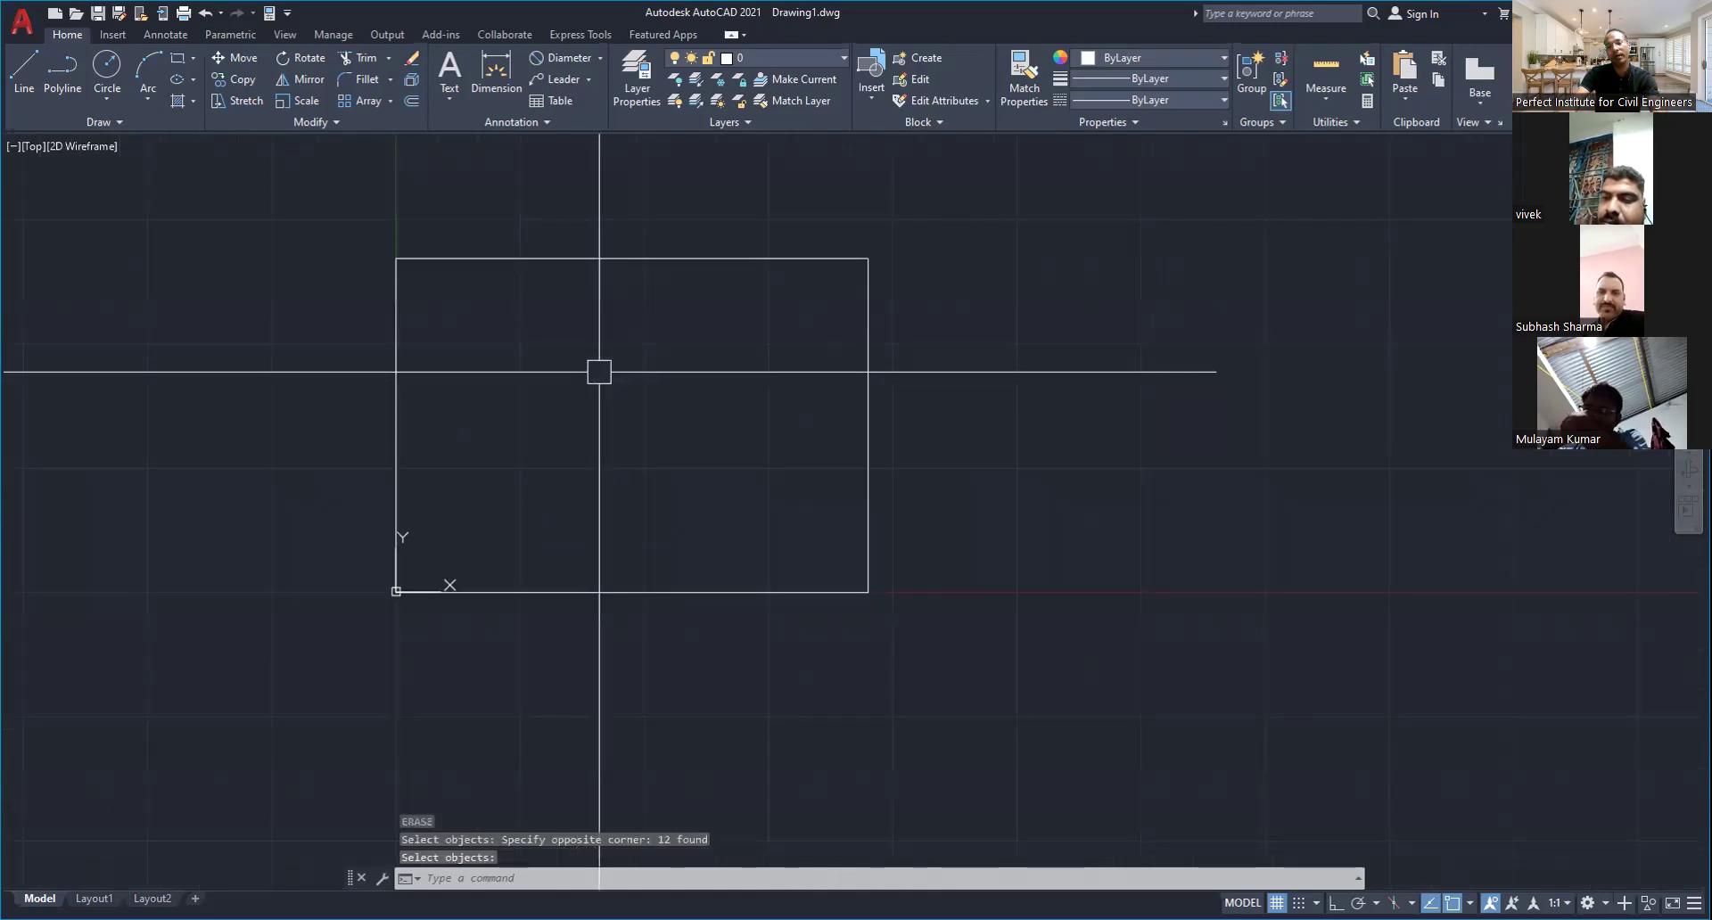
{"action": "scroll", "coordinate": [588, 386], "scroll_direction": "up", "scroll_amount": 2}
{"action": "key", "text": "Escape"}
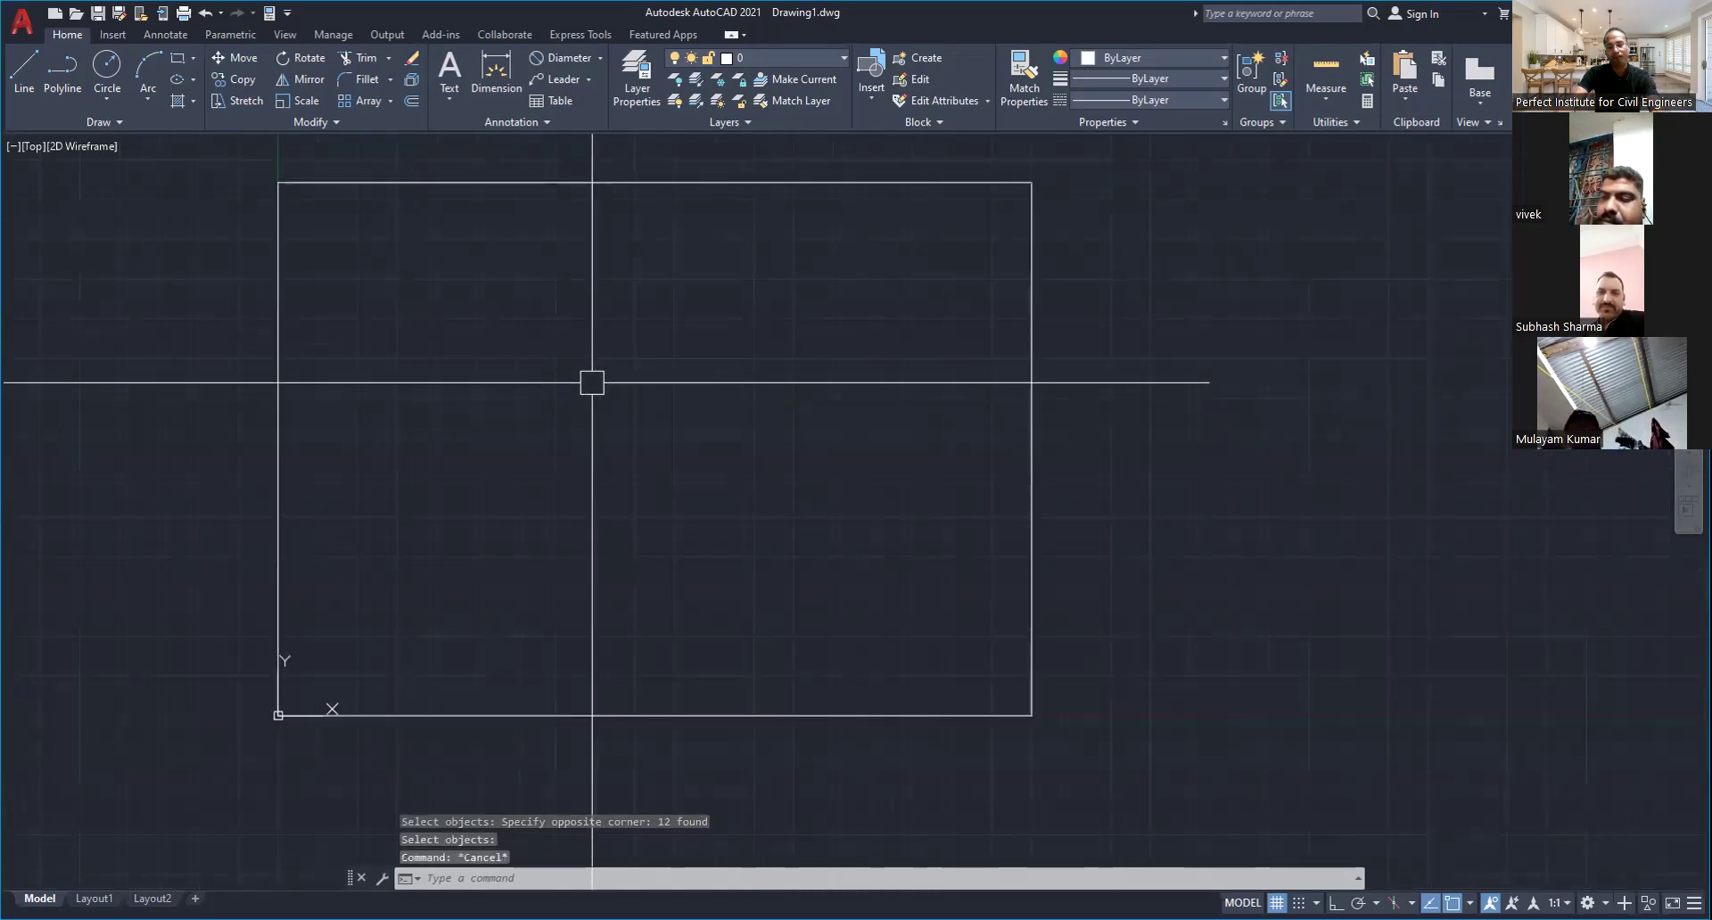
{"action": "key", "text": "Escape"}
{"action": "key", "text": "Escape"}
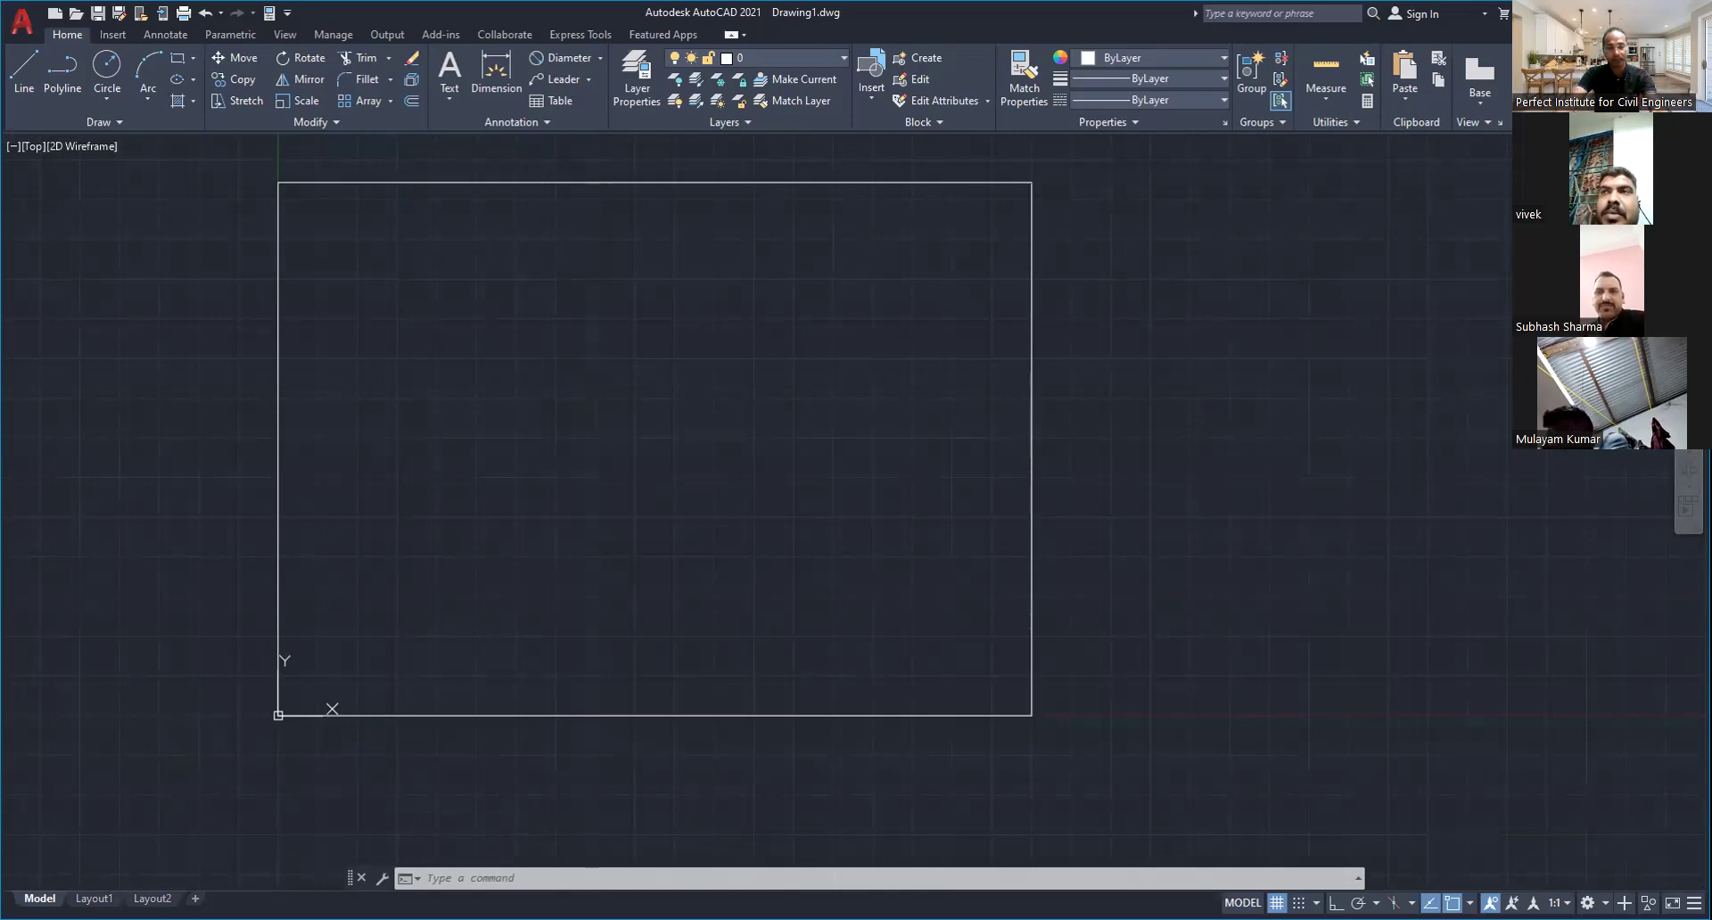
Draw a closed irregular quadrilateral from four separate lines in the upper half of the sheet border
{"action": "key", "text": "Escape"}
{"action": "key", "text": "Escape"}
{"action": "key", "text": "Escape"}
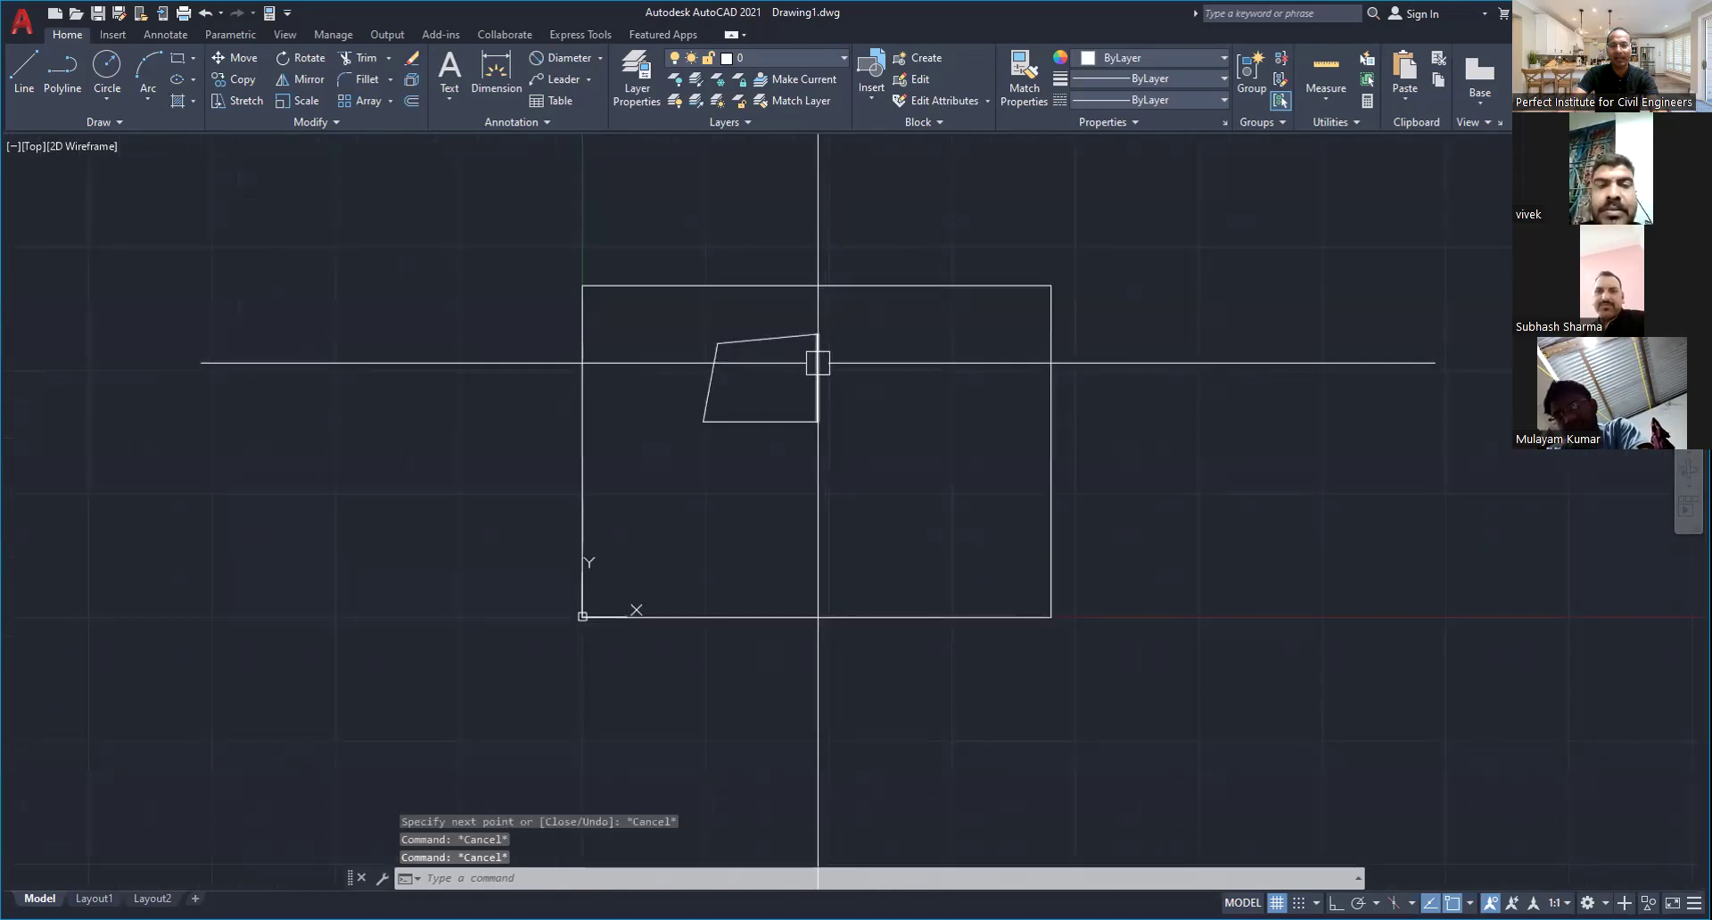
Select the quadrilateral's four sides one after another to check whether they are separate objects
{"action": "left_click", "coordinate": [817, 366]}
{"action": "middle_click_drag", "start_coordinate": [885, 401], "coordinate": [858, 553]}
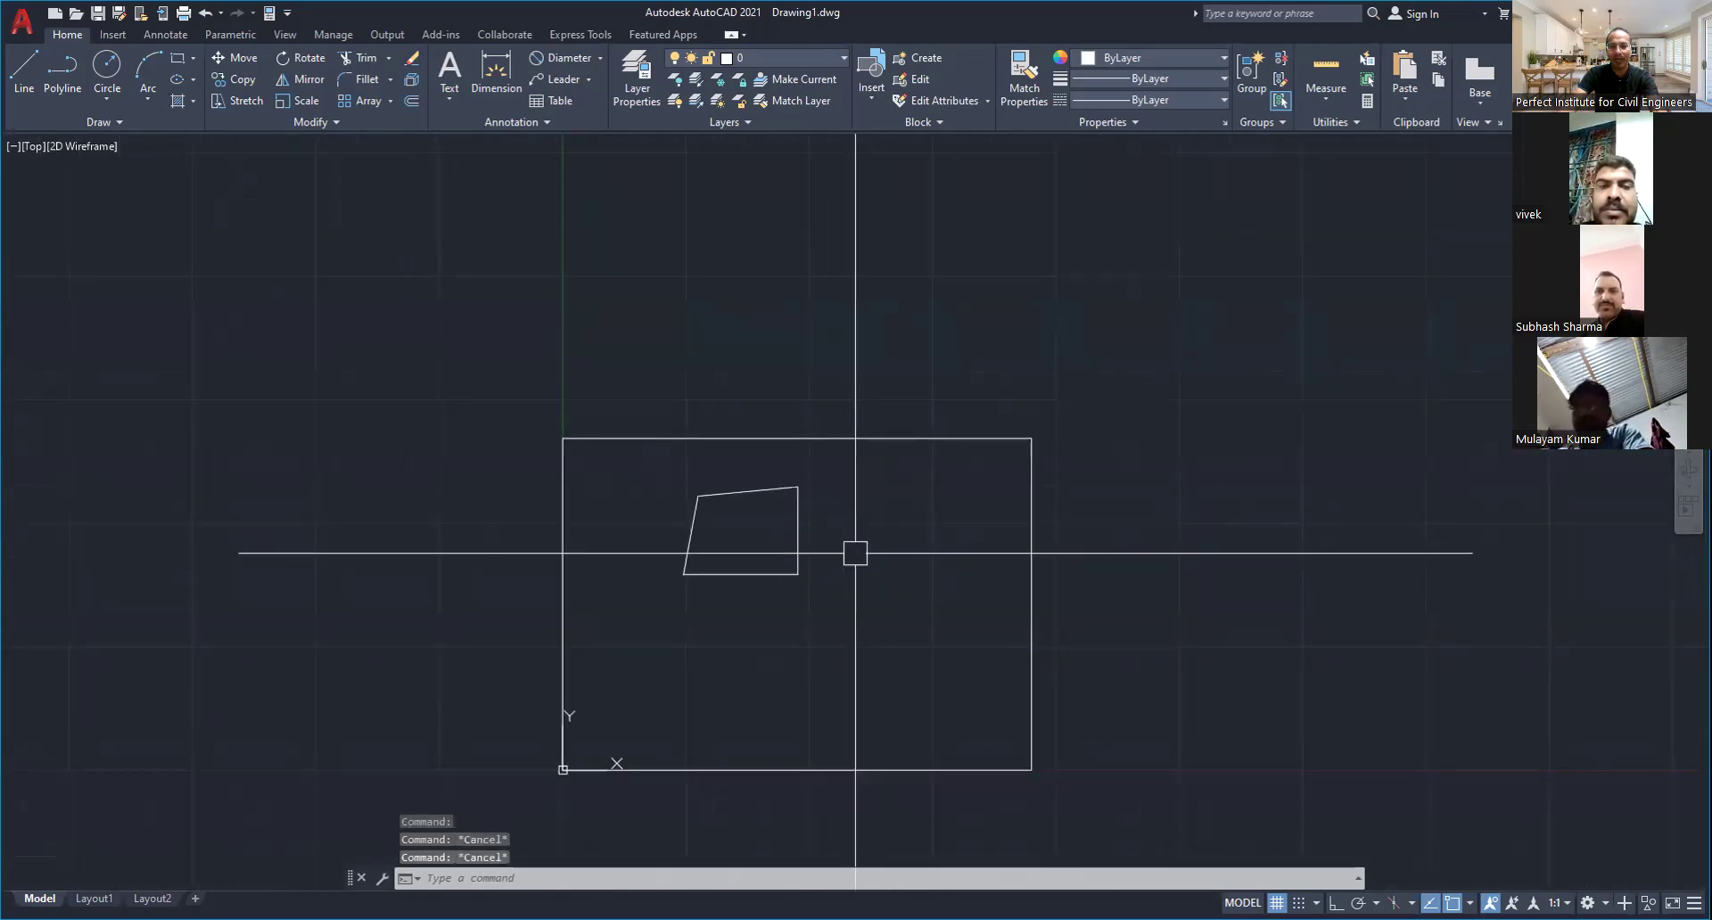
{"action": "key", "text": "Escape"}
{"action": "left_click", "coordinate": [746, 490]}
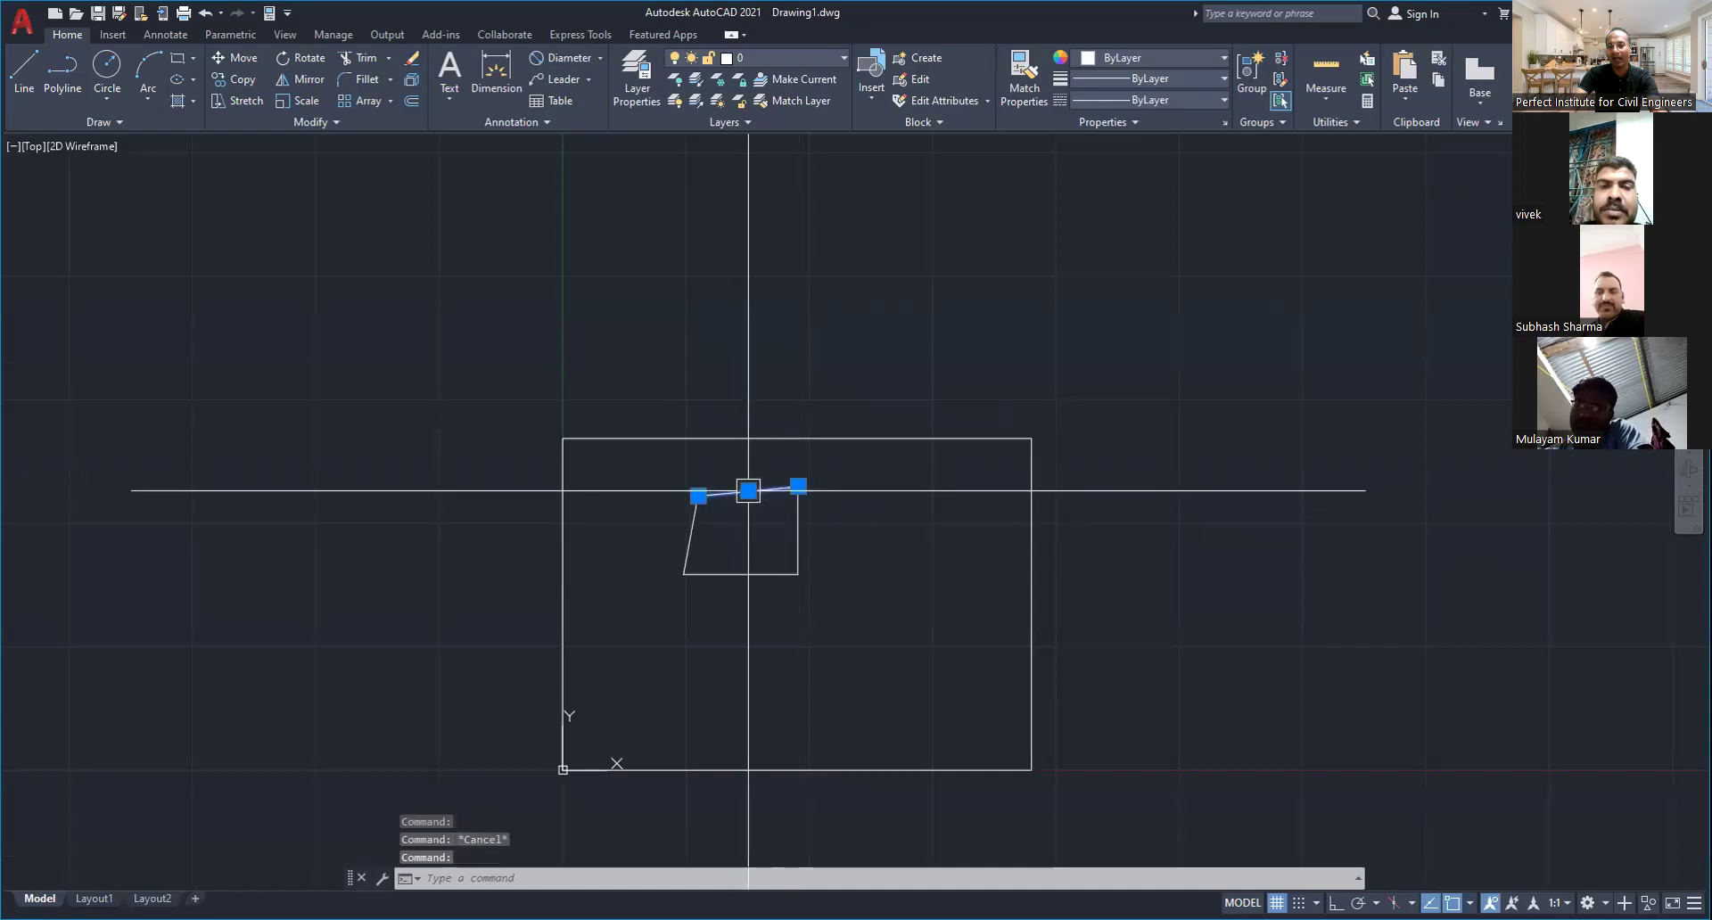
{"action": "key", "text": "Escape"}
{"action": "left_click", "coordinate": [798, 529]}
{"action": "left_click", "coordinate": [750, 573]}
{"action": "left_click", "coordinate": [689, 535]}
{"action": "left_click", "coordinate": [748, 490]}
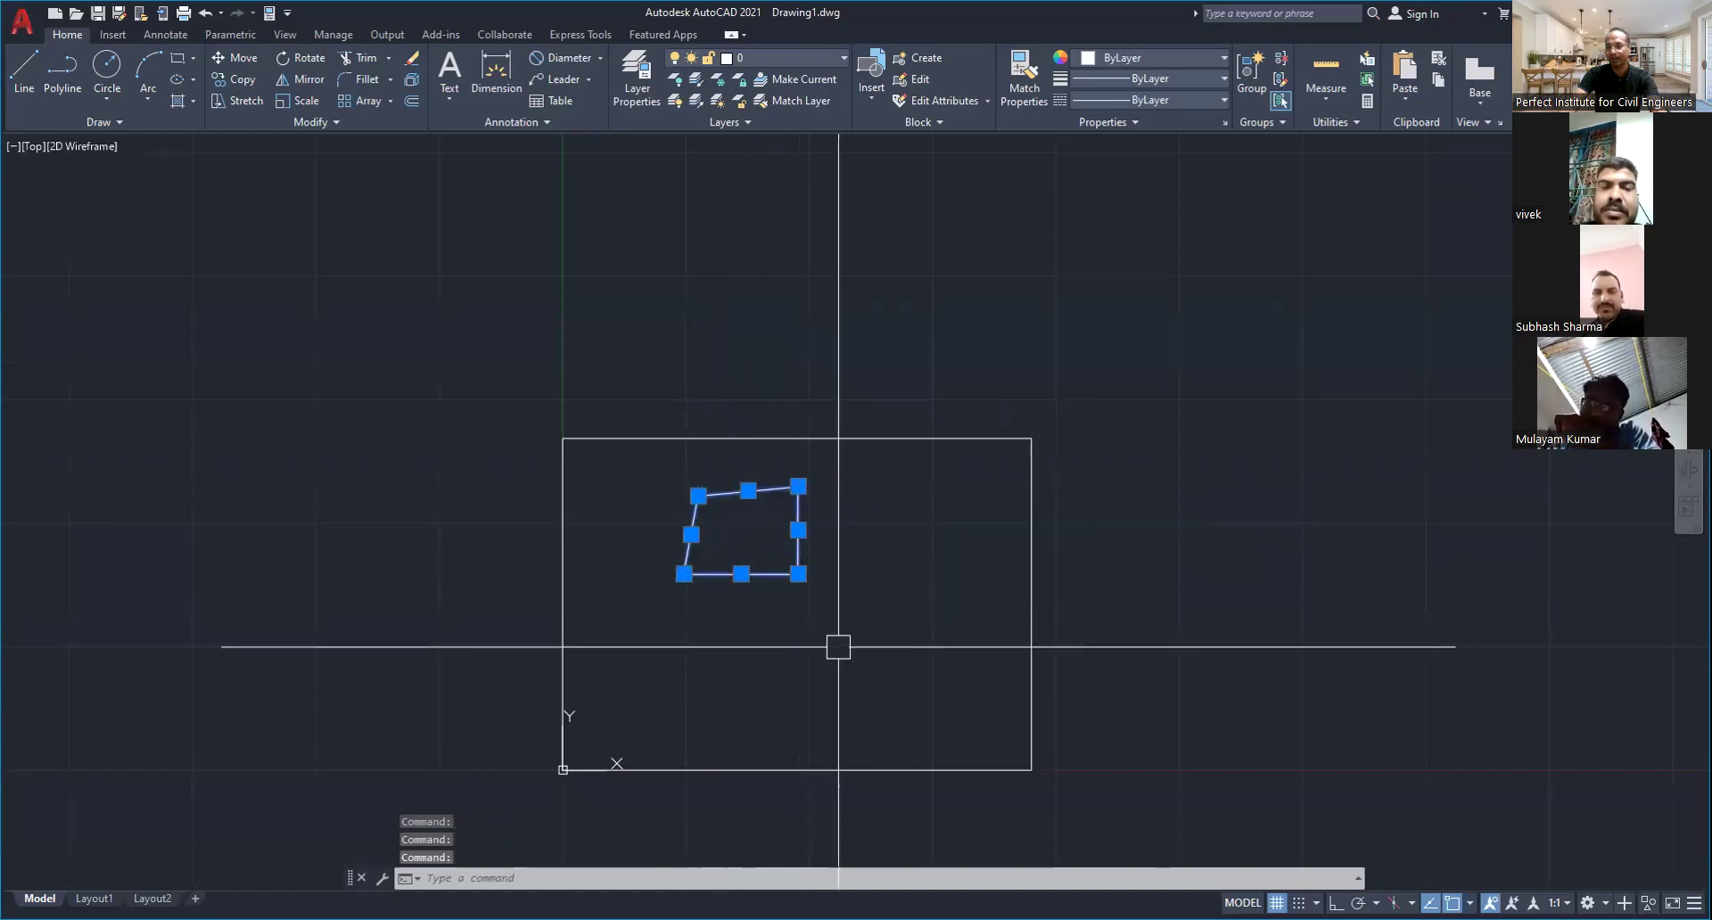
Select and deselect each side of the quadrilateral on its own to examine the individual lines
{"action": "key", "text": "Escape"}
{"action": "left_click", "coordinate": [757, 574]}
{"action": "key", "text": "Escape"}
{"action": "left_click", "coordinate": [797, 542]}
{"action": "key", "text": "Escape"}
{"action": "left_click", "coordinate": [753, 493]}
{"action": "key", "text": "Escape"}
{"action": "left_click", "coordinate": [693, 531]}
{"action": "key", "text": "Escape"}
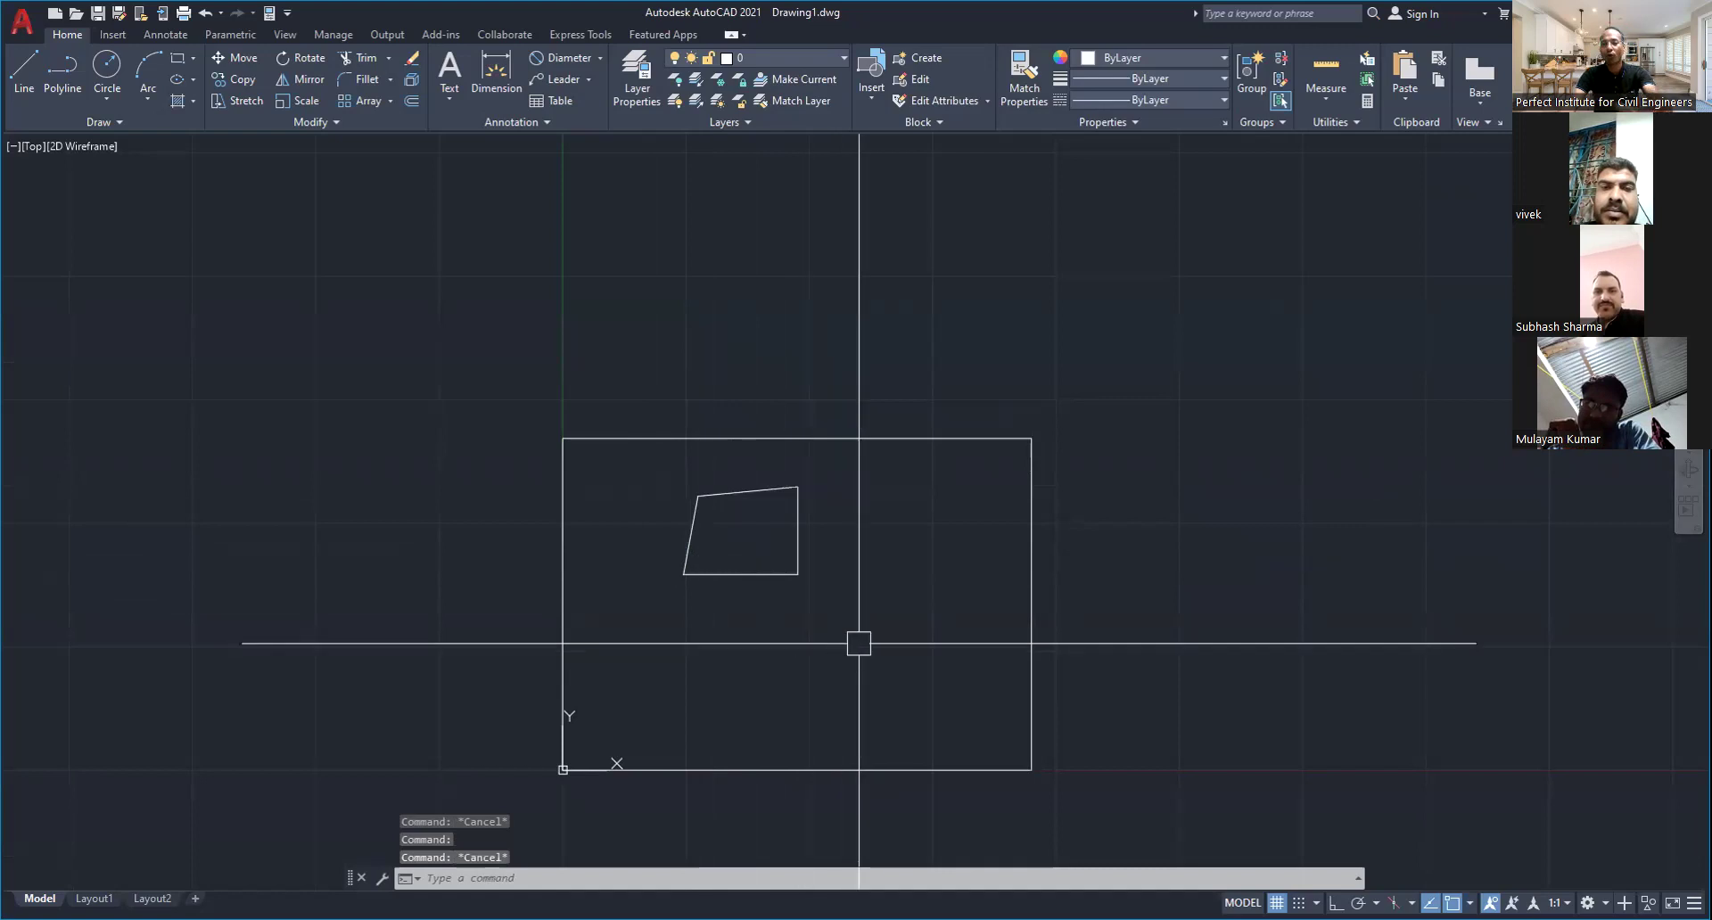
Join the quadrilateral's four sides into a single polyline and select it to check the result
{"action": "scroll", "coordinate": [803, 562], "scroll_direction": "up", "scroll_amount": 6}
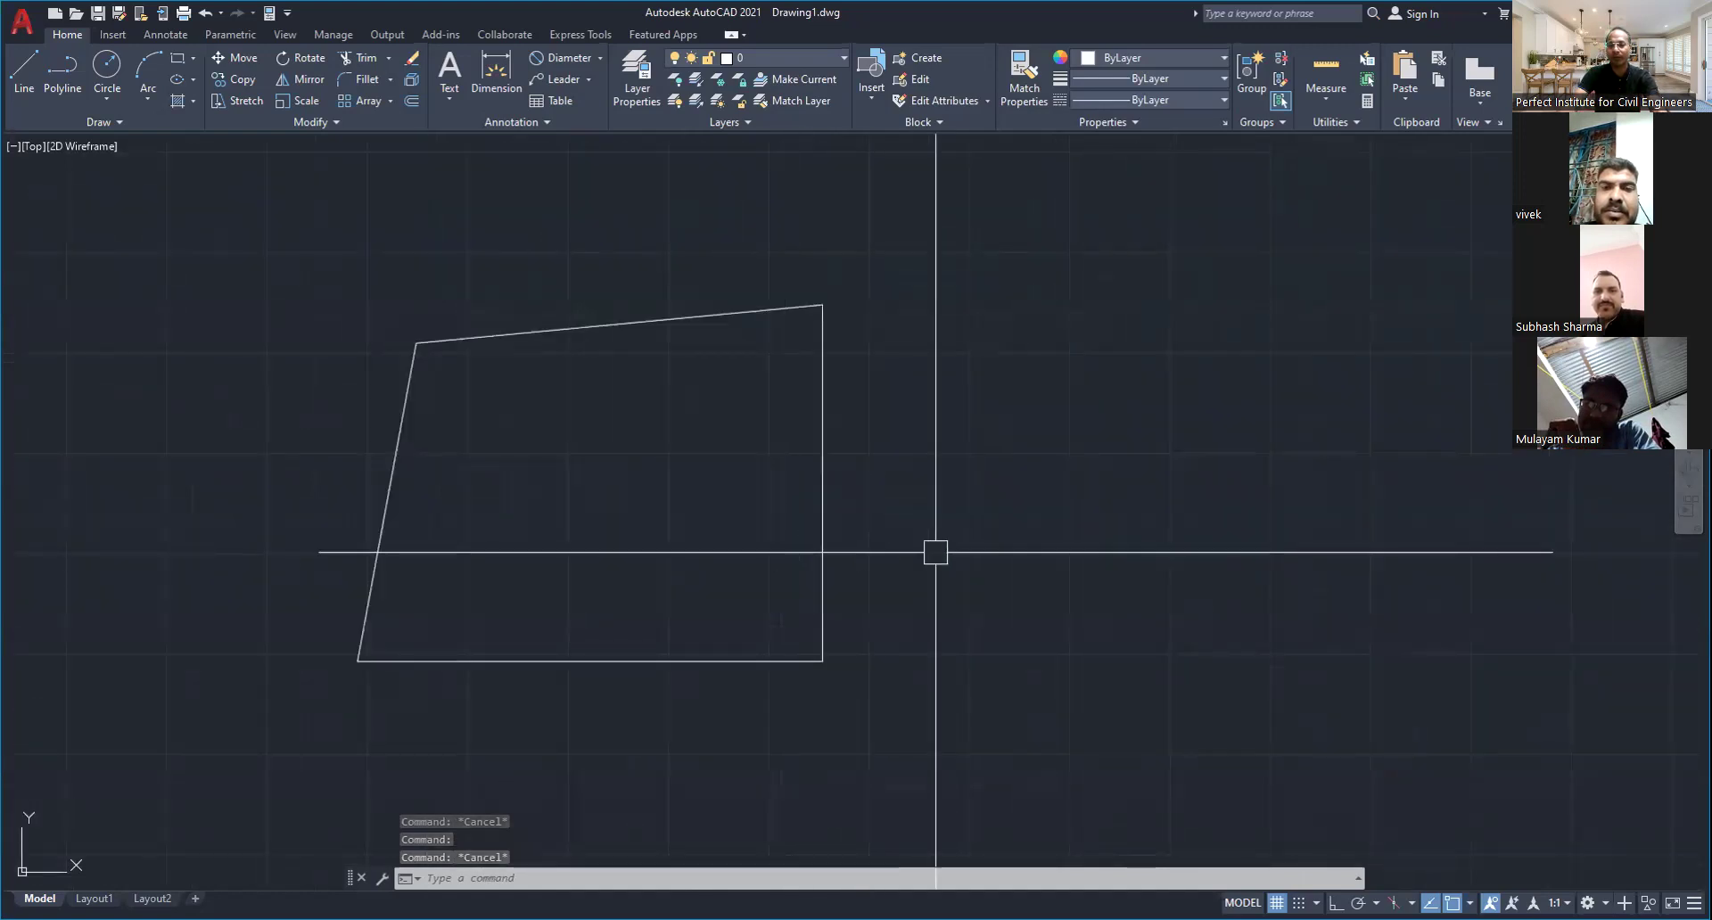
{"action": "middle_click_drag", "start_coordinate": [944, 553], "coordinate": [975, 633]}
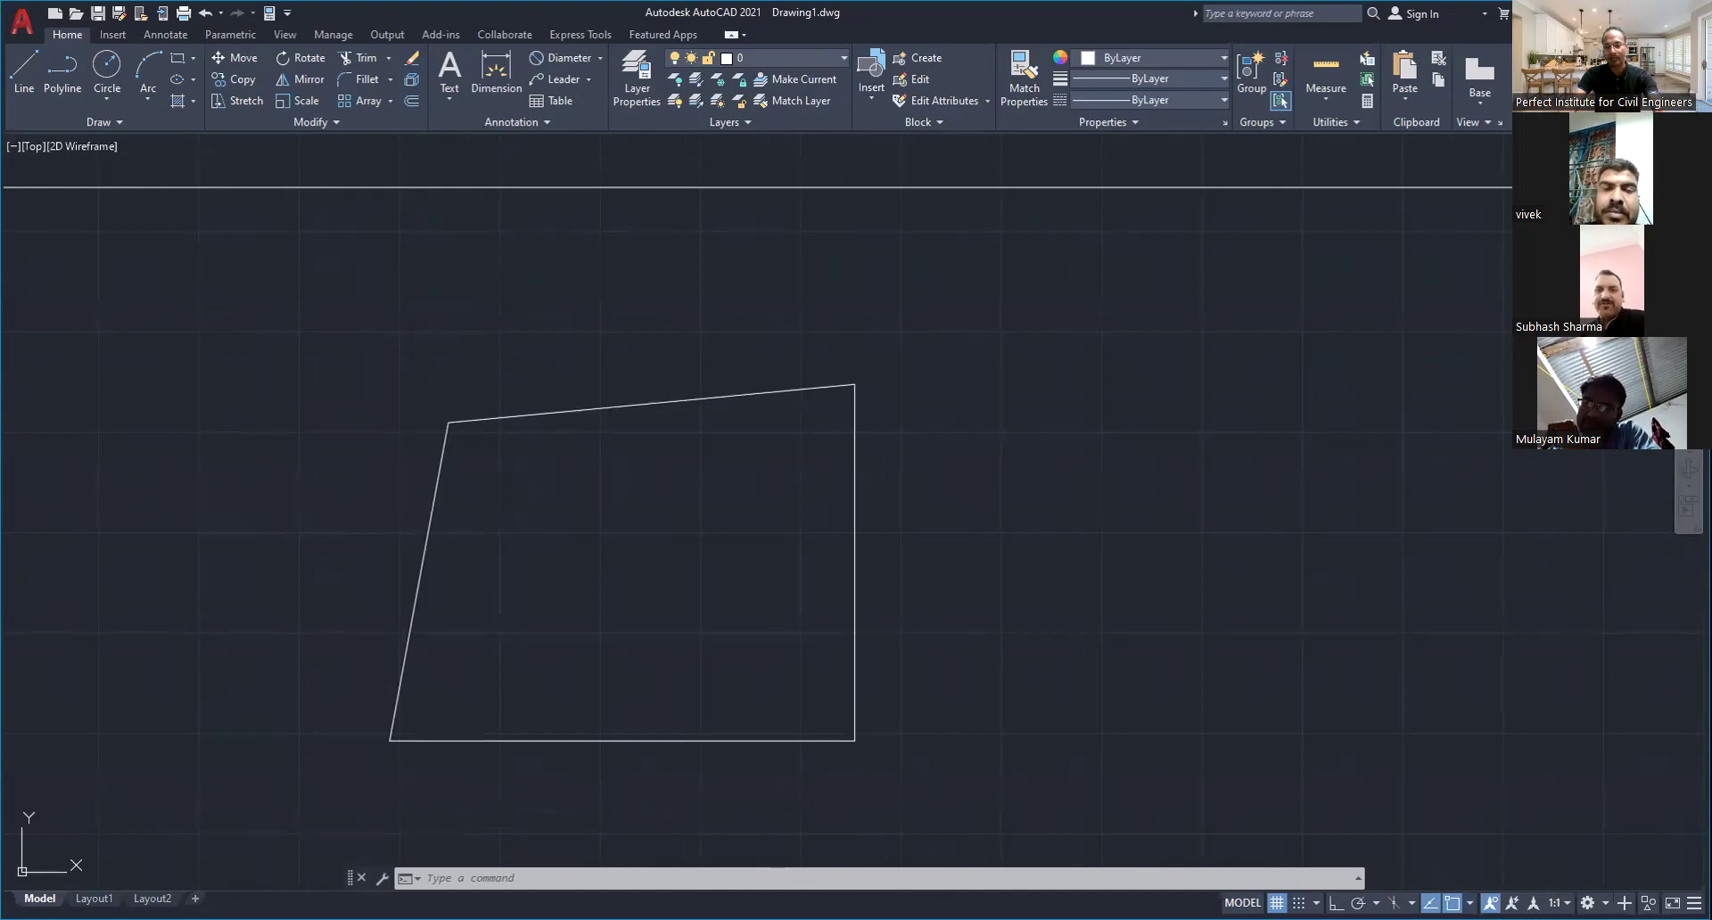
{"action": "key", "text": "Escape"}
{"action": "key", "text": "Escape"}
{"action": "key", "text": "Escape"}
{"action": "type", "text": "J"}
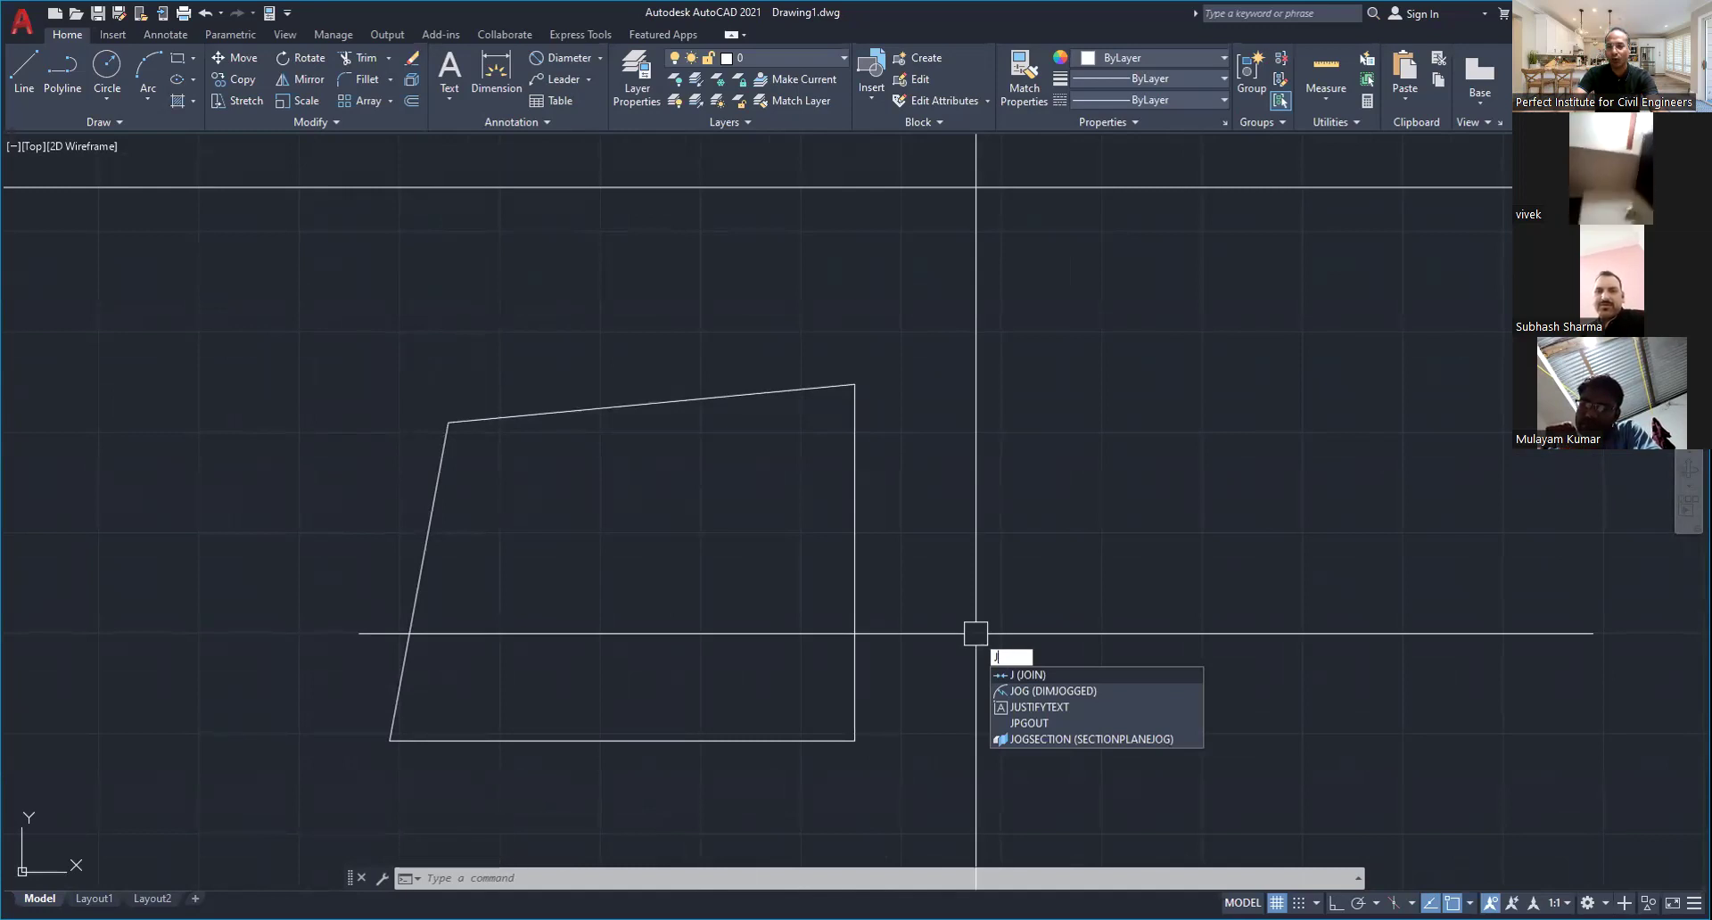
{"action": "key", "text": "Return"}
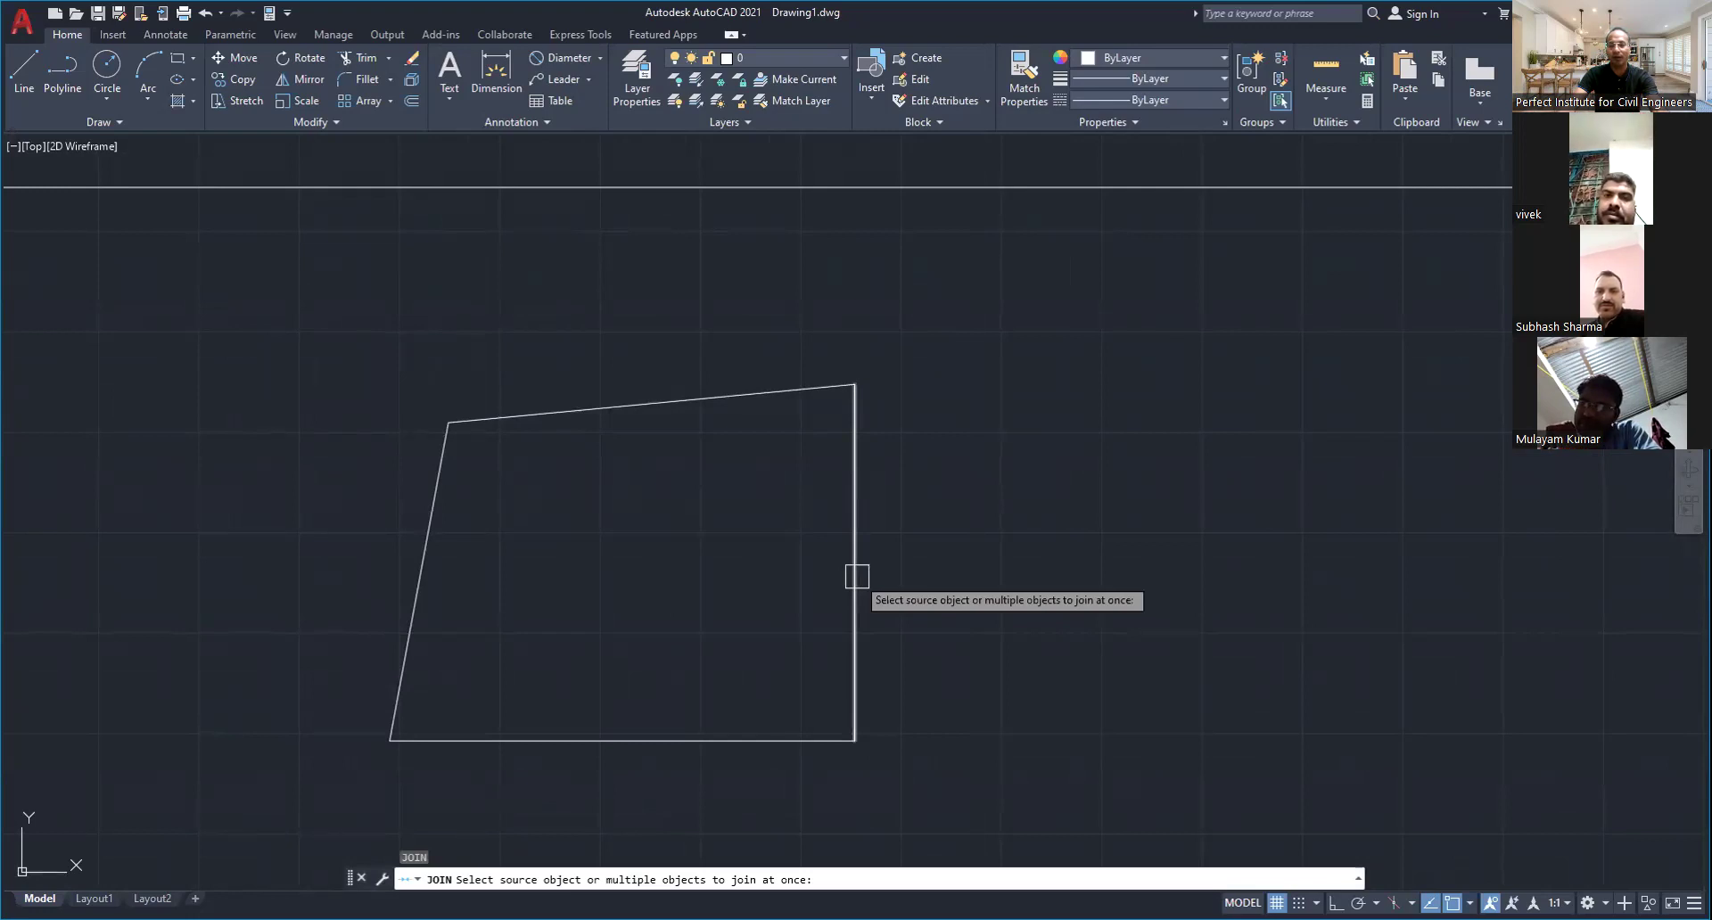
{"action": "left_click", "coordinate": [857, 576]}
{"action": "left_click", "coordinate": [627, 739]}
{"action": "key", "text": "Return"}
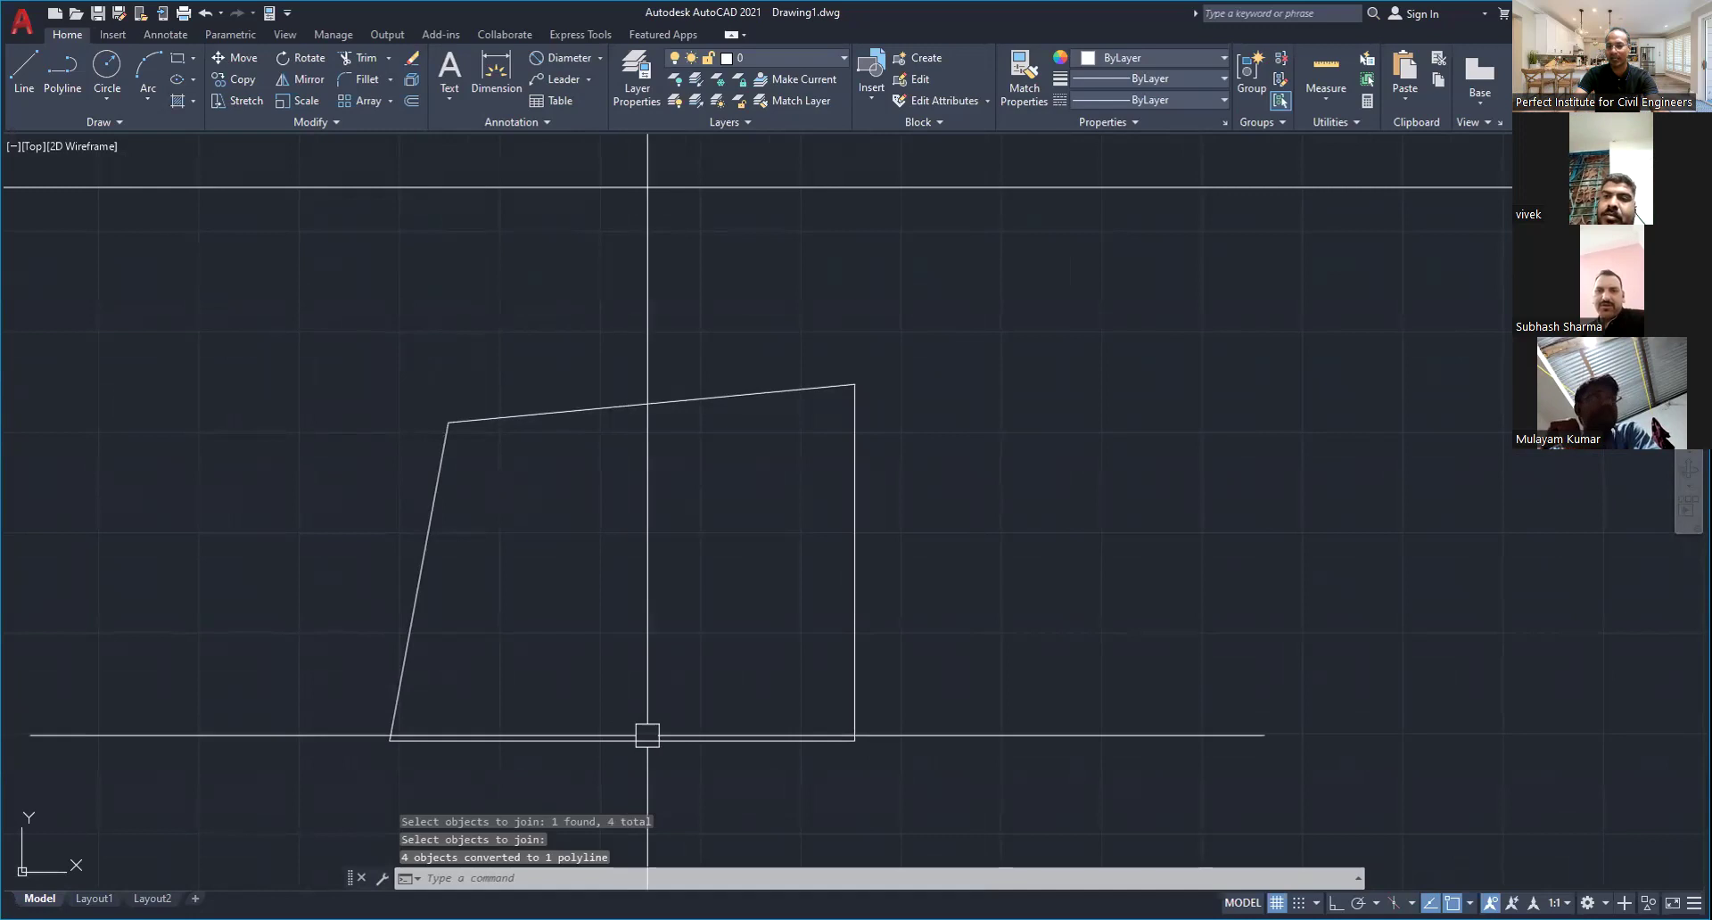
{"action": "left_click", "coordinate": [858, 592]}
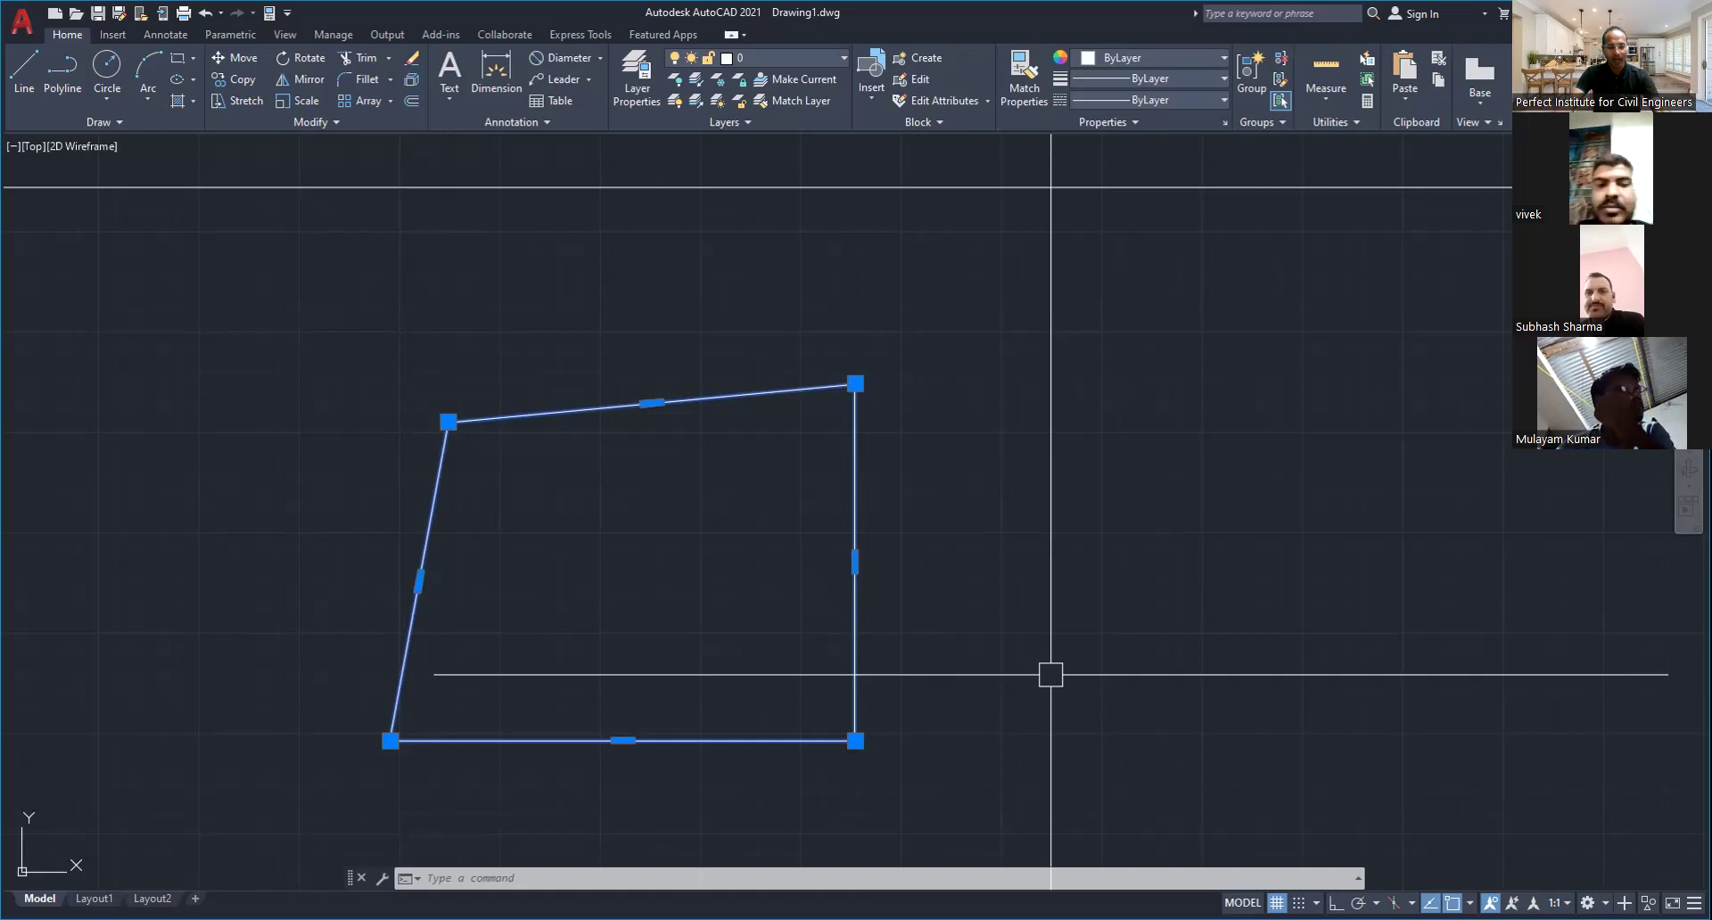
Undo the join of the quadrilateral's sides and clear the selection
{"action": "key", "text": "ctrl+z"}
{"action": "middle_click_drag", "start_coordinate": [1002, 637], "coordinate": [1144, 643]}
{"action": "key", "text": "Escape"}
{"action": "key", "text": "Escape"}
{"action": "key", "text": "Escape"}
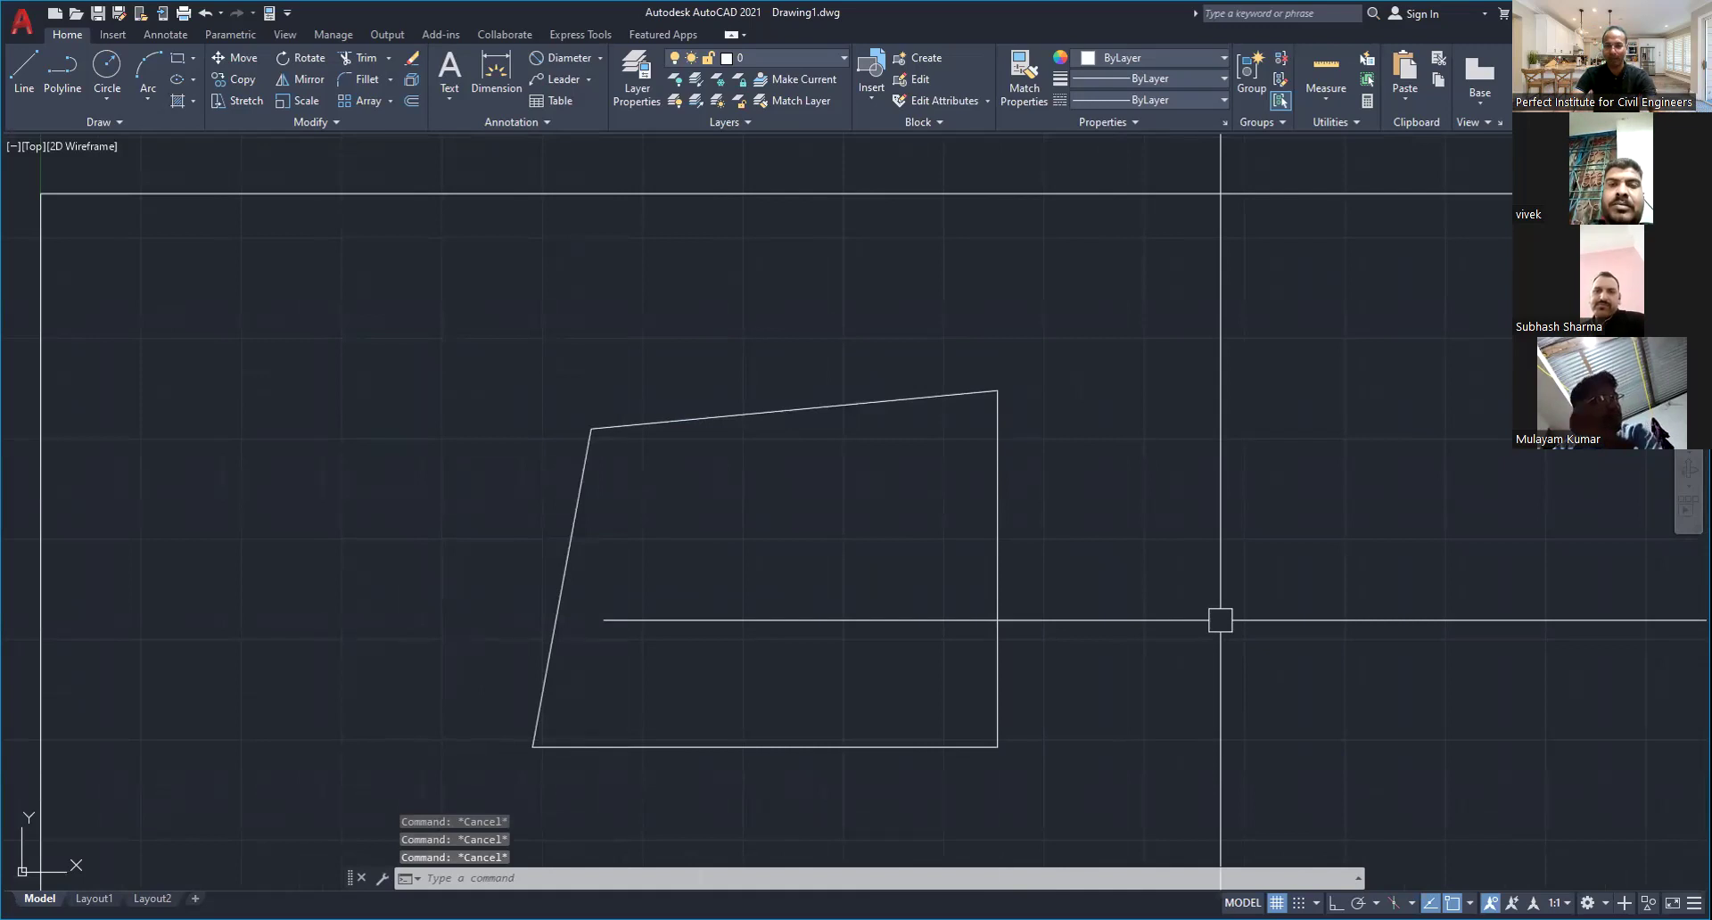
Select the quadrilateral's vertical right side and sloping top side to check whether they are separate lines again
{"action": "left_click", "coordinate": [997, 504]}
{"action": "left_click", "coordinate": [892, 402]}
{"action": "key", "text": "Escape"}
{"action": "key", "text": "Escape"}
{"action": "left_click", "coordinate": [870, 388]}
{"action": "key", "text": "Escape"}
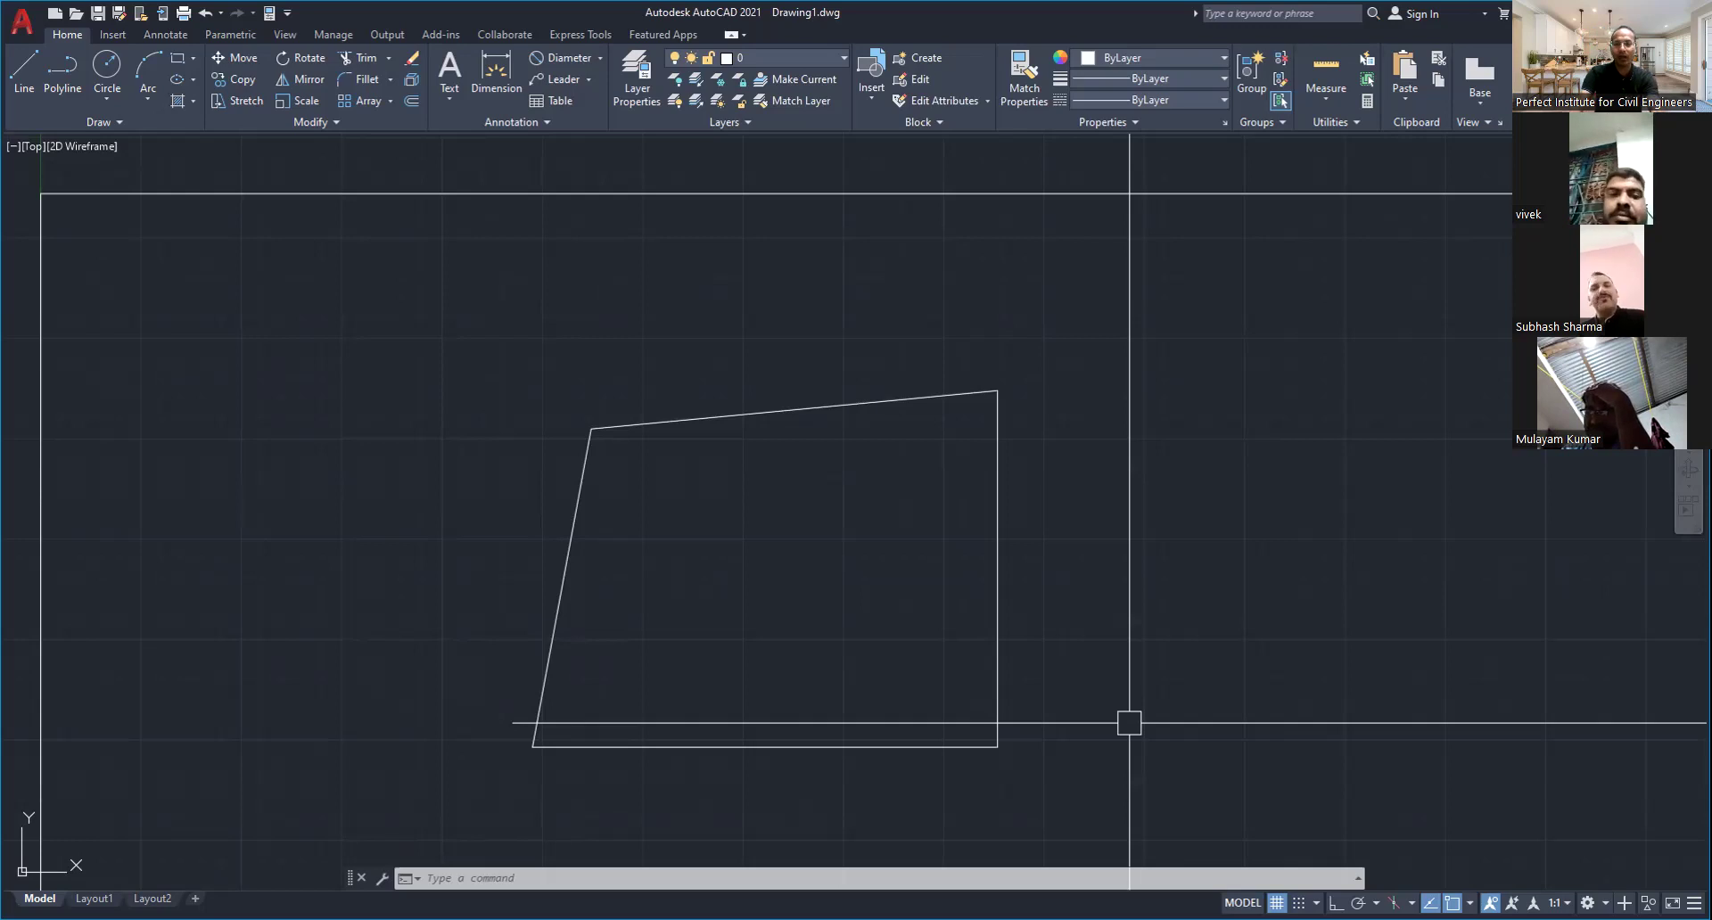
{"action": "left_click", "coordinate": [997, 558]}
{"action": "key", "text": "Escape"}
{"action": "key", "text": "Escape"}
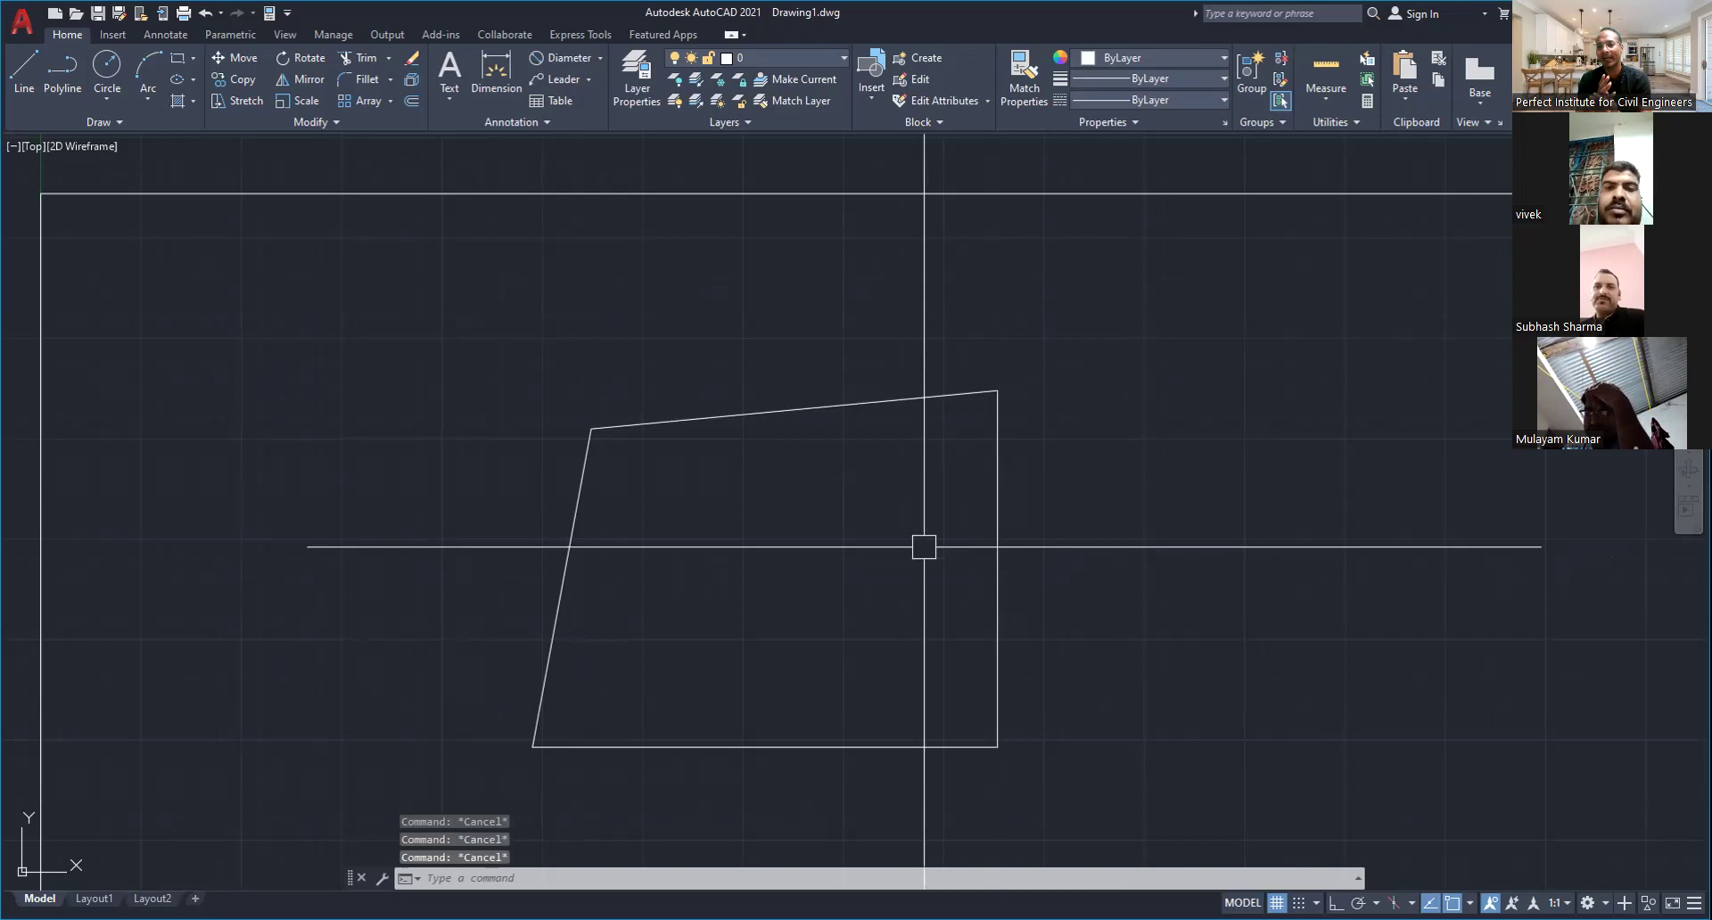
Set the current object colour to Blue
{"action": "left_click", "coordinate": [1223, 80]}
{"action": "key", "text": "Escape"}
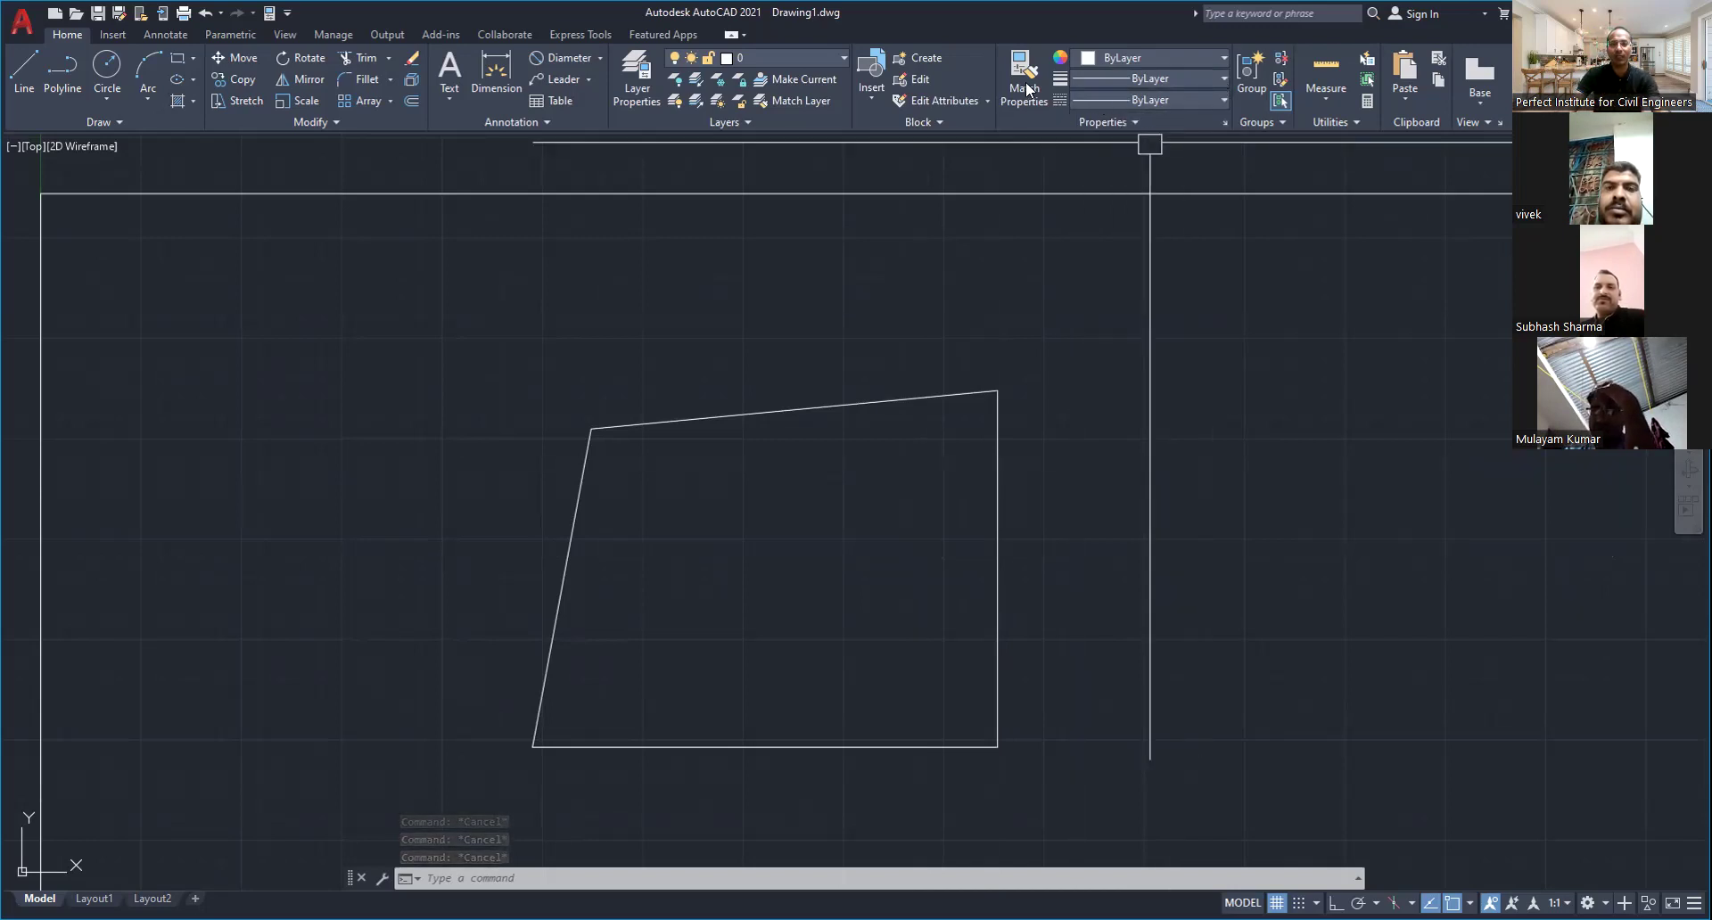
{"action": "left_click", "coordinate": [1146, 58]}
{"action": "left_click", "coordinate": [1154, 240]}
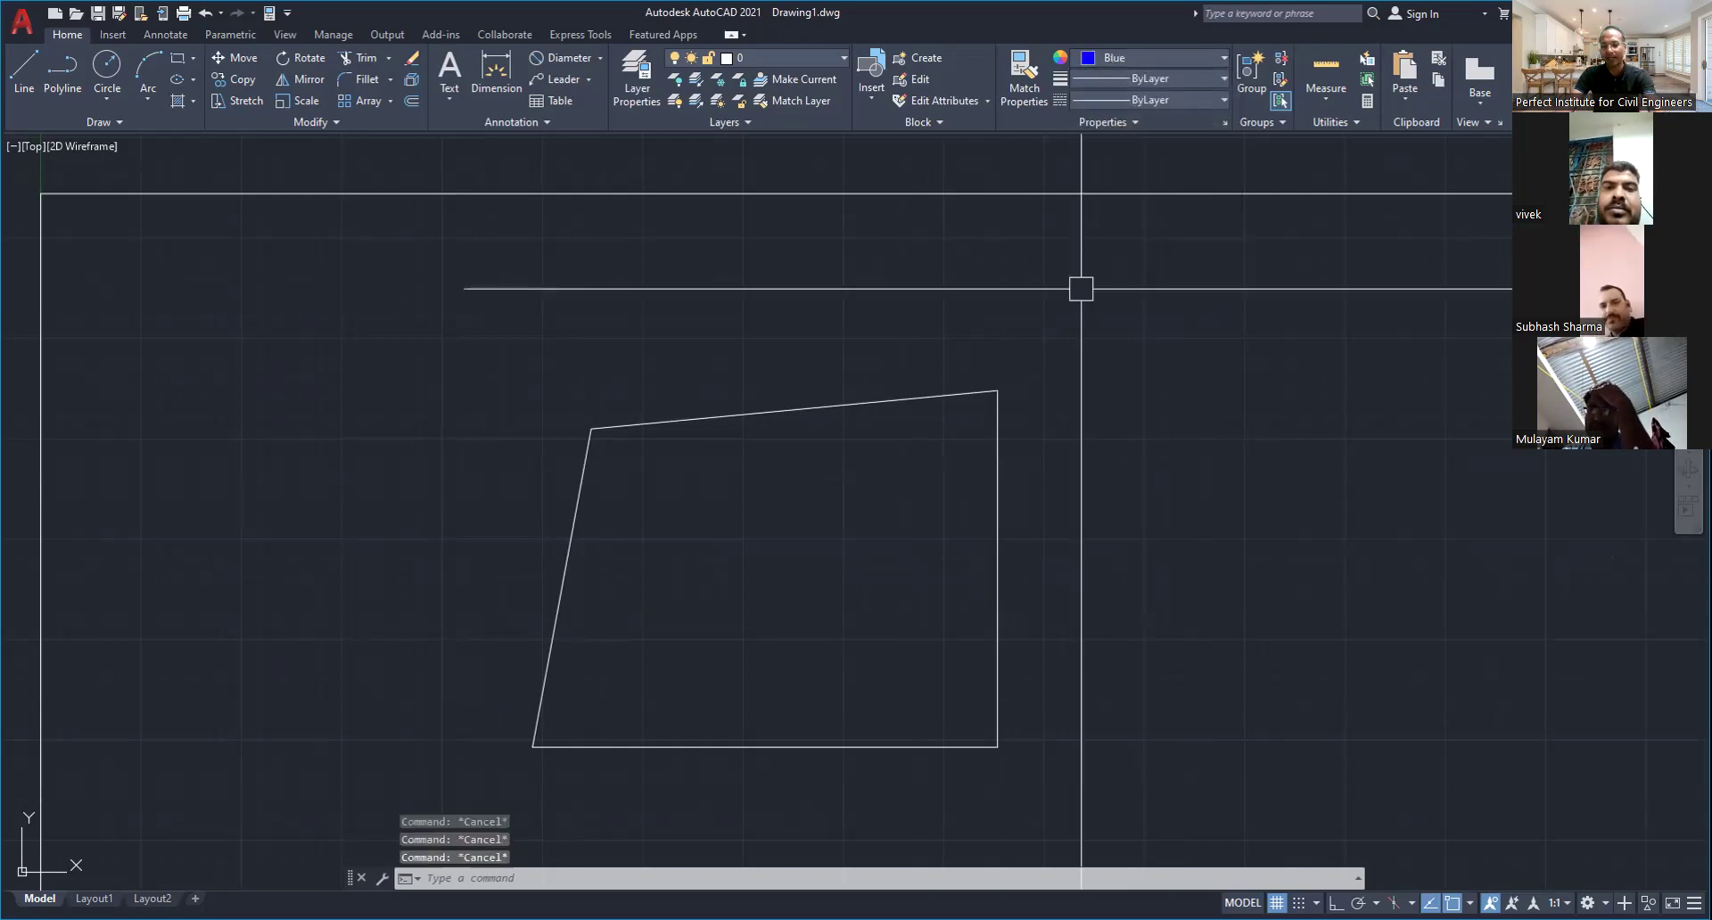
Trace the quadrilateral with a blue polyline through its four corners and select it to check it
{"action": "type", "text": "PL"}
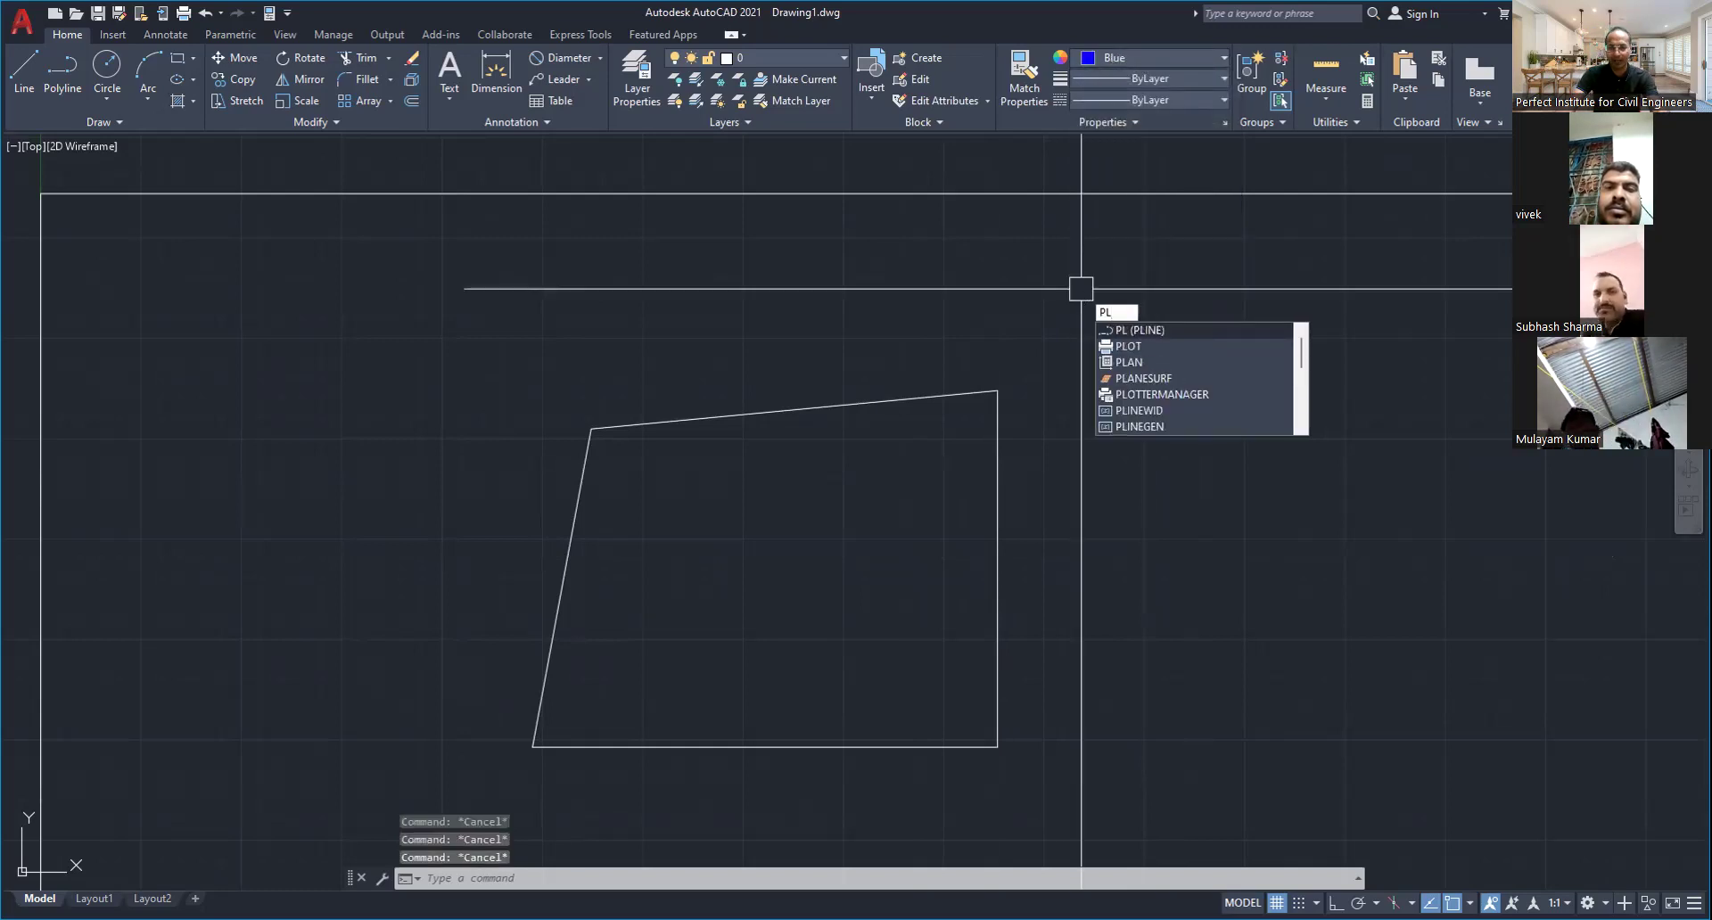
{"action": "key", "text": "Return"}
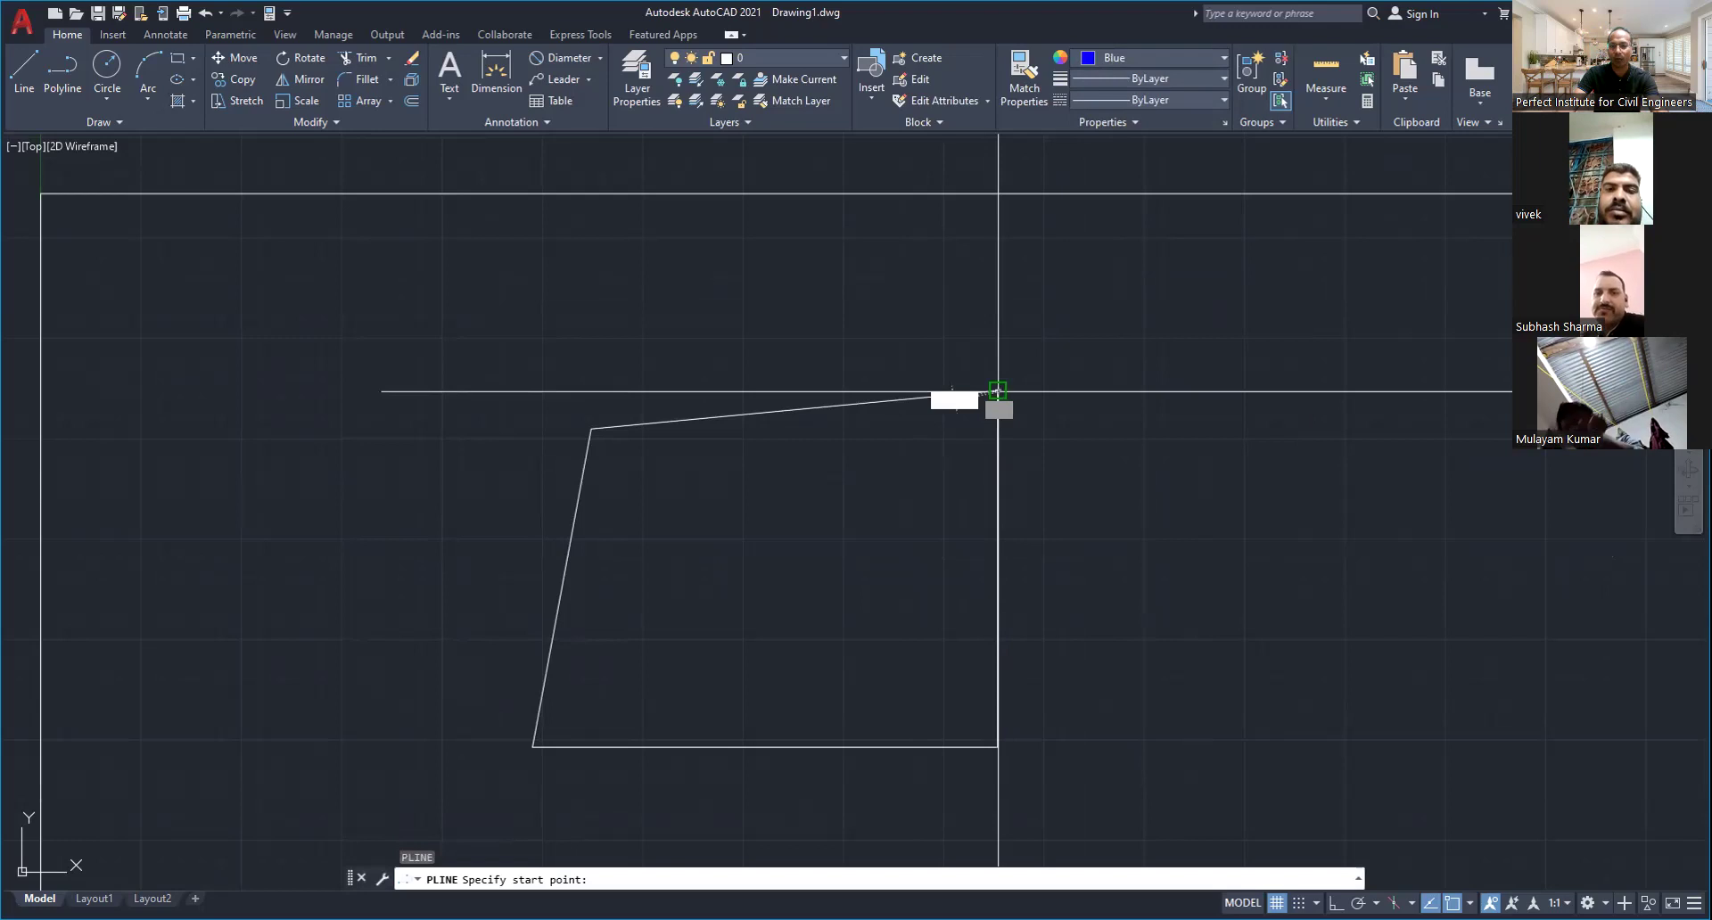
{"action": "left_click", "coordinate": [998, 391]}
{"action": "left_click", "coordinate": [591, 429]}
{"action": "left_click", "coordinate": [533, 748]}
{"action": "left_click", "coordinate": [998, 748]}
{"action": "left_click", "coordinate": [998, 391]}
{"action": "key", "text": "Escape"}
{"action": "left_click", "coordinate": [1000, 417]}
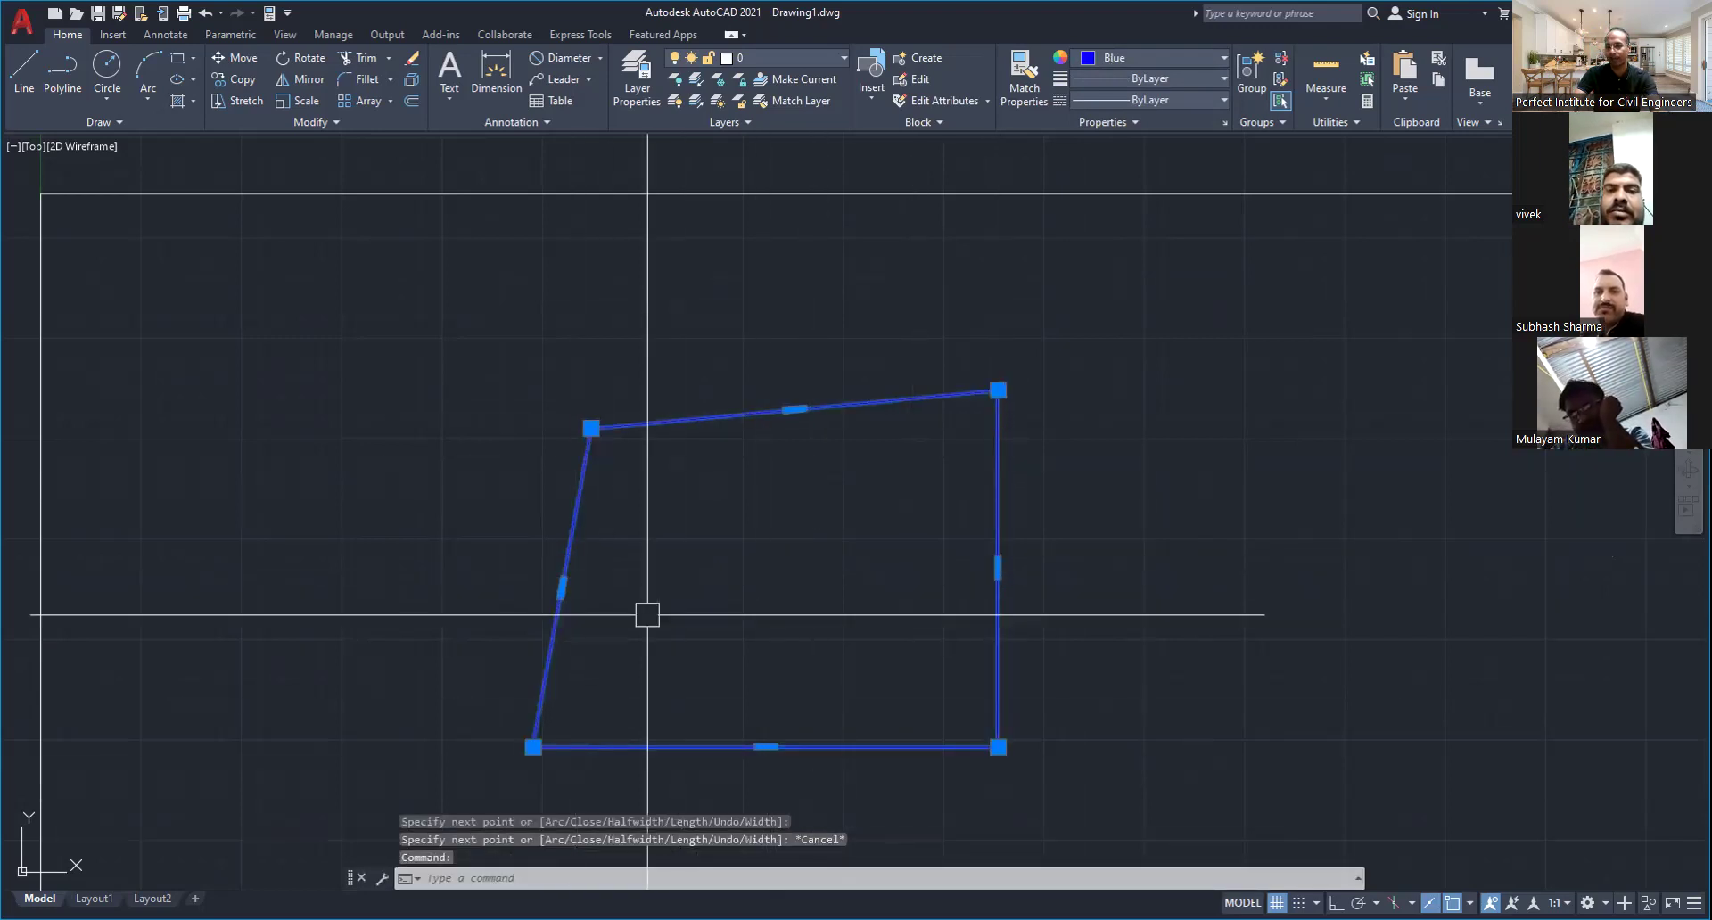
Undo the blue polyline traced over the quadrilateral
{"action": "key", "text": "Escape"}
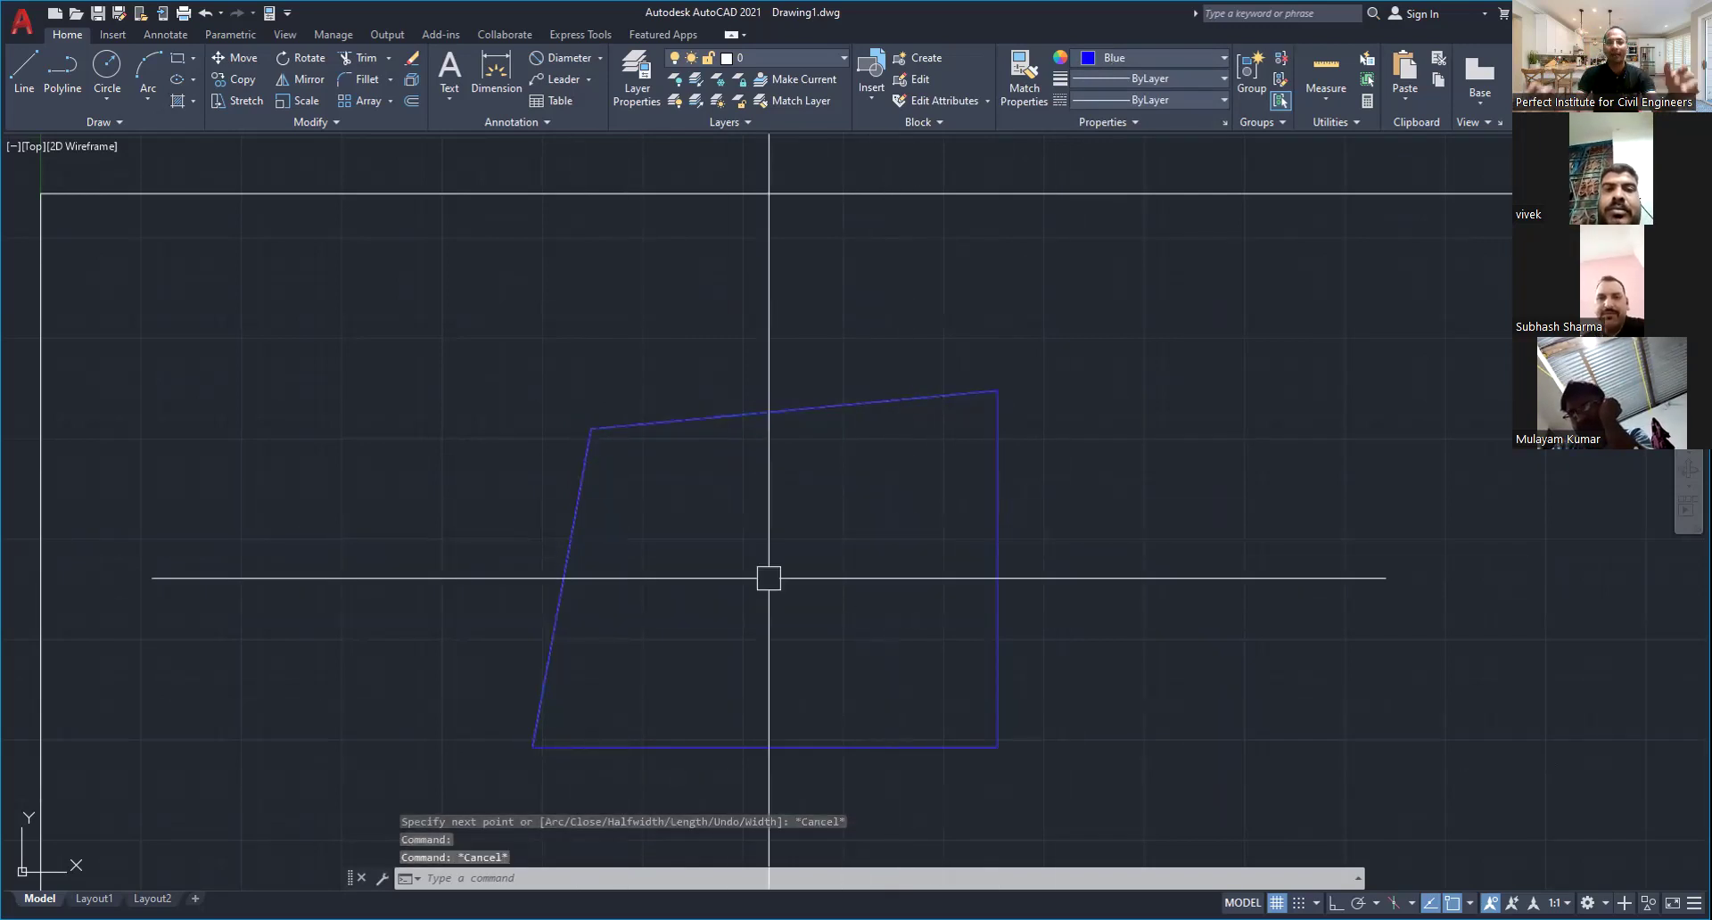
{"action": "key", "text": "Escape"}
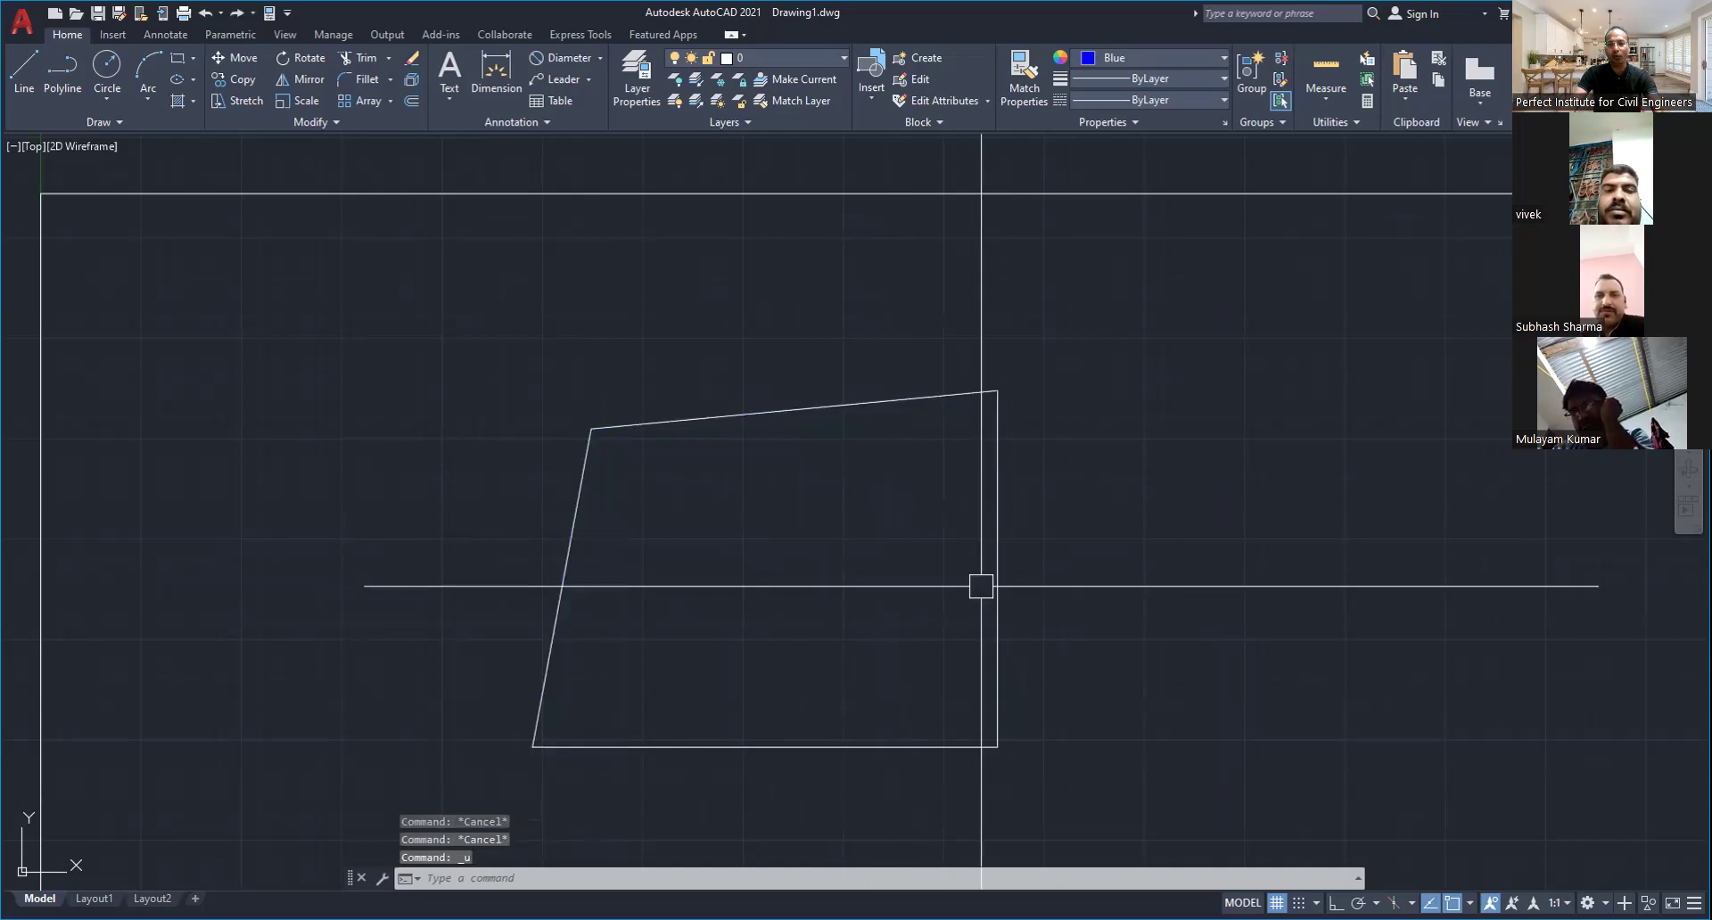
{"action": "key", "text": "Escape"}
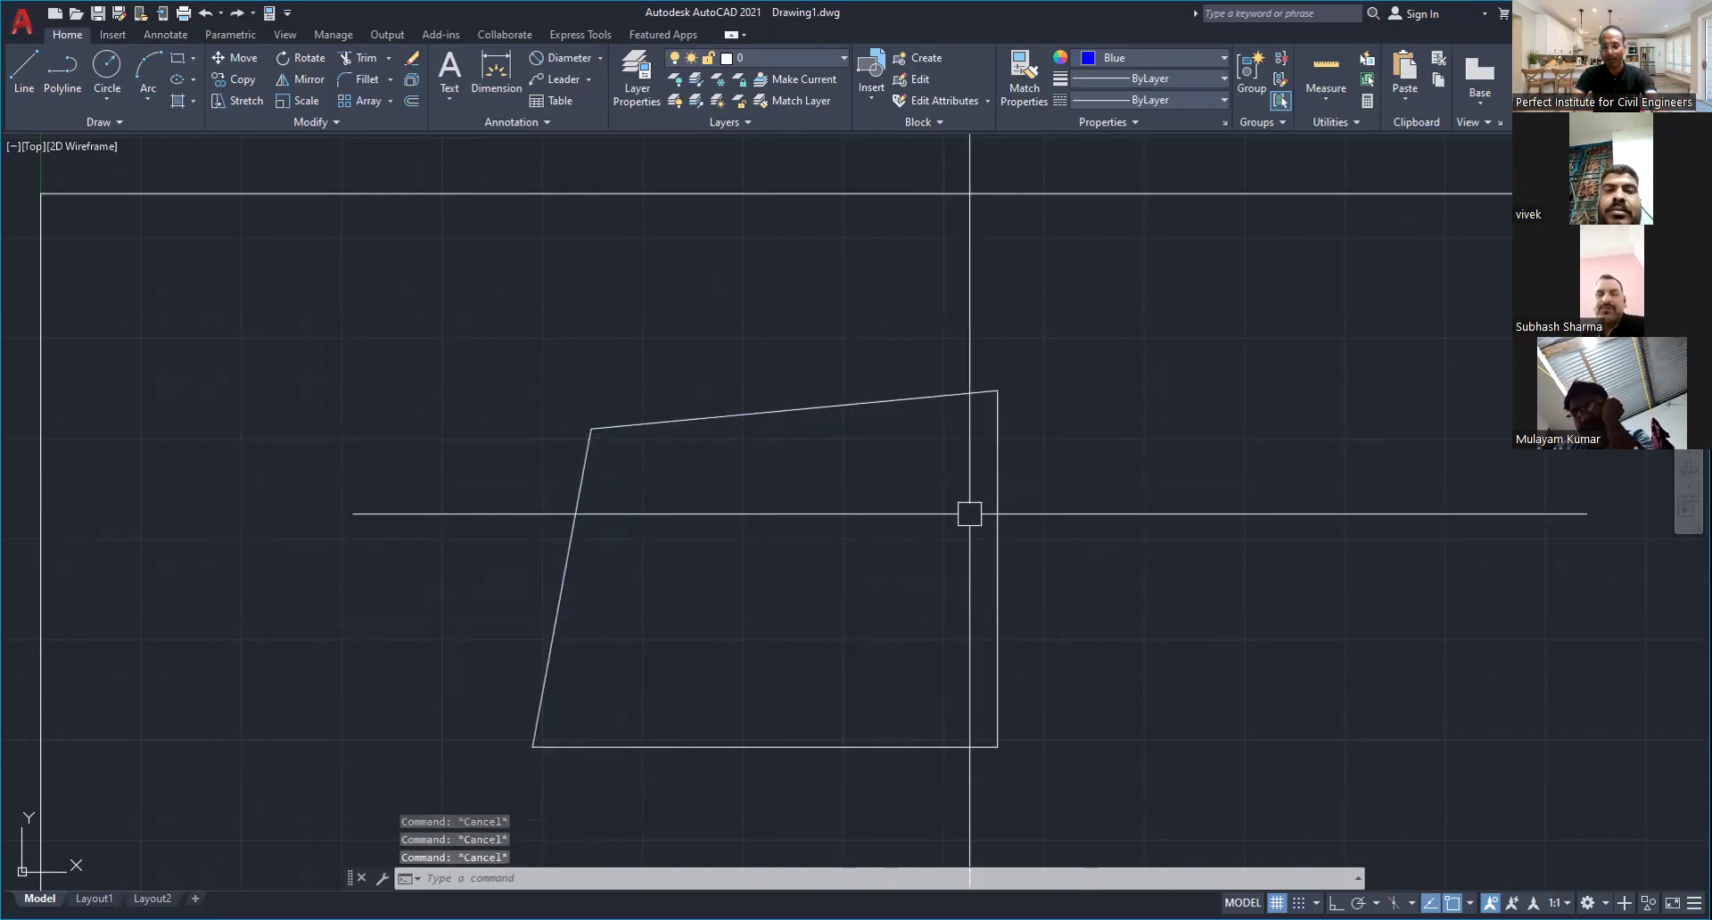
Create a boundary polyline with BPOLY from a point inside the quadrilateral, with island detection on, and select it
{"action": "type", "text": "B"}
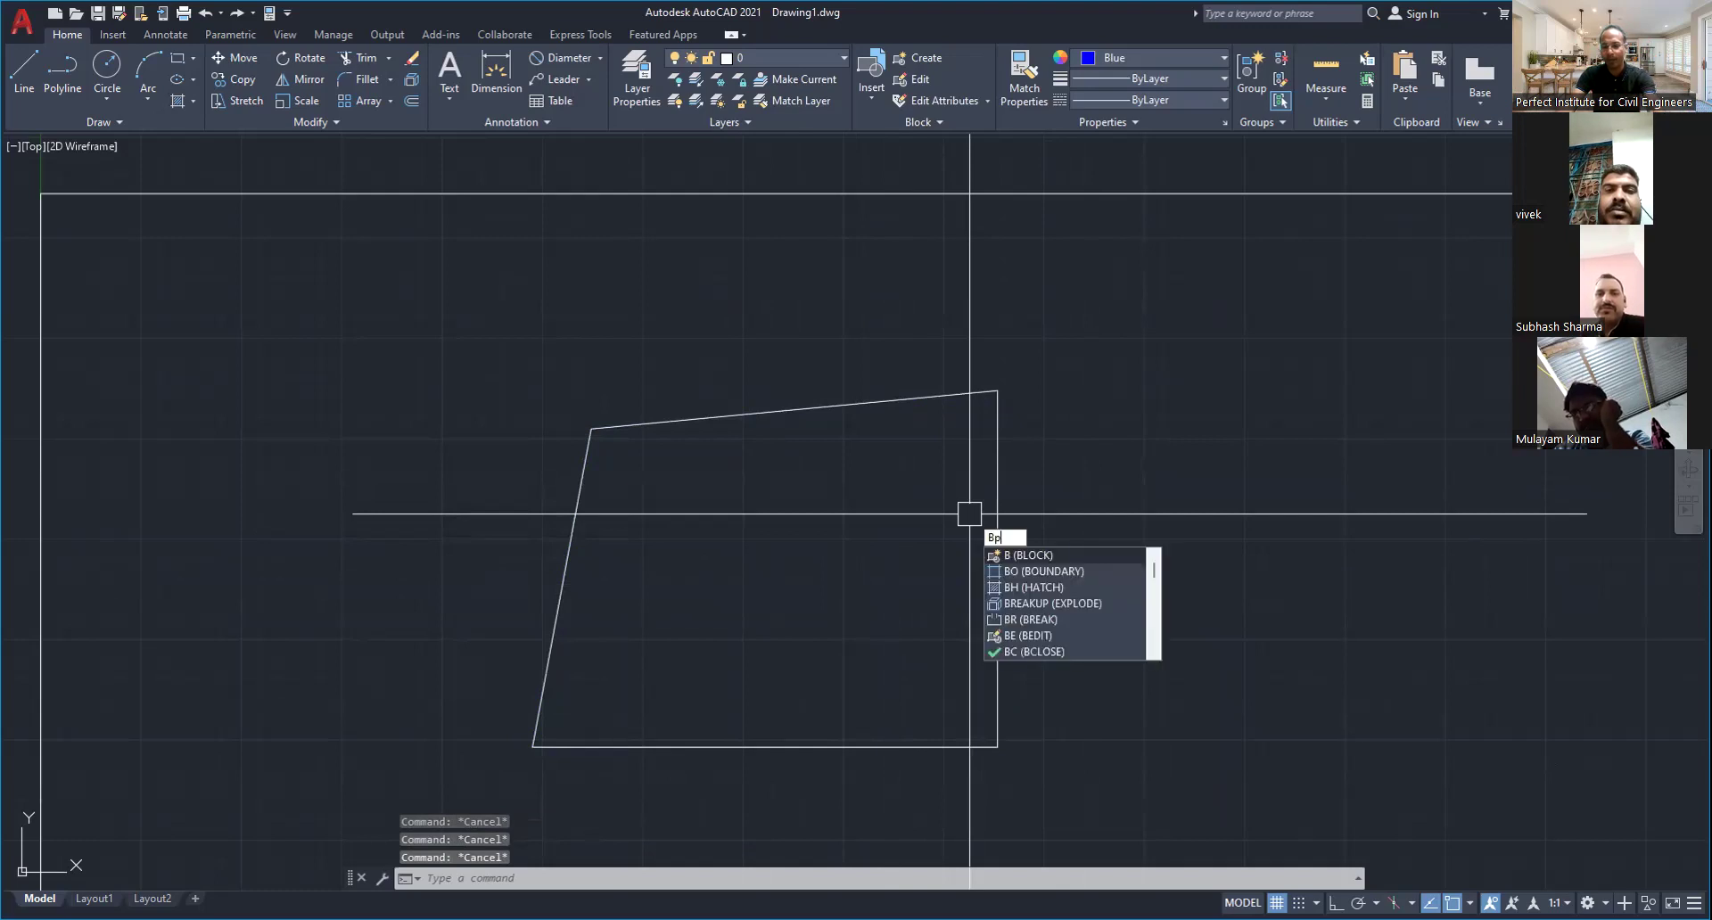
{"action": "type", "text": "poly"}
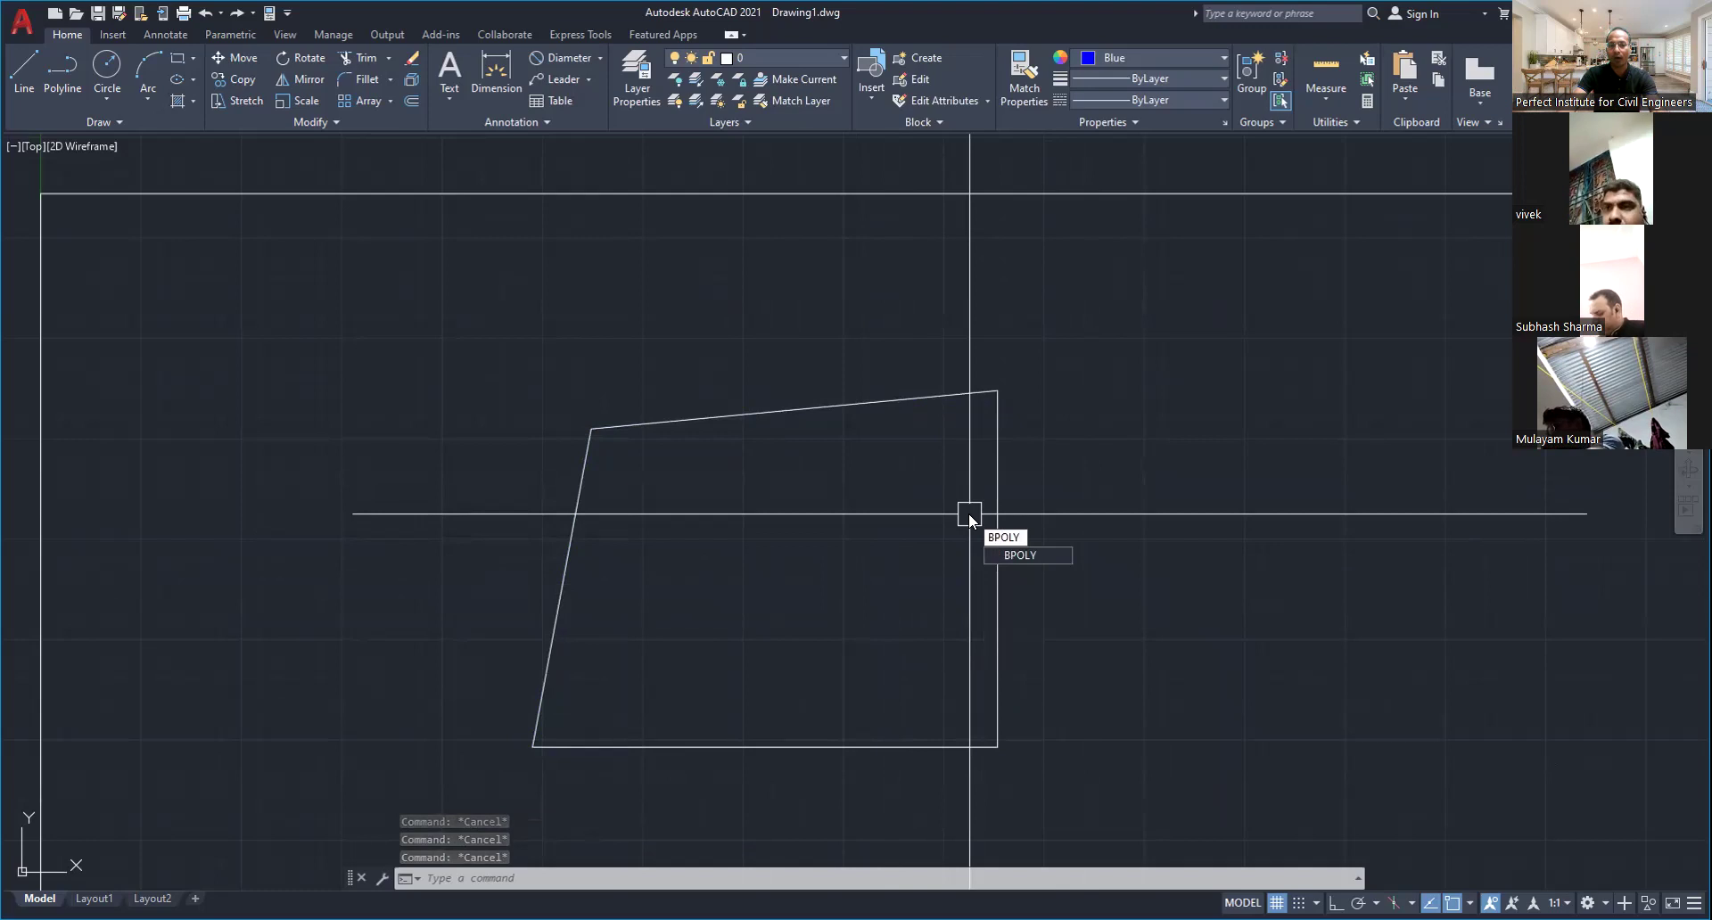
{"action": "key", "text": "Return"}
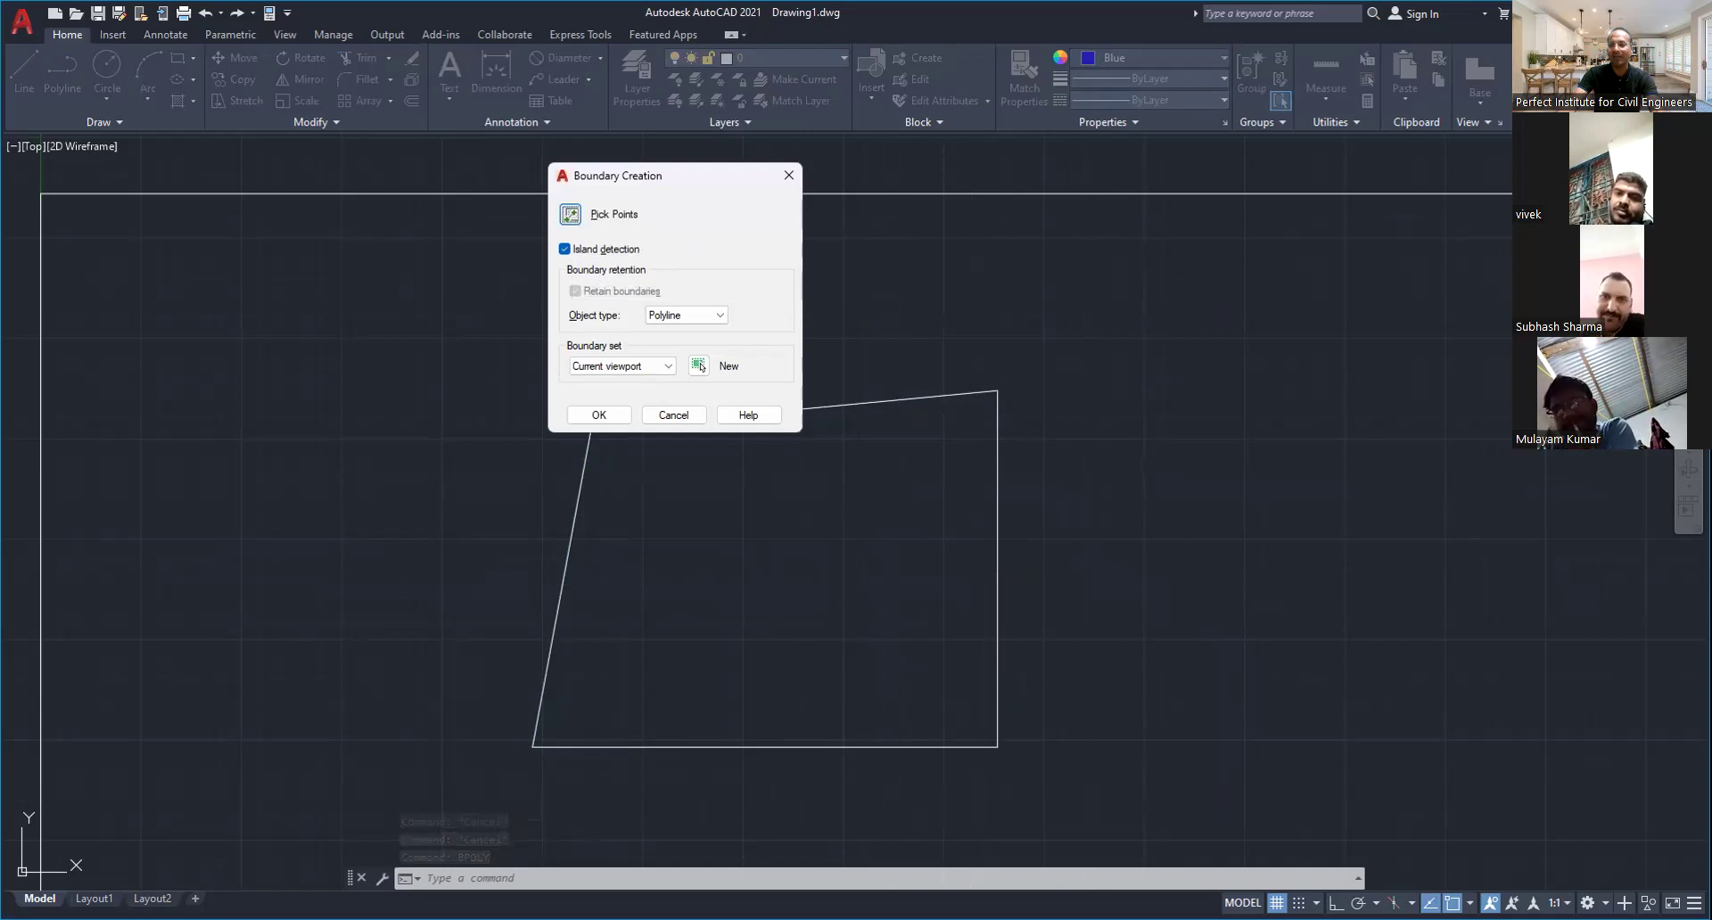
{"action": "key", "text": "Return"}
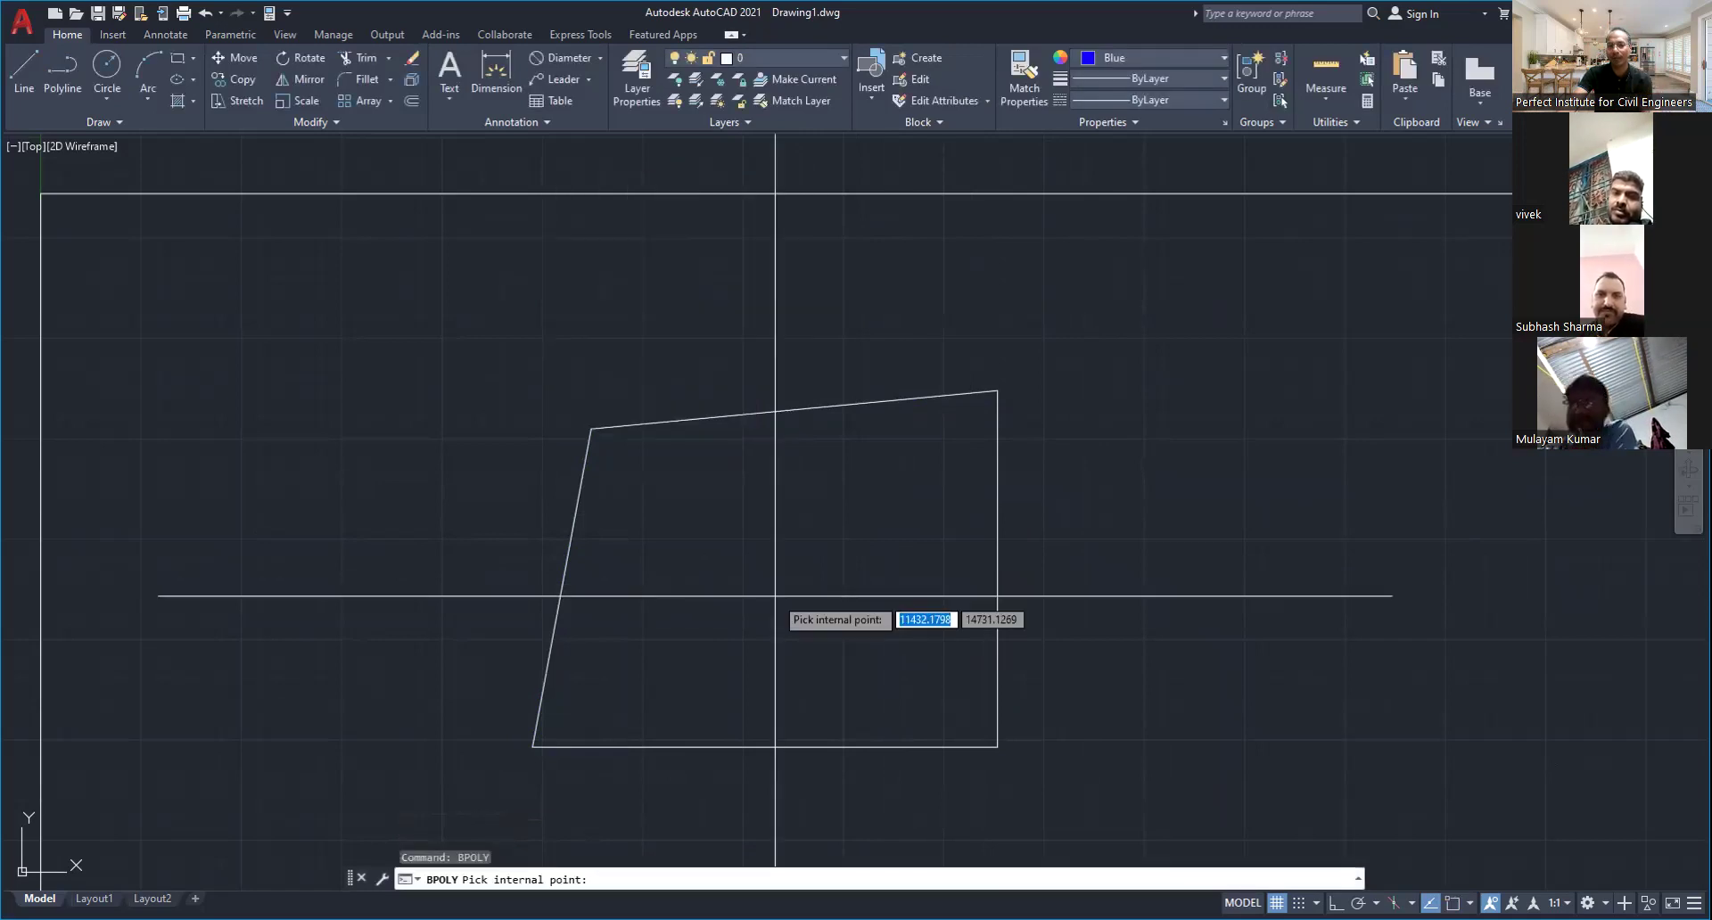
{"action": "left_click", "coordinate": [775, 595]}
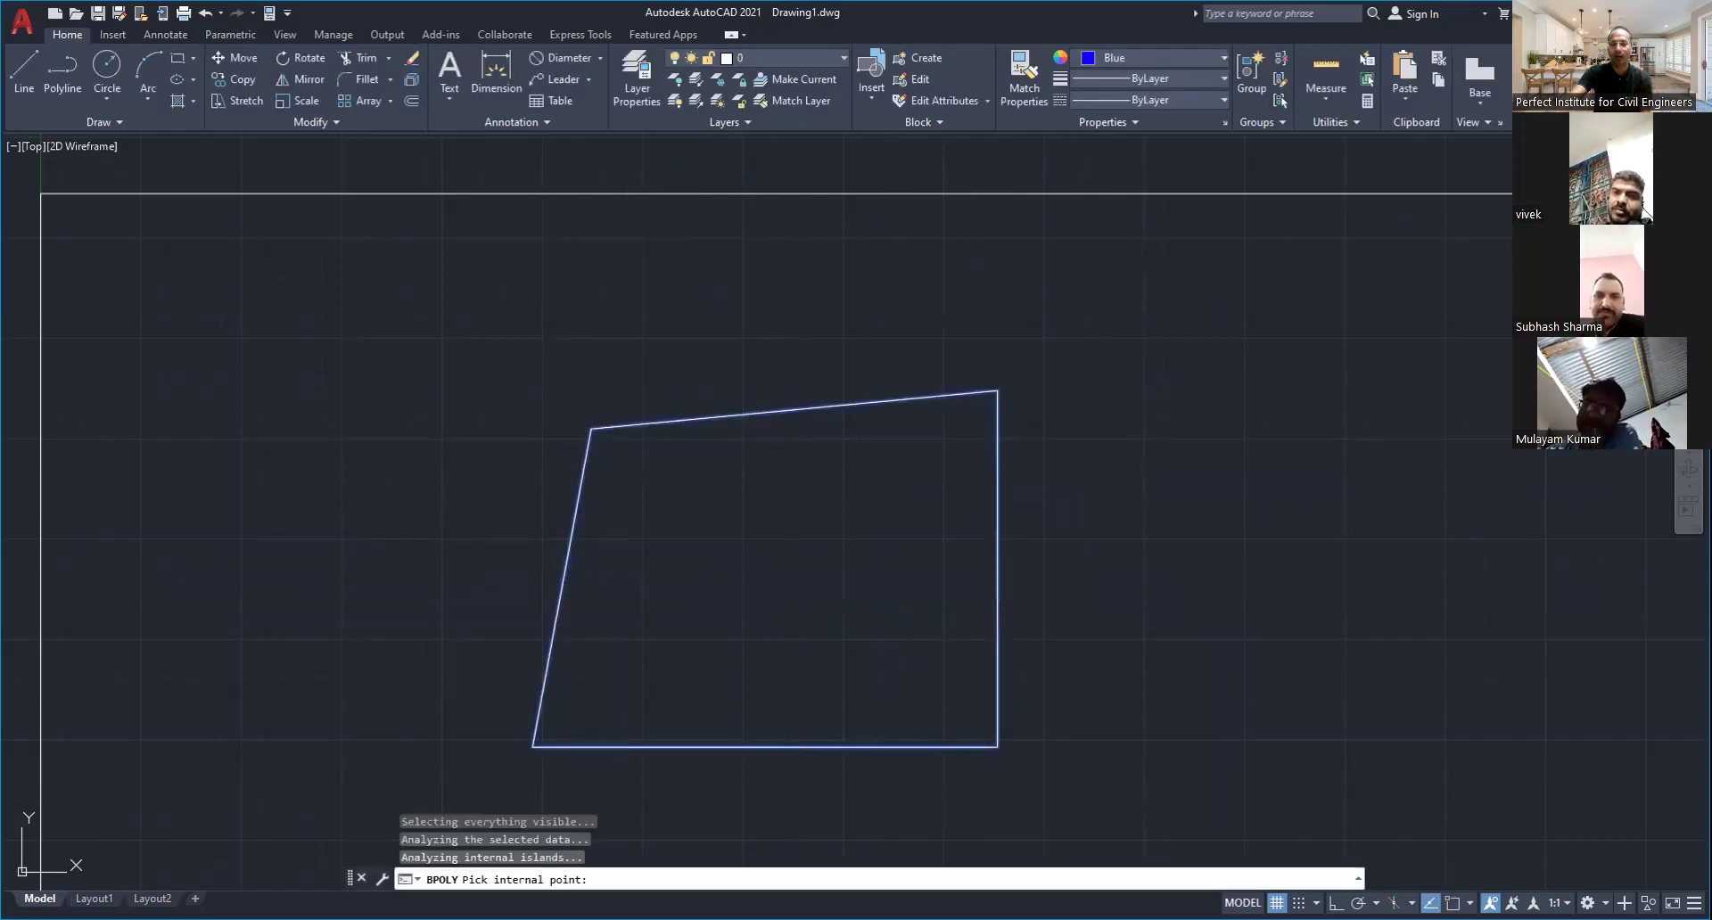
{"action": "key", "text": "Return"}
{"action": "left_click", "coordinate": [922, 745]}
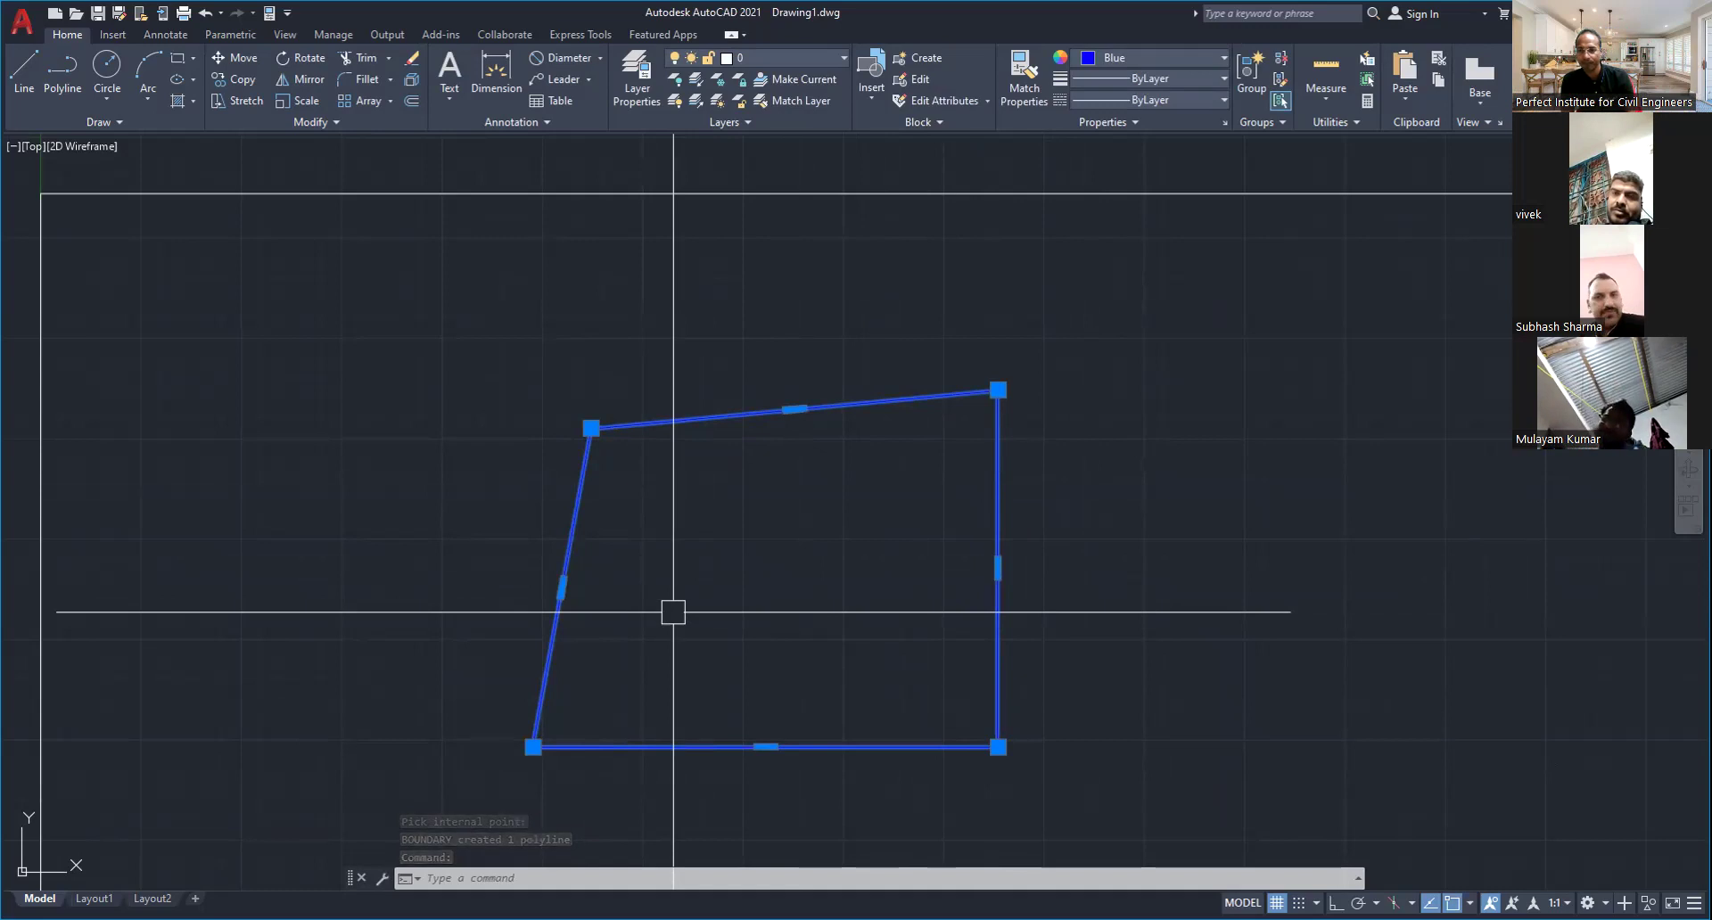
Undo the boundary polyline and draw a second, blue quadrilateral overlapping the first one's upper right corner
{"action": "key", "text": "ctrl+z"}
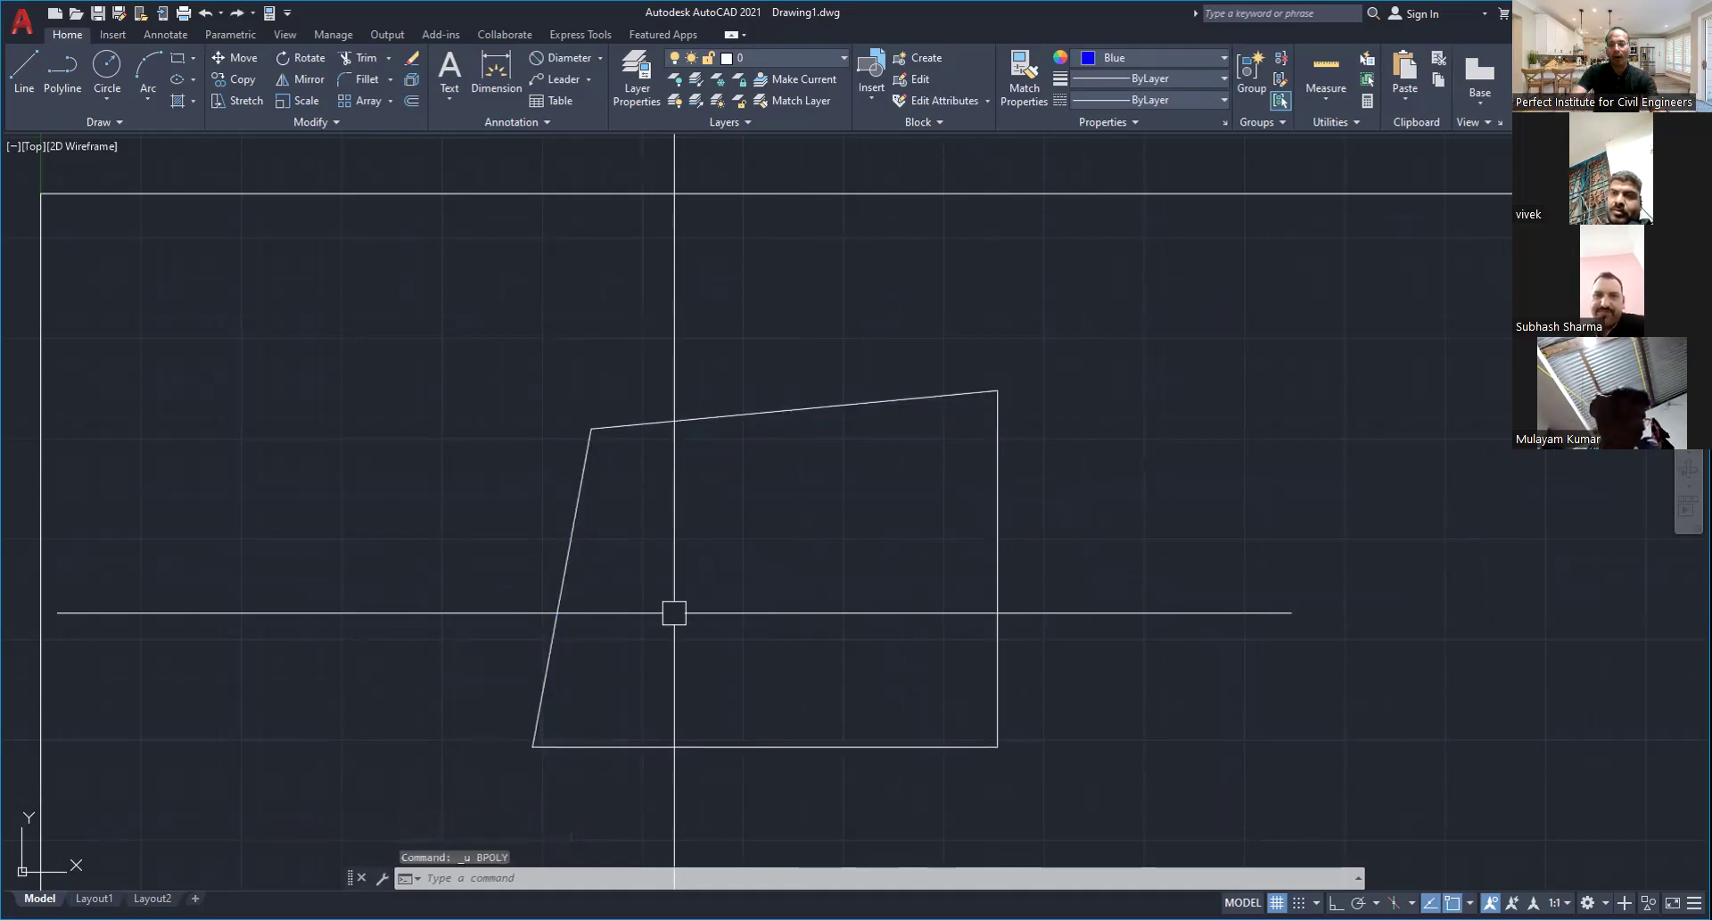
{"action": "key", "text": "Escape"}
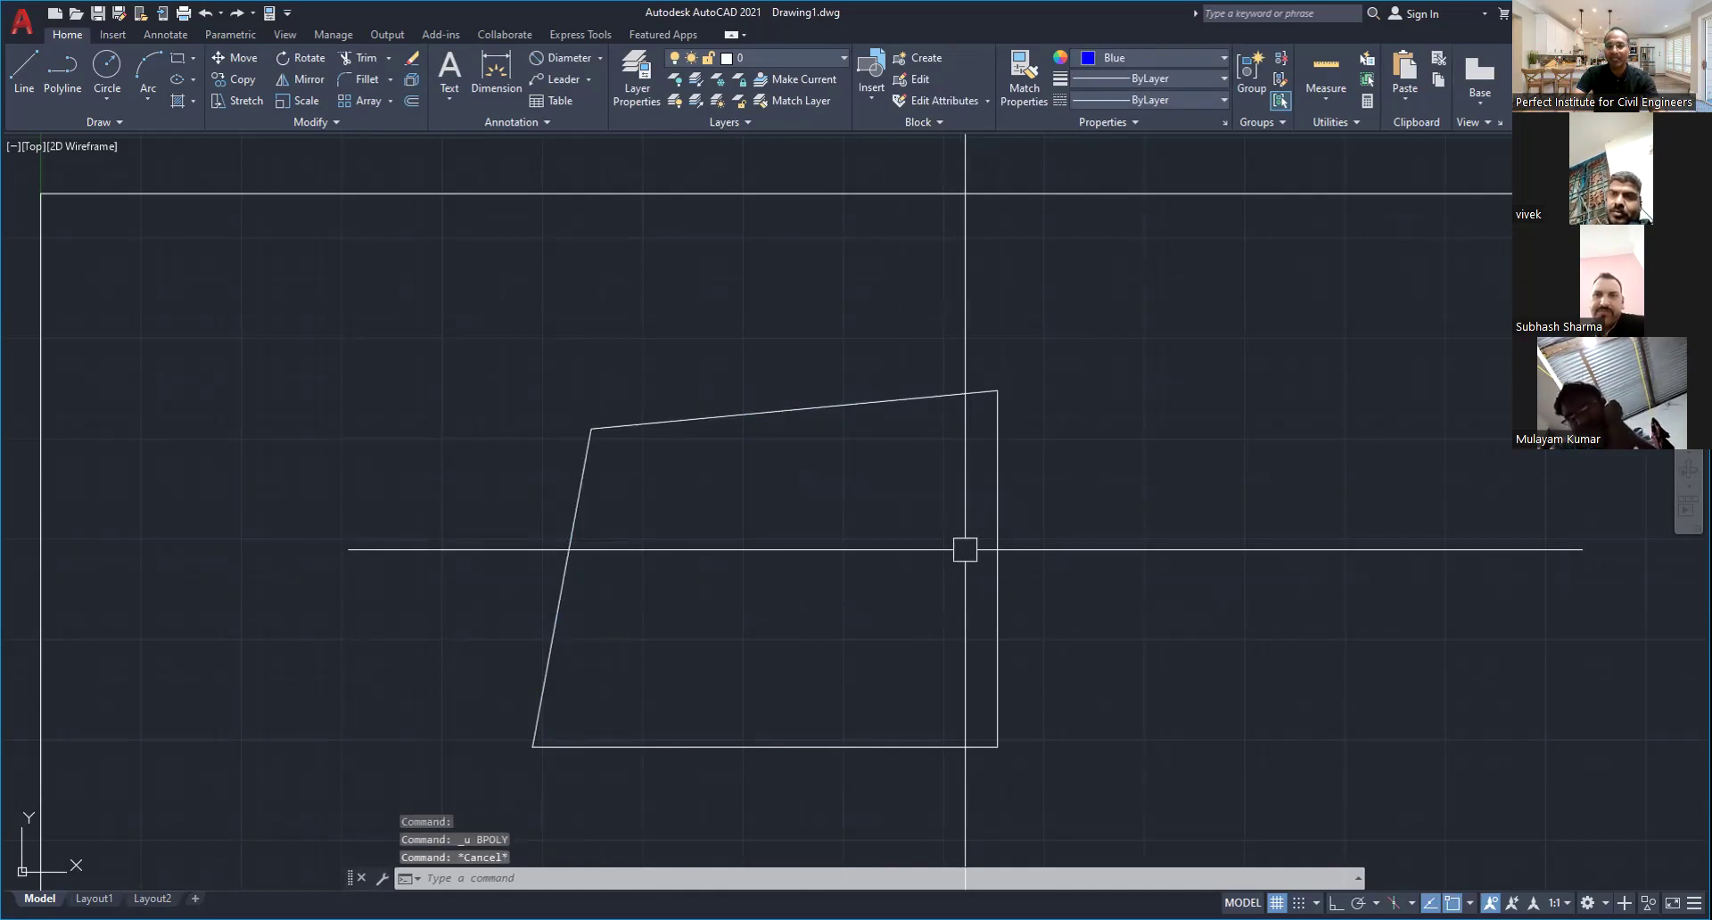
{"action": "scroll", "coordinate": [965, 550], "scroll_direction": "down", "scroll_amount": 6}
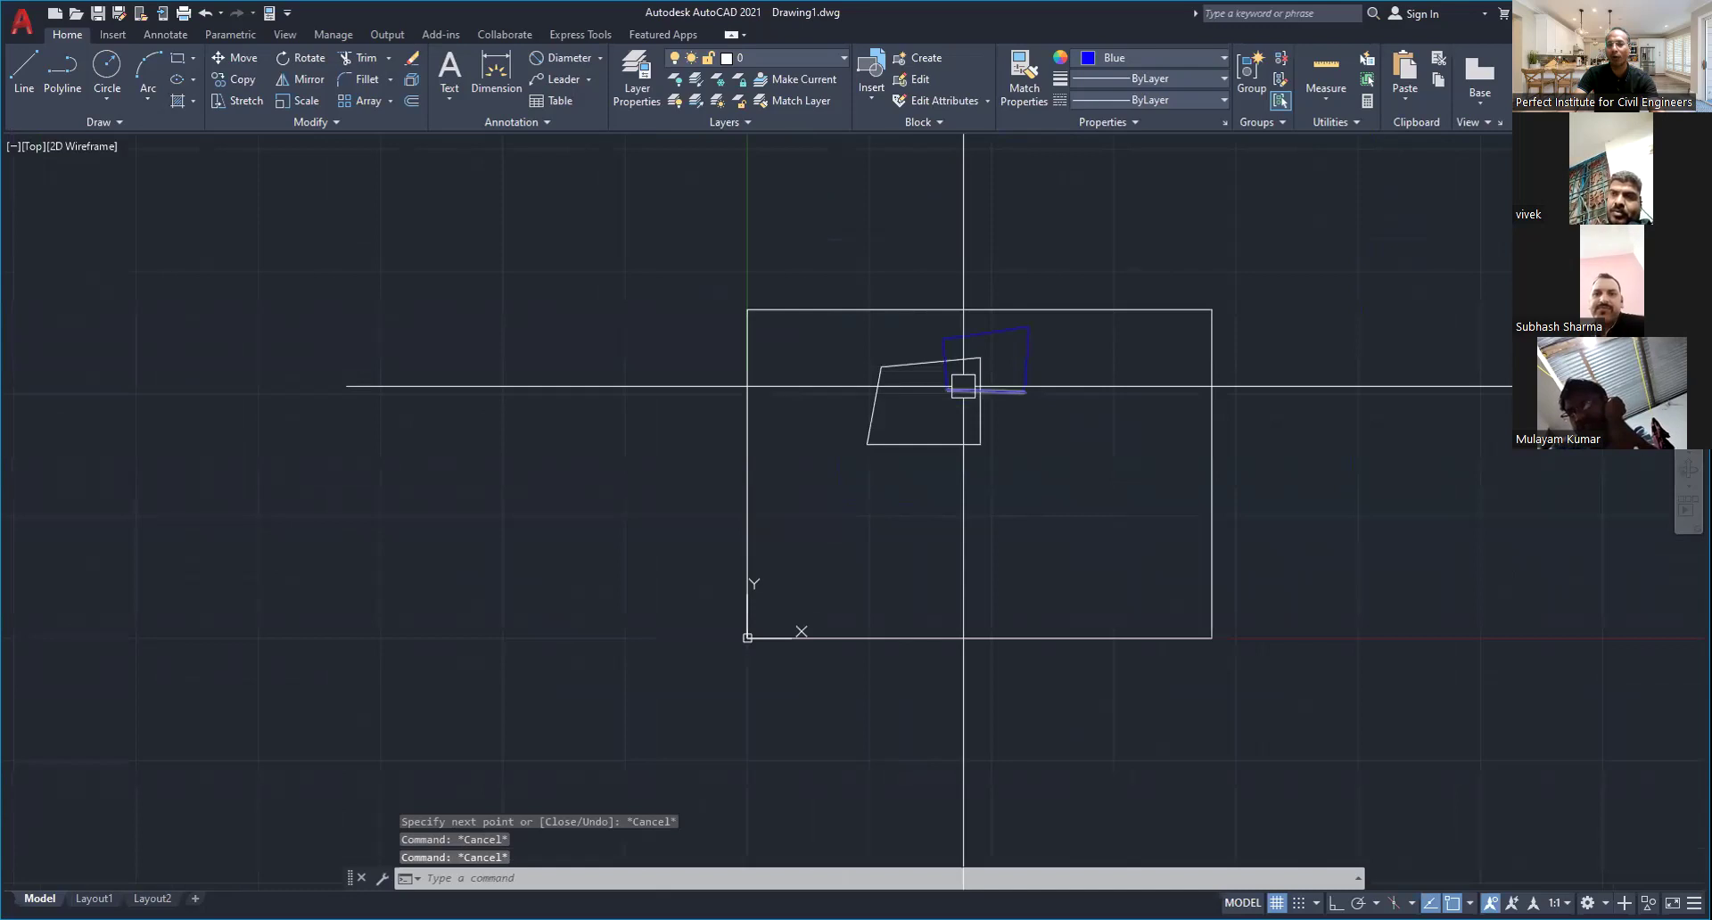
{"action": "scroll", "coordinate": [963, 386], "scroll_direction": "up", "scroll_amount": 6}
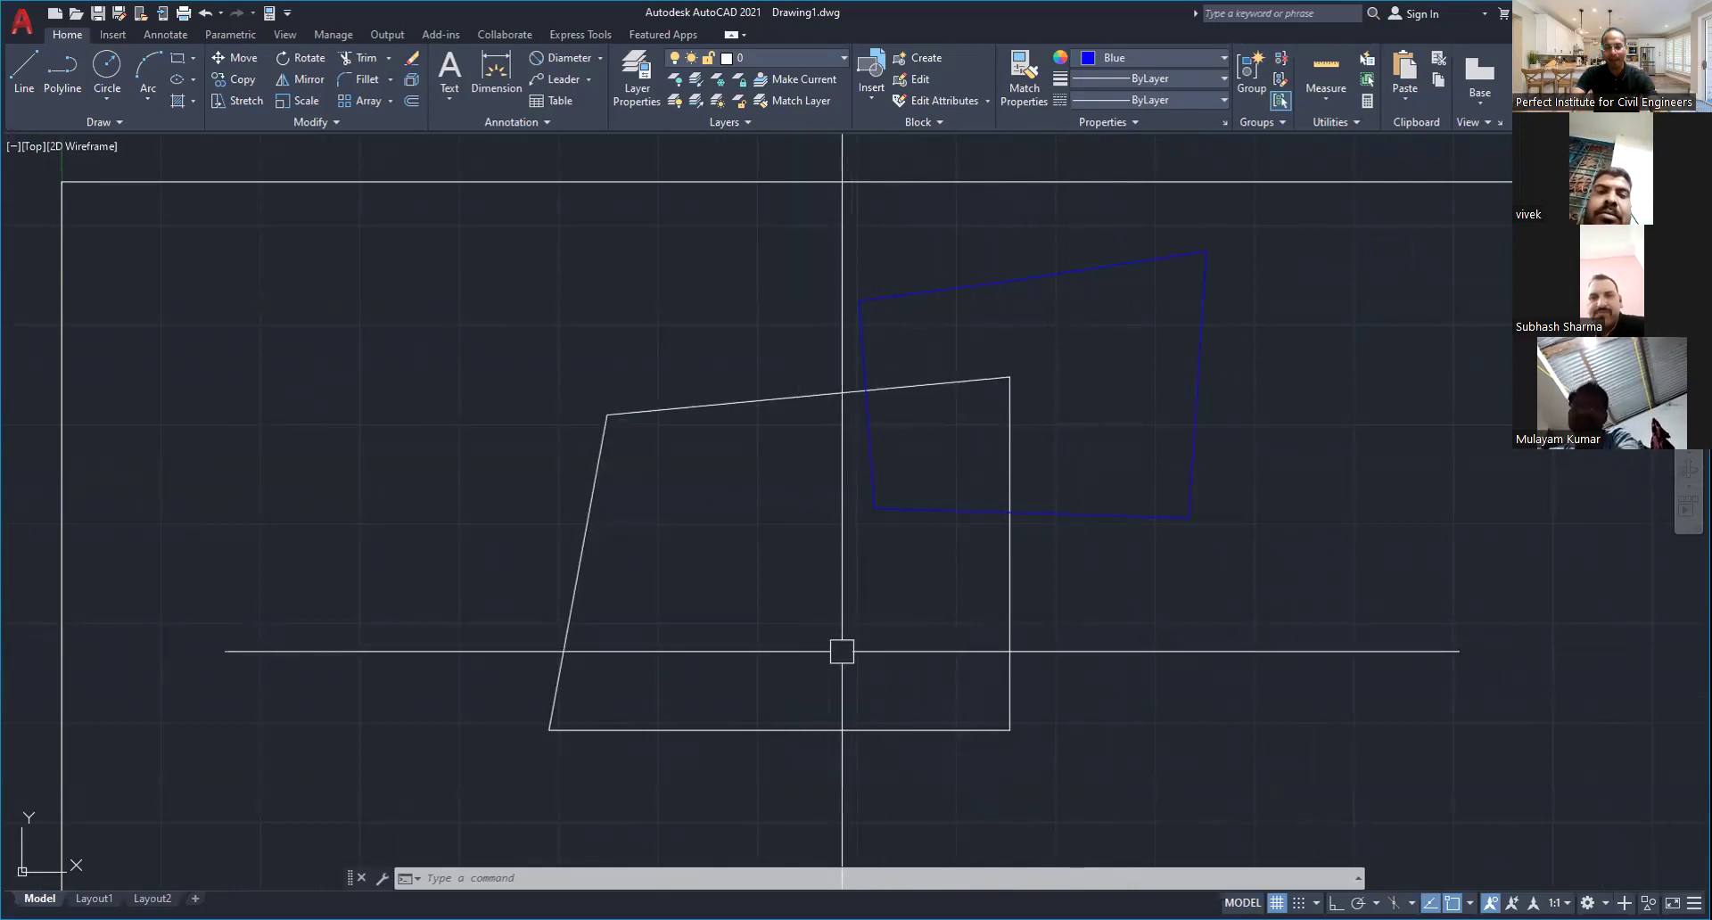
Create a boundary polyline with BPOLY from a point inside the first quadrilateral, outside the overlap, and select it to check it
{"action": "key", "text": "Escape"}
{"action": "key", "text": "Escape"}
{"action": "key", "text": "Escape"}
{"action": "type", "text": "Bp"}
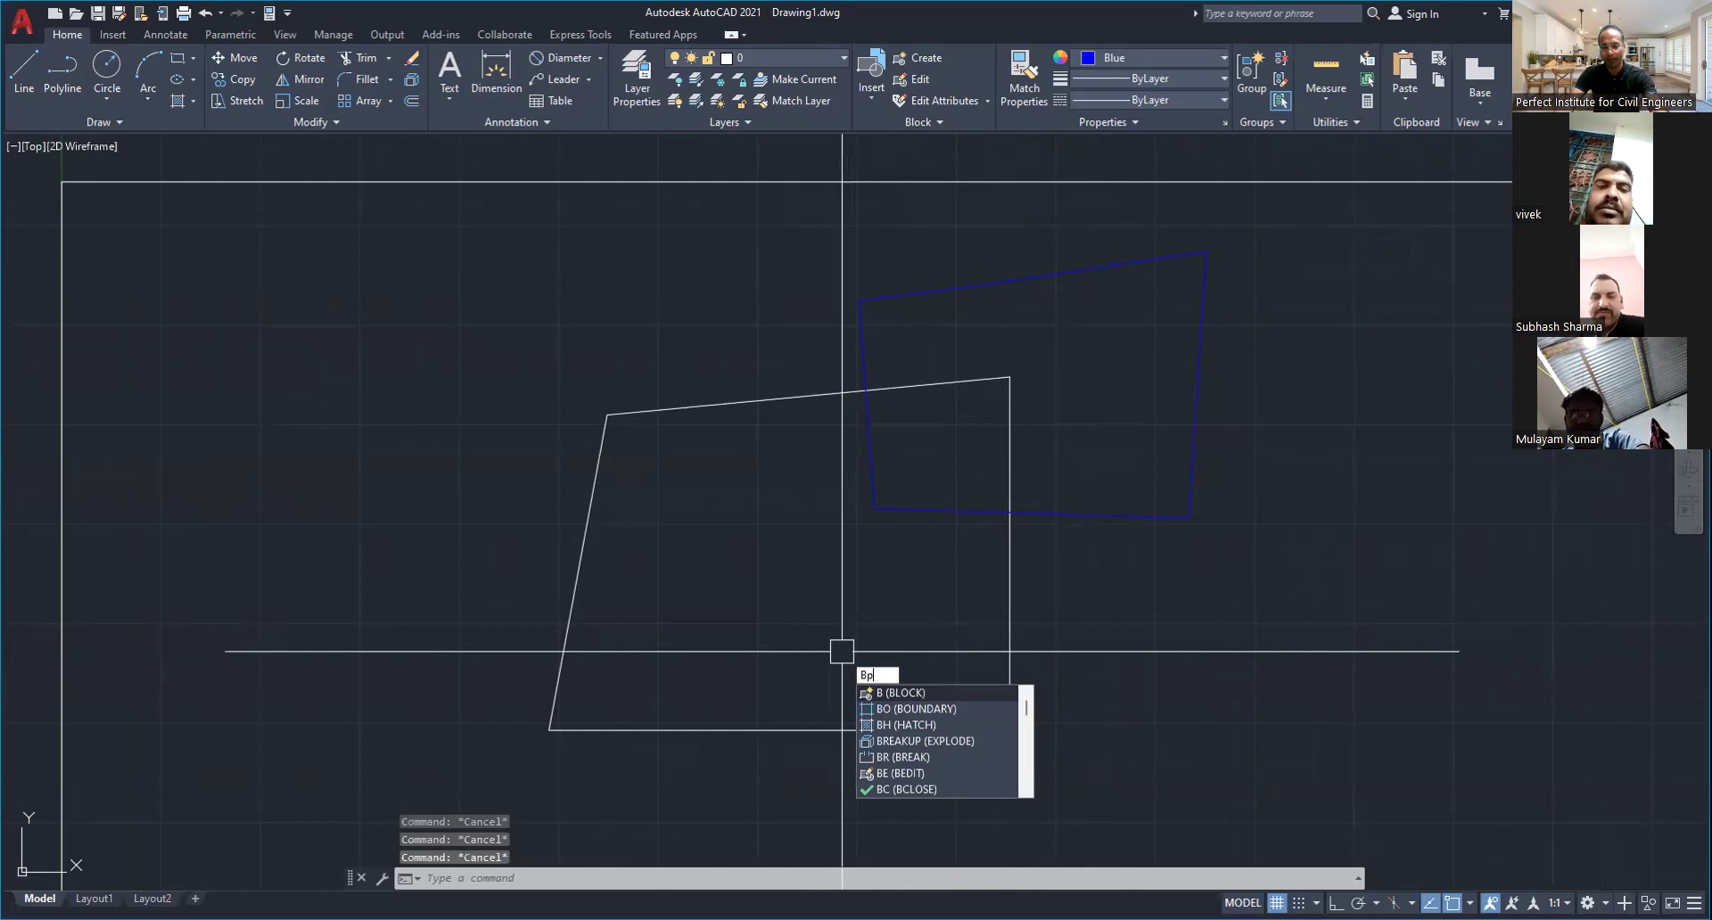
{"action": "key", "text": "Return"}
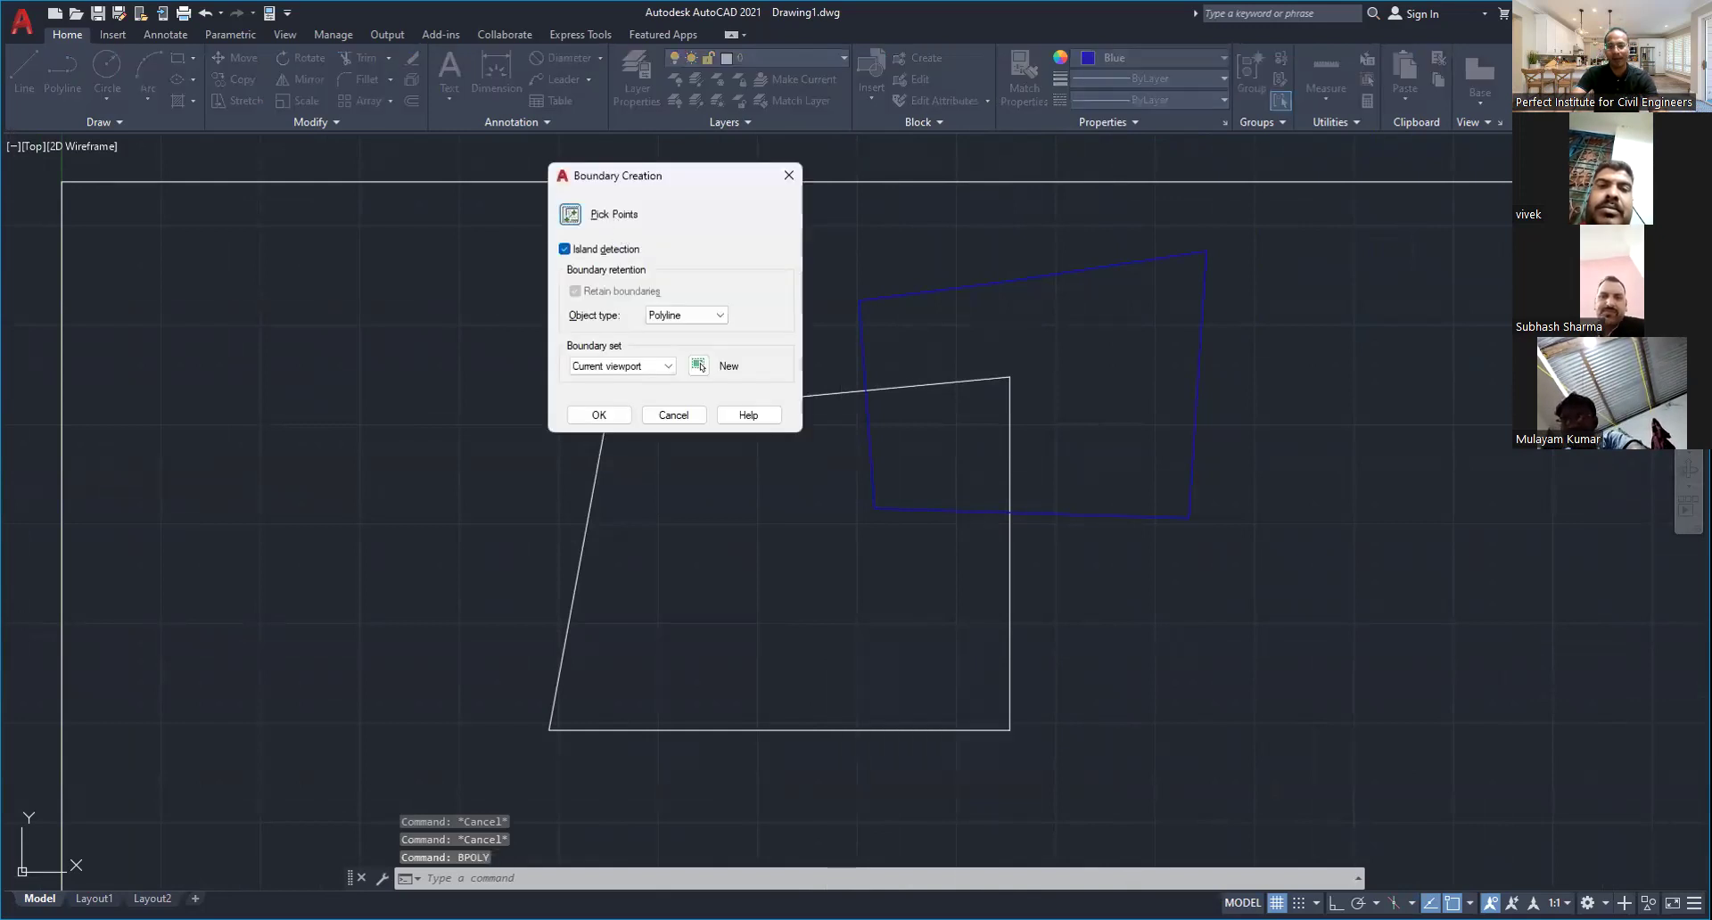
{"action": "key", "text": "Return"}
{"action": "left_click", "coordinate": [833, 547]}
{"action": "key", "text": "Return"}
{"action": "middle_click_drag", "start_coordinate": [860, 625], "coordinate": [838, 671]}
{"action": "key", "text": "Escape"}
{"action": "left_click", "coordinate": [786, 455]}
{"action": "key", "text": "Escape"}
{"action": "key", "text": "Escape"}
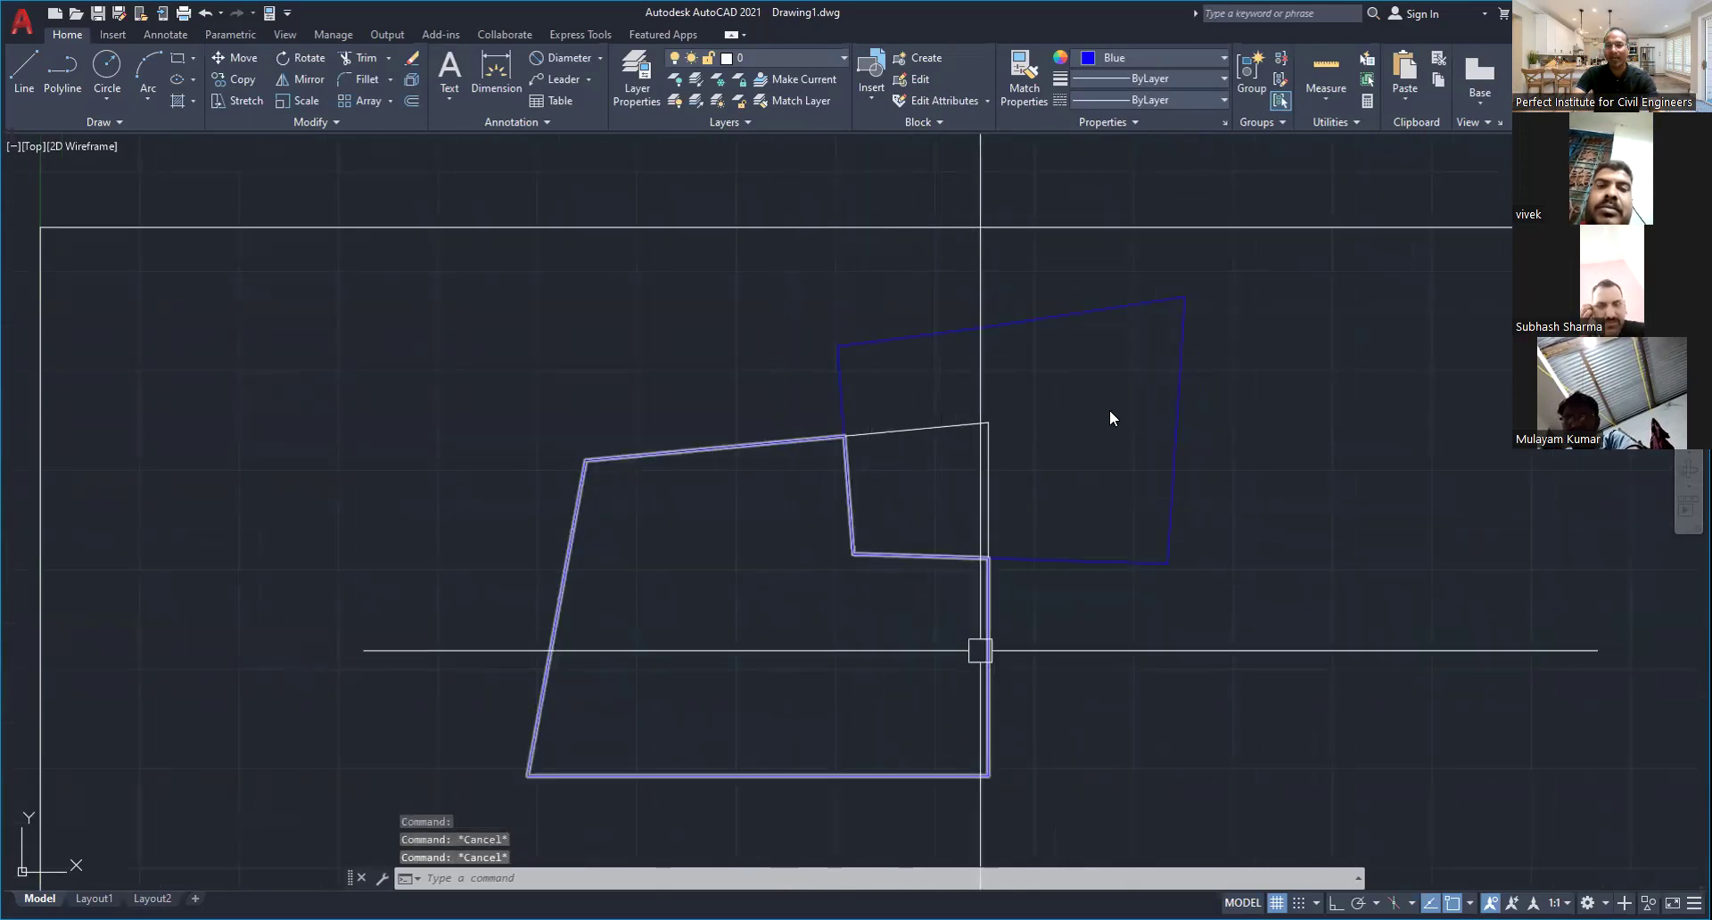
Create a blue boundary polyline with BPOLY from a point inside the overlap of the two quadrilaterals
{"action": "key", "text": "Return"}
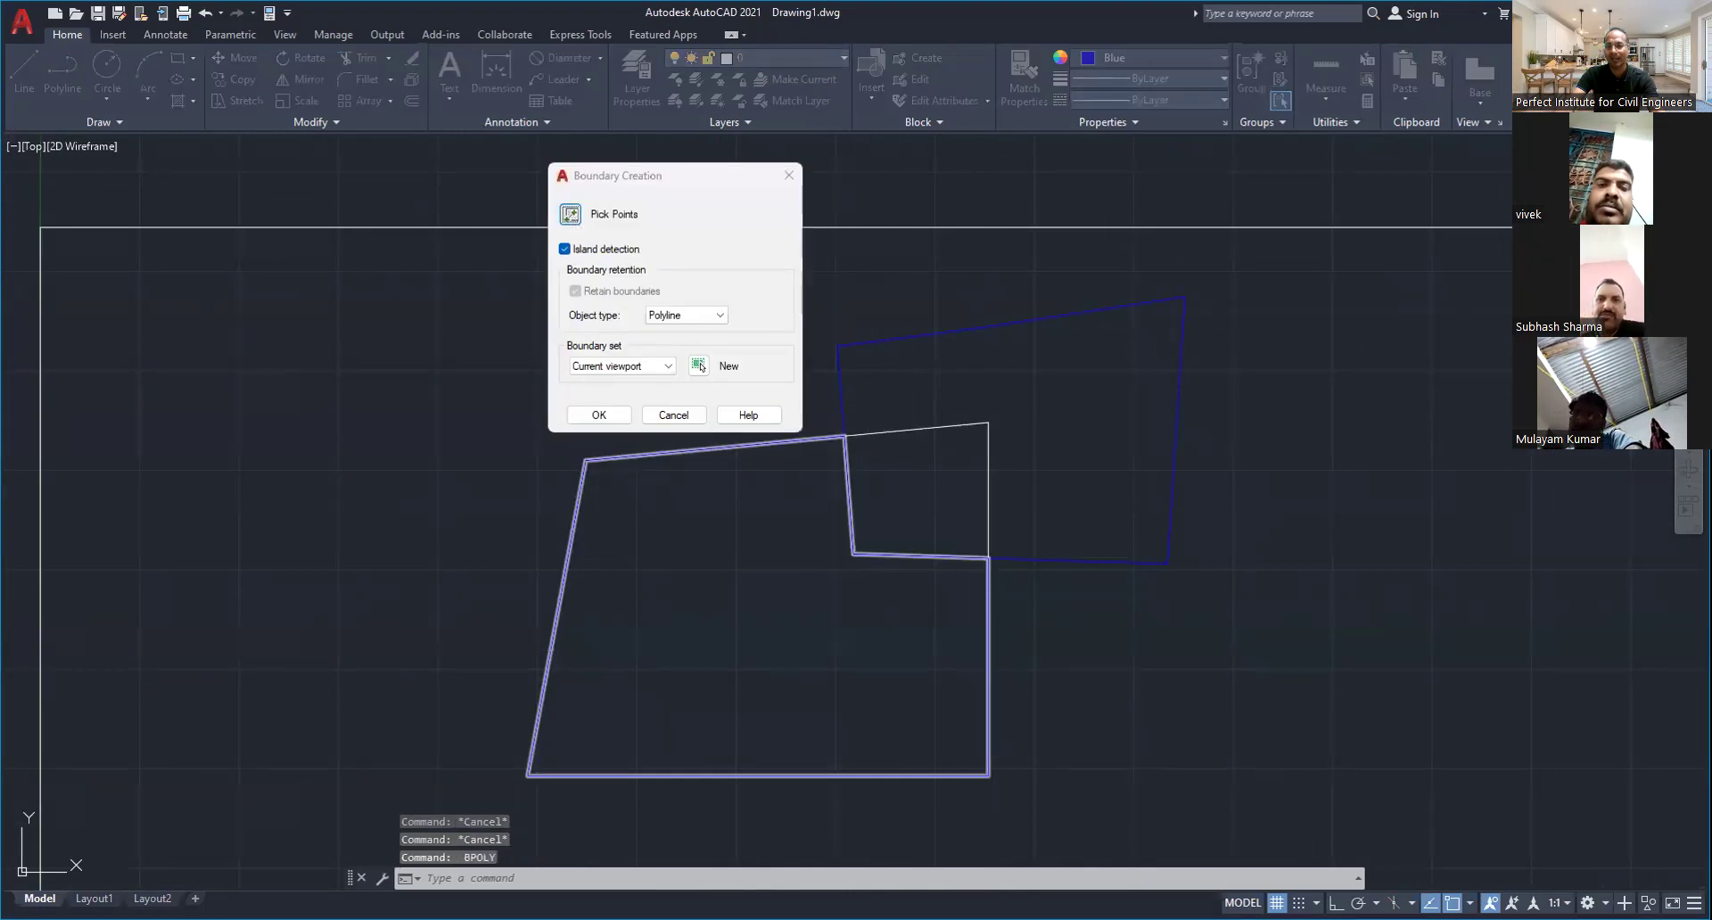
{"action": "left_click", "coordinate": [571, 214]}
{"action": "left_click", "coordinate": [920, 492]}
{"action": "key", "text": "Return"}
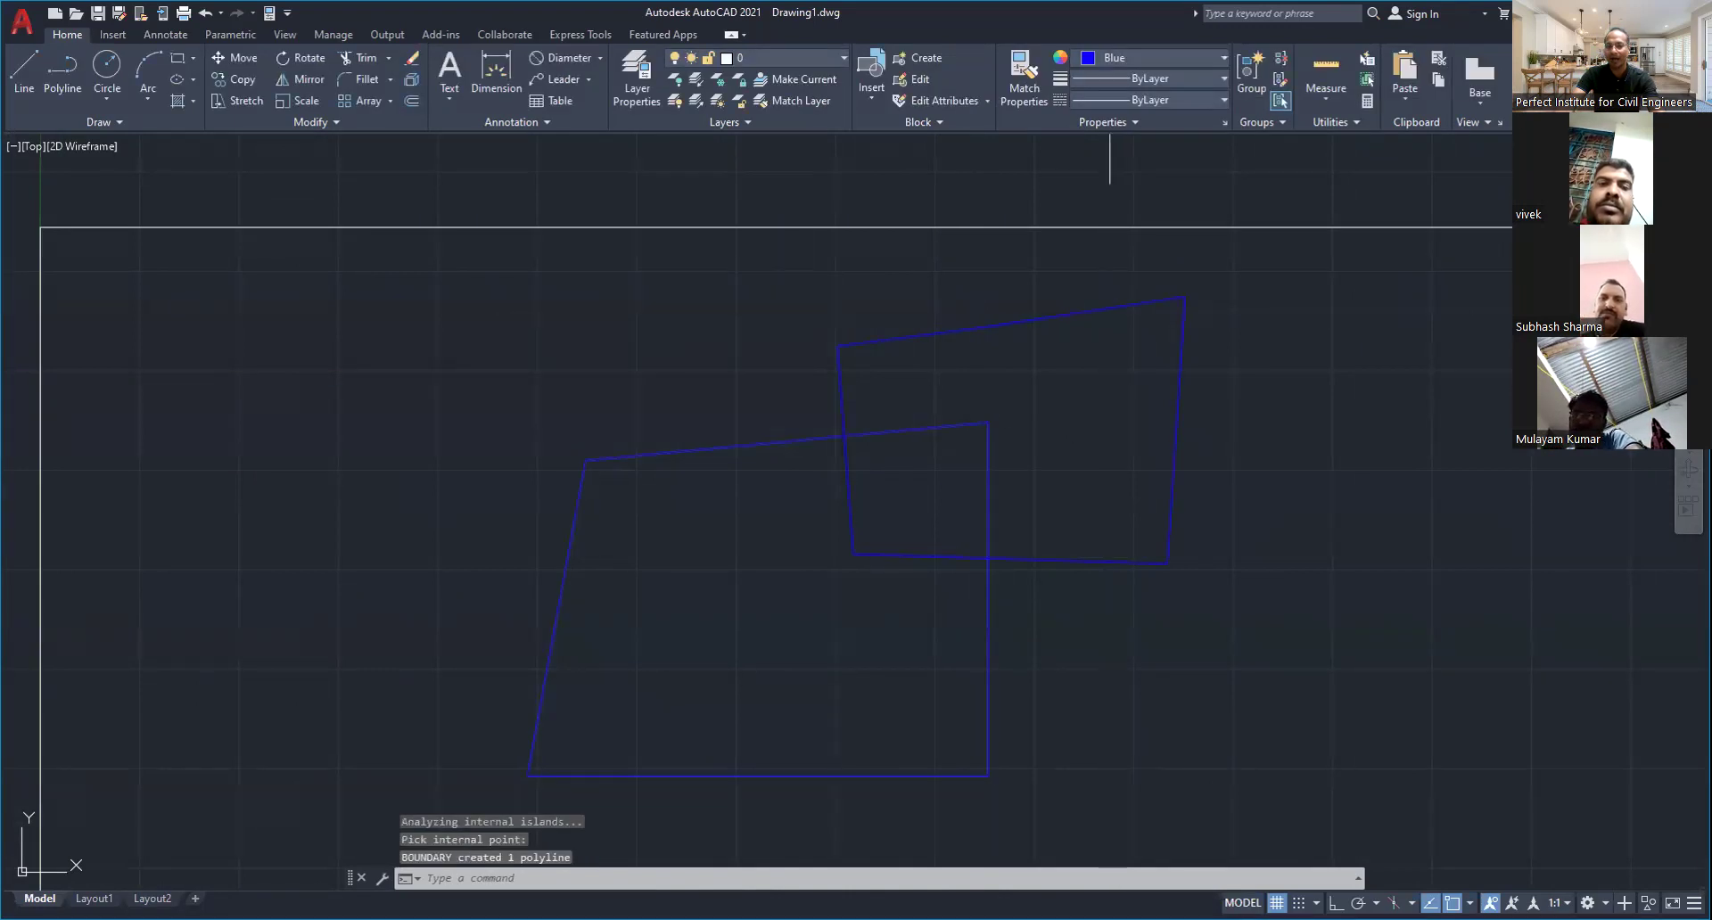
{"action": "key", "text": "Escape"}
{"action": "key", "text": "Escape"}
{"action": "key", "text": "Escape"}
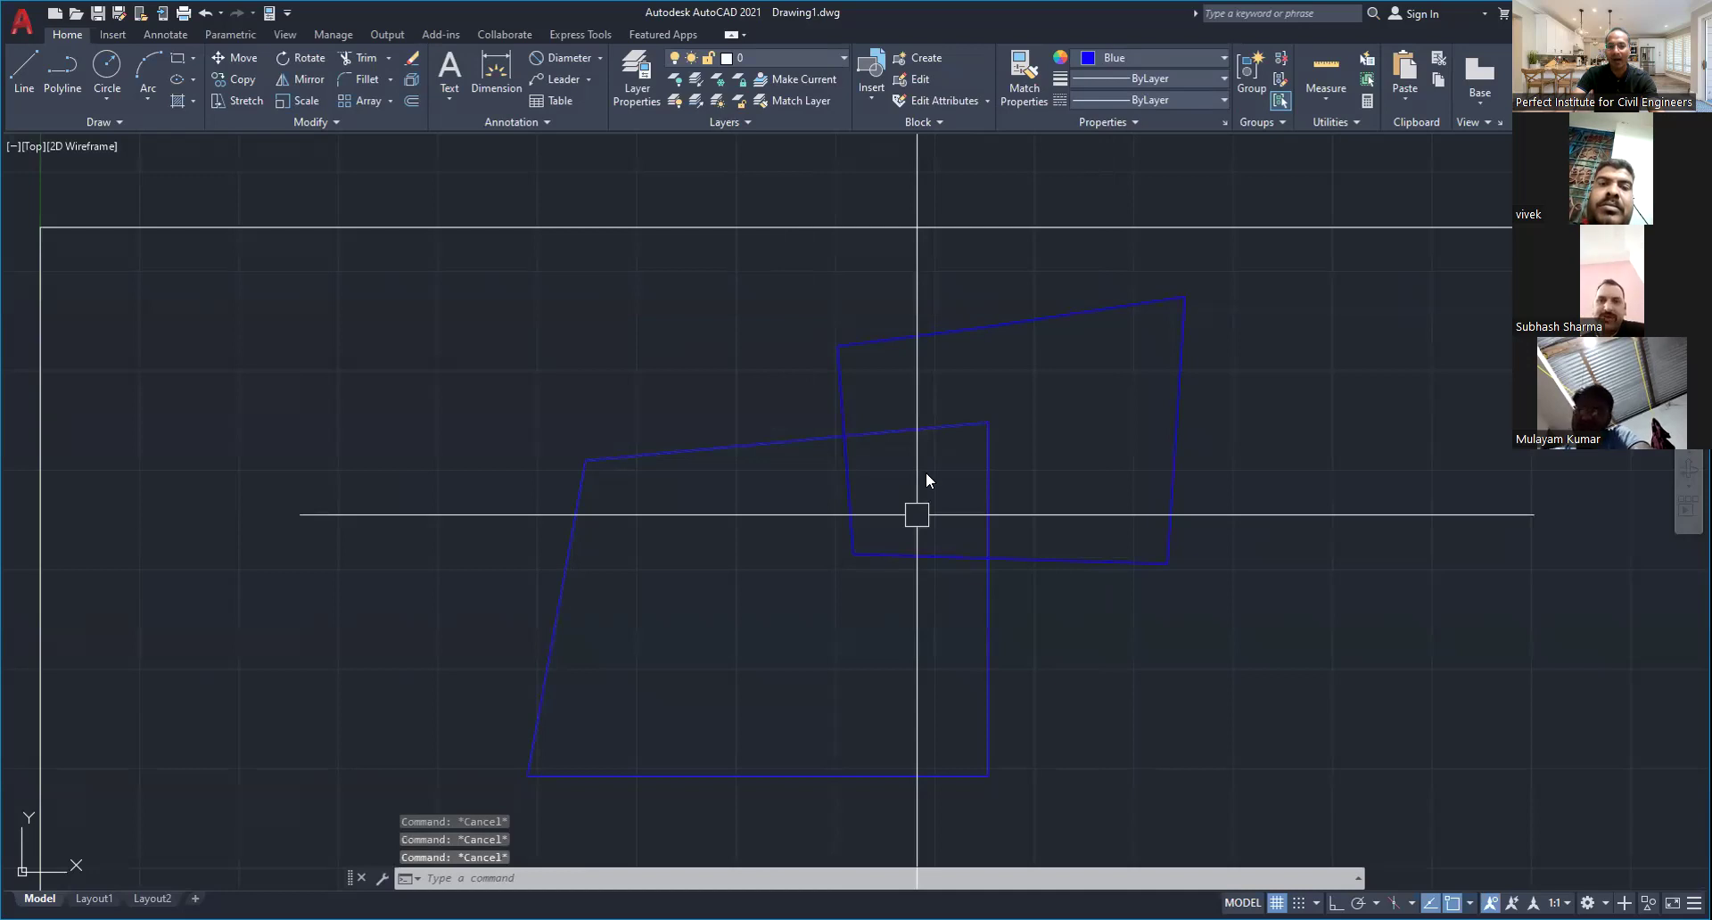
Set the object colour to yellow 248,215,49 and create another BPOLY boundary polyline from a point inside the overlap
{"action": "key", "text": "Return"}
{"action": "key", "text": "Escape"}
{"action": "left_click", "coordinate": [1124, 57]}
{"action": "left_click", "coordinate": [1102, 132]}
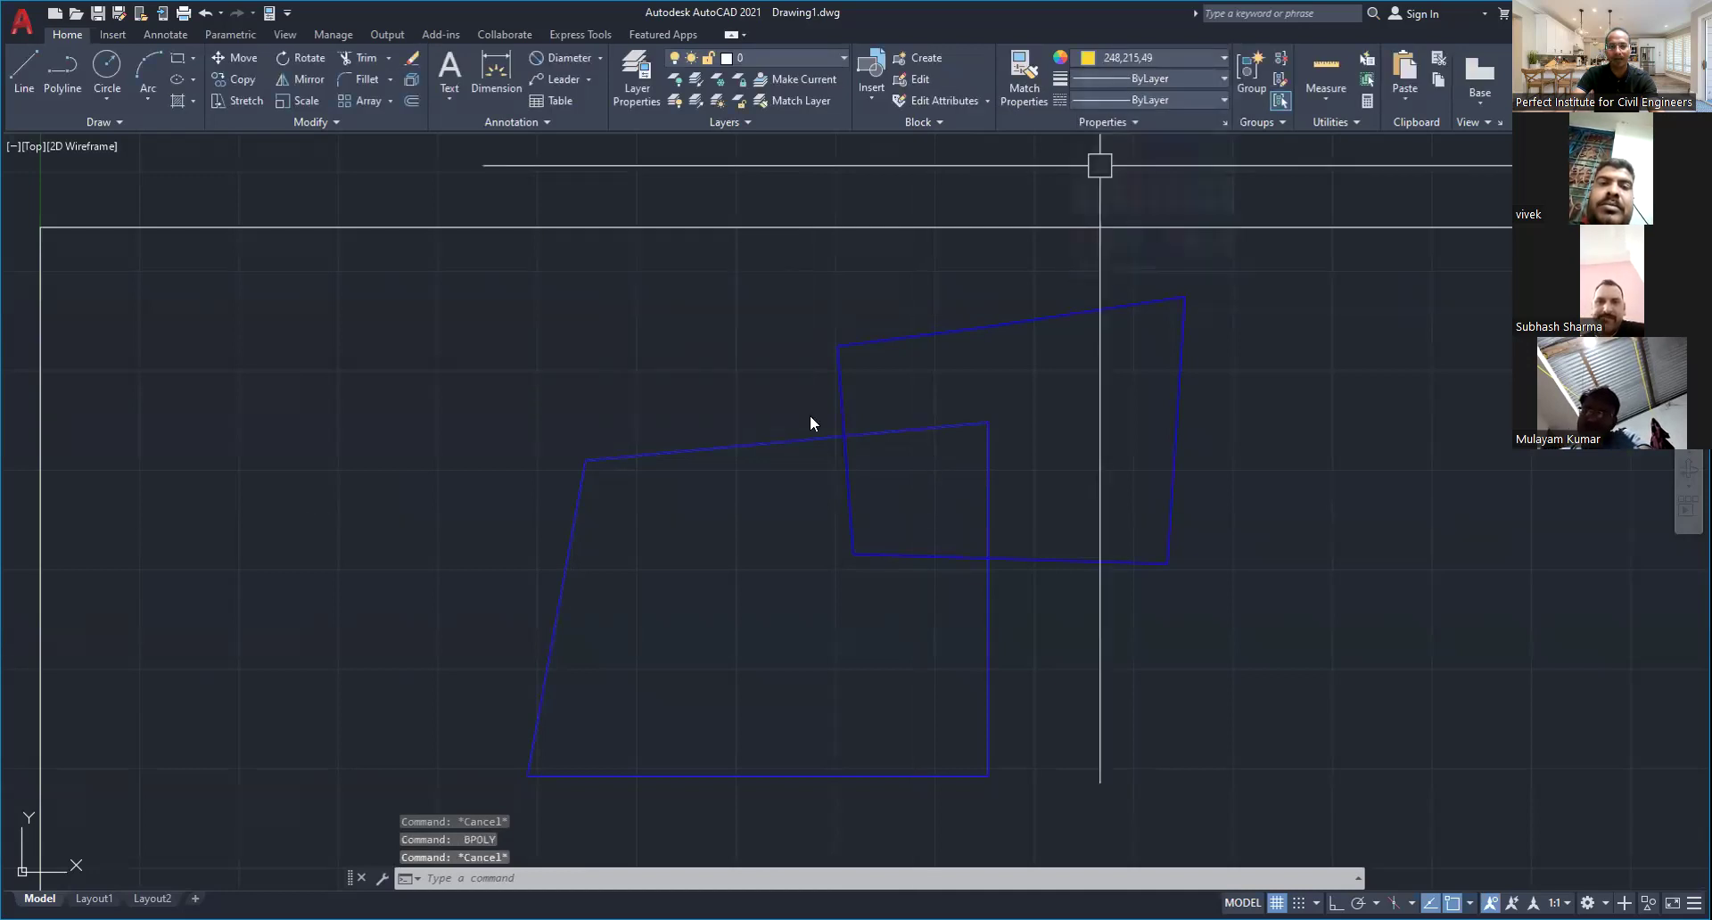
{"action": "key", "text": "Return"}
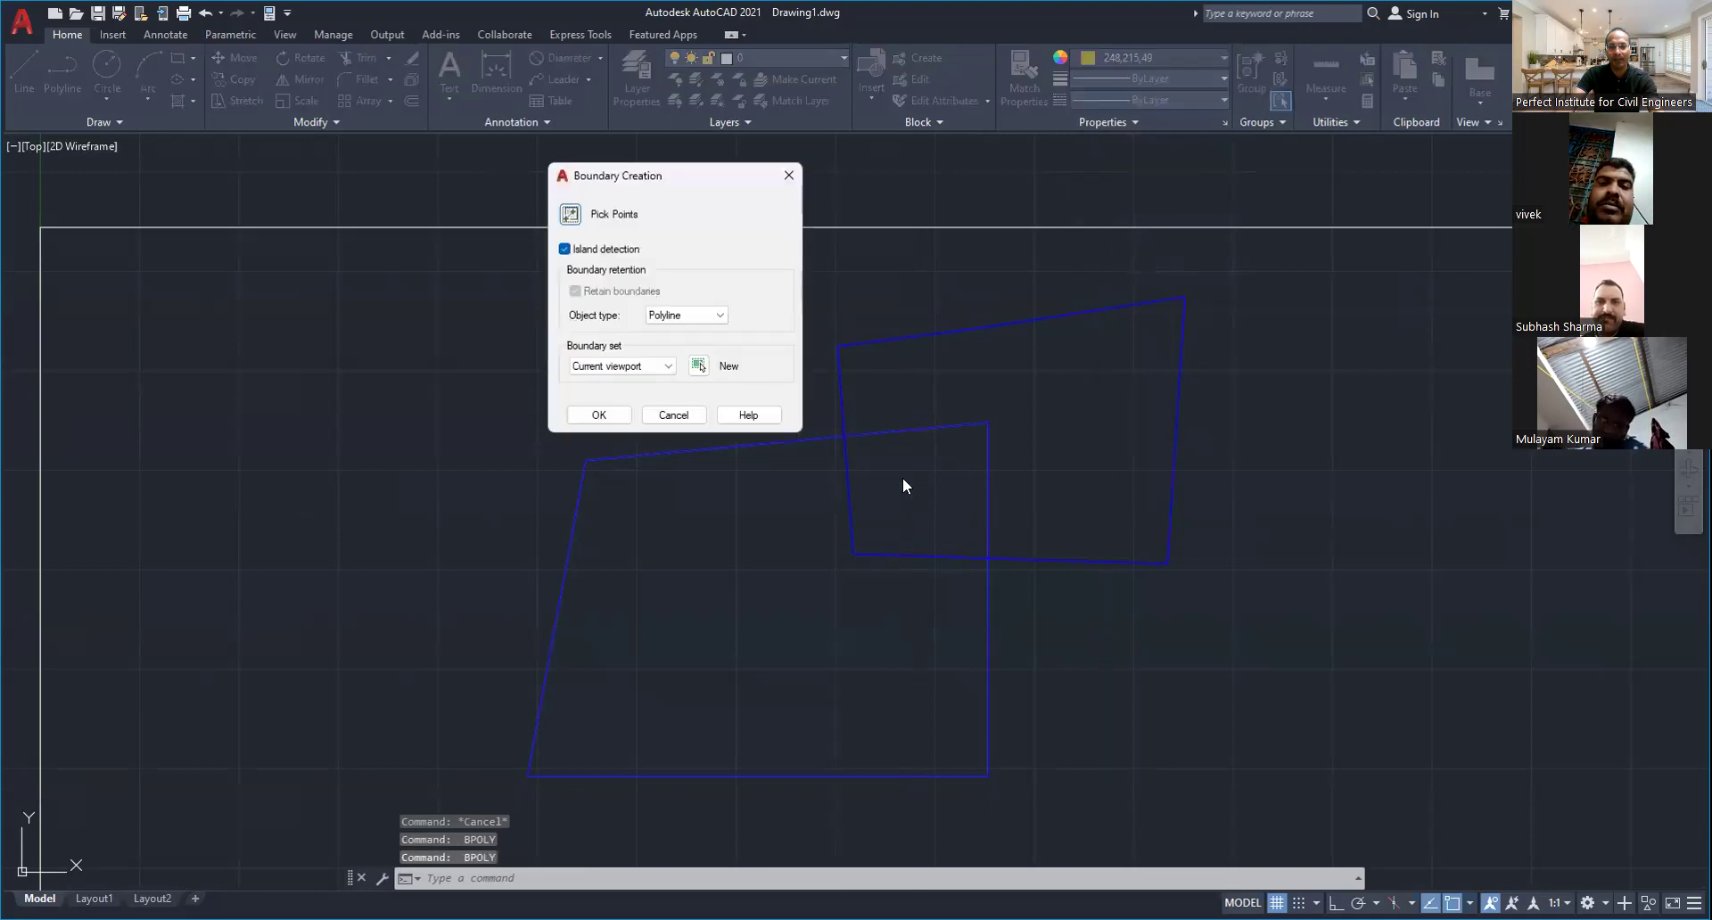
{"action": "left_click", "coordinate": [570, 214]}
{"action": "left_click", "coordinate": [943, 528]}
{"action": "key", "text": "Return"}
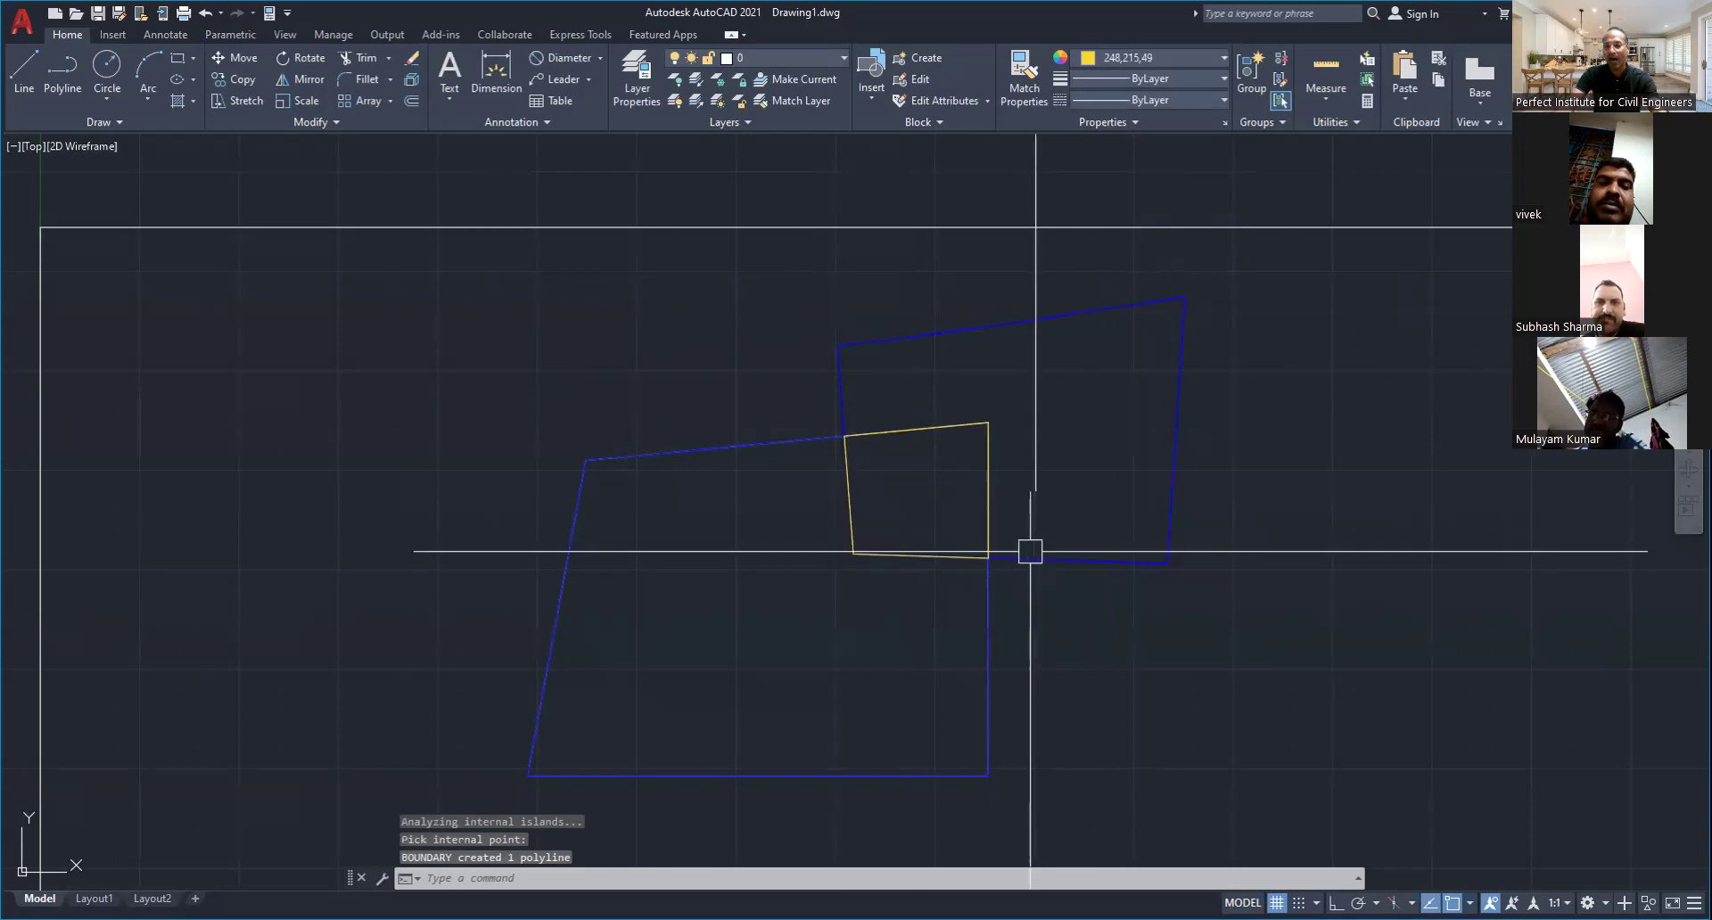
{"action": "key", "text": "Escape"}
{"action": "key", "text": "Escape"}
Examine the yellow overlap boundary and the blue outlines around it by selecting each one in turn
{"action": "left_click", "coordinate": [988, 521]}
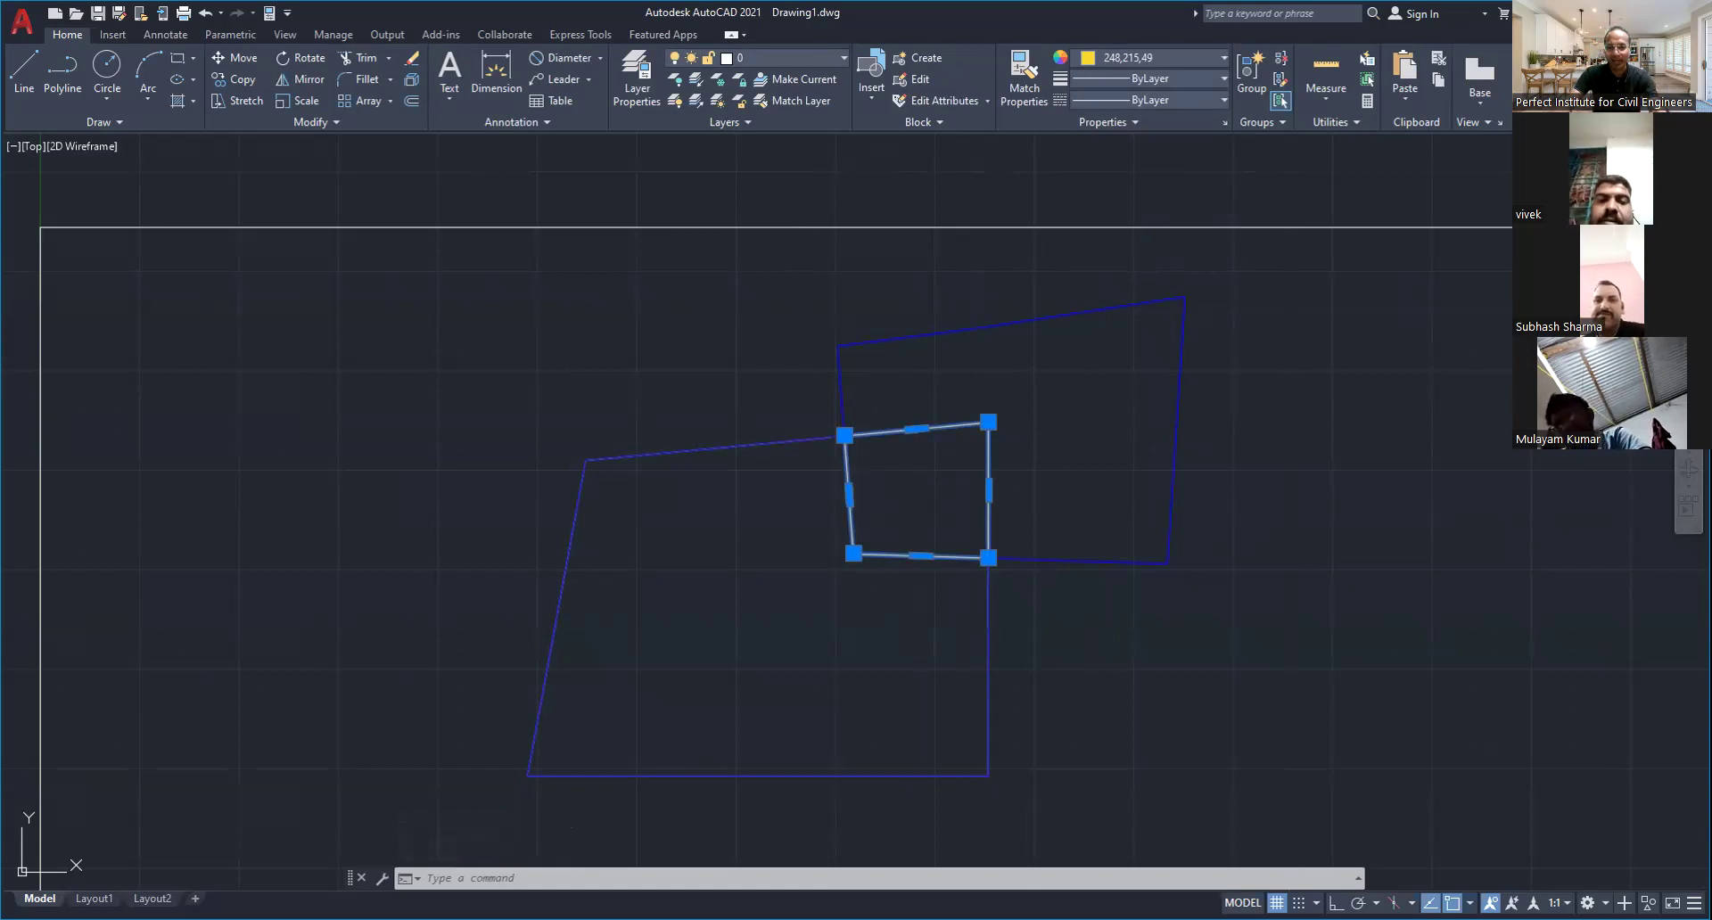
{"action": "key", "text": "Escape"}
{"action": "key", "text": "Escape"}
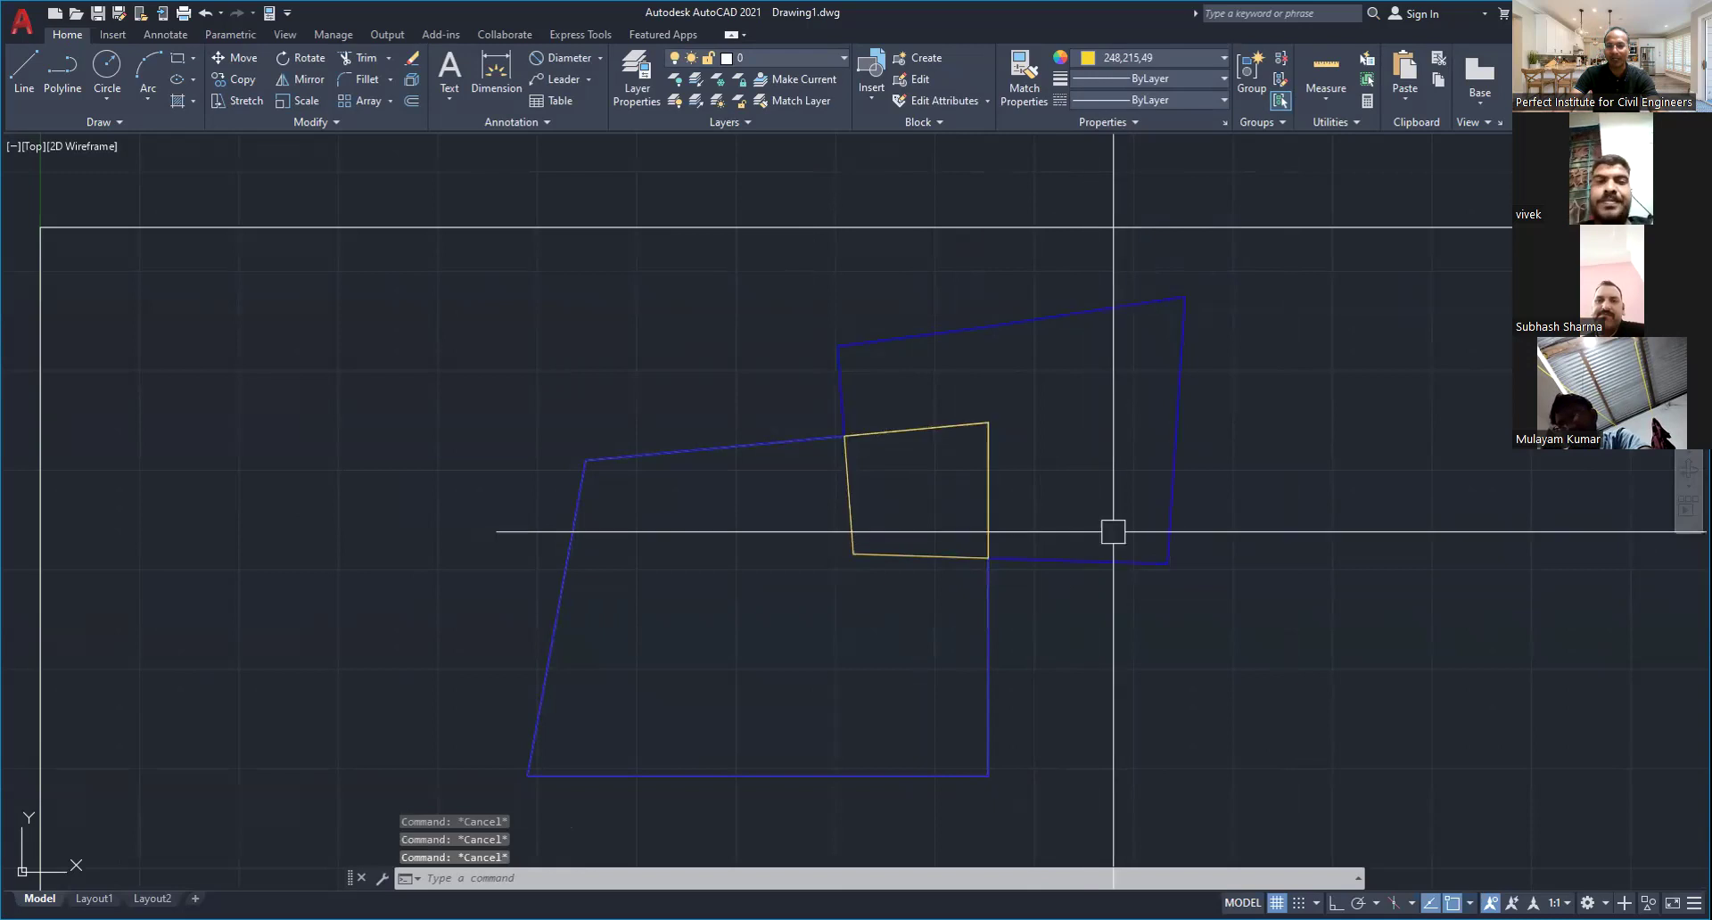
{"action": "left_click", "coordinate": [1174, 467]}
{"action": "key", "text": "Escape"}
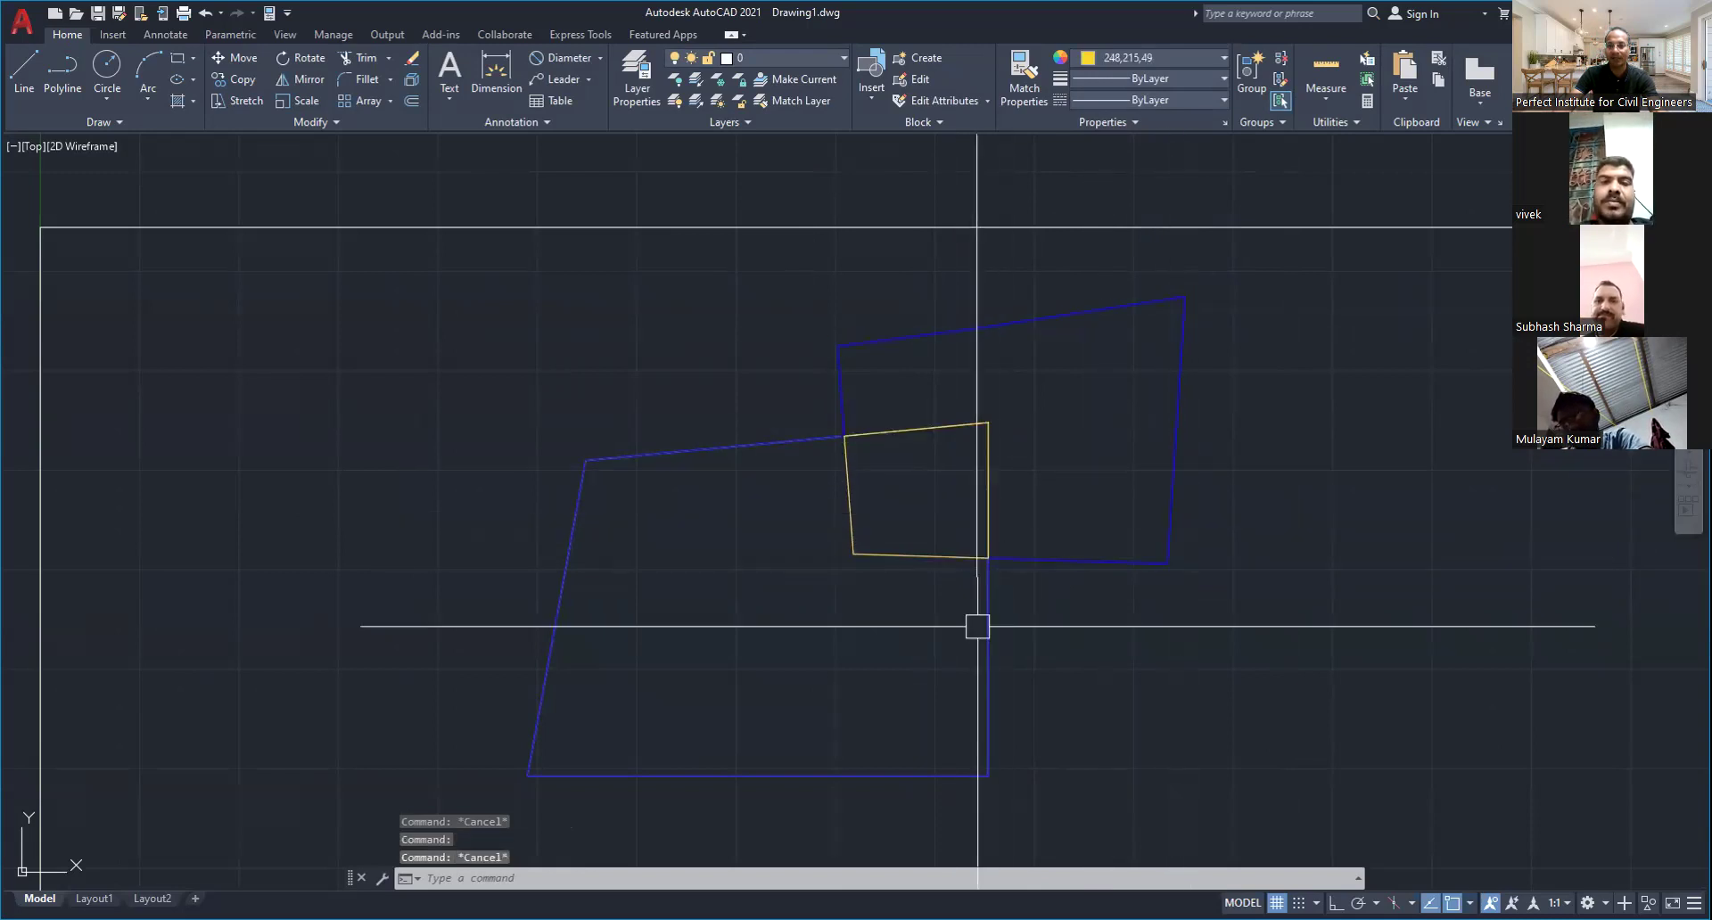
{"action": "left_click", "coordinate": [989, 667]}
{"action": "key", "text": "Escape"}
{"action": "left_click", "coordinate": [946, 427]}
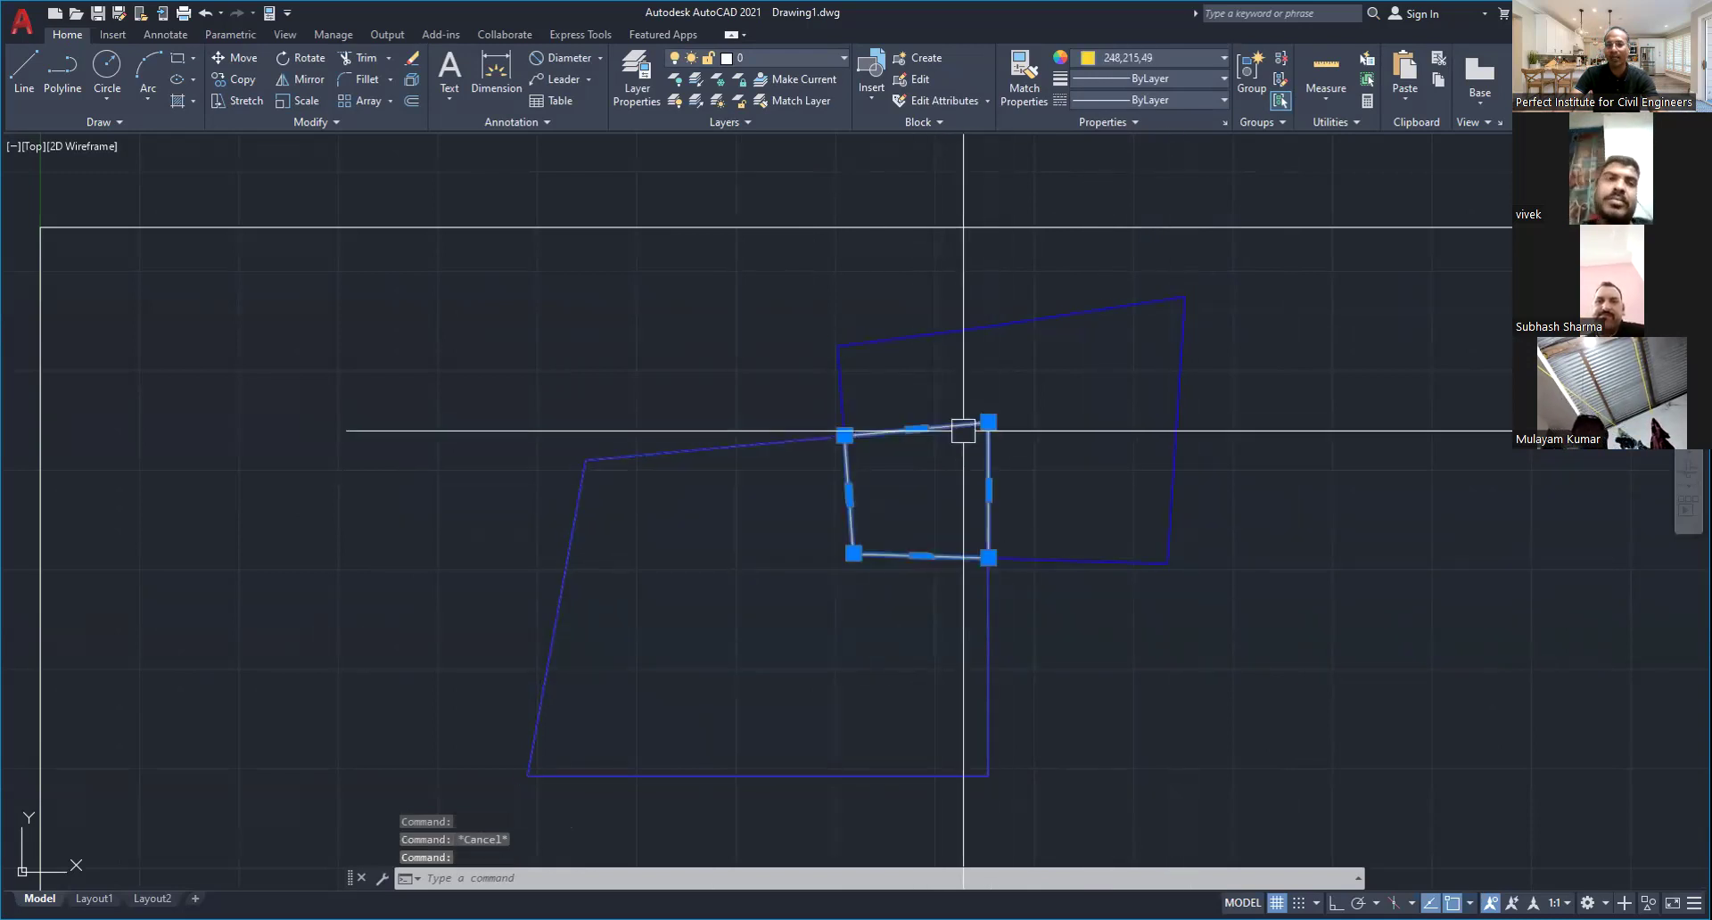
{"action": "key", "text": "Escape"}
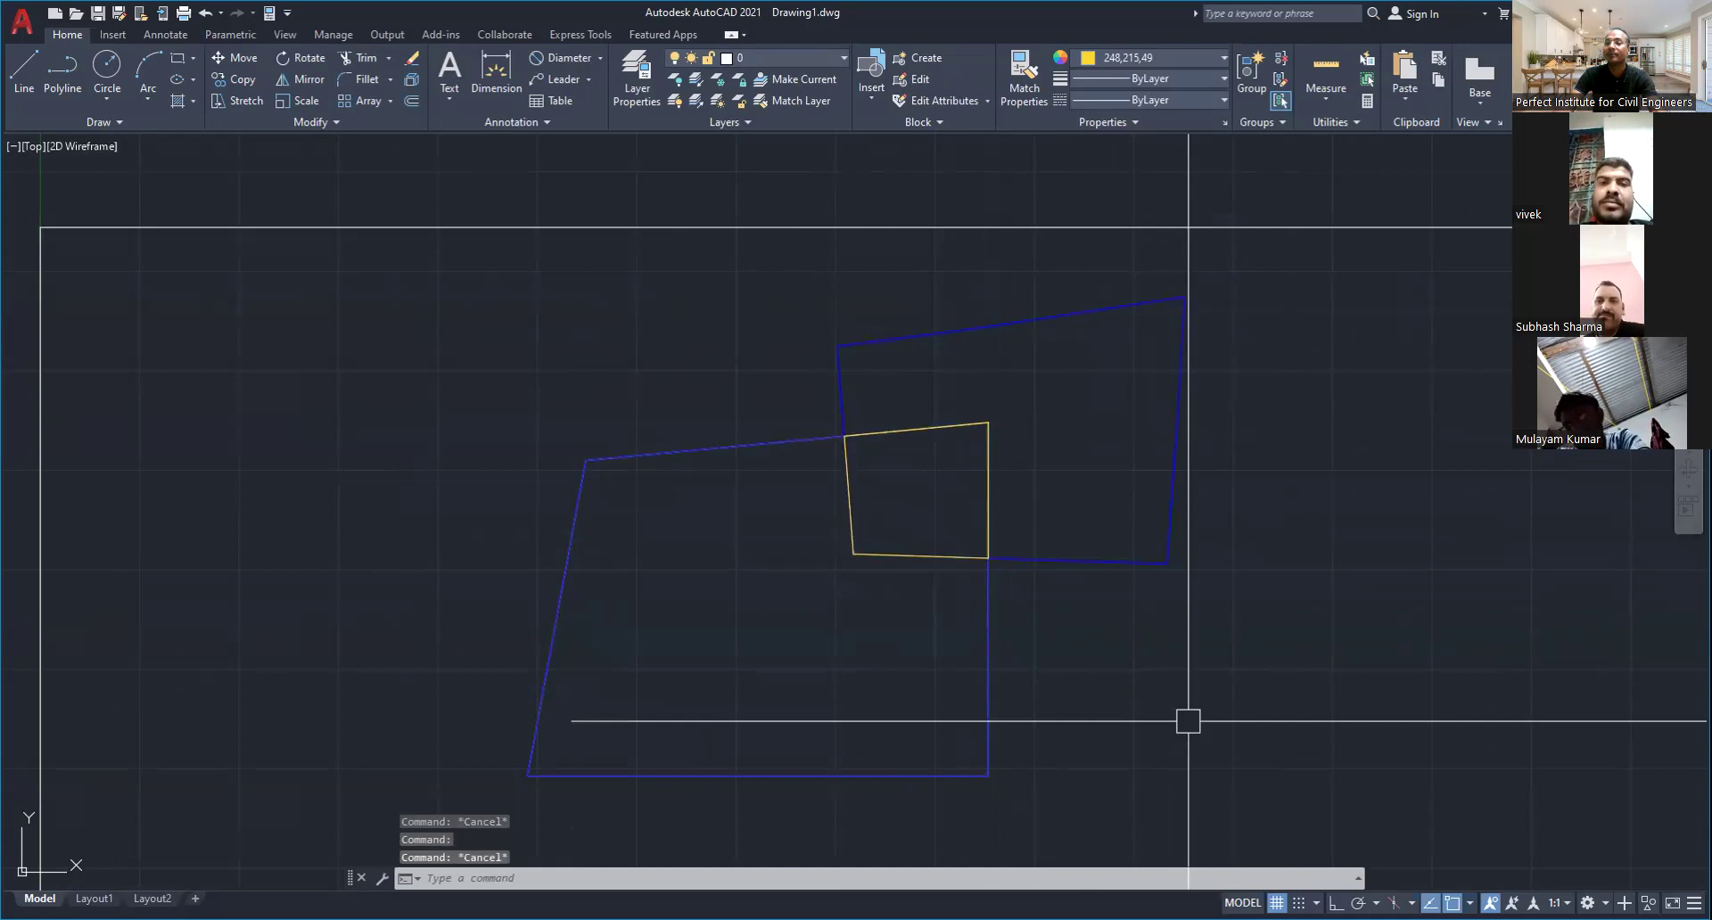
{"action": "left_click", "coordinate": [960, 427]}
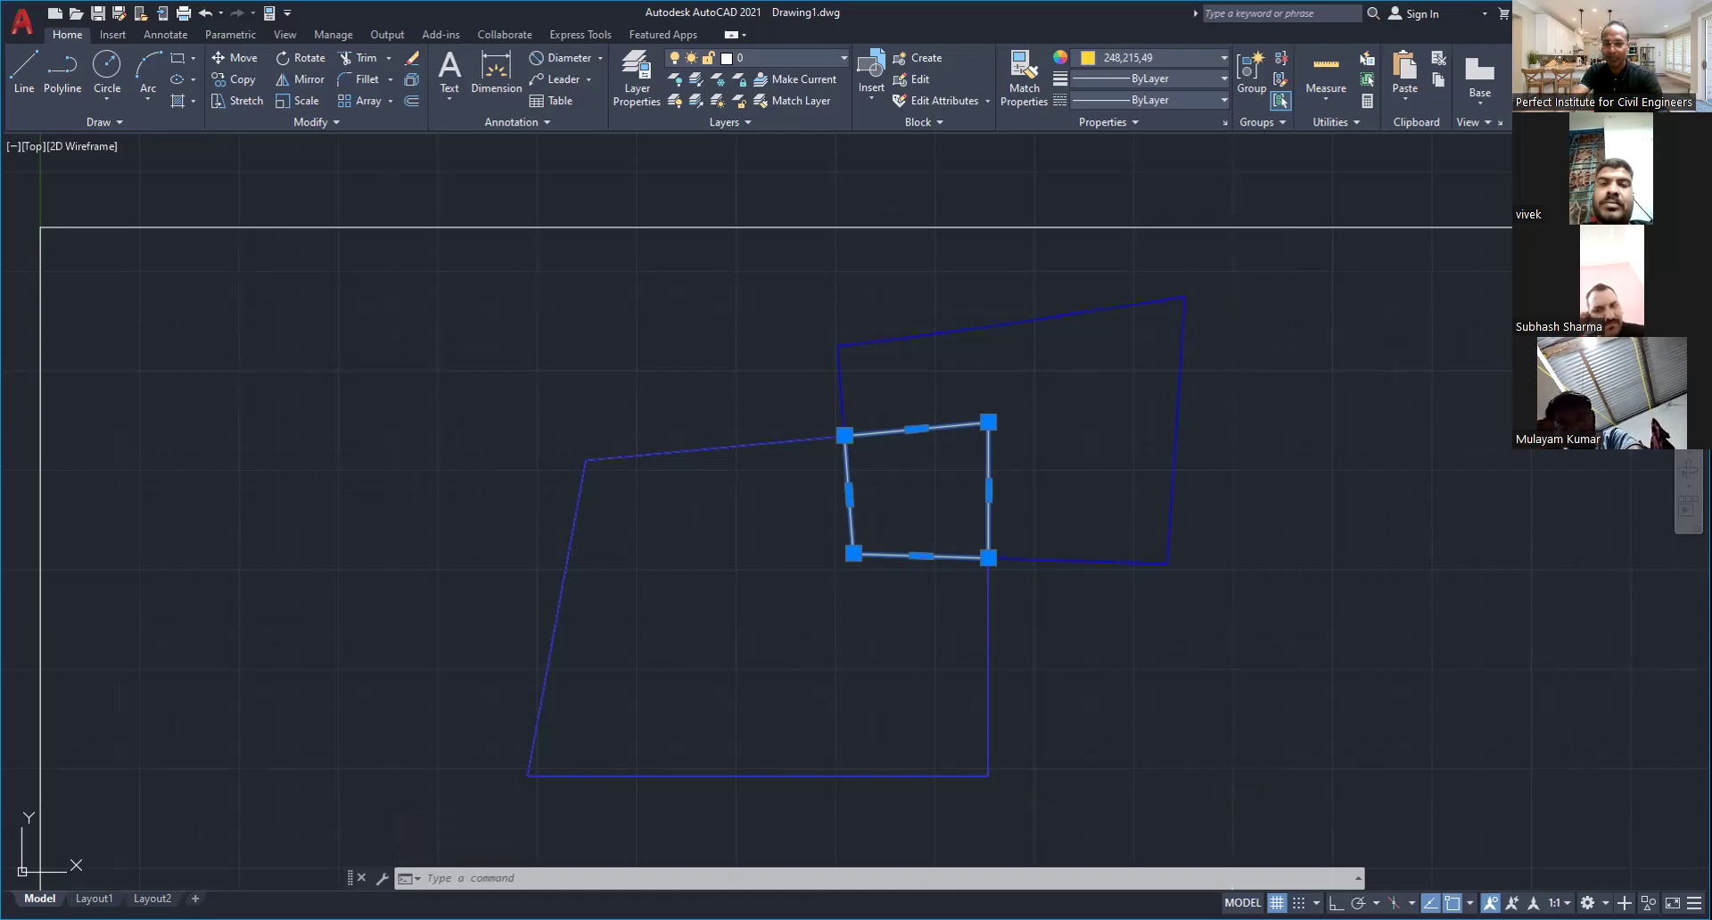
{"action": "key", "text": "Escape"}
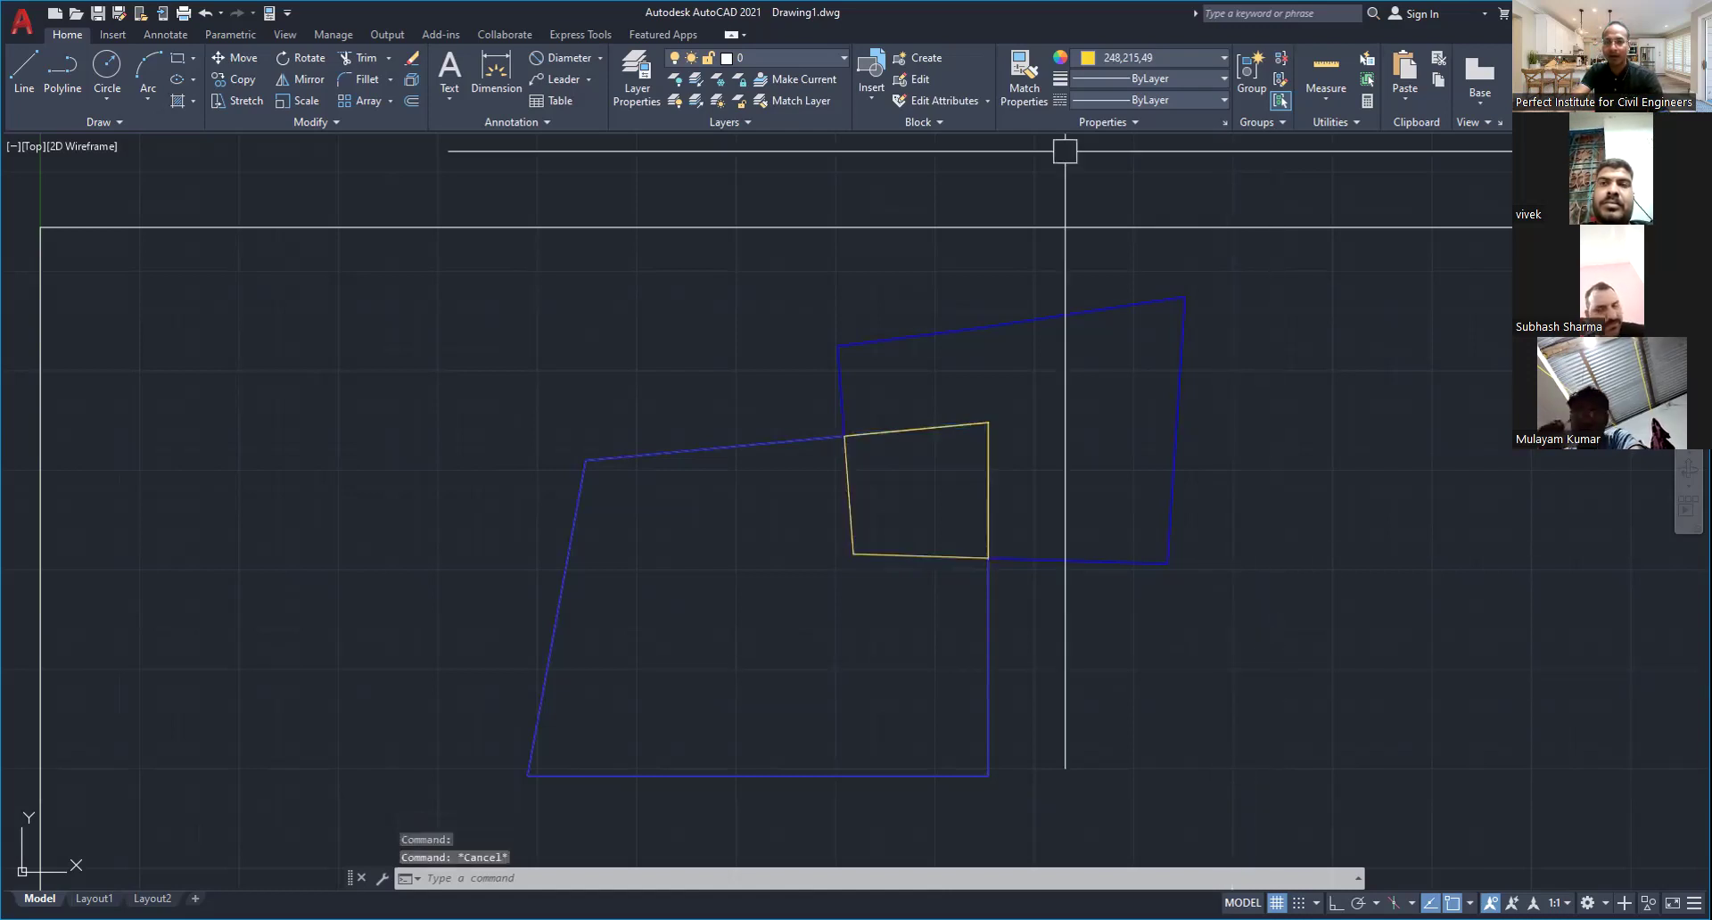